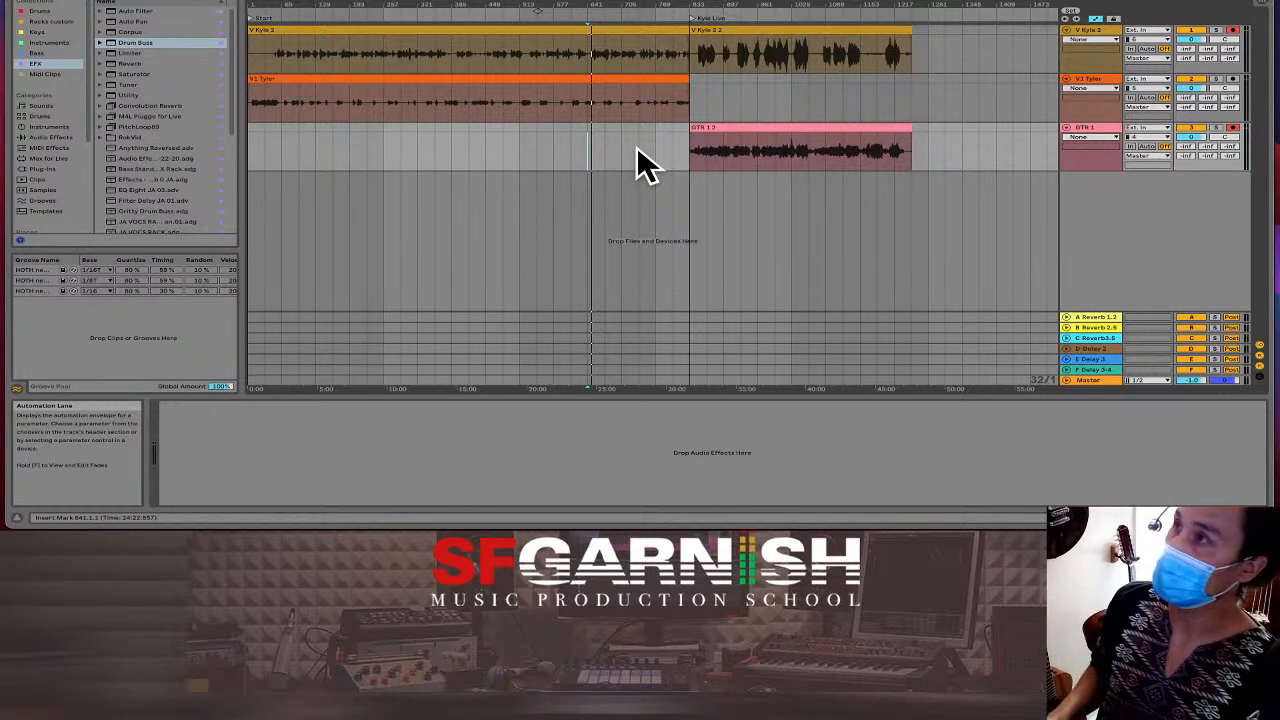
Place insert points at bars 33 and 65 on the orange vocal track, then select GTR 1.
{"action": "left_click", "coordinate": [268, 143]}
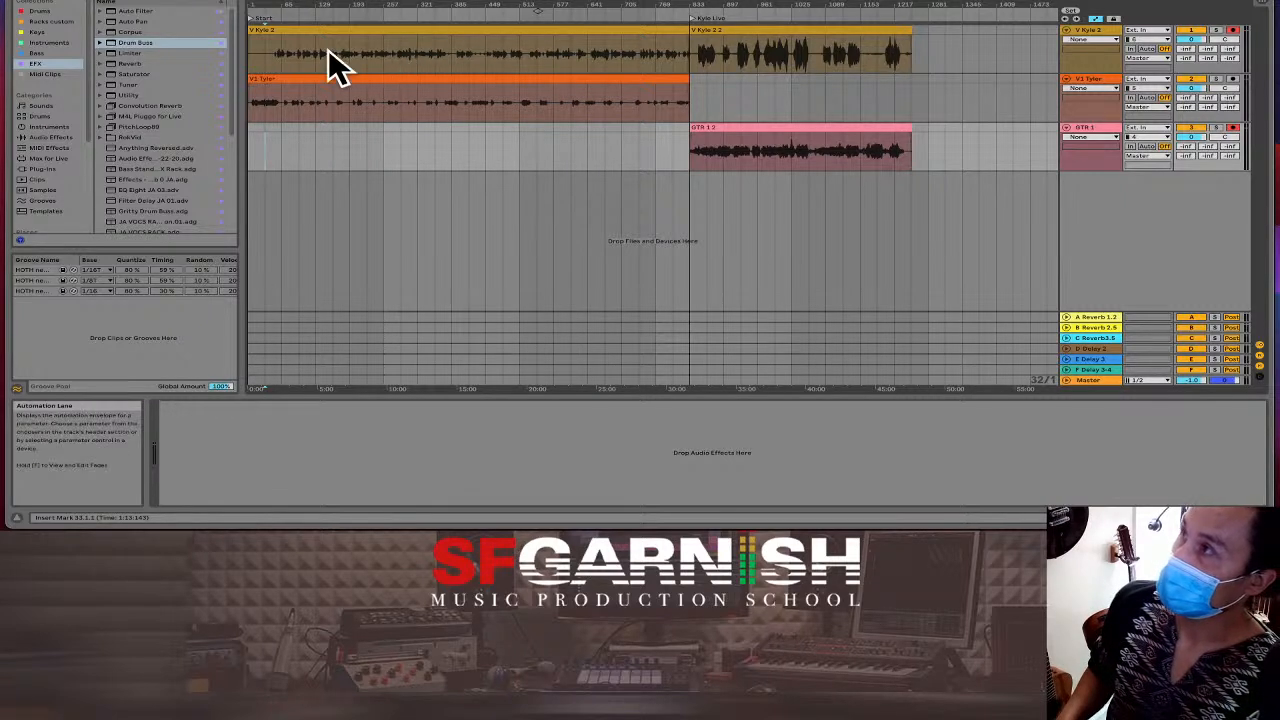
{"action": "left_click", "coordinate": [282, 48]}
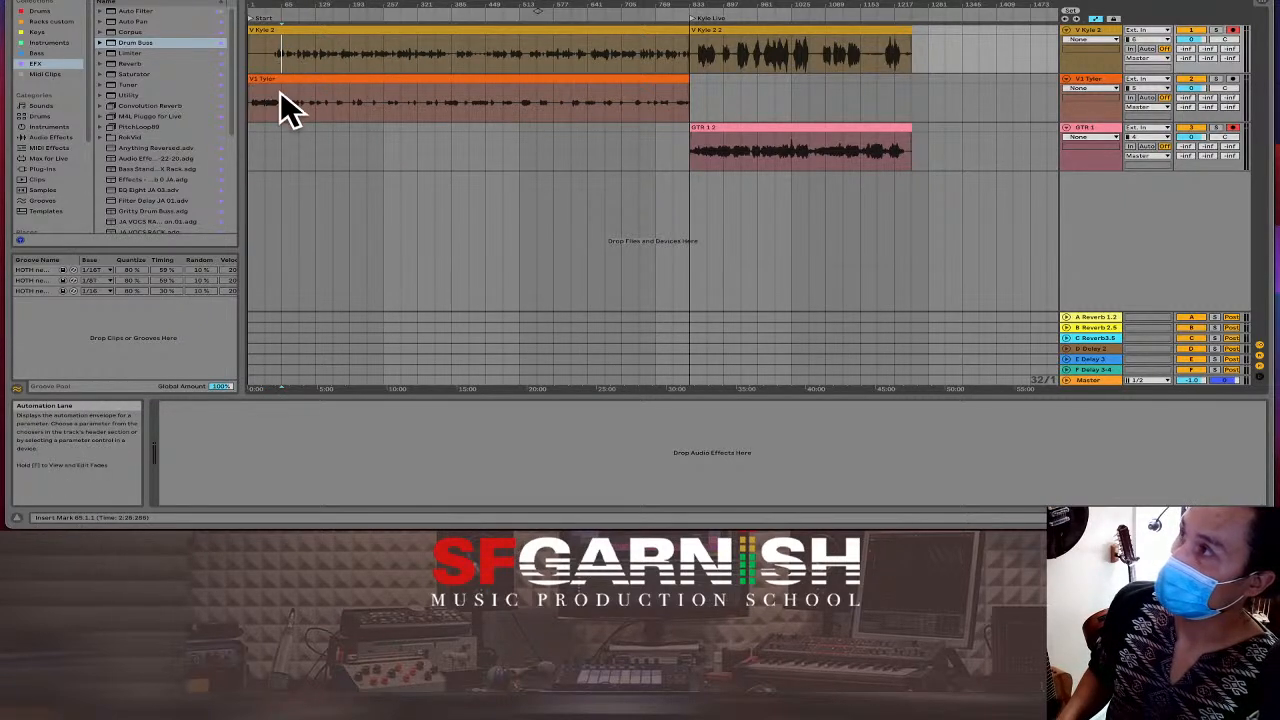
{"action": "left_click", "coordinate": [280, 98]}
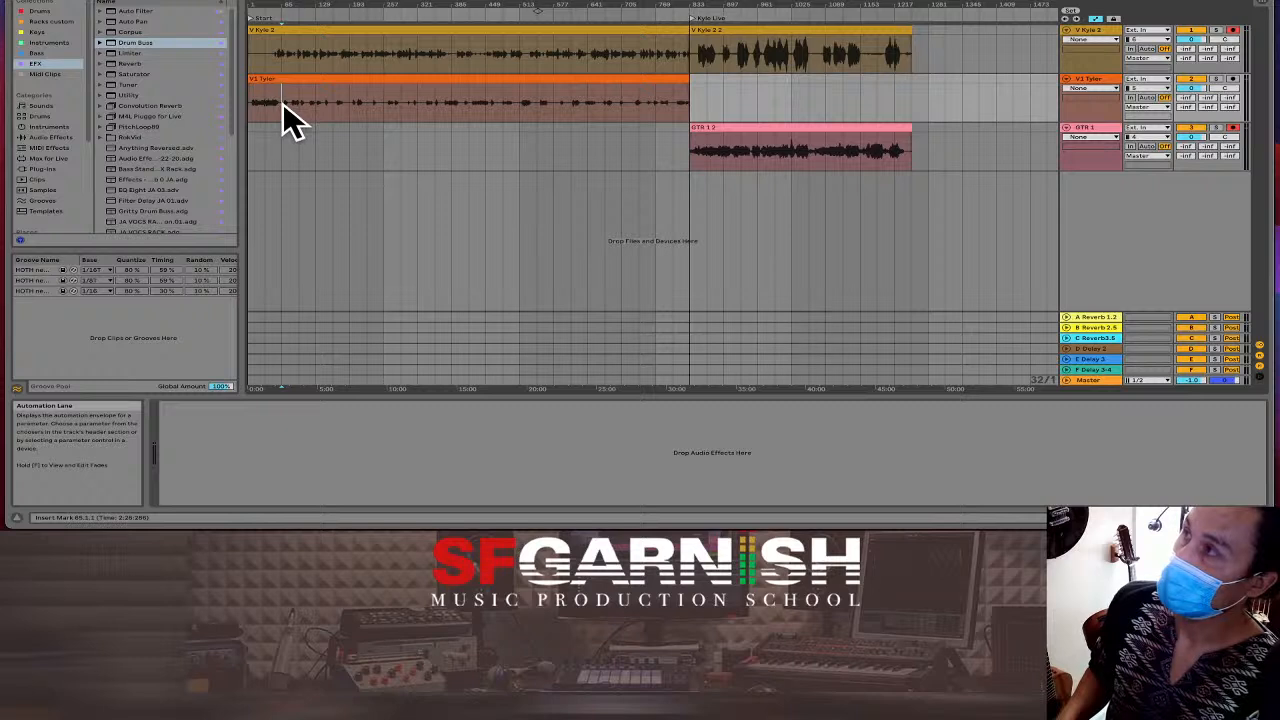
{"action": "left_click", "coordinate": [270, 108]}
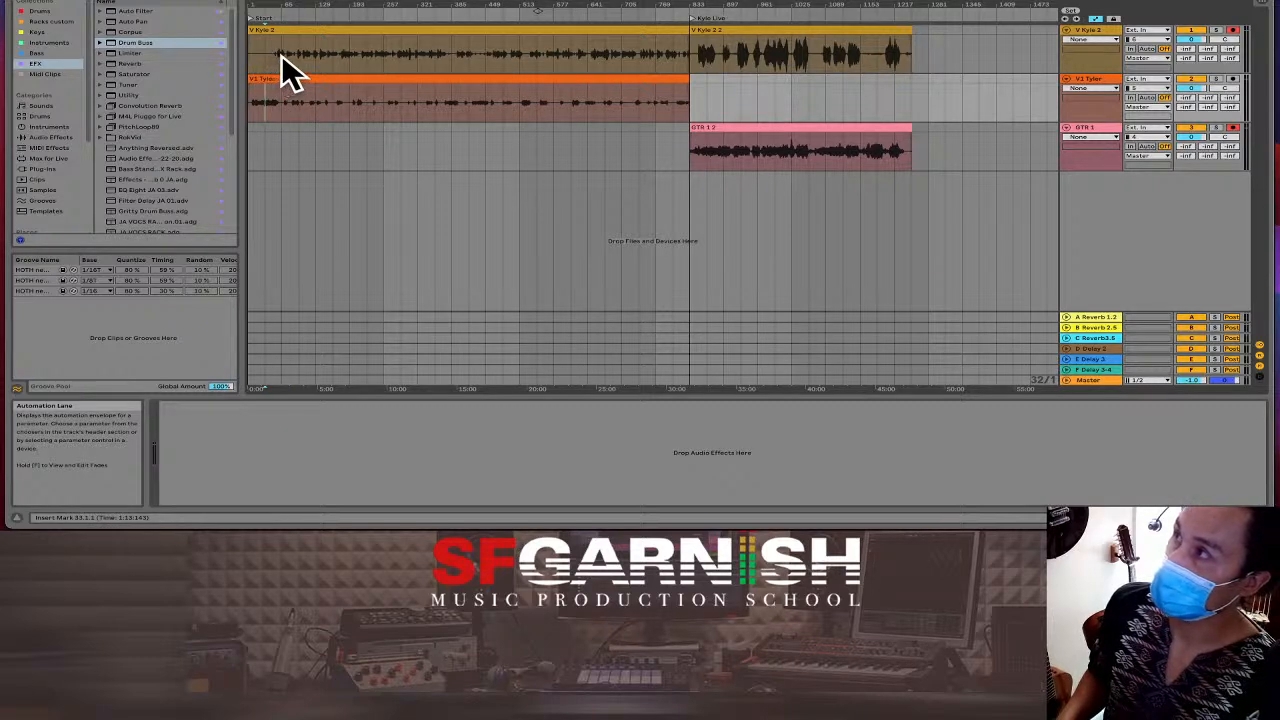
{"action": "left_click", "coordinate": [281, 54]}
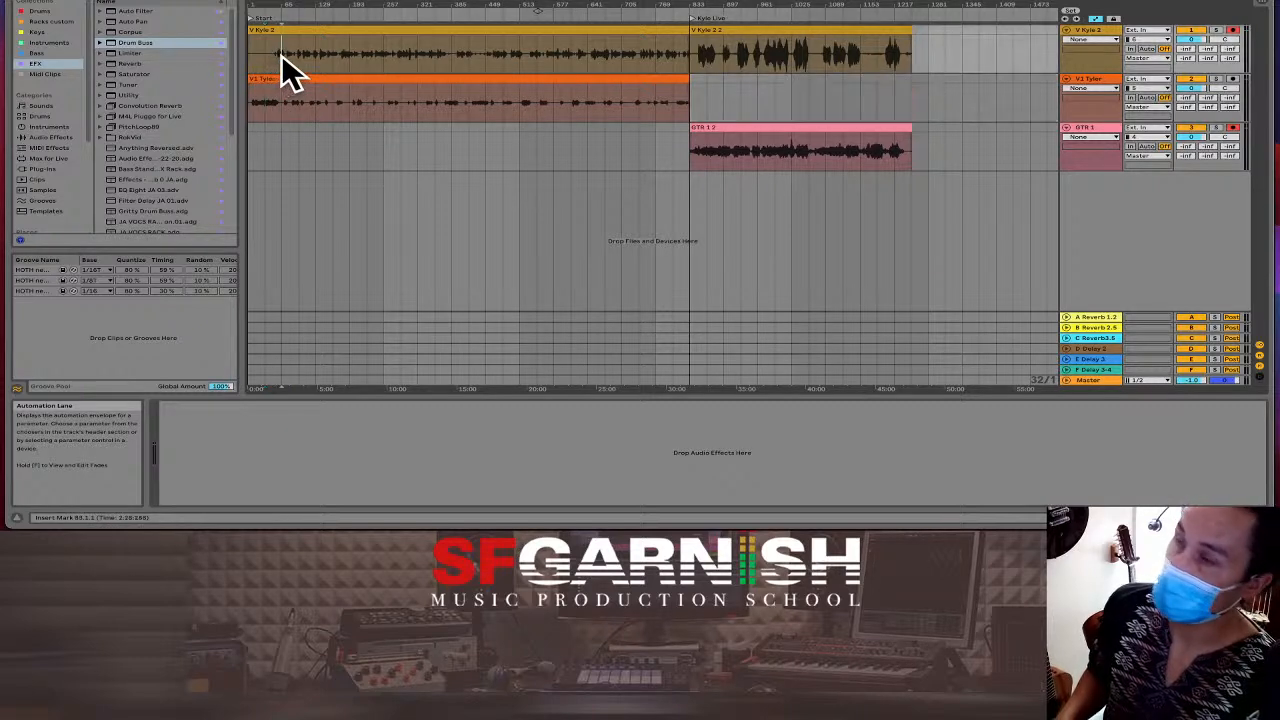
{"action": "left_click", "coordinate": [709, 155]}
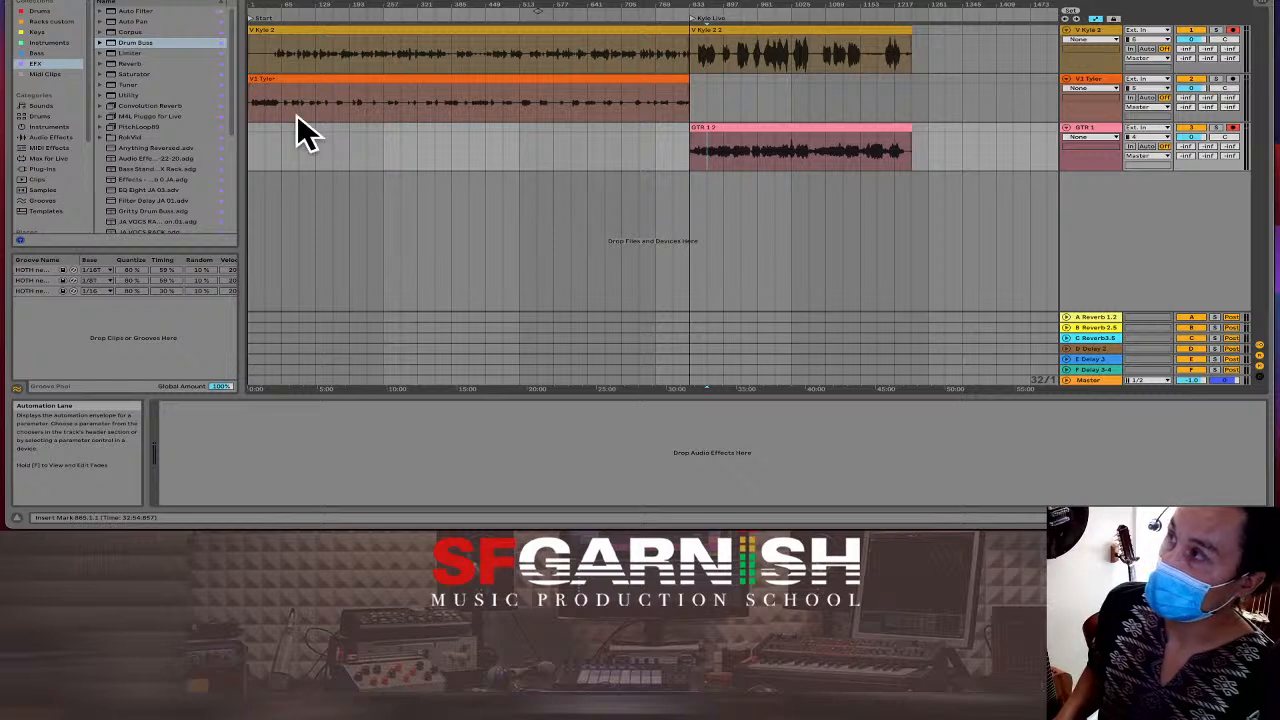
Drag the JA VOCS vocal effects rack preset from the browser onto the orange vocal track.
{"action": "left_click", "coordinate": [267, 106]}
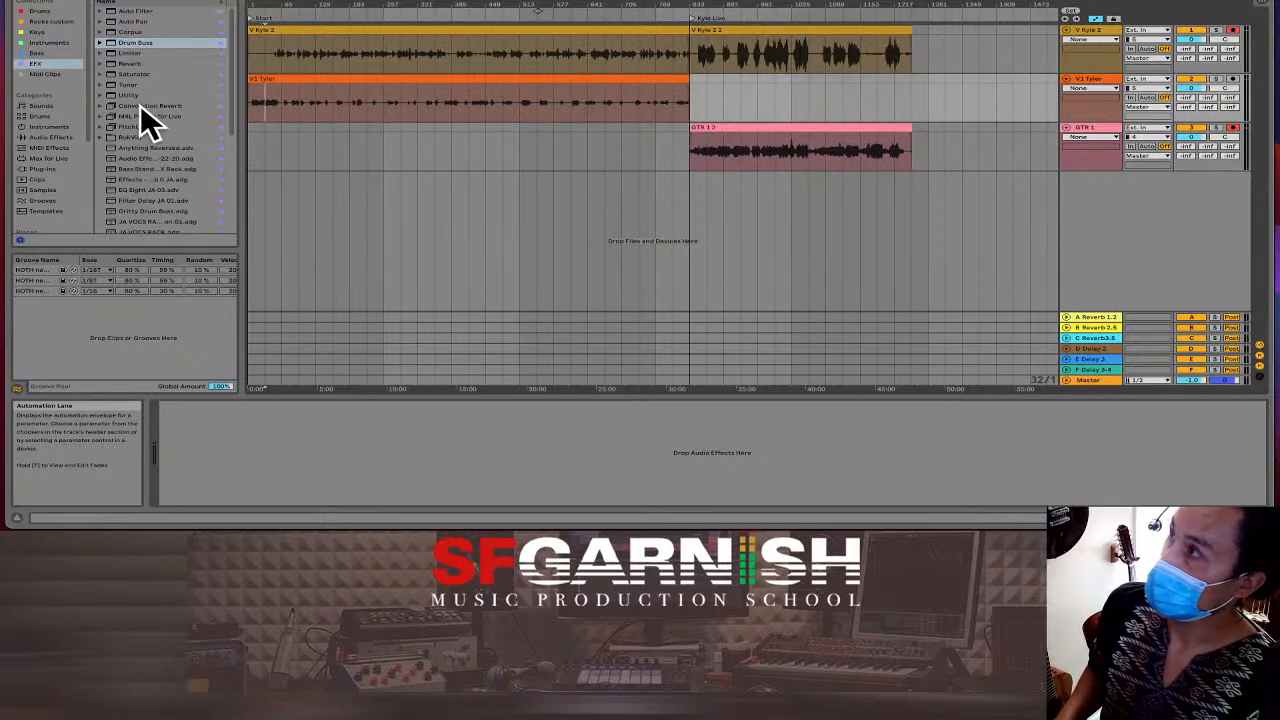
{"action": "left_click", "coordinate": [143, 190]}
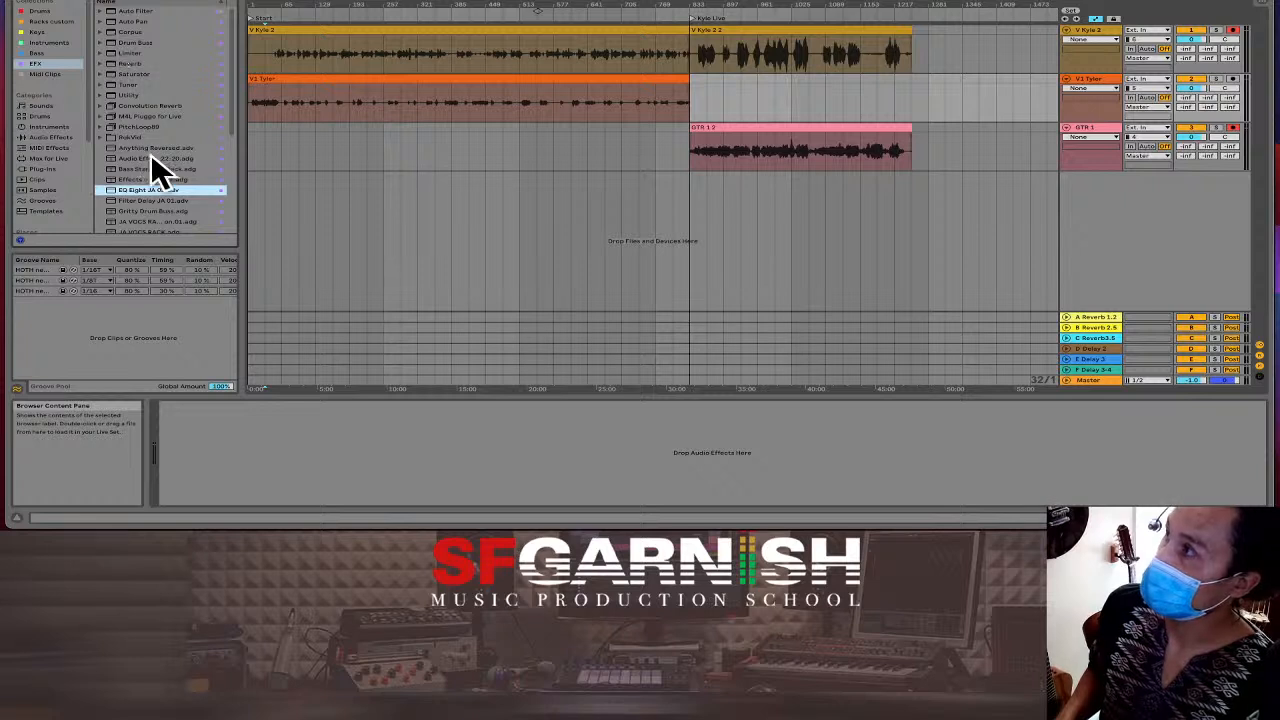
{"action": "scroll", "coordinate": [165, 180], "scroll_direction": "down", "scroll_amount": 1}
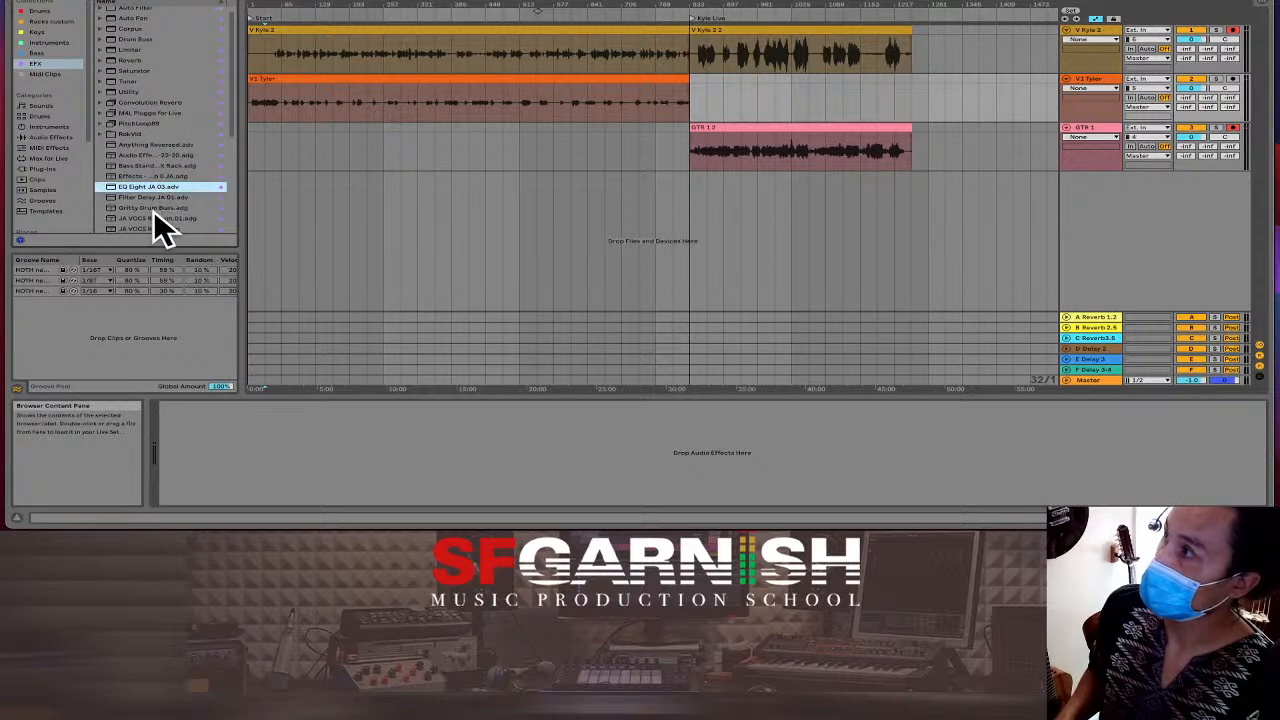
{"action": "left_click", "coordinate": [151, 216]}
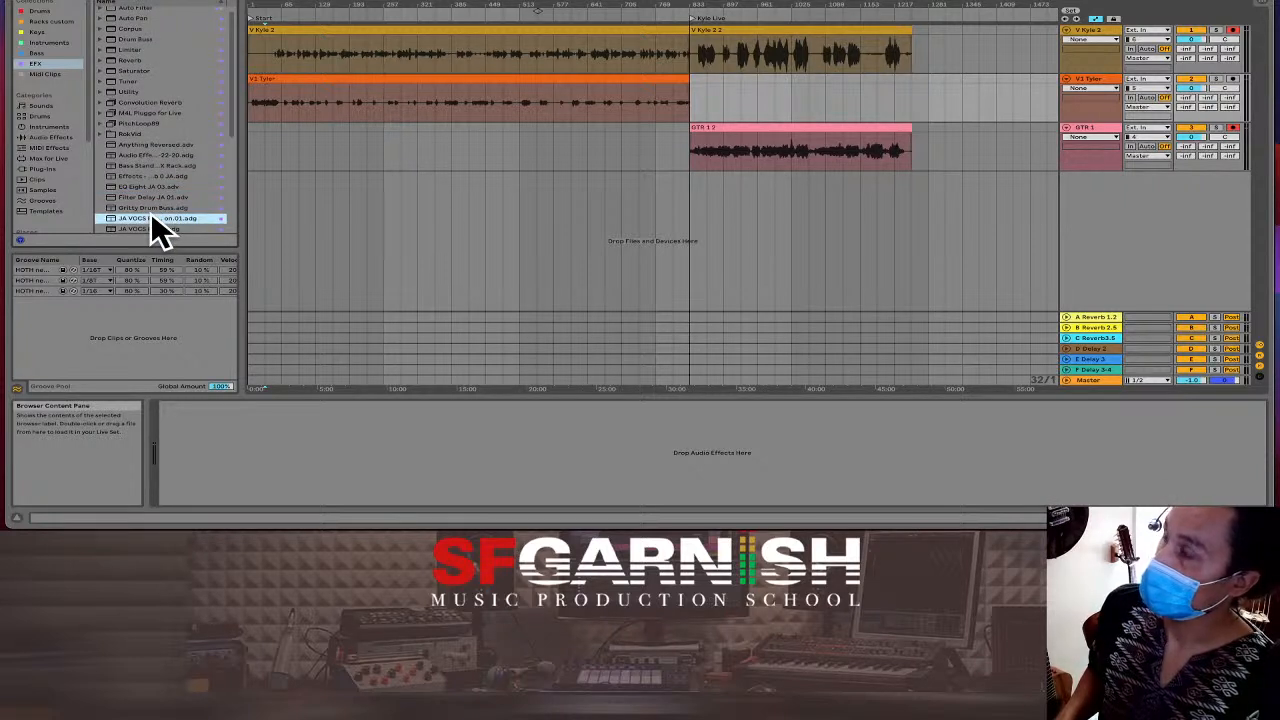
{"action": "left_click_drag", "start_coordinate": [155, 230], "coordinate": [294, 105]}
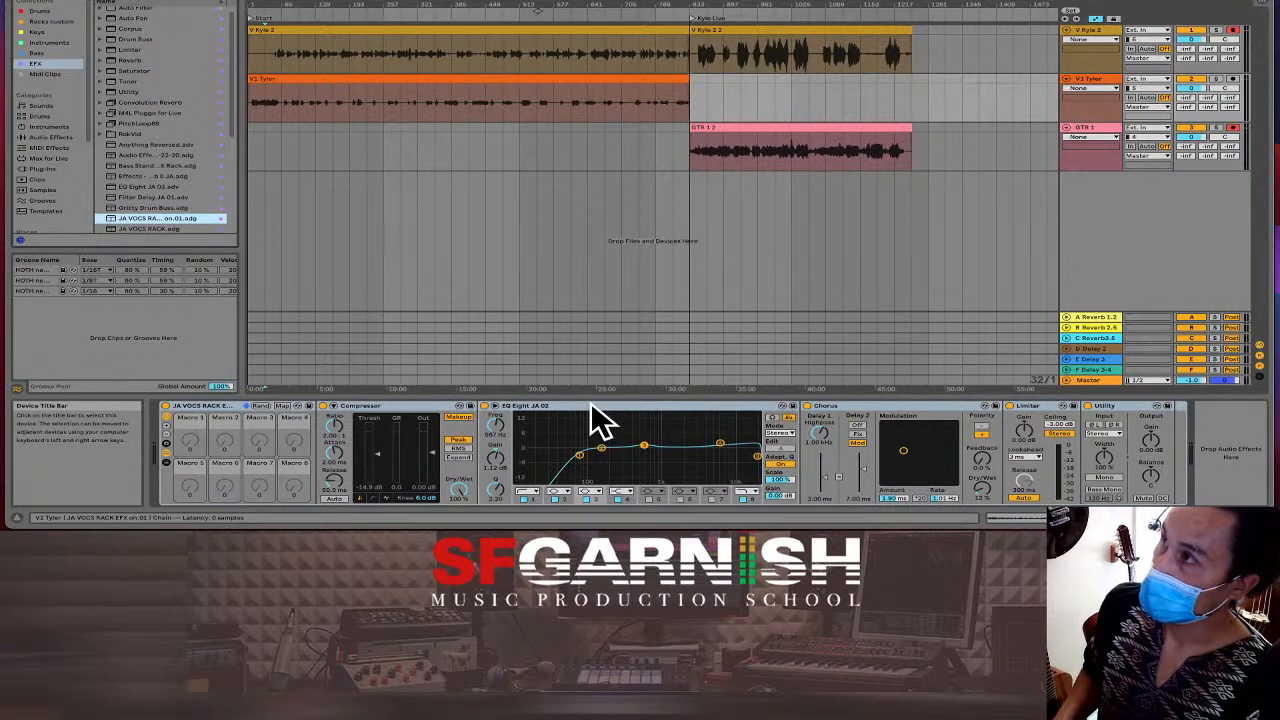
Solo the orange vocal track and disarm recording on the top vocal and GTR 1 tracks.
{"action": "left_click", "coordinate": [1215, 80]}
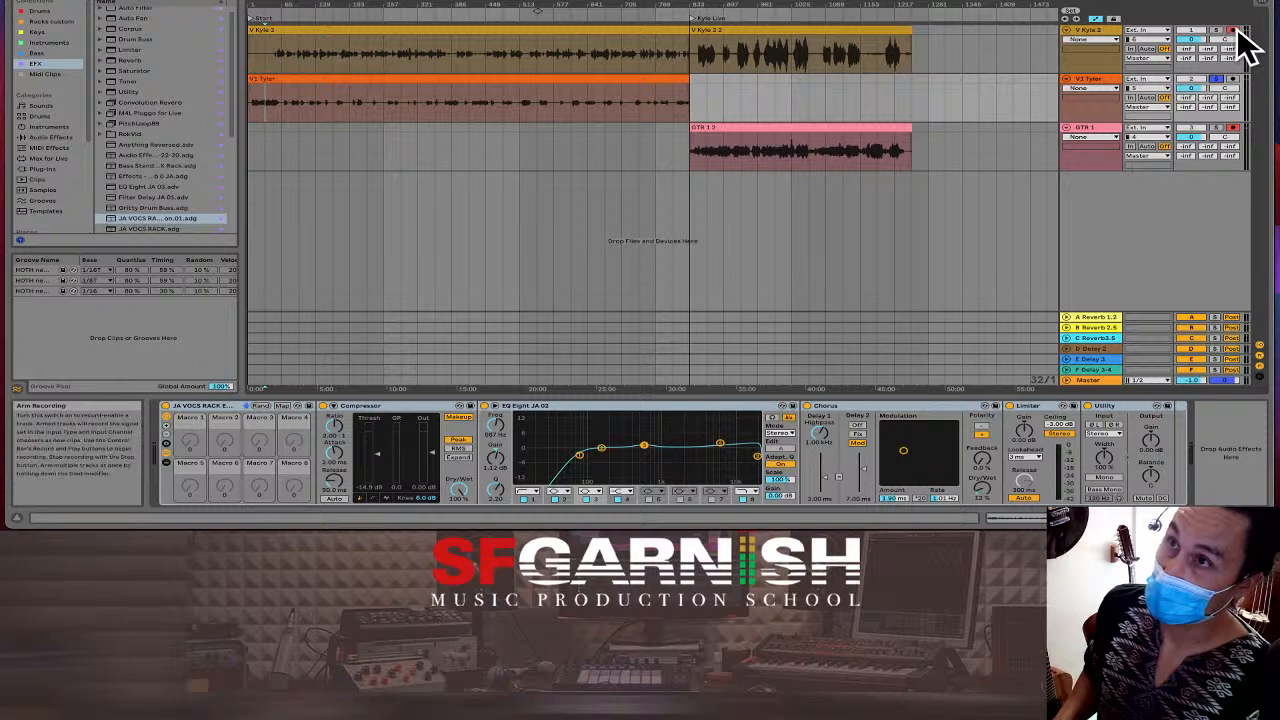
{"action": "left_click", "coordinate": [1233, 31]}
{"action": "left_click", "coordinate": [1238, 129]}
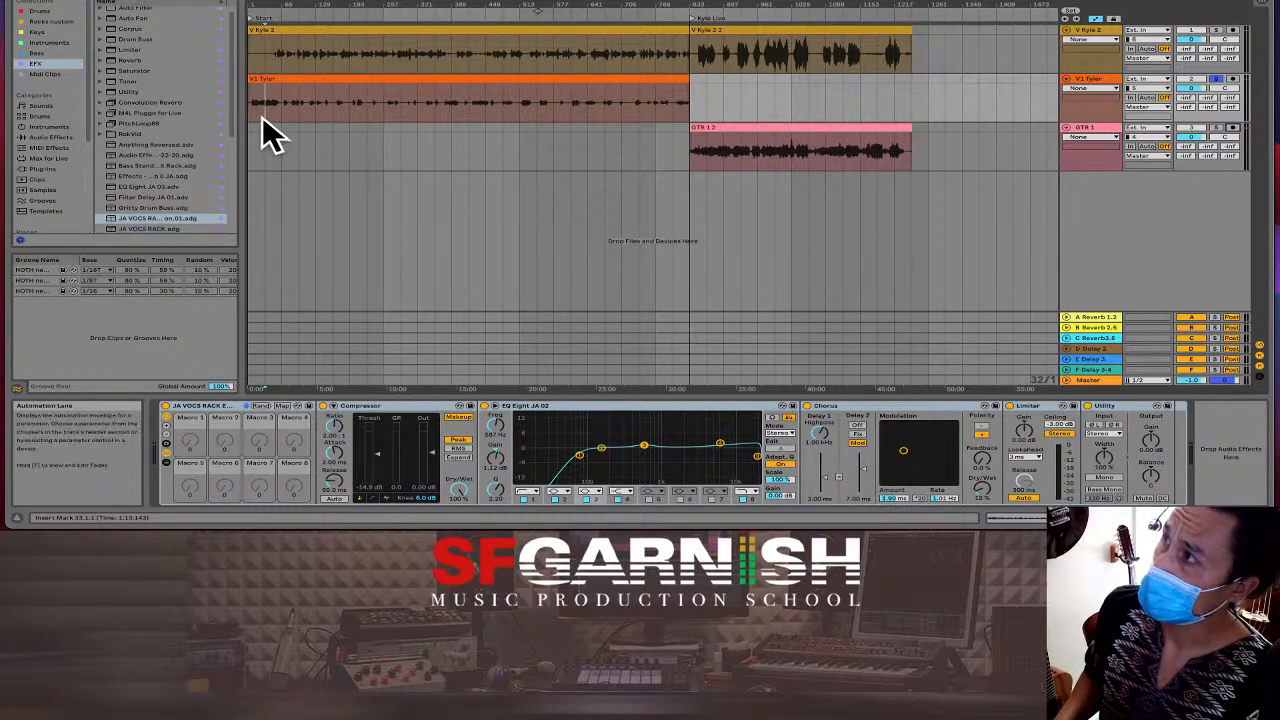
Loop bars 33–45 of the vocal clip, hide the browser, and play from bar 33.
{"action": "key", "text": "plus"}
{"action": "key", "text": "plus"}
{"action": "key", "text": "plus"}
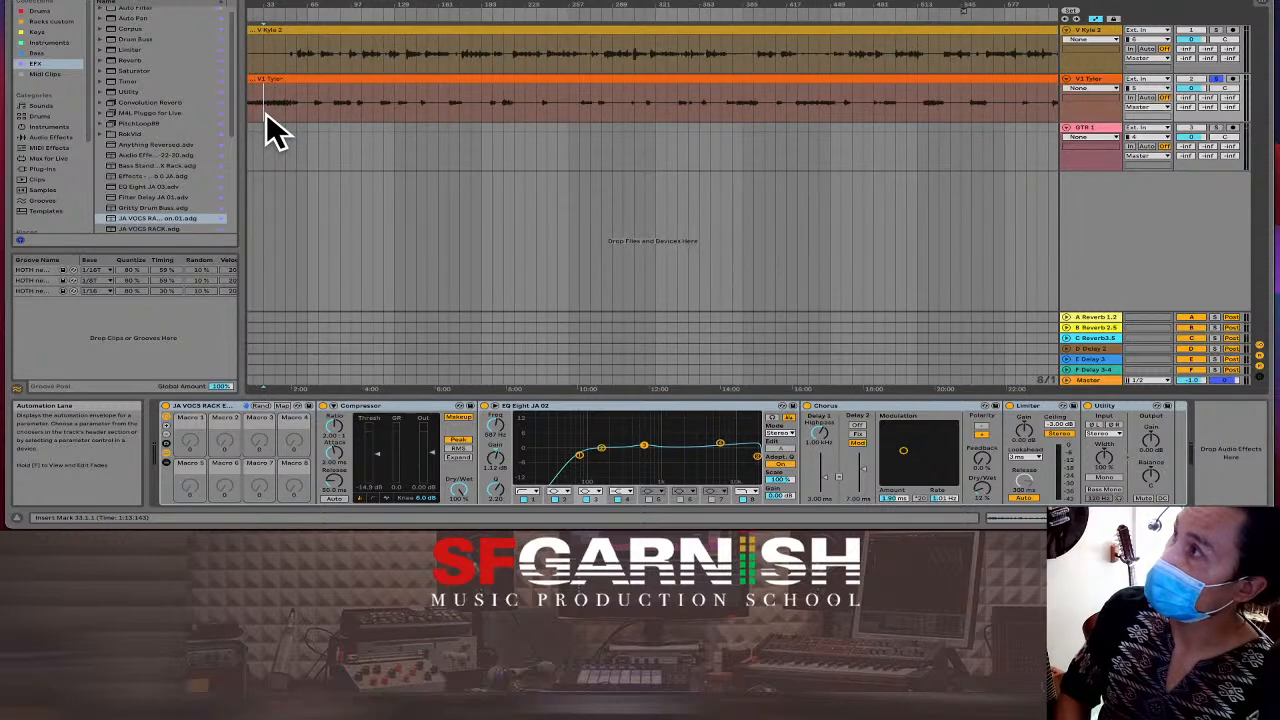
{"action": "left_click_drag", "start_coordinate": [264, 112], "coordinate": [319, 113]}
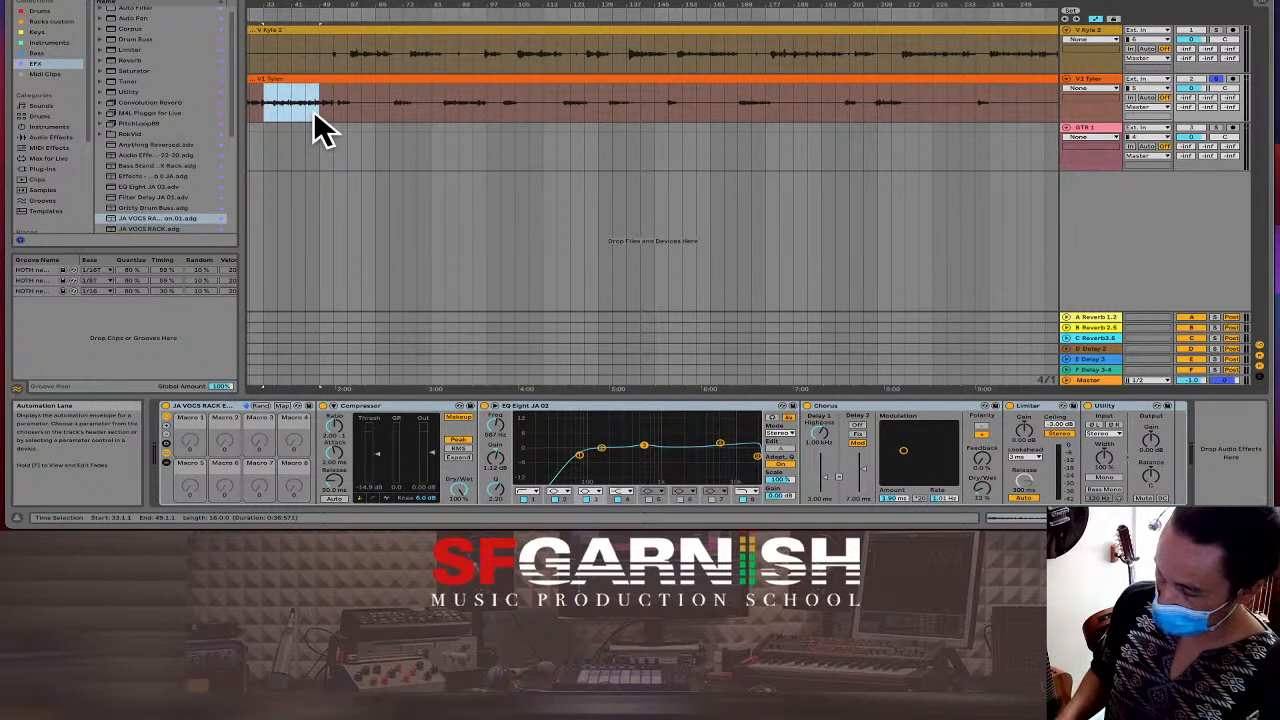
{"action": "key", "text": "ctrl+l"}
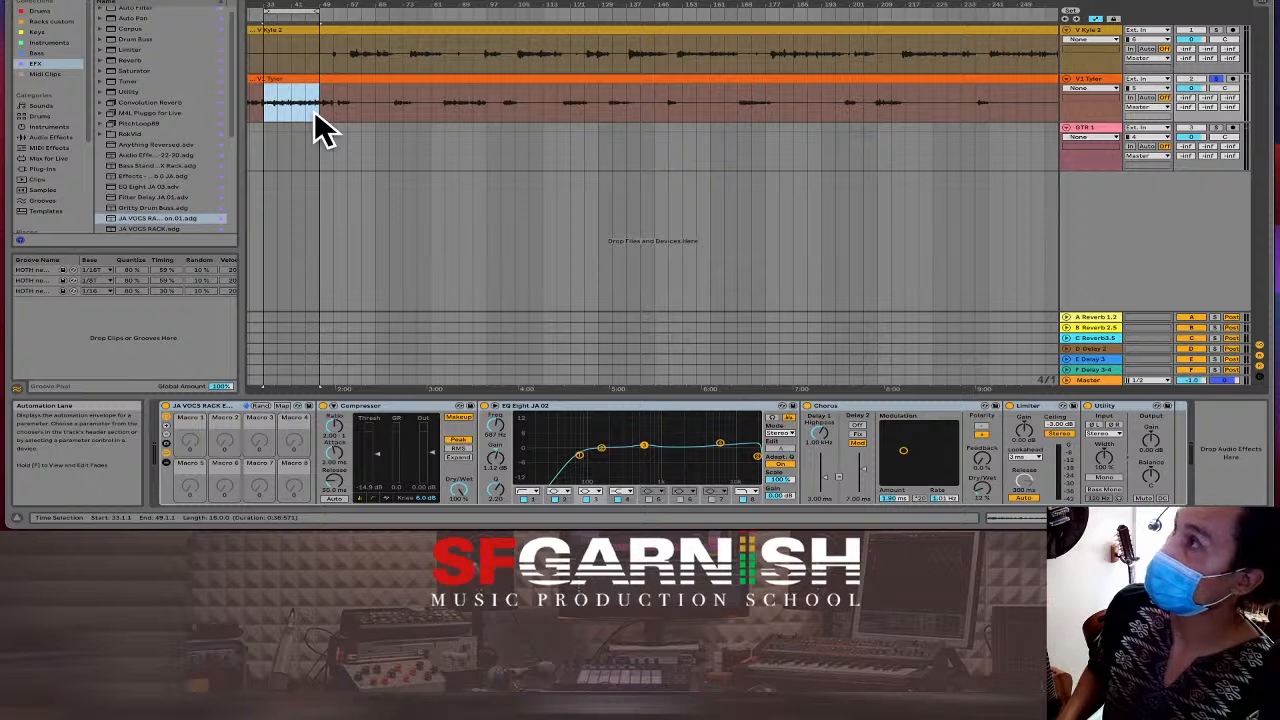
{"action": "left_click", "coordinate": [30, 8]}
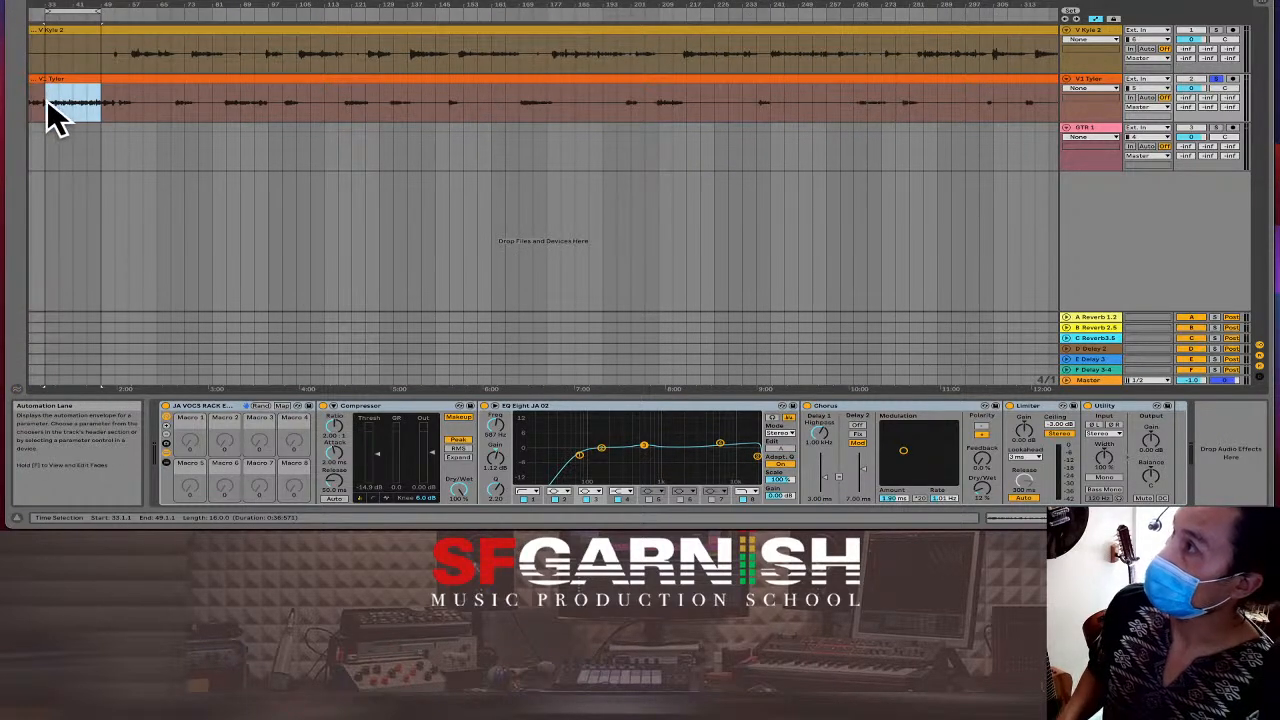
{"action": "left_click", "coordinate": [46, 98]}
{"action": "key", "text": "space"}
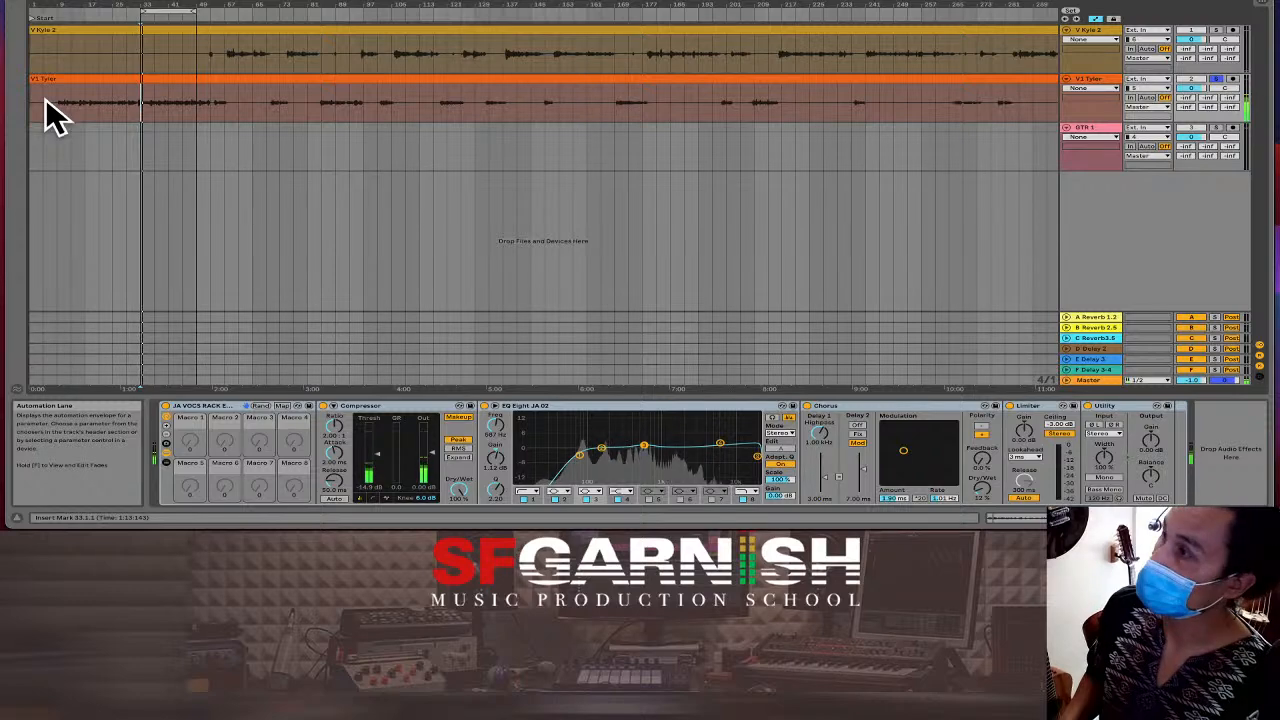
Enlarge the EQ Eight display and sweep band 3 during playback, leaving it at 2.44 kHz.
{"action": "left_click", "coordinate": [494, 408]}
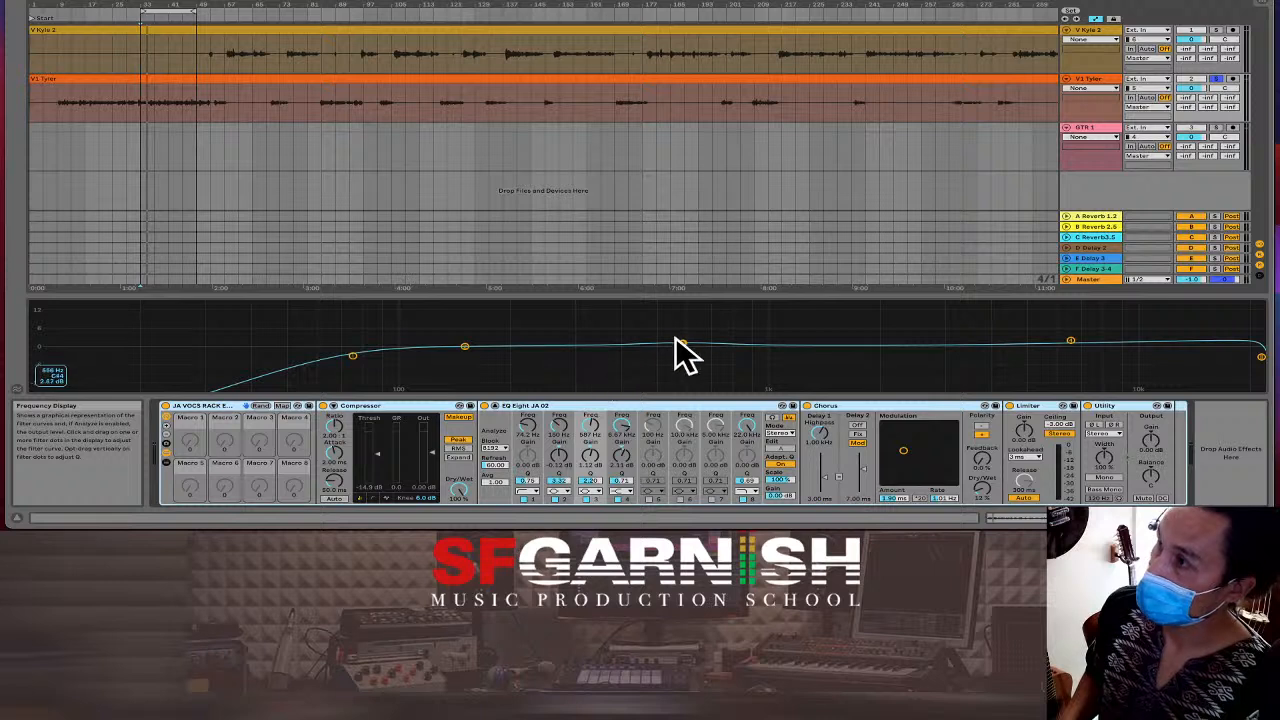
{"action": "left_click_drag", "start_coordinate": [683, 344], "coordinate": [680, 347]}
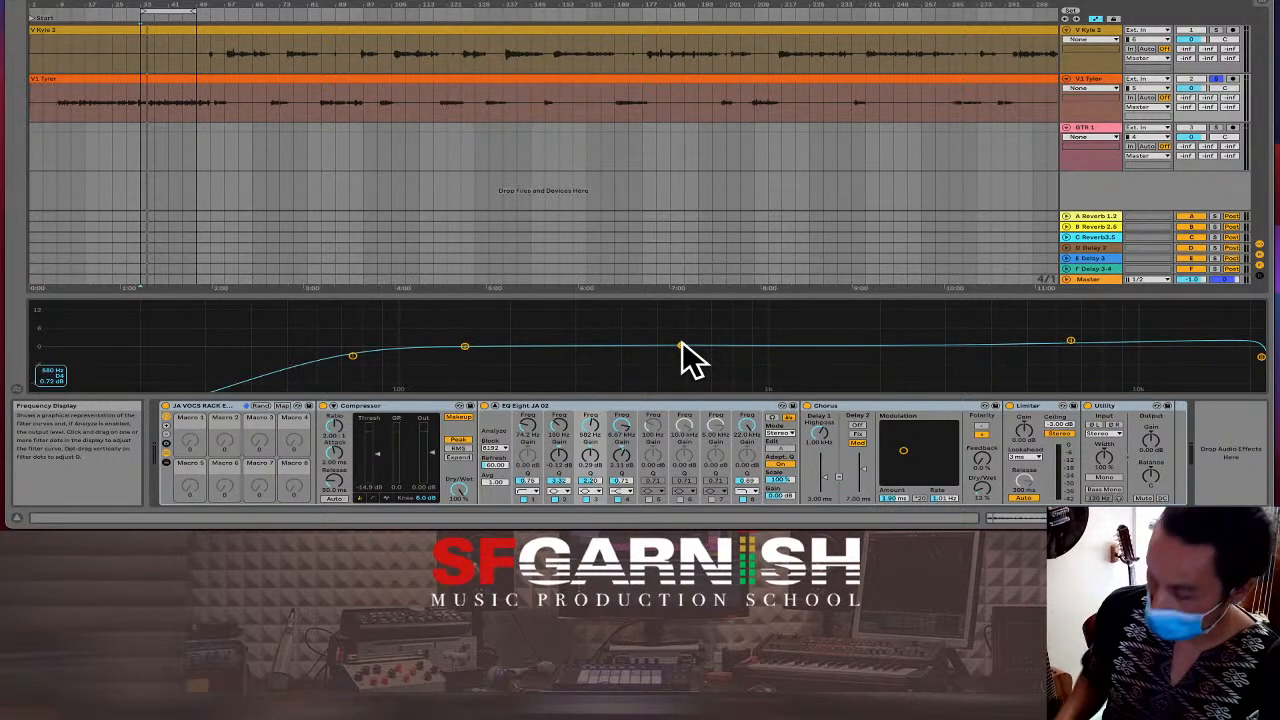
{"action": "key", "text": "space"}
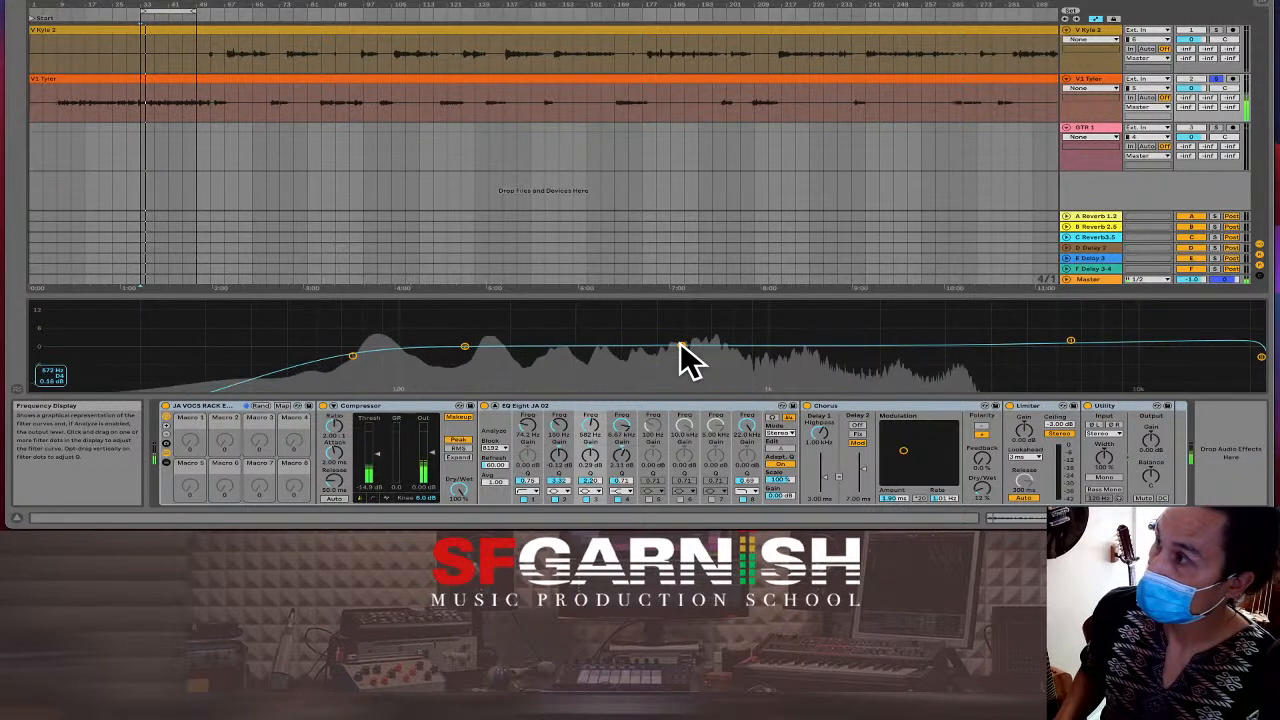
{"action": "left_click_drag", "start_coordinate": [681, 346], "coordinate": [483, 303]}
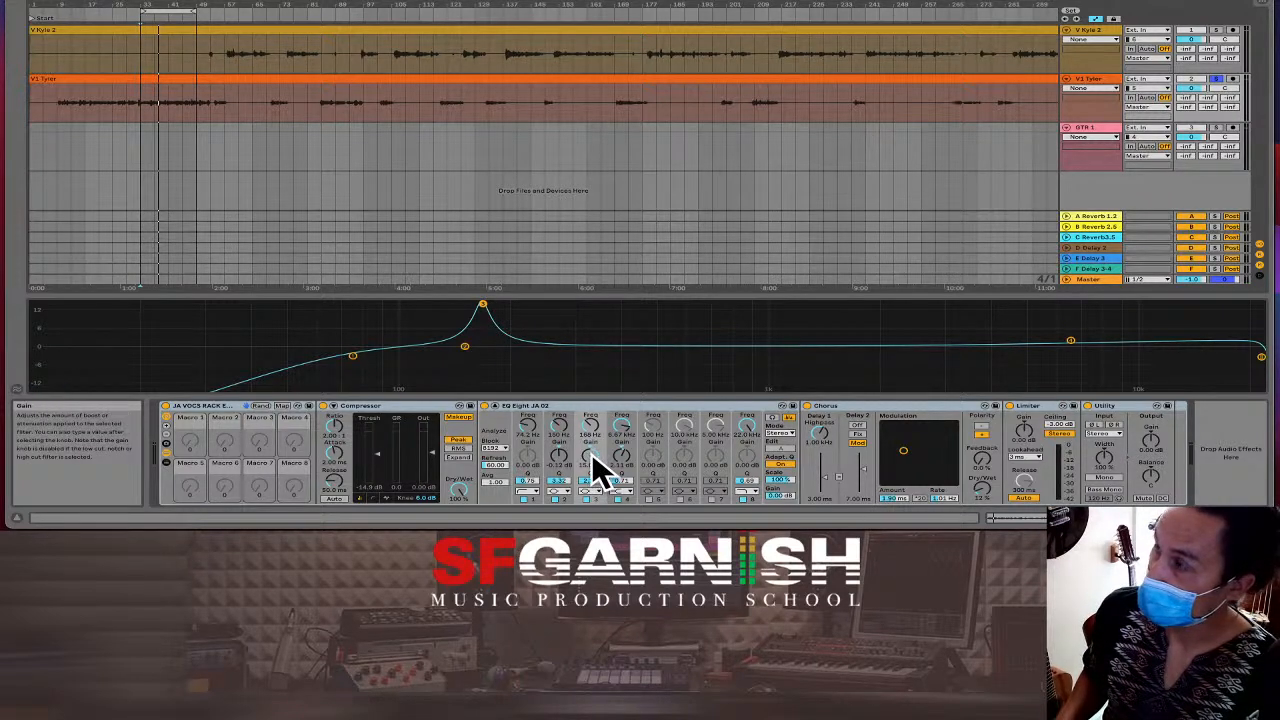
{"action": "left_click_drag", "start_coordinate": [592, 454], "coordinate": [592, 481]}
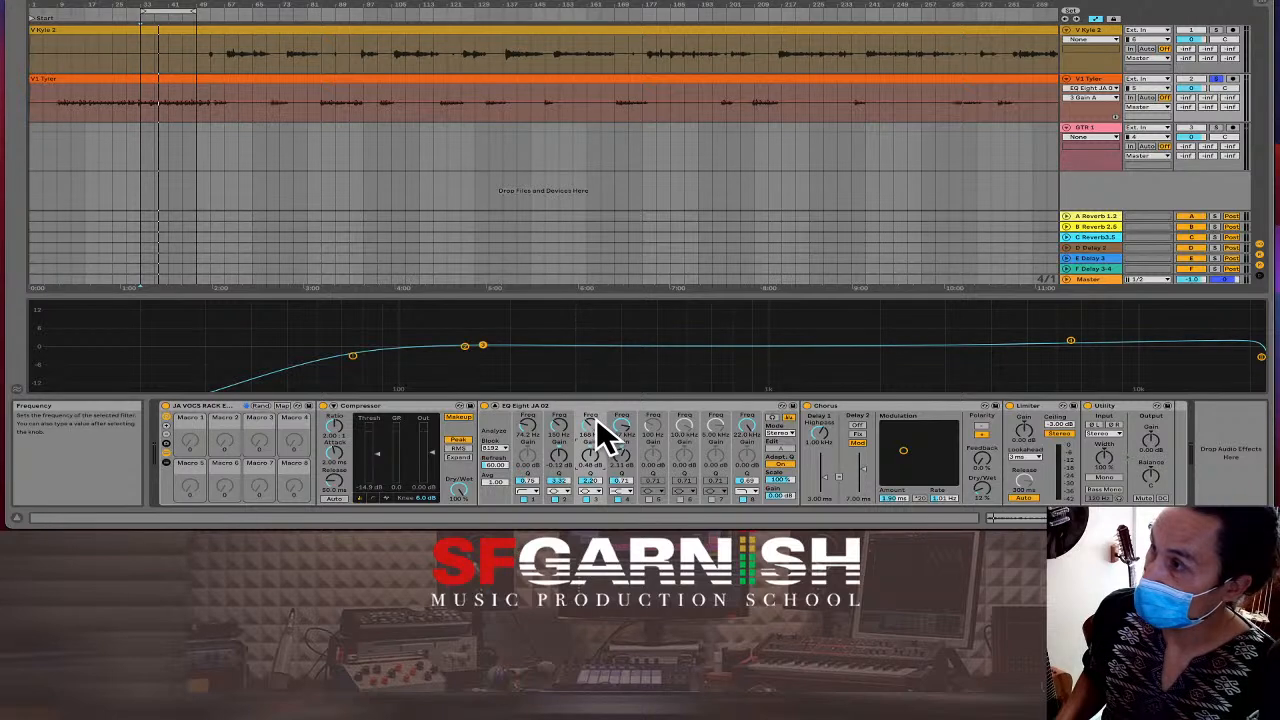
{"action": "left_click_drag", "start_coordinate": [598, 432], "coordinate": [598, 398]}
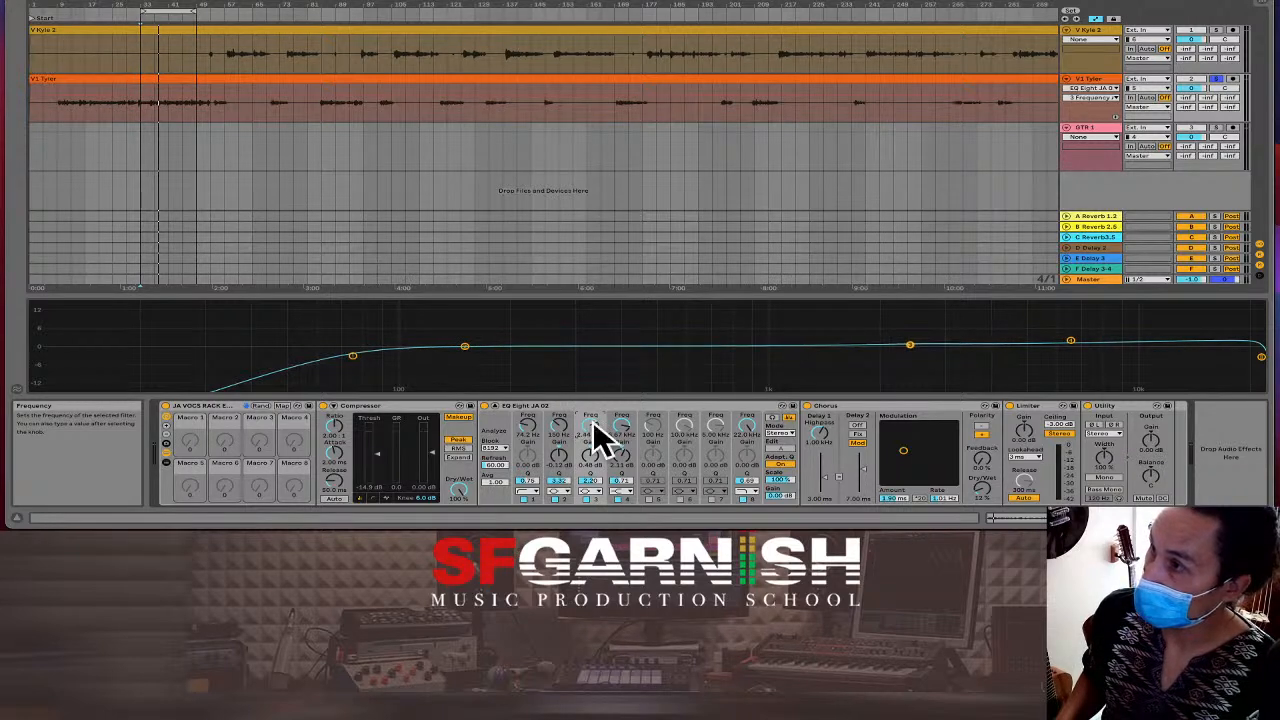
Find the problem frequency with a band 2 boost, then make it a narrow -6 dB cut near 171 Hz.
{"action": "left_click_drag", "start_coordinate": [465, 347], "coordinate": [480, 302]}
{"action": "key", "text": "space"}
{"action": "key", "text": "space"}
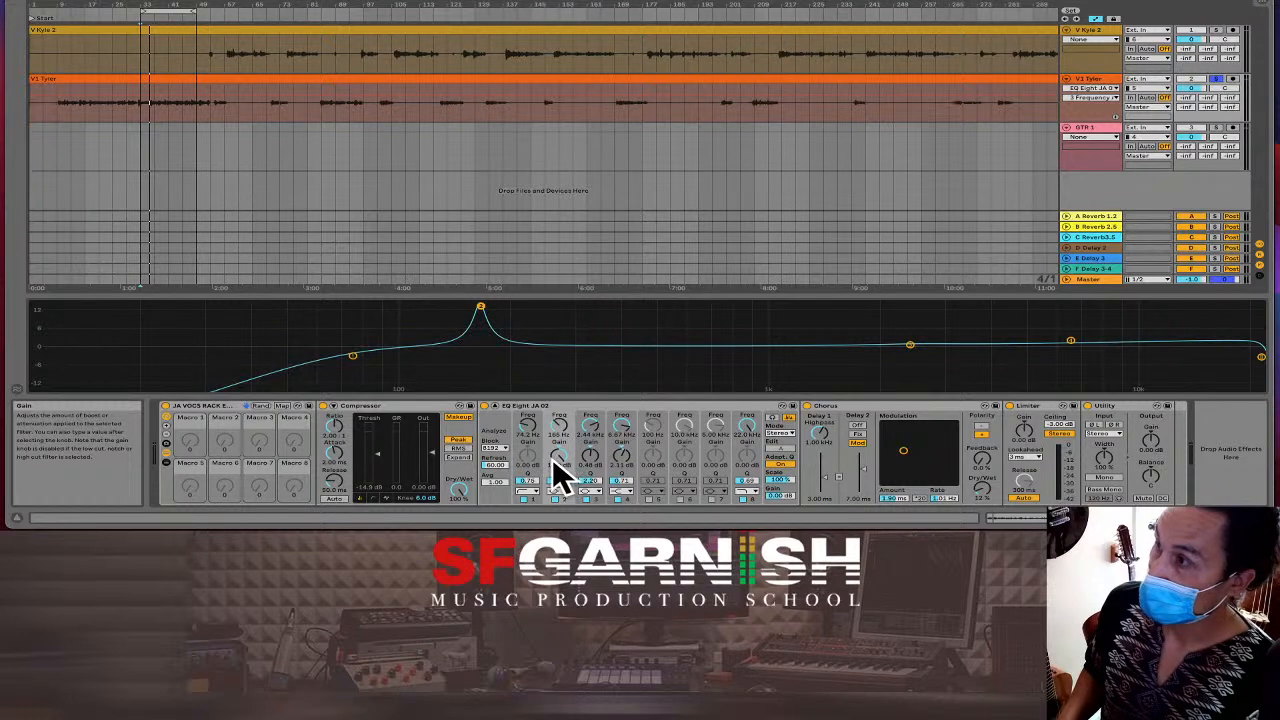
{"action": "left_click_drag", "start_coordinate": [561, 459], "coordinate": [561, 502]}
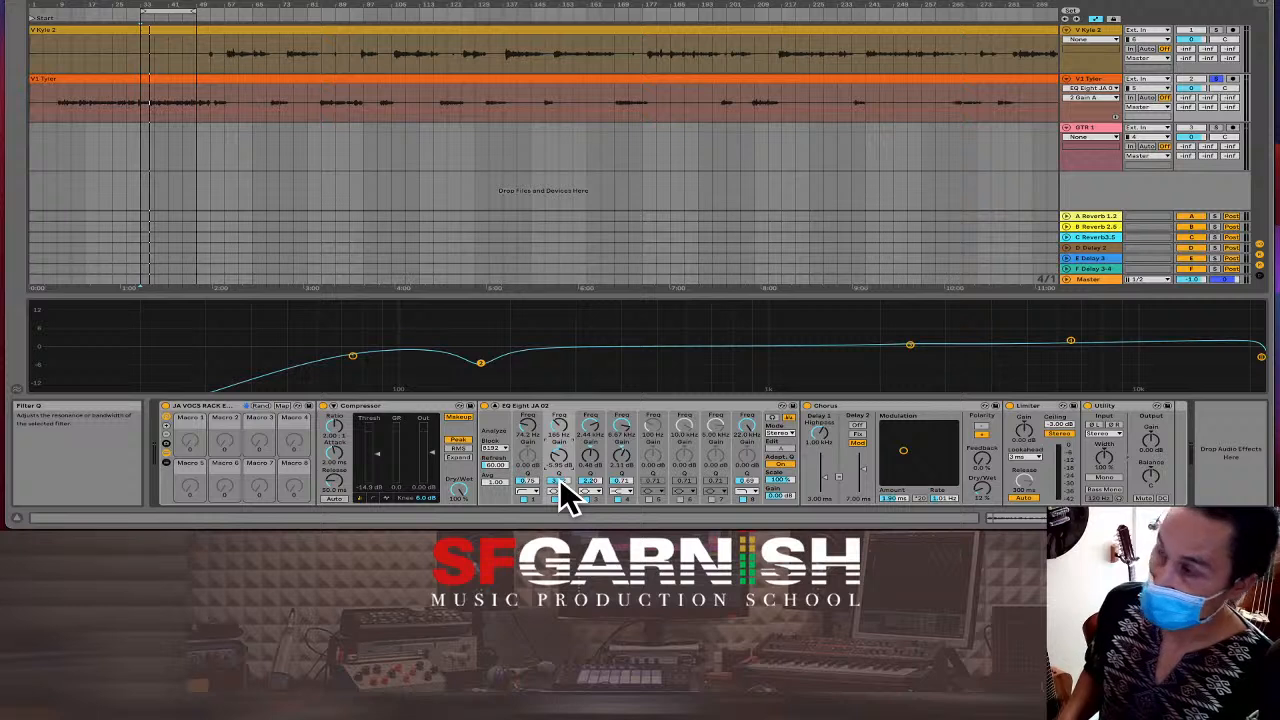
{"action": "left_click", "coordinate": [560, 479]}
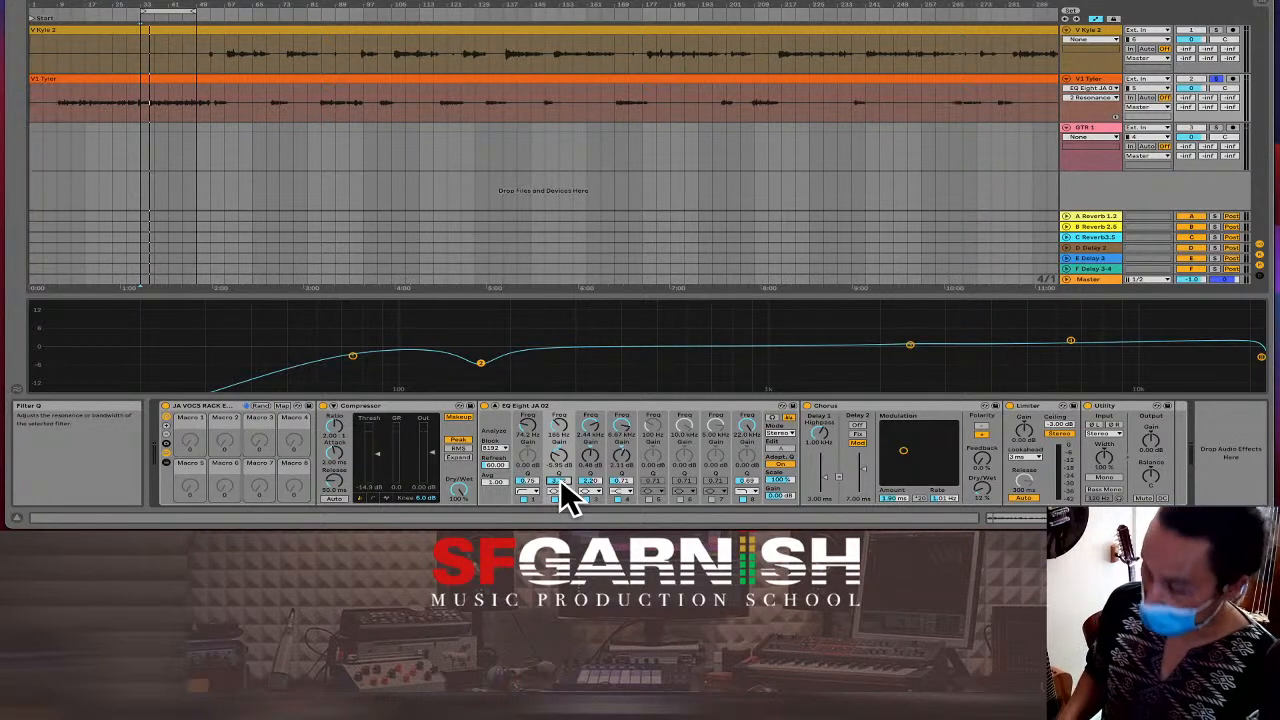
{"action": "left_click_drag", "start_coordinate": [560, 479], "coordinate": [560, 464]}
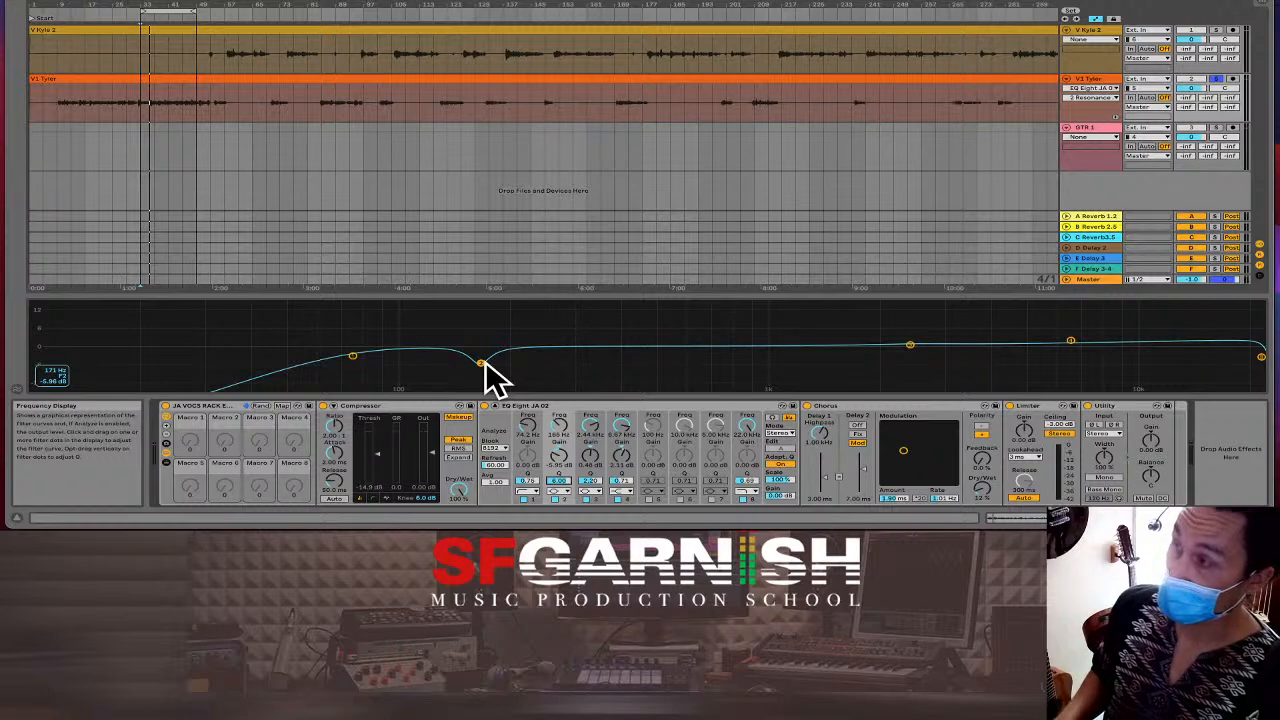
{"action": "key", "text": "space"}
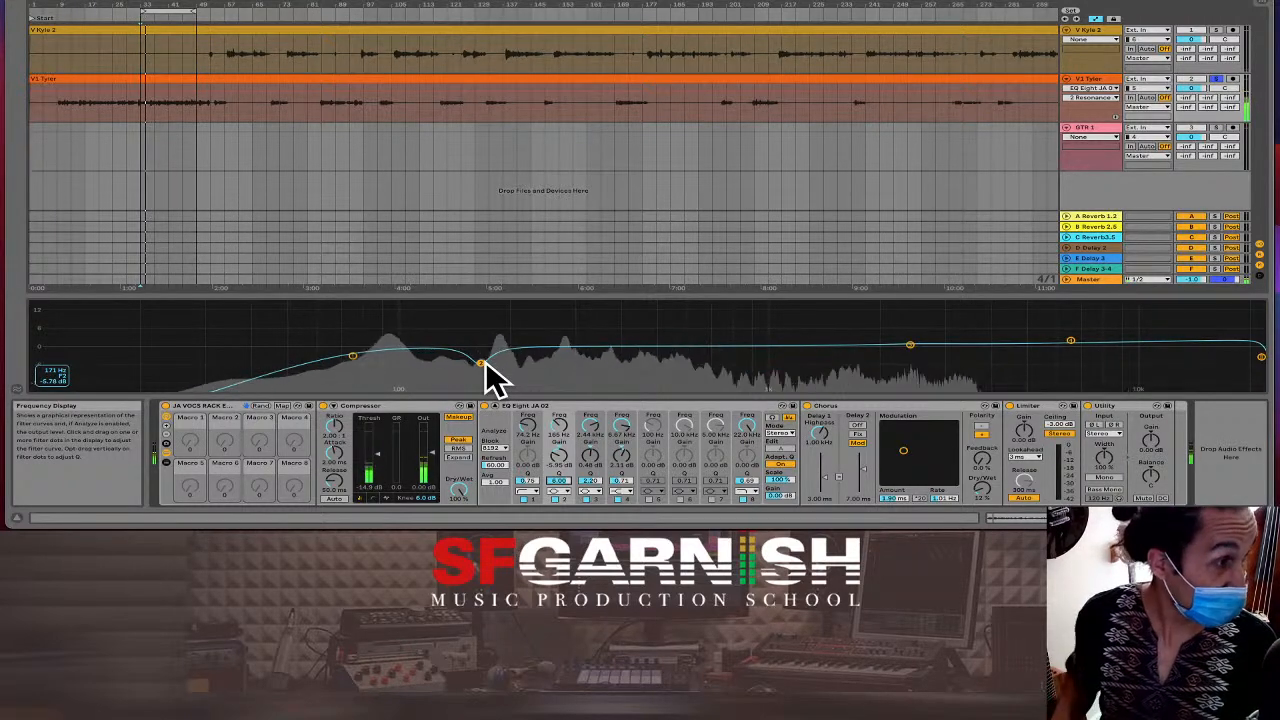
{"action": "key", "text": "space"}
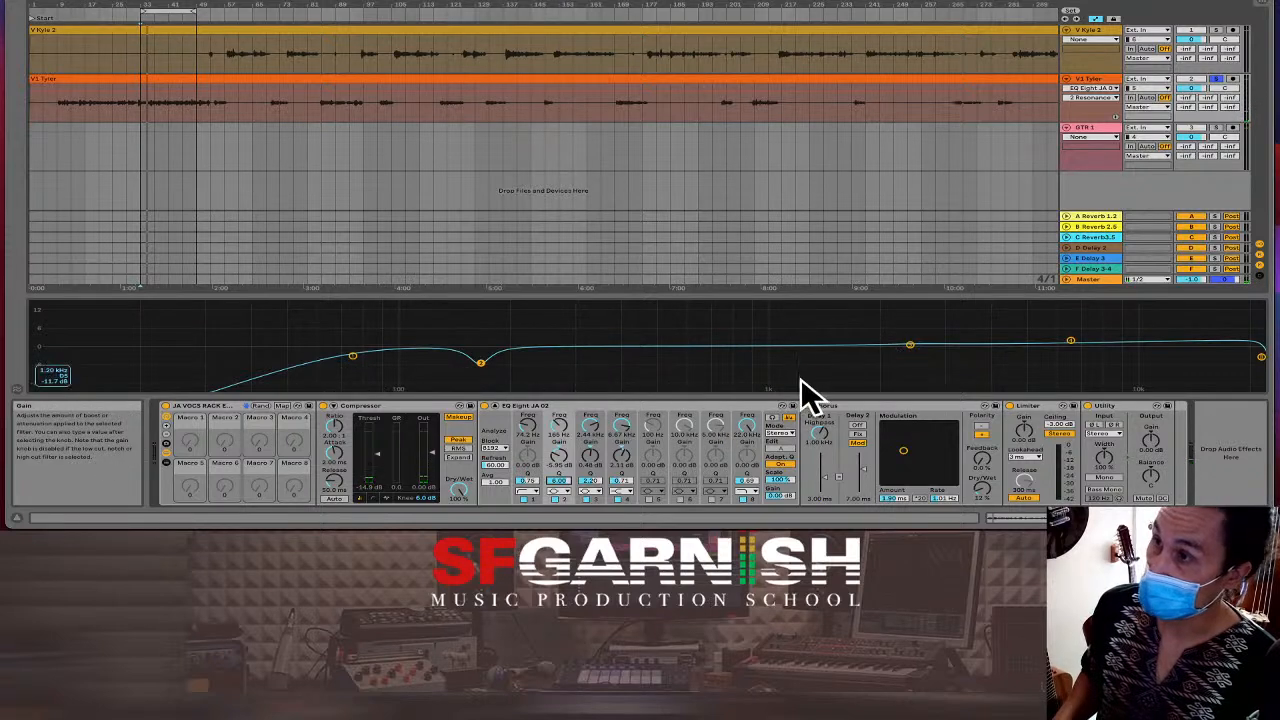
Enable EQ bands 5, 6 and 7 and move band 5 to about 8.46 kHz.
{"action": "left_click", "coordinate": [648, 496]}
{"action": "left_click", "coordinate": [680, 497]}
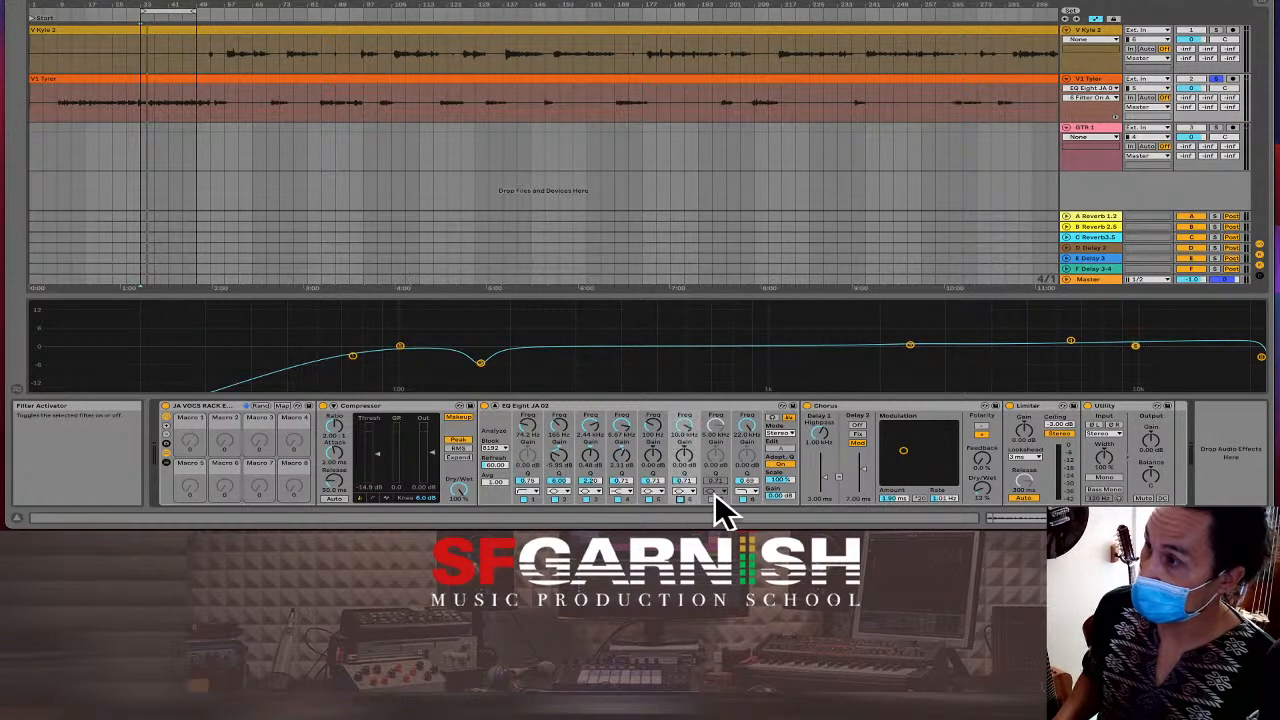
{"action": "left_click", "coordinate": [712, 496]}
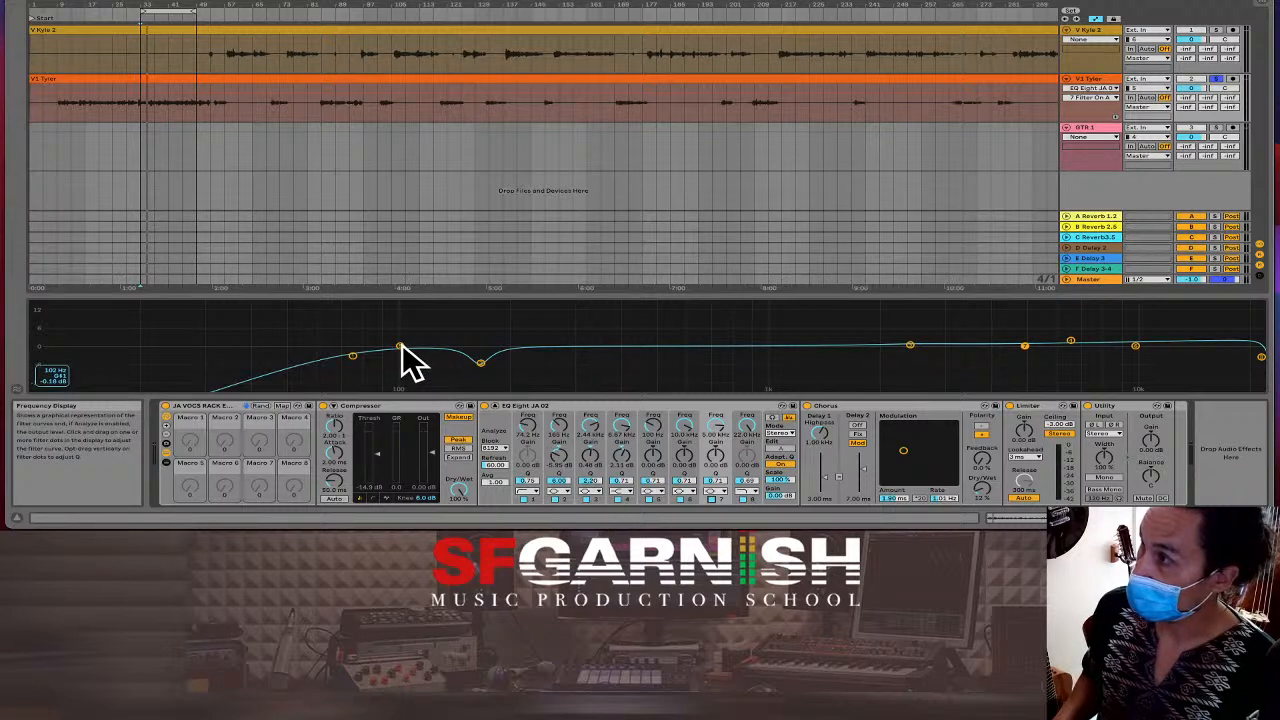
{"action": "left_click_drag", "start_coordinate": [400, 347], "coordinate": [696, 307]}
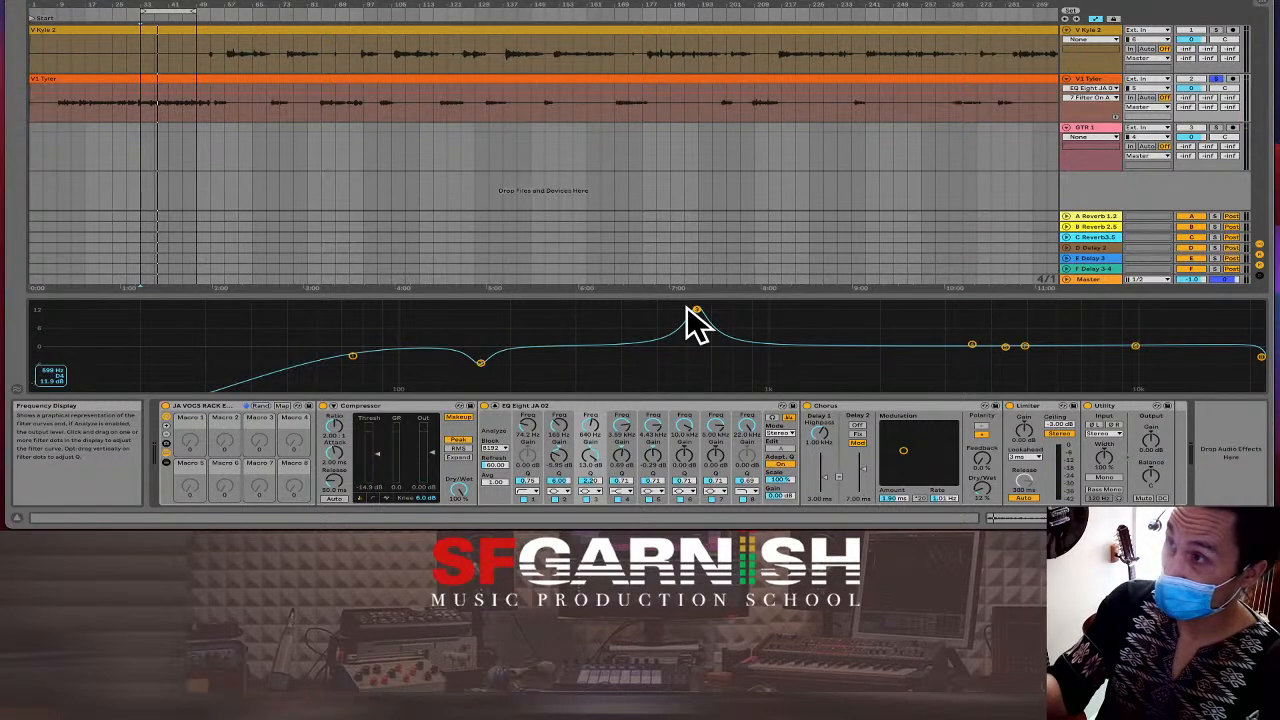
Shape band 3 into a boost of about +15 dB near 680 Hz while listening.
{"action": "mouse_move", "coordinate": [695, 309]}
{"action": "left_mouse_down"}
{"action": "mouse_move", "coordinate": [722, 303]}
{"action": "mouse_move", "coordinate": [690, 309]}
{"action": "left_mouse_up"}
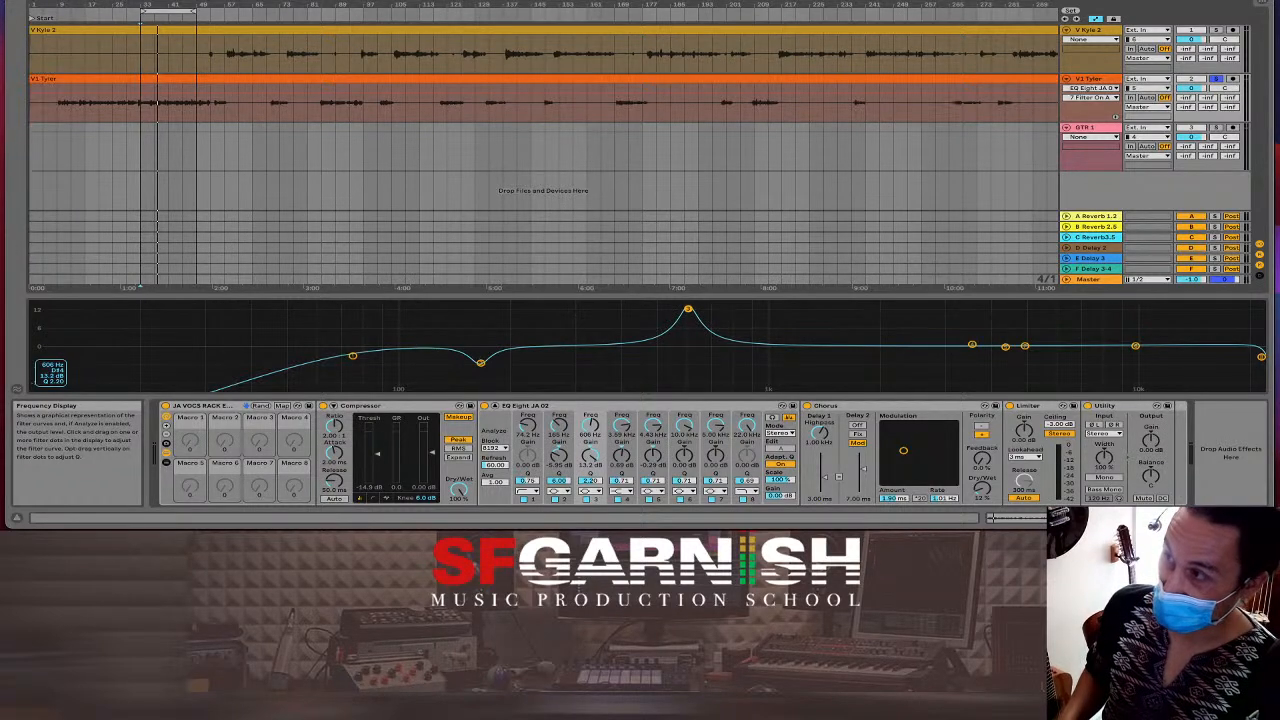
{"action": "key", "text": "space"}
{"action": "mouse_move", "coordinate": [688, 309]}
{"action": "left_mouse_down"}
{"action": "mouse_move", "coordinate": [666, 309]}
{"action": "mouse_move", "coordinate": [754, 303]}
{"action": "mouse_move", "coordinate": [646, 310]}
{"action": "mouse_move", "coordinate": [728, 303]}
{"action": "mouse_move", "coordinate": [686, 303]}
{"action": "mouse_move", "coordinate": [710, 305]}
{"action": "left_mouse_up"}
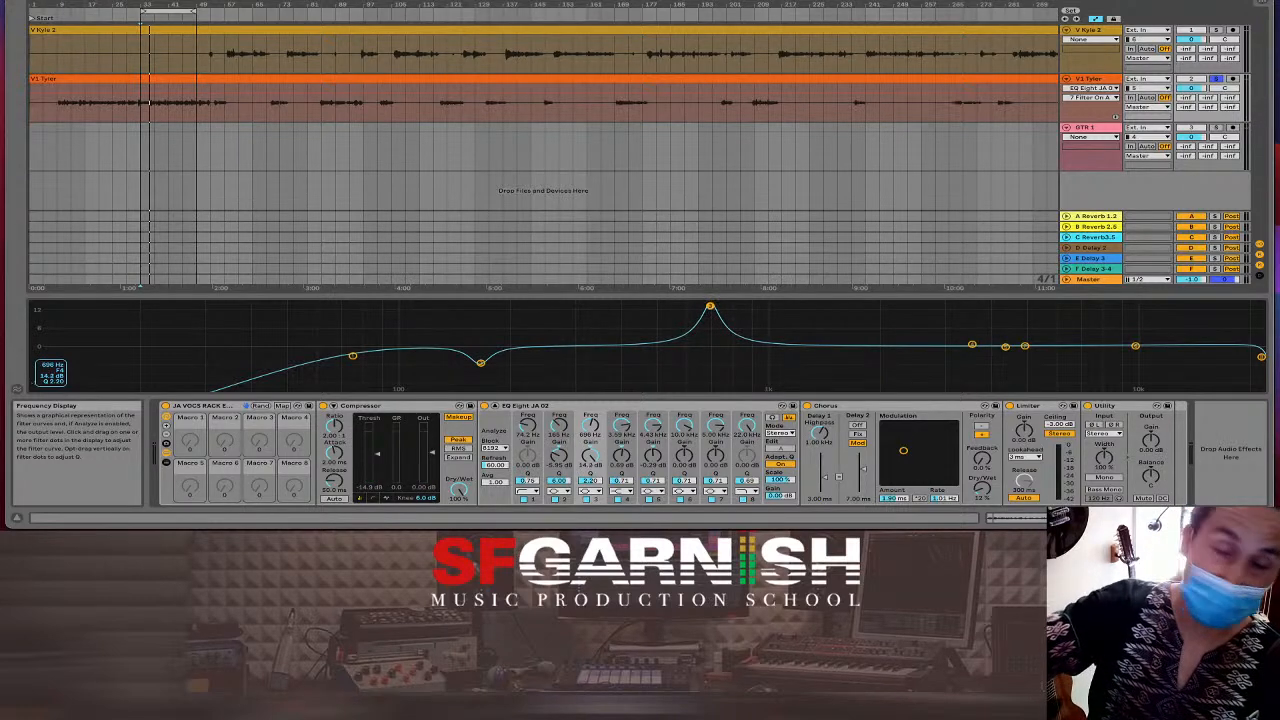
{"action": "left_click_drag", "start_coordinate": [710, 305], "coordinate": [707, 305]}
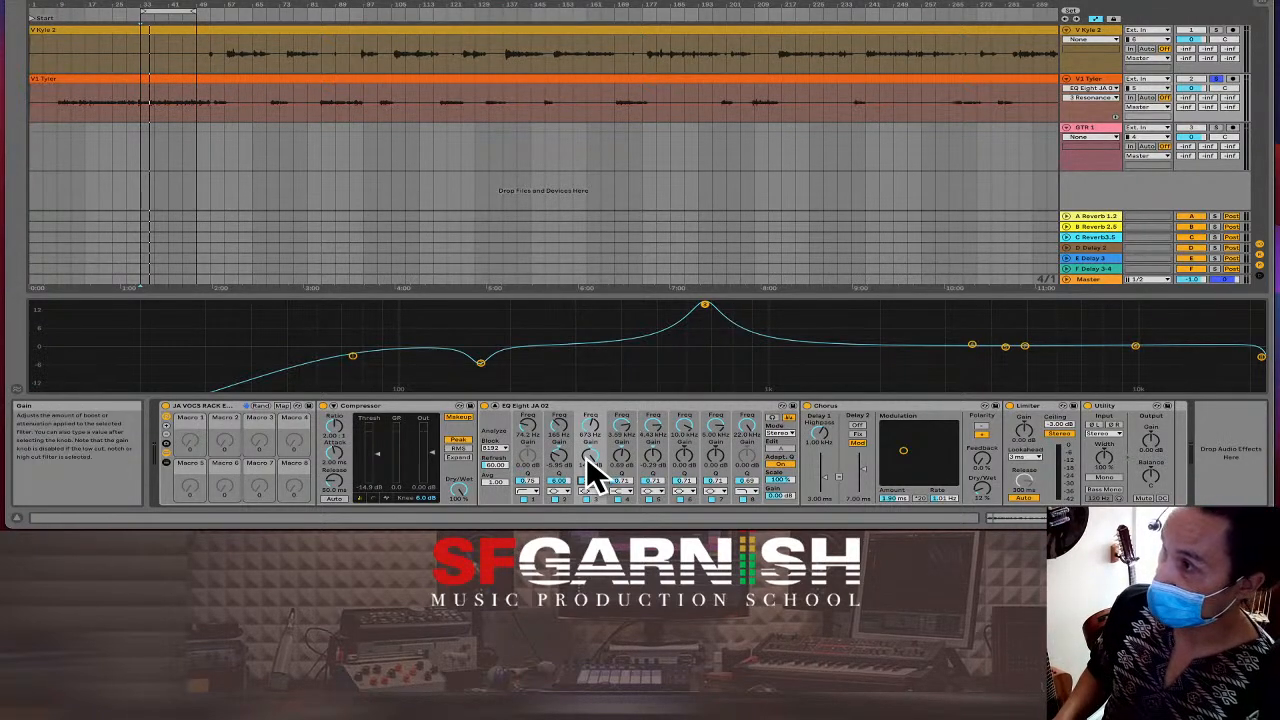
Set band 3 gain to -2 dB and add a boost of about 4 dB around 2 kHz.
{"action": "left_click_drag", "start_coordinate": [588, 461], "coordinate": [588, 461]}
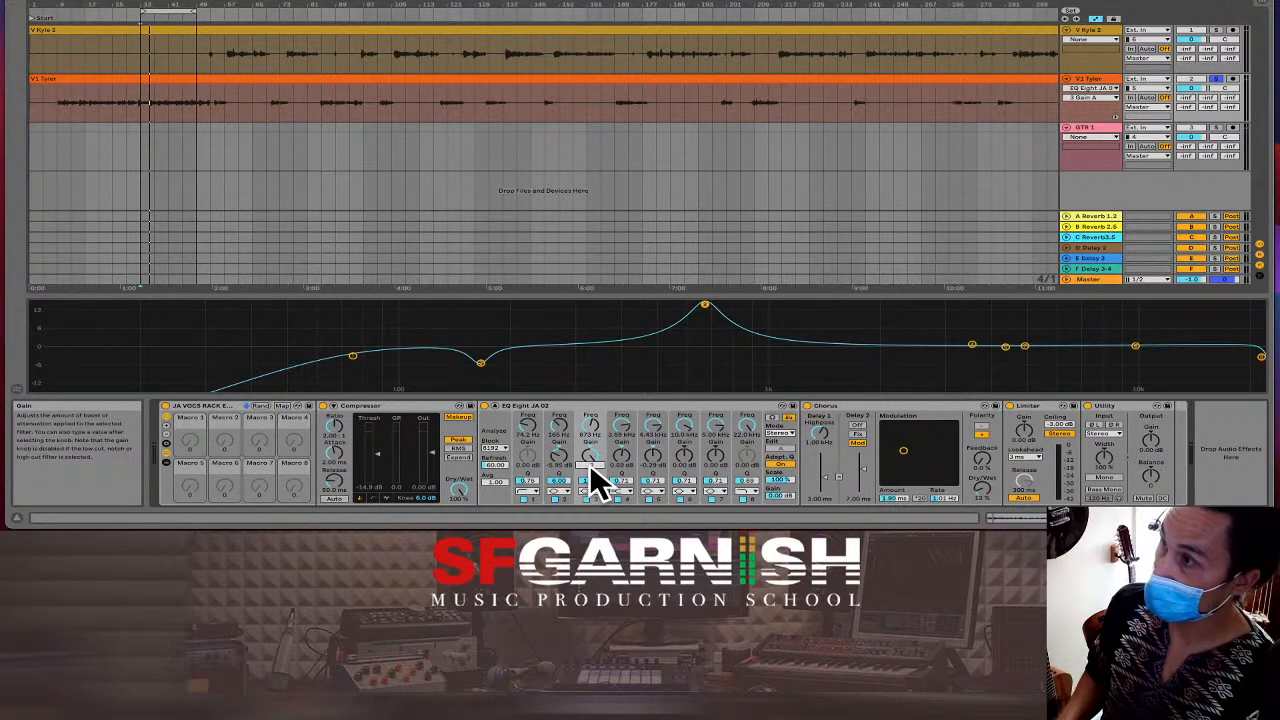
{"action": "key", "text": "Return"}
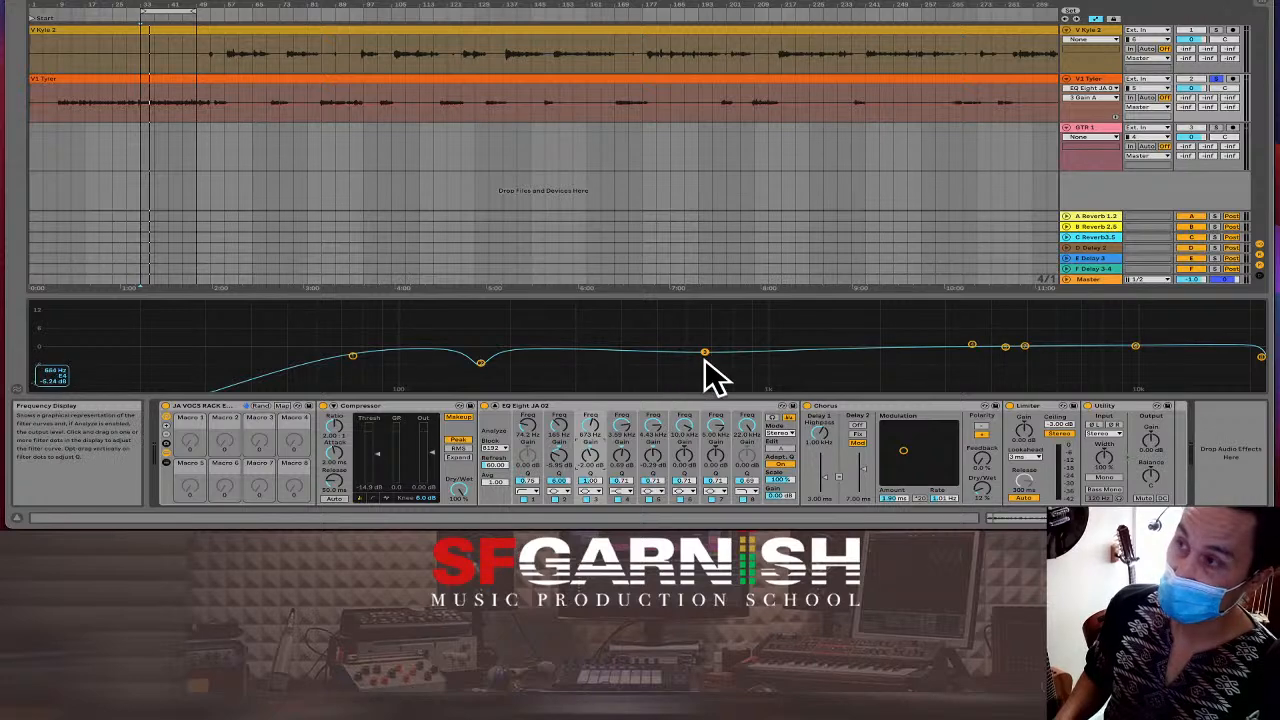
{"action": "key", "text": "space"}
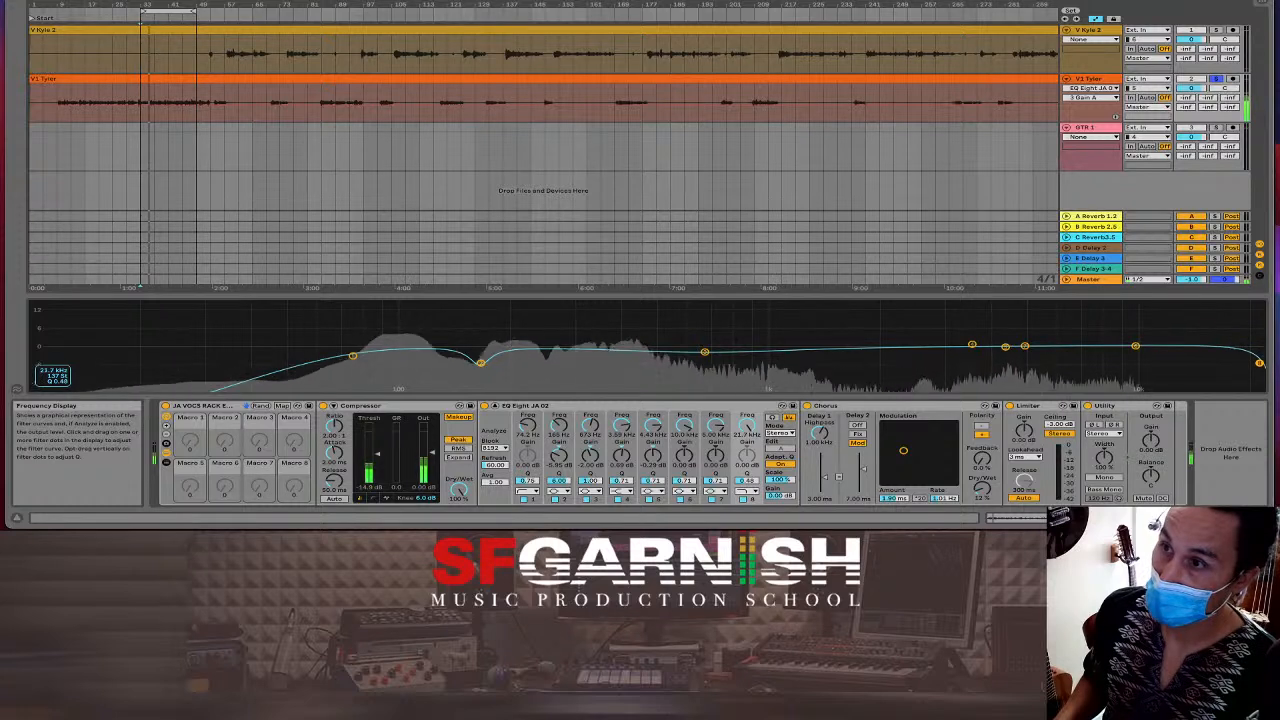
{"action": "left_click_drag", "start_coordinate": [972, 346], "coordinate": [882, 341]}
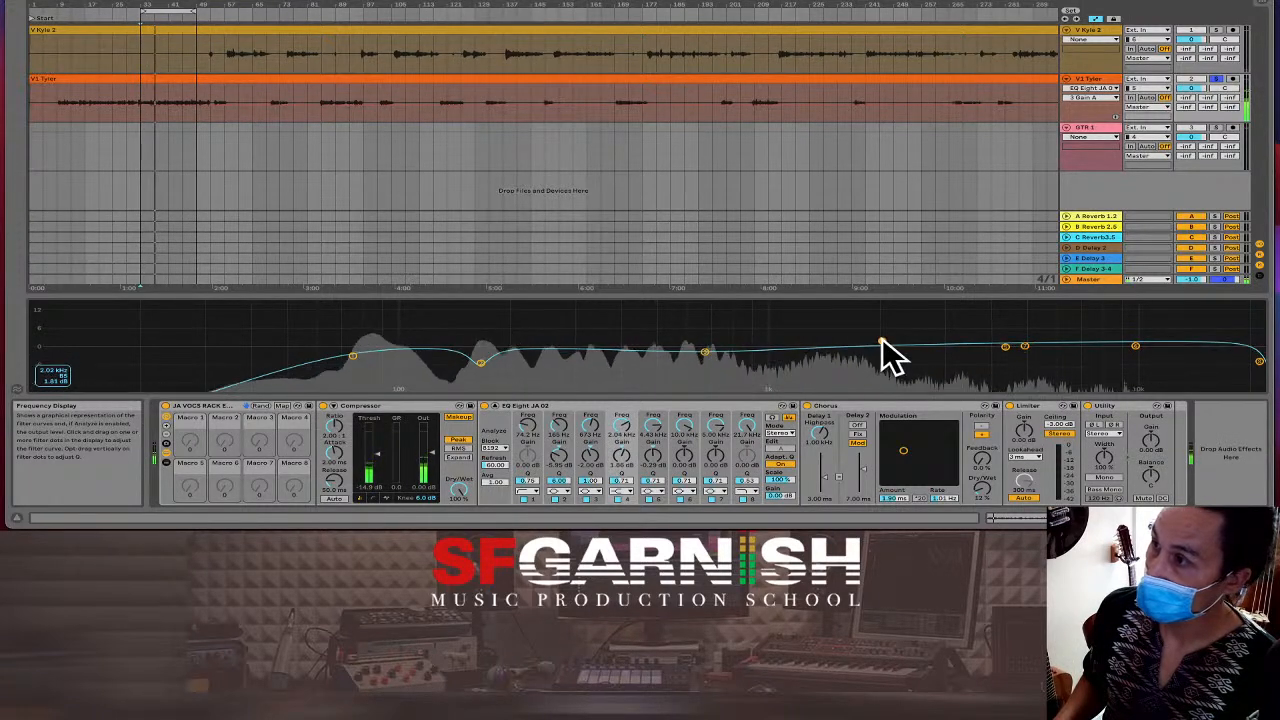
Change band 4's filter type and fine-tune the gain and frequency of bands 4 and 5.
{"action": "left_click", "coordinate": [621, 489]}
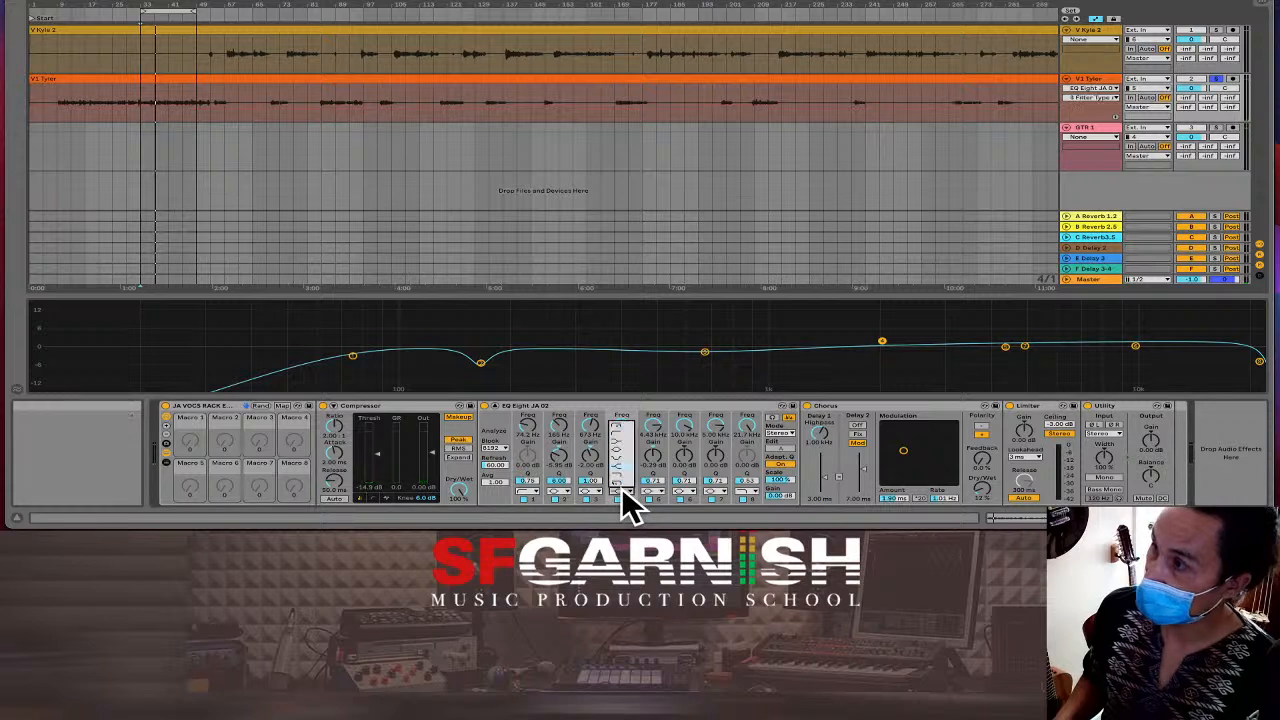
{"action": "left_click", "coordinate": [624, 462]}
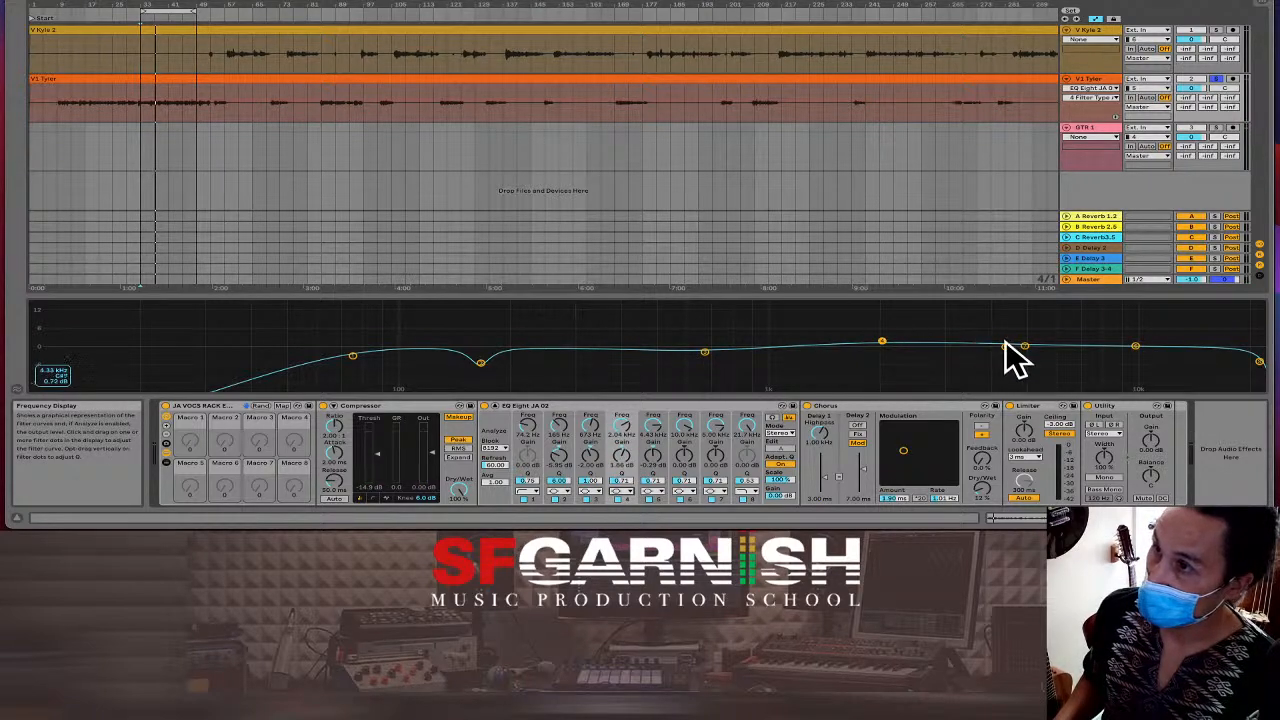
{"action": "left_click_drag", "start_coordinate": [1005, 346], "coordinate": [1055, 345]}
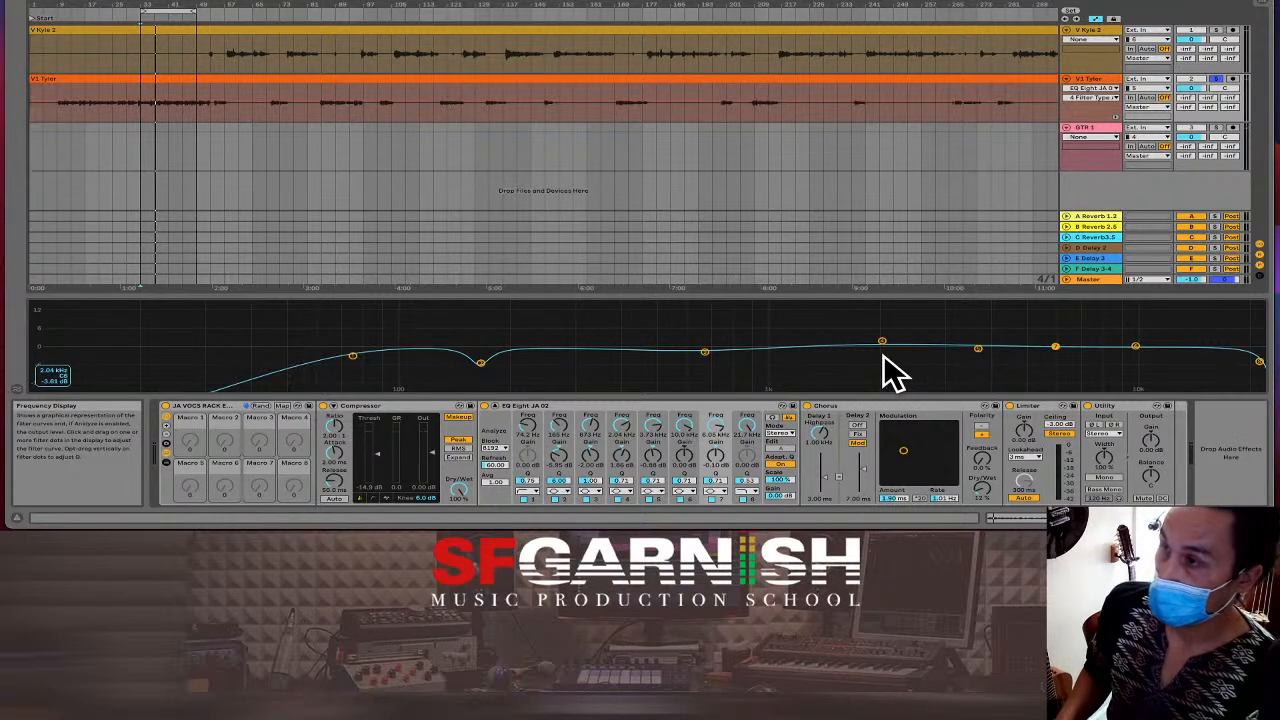
{"action": "left_click_drag", "start_coordinate": [882, 343], "coordinate": [894, 334]}
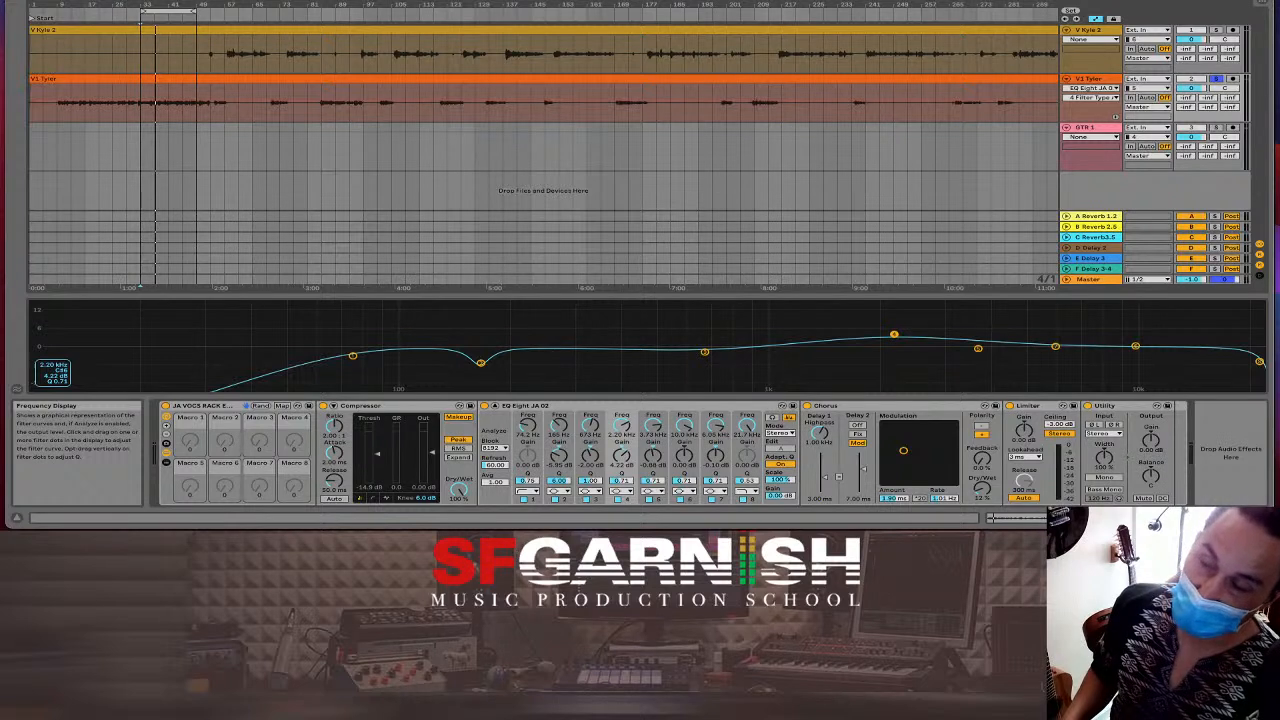
{"action": "left_click_drag", "start_coordinate": [894, 334], "coordinate": [611, 337]}
{"action": "key", "text": "space"}
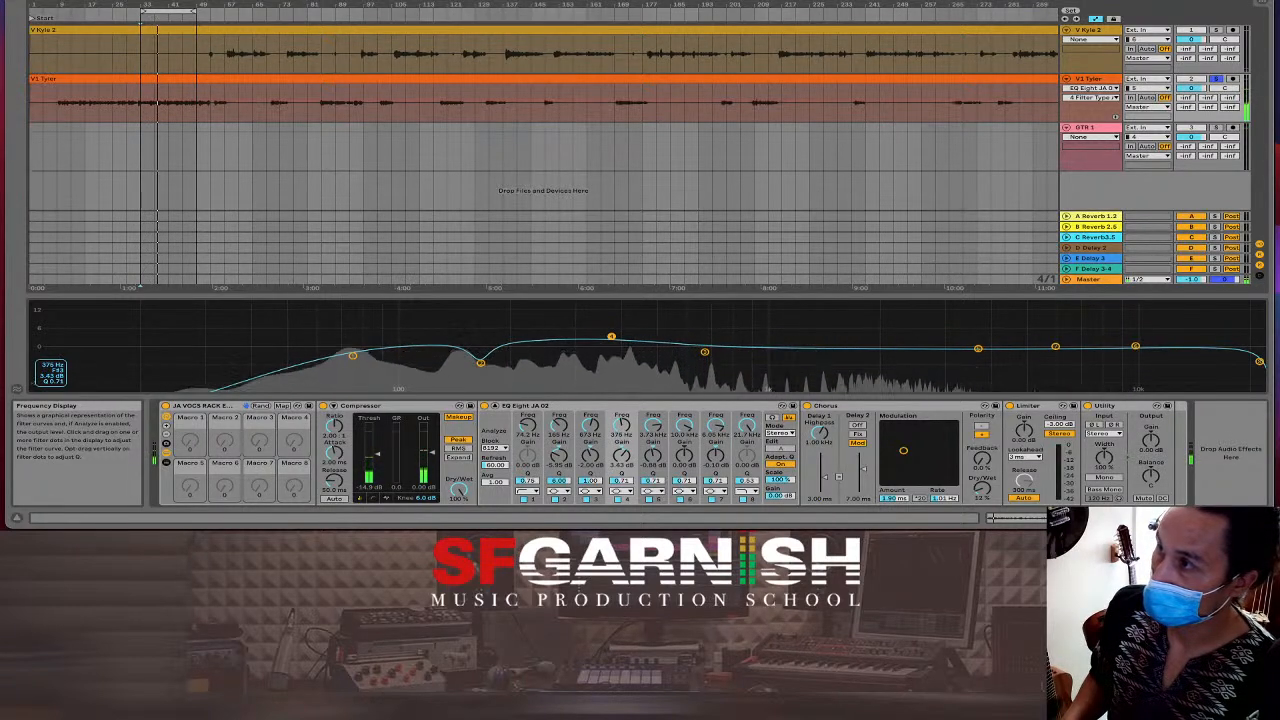
Set band 4's Q to 4 and bands 5 and 8 to Q 6, then move band 4 near 320 Hz.
{"action": "left_click", "coordinate": [619, 480]}
{"action": "type", "text": "4"}
{"action": "key", "text": "Return"}
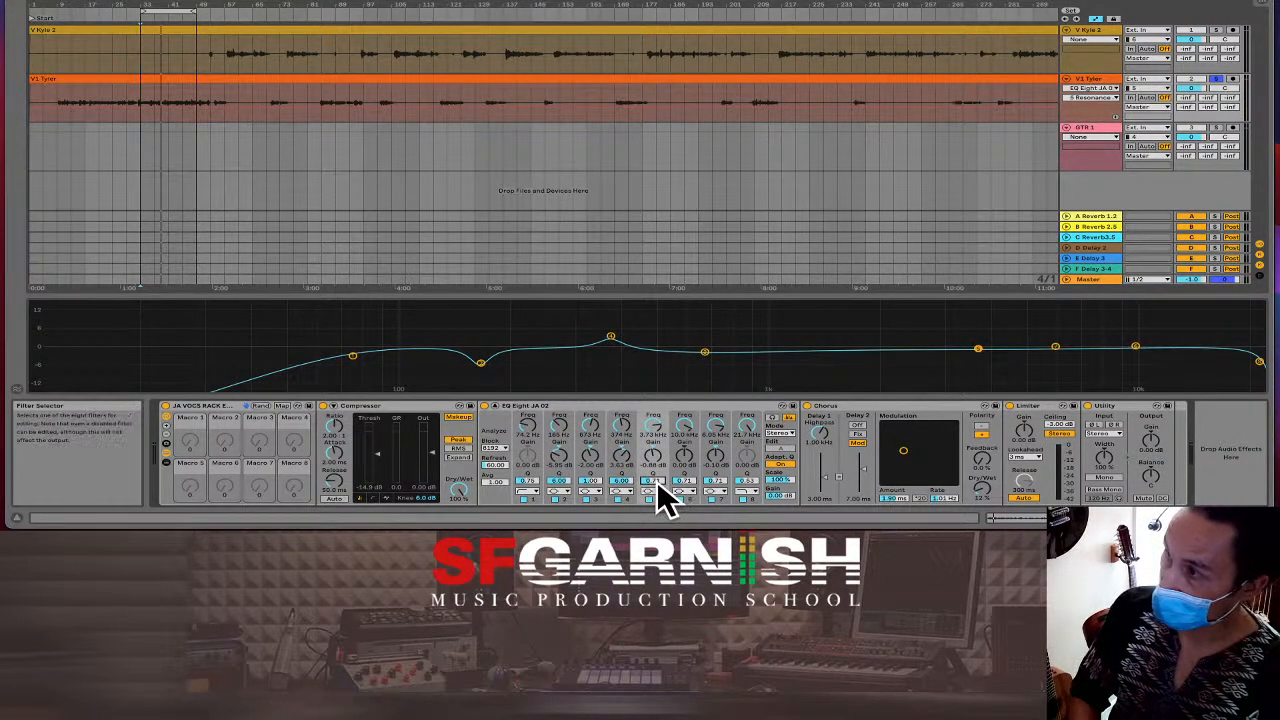
{"action": "key", "text": "Return"}
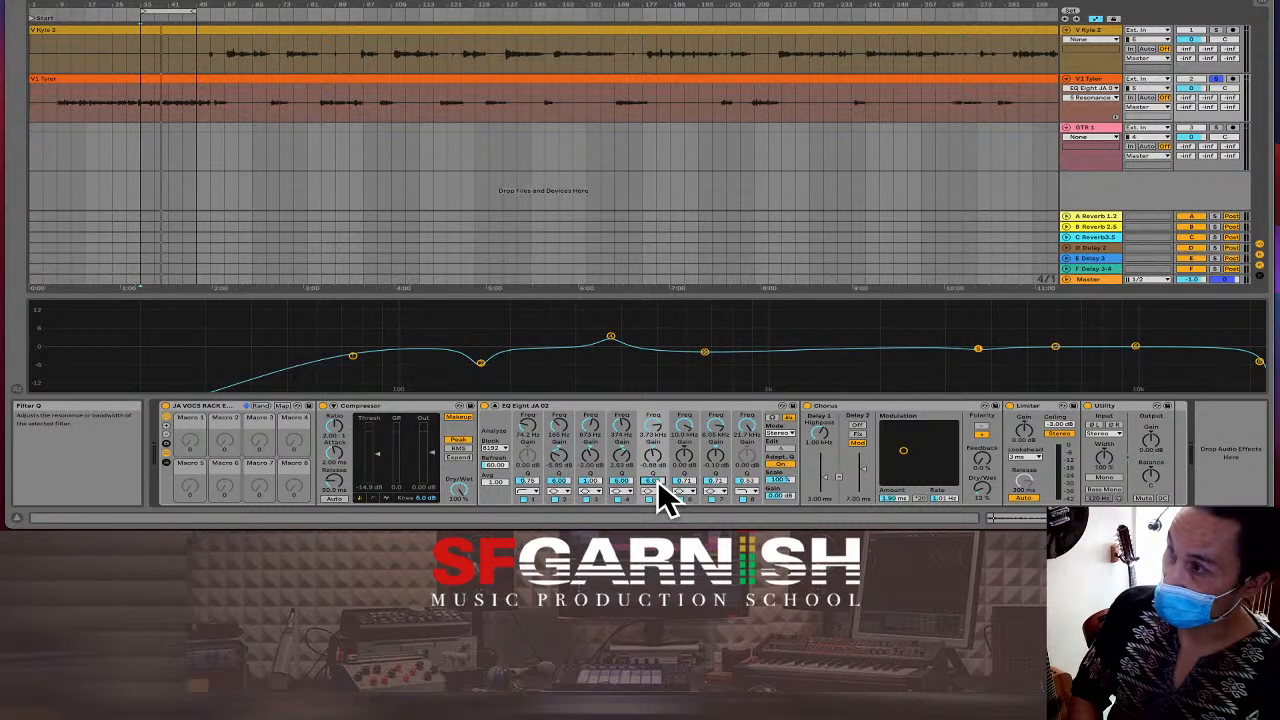
{"action": "left_click", "coordinate": [714, 481]}
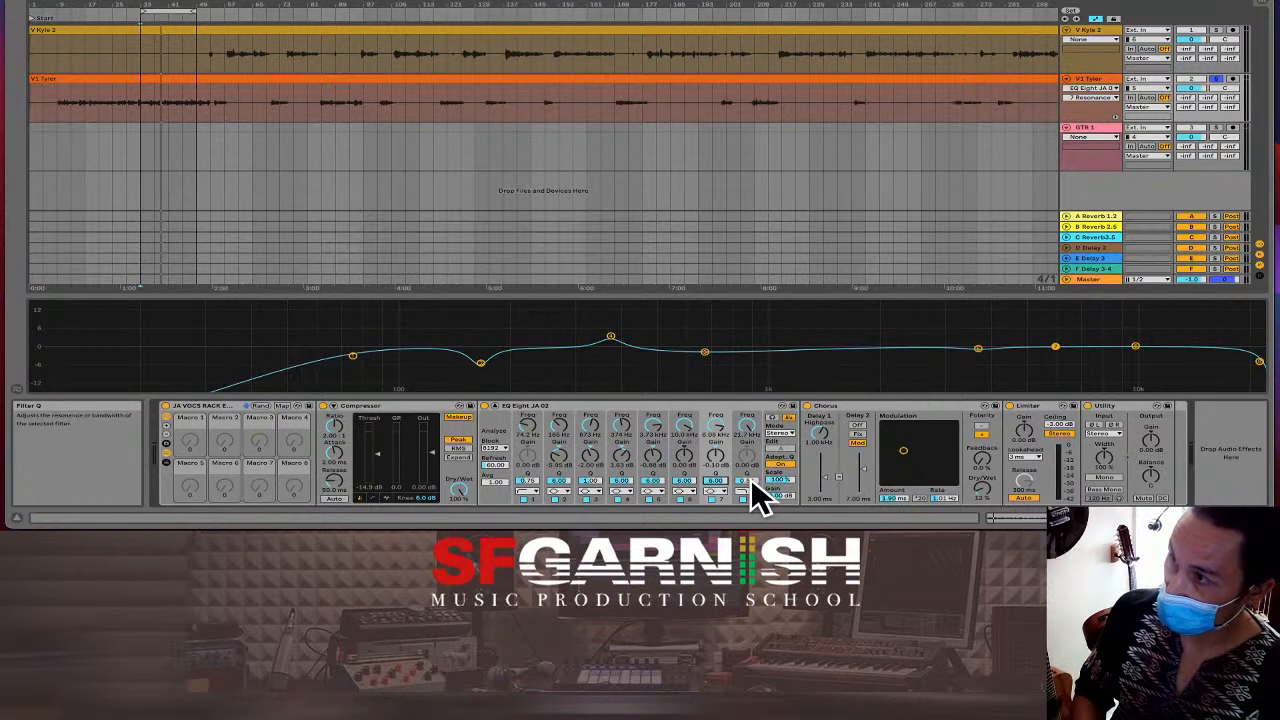
{"action": "left_click", "coordinate": [748, 482]}
{"action": "key", "text": "Return"}
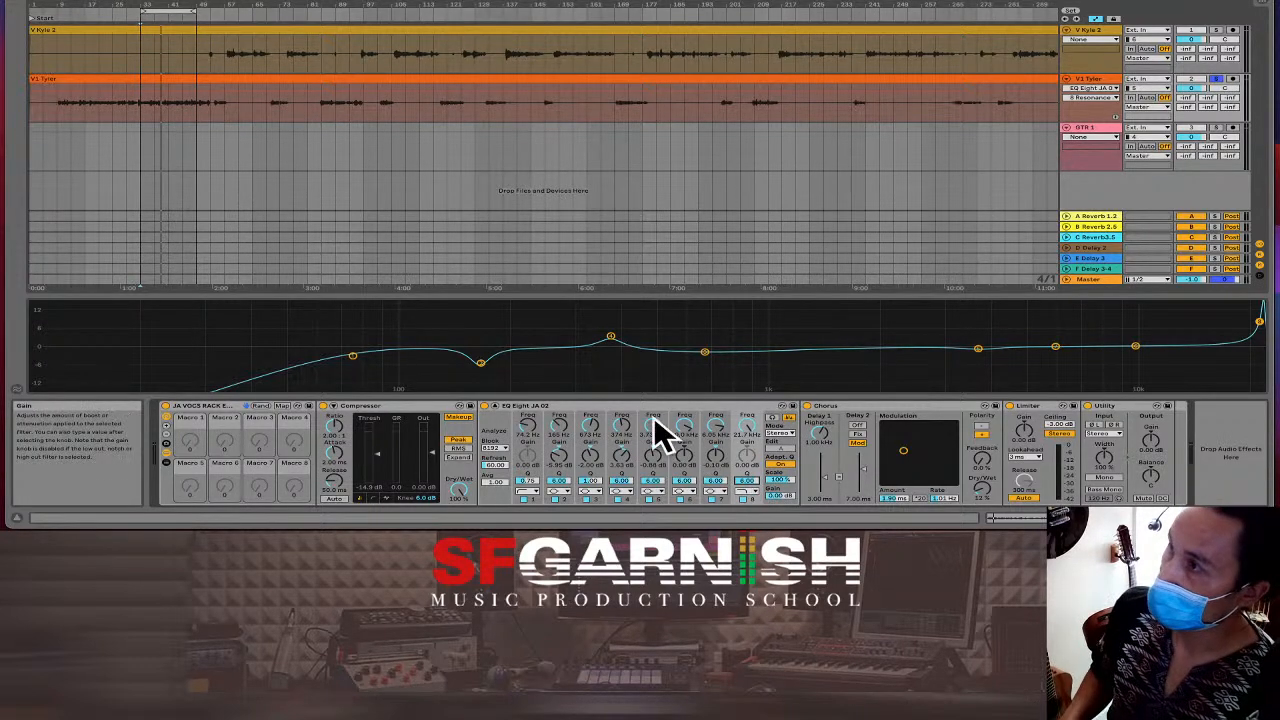
{"action": "key", "text": "space"}
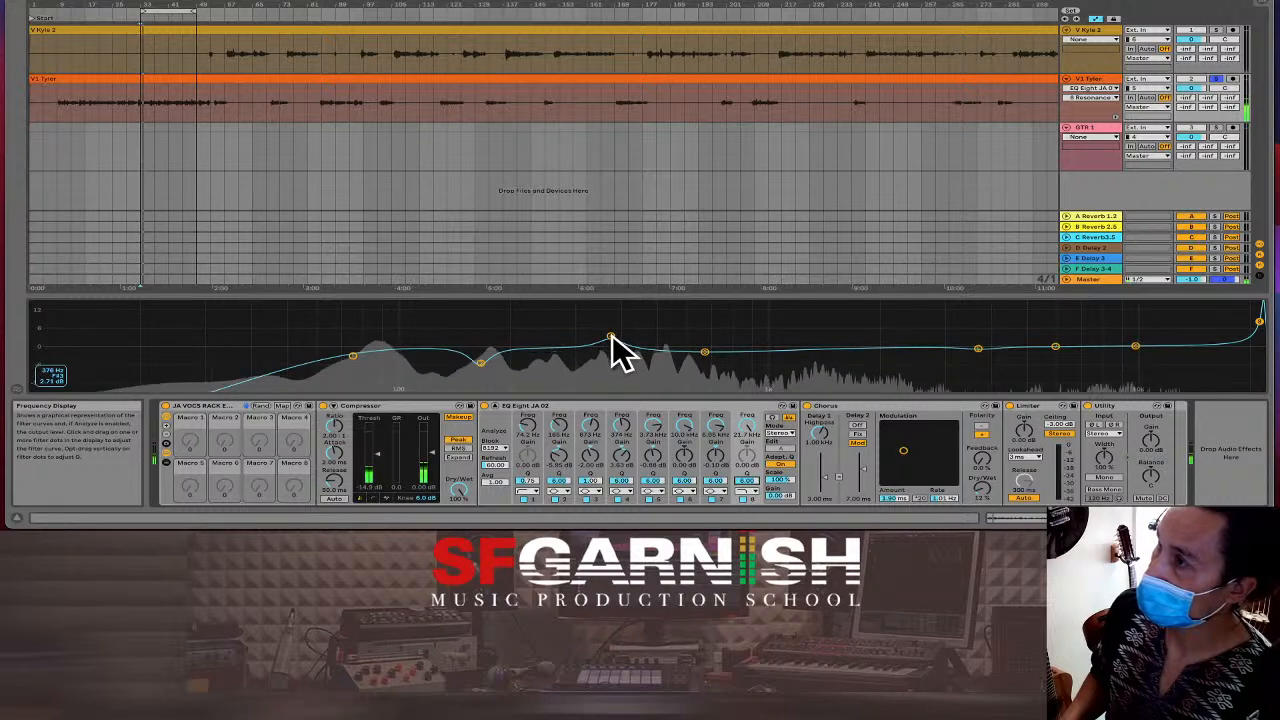
{"action": "left_click_drag", "start_coordinate": [612, 336], "coordinate": [546, 327]}
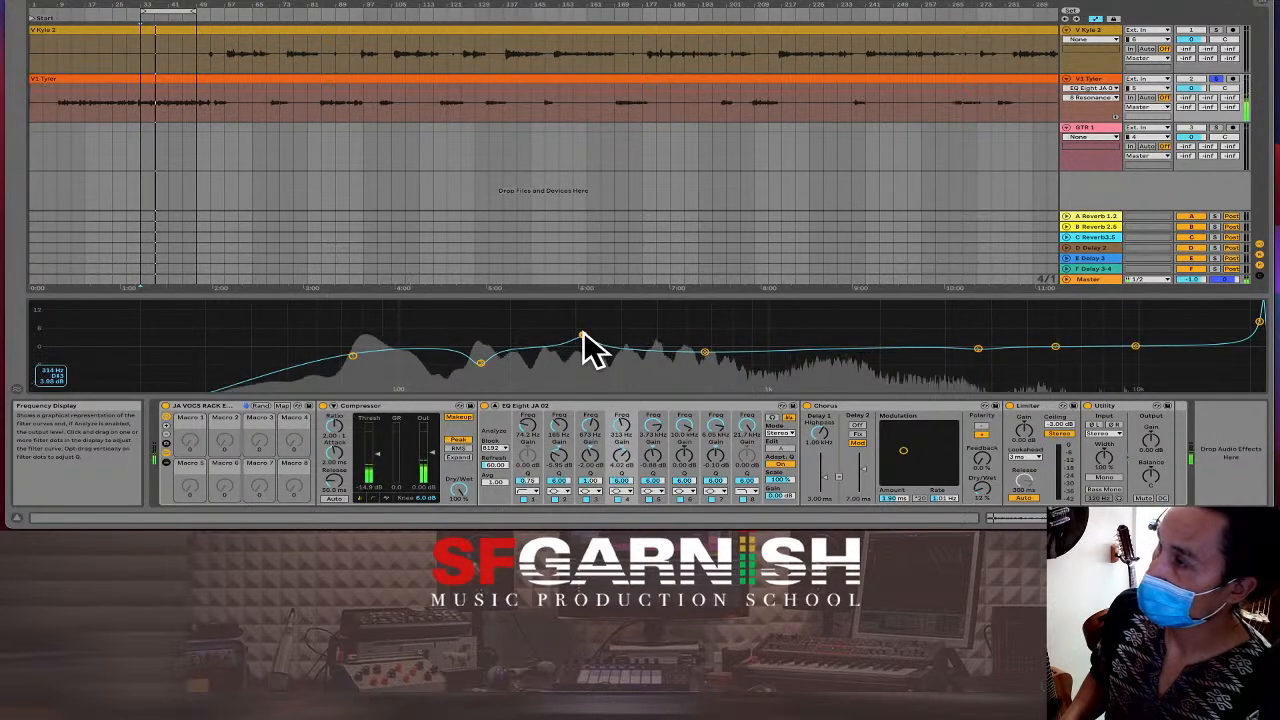
{"action": "mouse_move", "coordinate": [587, 339]}
{"action": "left_mouse_down"}
{"action": "mouse_move", "coordinate": [634, 335]}
{"action": "mouse_move", "coordinate": [595, 339]}
{"action": "left_mouse_up"}
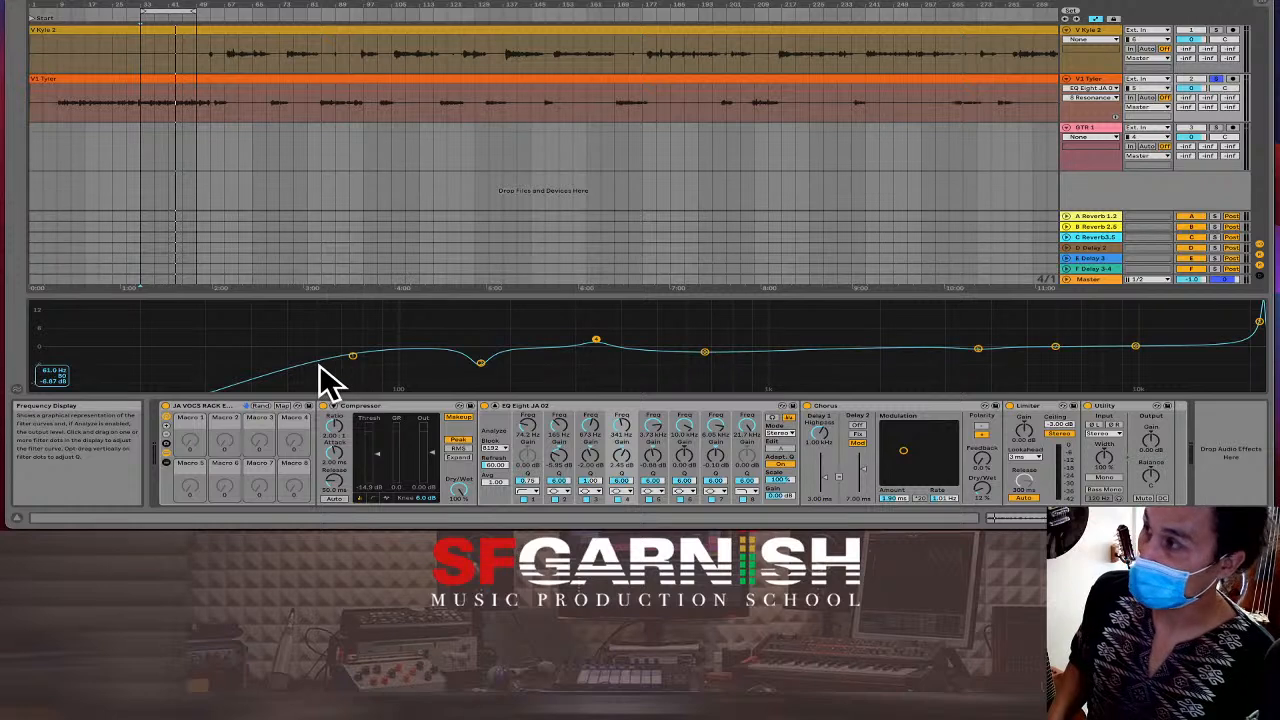
Compare the vocal with the low-cut band on and off, then lower the low-cut frequency.
{"action": "key", "text": "space"}
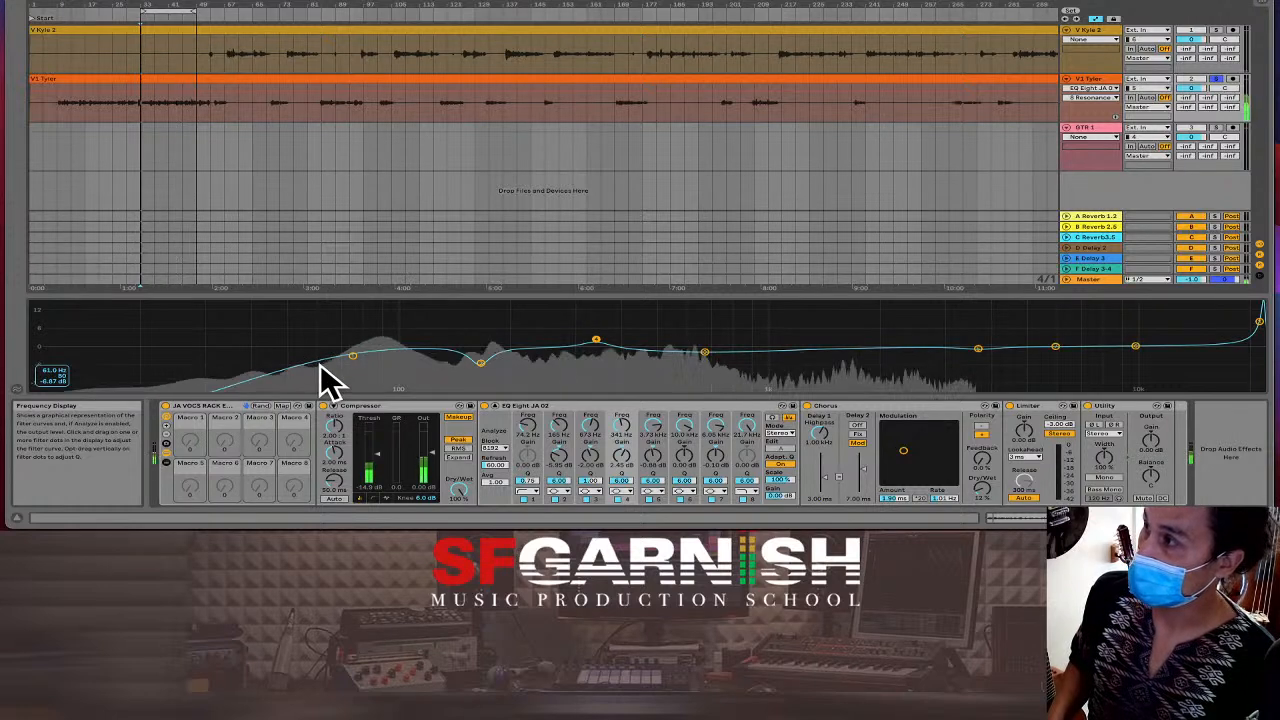
{"action": "left_click", "coordinate": [521, 499]}
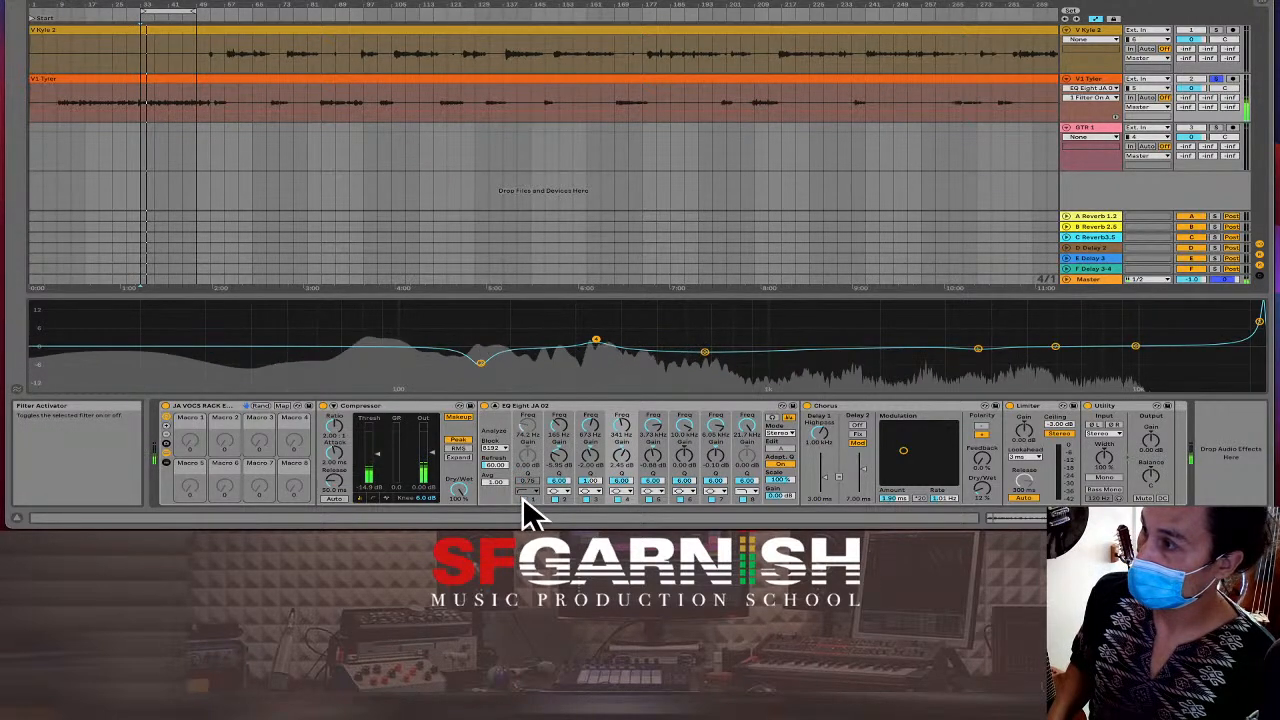
{"action": "left_click", "coordinate": [522, 498]}
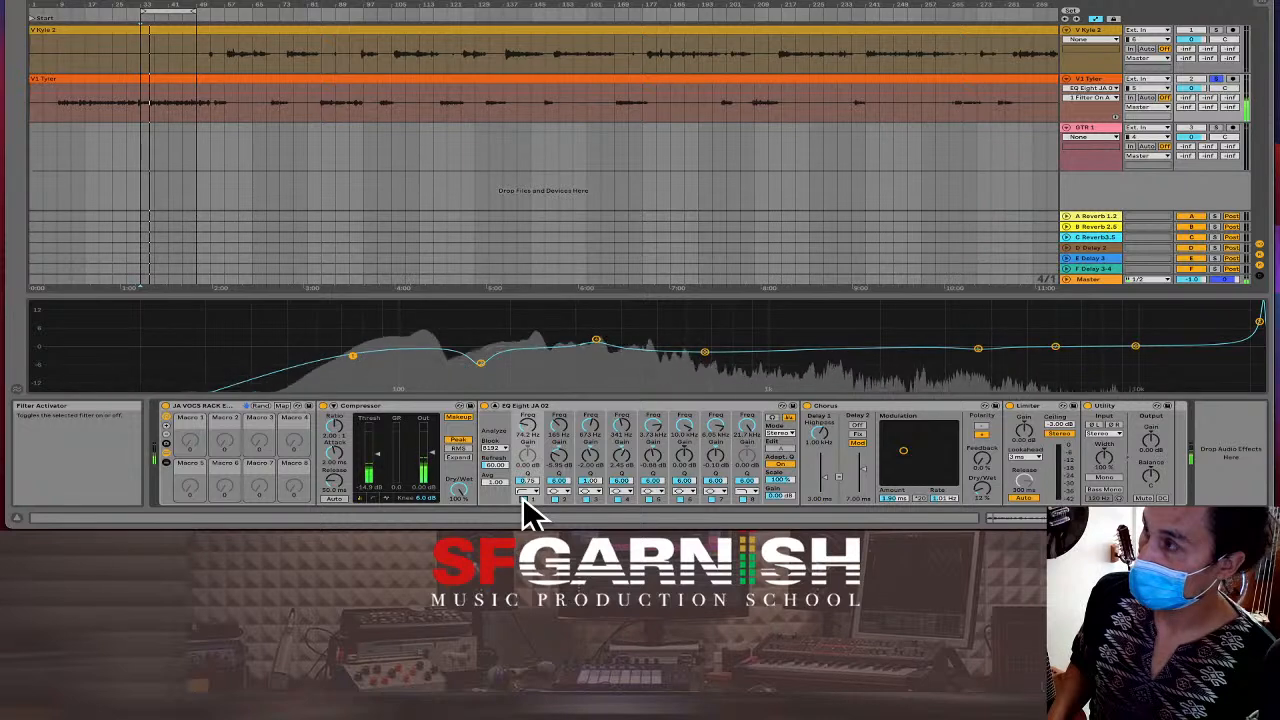
{"action": "left_click", "coordinate": [522, 498]}
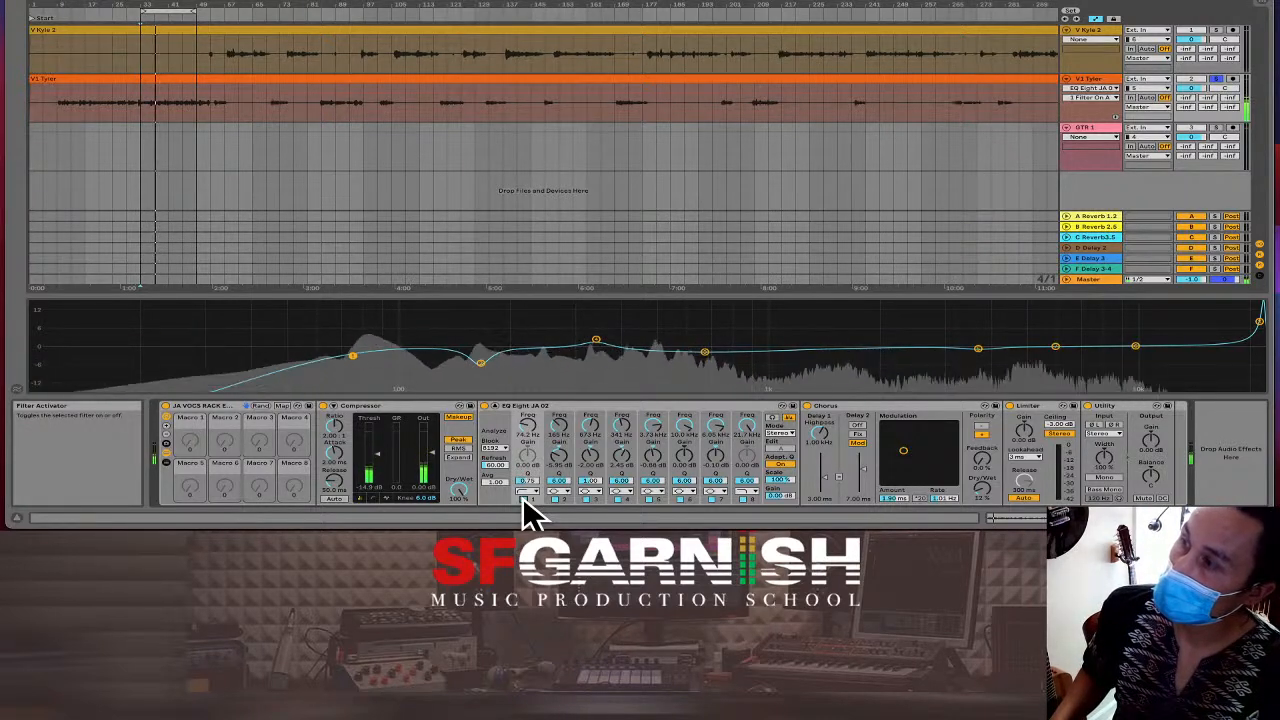
{"action": "key", "text": "space"}
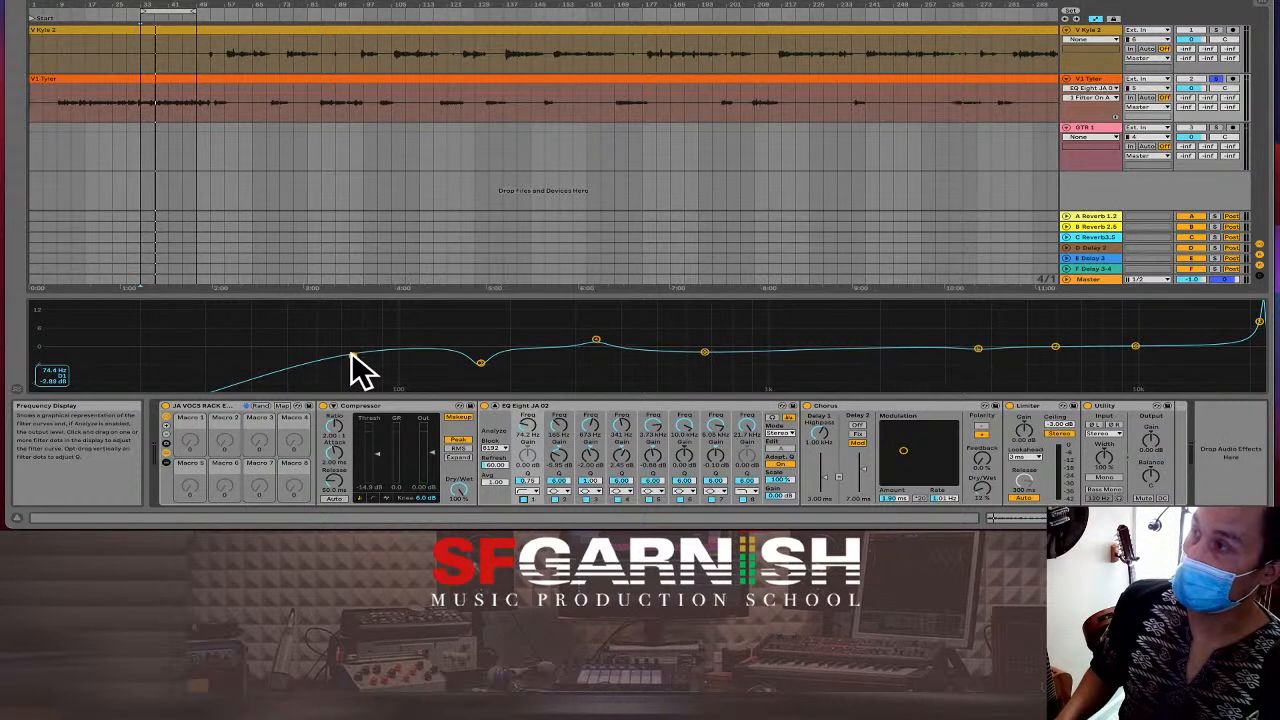
{"action": "left_click_drag", "start_coordinate": [352, 357], "coordinate": [336, 352]}
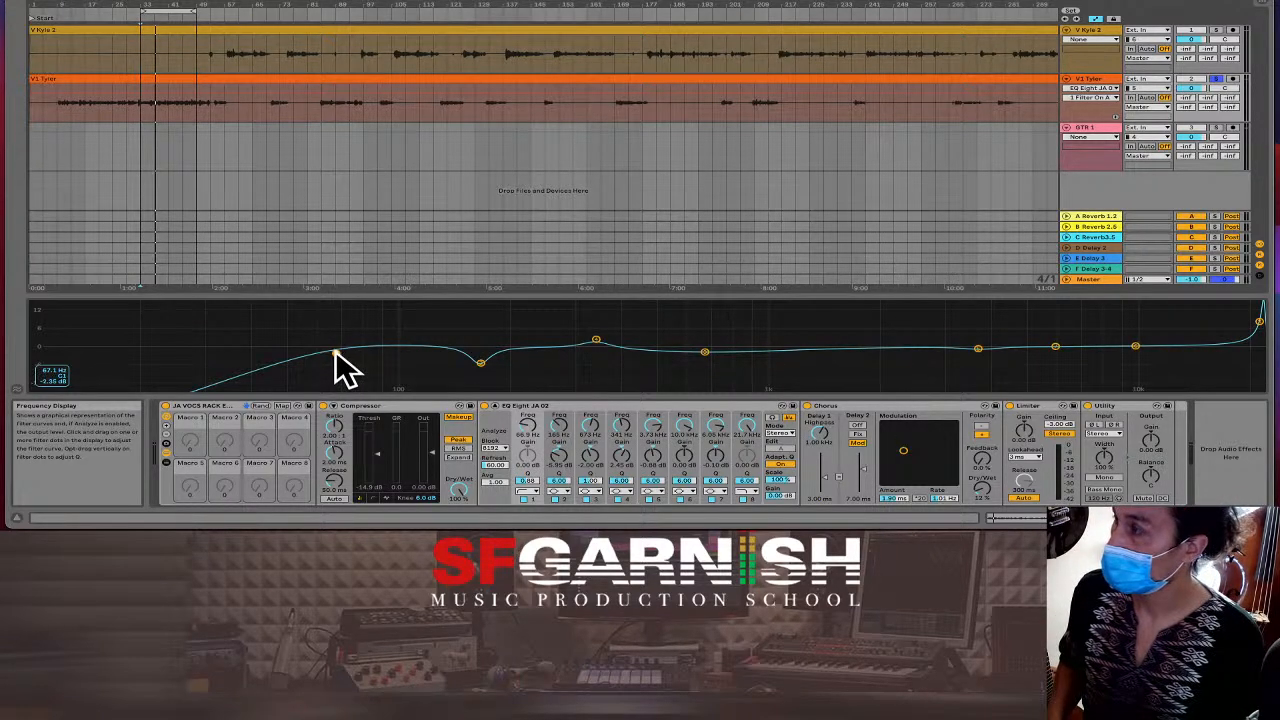
{"action": "left_click_drag", "start_coordinate": [336, 352], "coordinate": [299, 353]}
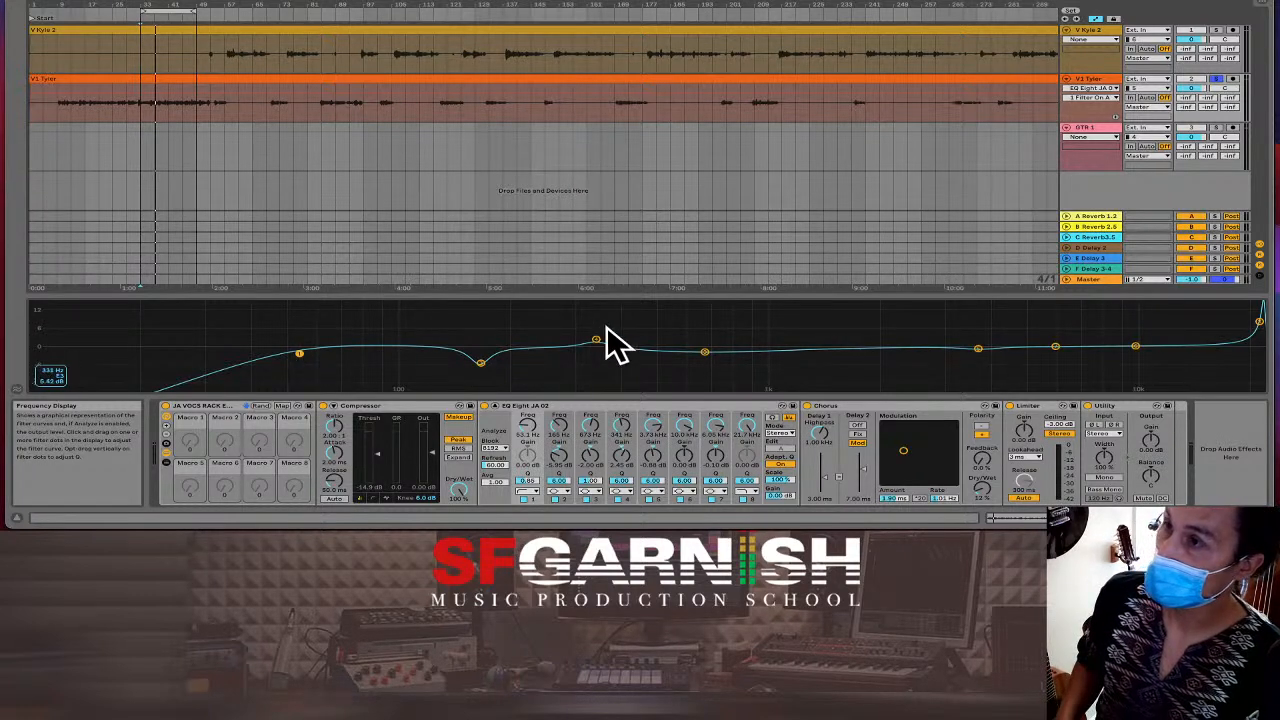
Lower band 8's gain and move it up to about 18.6 kHz, then play the song.
{"action": "left_click_drag", "start_coordinate": [1259, 324], "coordinate": [1231, 353]}
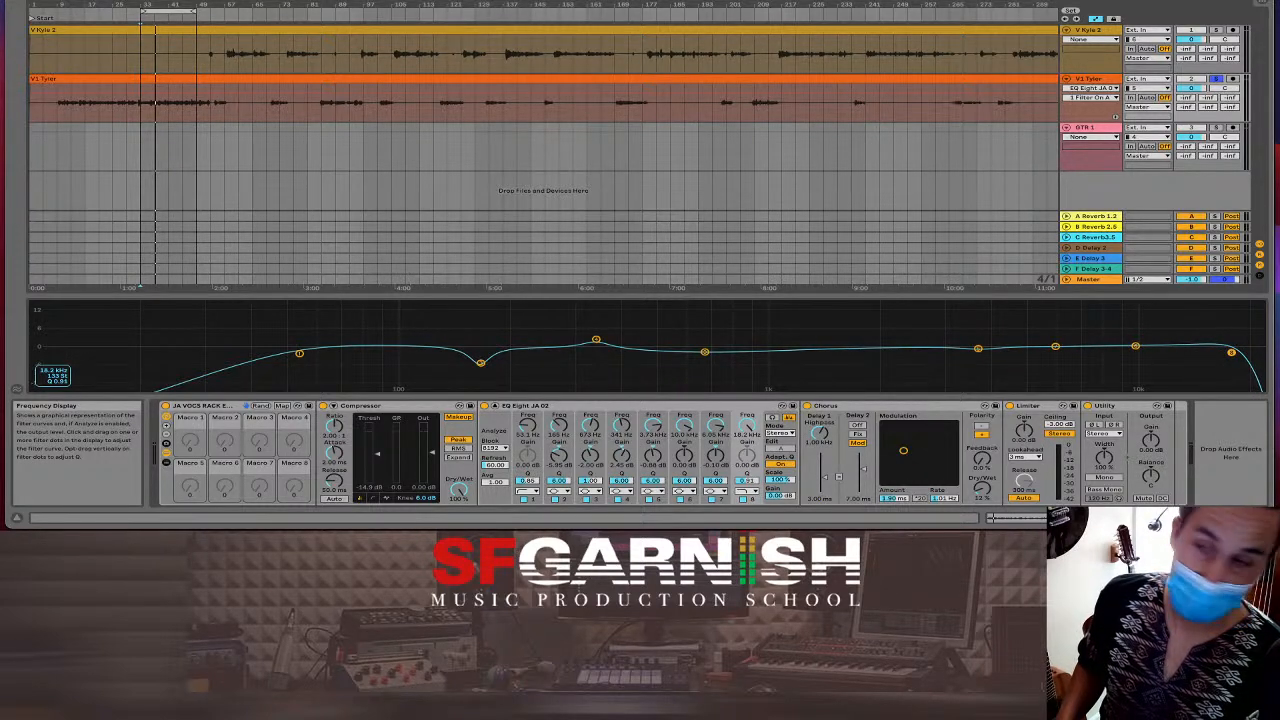
{"action": "left_click_drag", "start_coordinate": [1231, 352], "coordinate": [1233, 354]}
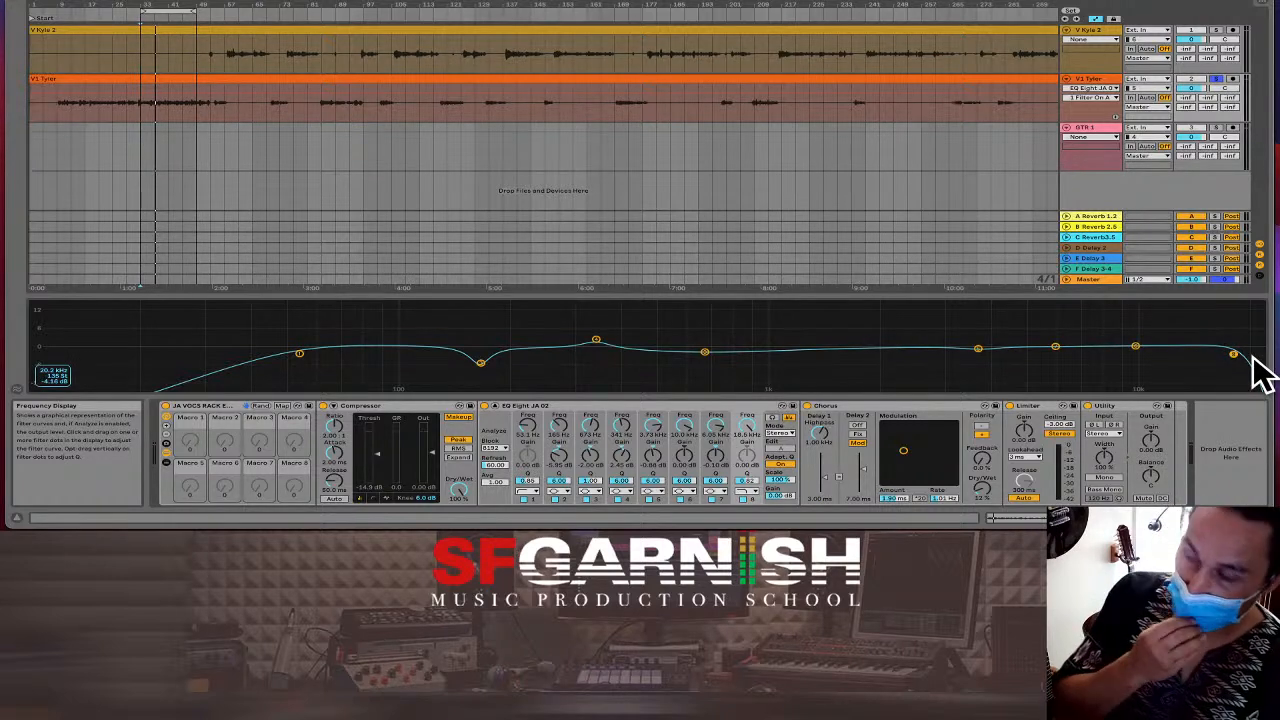
{"action": "key", "text": "space"}
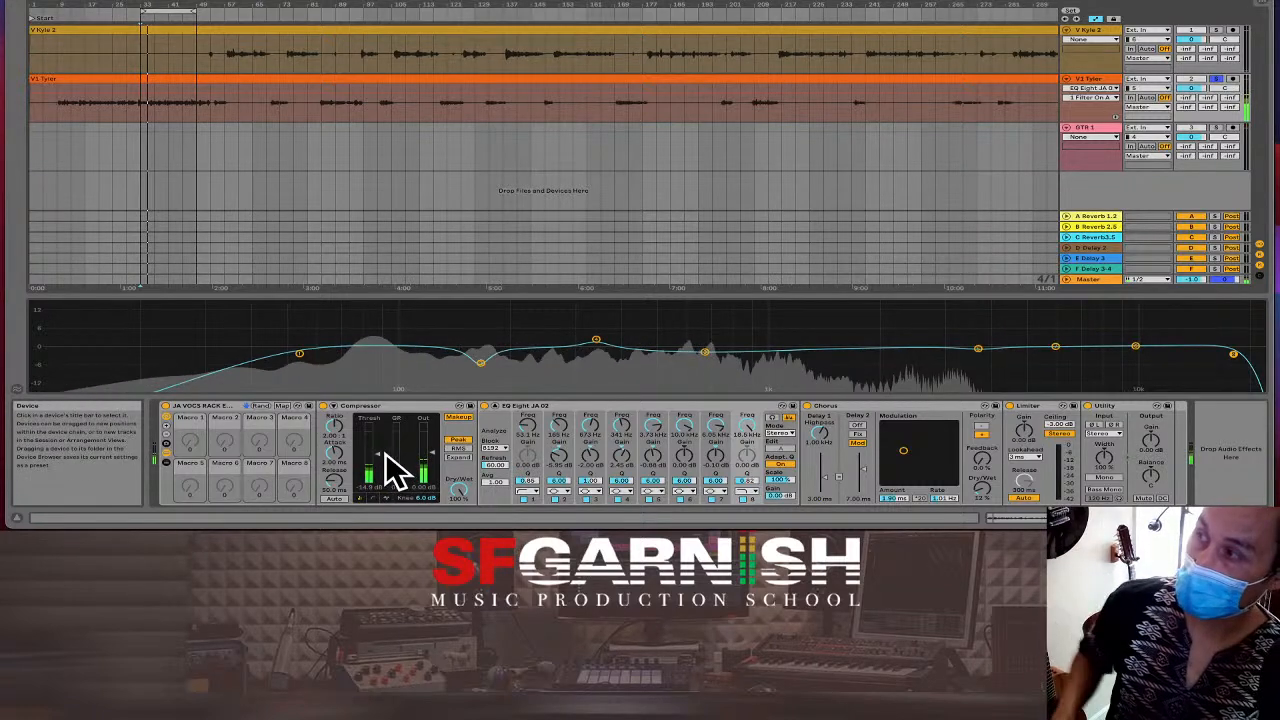
Drop the Compressor threshold to -30 dB, show its transfer curve, and audition the result.
{"action": "left_click_drag", "start_coordinate": [380, 455], "coordinate": [380, 467]}
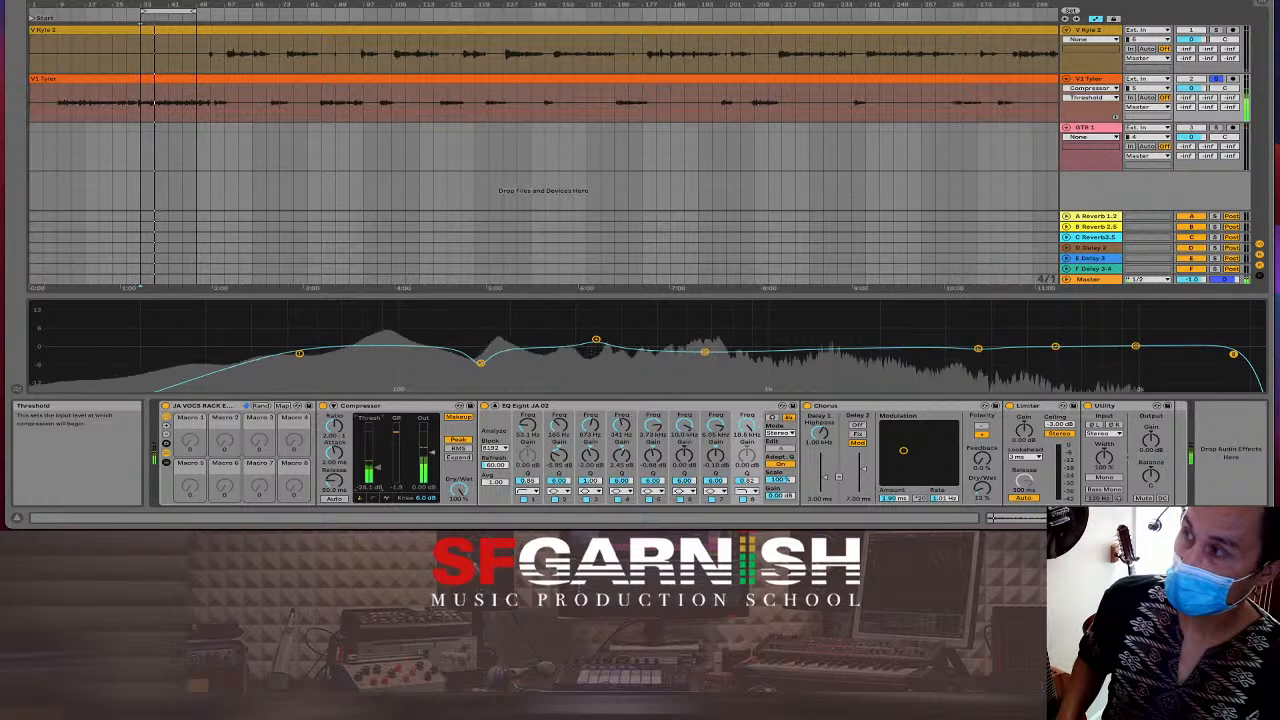
{"action": "key", "text": "space"}
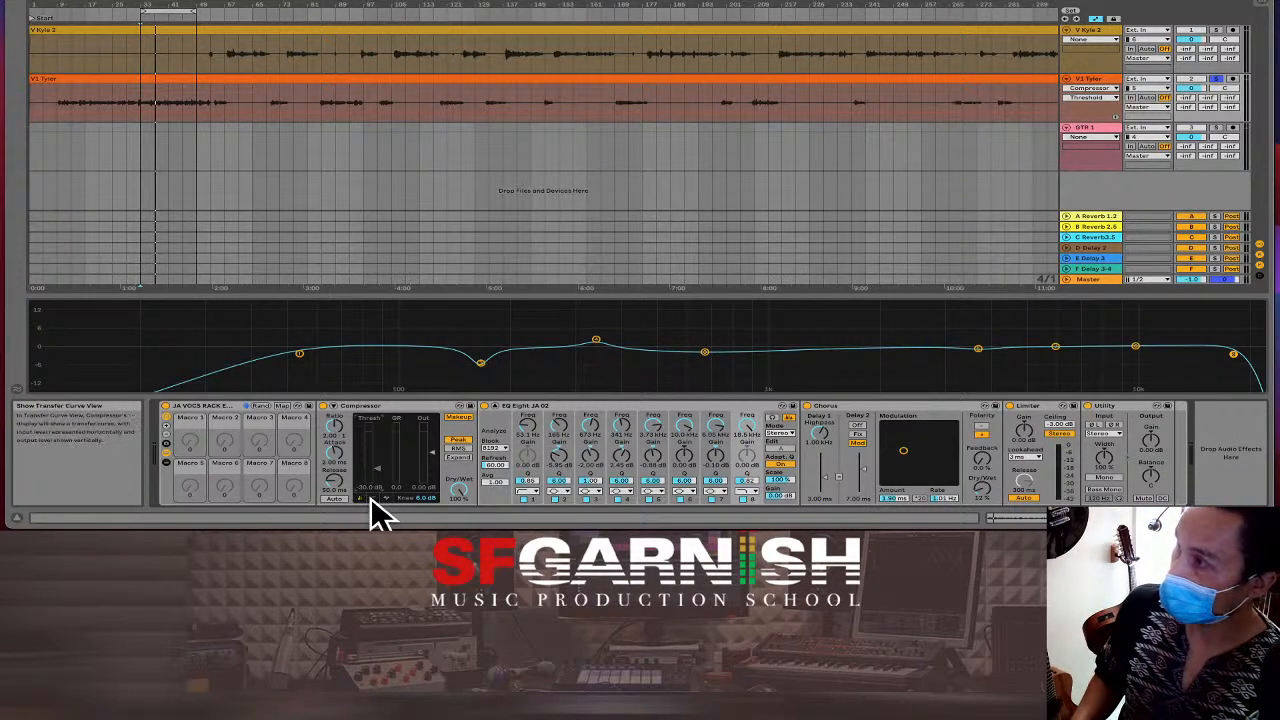
{"action": "left_click", "coordinate": [371, 498]}
{"action": "key", "text": "space"}
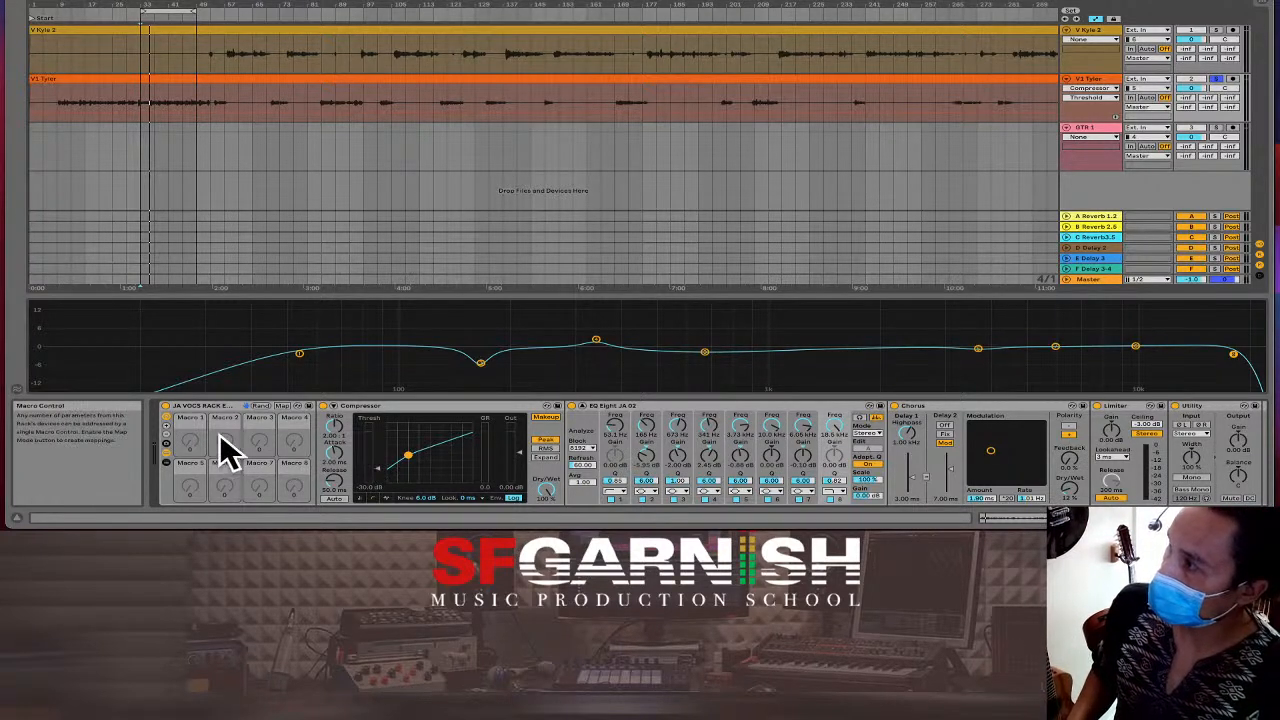
Set the Limiter ceiling to -6 dB.
{"action": "left_click", "coordinate": [1073, 482]}
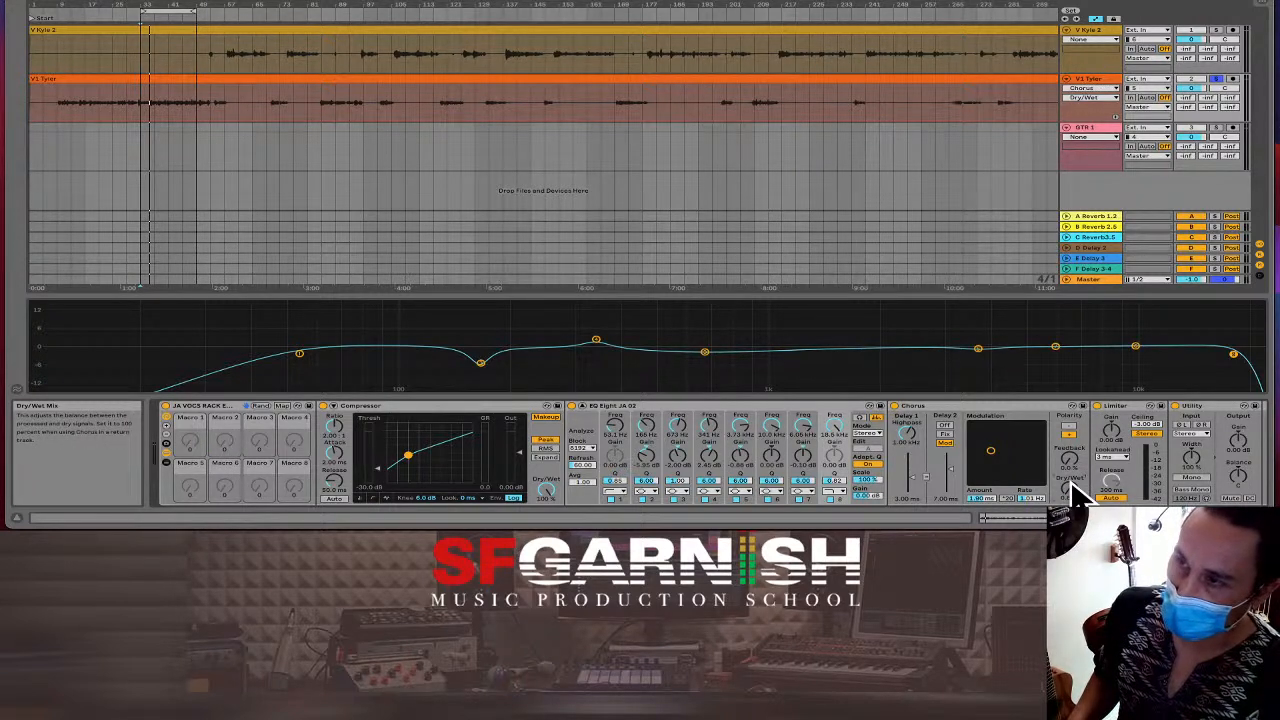
{"action": "left_click", "coordinate": [1148, 428]}
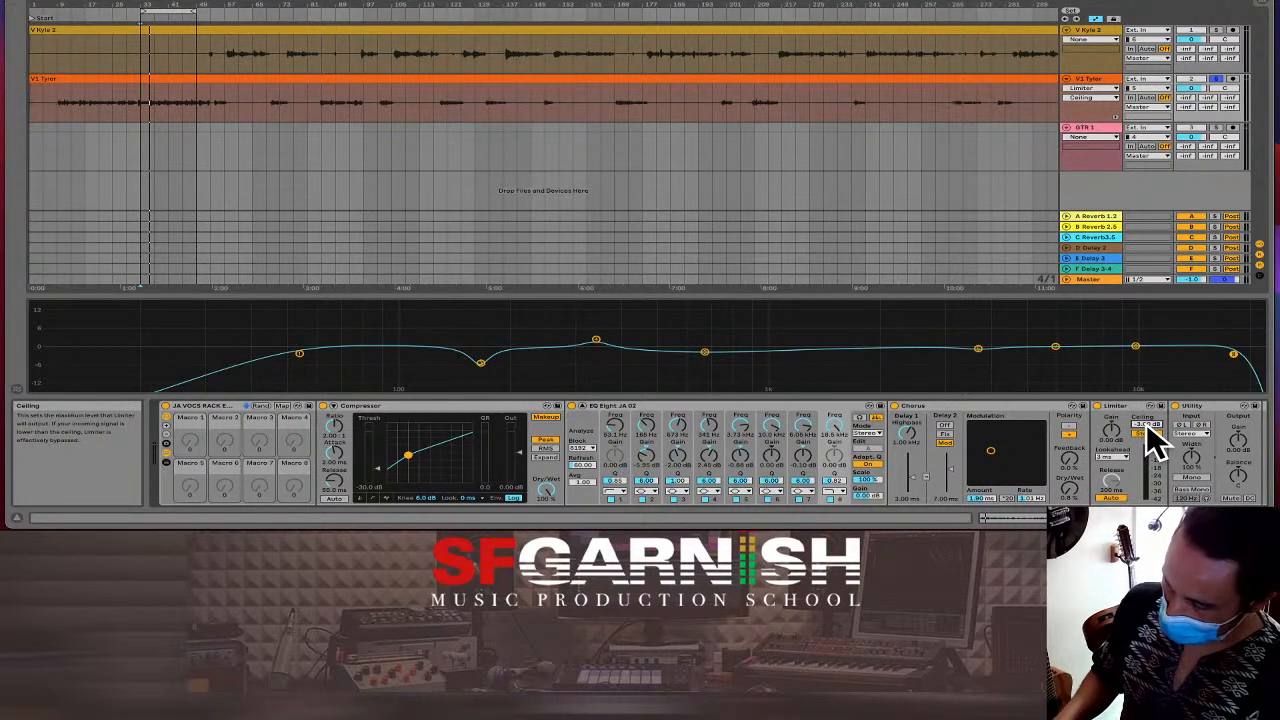
{"action": "type", "text": "-6"}
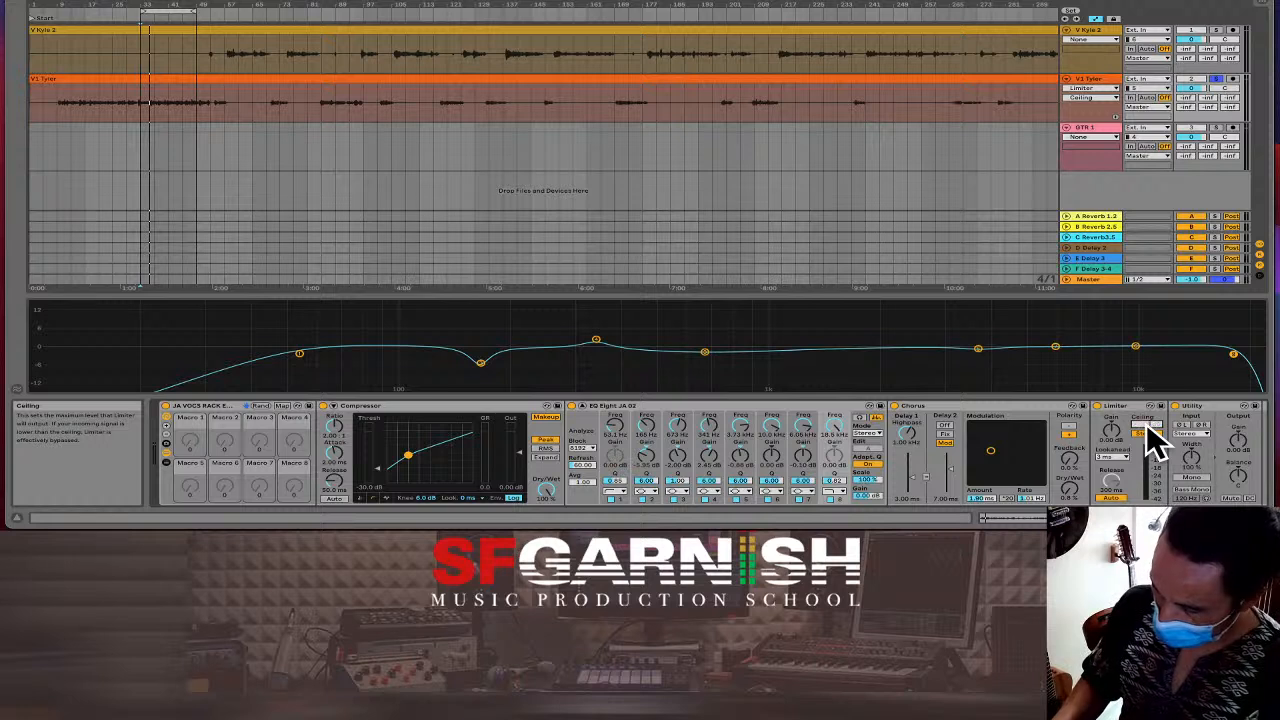
{"action": "key", "text": "Return"}
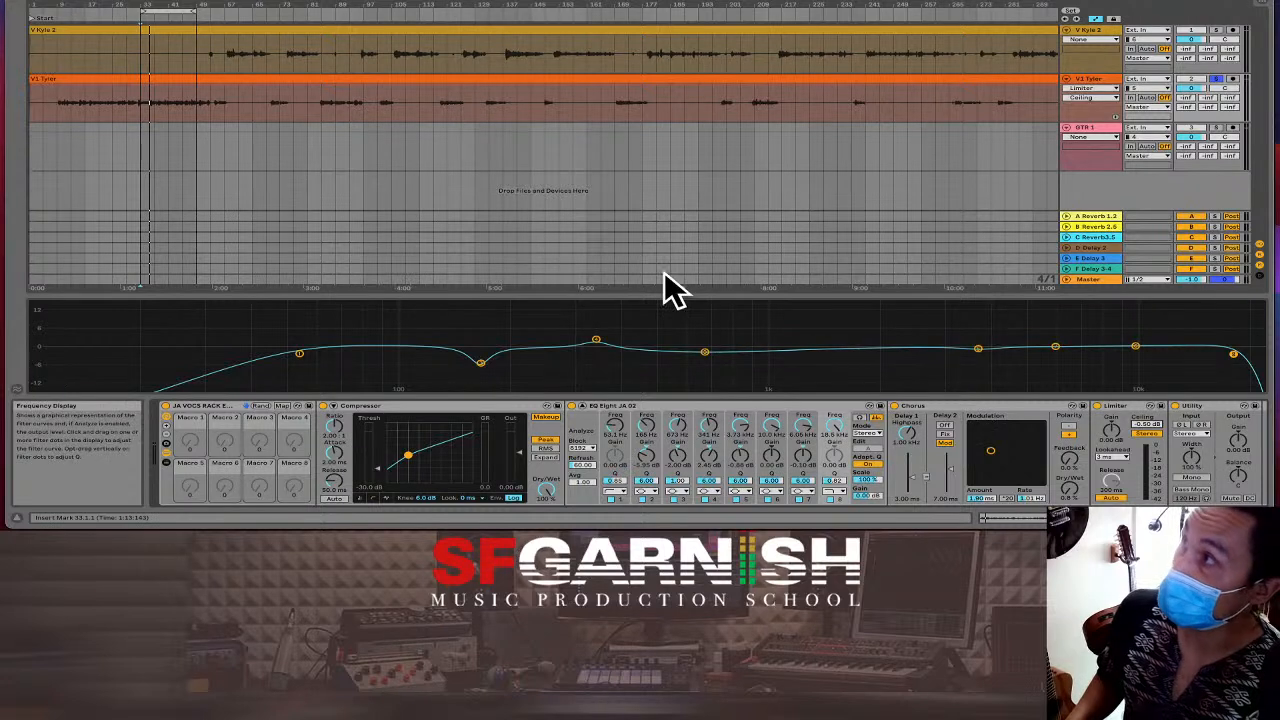
Zoom out the arrangement and show the V1 Tyler clip in Clip View with Shift+Tab.
{"action": "left_click", "coordinate": [448, 103]}
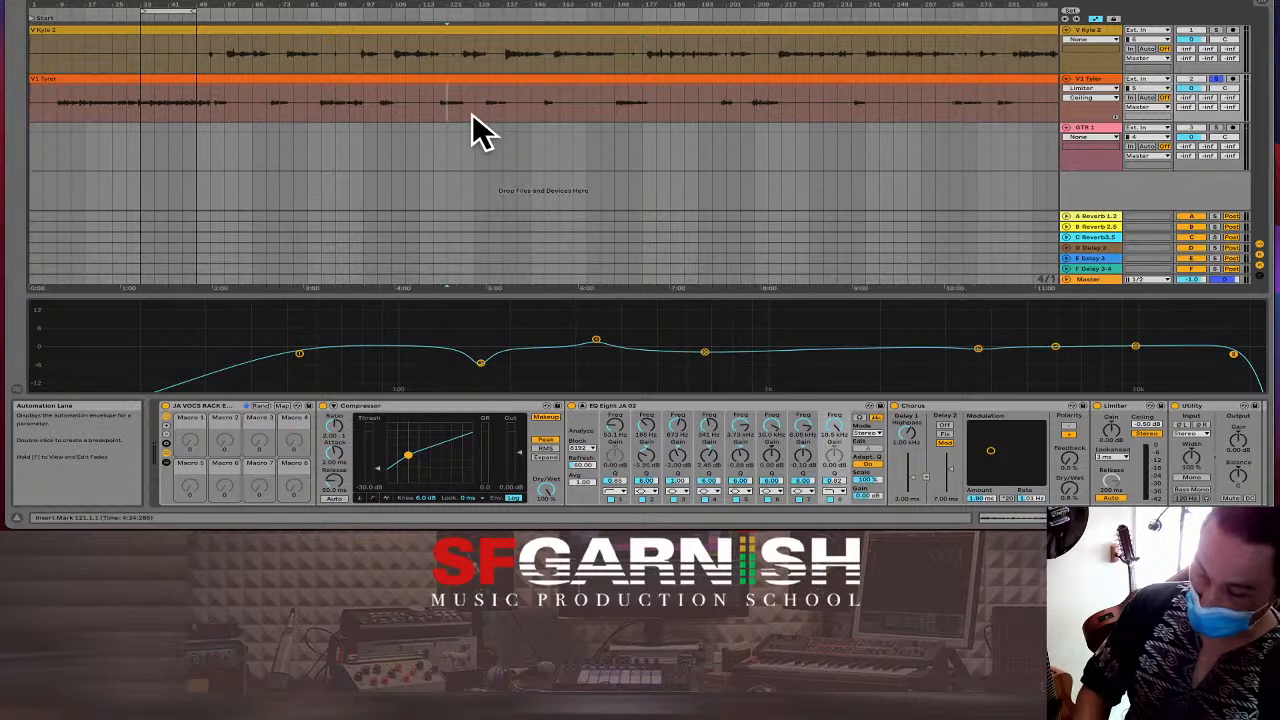
{"action": "key", "text": "minus"}
{"action": "key", "text": "minus"}
{"action": "key", "text": "minus"}
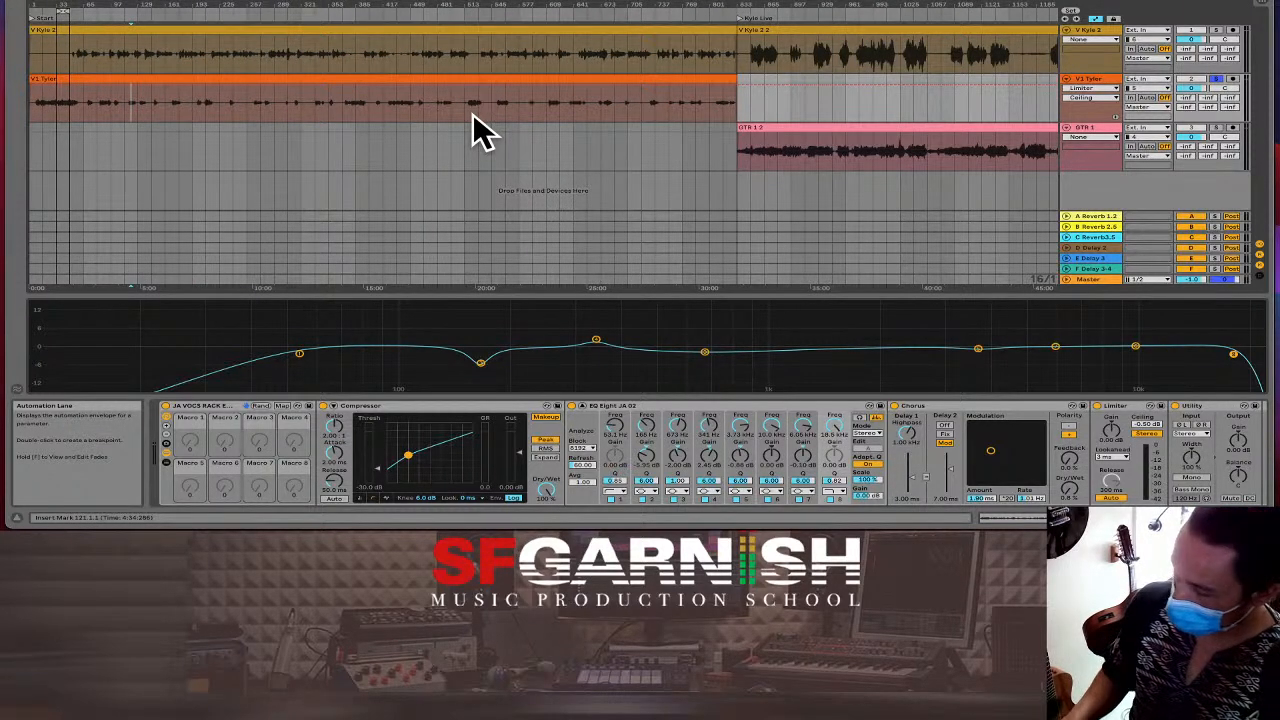
{"action": "left_click", "coordinate": [470, 112]}
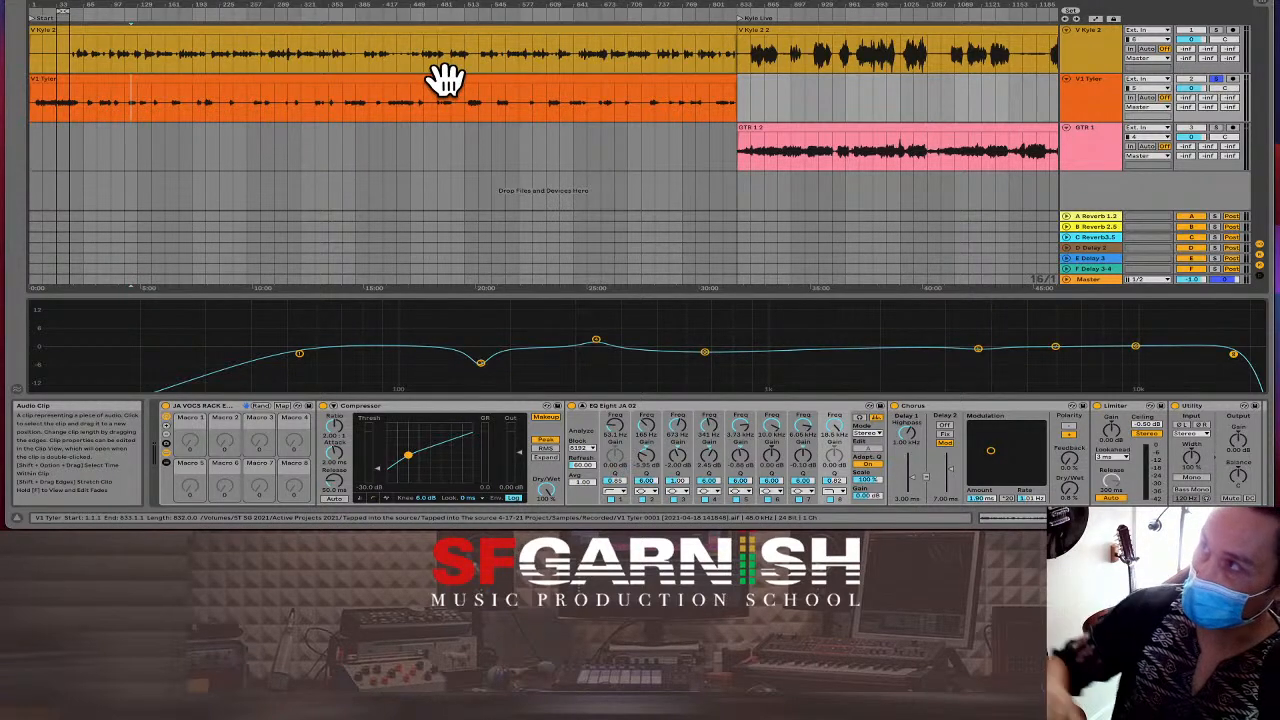
{"action": "left_click", "coordinate": [445, 78]}
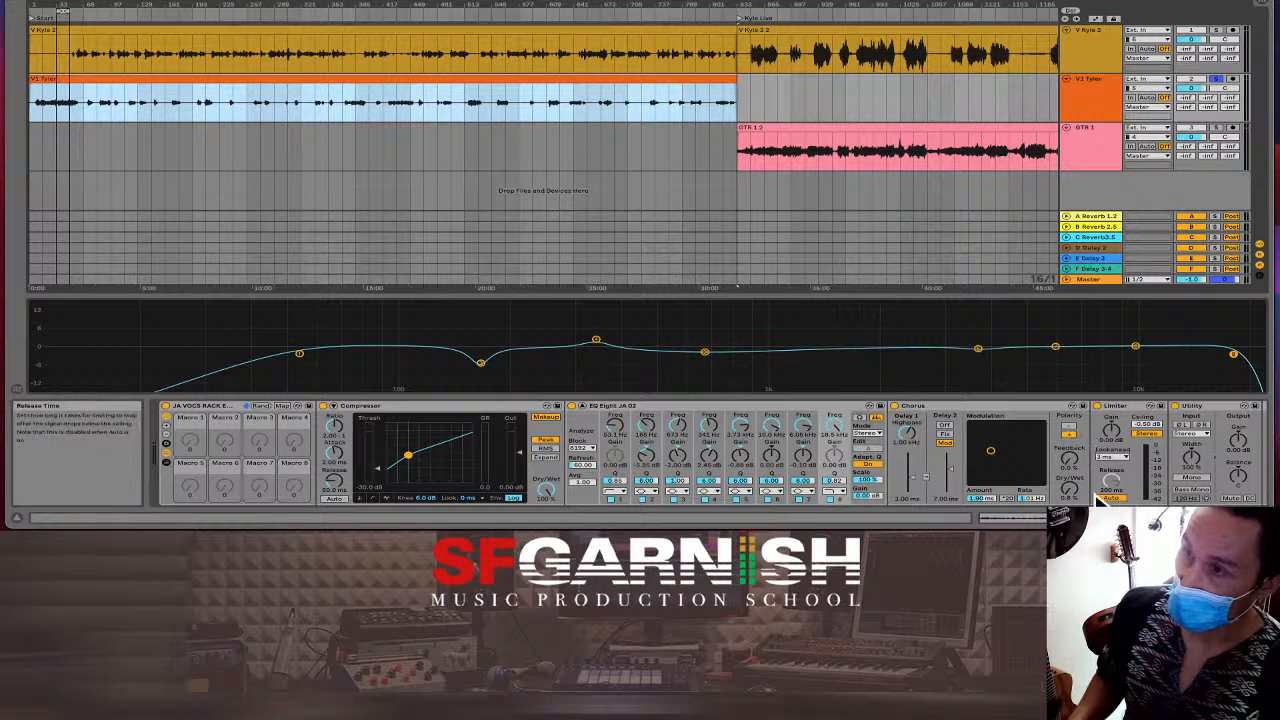
{"action": "key", "text": "shift+Tab"}
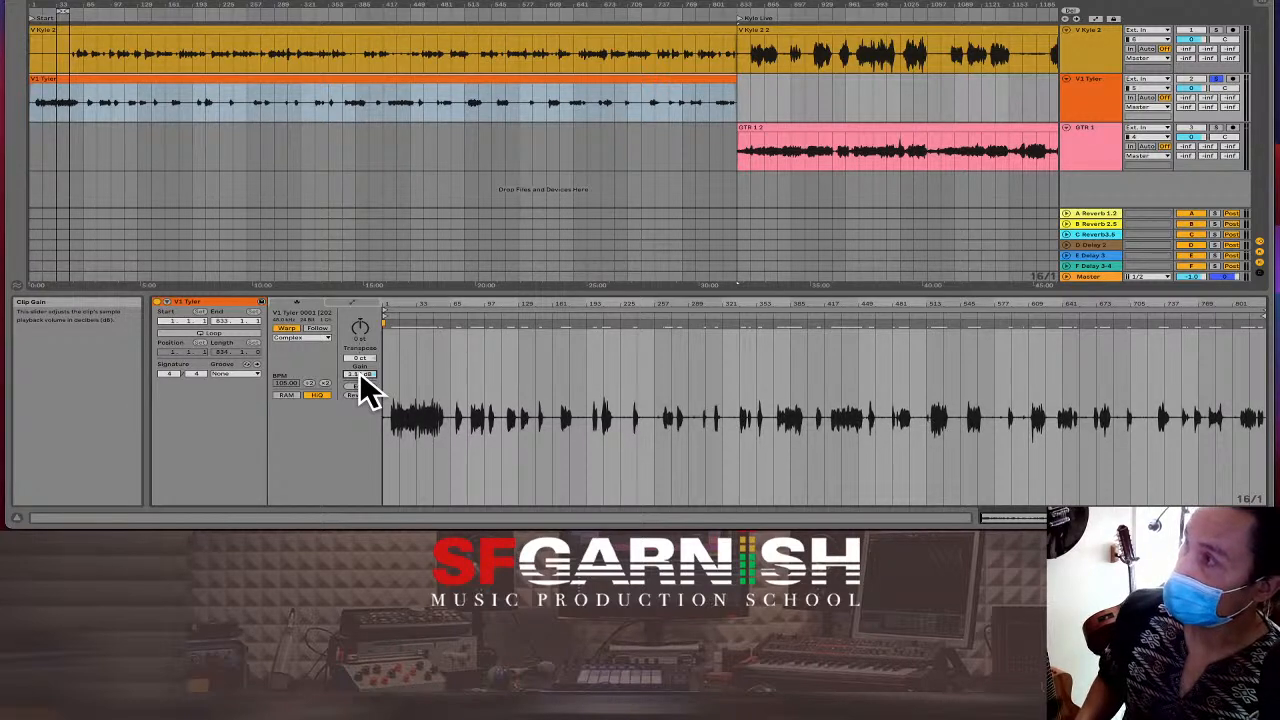
Set the V1 Tyler clip's Gain to about 11 dB, then go back to Device View.
{"action": "scroll", "coordinate": [361, 380], "scroll_direction": "up", "scroll_amount": 5}
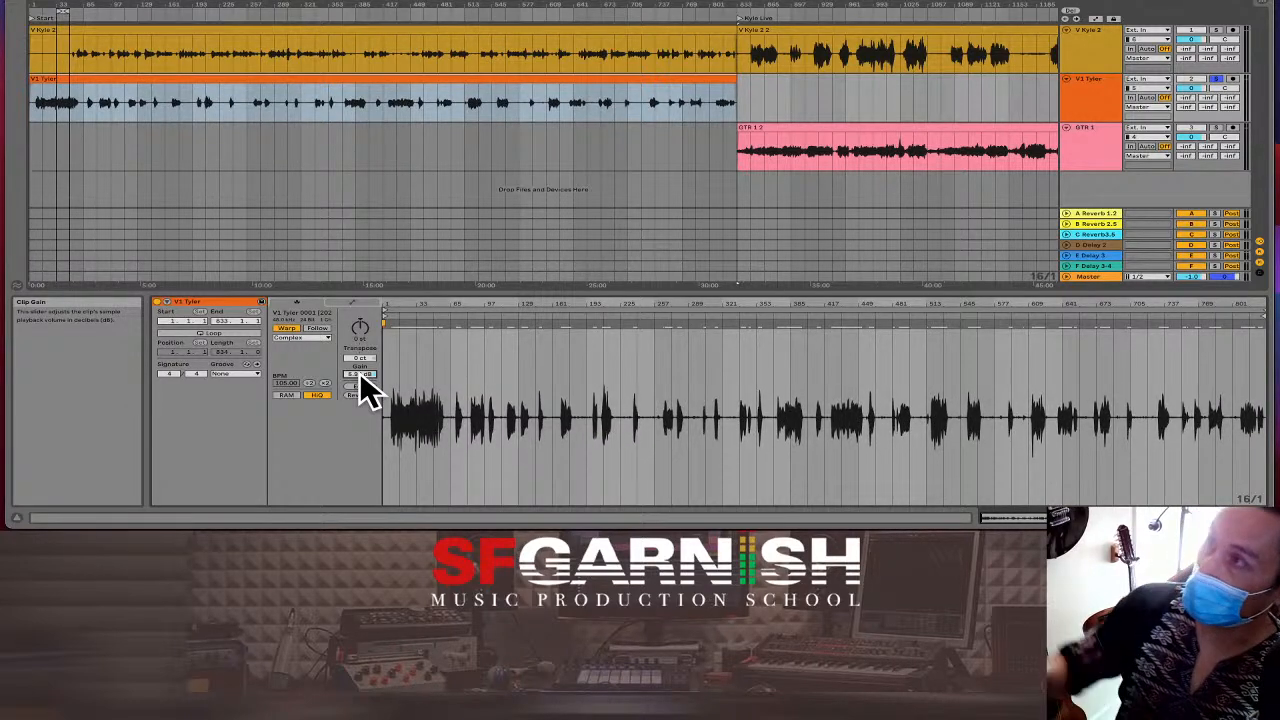
{"action": "scroll", "coordinate": [361, 380], "scroll_direction": "up", "scroll_amount": 8}
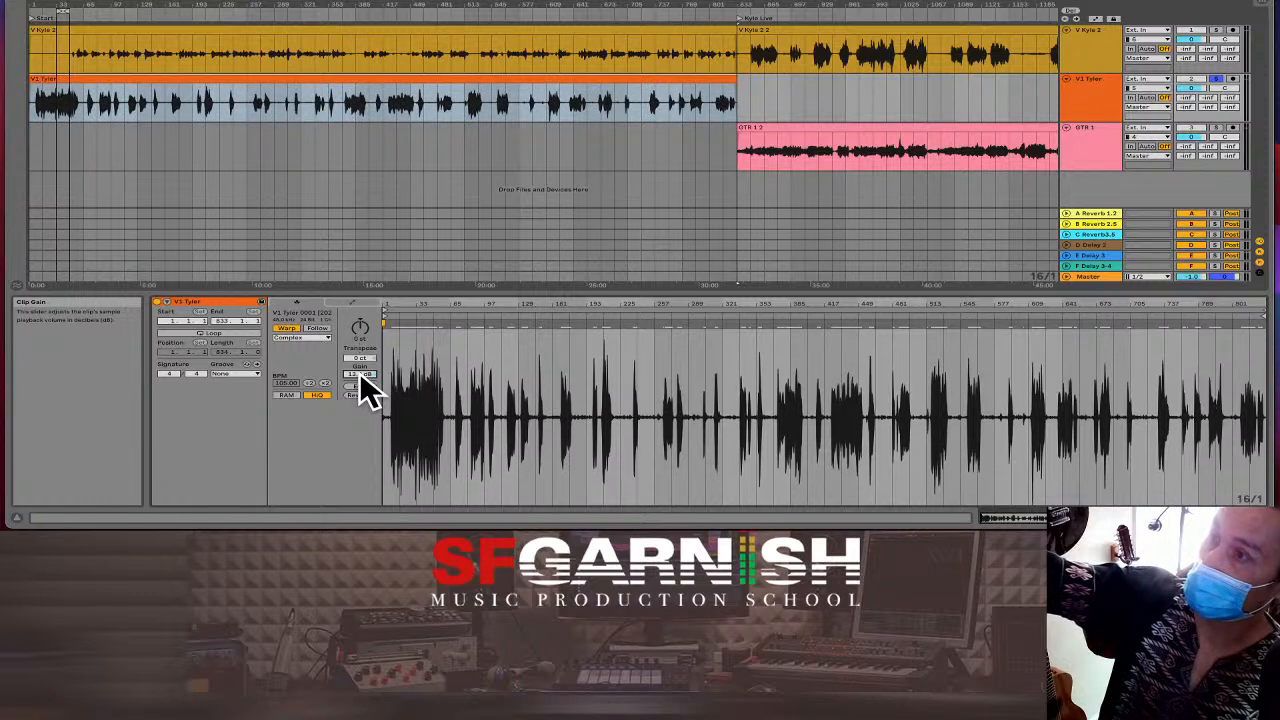
{"action": "left_click_drag", "start_coordinate": [361, 375], "coordinate": [361, 372]}
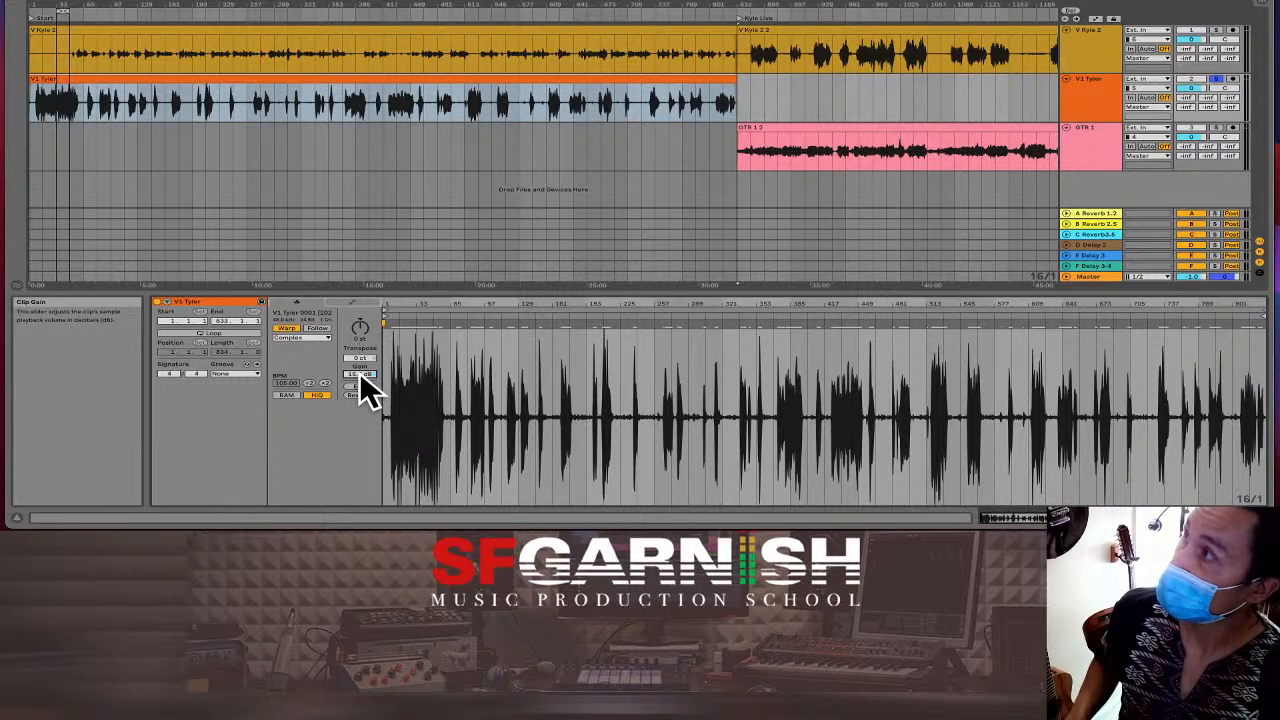
{"action": "scroll", "coordinate": [361, 380], "scroll_direction": "down", "scroll_amount": 5}
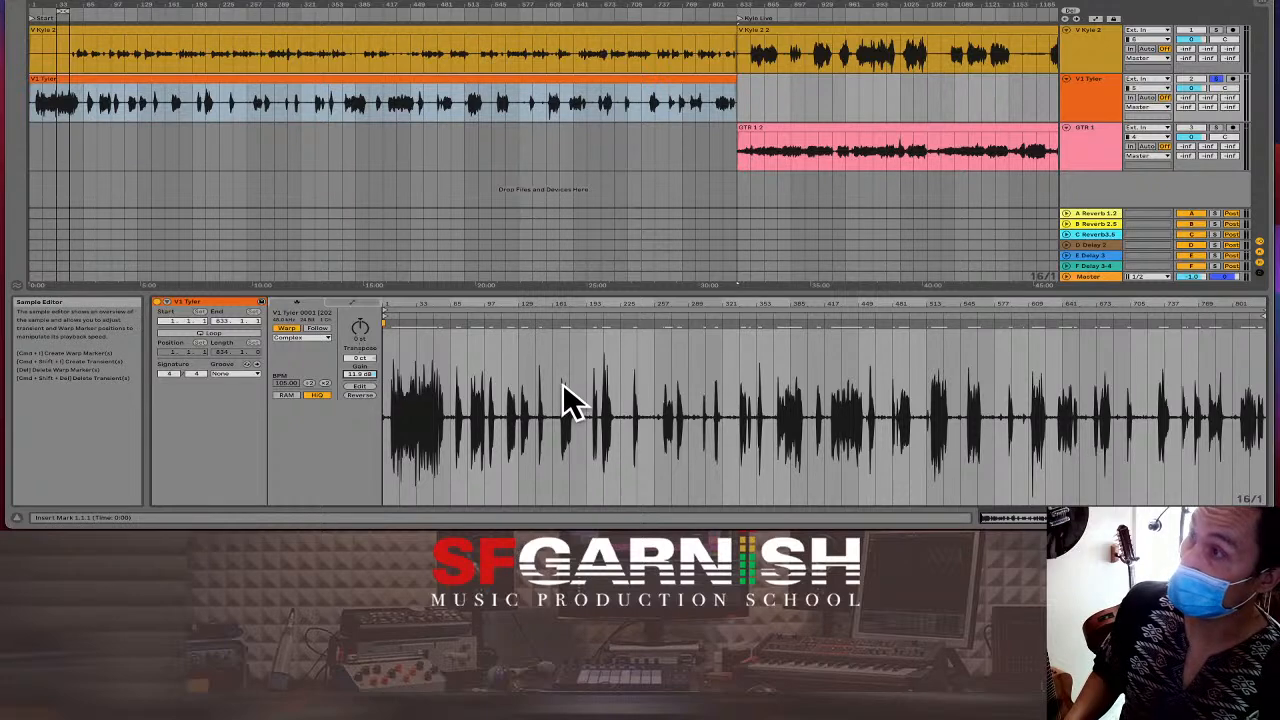
{"action": "left_click", "coordinate": [1150, 518]}
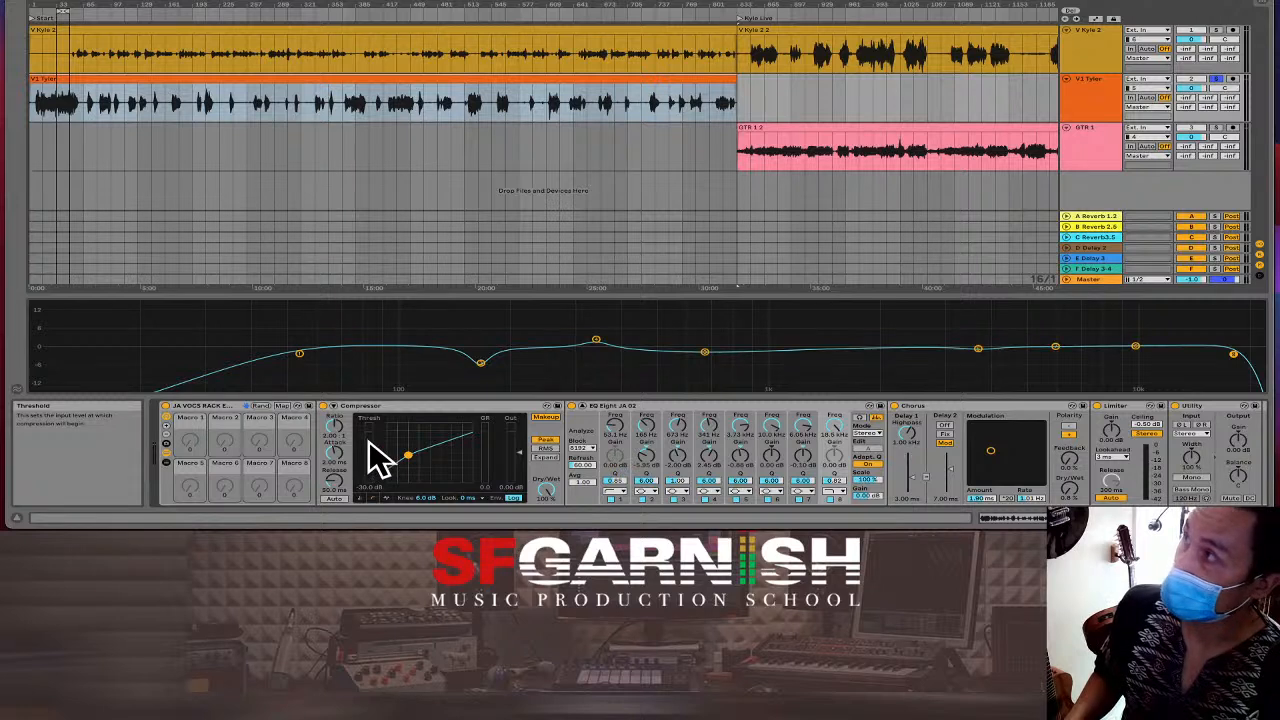
Audition the vocal, ease the compressor threshold from -30 dB to about -21.9 dB, and unfold the Master track.
{"action": "key", "text": "space"}
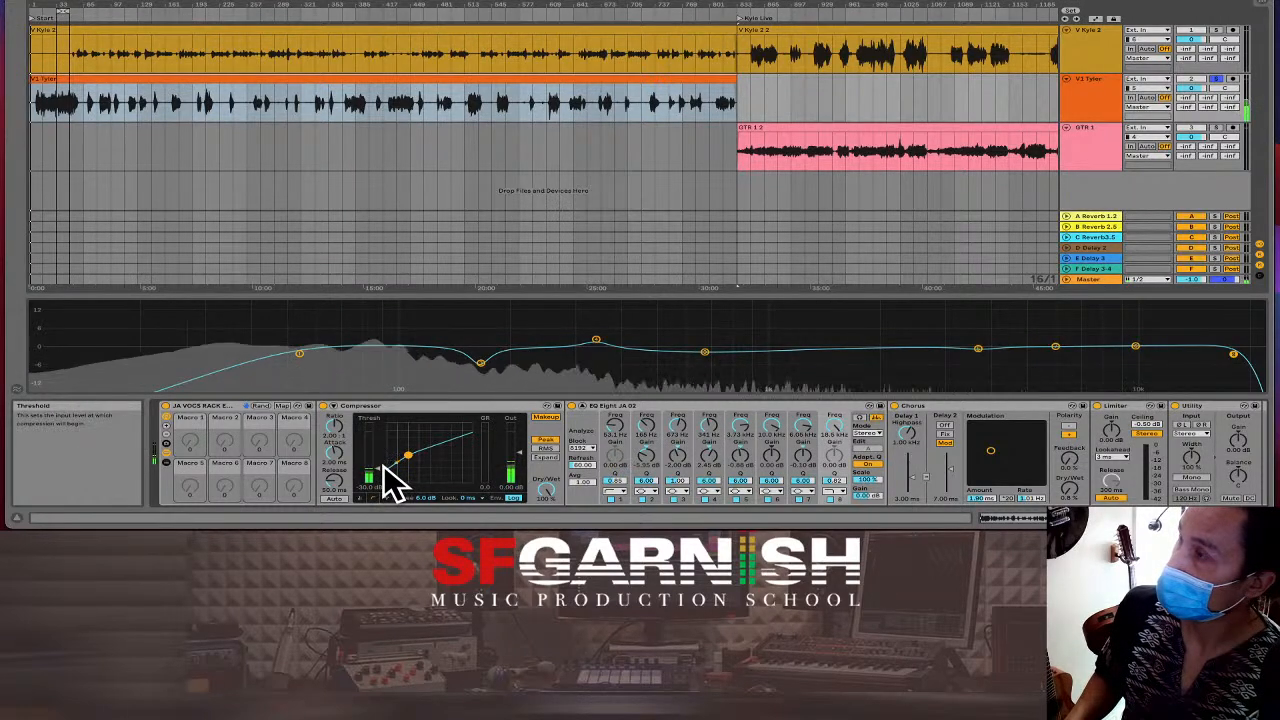
{"action": "key", "text": "space"}
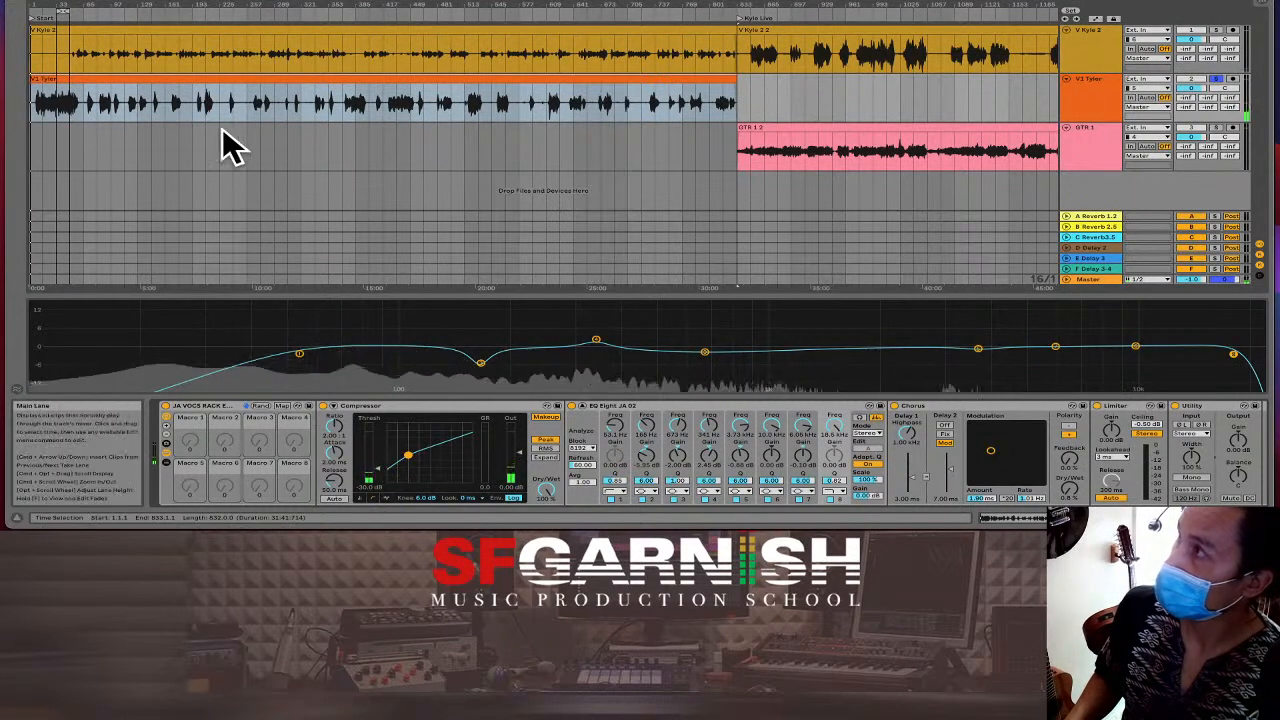
{"action": "left_click", "coordinate": [58, 100]}
{"action": "key", "text": "space"}
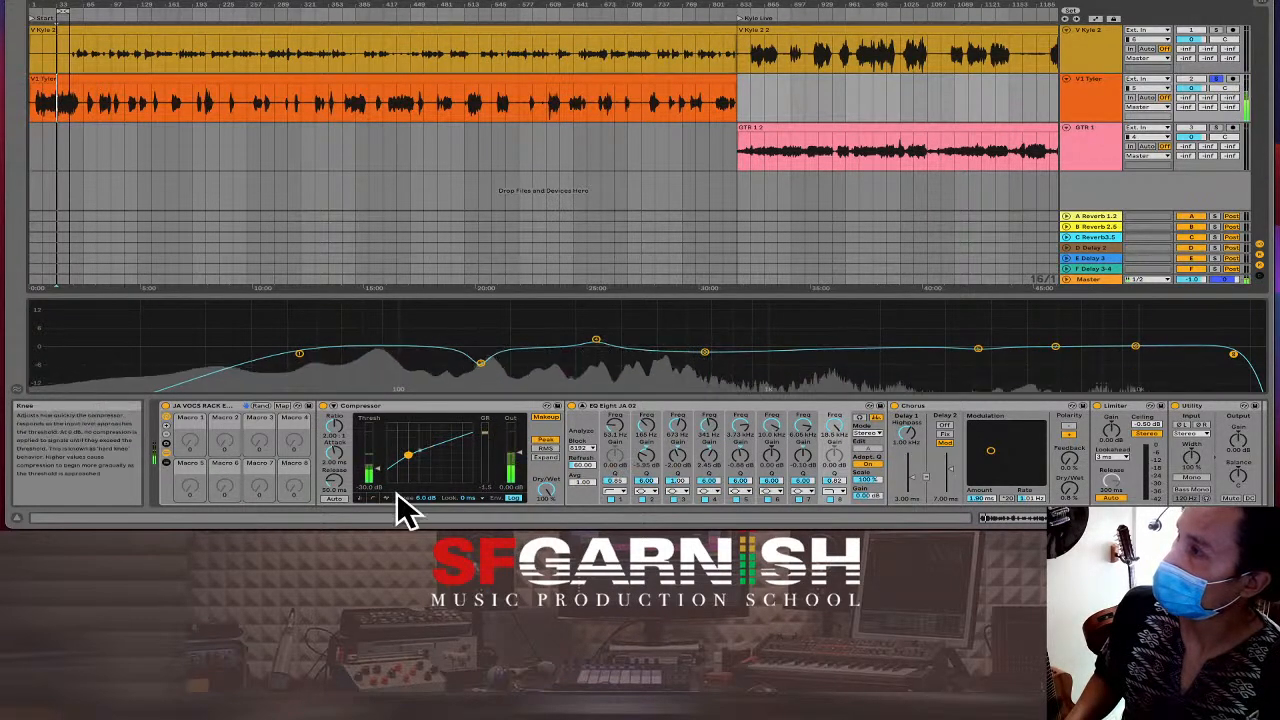
{"action": "left_click_drag", "start_coordinate": [379, 468], "coordinate": [379, 463]}
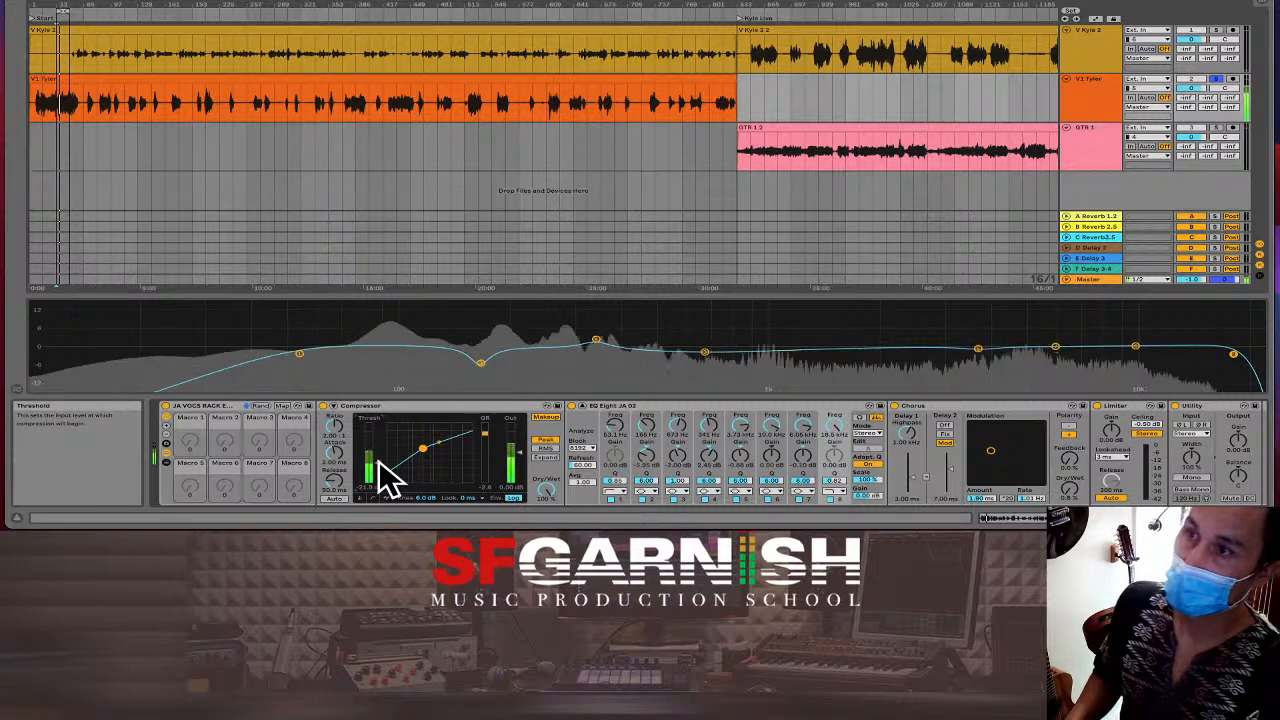
{"action": "key", "text": "space"}
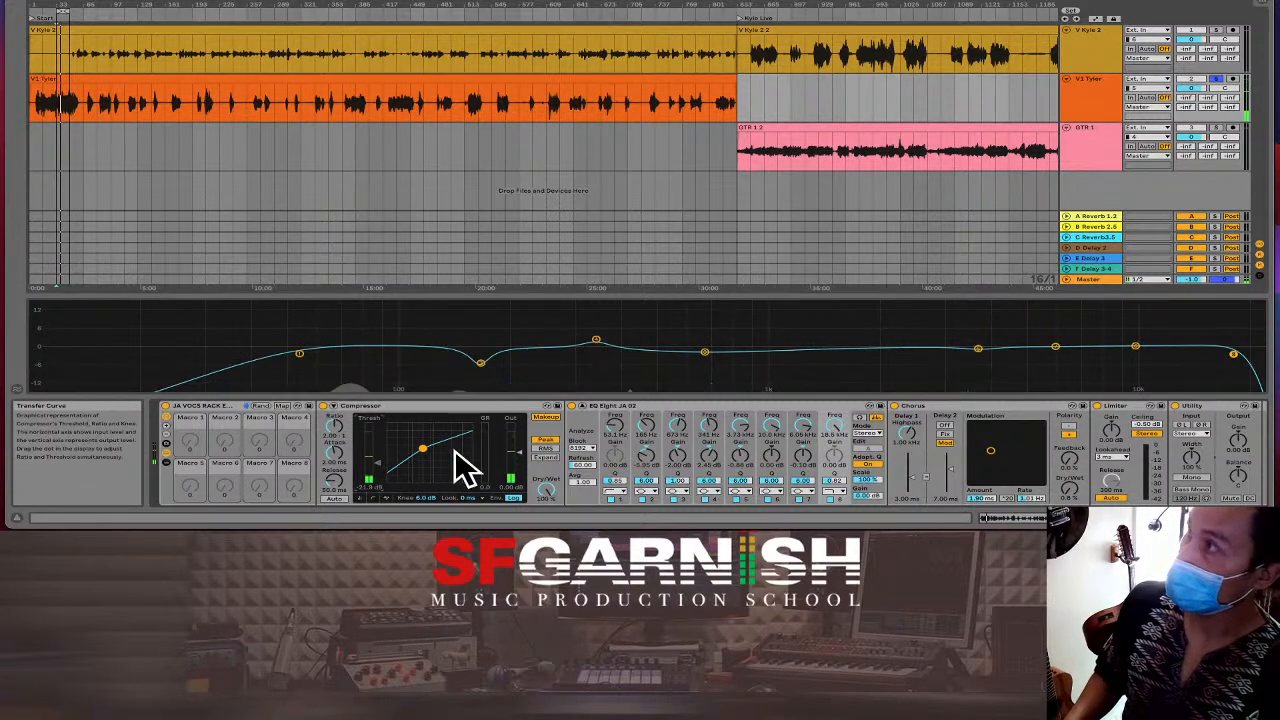
{"action": "left_click", "coordinate": [1066, 279]}
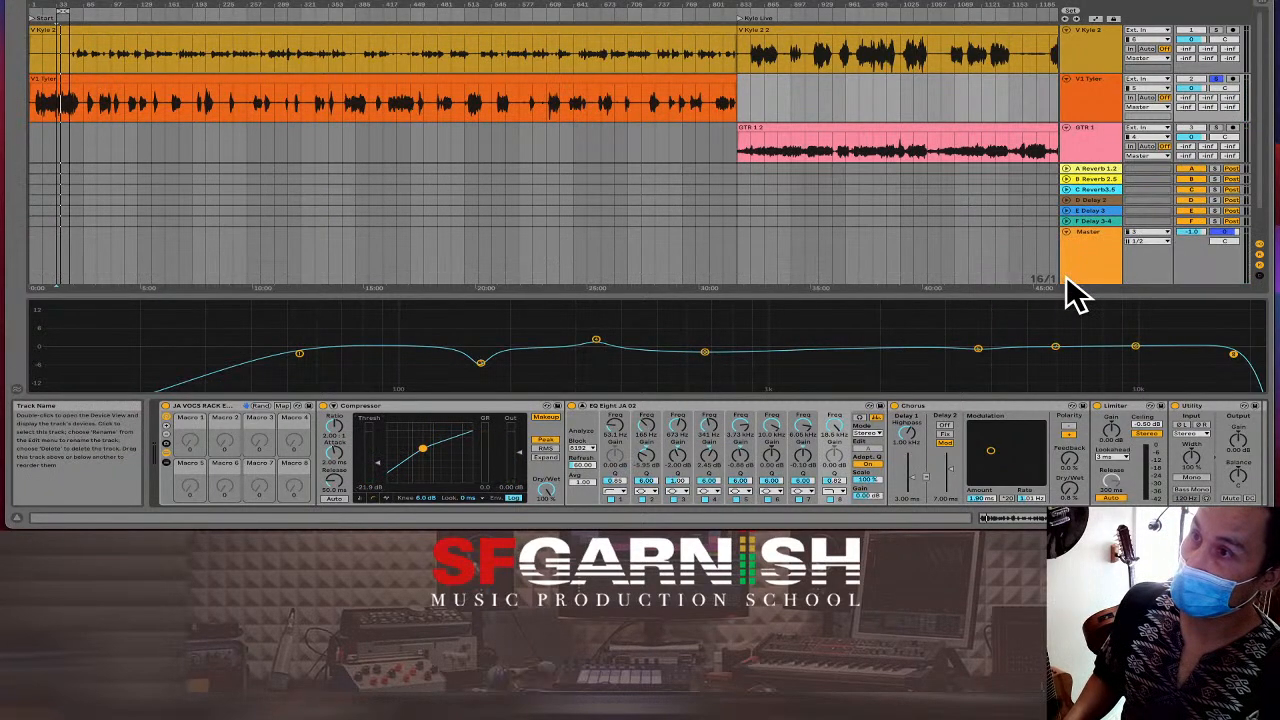
Enlarge the return and Master track area, then delete the effect racks after the Master's Limiter.
{"action": "left_click", "coordinate": [1086, 227]}
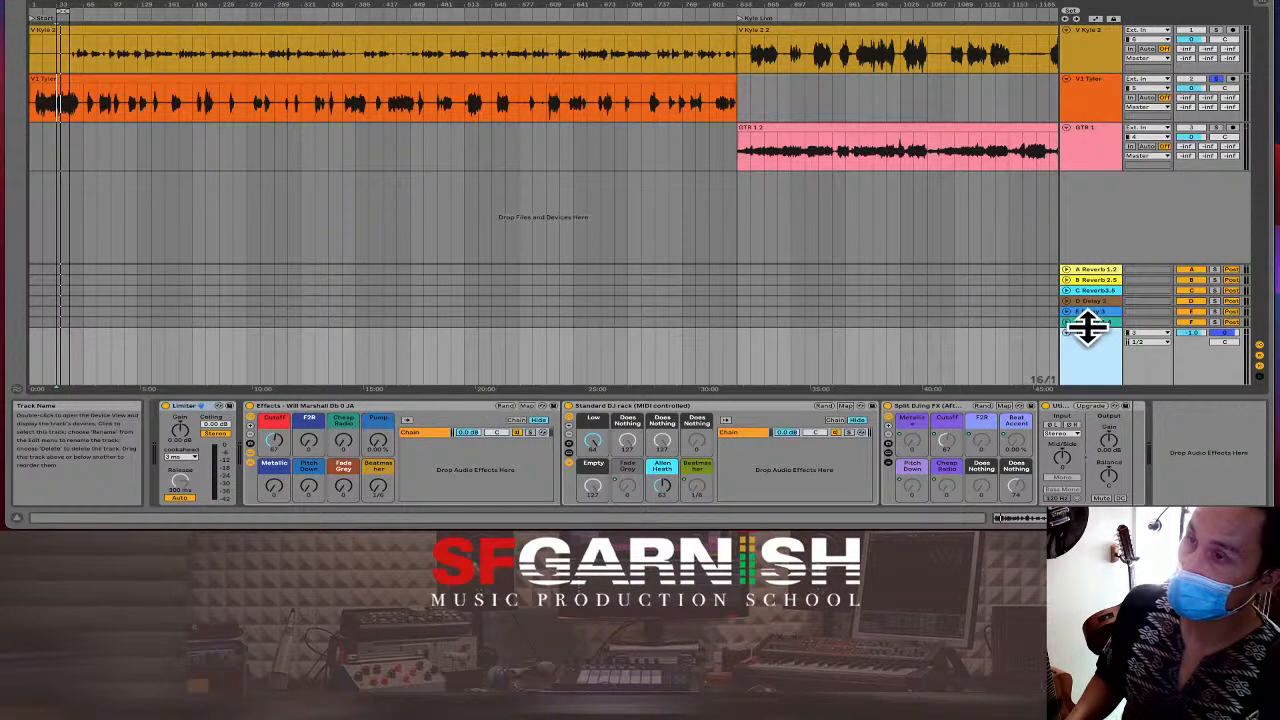
{"action": "left_click_drag", "start_coordinate": [1088, 326], "coordinate": [1074, 286]}
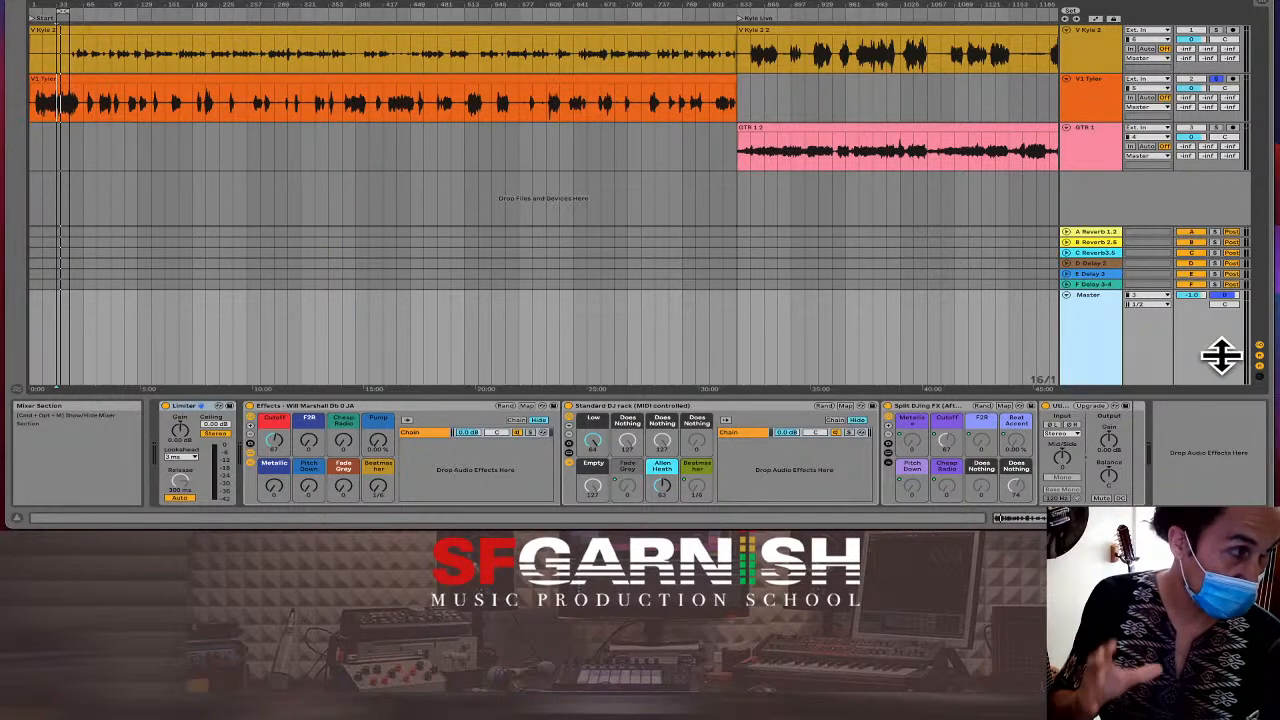
{"action": "left_click", "coordinate": [491, 323]}
{"action": "left_click", "coordinate": [423, 345]}
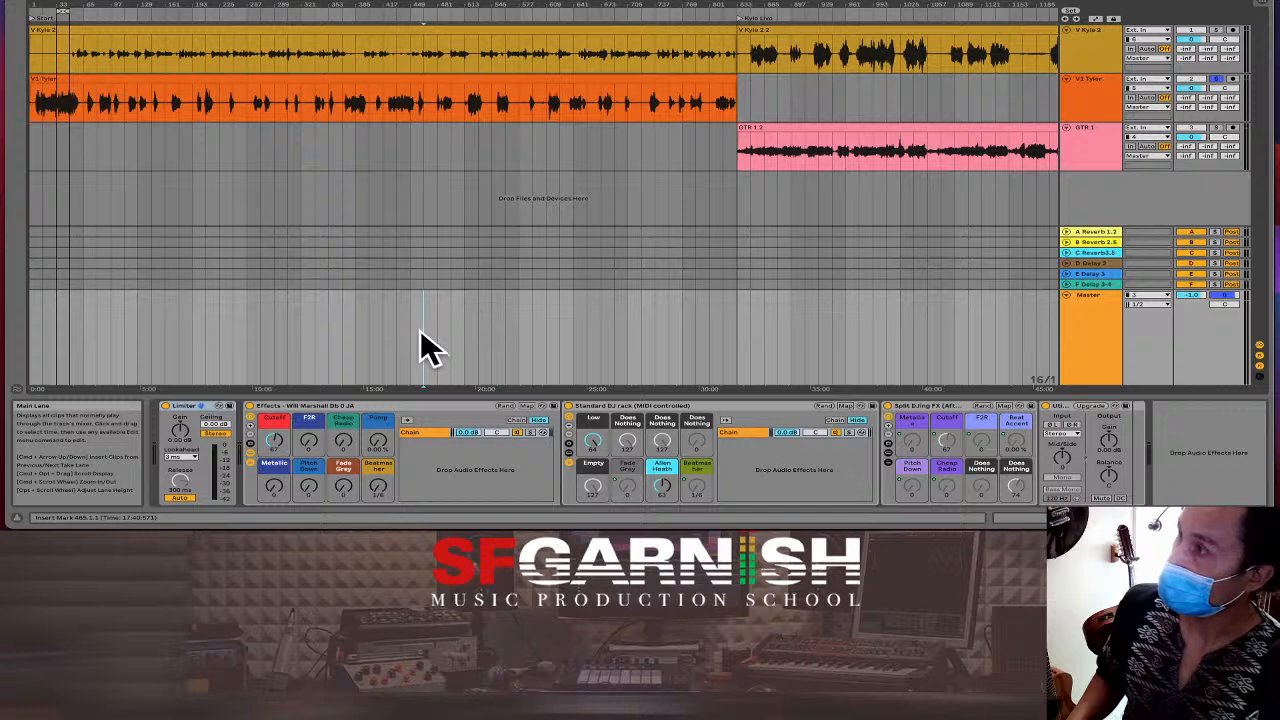
{"action": "left_click", "coordinate": [324, 417]}
{"action": "key", "text": "Delete"}
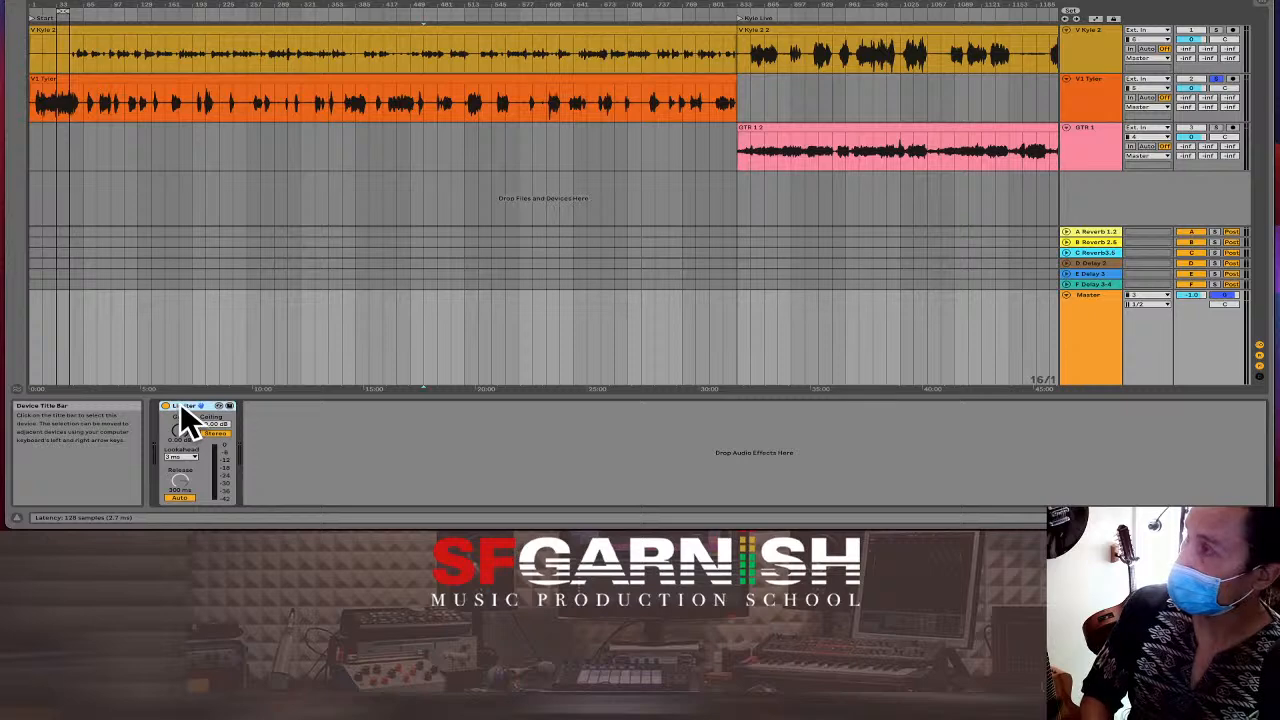
Load the Wide & Warm preset into the Master chain, then show V1's effect chain with EQ collapsed.
{"action": "left_click", "coordinate": [22, 6]}
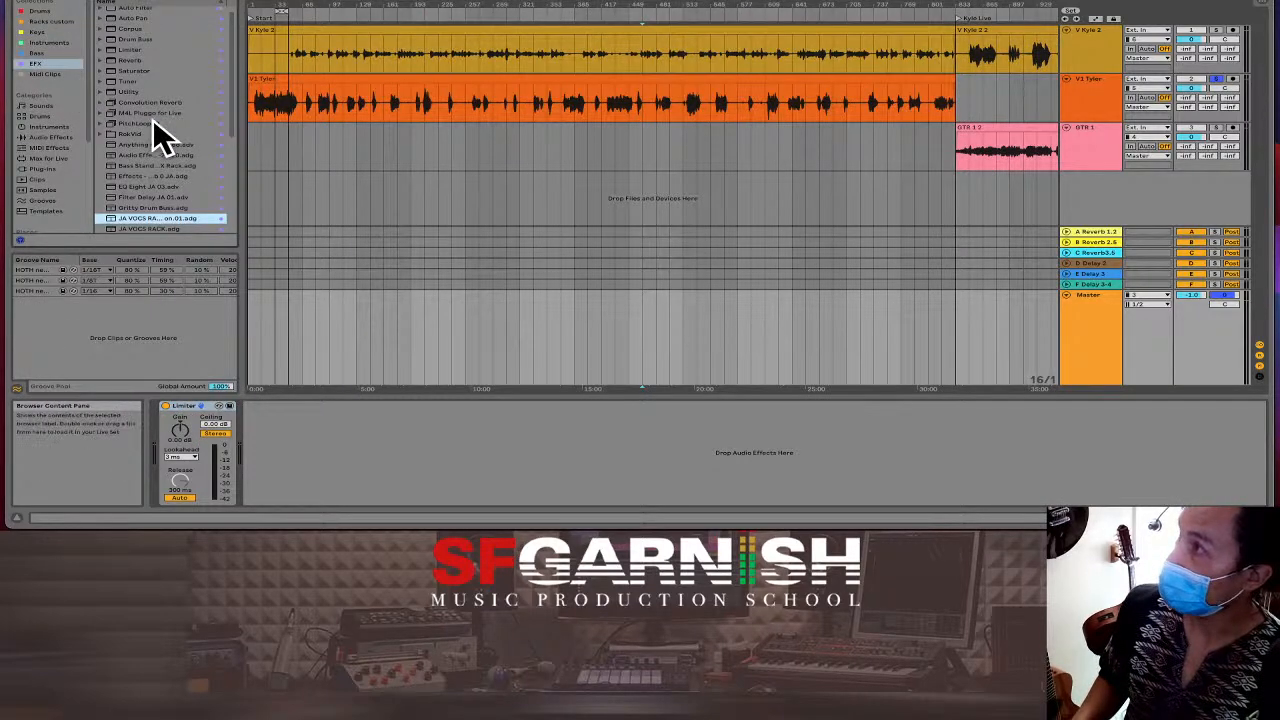
{"action": "scroll", "coordinate": [152, 120], "scroll_direction": "down", "scroll_amount": 5}
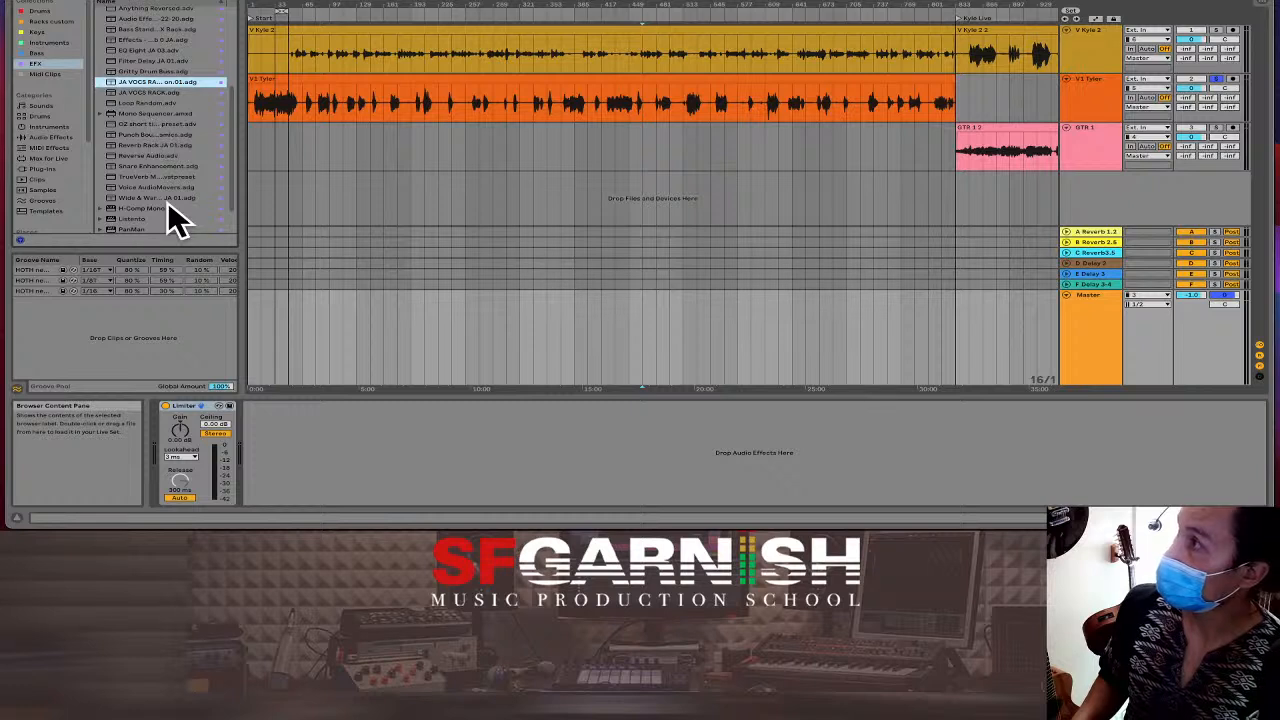
{"action": "left_click_drag", "start_coordinate": [164, 196], "coordinate": [296, 431]}
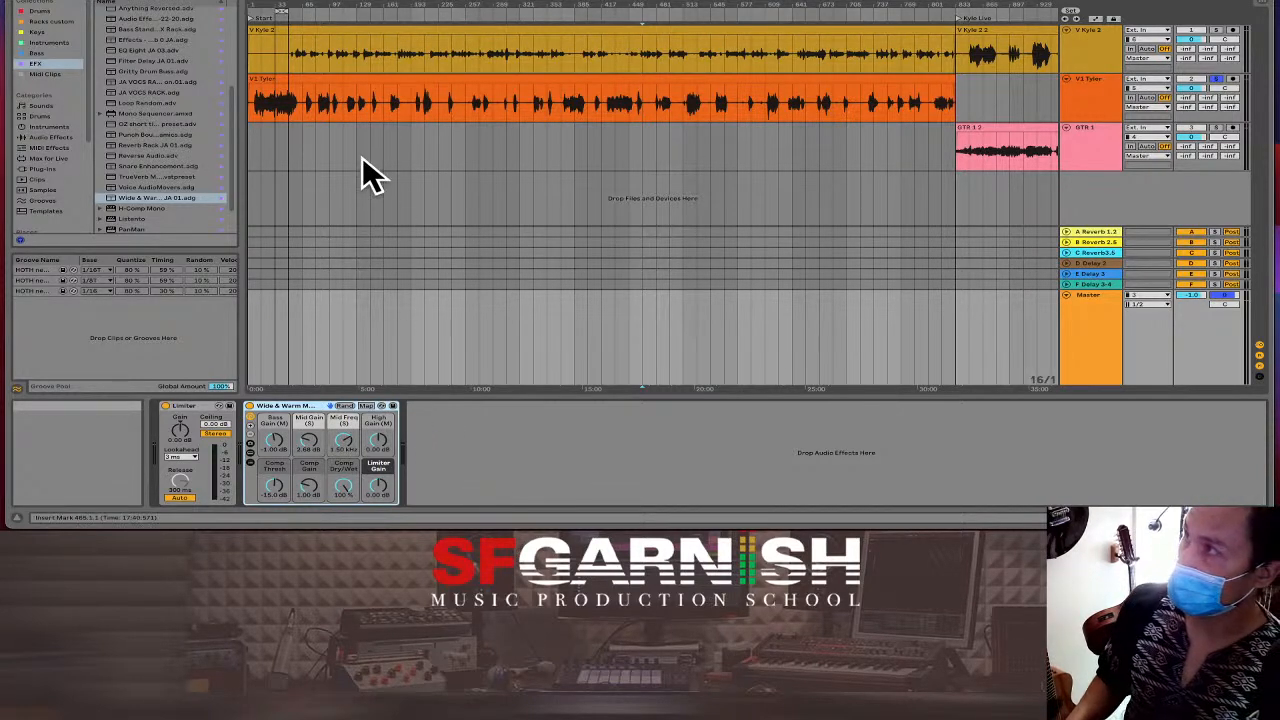
{"action": "left_click", "coordinate": [274, 100]}
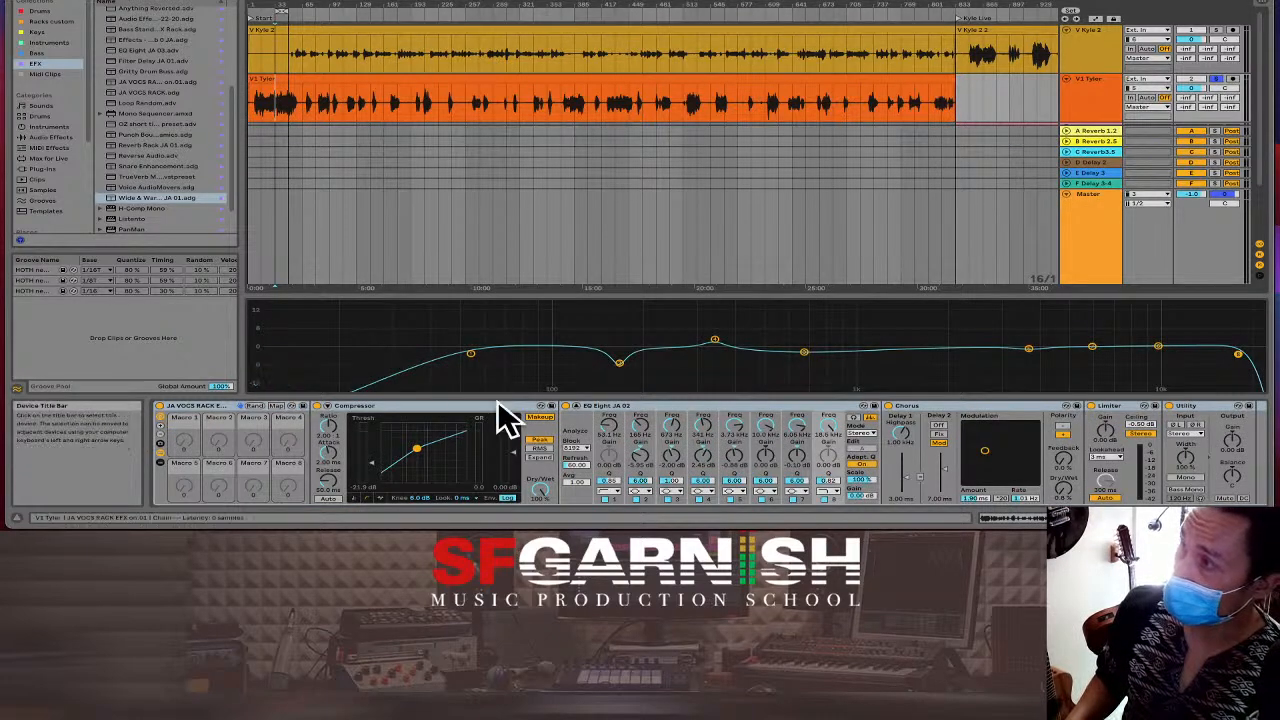
{"action": "left_click", "coordinate": [578, 407]}
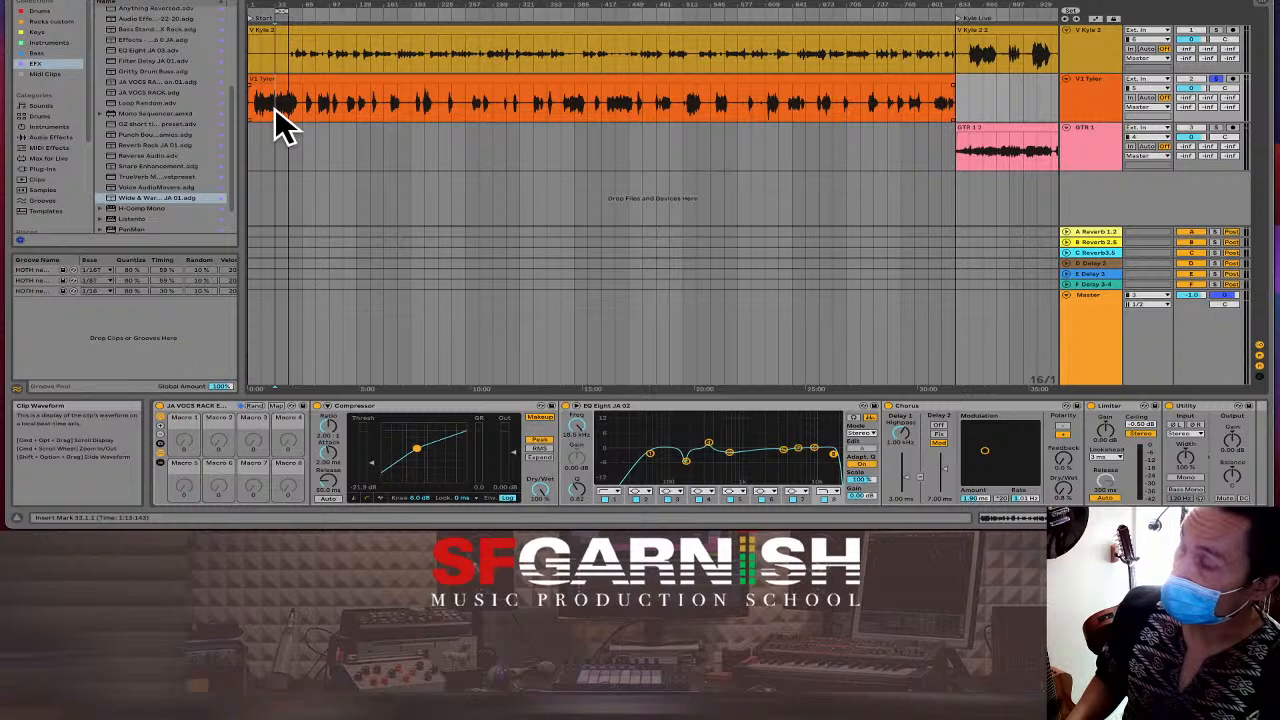
Play the V1 vocal briefly, then save its vocal rack as a new User Library preset.
{"action": "key", "text": "space"}
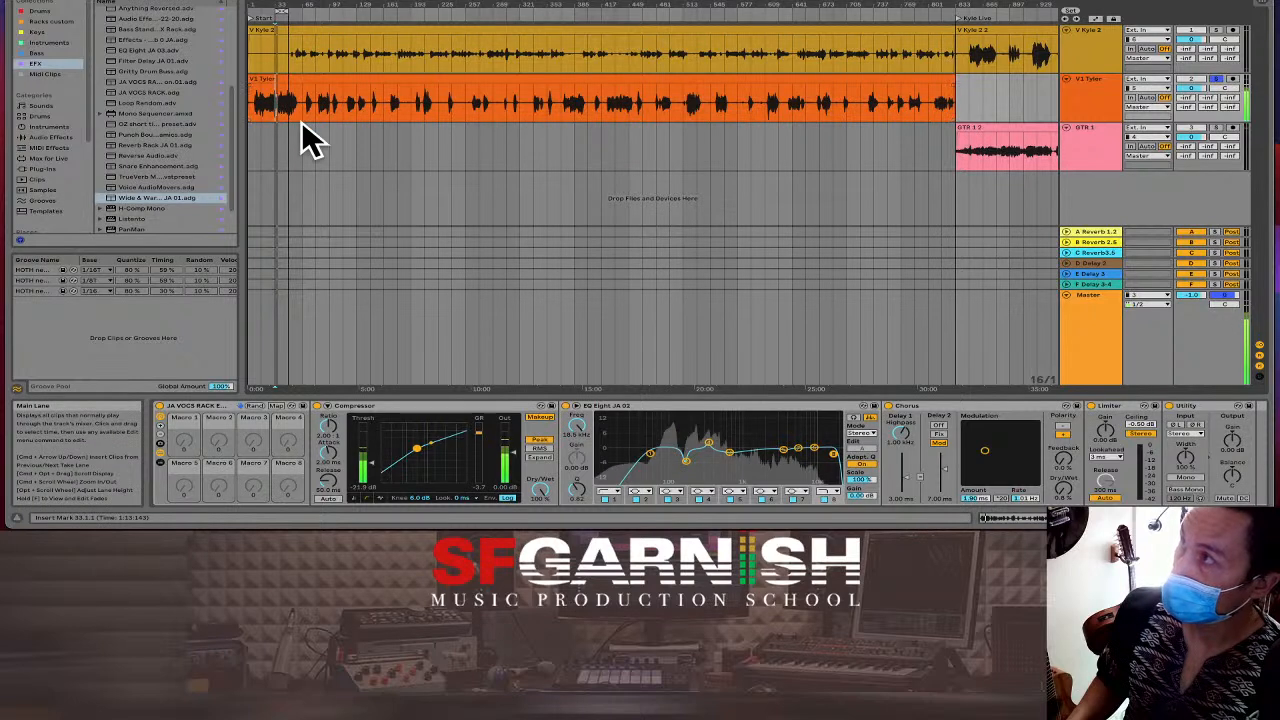
{"action": "key", "text": "space"}
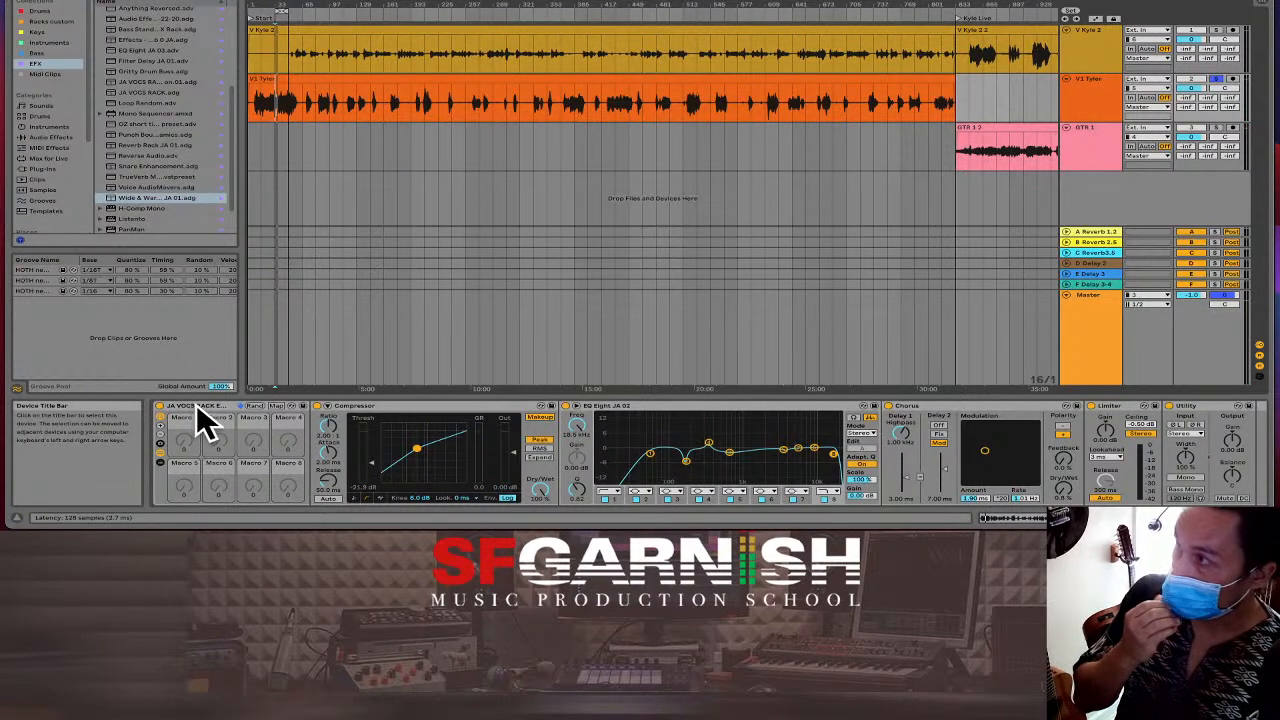
{"action": "left_click", "coordinate": [304, 408]}
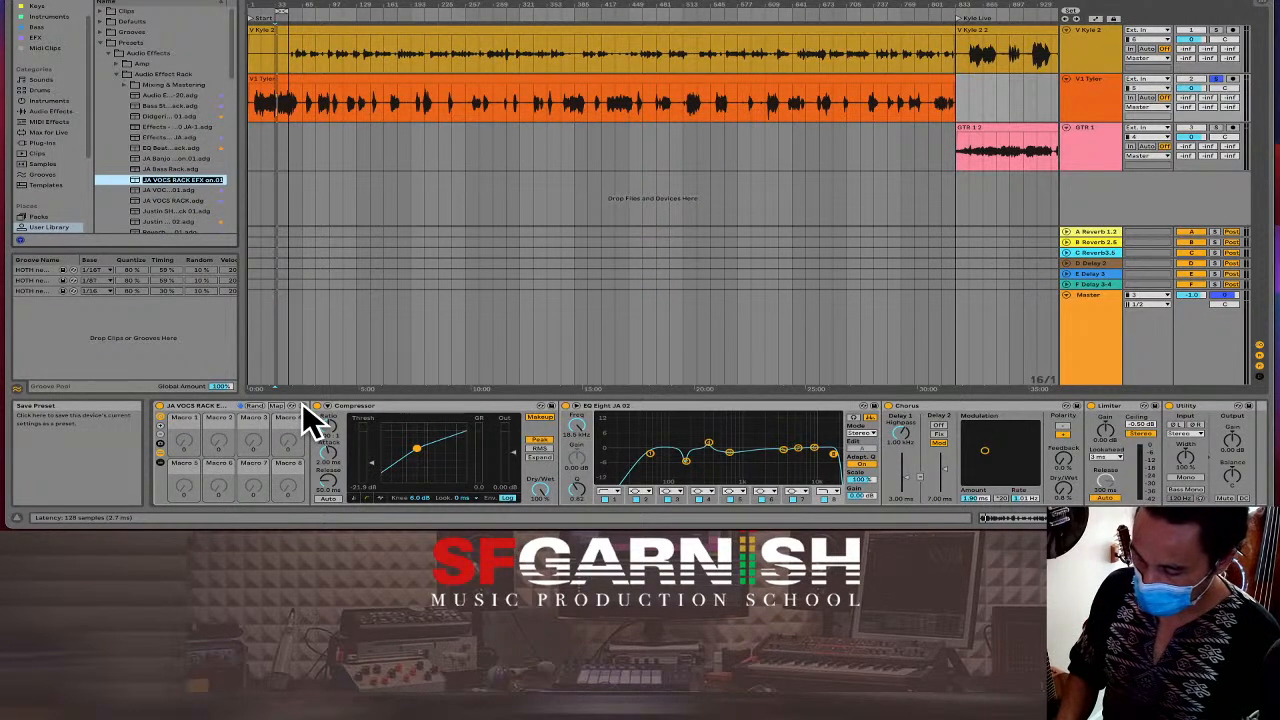
Name the new rack preset with the singer's name plus SM87, then drop it onto the vocal track.
{"action": "type", "text": "Tyler"}
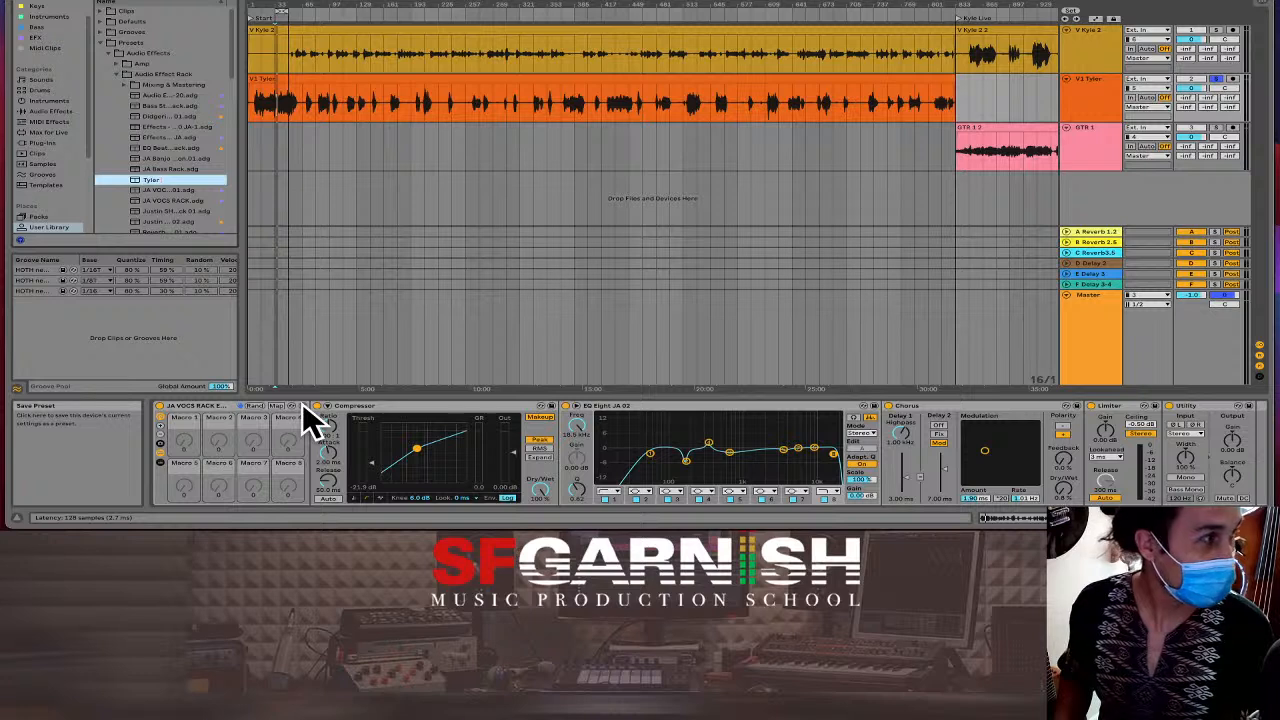
{"action": "type", "text": "TITS S"}
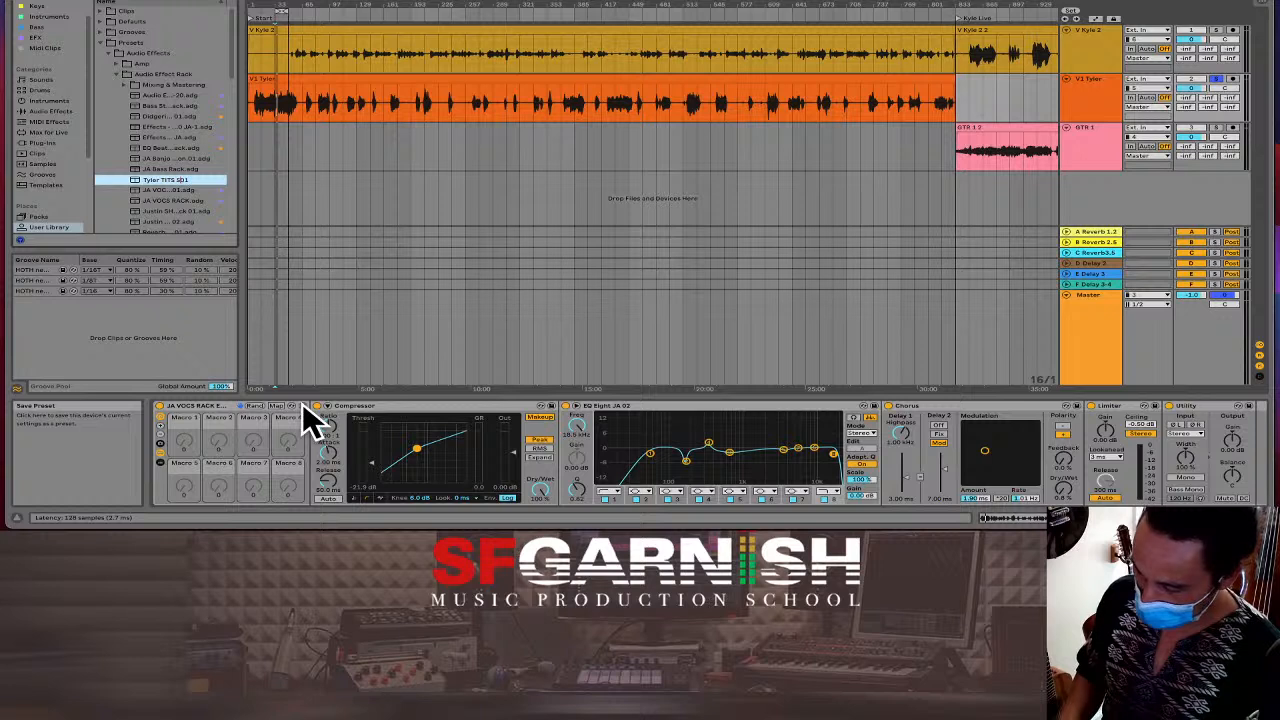
{"action": "type", "text": "M57"}
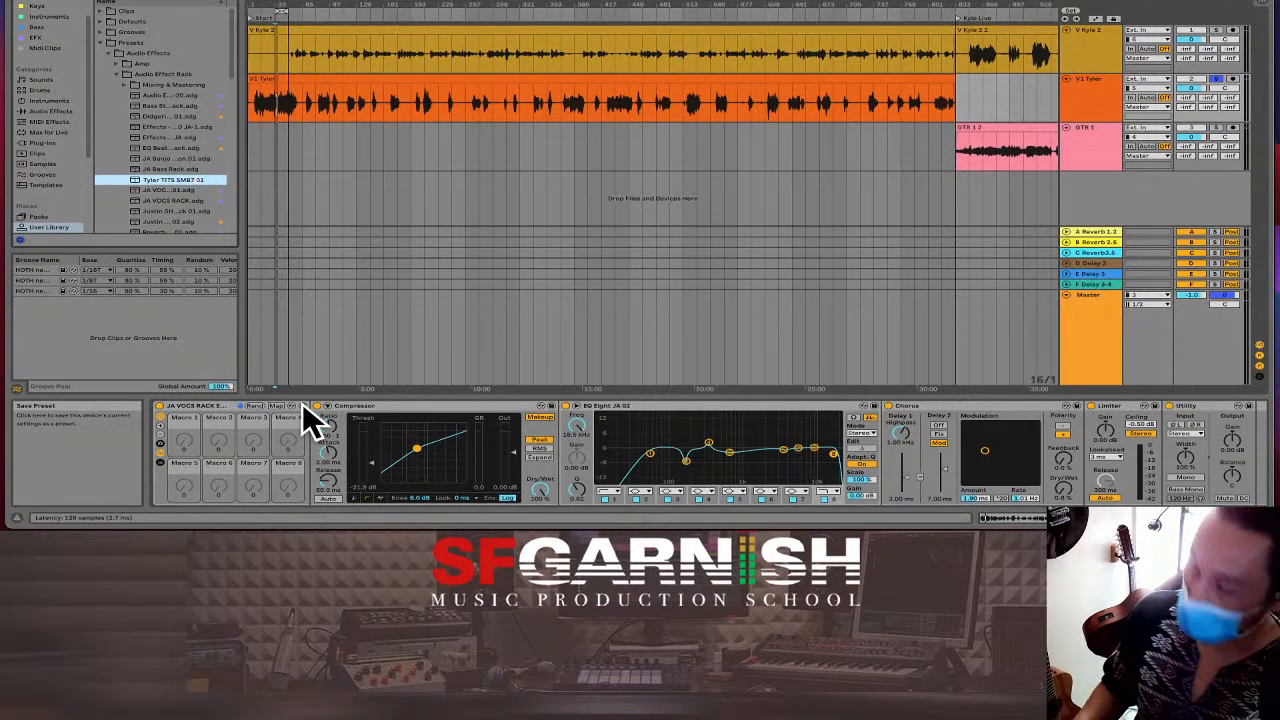
{"action": "key", "text": "Return"}
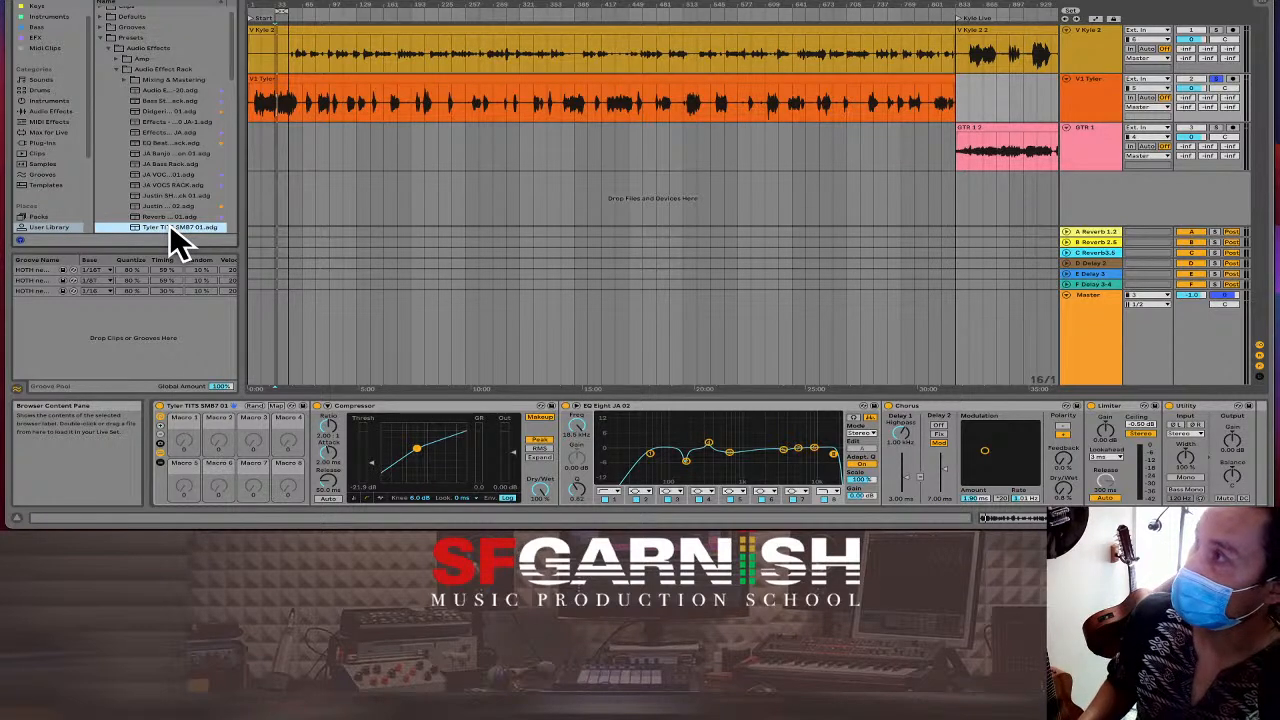
{"action": "left_click_drag", "start_coordinate": [172, 240], "coordinate": [403, 50]}
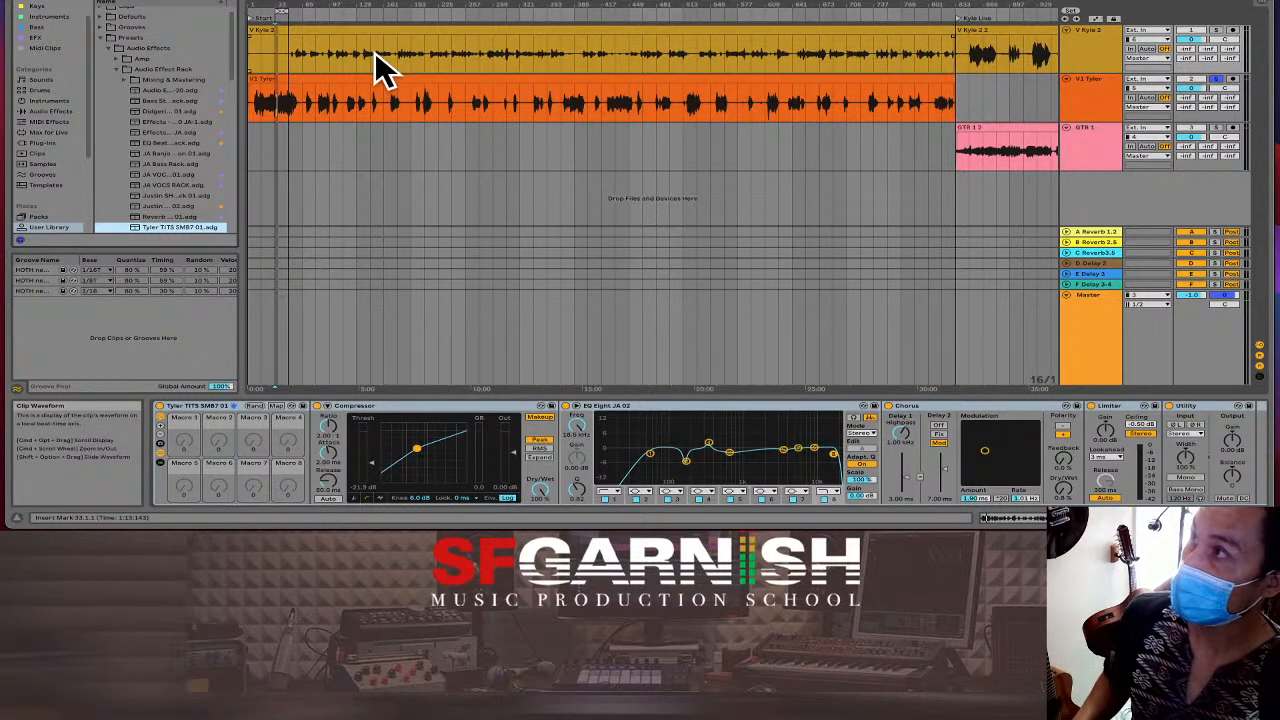
Duplicate the yellow vocal track, leaving the long clip on the original and only the closing clip on the copy.
{"action": "left_click", "coordinate": [371, 62]}
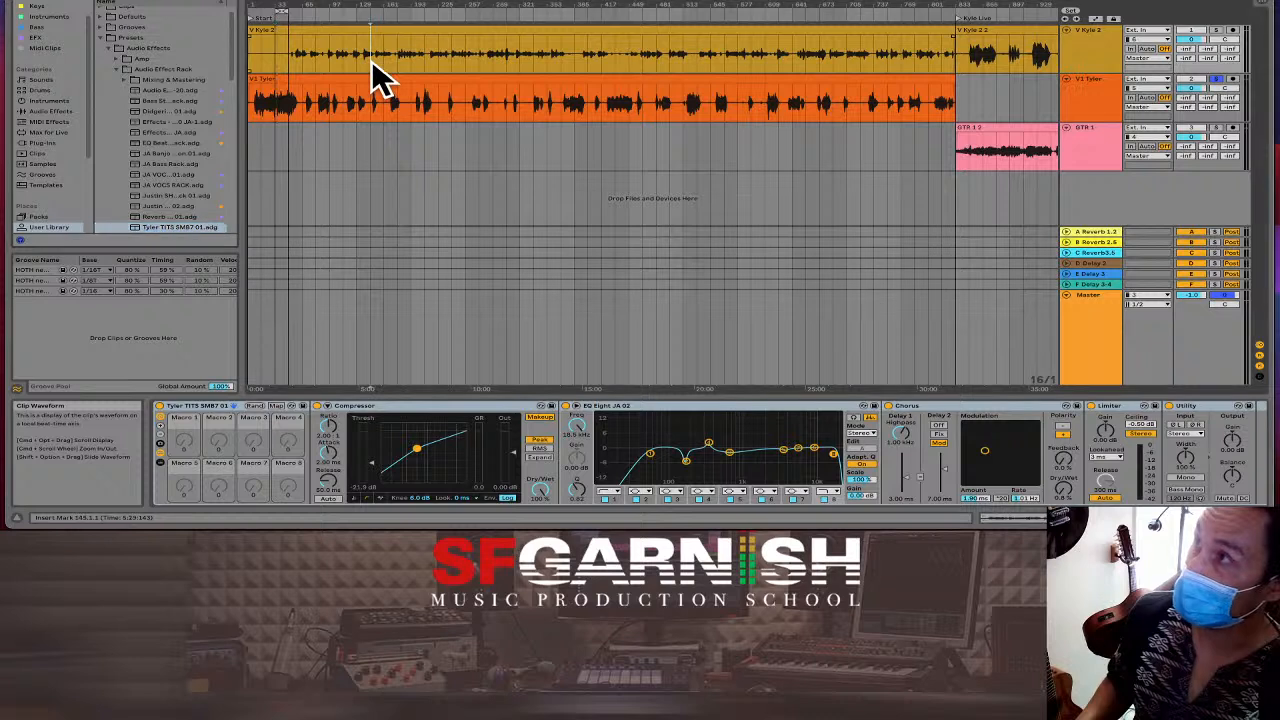
{"action": "left_click_drag", "start_coordinate": [493, 57], "coordinate": [507, 60]}
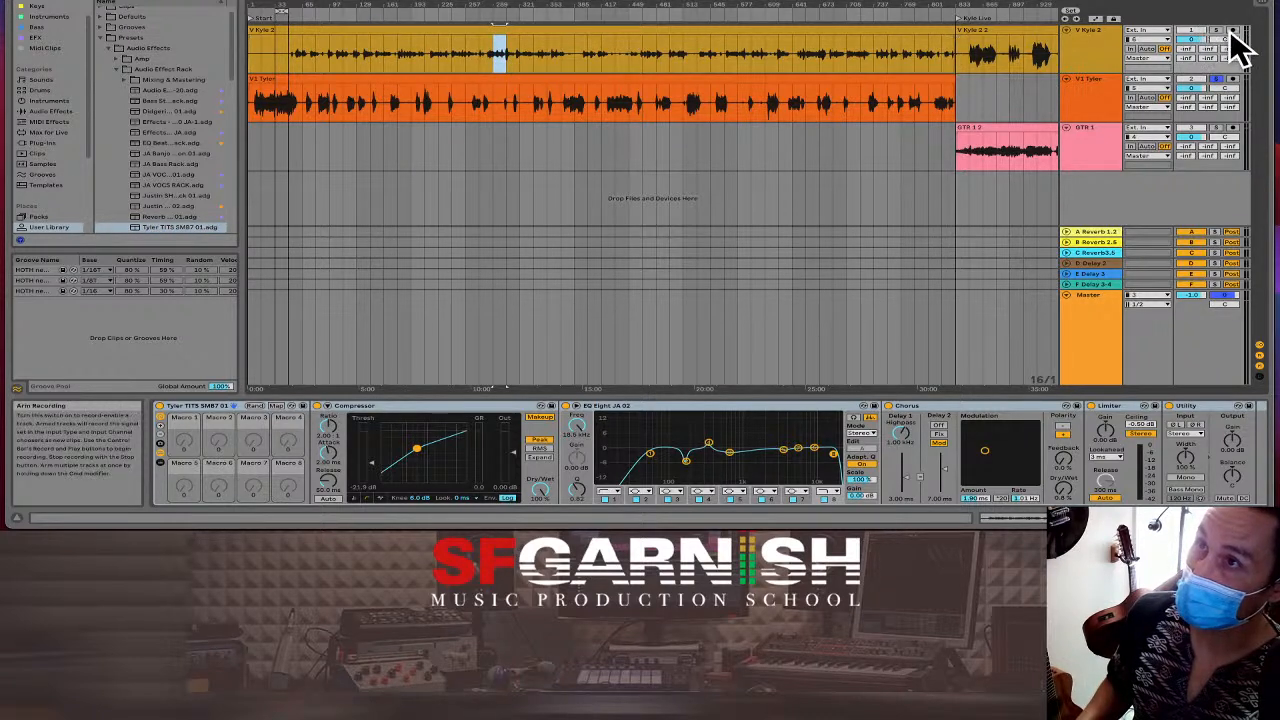
{"action": "left_click", "coordinate": [1097, 44]}
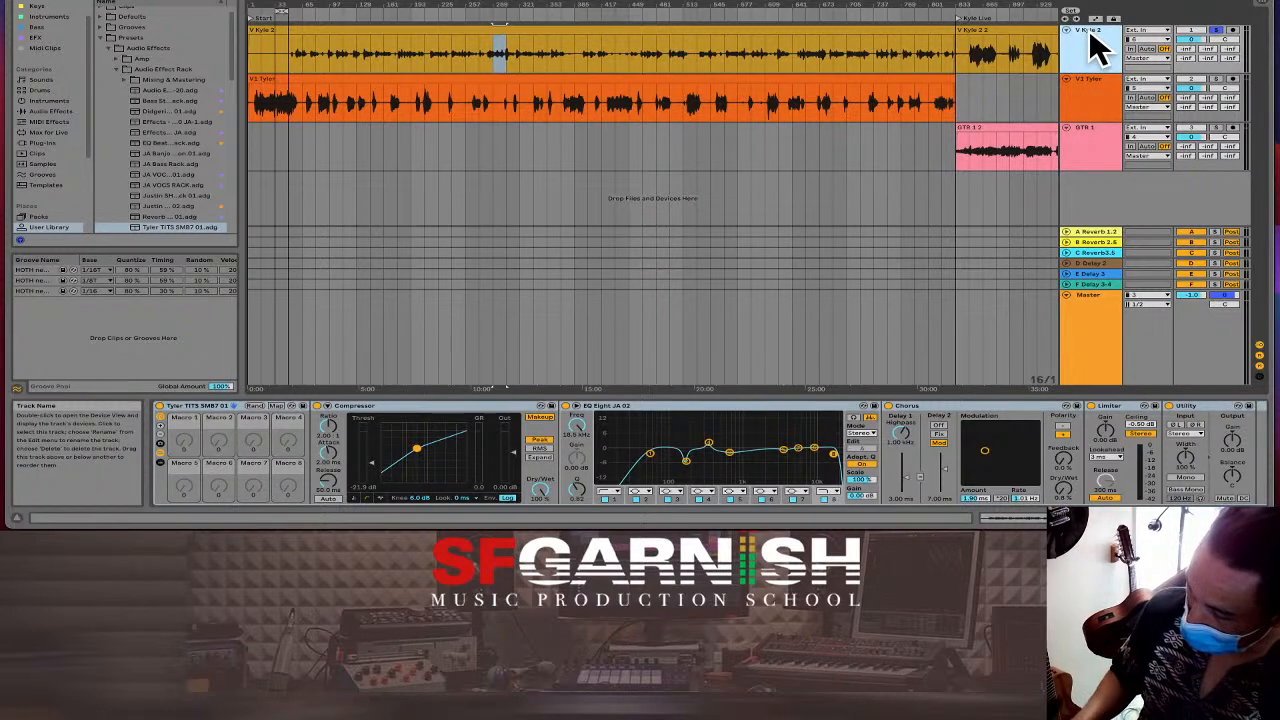
{"action": "key", "text": "ctrl+d"}
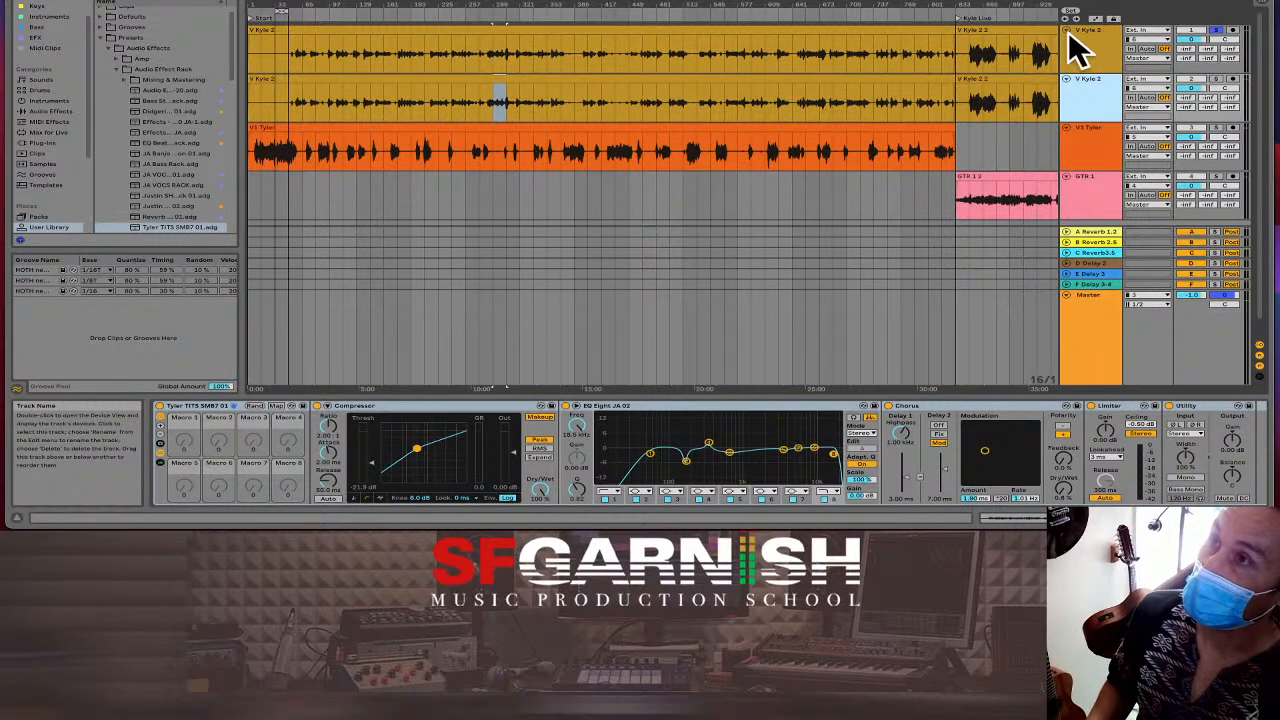
{"action": "left_click", "coordinate": [886, 80]}
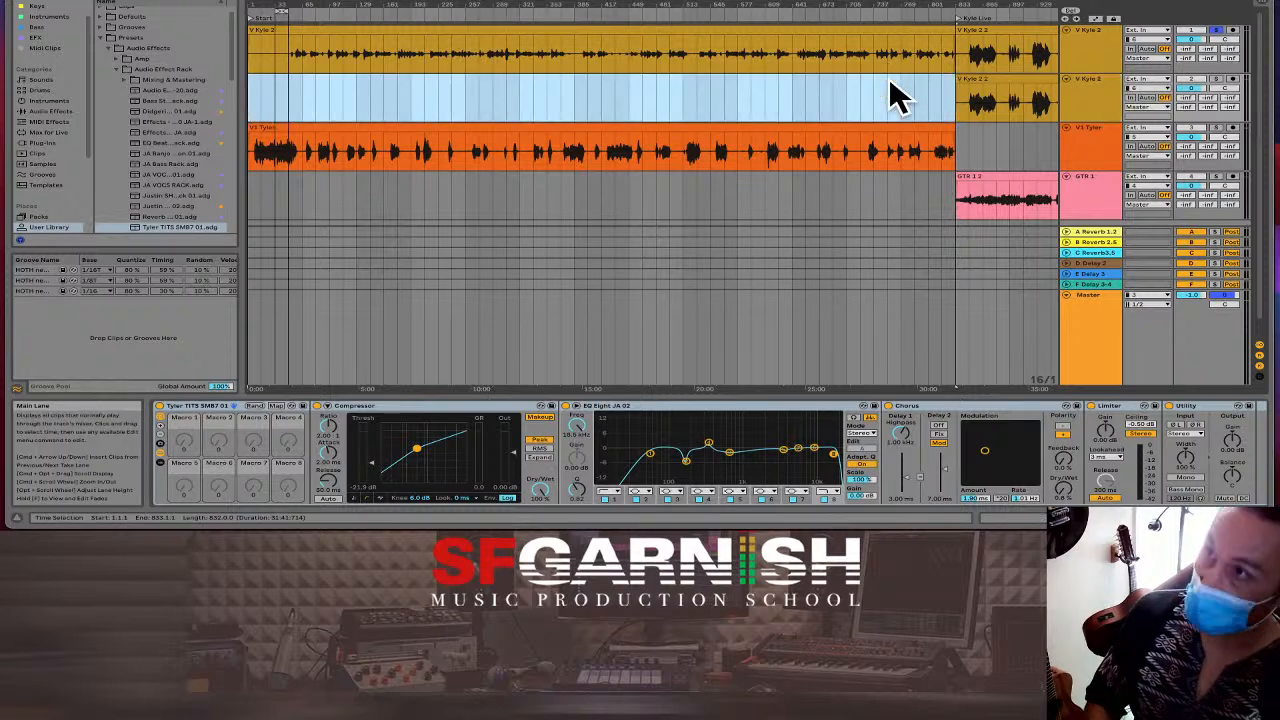
{"action": "left_click", "coordinate": [1027, 30]}
{"action": "key", "text": "Delete"}
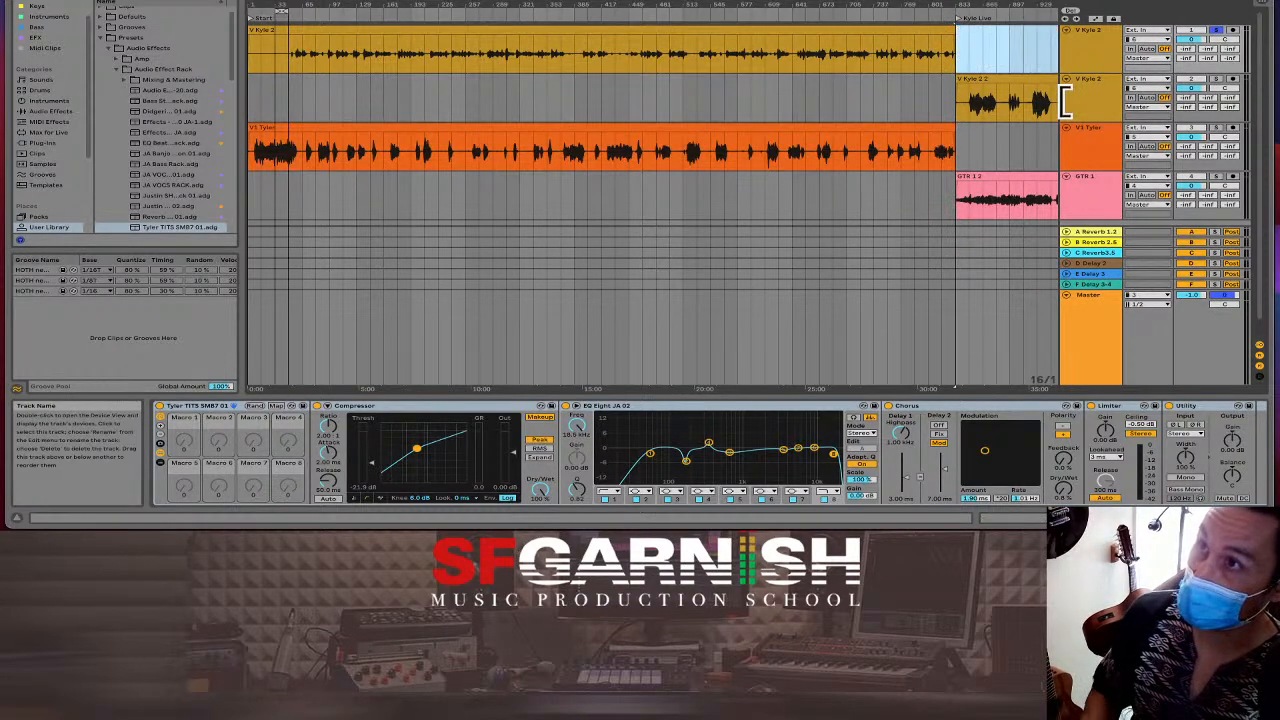
Rename the duplicated vocal track to V Singing K.
{"action": "left_click", "coordinate": [1094, 78]}
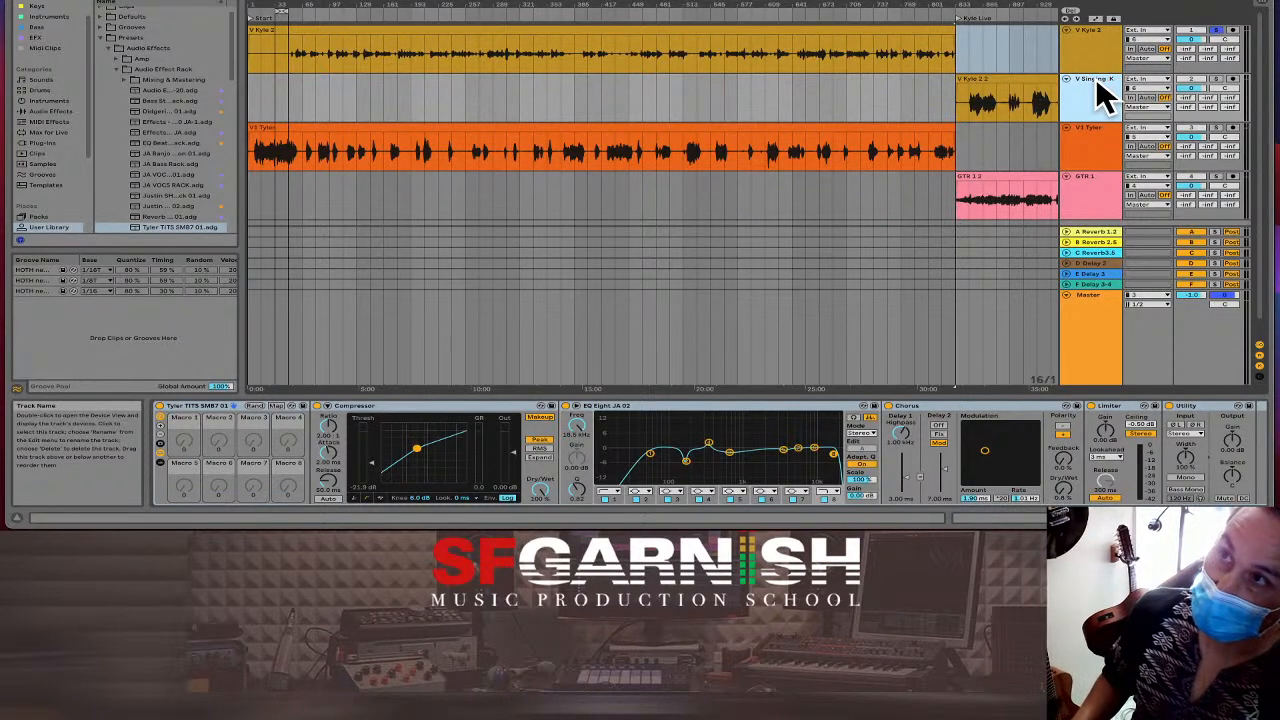
{"action": "left_click", "coordinate": [982, 104]}
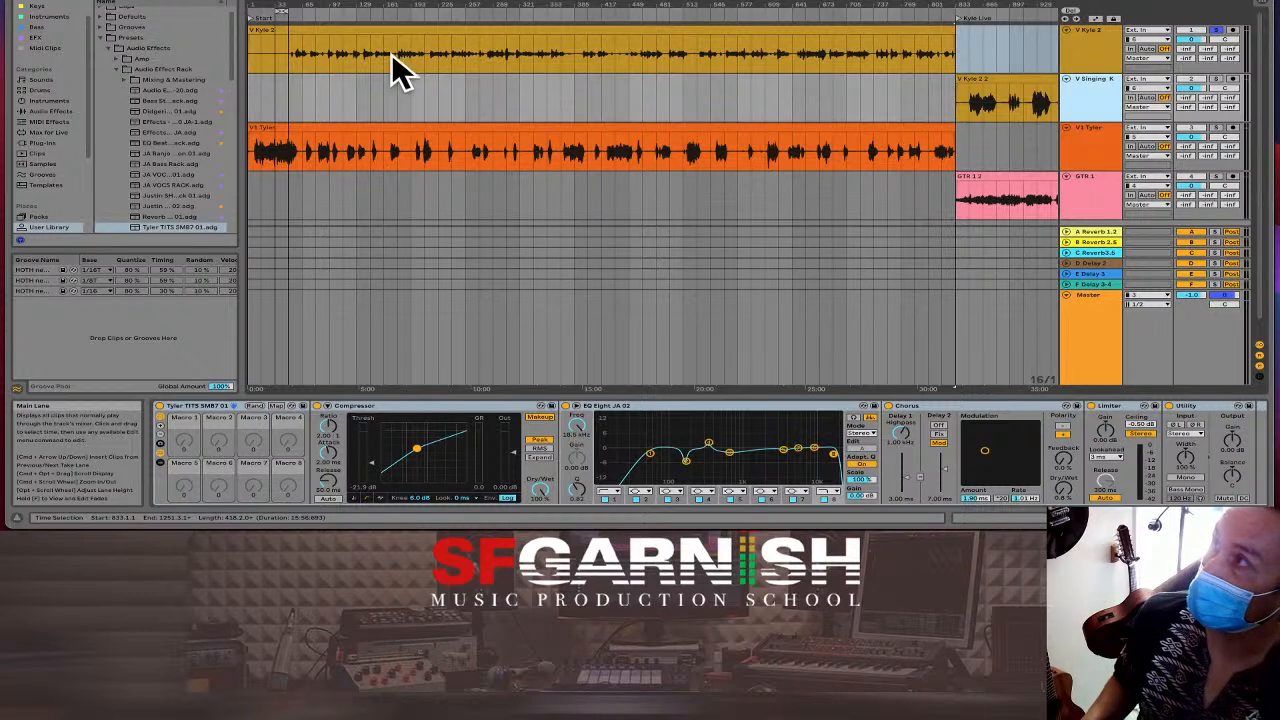
{"action": "left_click", "coordinate": [1090, 36]}
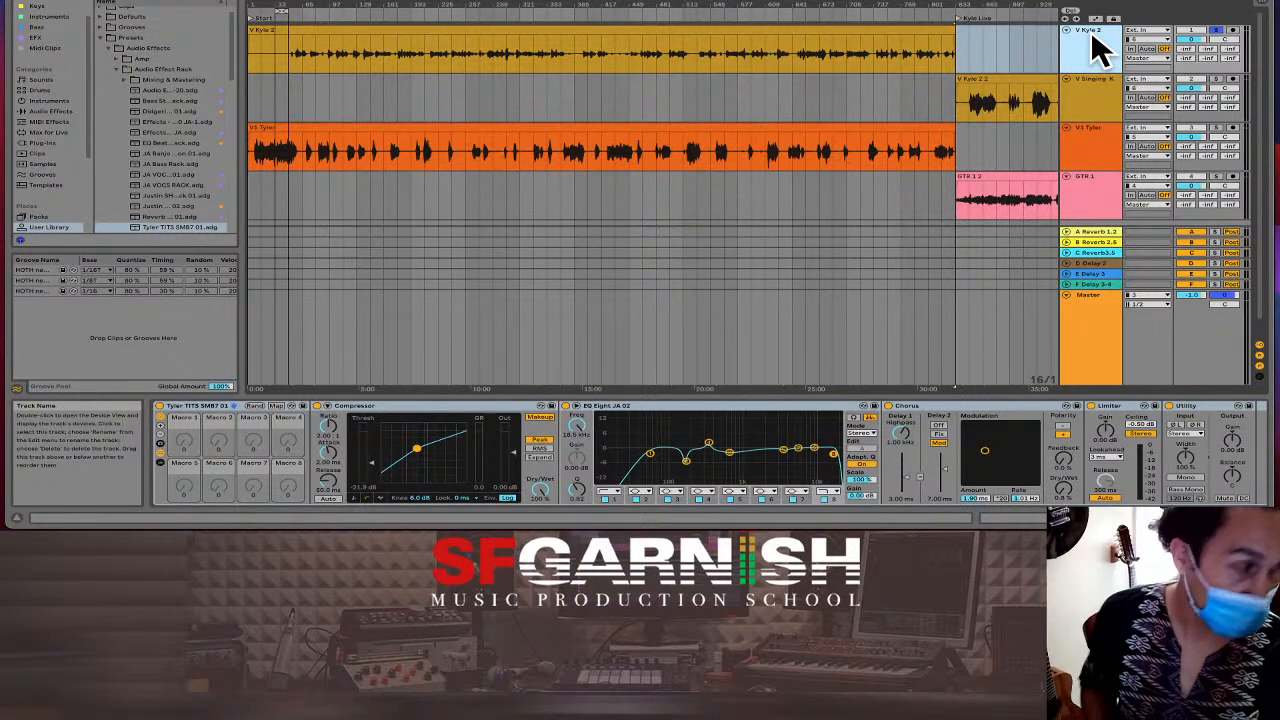
{"action": "left_click", "coordinate": [138, 0]}
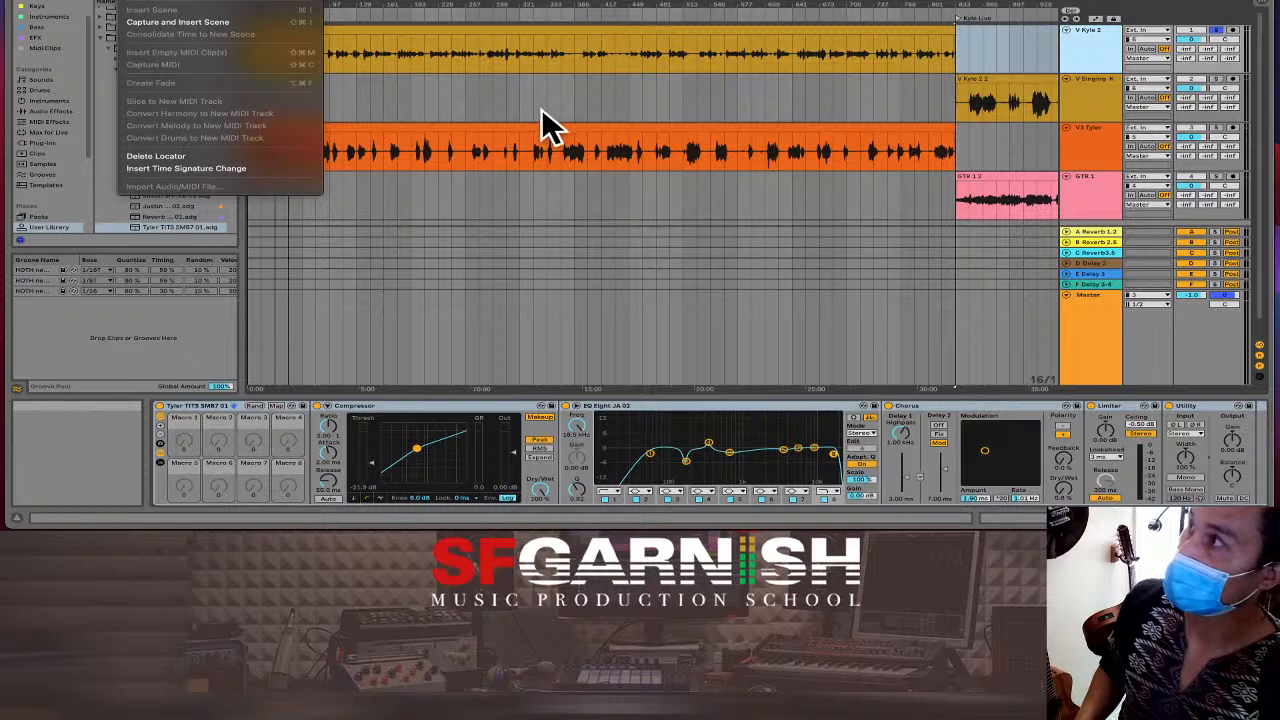
{"action": "left_click", "coordinate": [695, 100]}
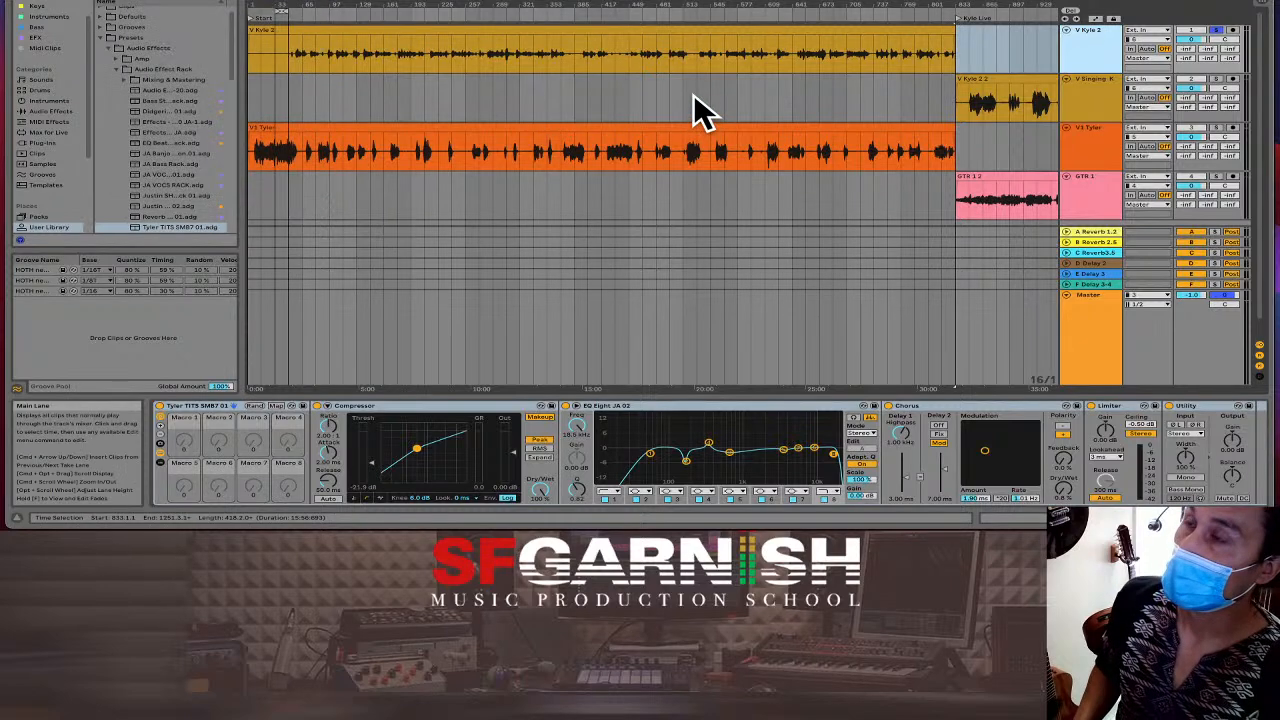
Select the 16 bars starting at bar 289 and play the song from there.
{"action": "left_click", "coordinate": [500, 108]}
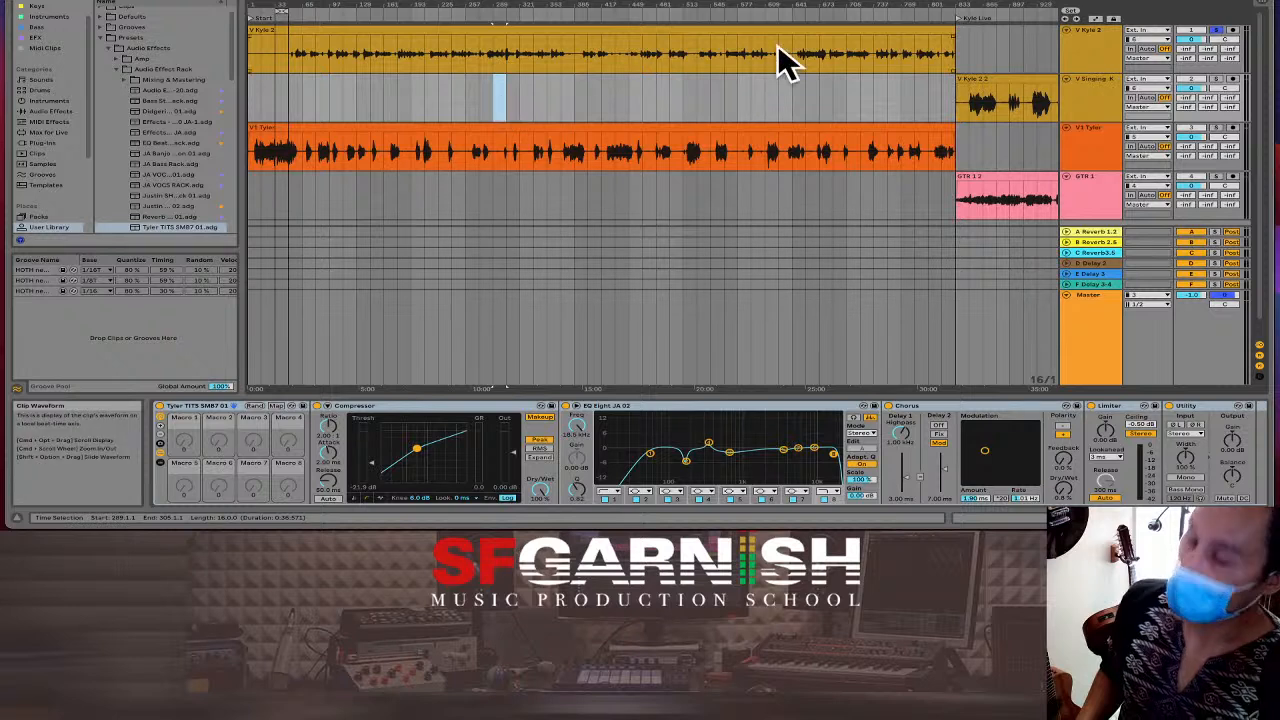
{"action": "key", "text": "space"}
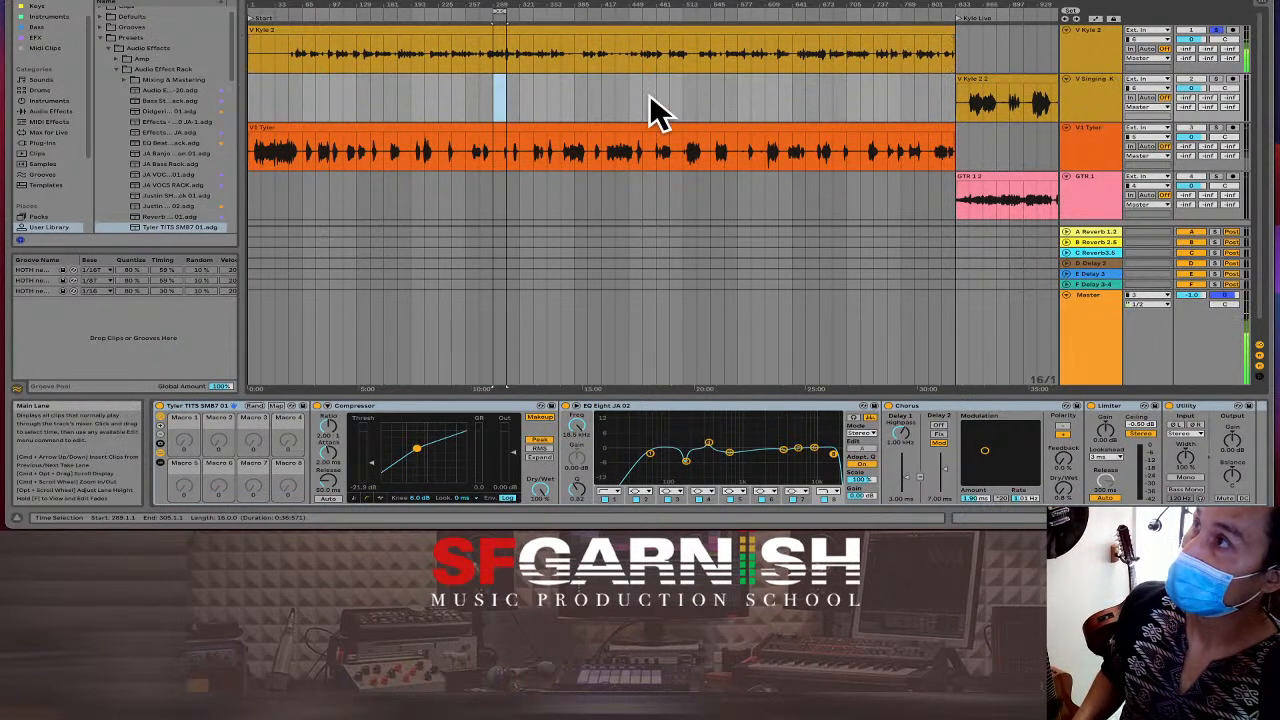
{"action": "left_click", "coordinate": [494, 59]}
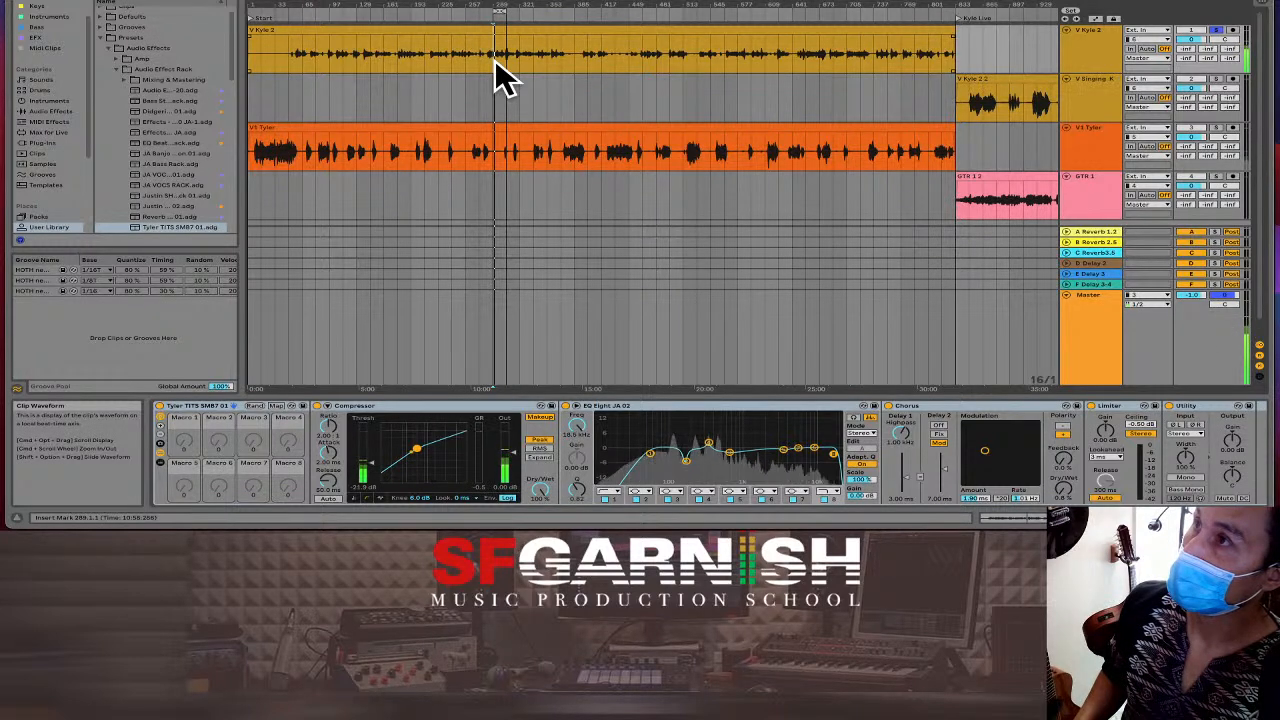
{"action": "left_click", "coordinate": [508, 30]}
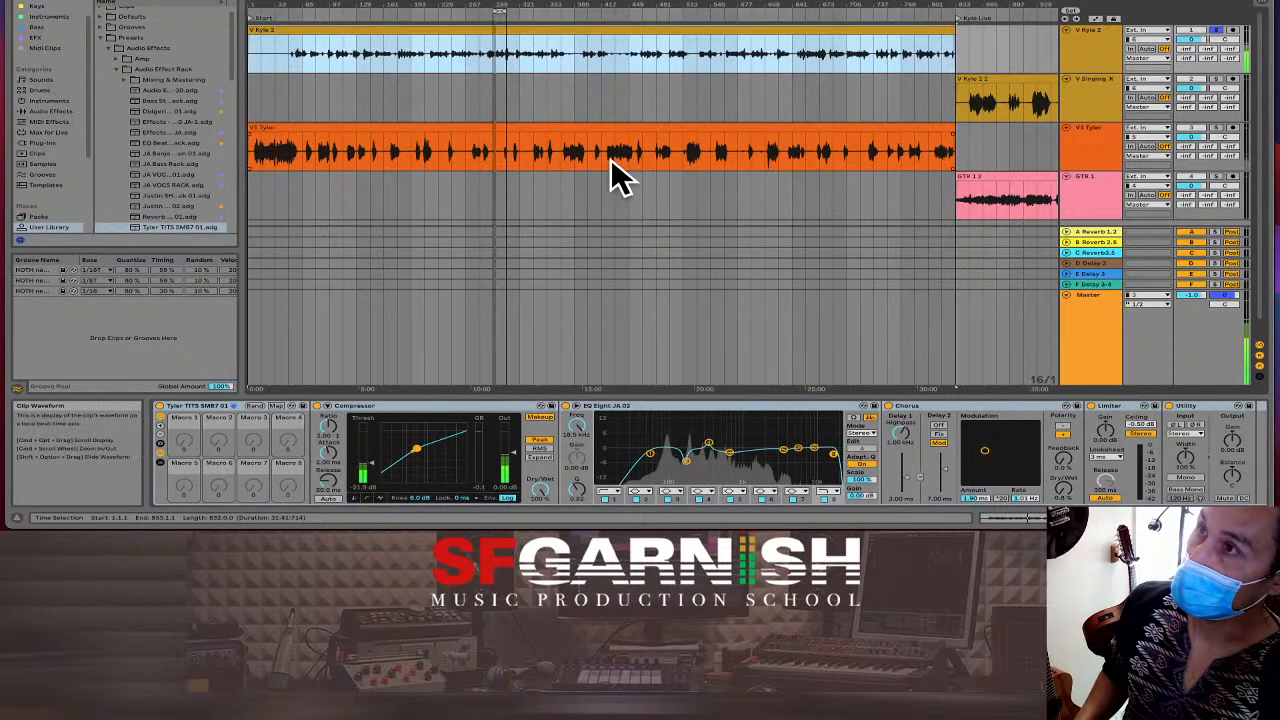
Raise the long reference vocal clip's gain to 8.00 dB and zoom in around 11:34.
{"action": "left_click", "coordinate": [1012, 517]}
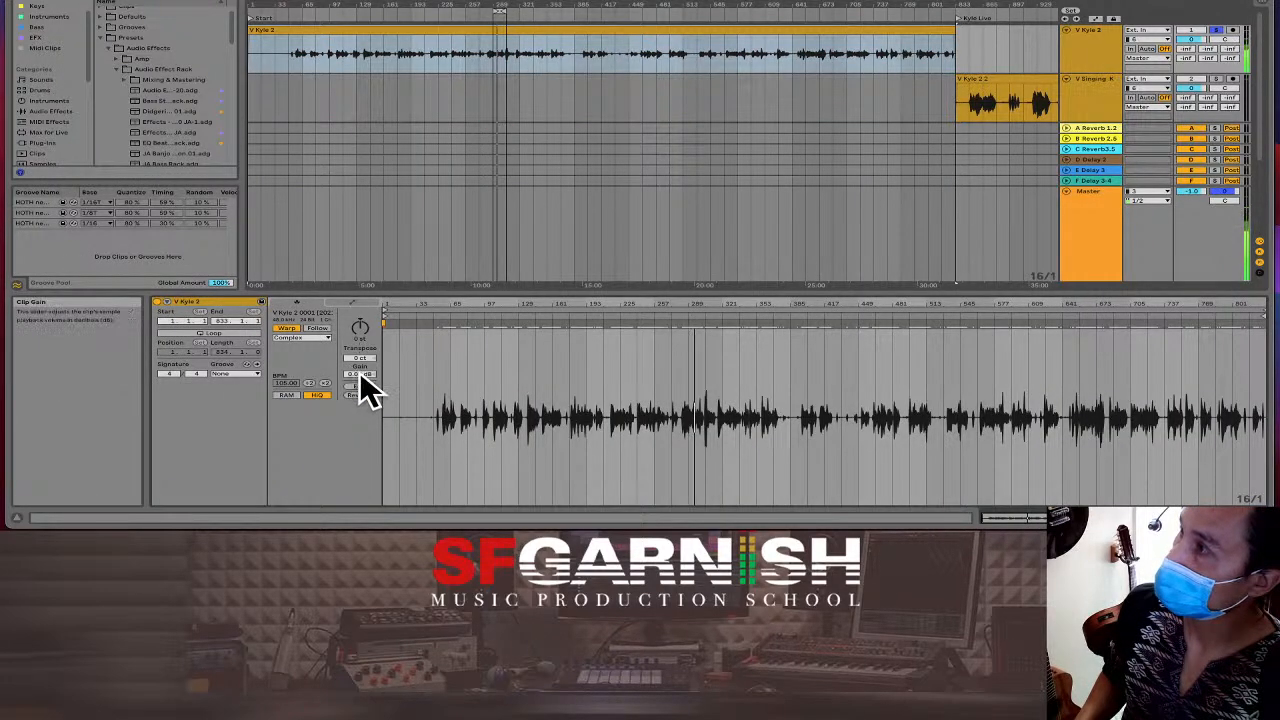
{"action": "type", "text": "8"}
{"action": "key", "text": "Return"}
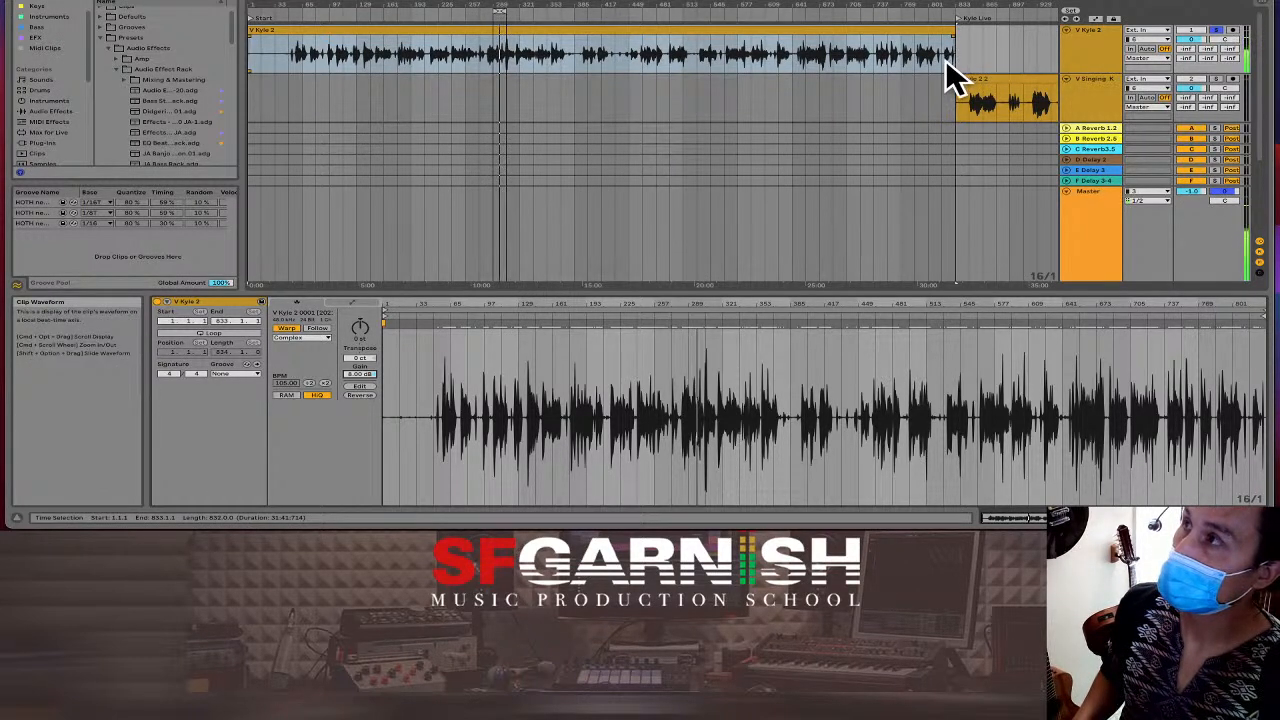
{"action": "left_click", "coordinate": [506, 60]}
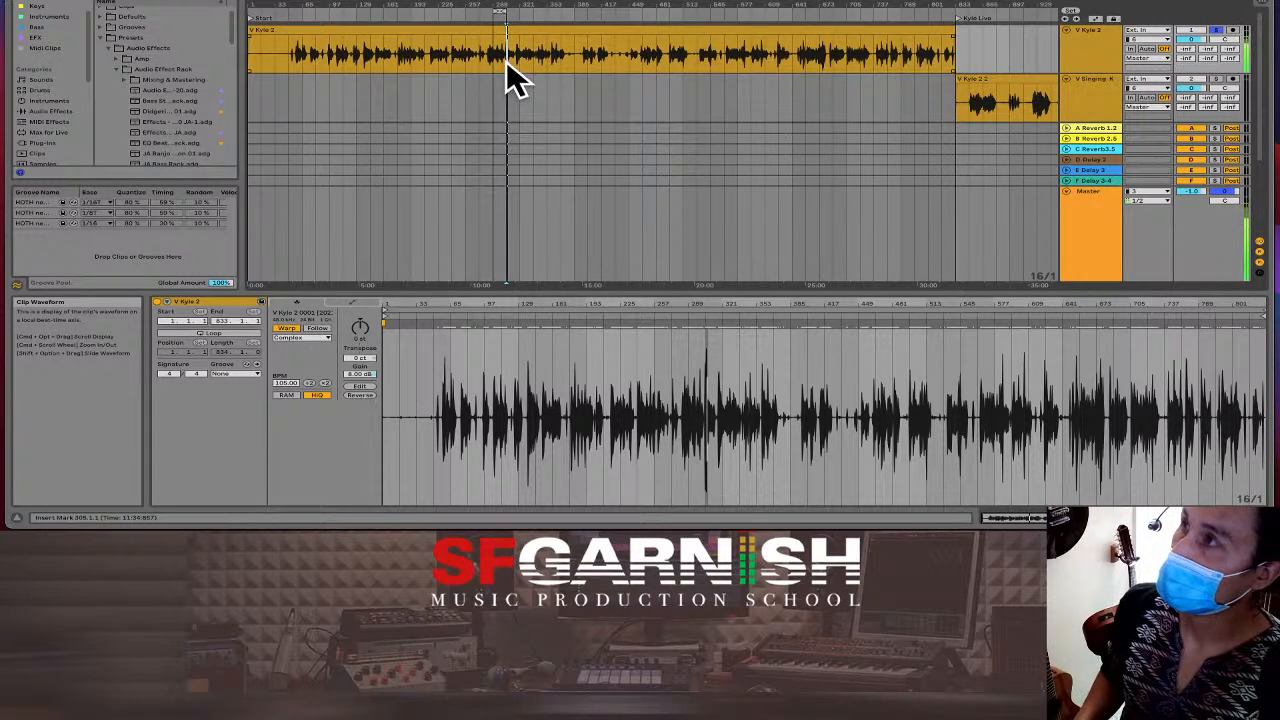
{"action": "scroll", "coordinate": [506, 60], "scroll_direction": "up", "scroll_amount": 3}
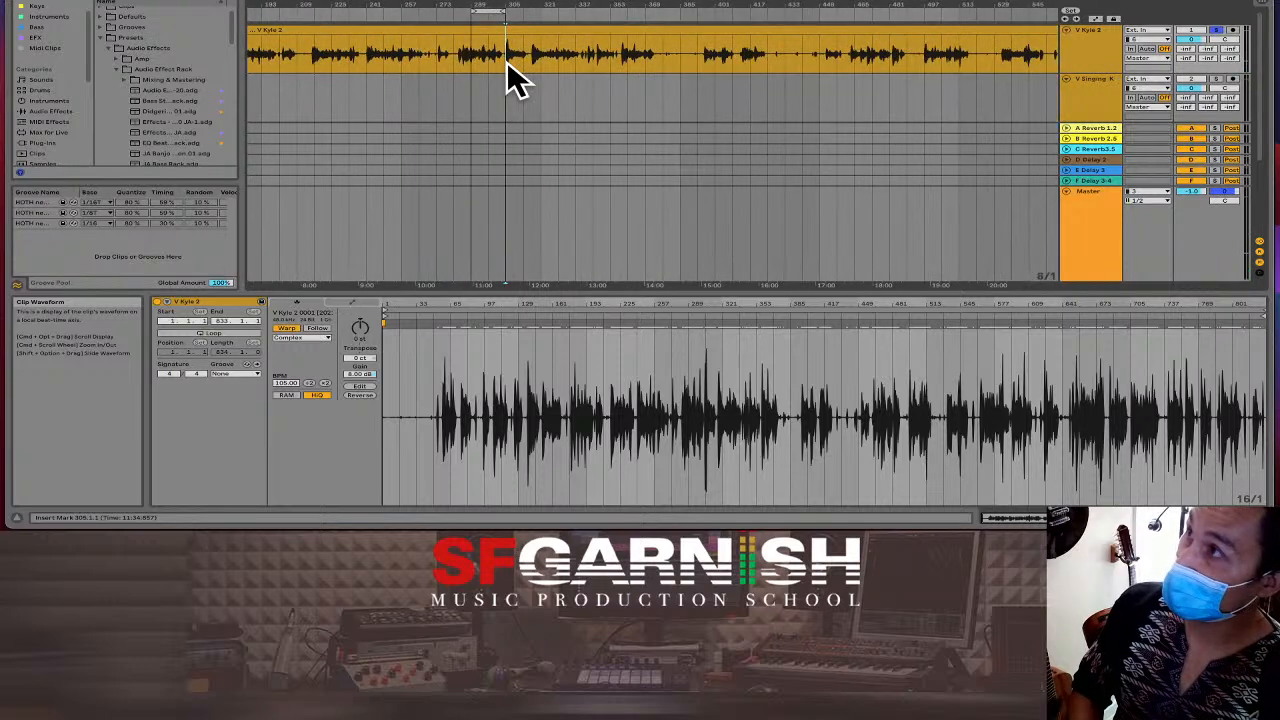
Loop bars 304.3.1–305.3.1 of the reference, audition it, and move EQ band 1 to about 200 Hz.
{"action": "scroll", "coordinate": [506, 60], "scroll_direction": "up", "scroll_amount": 3}
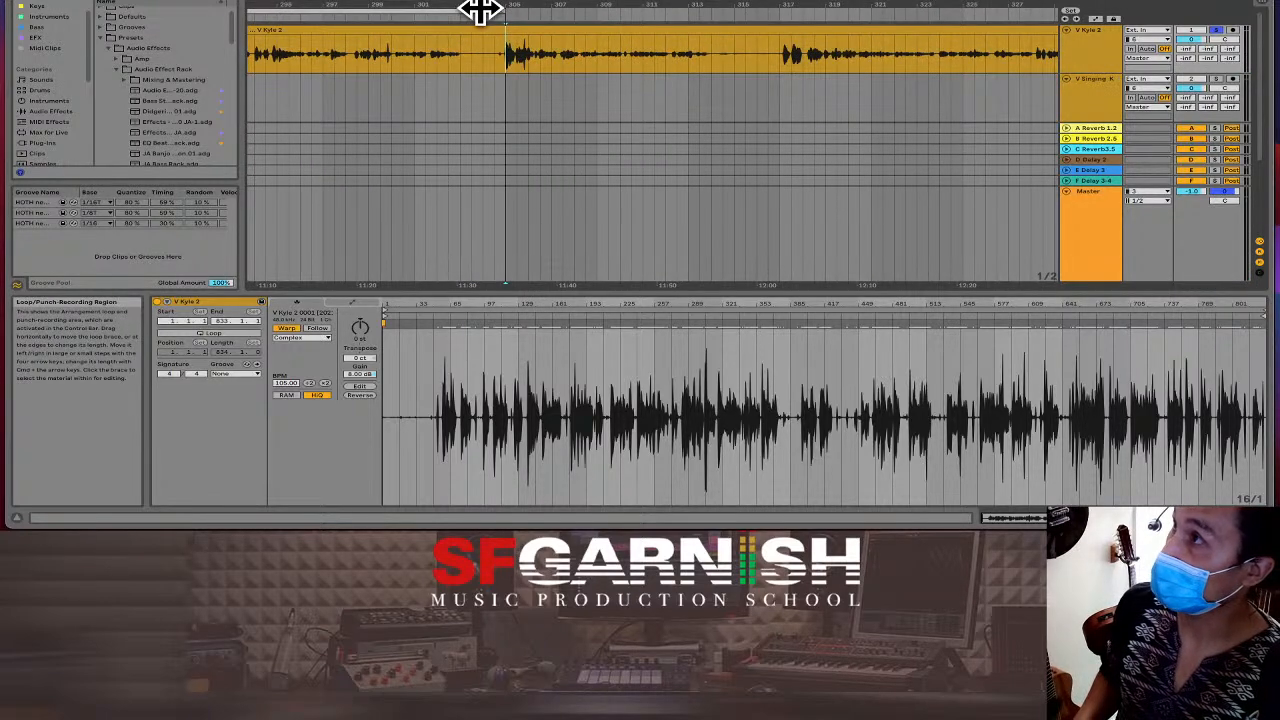
{"action": "left_click", "coordinate": [481, 11]}
{"action": "left_click_drag", "start_coordinate": [496, 51], "coordinate": [543, 55]}
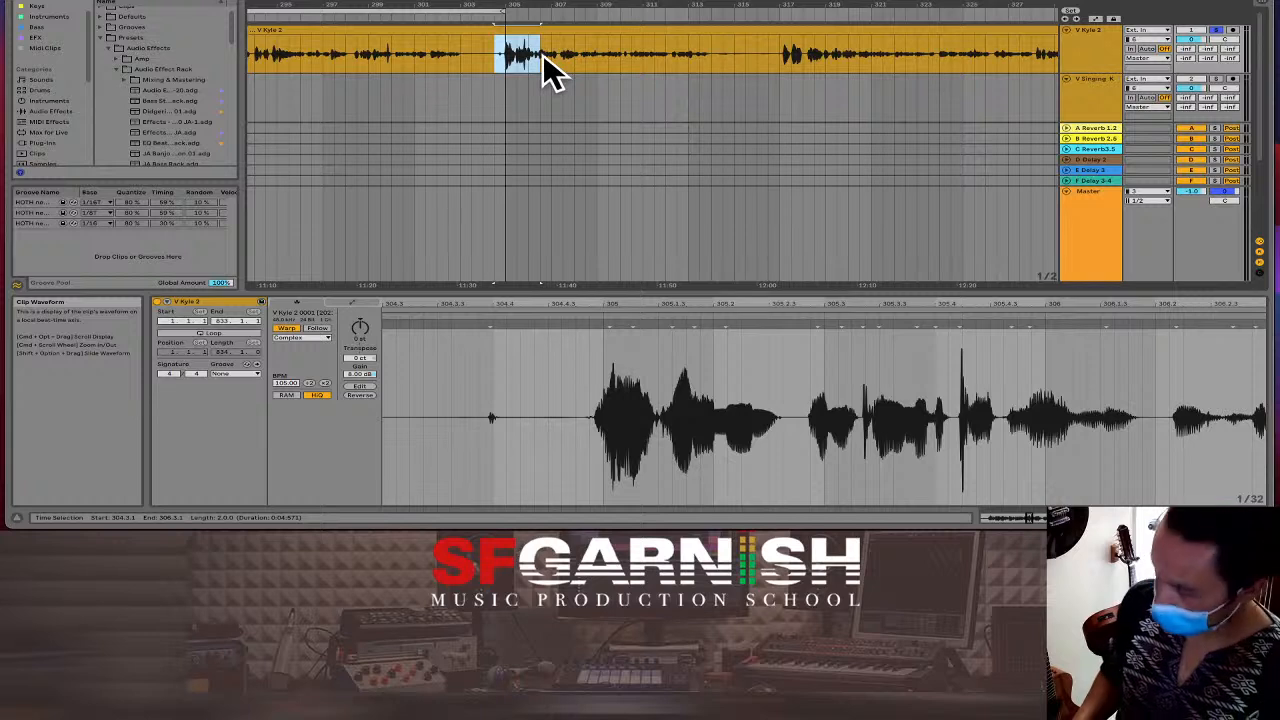
{"action": "key", "text": "super+l"}
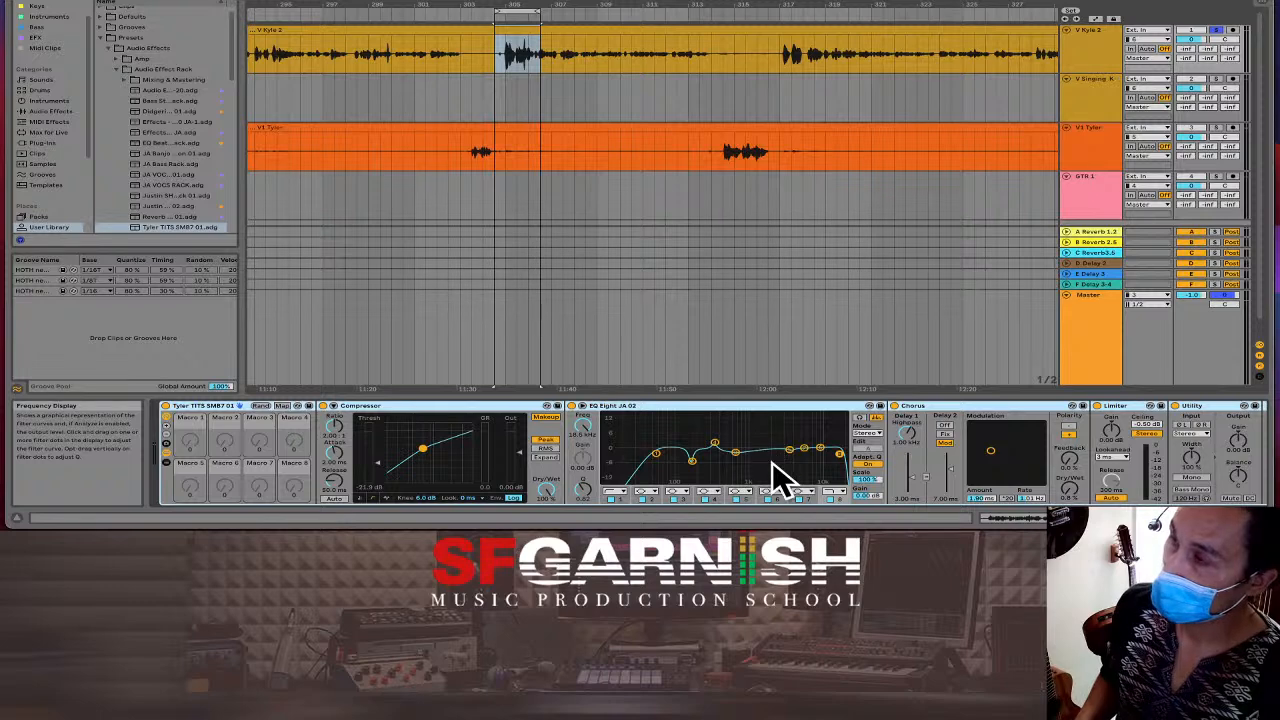
{"action": "key", "text": "space"}
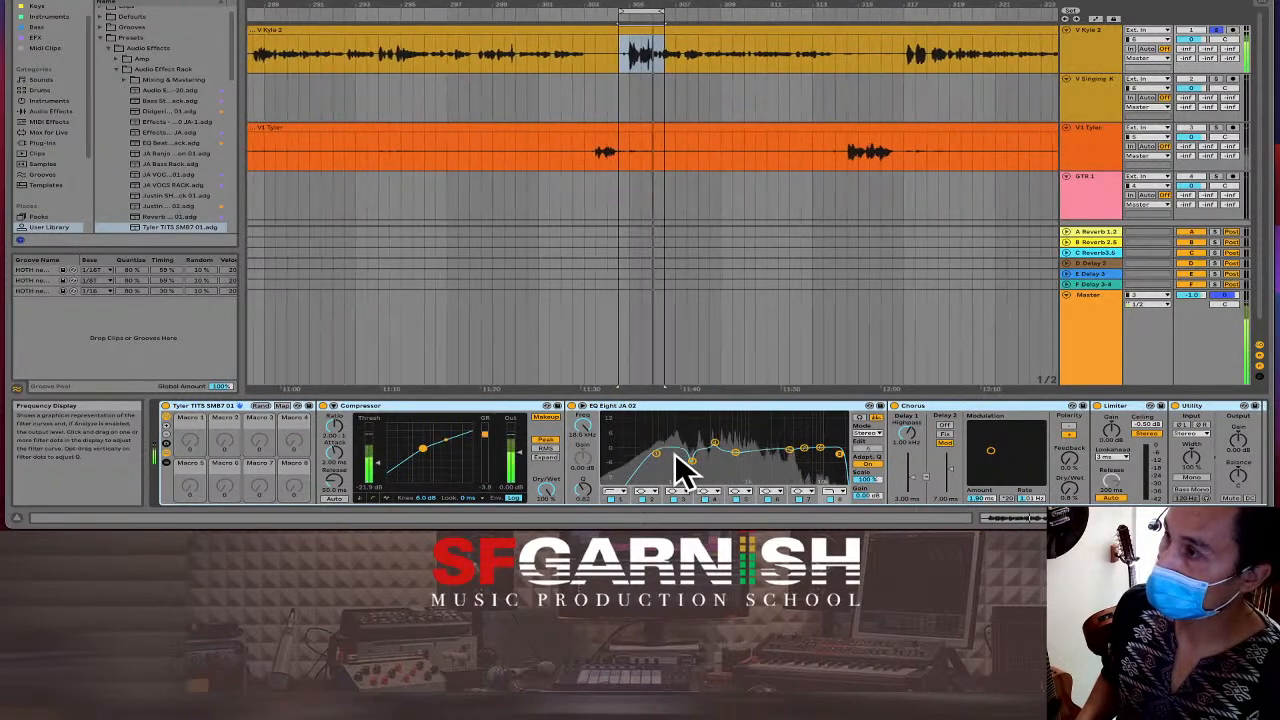
{"action": "key", "text": "space"}
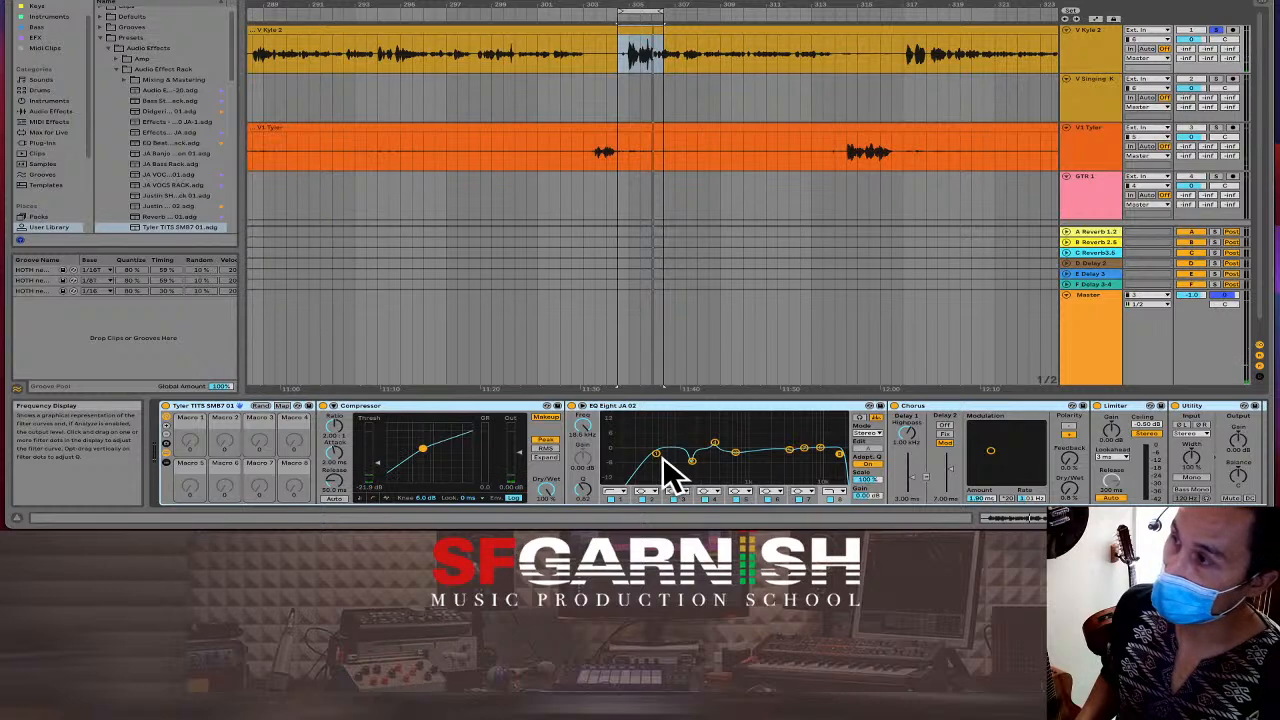
{"action": "left_click_drag", "start_coordinate": [660, 456], "coordinate": [678, 458]}
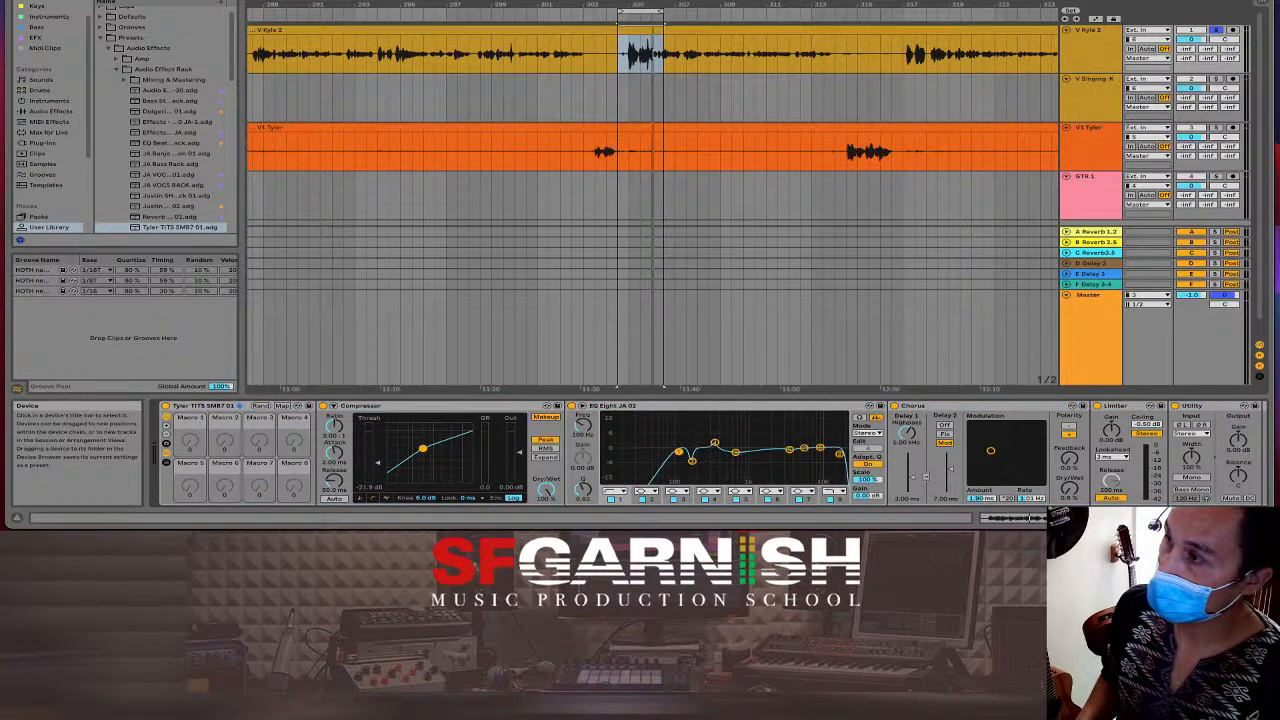
Expand EQ Eight, lower band 1's Q to about 0.77, and trim band 4's boost.
{"action": "left_click", "coordinate": [583, 406]}
{"action": "key", "text": "space"}
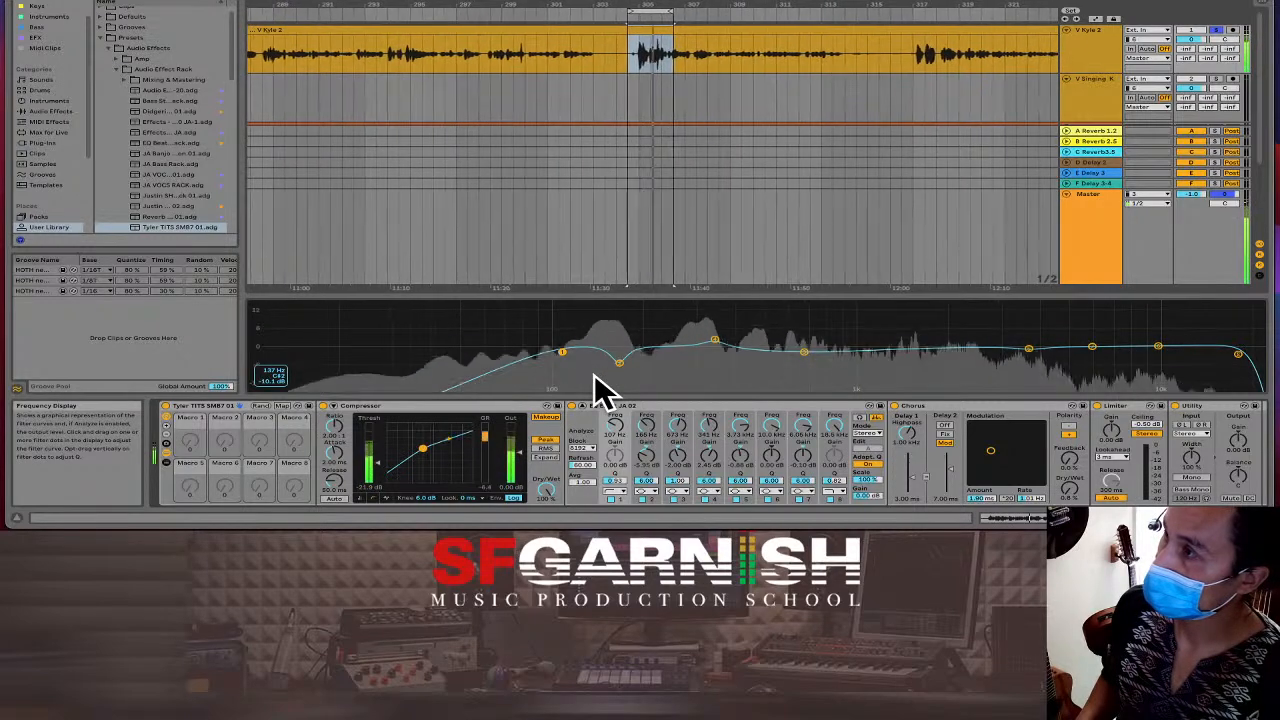
{"action": "left_click_drag", "start_coordinate": [561, 352], "coordinate": [562, 356]}
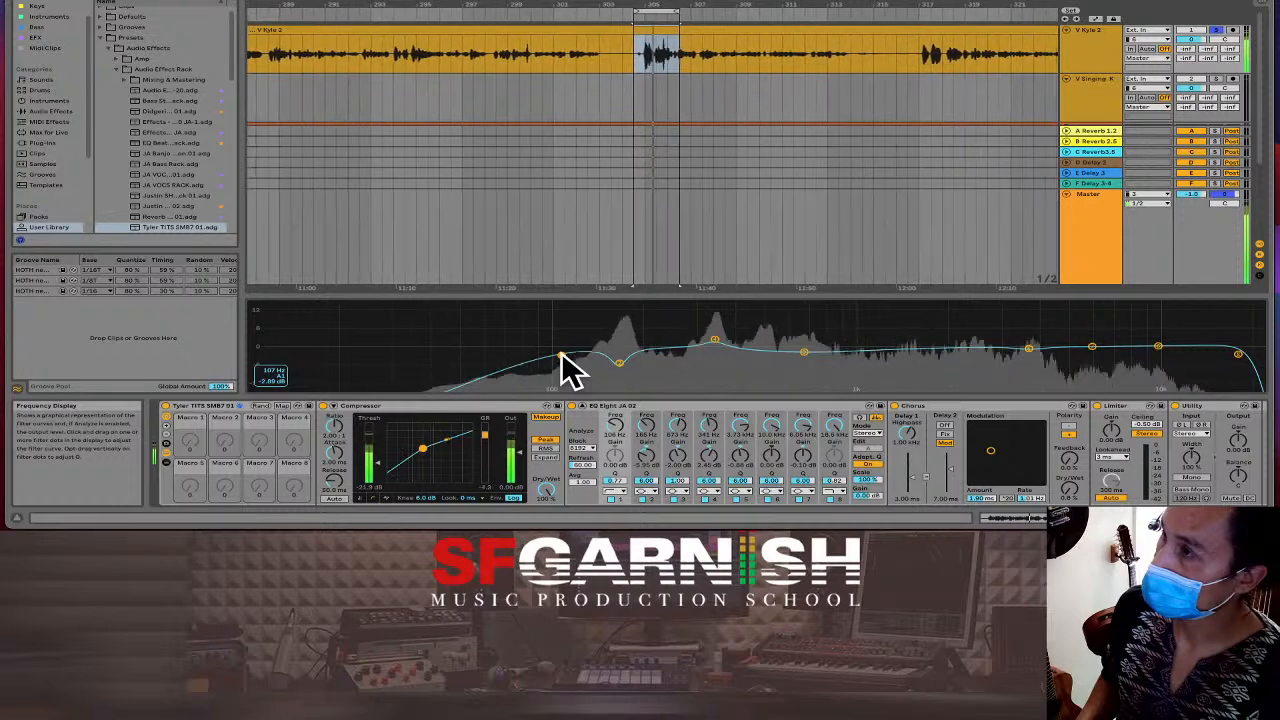
{"action": "left_click_drag", "start_coordinate": [710, 339], "coordinate": [713, 343]}
{"action": "key", "text": "space"}
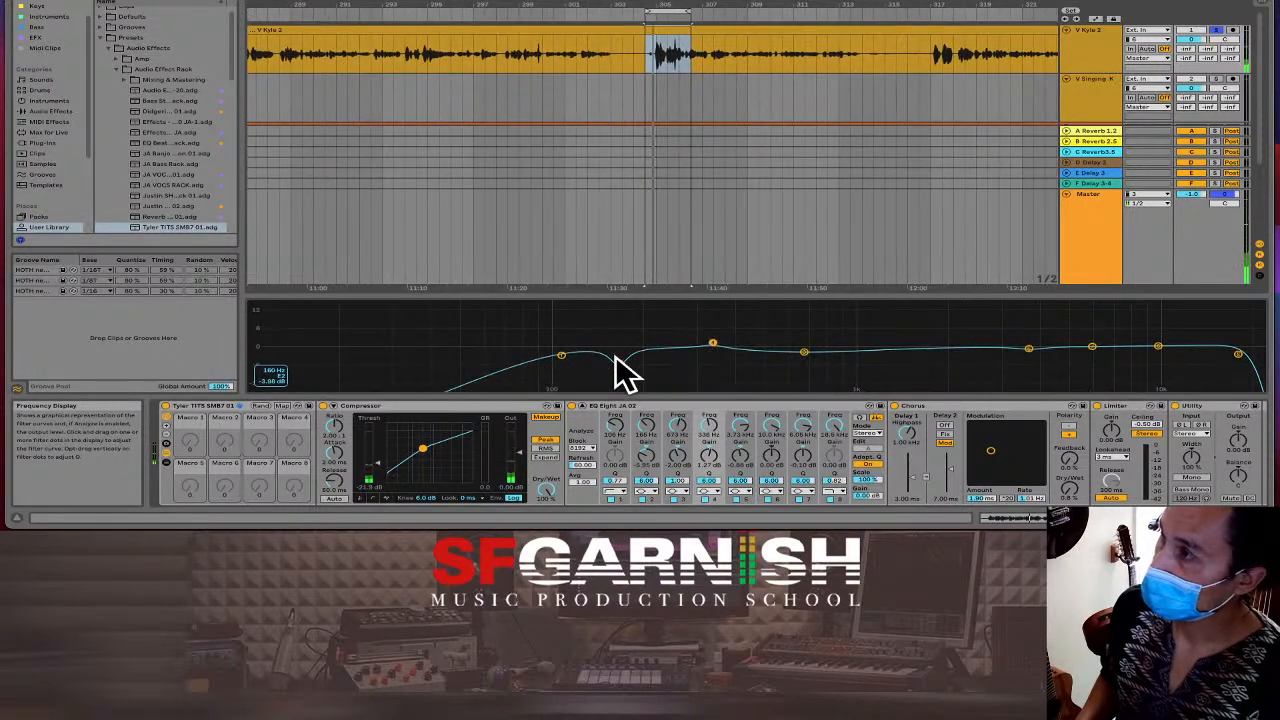
Cut band 2 to about -5.59 dB, bring band 3 near 0 dB, and set band 5 to 3.77 kHz.
{"action": "left_click_drag", "start_coordinate": [619, 363], "coordinate": [619, 362]}
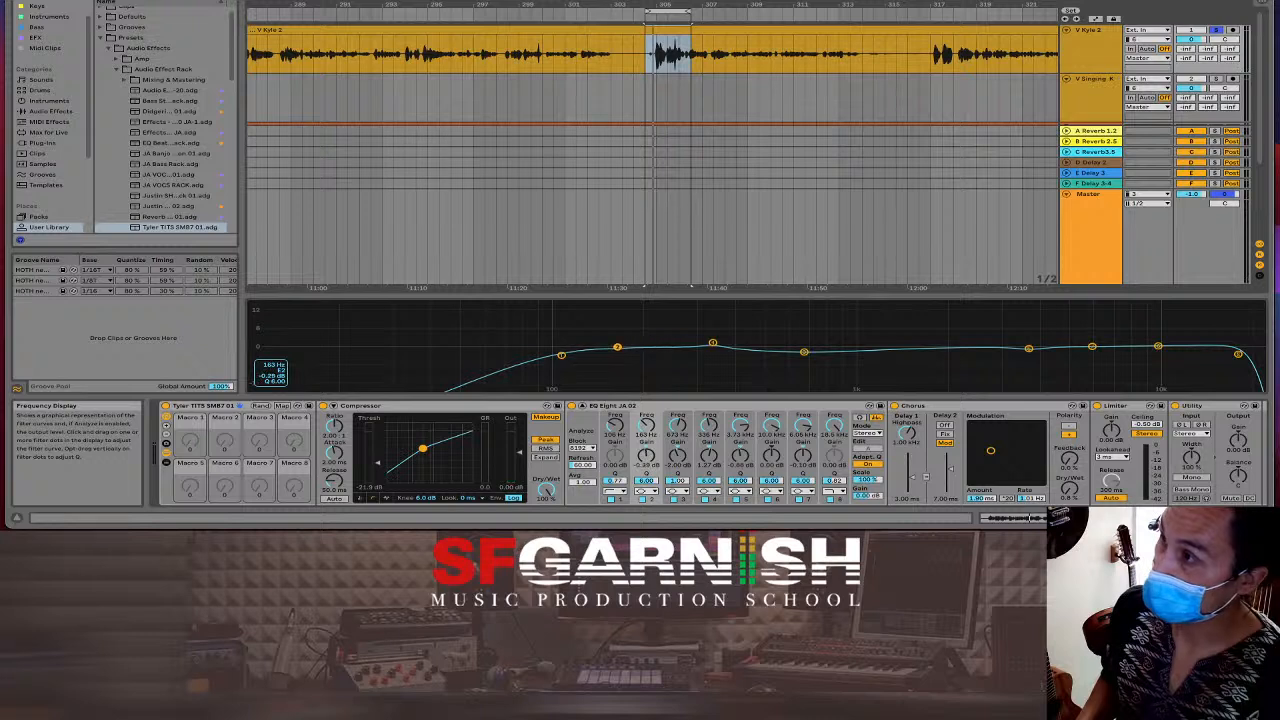
{"action": "left_click_drag", "start_coordinate": [804, 351], "coordinate": [806, 347]}
{"action": "left_click_drag", "start_coordinate": [1029, 350], "coordinate": [1031, 348]}
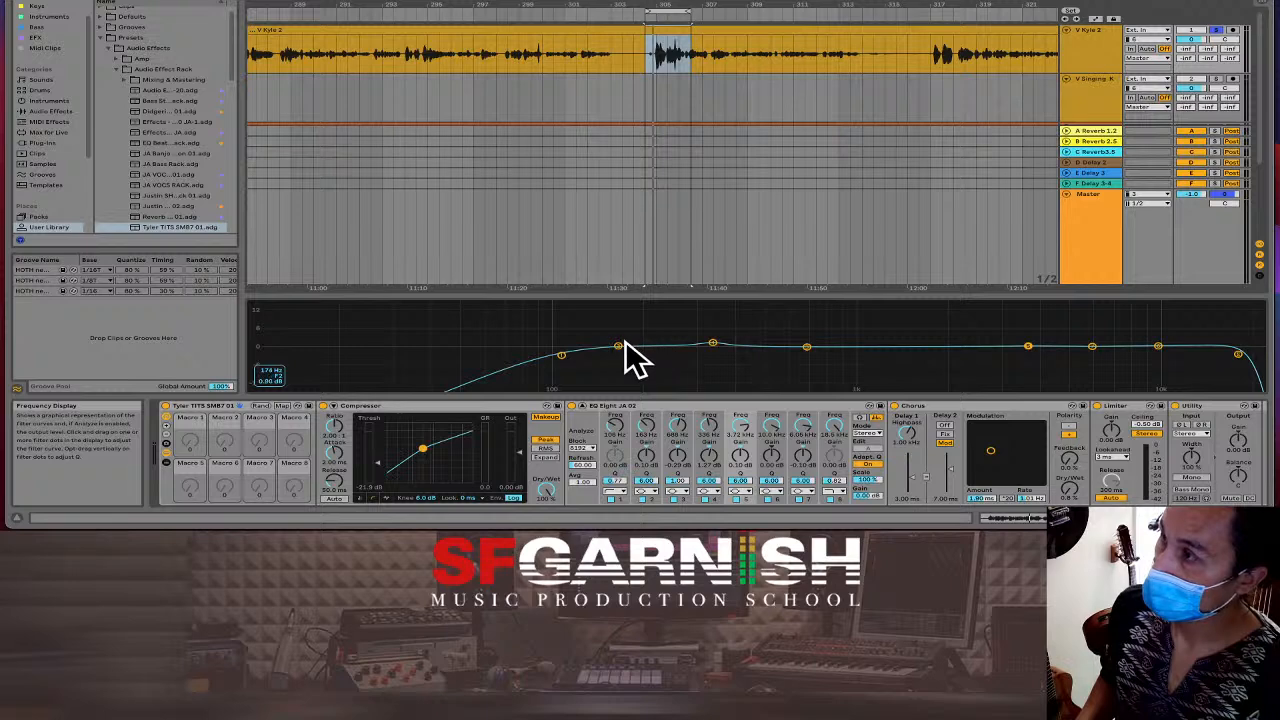
{"action": "left_click_drag", "start_coordinate": [617, 347], "coordinate": [623, 318]}
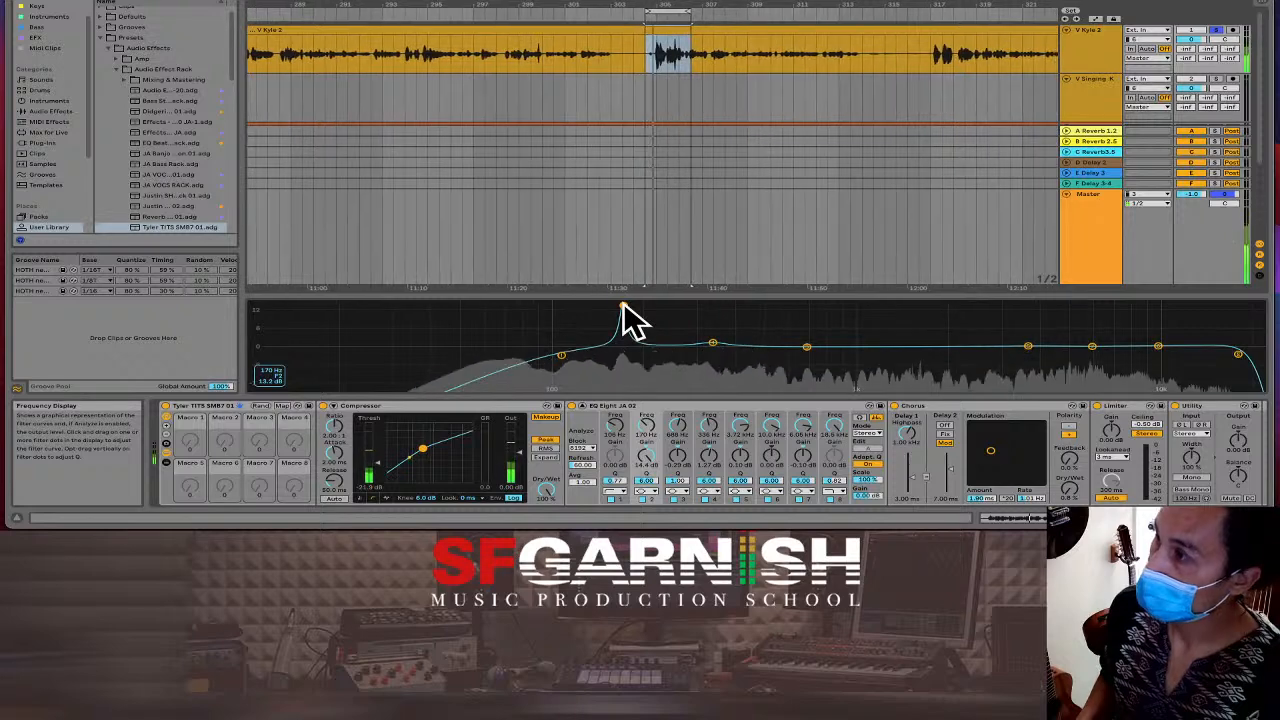
{"action": "key", "text": "space"}
{"action": "left_click_drag", "start_coordinate": [646, 455], "coordinate": [646, 455]}
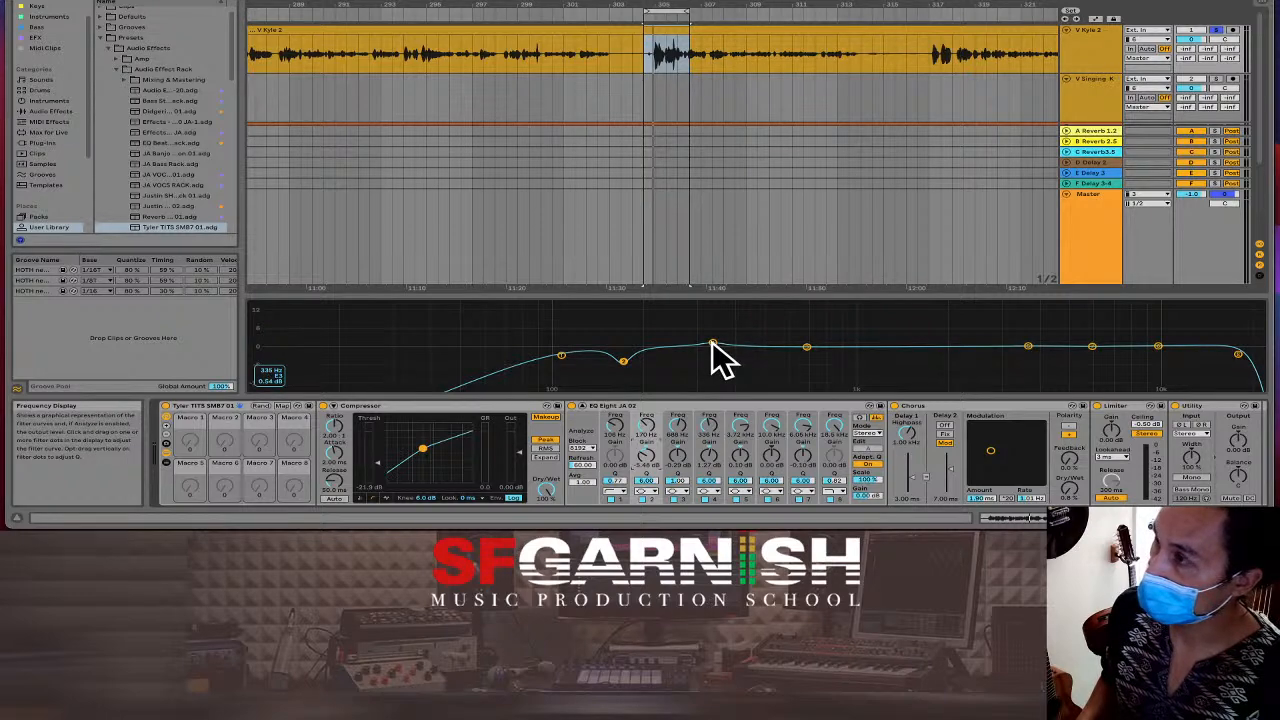
During playback, move band 4 to about 320 Hz and band 3 to around 889 Hz.
{"action": "key", "text": "space"}
{"action": "left_click_drag", "start_coordinate": [712, 345], "coordinate": [719, 343]}
{"action": "mouse_move", "coordinate": [807, 347]}
{"action": "left_mouse_down"}
{"action": "mouse_move", "coordinate": [834, 348]}
{"action": "mouse_move", "coordinate": [801, 347]}
{"action": "mouse_move", "coordinate": [812, 346]}
{"action": "left_mouse_up"}
{"action": "key", "text": "space"}
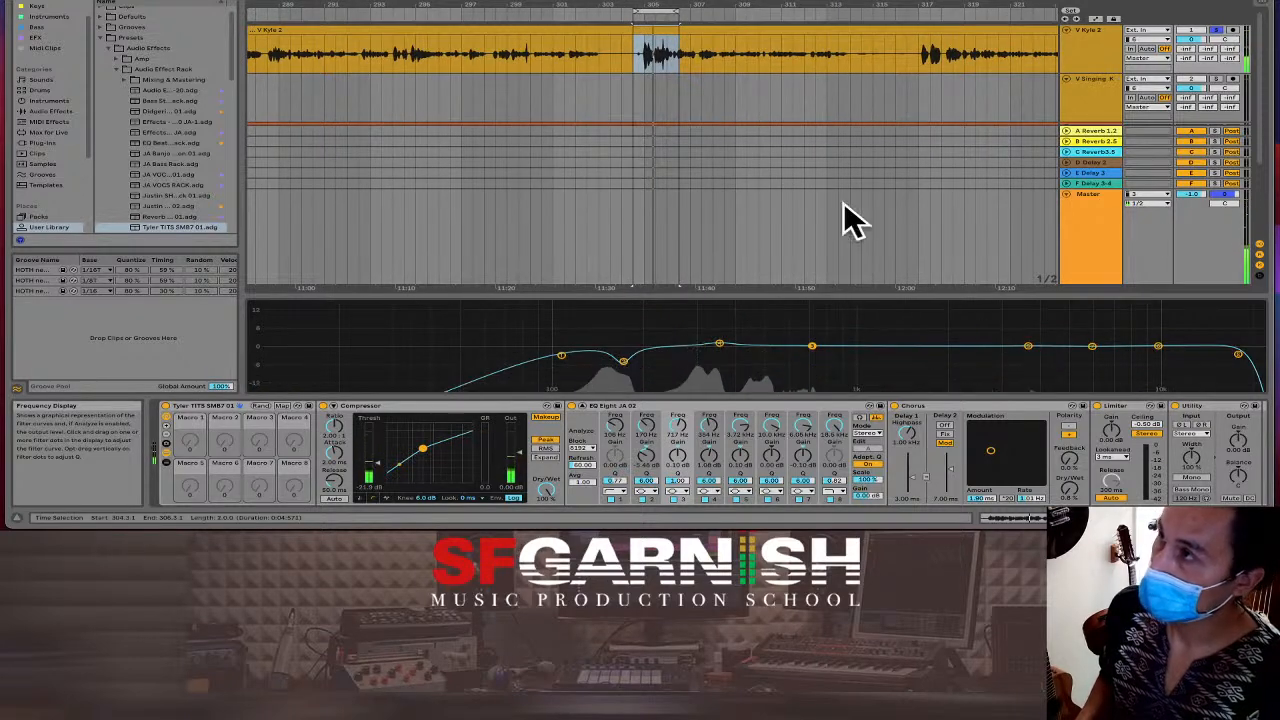
Move the playback start point later in the reference clip, to bar 322.
{"action": "left_click", "coordinate": [965, 102]}
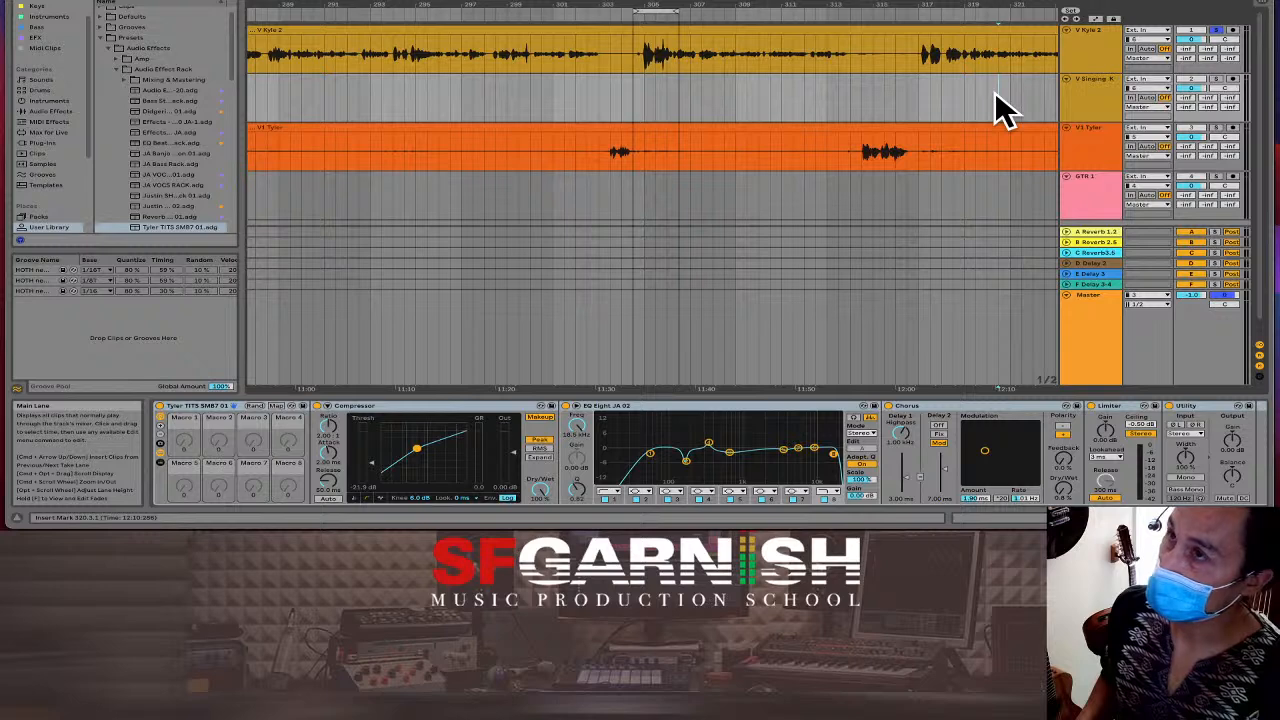
{"action": "scroll", "coordinate": [994, 109], "scroll_direction": "right", "scroll_amount": 10}
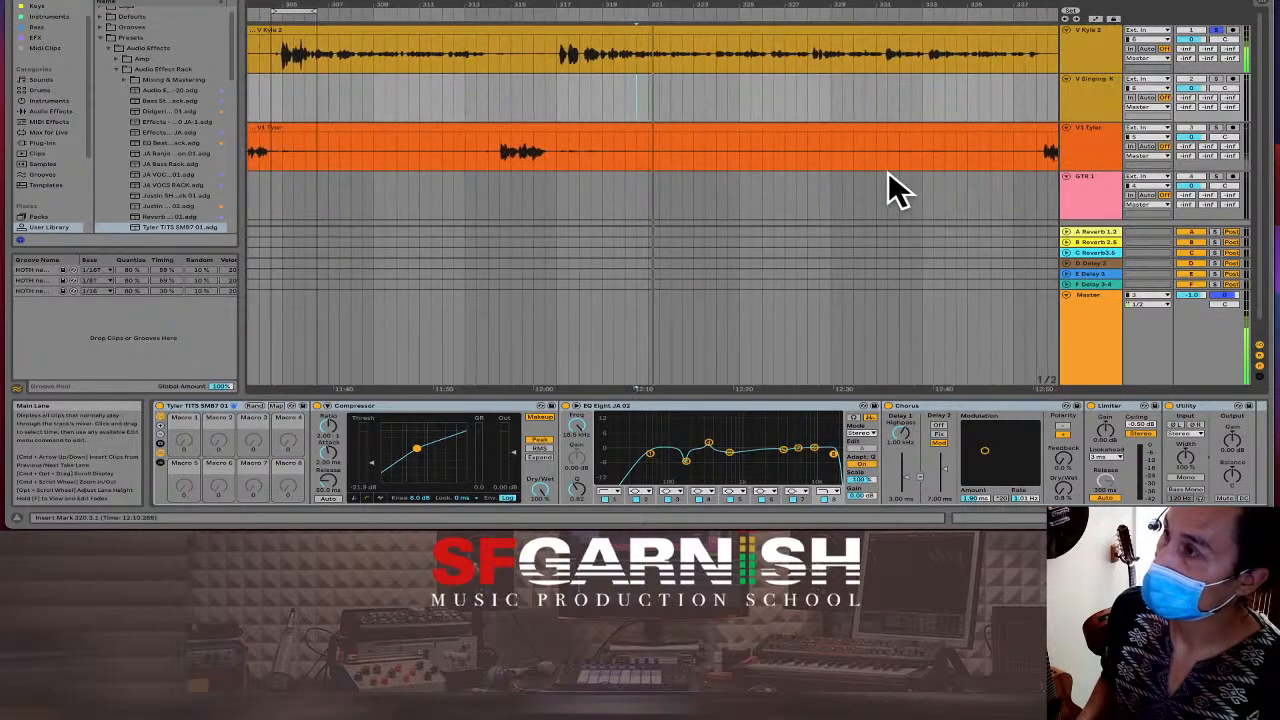
{"action": "left_click", "coordinate": [889, 53]}
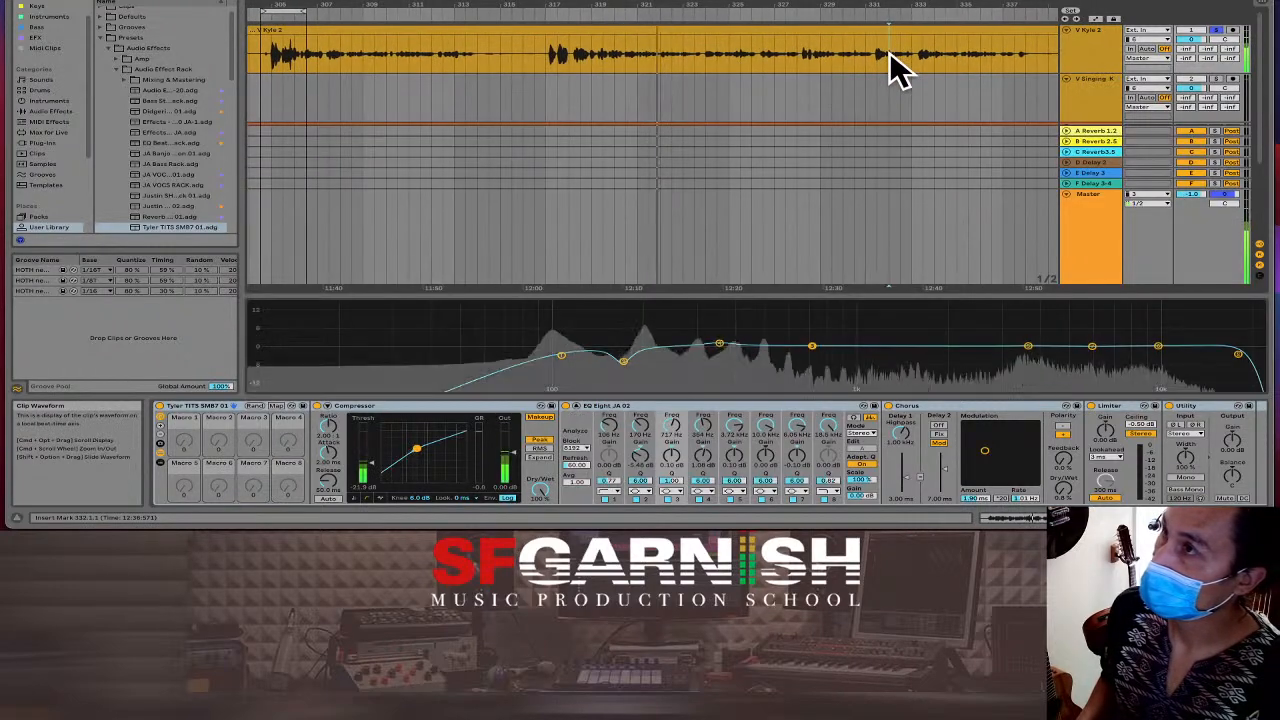
{"action": "left_click", "coordinate": [671, 62]}
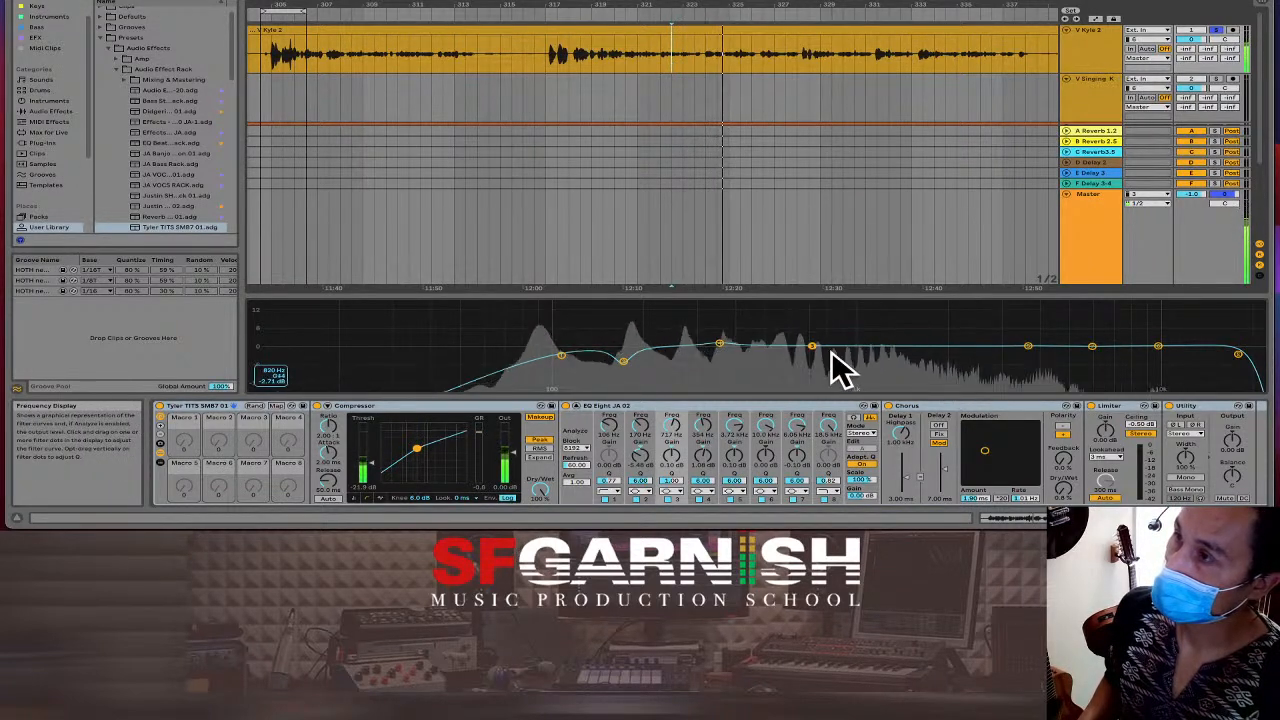
Try band 4 higher with a sharp boost near 438 Hz, then return its gain to 0 dB.
{"action": "left_click_drag", "start_coordinate": [811, 347], "coordinate": [887, 339]}
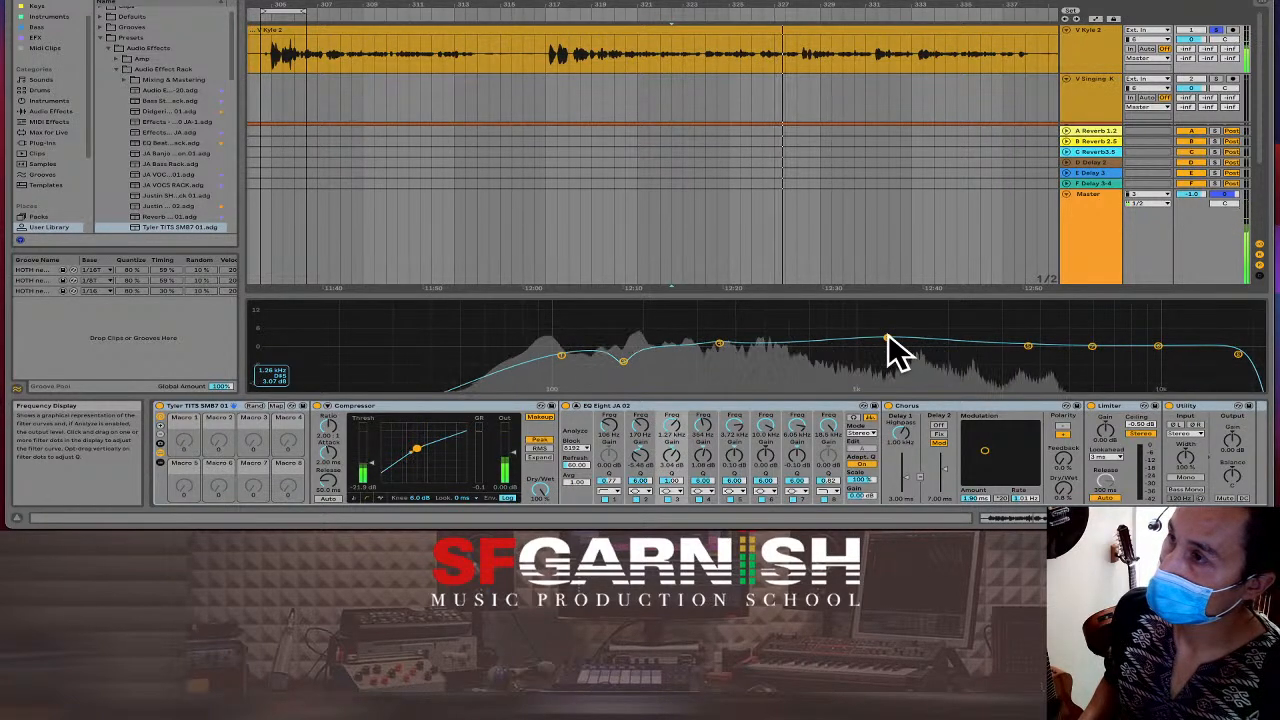
{"action": "left_click_drag", "start_coordinate": [888, 336], "coordinate": [824, 345]}
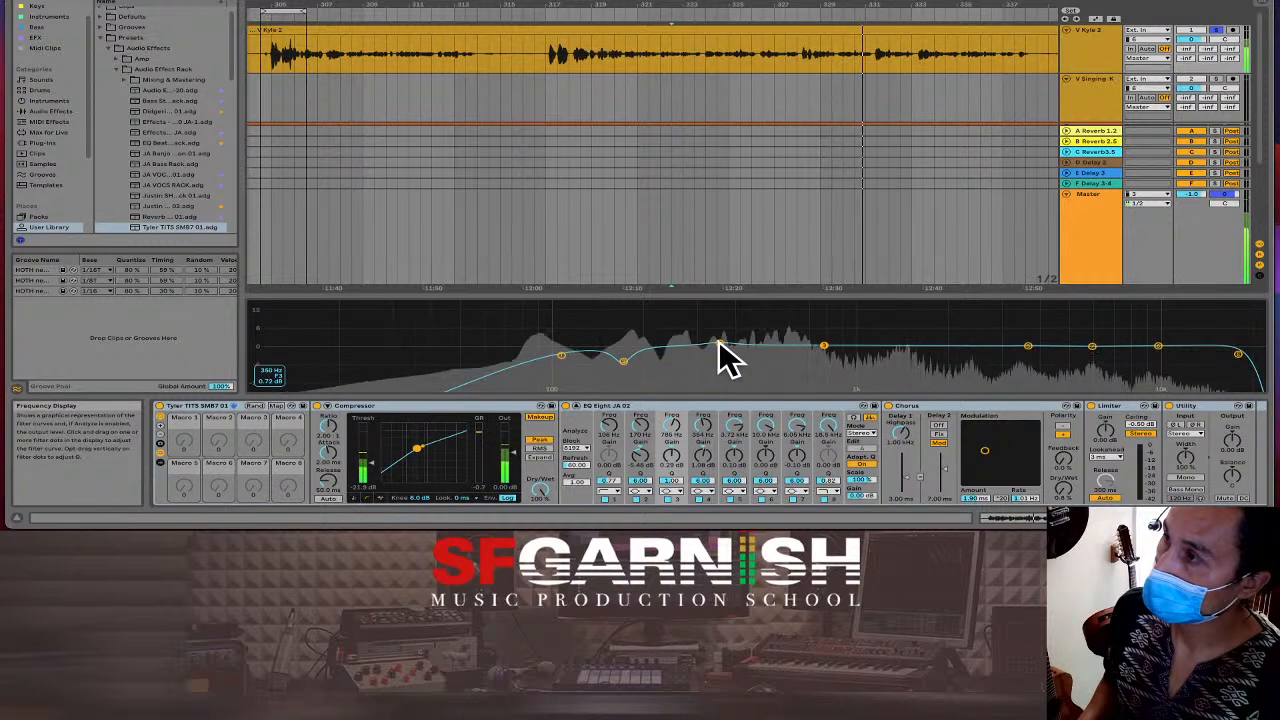
{"action": "left_click_drag", "start_coordinate": [718, 345], "coordinate": [748, 308]}
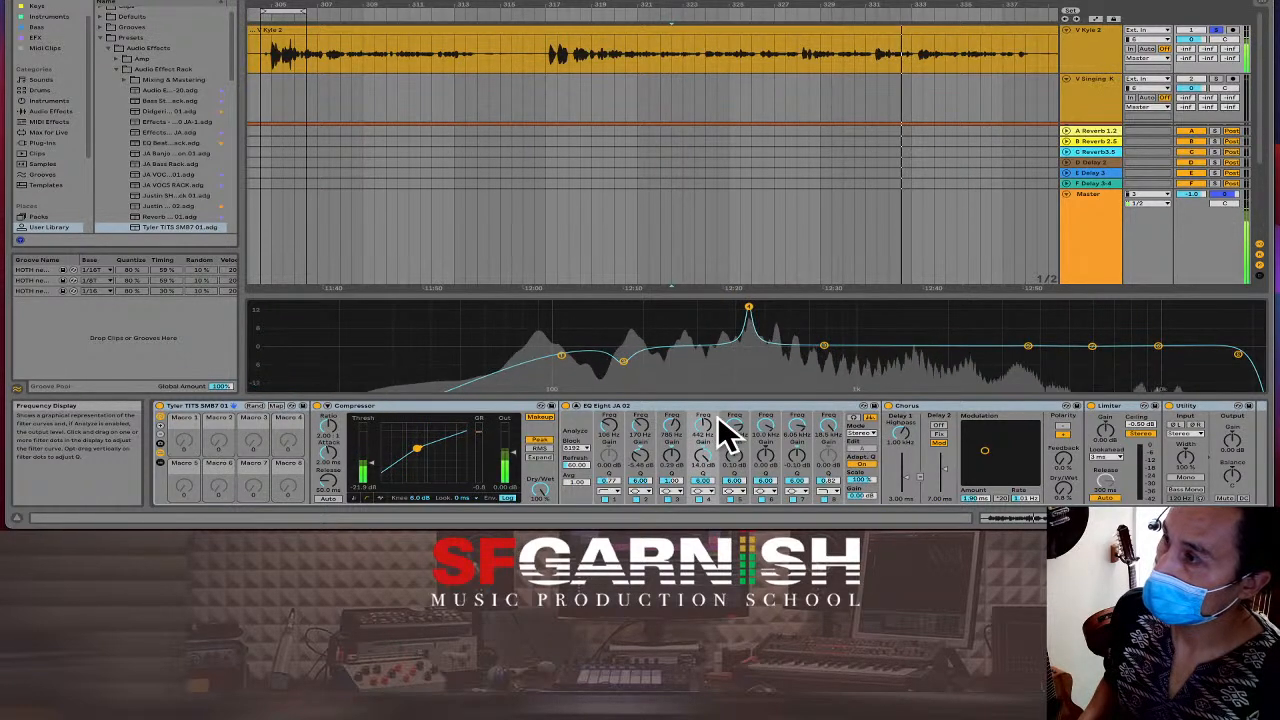
{"action": "left_click_drag", "start_coordinate": [698, 457], "coordinate": [698, 545]}
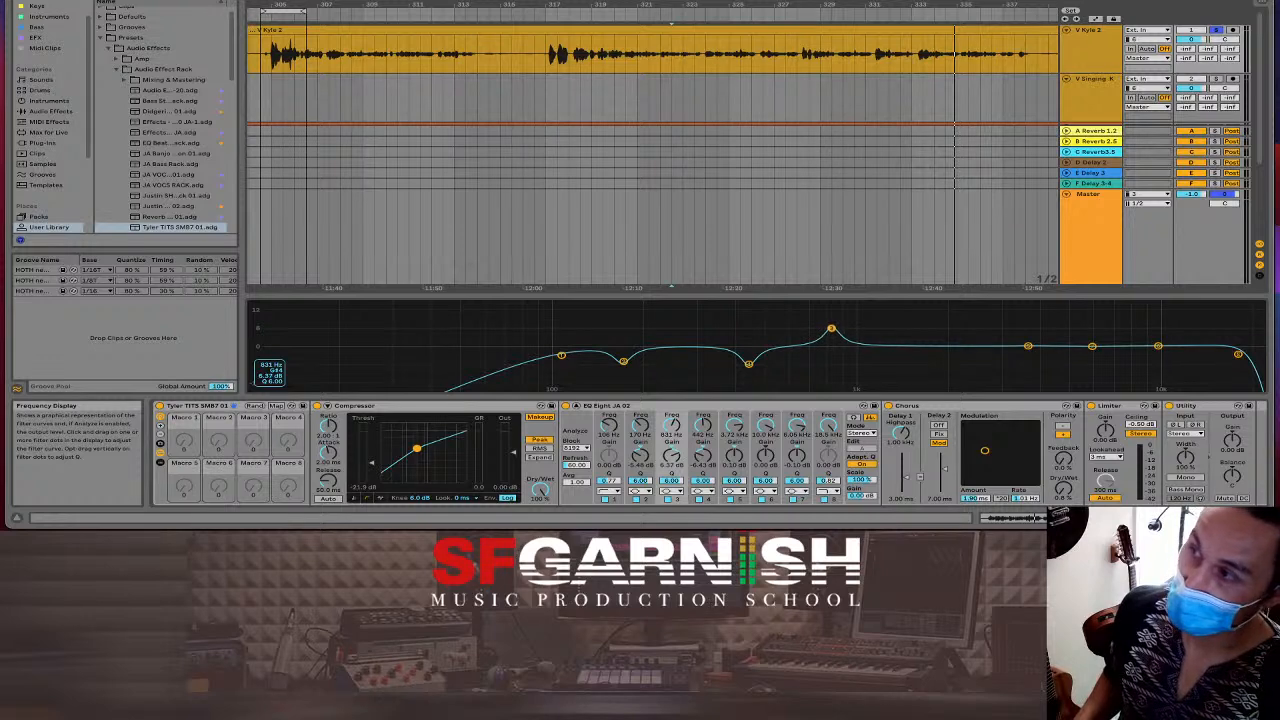
Move band 3 down to about 313 Hz with Q 9.00 and nudge band 5 to 3.88 kHz.
{"action": "key", "text": "space"}
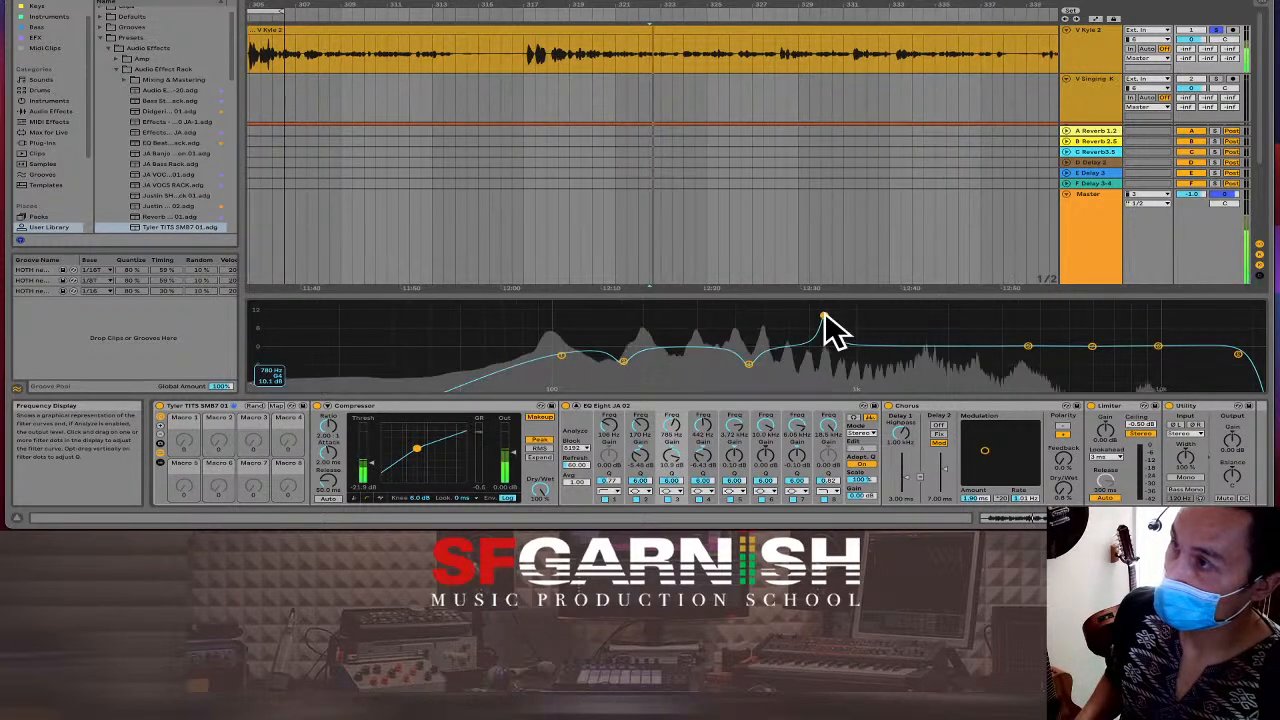
{"action": "left_click_drag", "start_coordinate": [822, 318], "coordinate": [690, 304]}
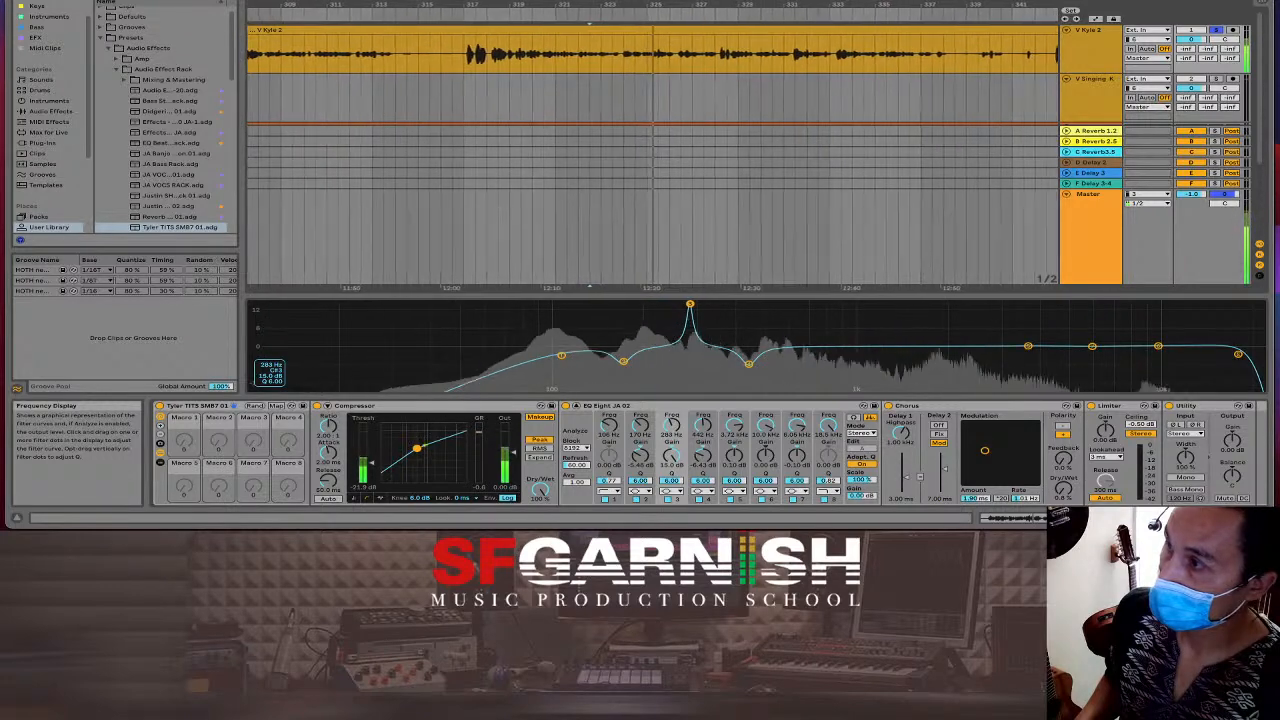
{"action": "key", "text": "space"}
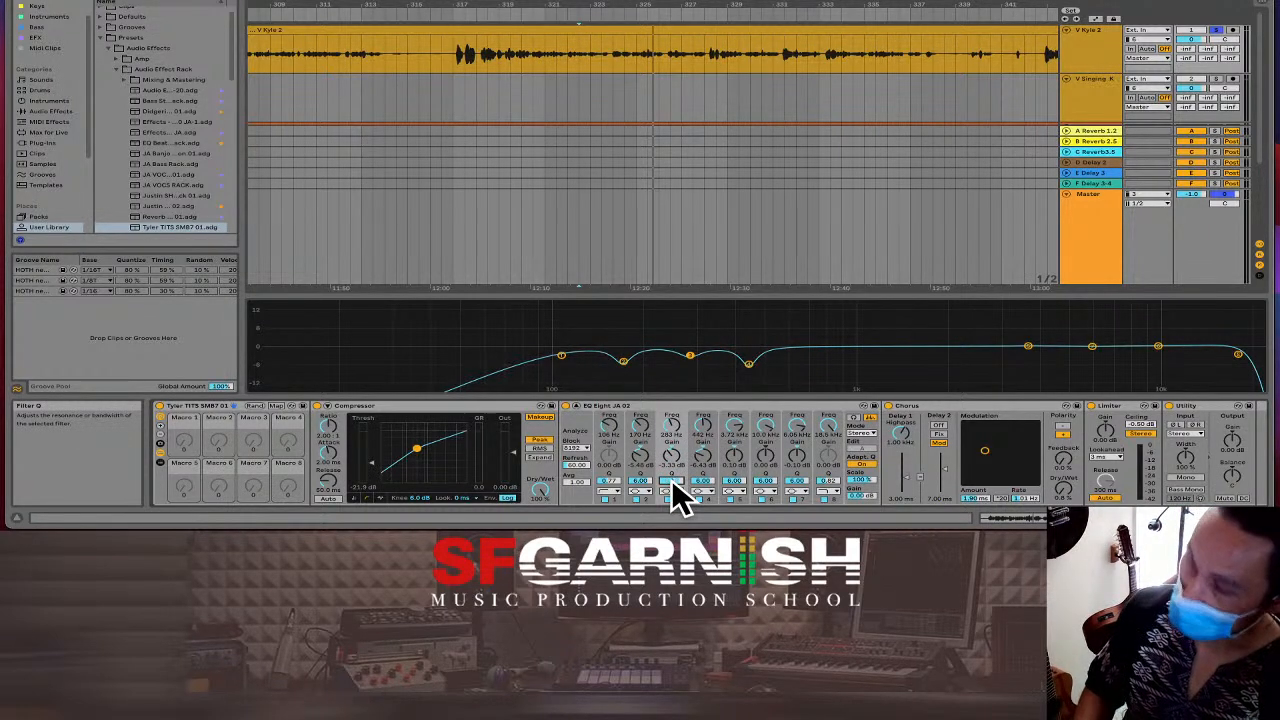
{"action": "key", "text": "Return"}
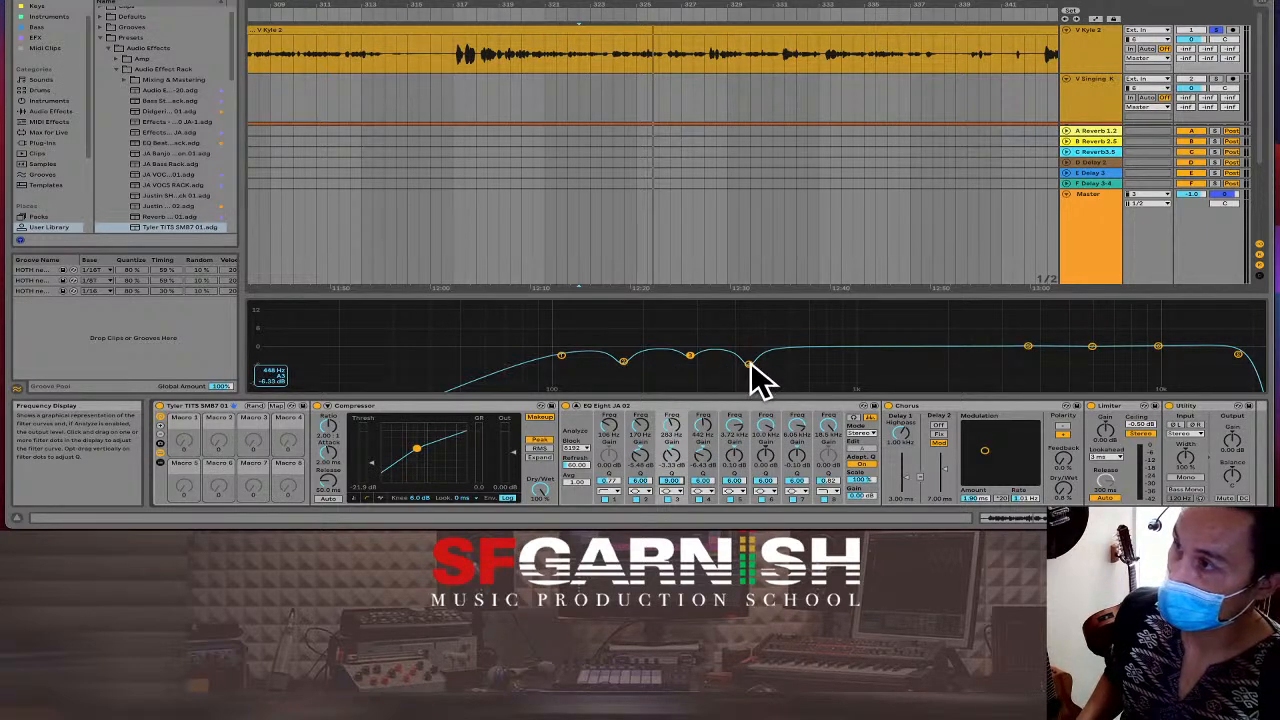
{"action": "left_click_drag", "start_coordinate": [750, 364], "coordinate": [749, 362]}
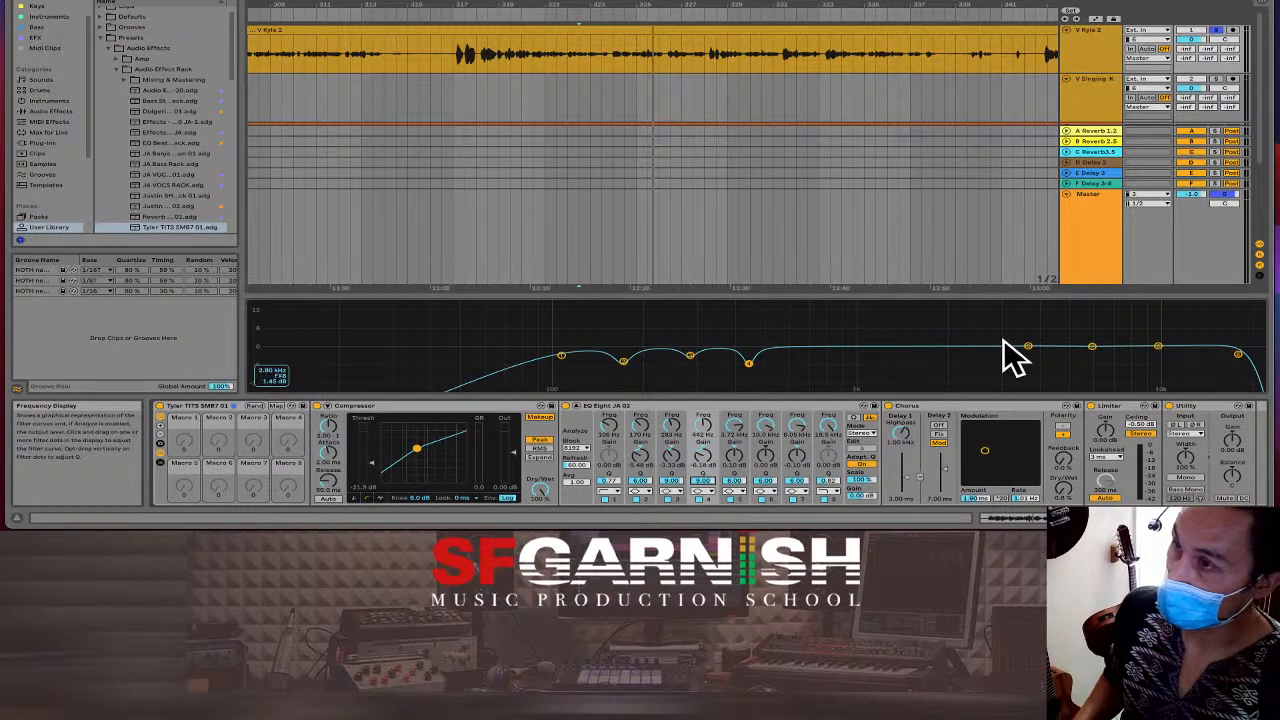
{"action": "left_click_drag", "start_coordinate": [1028, 347], "coordinate": [1026, 345]}
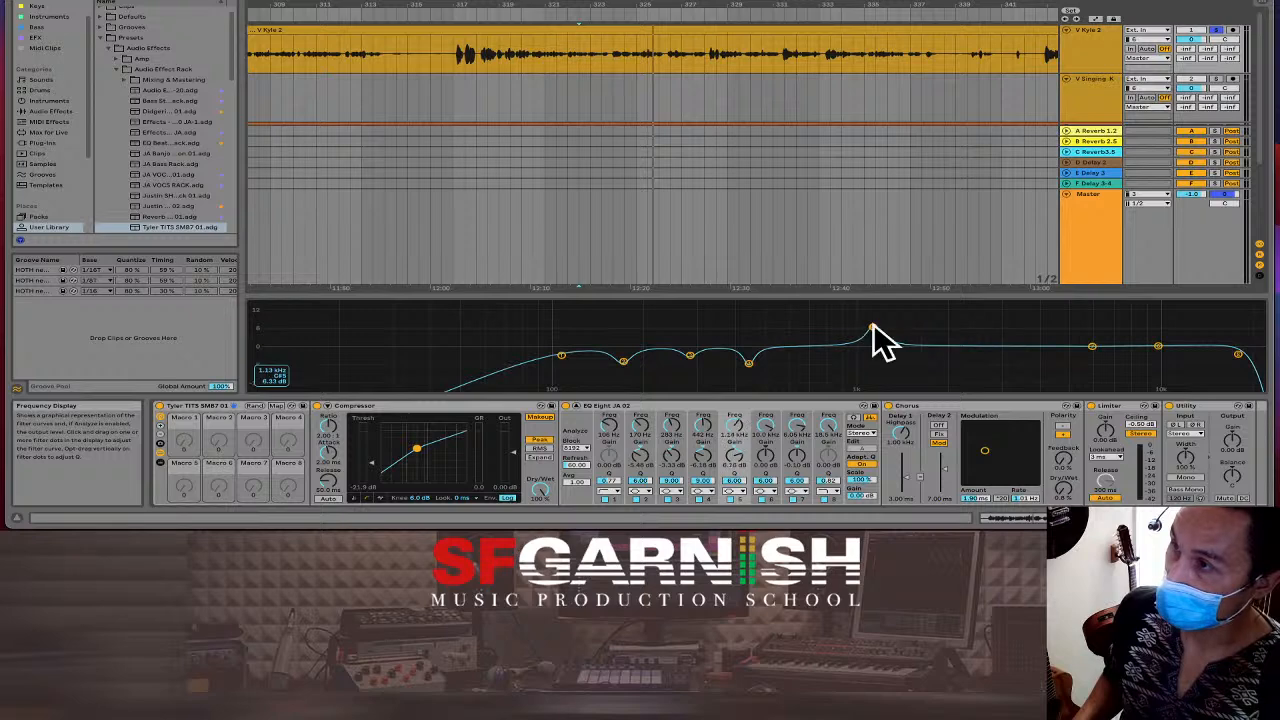
Lower band 6 to about 853 Hz and set band 5's Q to 3.00 while auditioning.
{"action": "key", "text": "space"}
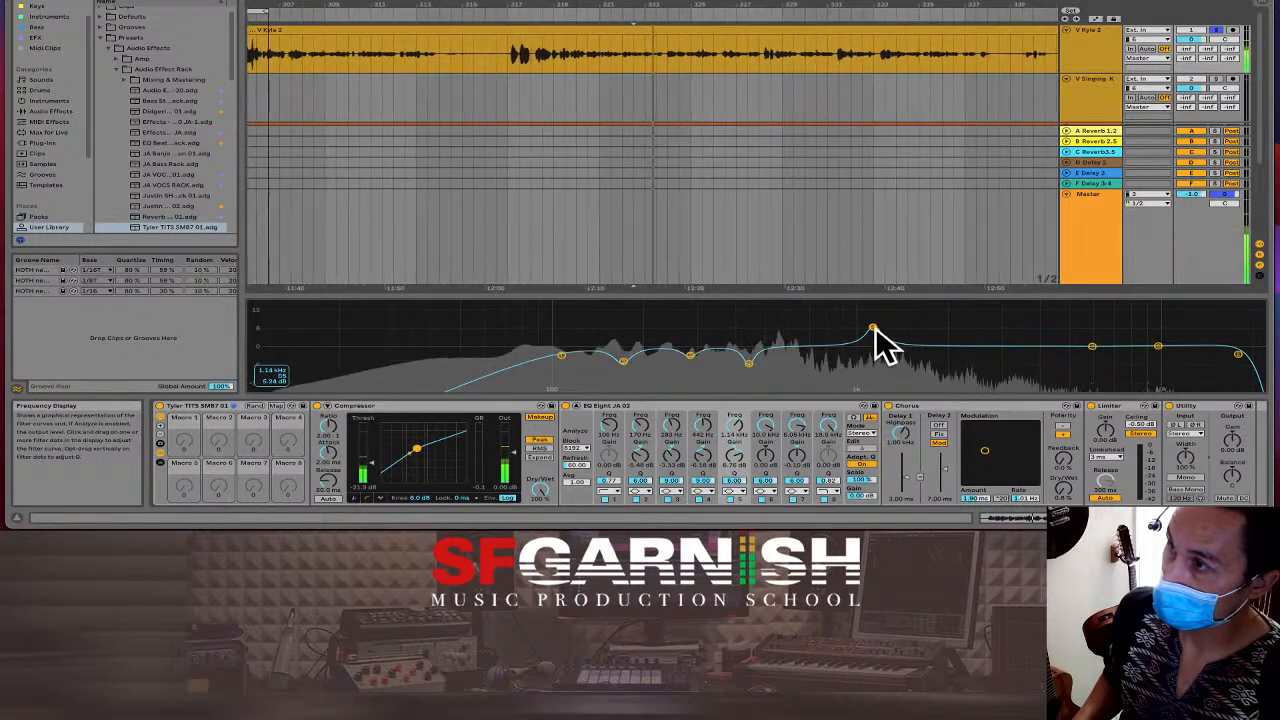
{"action": "left_click_drag", "start_coordinate": [873, 329], "coordinate": [1015, 339]}
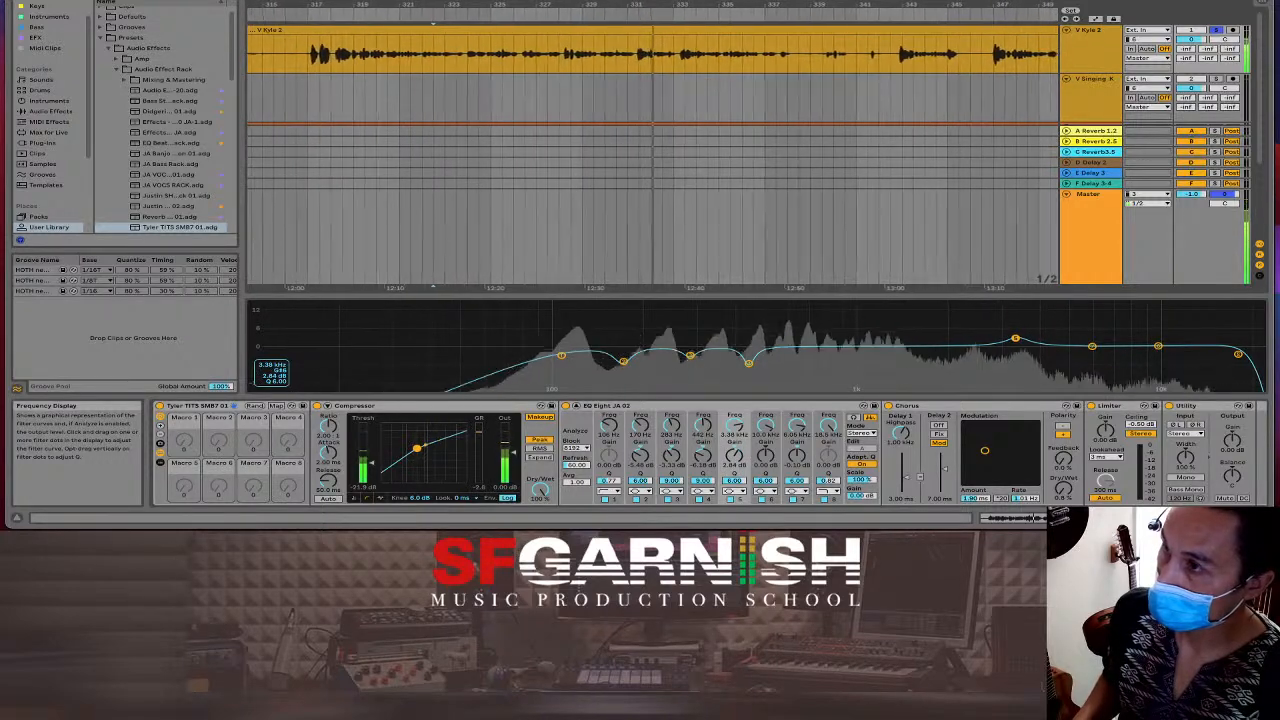
{"action": "left_click_drag", "start_coordinate": [1015, 338], "coordinate": [1016, 339]}
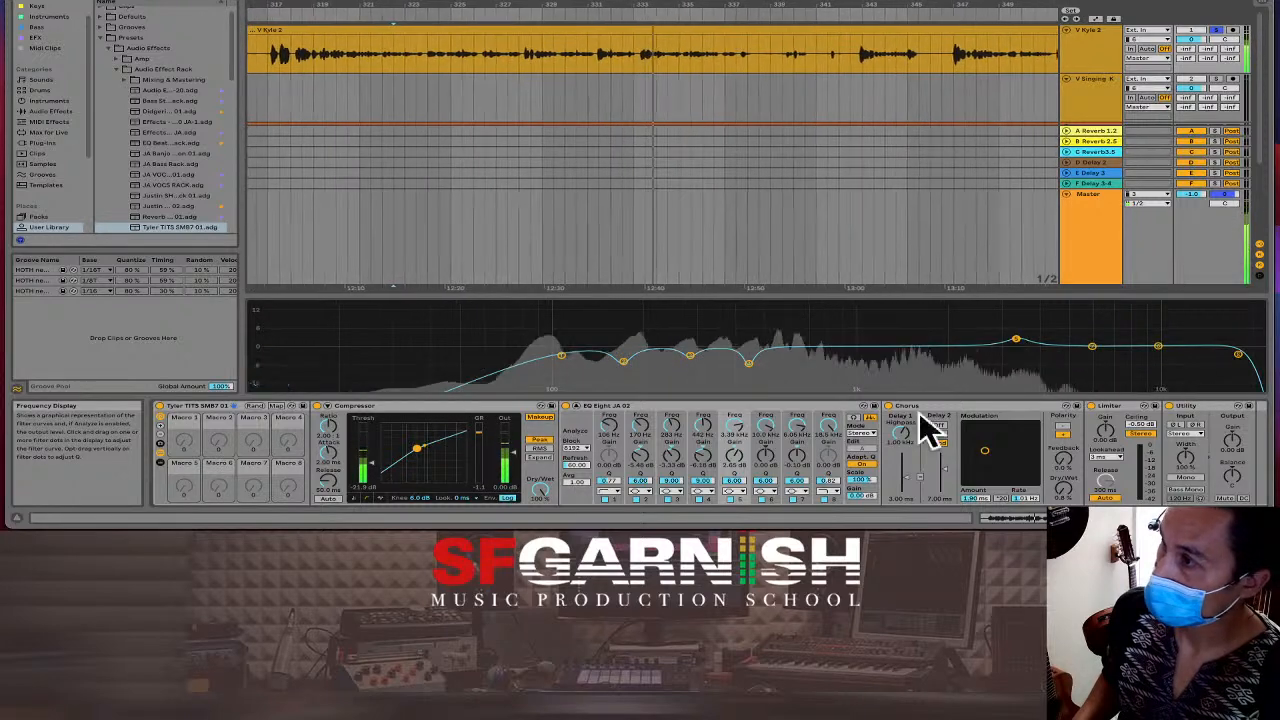
{"action": "left_click", "coordinate": [735, 481]}
{"action": "type", "text": "3"}
{"action": "key", "text": "Return"}
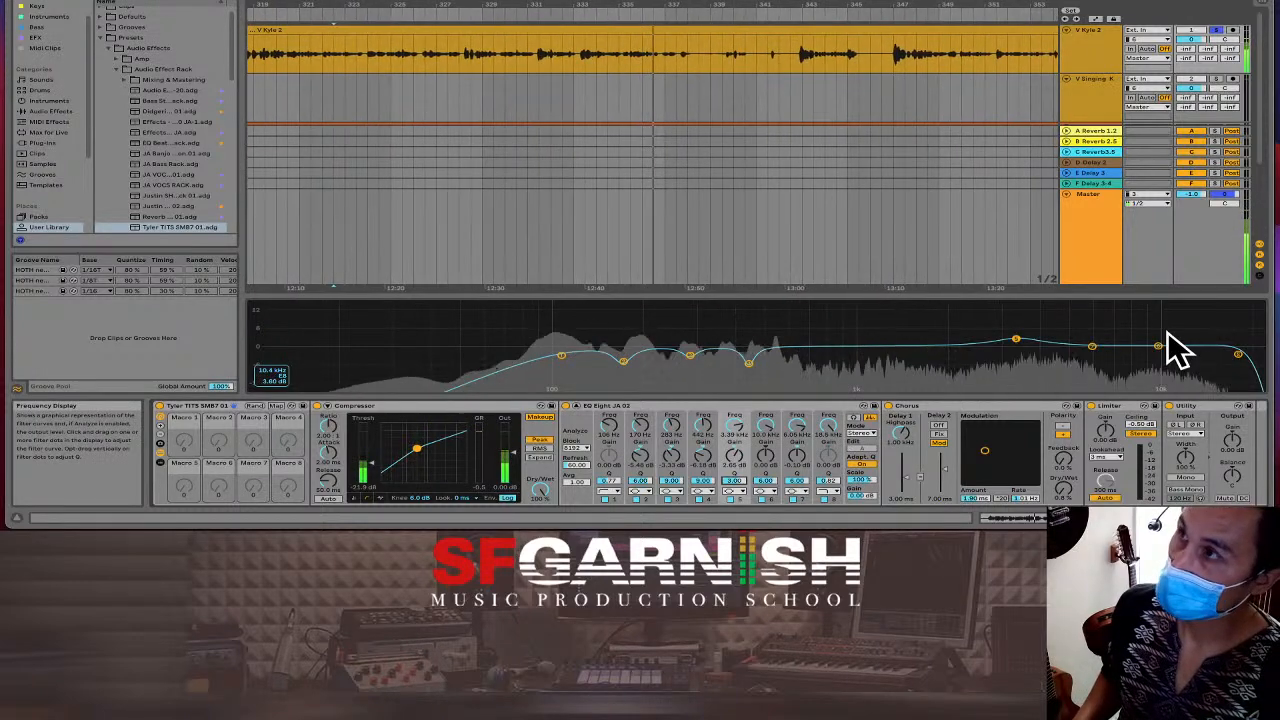
{"action": "key", "text": "space"}
Set the playback start on the reference vocal at bar 333 and play it through the EQ.
{"action": "left_click", "coordinate": [699, 88]}
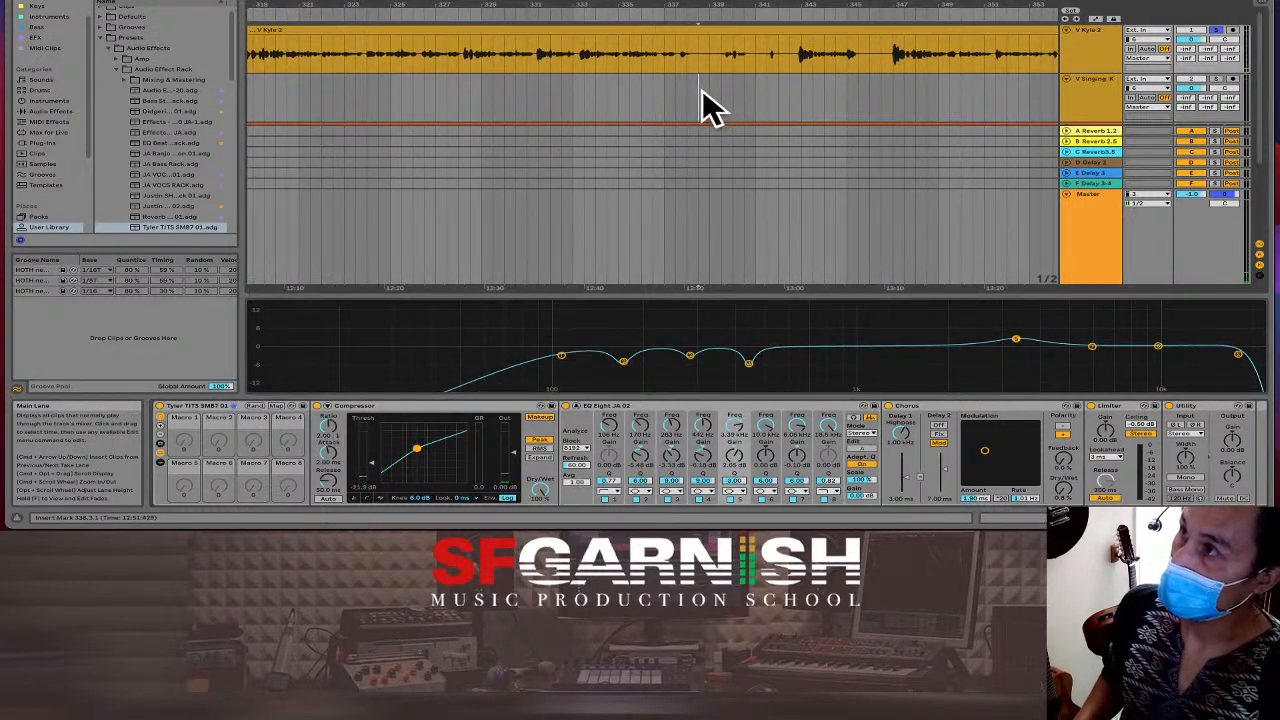
{"action": "left_click", "coordinate": [635, 56]}
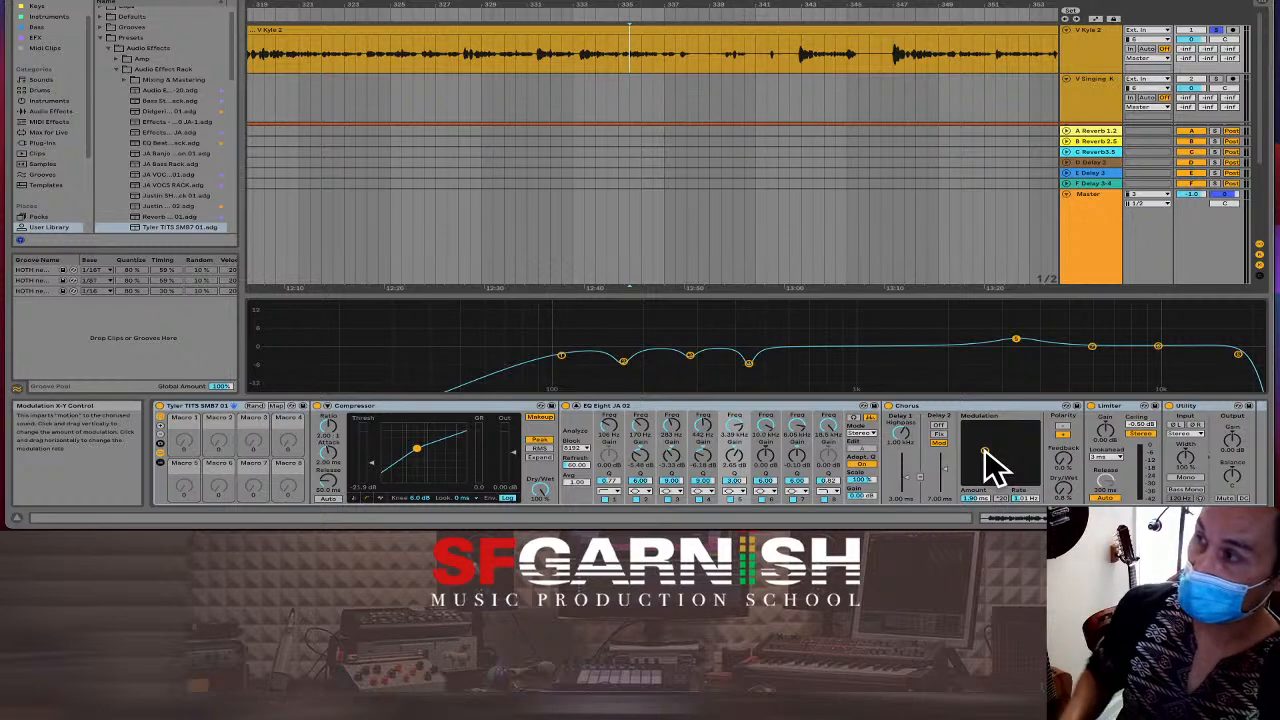
{"action": "left_click", "coordinate": [586, 91]}
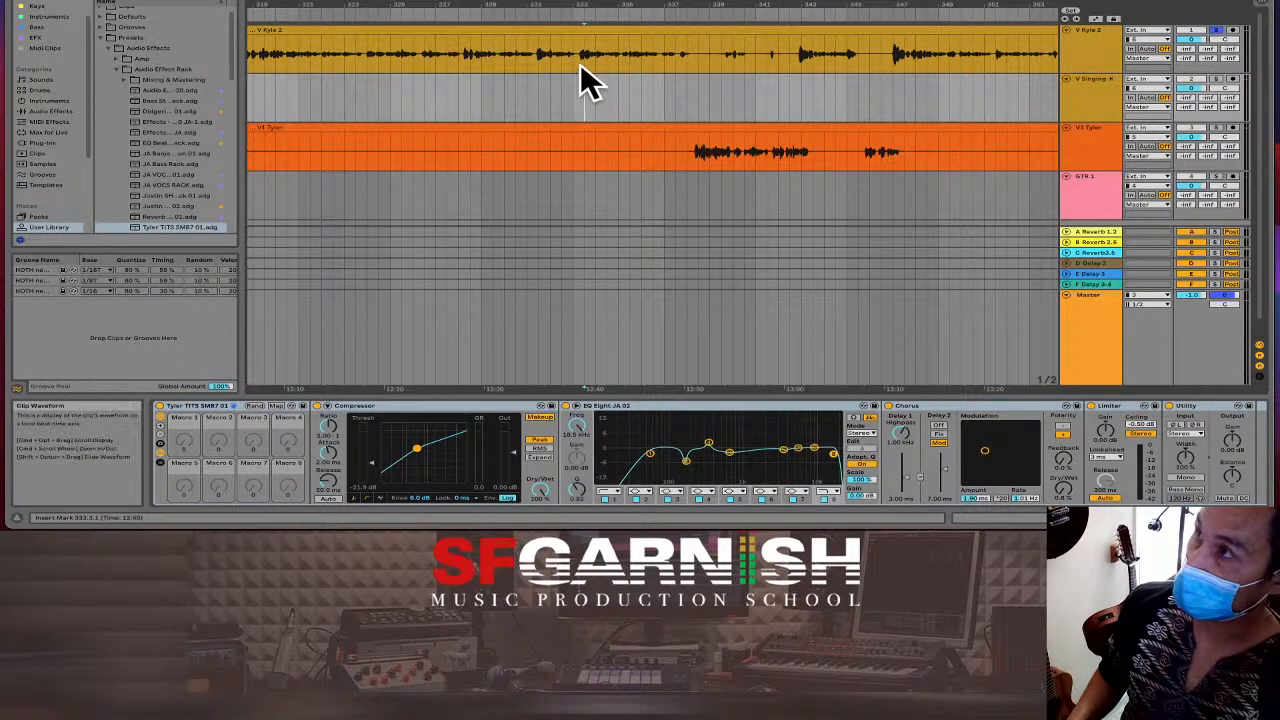
{"action": "left_click", "coordinate": [583, 62]}
{"action": "key", "text": "space"}
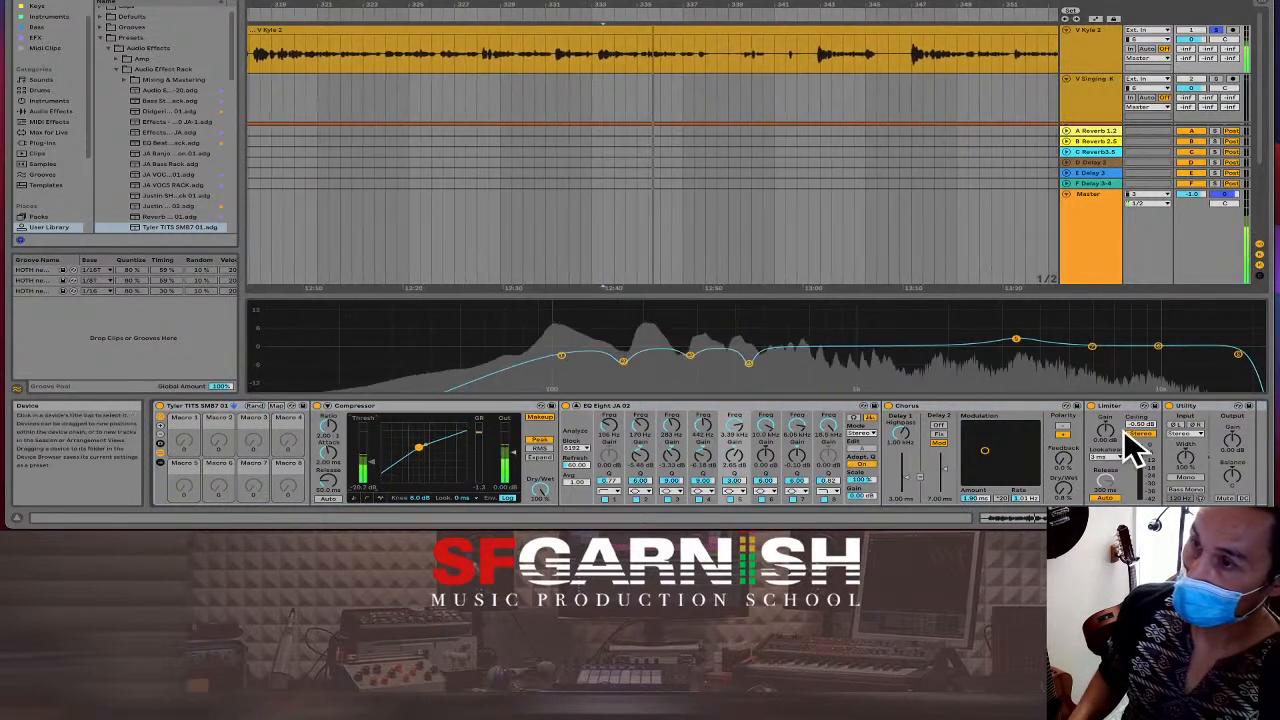
Raise the V Kyle 2 limiter's gain to about 2.80 dB and stop playback.
{"action": "left_click_drag", "start_coordinate": [1108, 449], "coordinate": [1108, 446]}
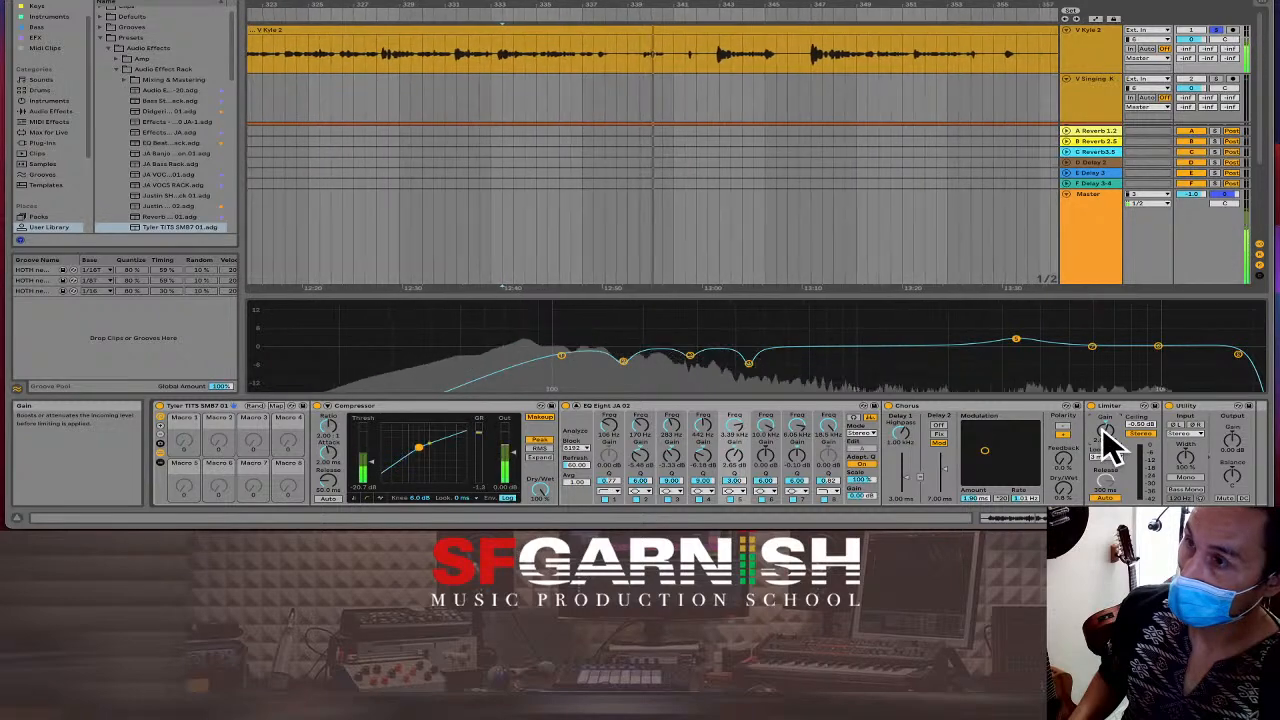
{"action": "key", "text": "space"}
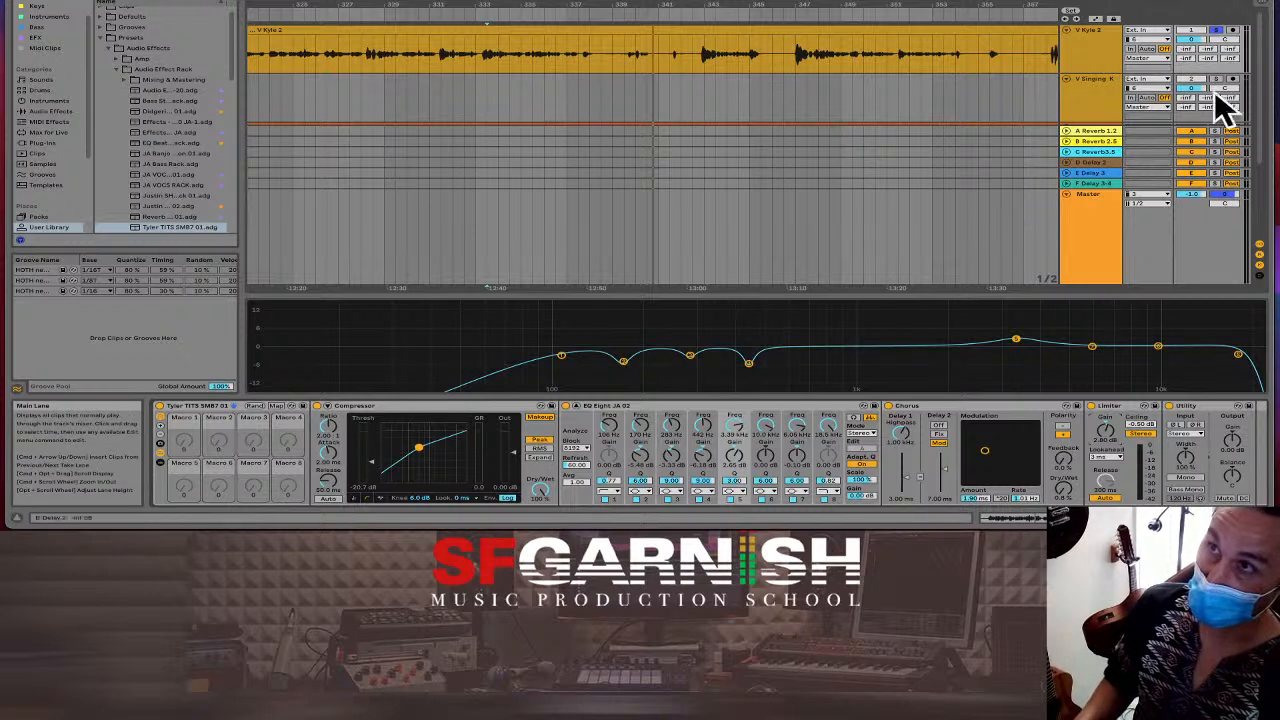
Unsolo V Kyle 2, zoom out, and set the playback start to bar 177.
{"action": "left_click", "coordinate": [1217, 31]}
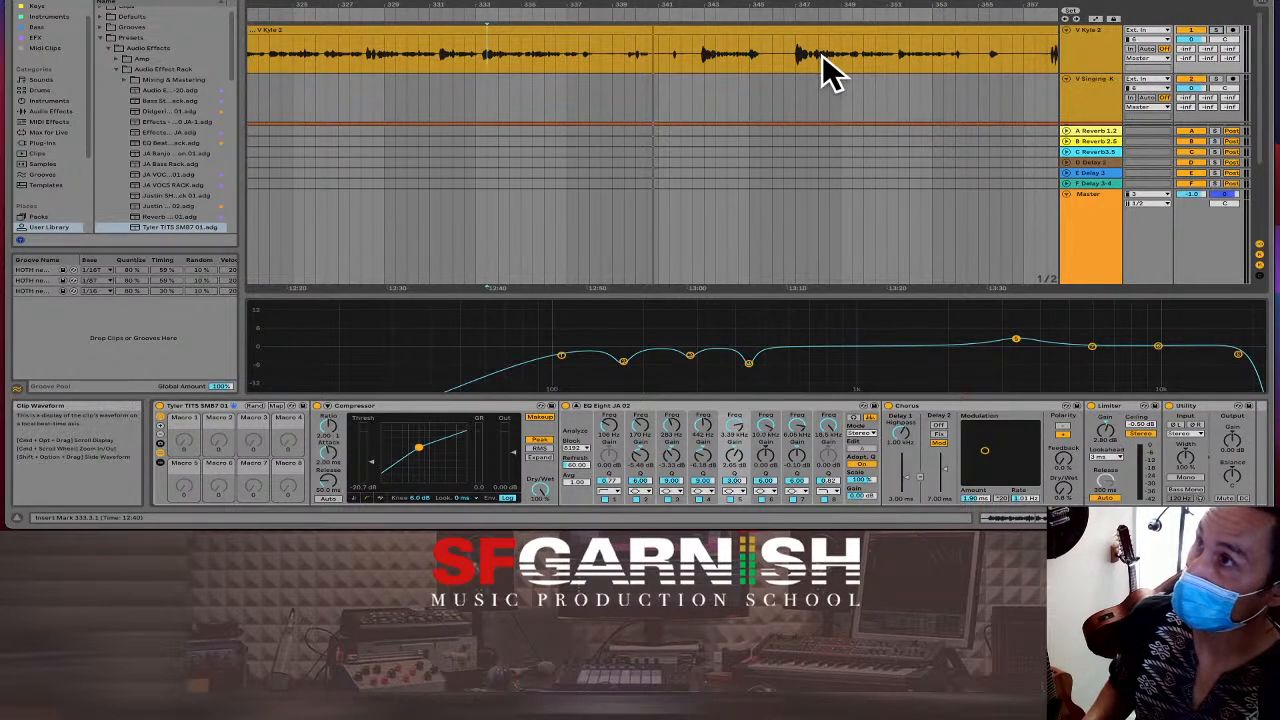
{"action": "scroll", "coordinate": [823, 56], "scroll_direction": "down", "scroll_amount": 10}
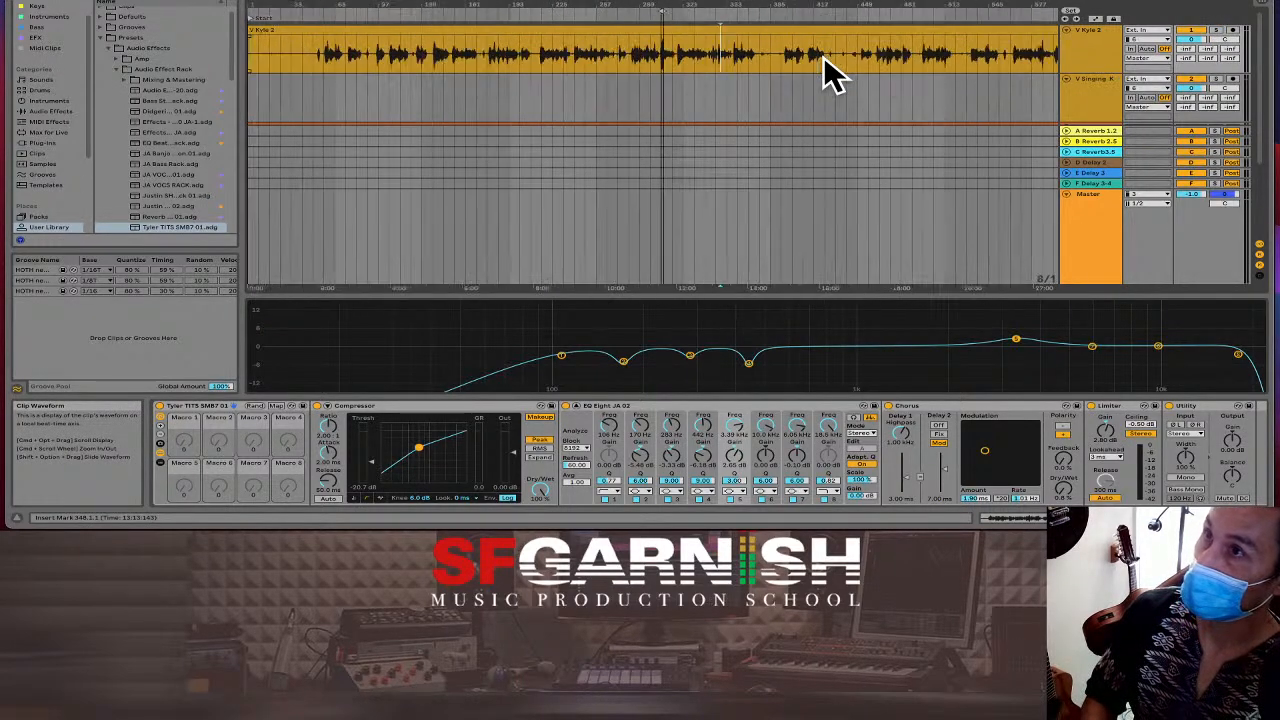
{"action": "scroll", "coordinate": [823, 56], "scroll_direction": "down", "scroll_amount": 3}
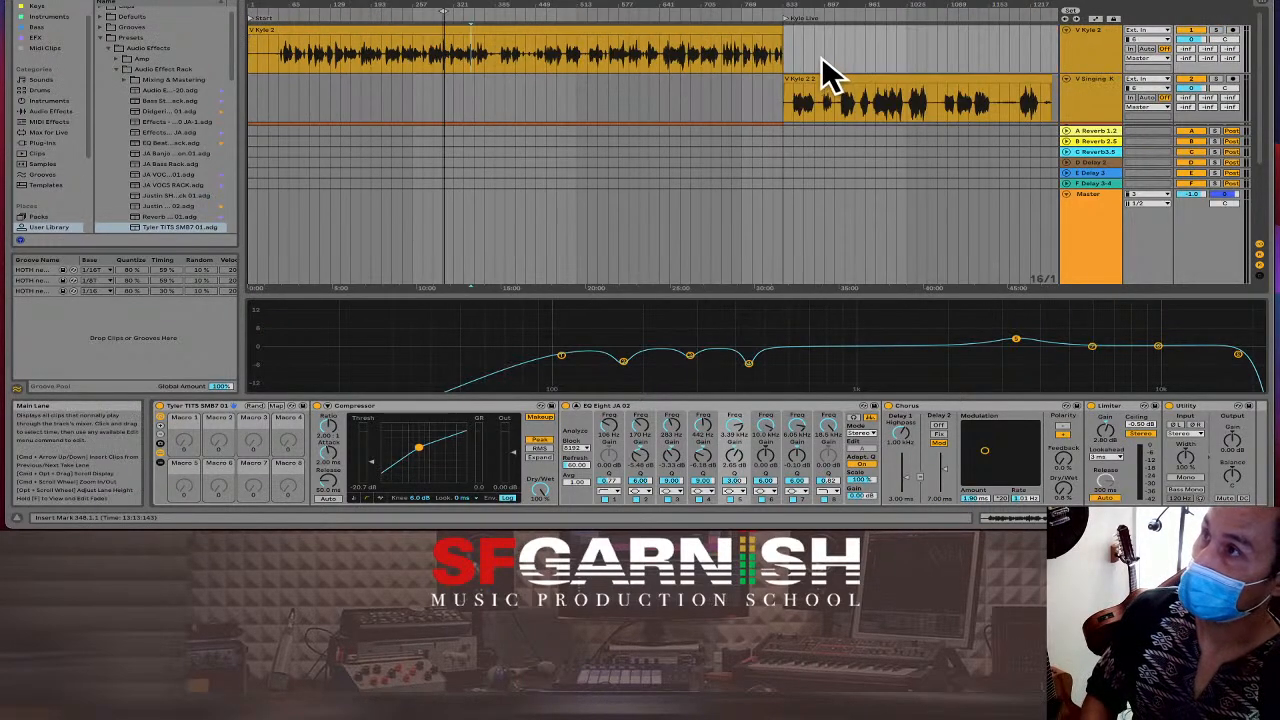
{"action": "left_click", "coordinate": [364, 57]}
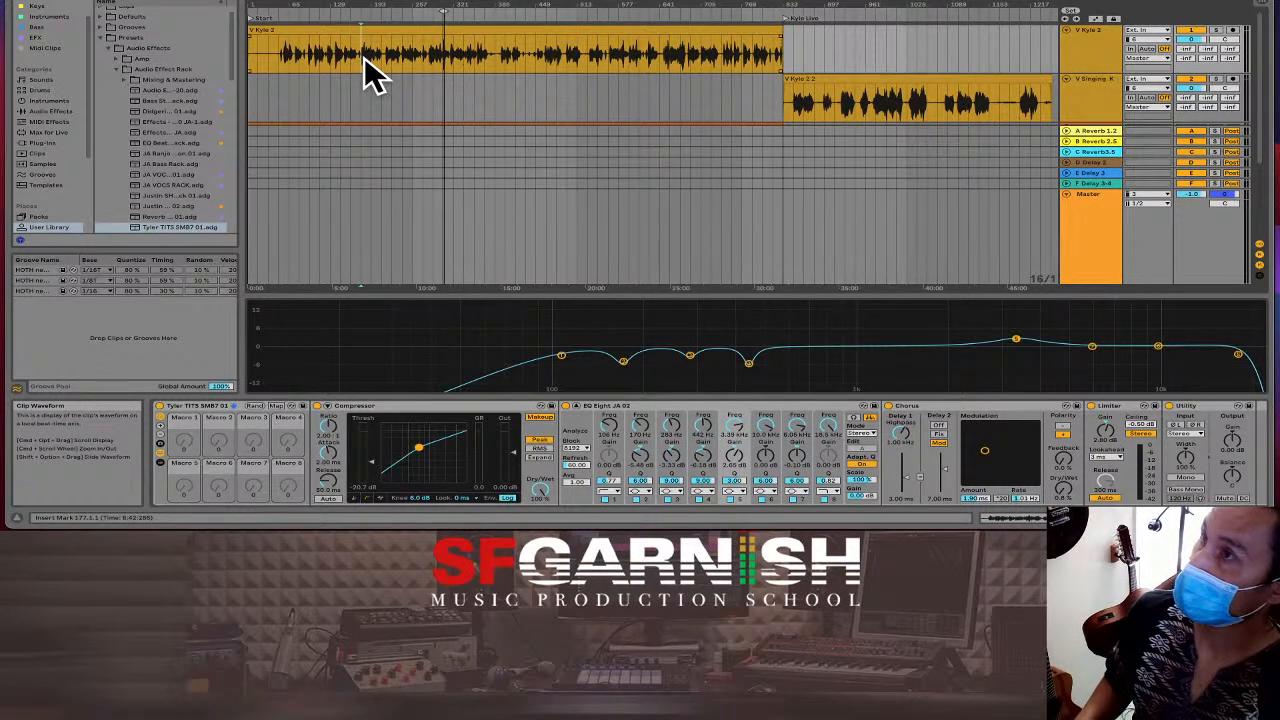
Collapse EQ Eight's enlarged view, play from bar 177, and lower band 1 to about 89 Hz.
{"action": "scroll", "coordinate": [632, 99], "scroll_direction": "down", "scroll_amount": 1}
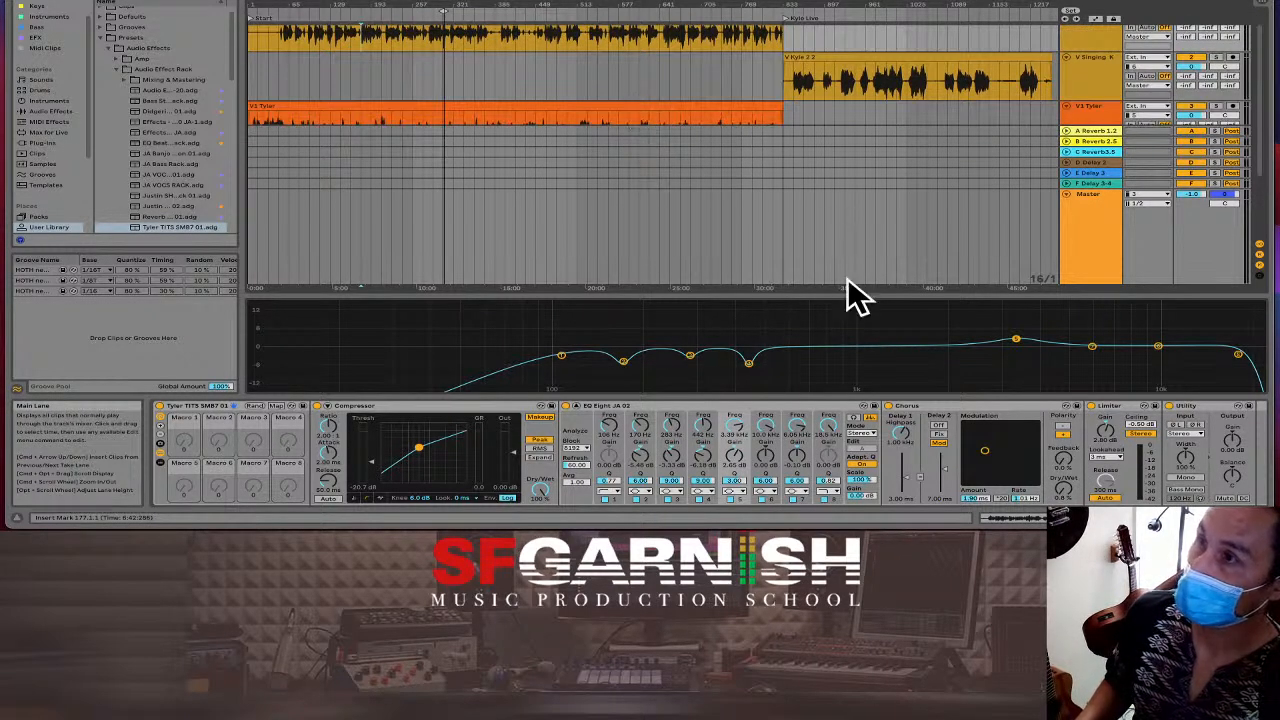
{"action": "left_click", "coordinate": [580, 423]}
{"action": "key", "text": "space"}
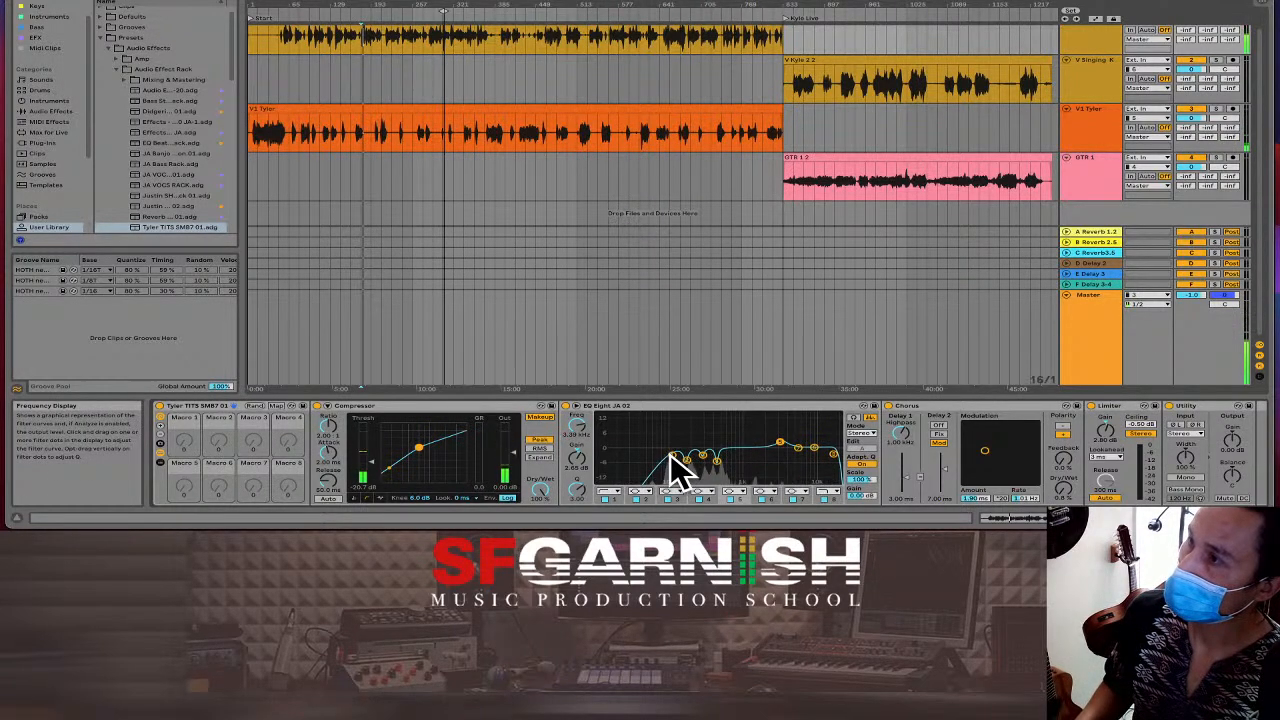
{"action": "left_click_drag", "start_coordinate": [672, 455], "coordinate": [653, 457]}
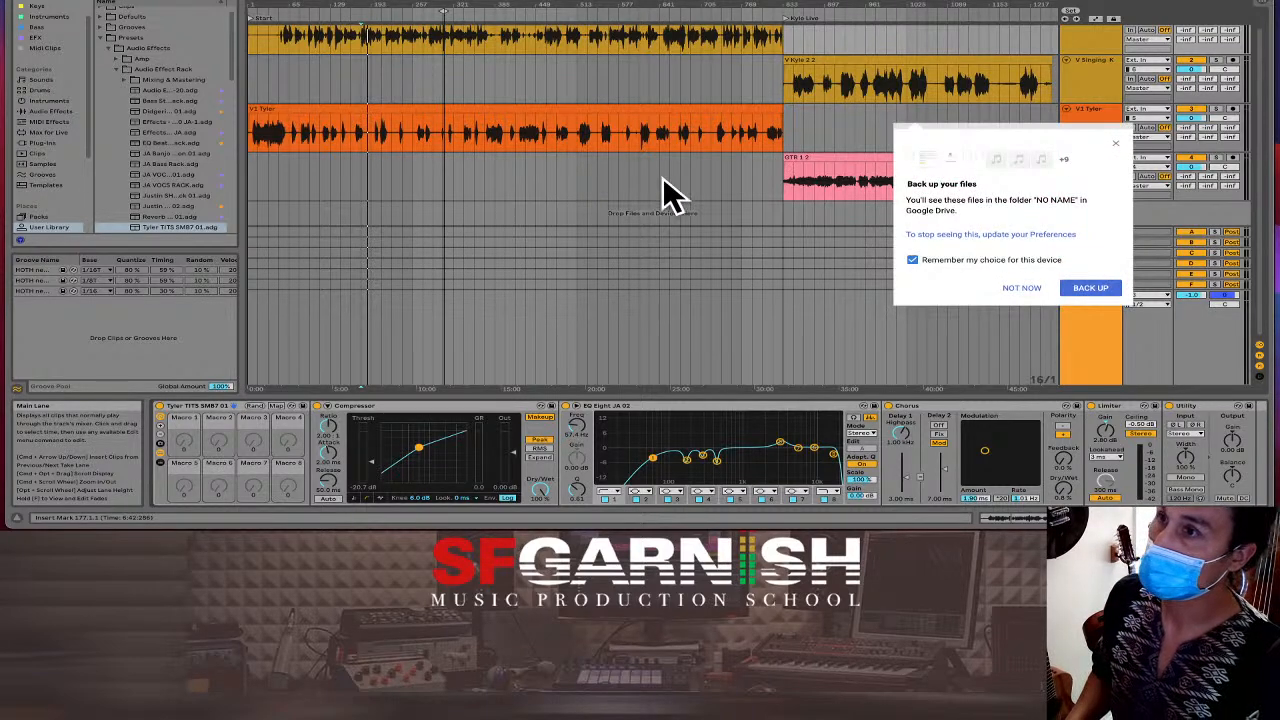
Dismiss the Google Drive backup notice with NOT NOW and bring a Finder Recents window onscreen.
{"action": "left_click", "coordinate": [1010, 287]}
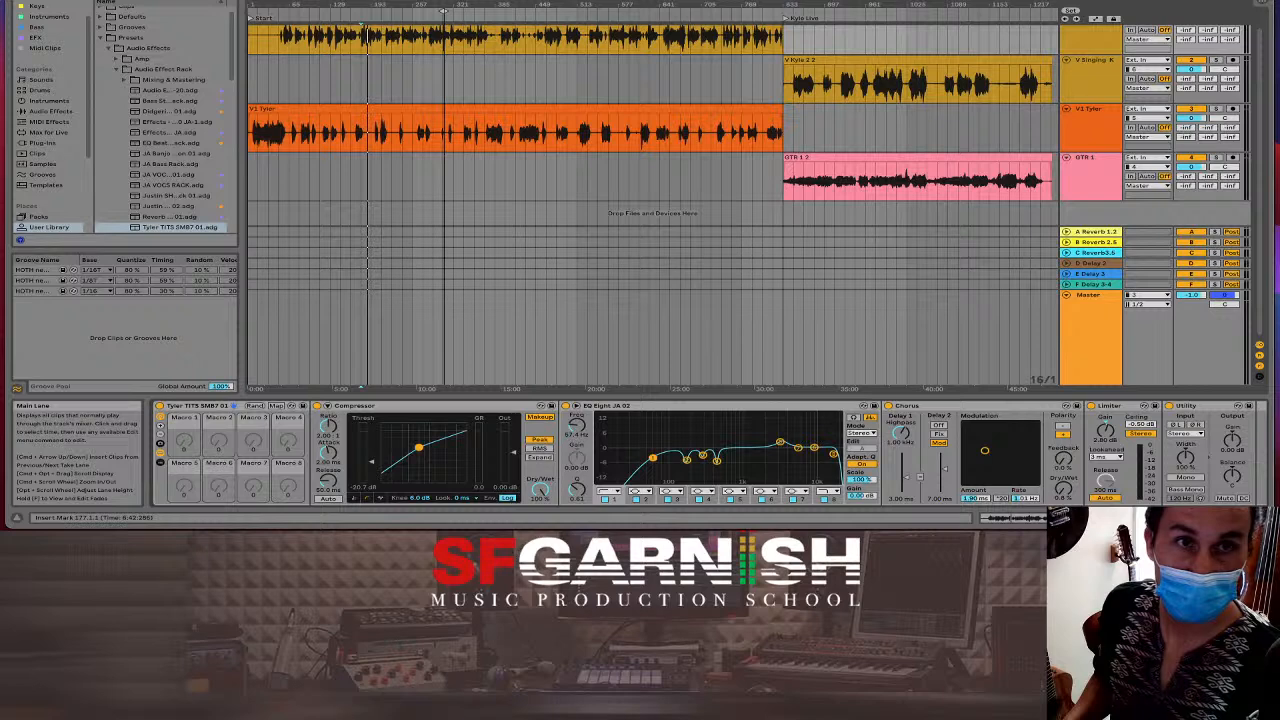
{"action": "left_click_drag", "start_coordinate": [1279, 218], "coordinate": [430, 231]}
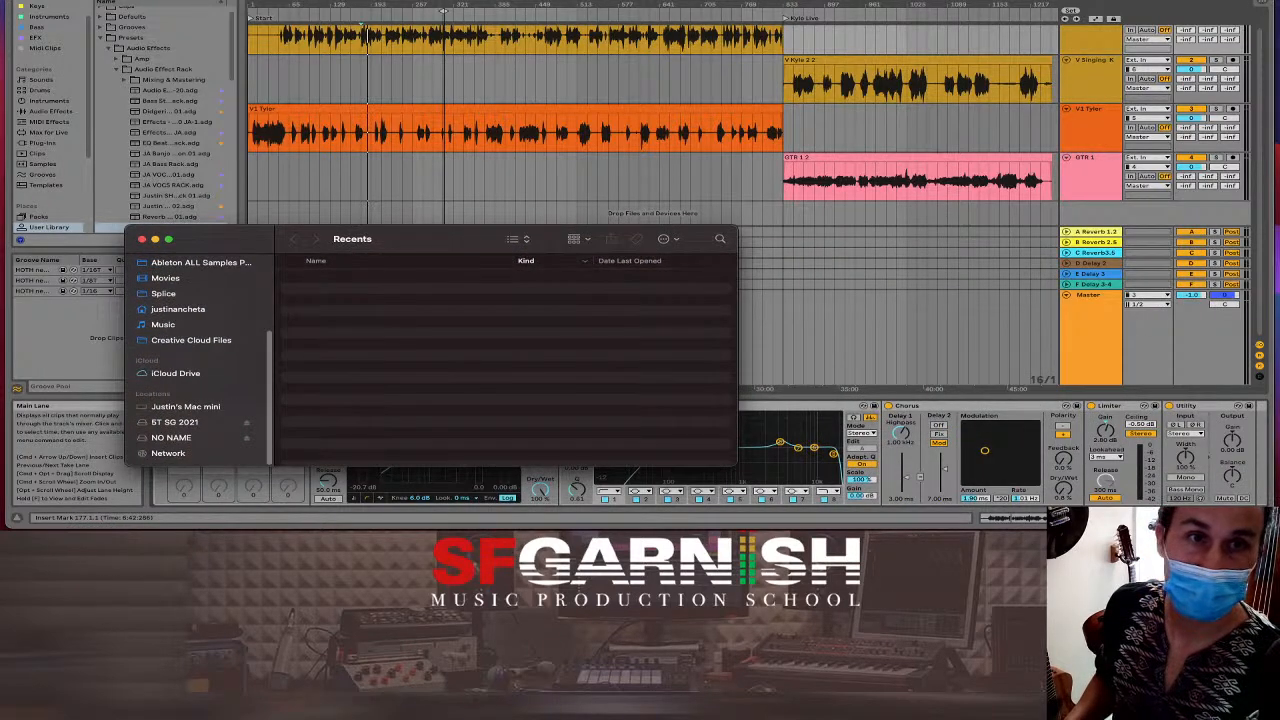
{"action": "left_click_drag", "start_coordinate": [1279, 200], "coordinate": [820, 28]}
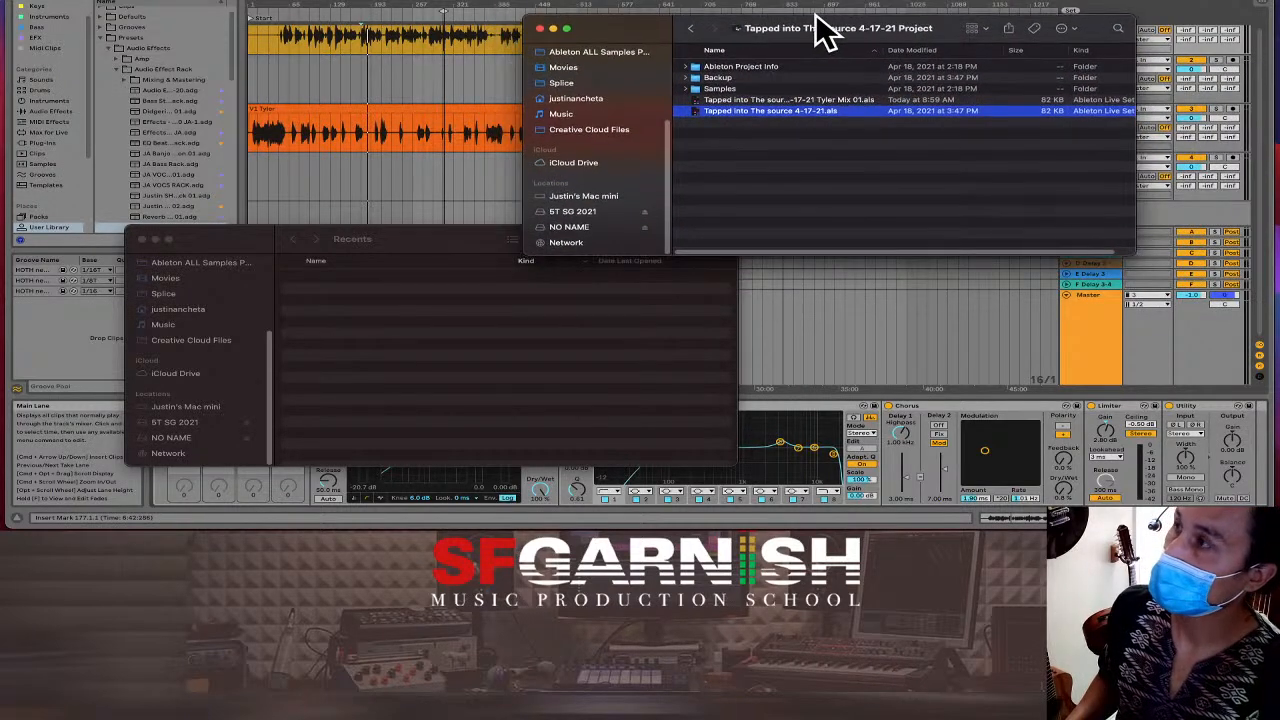
{"action": "left_click_drag", "start_coordinate": [395, 240], "coordinate": [364, 243]}
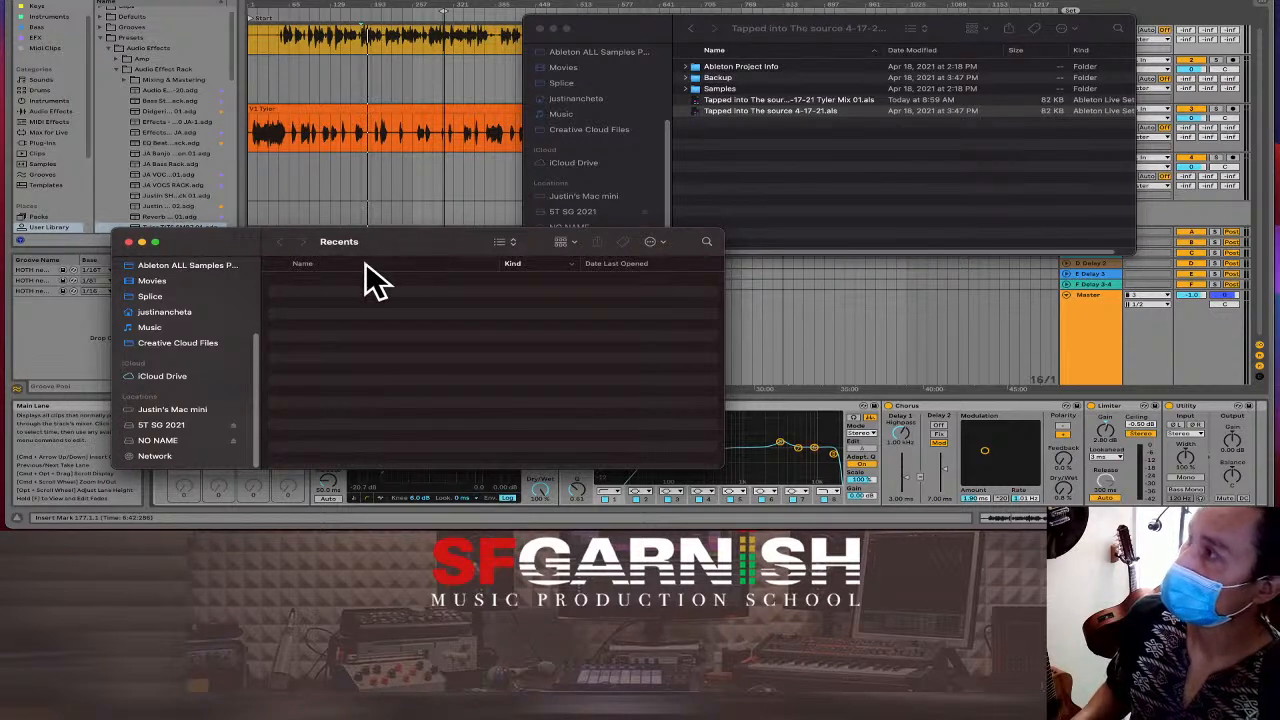
{"action": "left_click", "coordinate": [155, 441]}
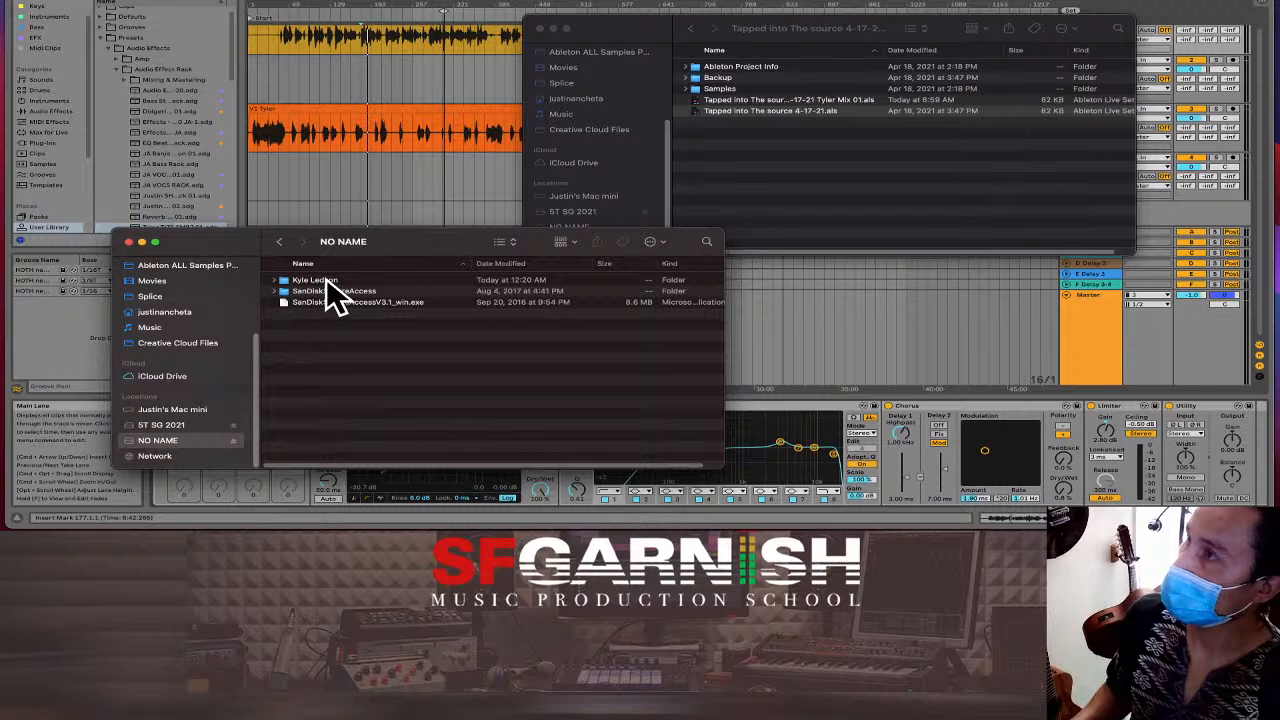
{"action": "double_click", "coordinate": [325, 281]}
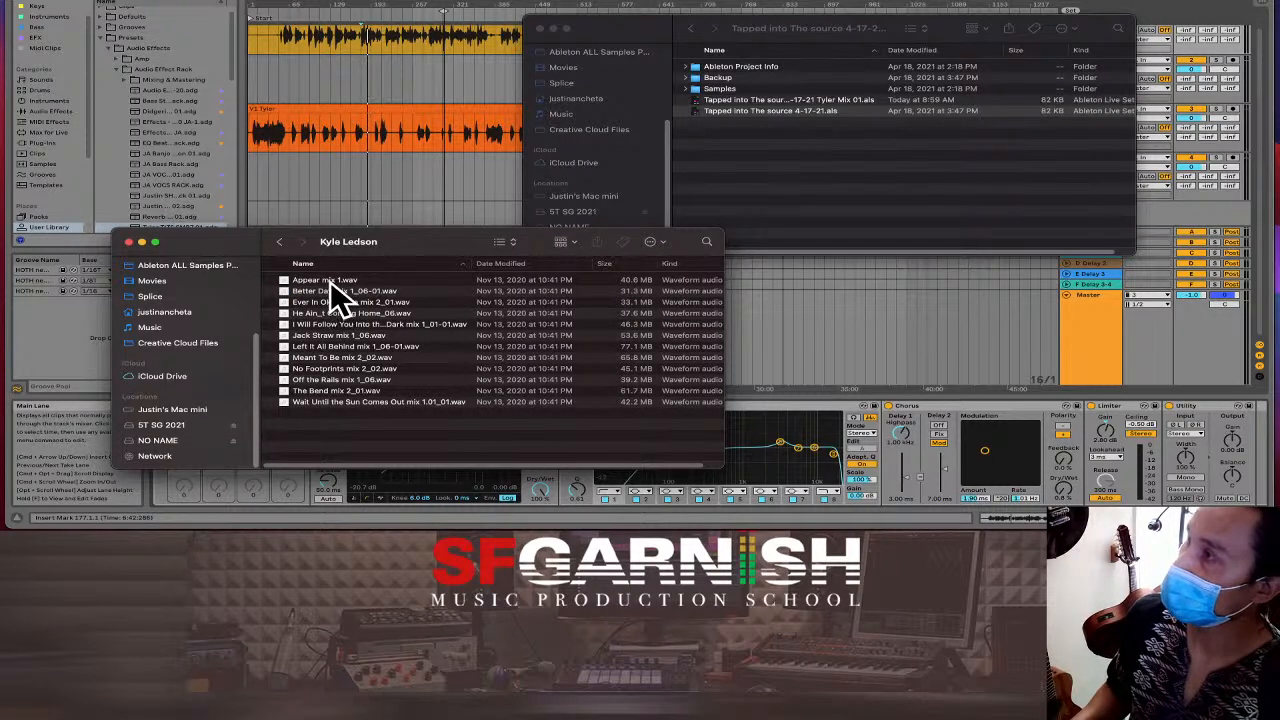
Select Appear mix 1.wav through the last mix and drag all twelve into the project folder.
{"action": "left_click", "coordinate": [330, 281]}
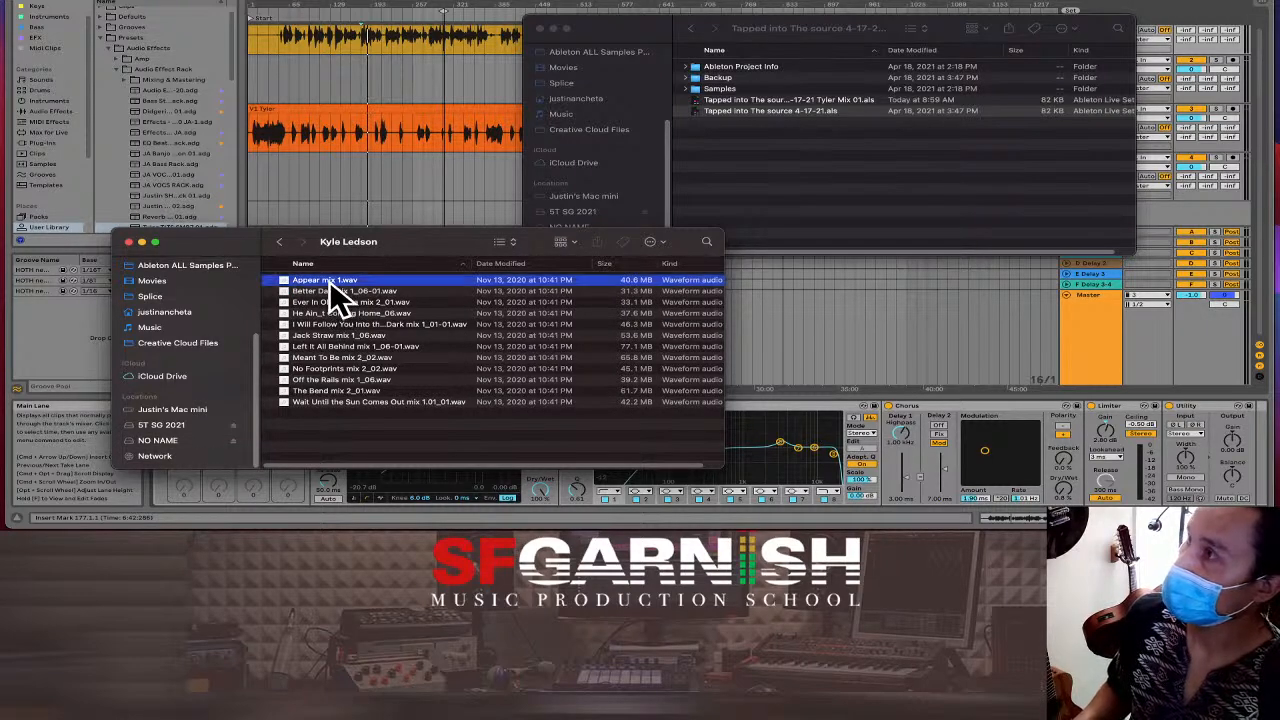
{"action": "left_click", "coordinate": [327, 402], "text": "shift"}
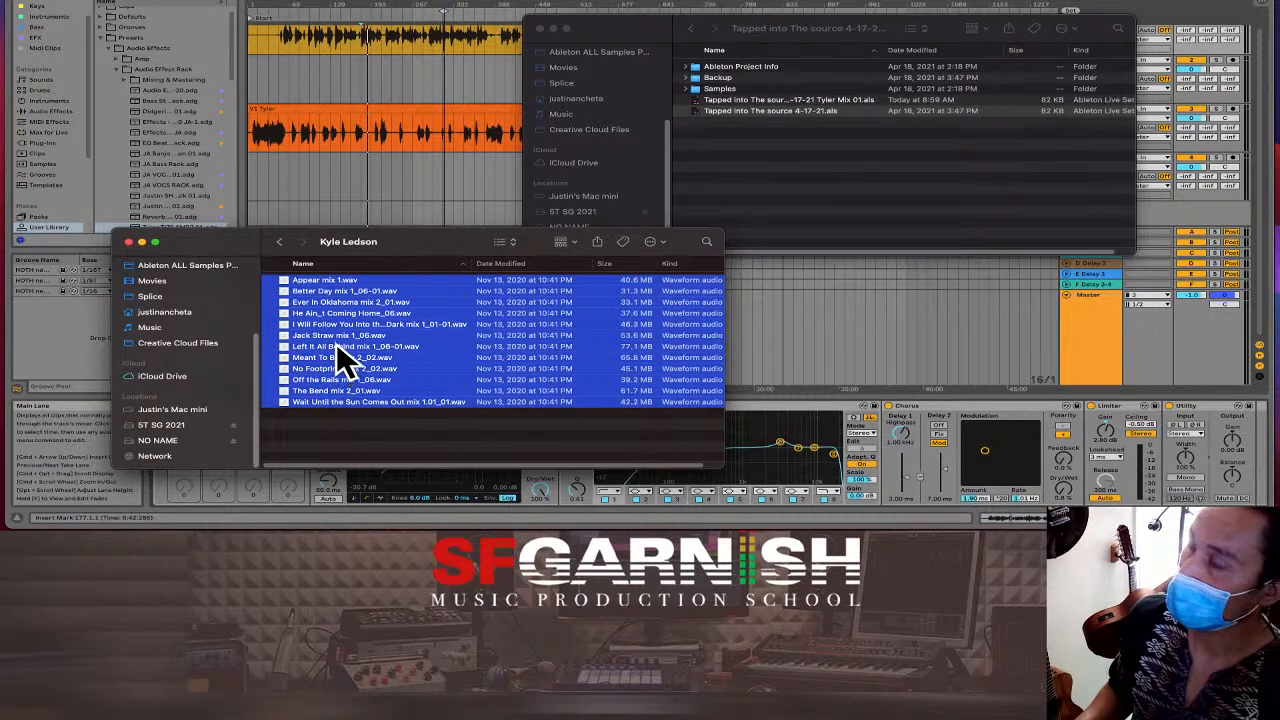
{"action": "left_click_drag", "start_coordinate": [340, 360], "coordinate": [812, 212]}
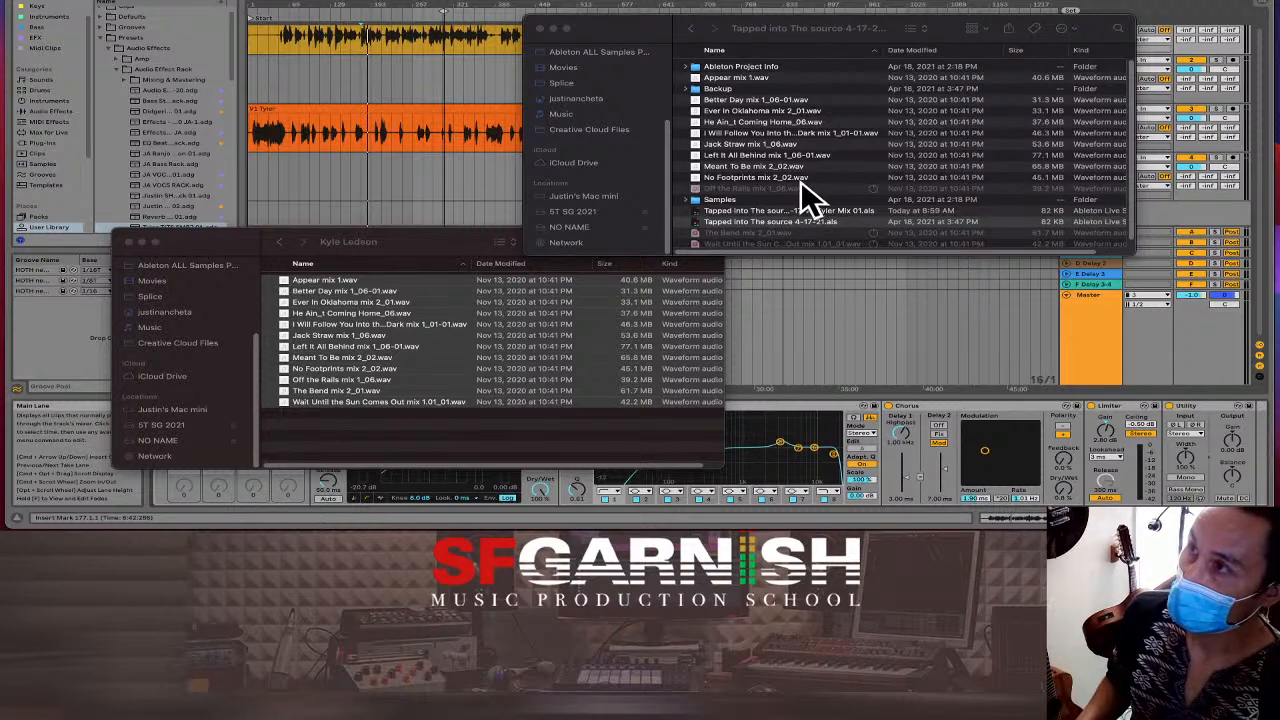
Select all twelve mix WAVs, from Better Day mix 1_06-01.wav to Appear mix 1.wav, in the project folder.
{"action": "left_click", "coordinate": [781, 187]}
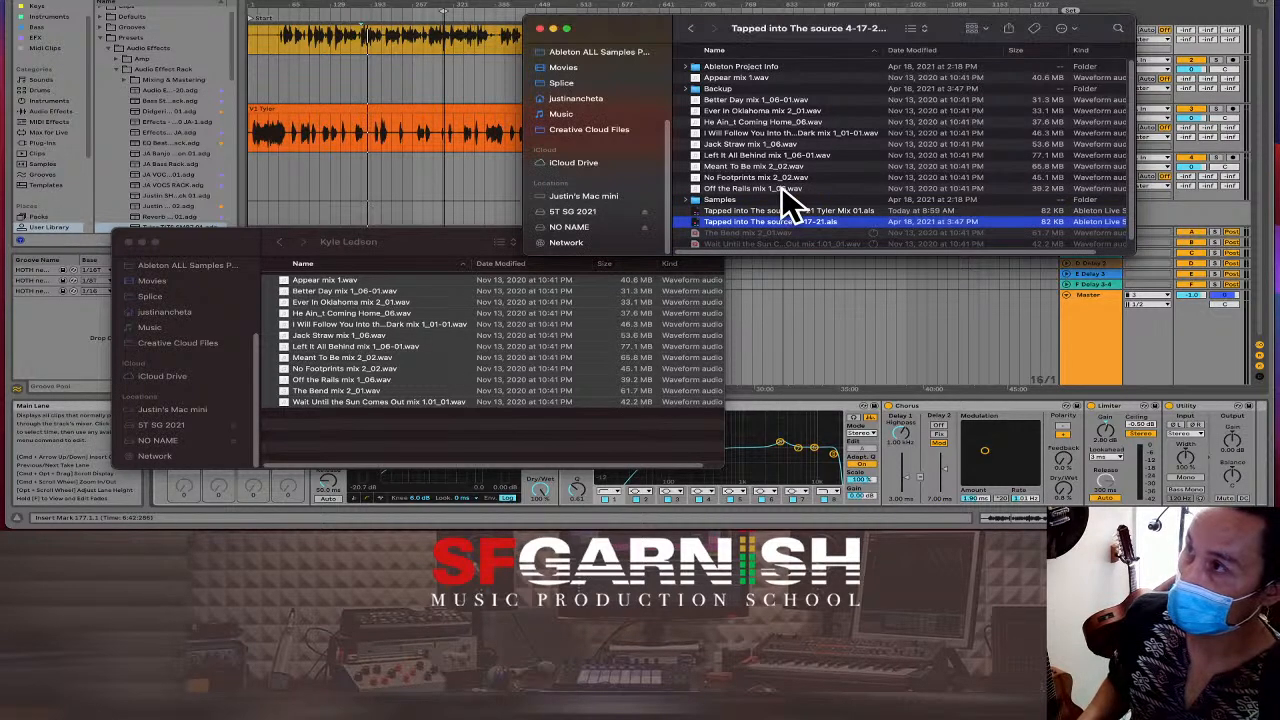
{"action": "left_click", "coordinate": [772, 187]}
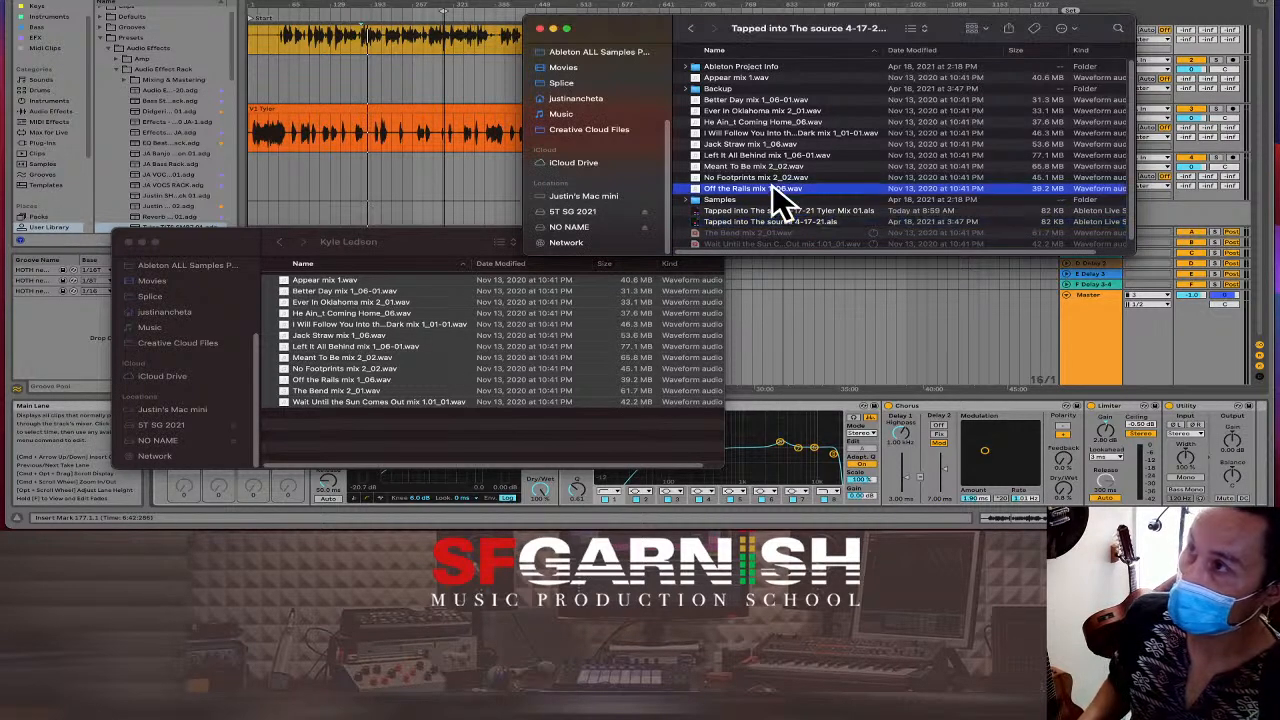
{"action": "left_click", "coordinate": [755, 100], "text": "shift"}
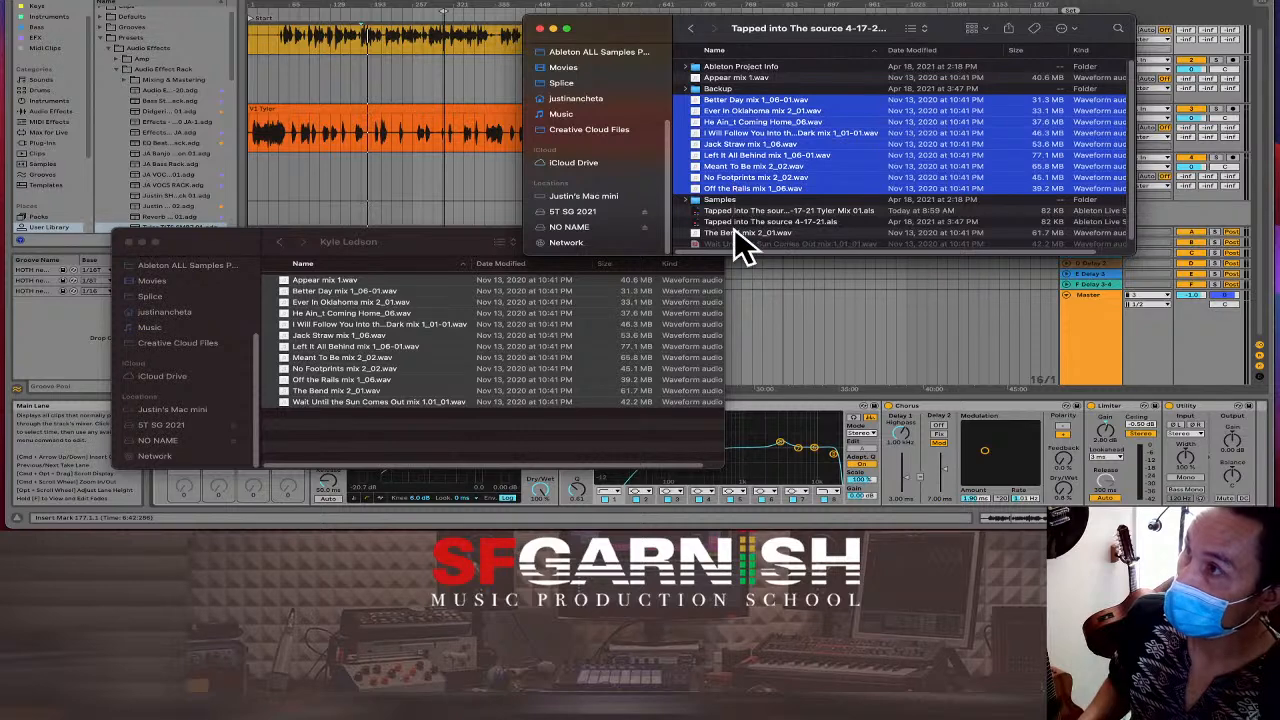
{"action": "left_click", "coordinate": [736, 232], "text": "super"}
{"action": "scroll", "coordinate": [737, 234], "scroll_direction": "down", "scroll_amount": 1}
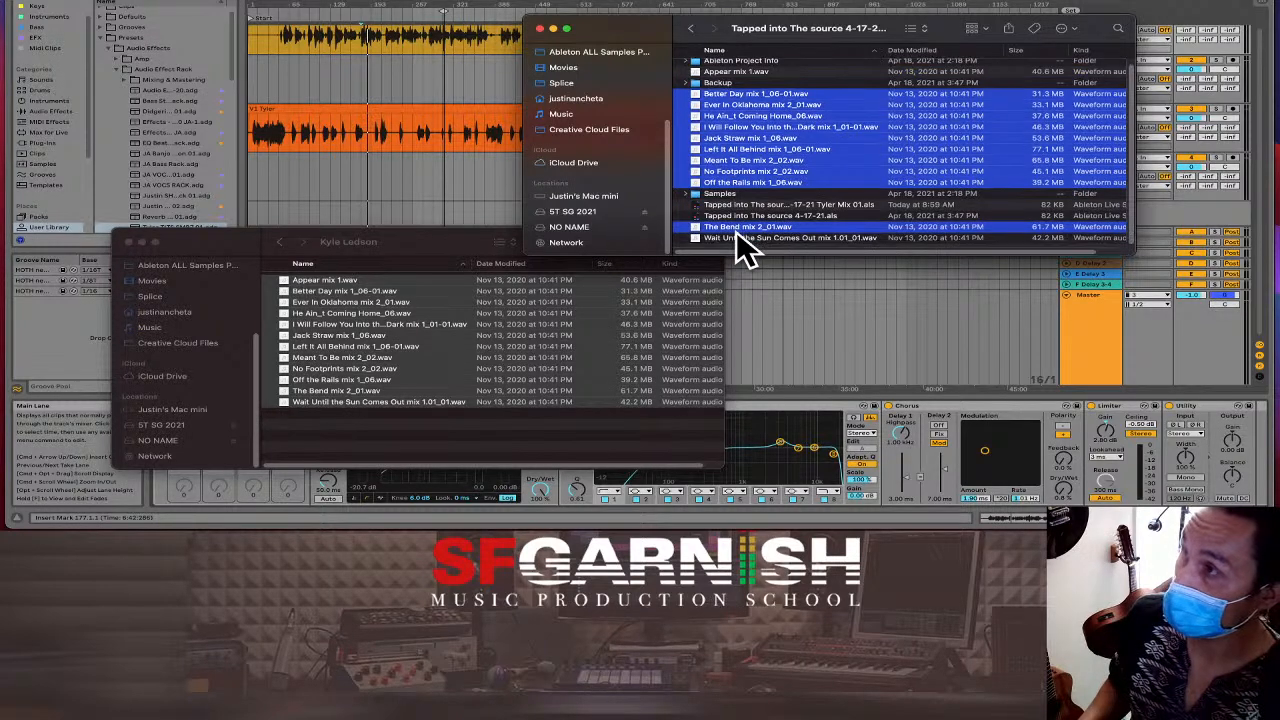
{"action": "scroll", "coordinate": [737, 234], "scroll_direction": "down", "scroll_amount": 1}
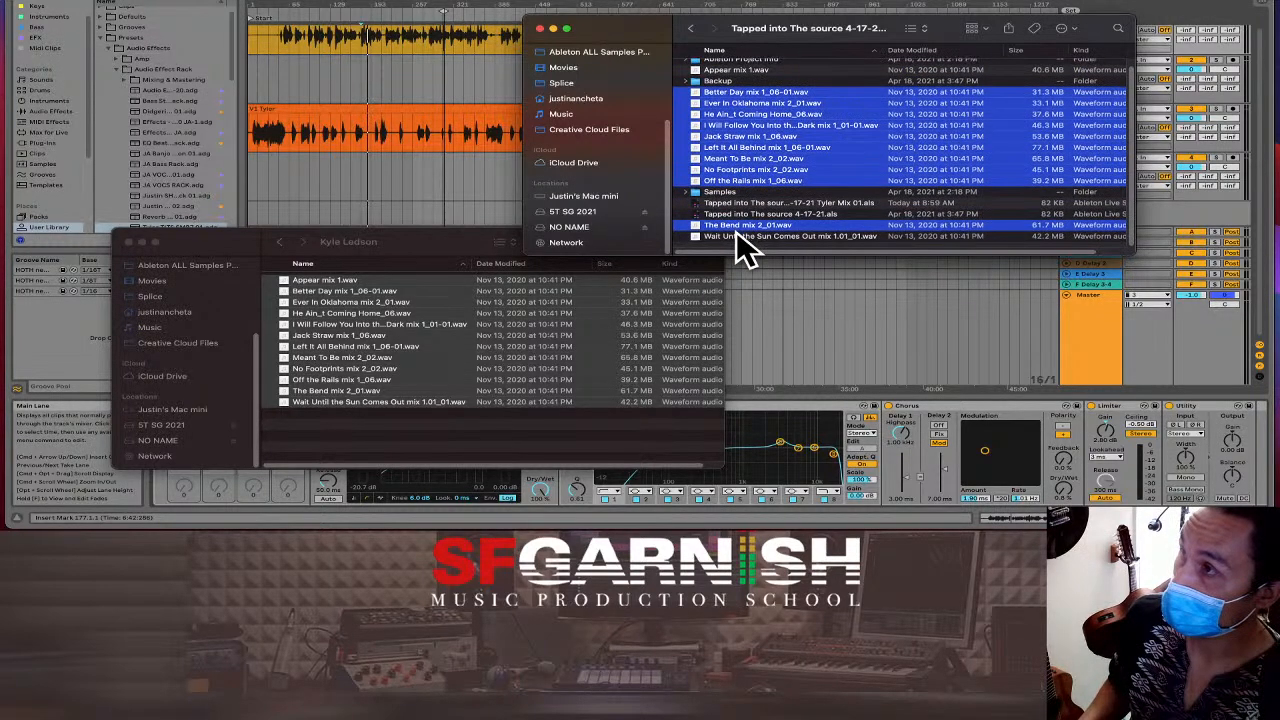
{"action": "left_click", "coordinate": [736, 236], "text": "super"}
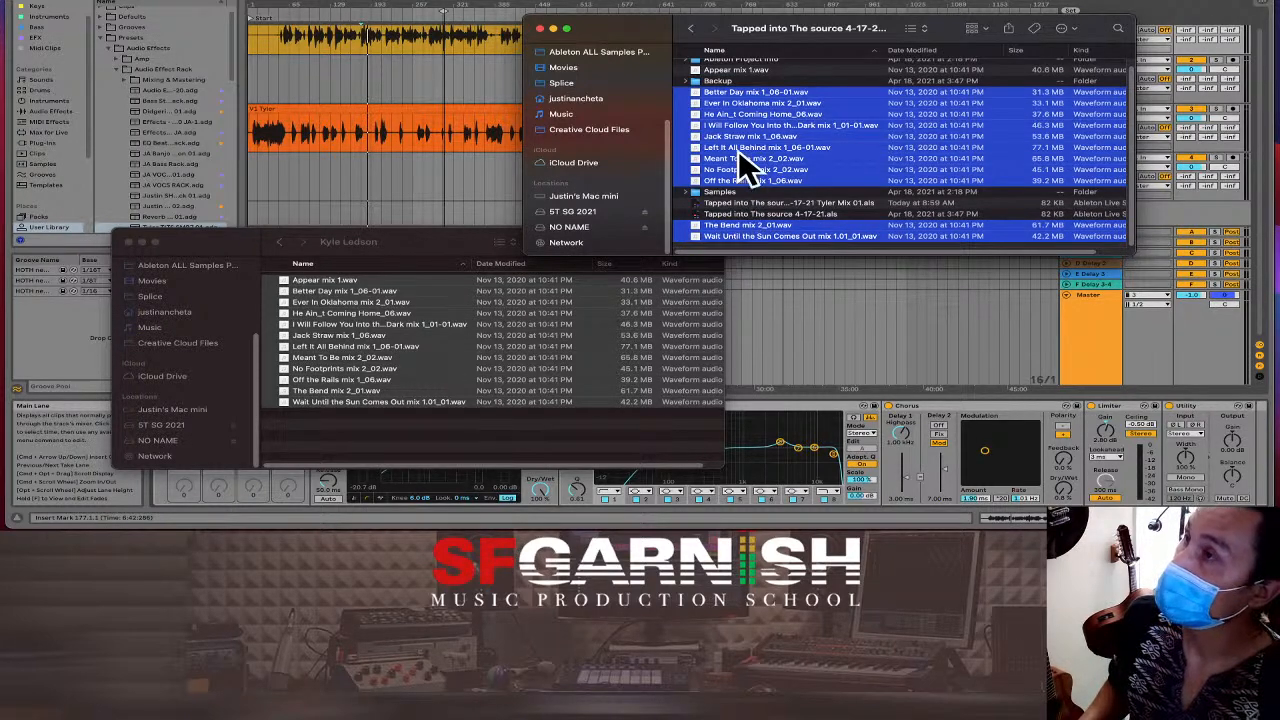
{"action": "left_click", "coordinate": [741, 67], "text": "super"}
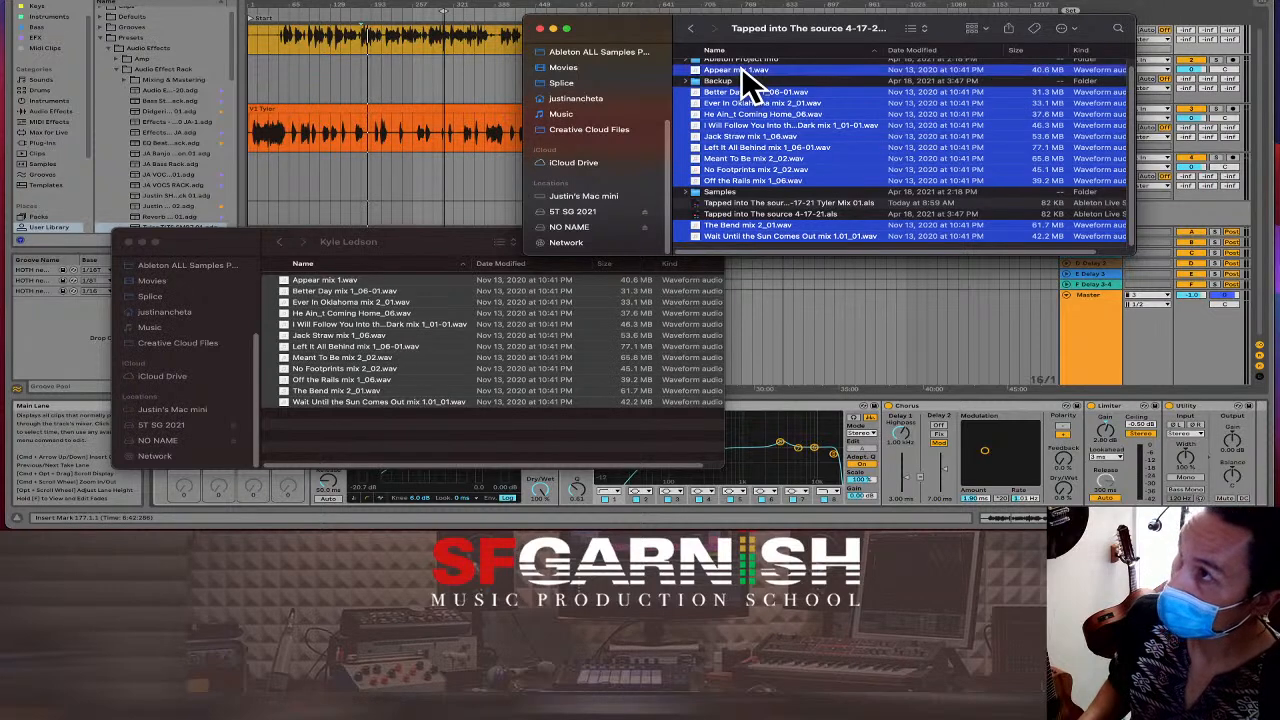
{"action": "right_click", "coordinate": [757, 136]}
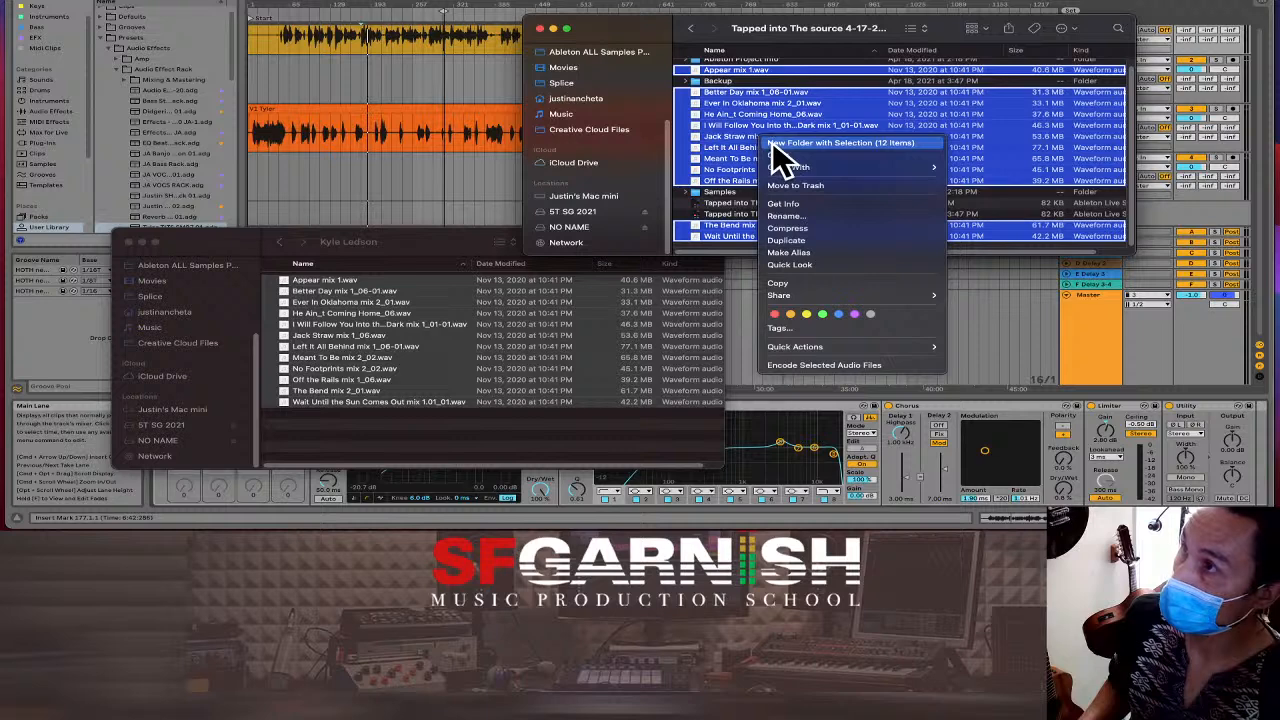
{"action": "left_click", "coordinate": [771, 143]}
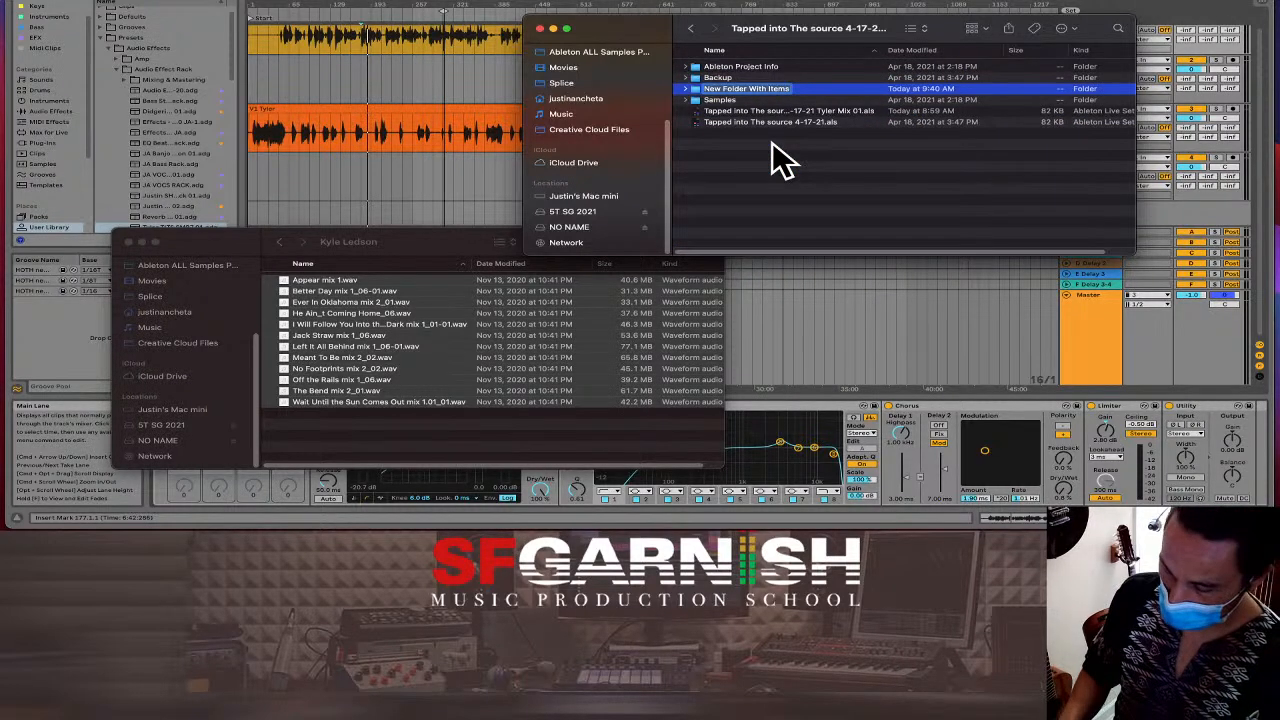
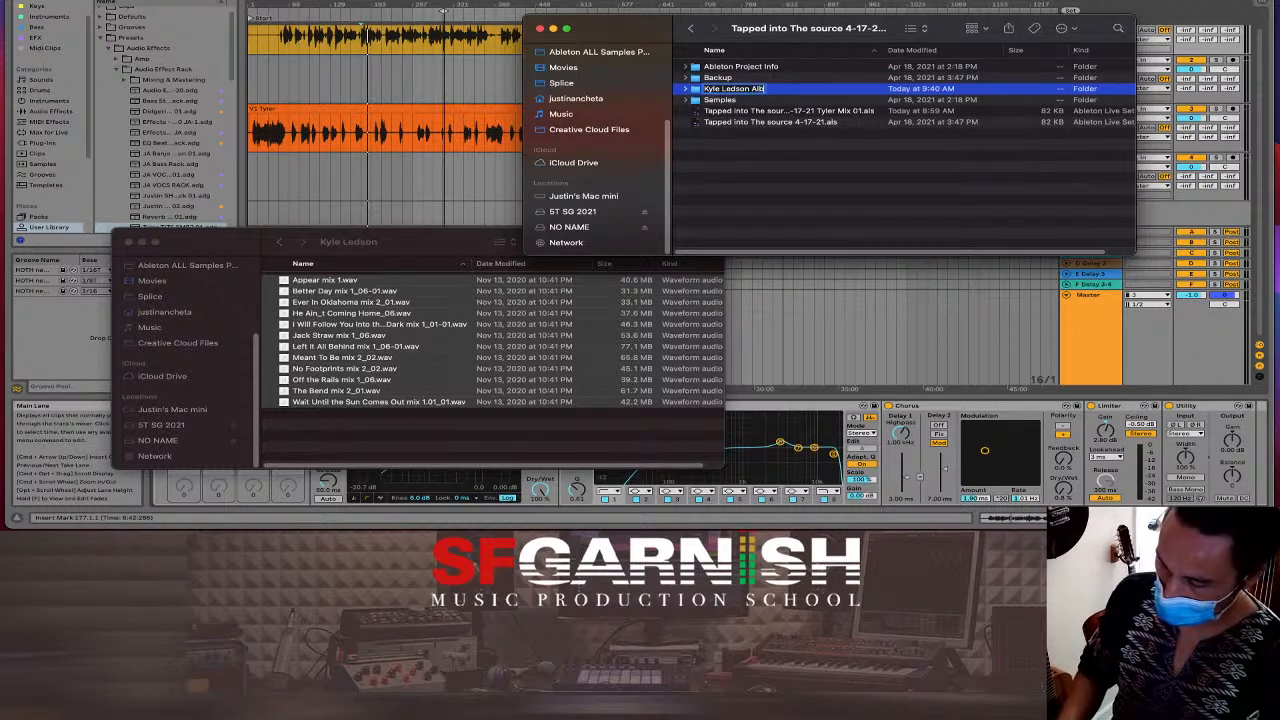
{"action": "type", "text": "um"}
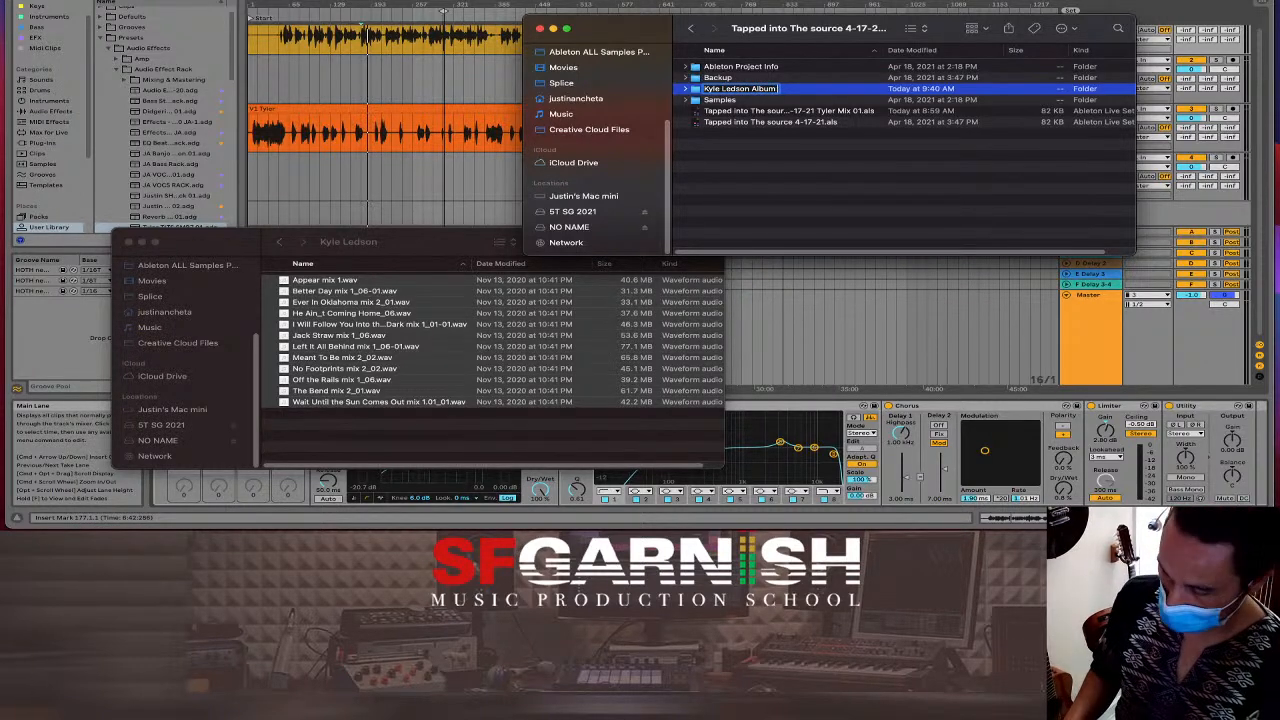
{"action": "type", "text": " ALL"}
{"action": "key", "text": "Return"}
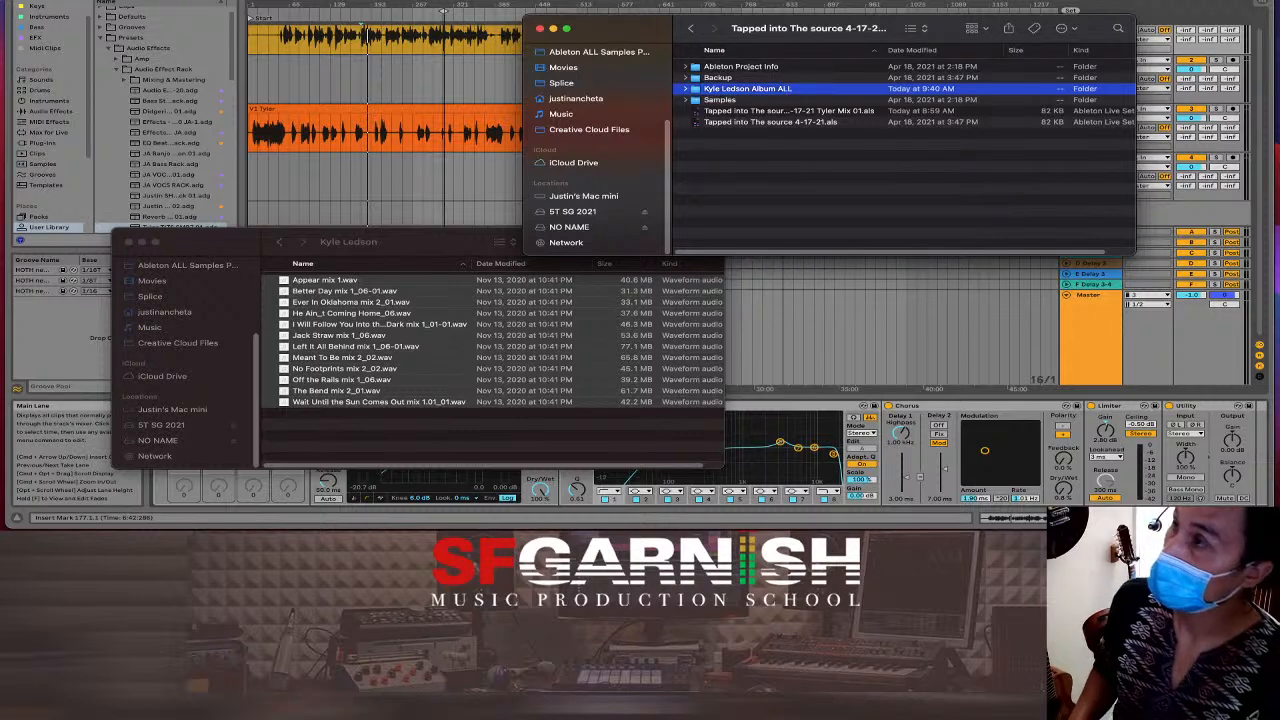
{"action": "double_click", "coordinate": [758, 88]}
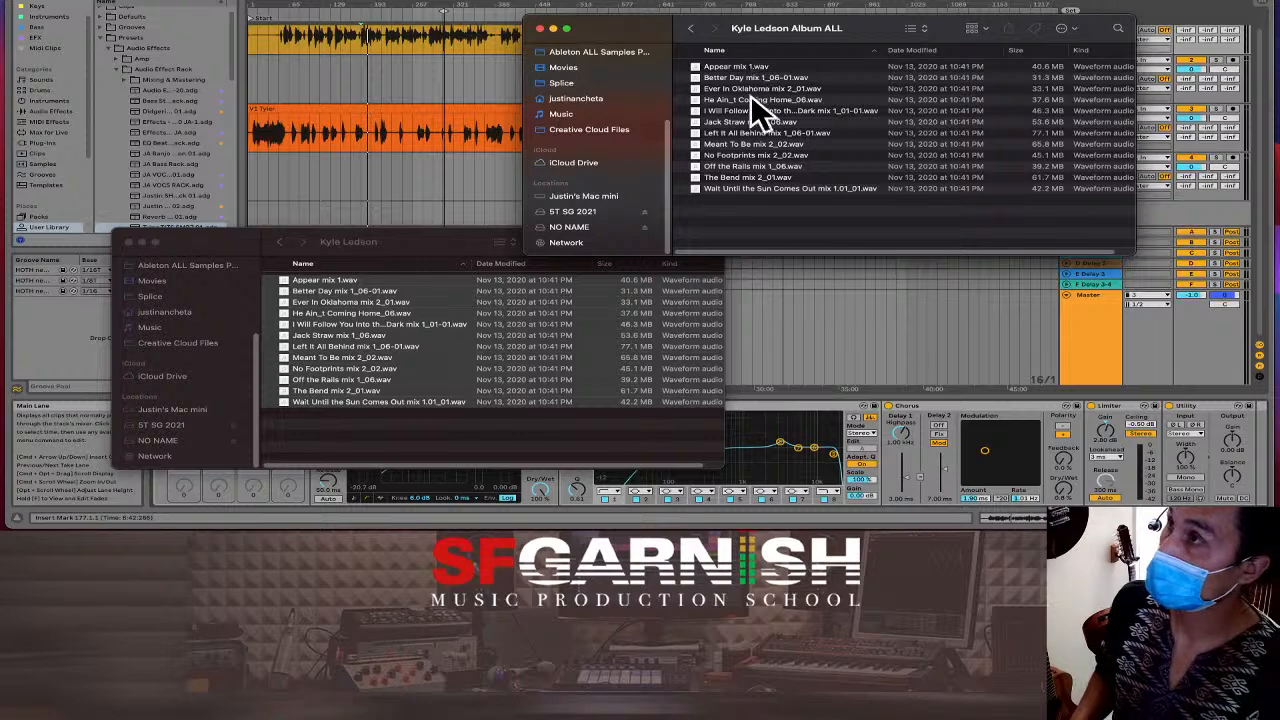
{"action": "left_click", "coordinate": [749, 155]}
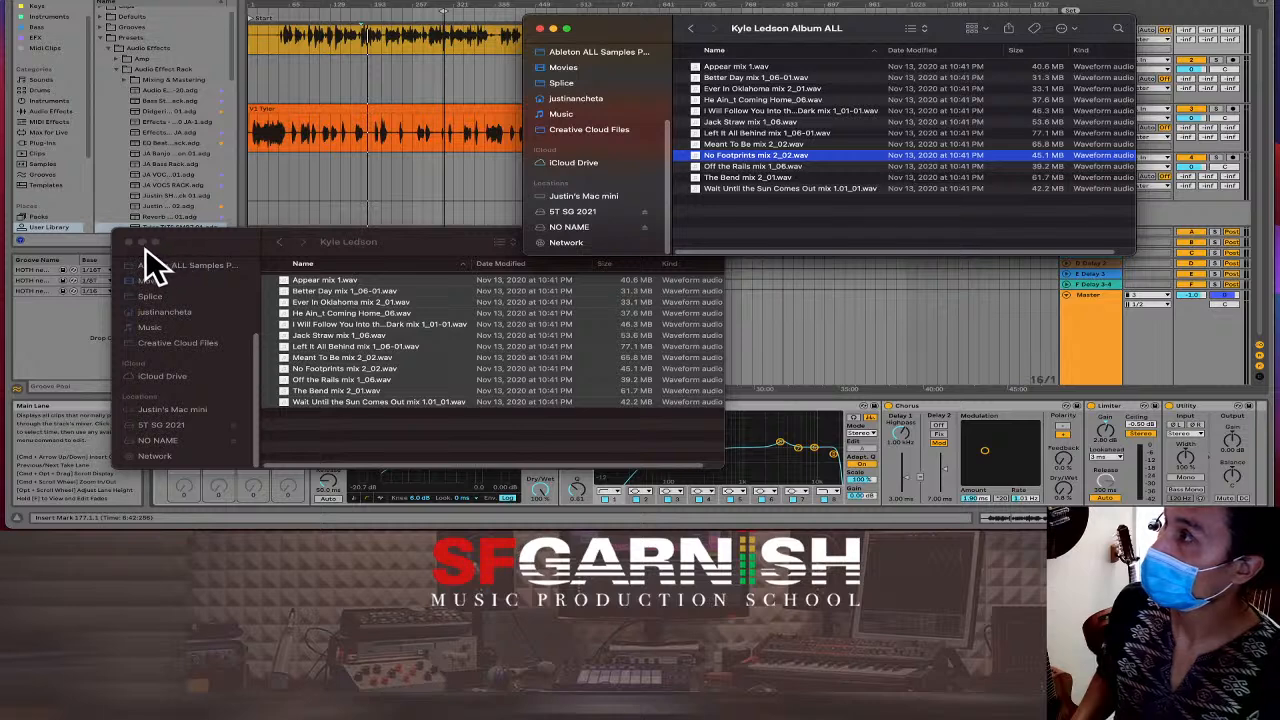
{"action": "left_click", "coordinate": [130, 243]}
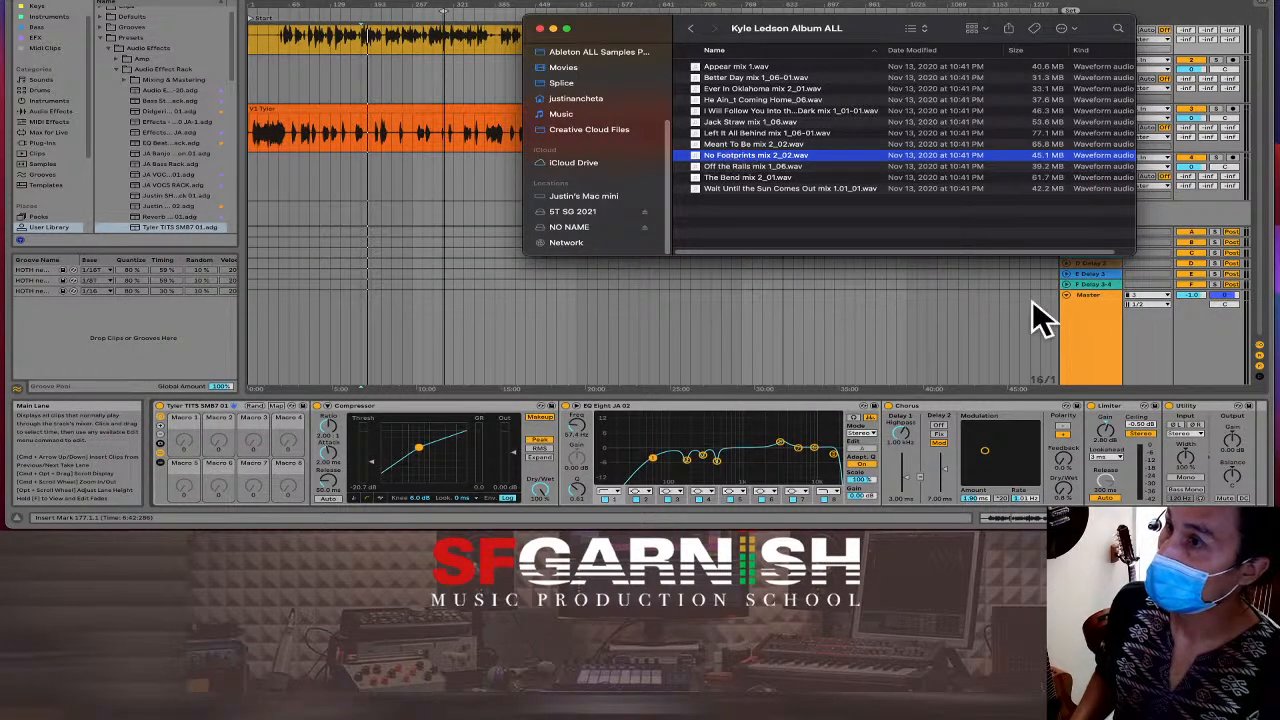
{"action": "left_click", "coordinate": [1096, 298]}
Drop No Footprints mix 2_02.wav onto a new track at bar 1 and set the insert point there.
{"action": "left_click_drag", "start_coordinate": [1090, 289], "coordinate": [1096, 317]}
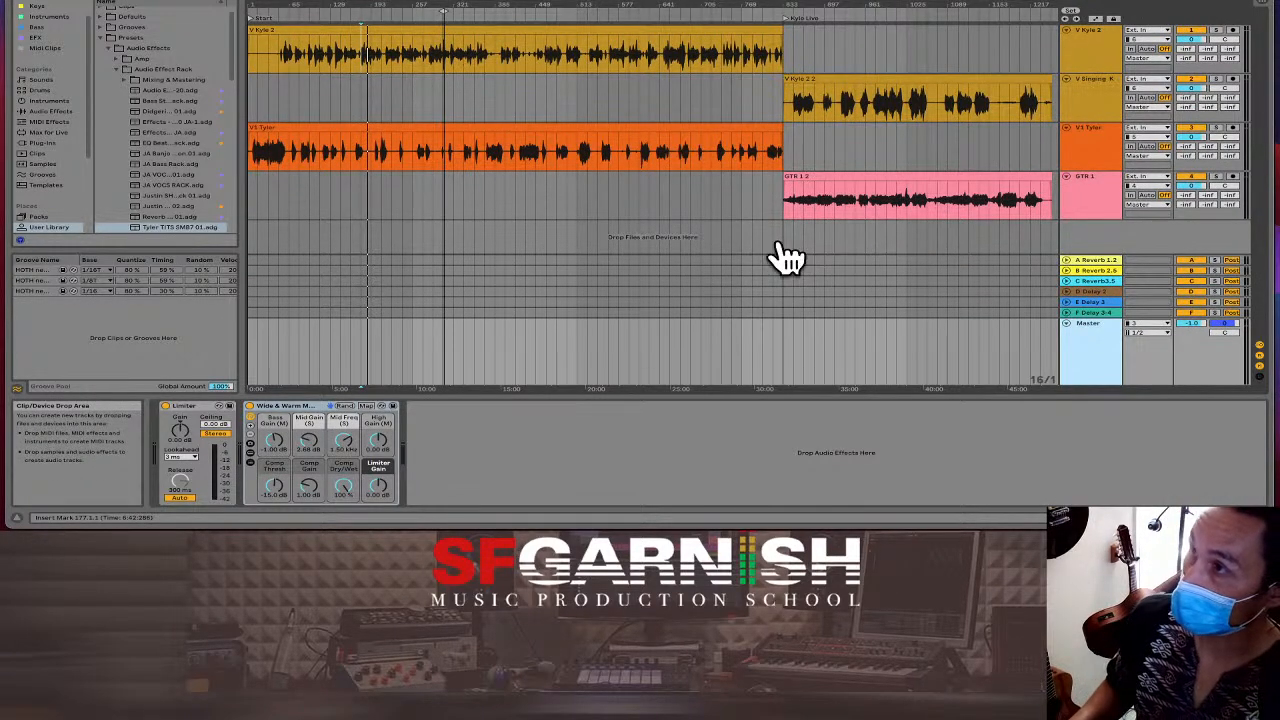
{"action": "key", "text": "super+Tab"}
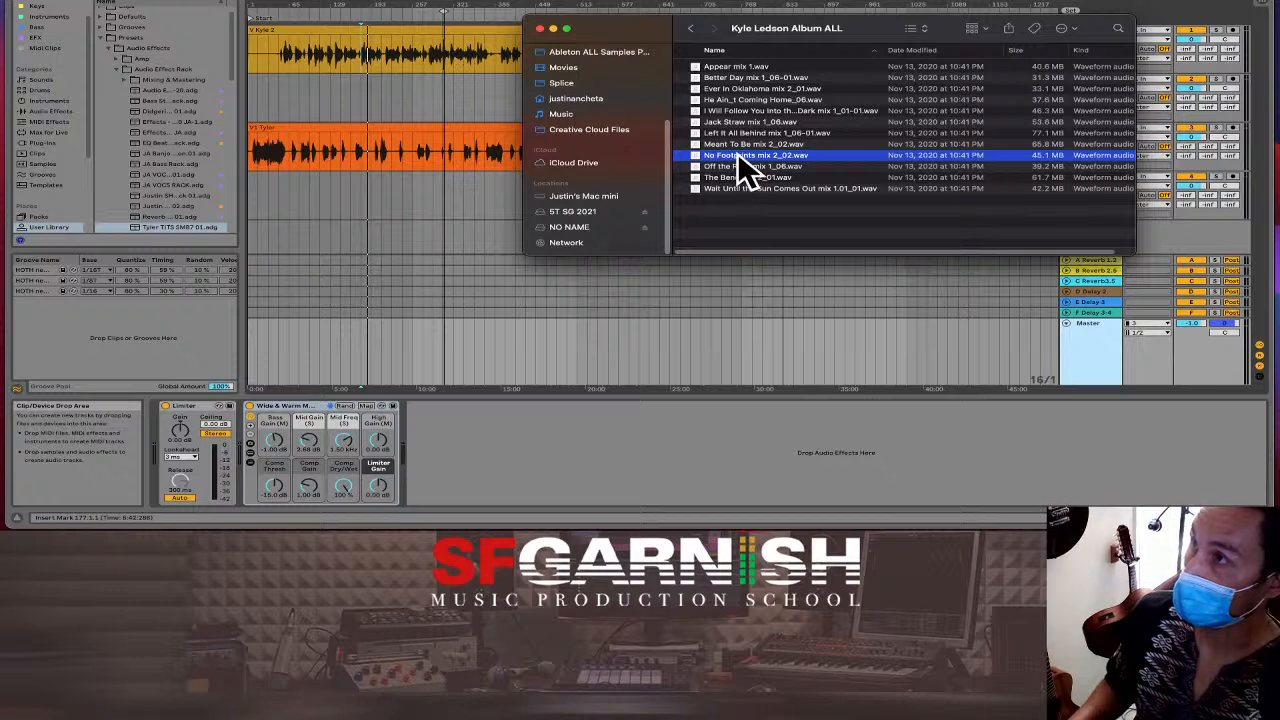
{"action": "left_click_drag", "start_coordinate": [738, 156], "coordinate": [252, 230]}
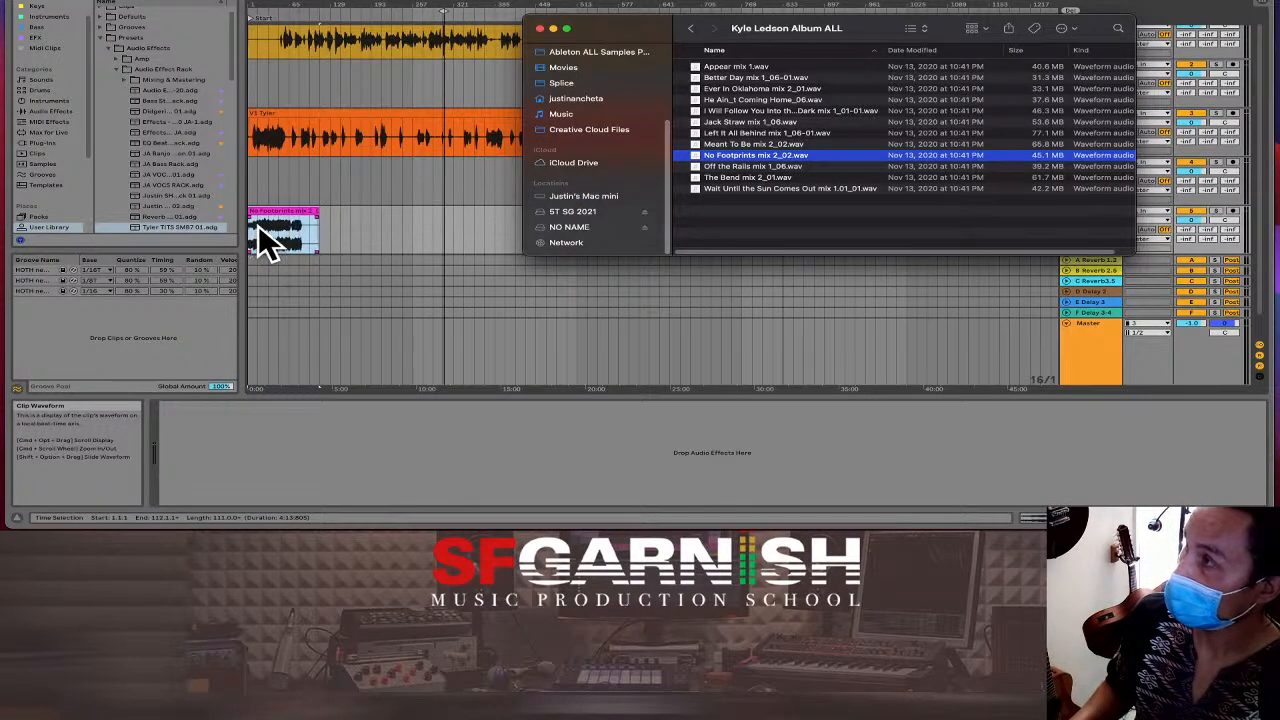
{"action": "left_click", "coordinate": [338, 240]}
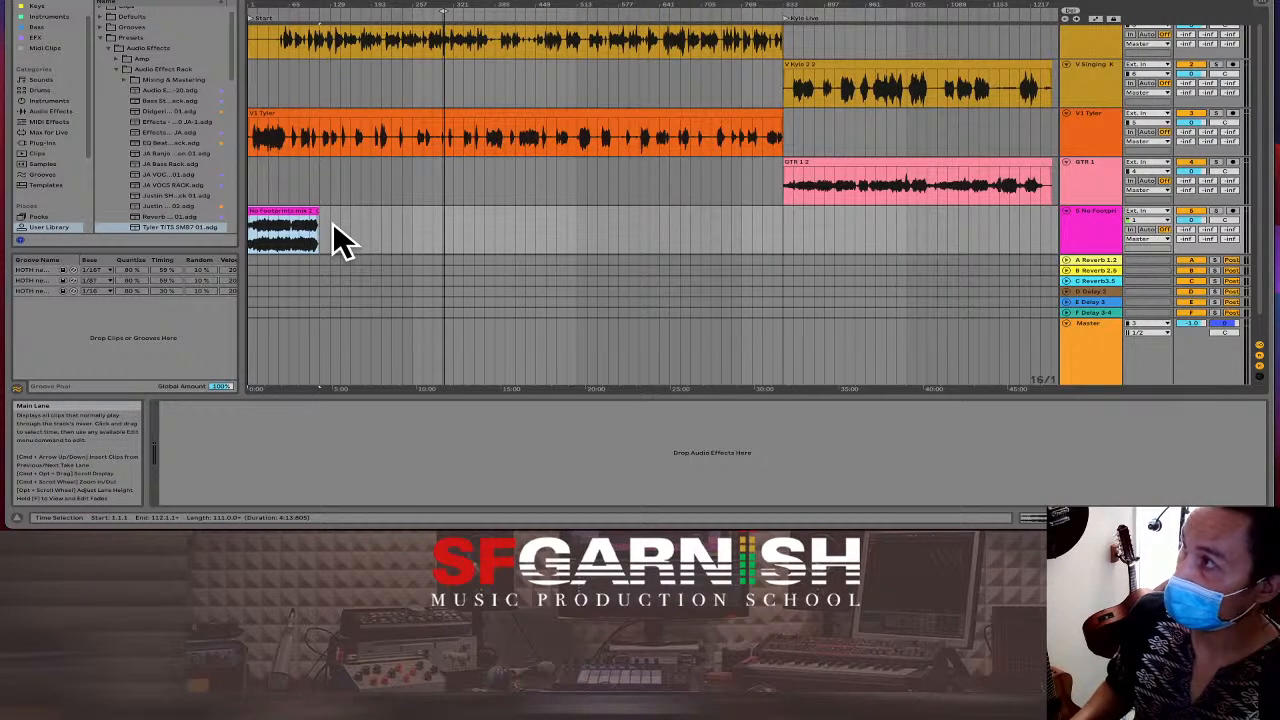
{"action": "left_click", "coordinate": [251, 183]}
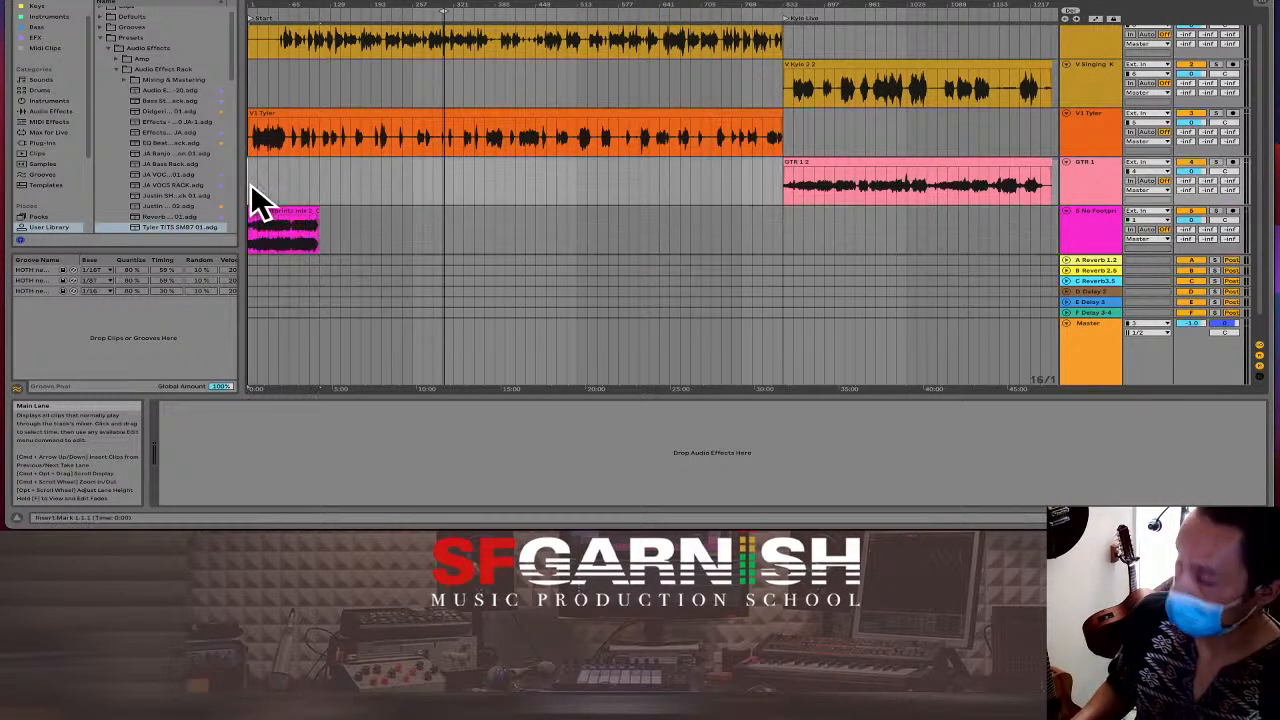
Zoom in and delete the silent opening of the V1 Tyler clip.
{"action": "key", "text": "plus"}
{"action": "key", "text": "plus"}
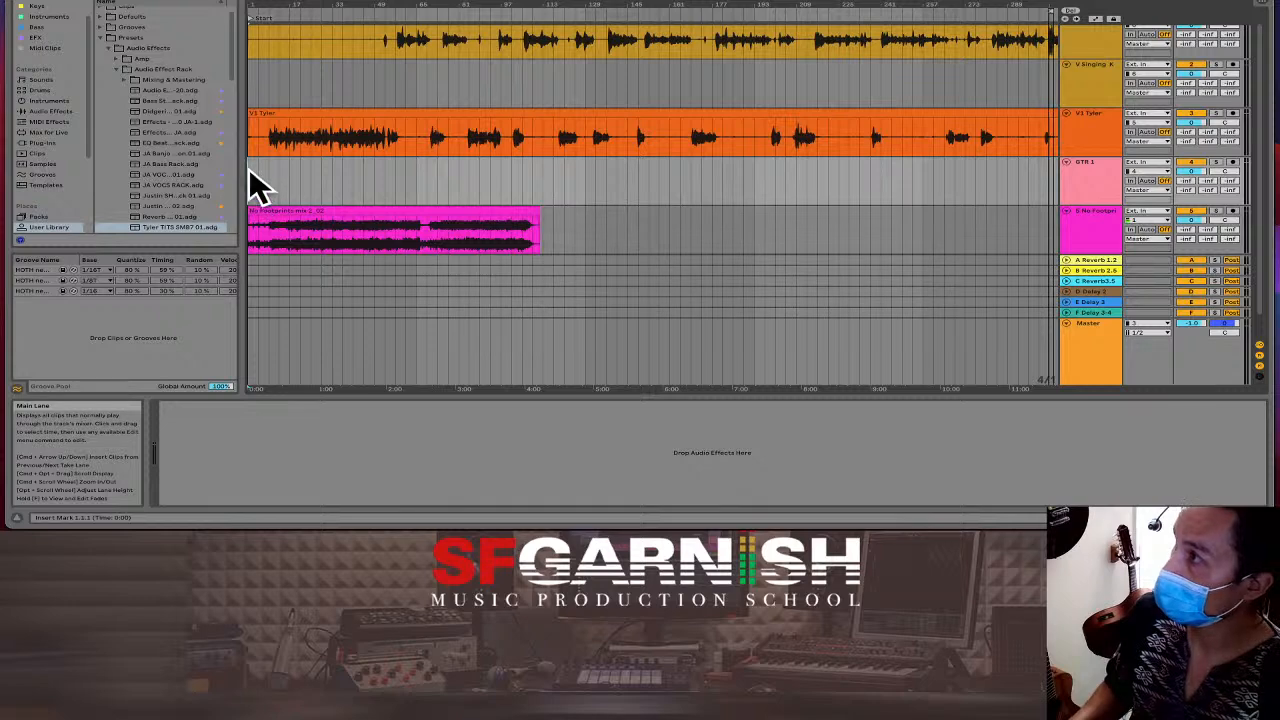
{"action": "left_click", "coordinate": [258, 146]}
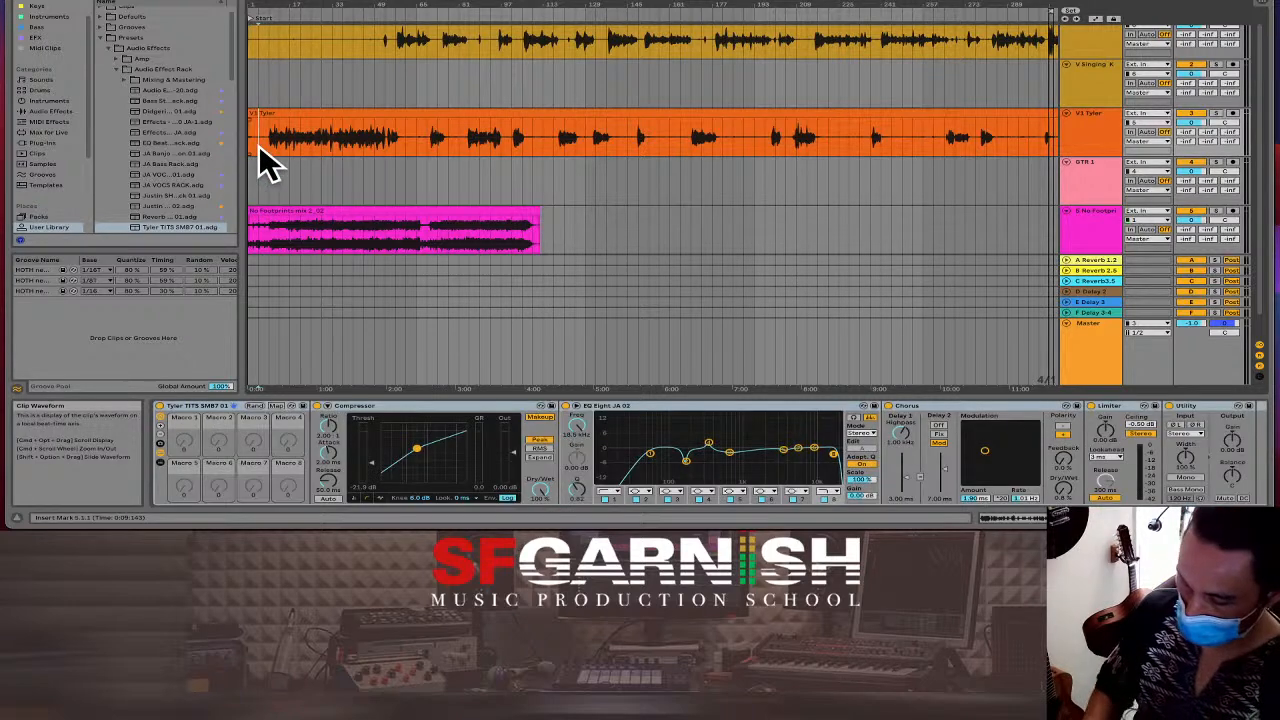
{"action": "key", "text": "plus"}
{"action": "key", "text": "plus"}
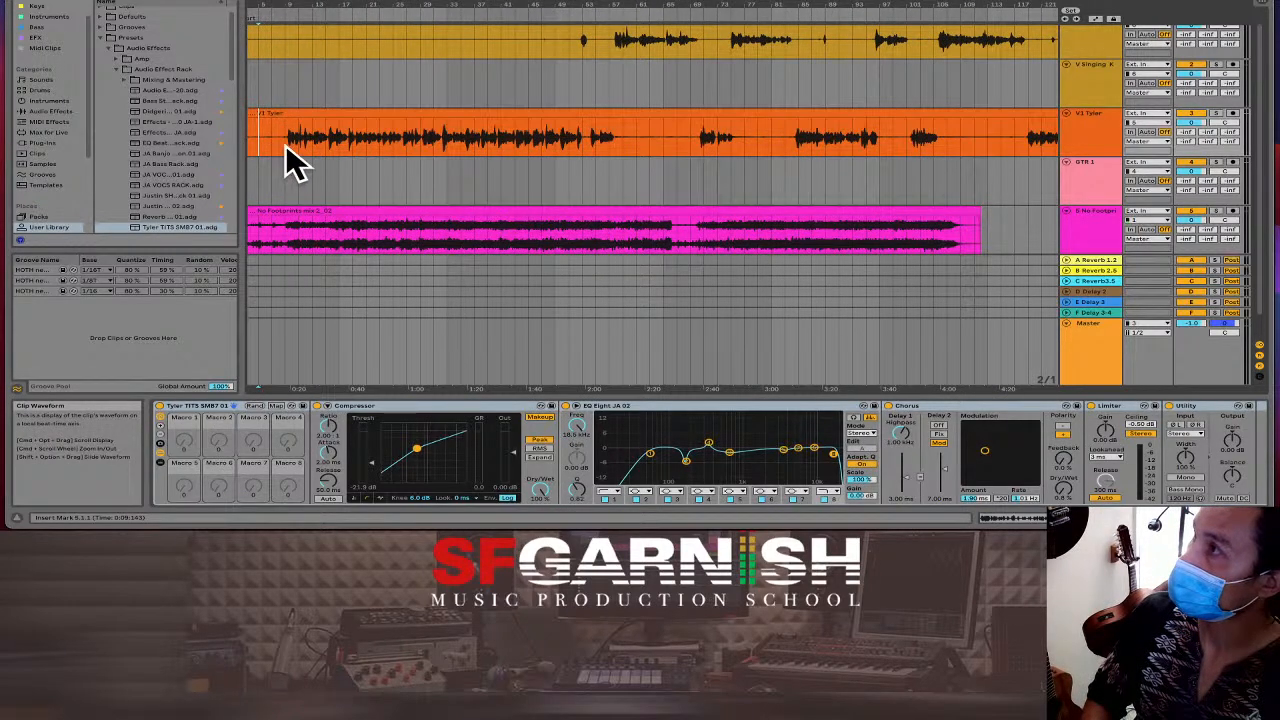
{"action": "left_click_drag", "start_coordinate": [283, 145], "coordinate": [248, 150]}
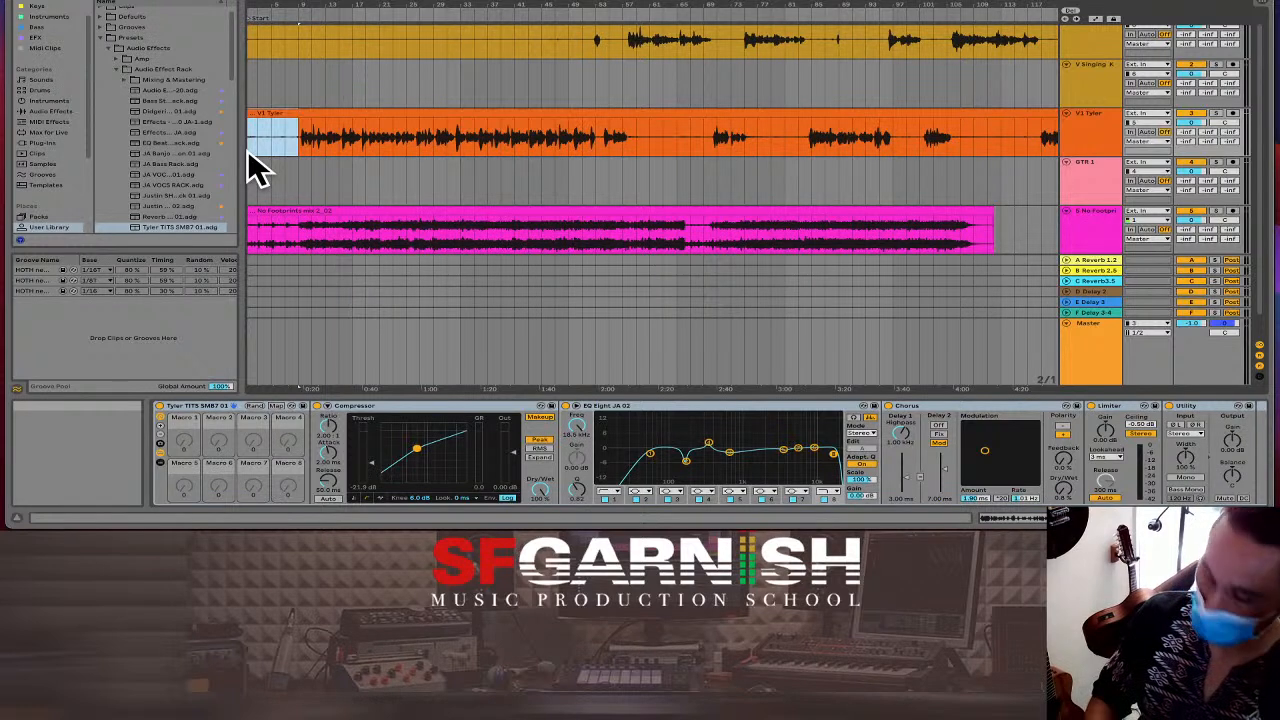
{"action": "key", "text": "Delete"}
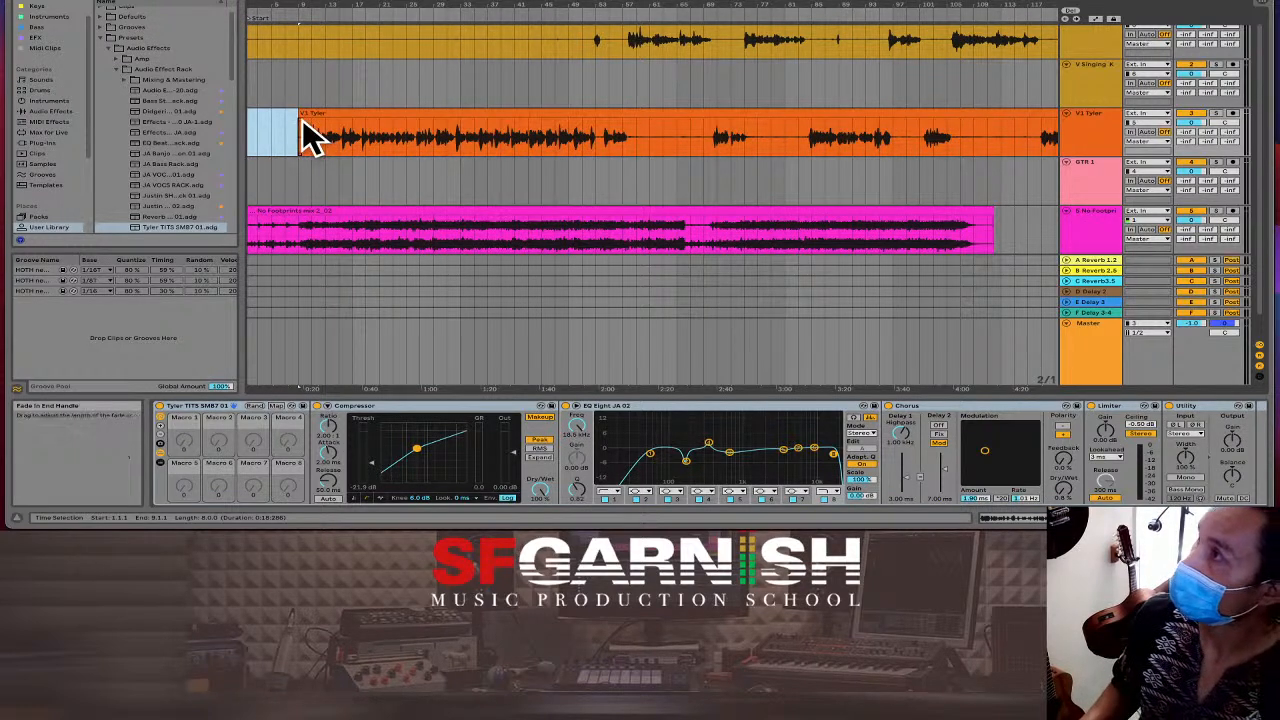
{"action": "left_click", "coordinate": [303, 119]}
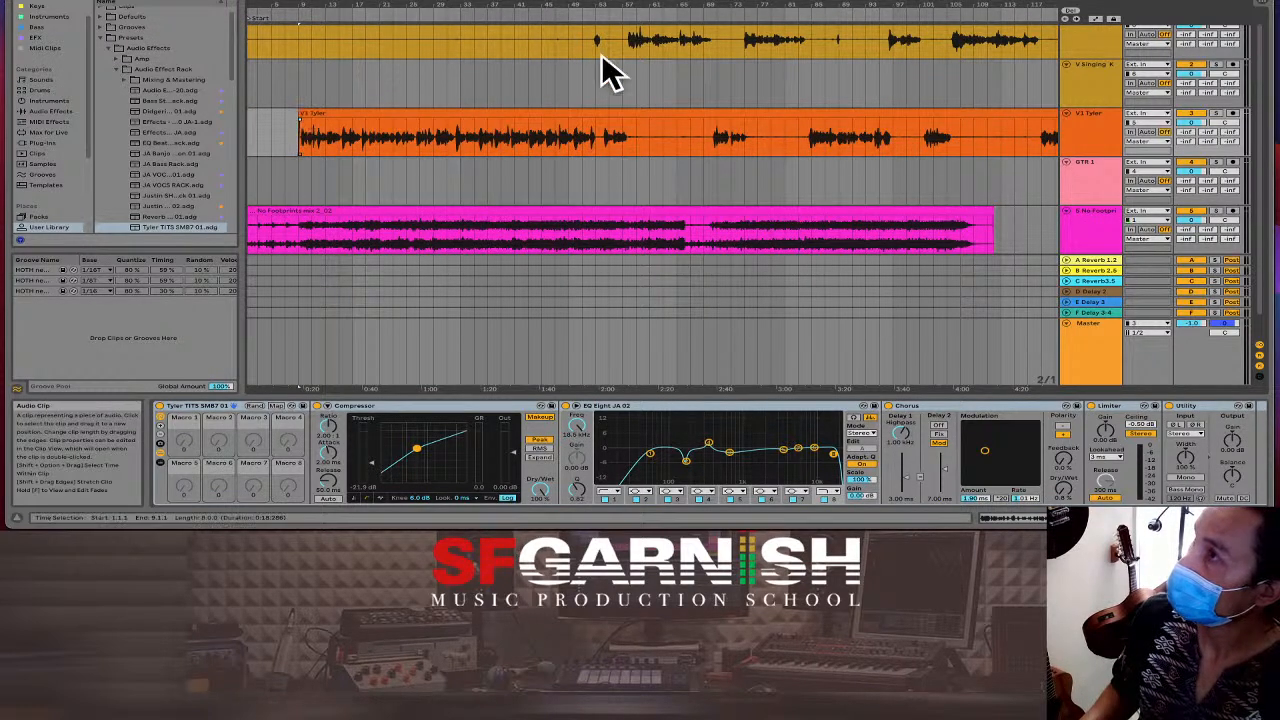
Mark the empty opening from bar 1 and start Insert Time with Cmd+I.
{"action": "left_click_drag", "start_coordinate": [583, 48], "coordinate": [237, 50]}
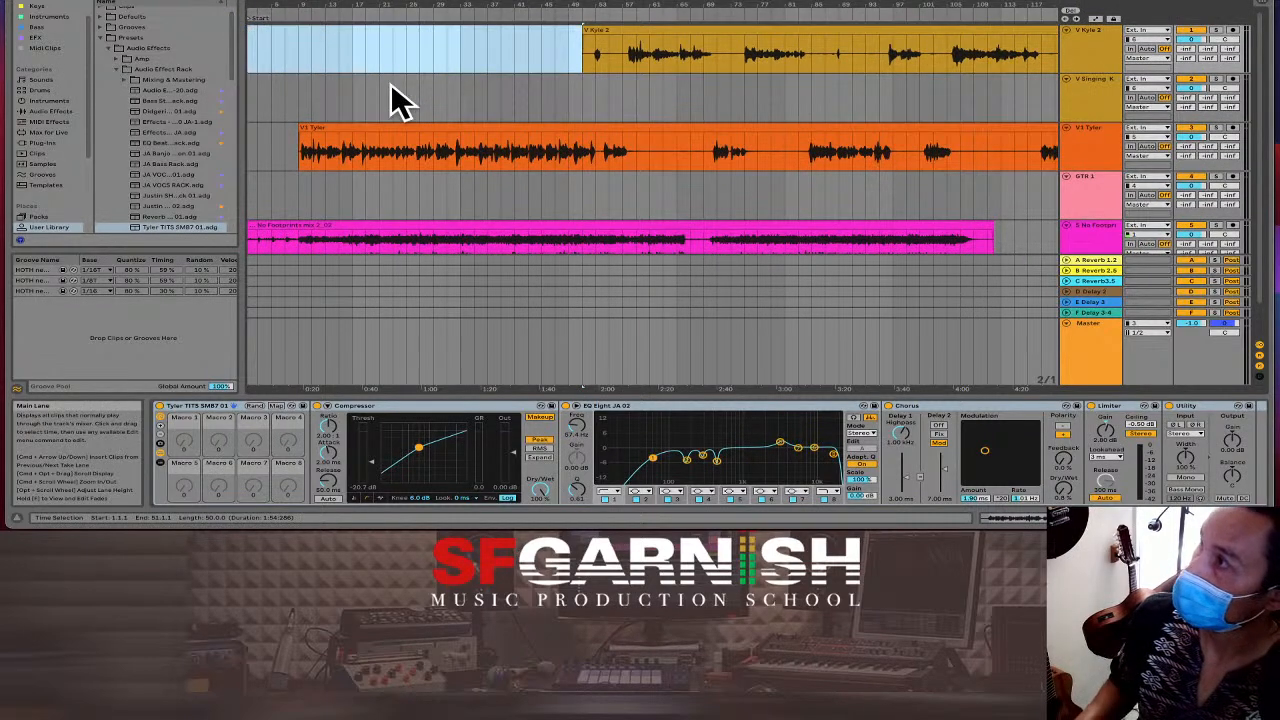
{"action": "scroll", "coordinate": [340, 212], "scroll_direction": "down", "scroll_amount": 2}
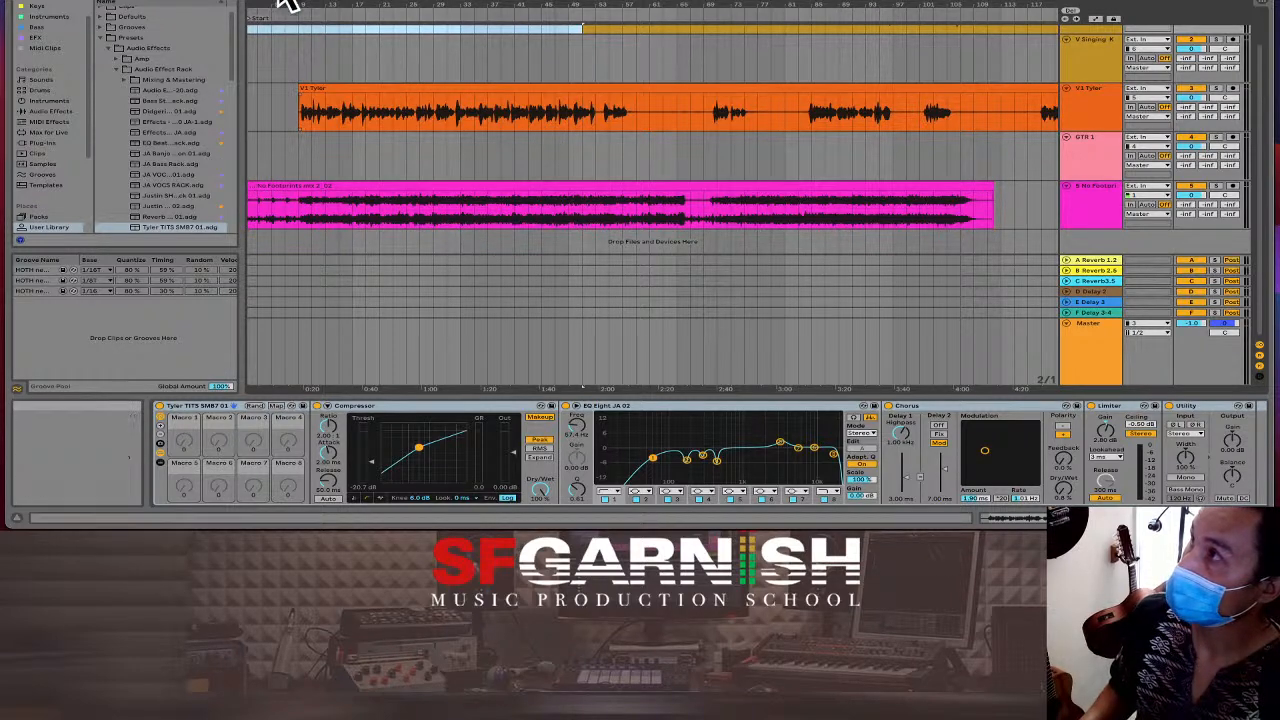
{"action": "left_click_drag", "start_coordinate": [304, 3], "coordinate": [304, 0]}
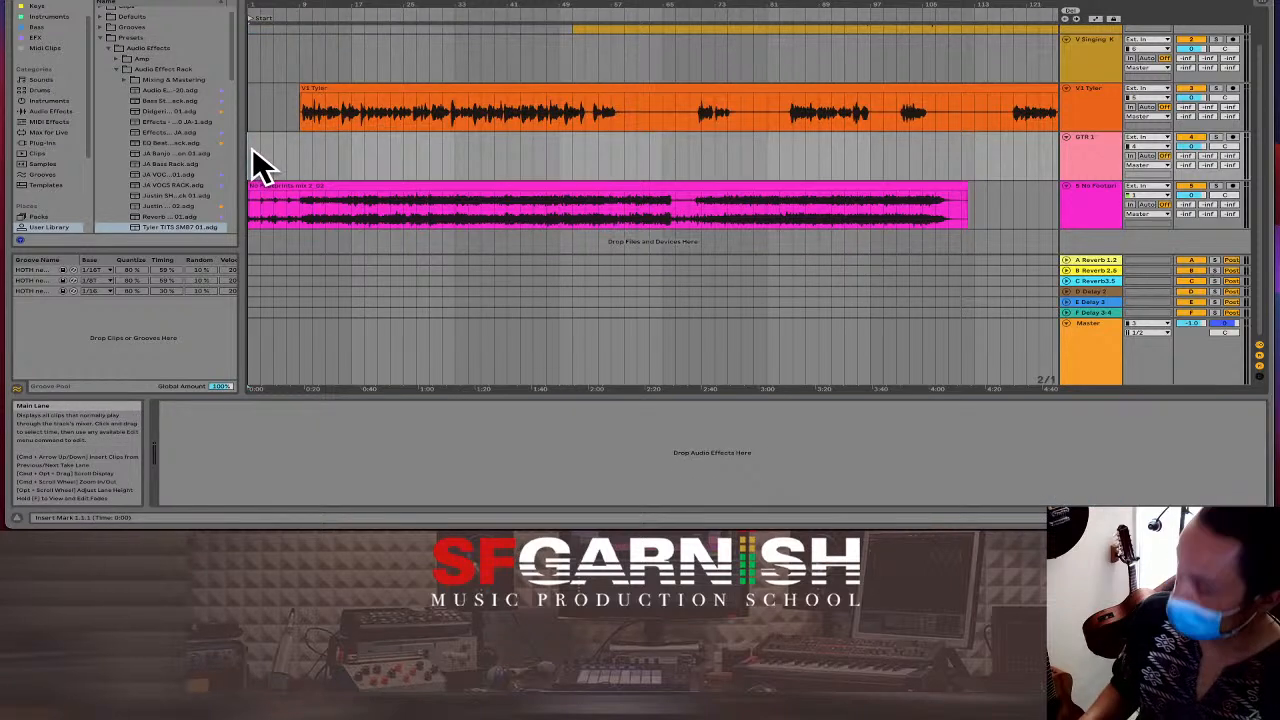
{"action": "key", "text": "super+i"}
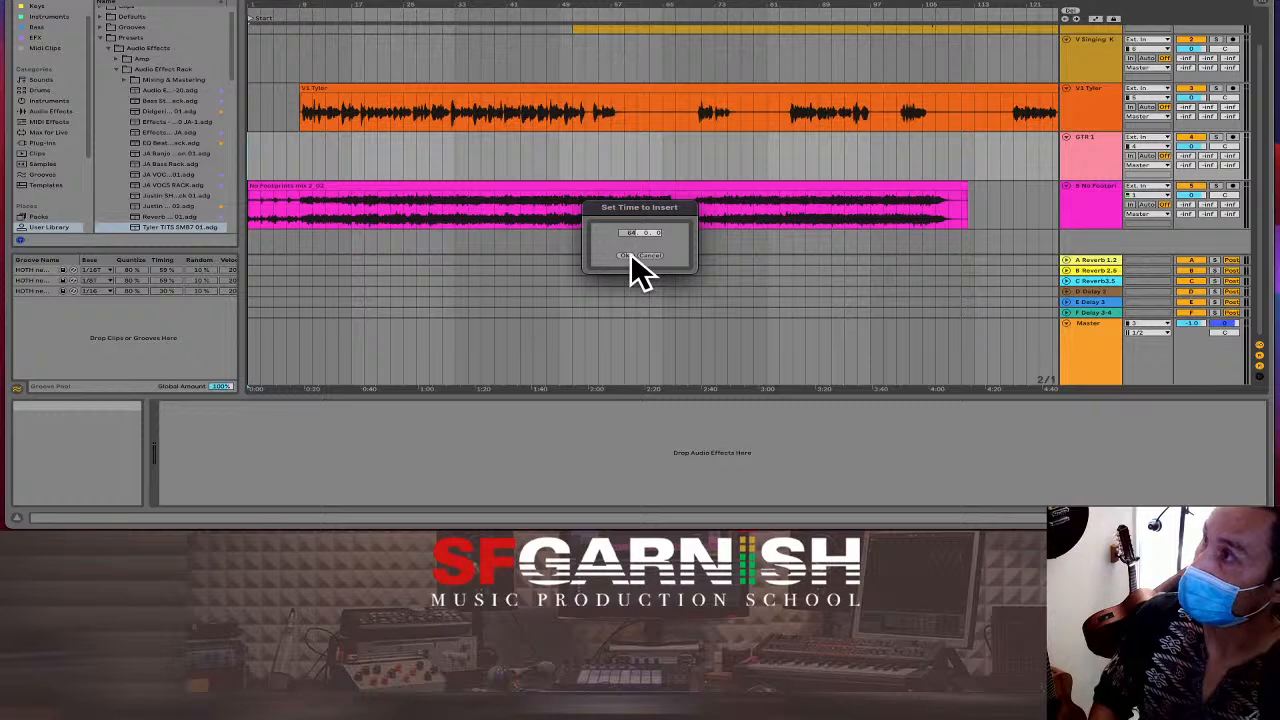
Confirm the inserted time, move No Footprints to bar 1, and zoom in around bar 78.
{"action": "left_click", "coordinate": [627, 256]}
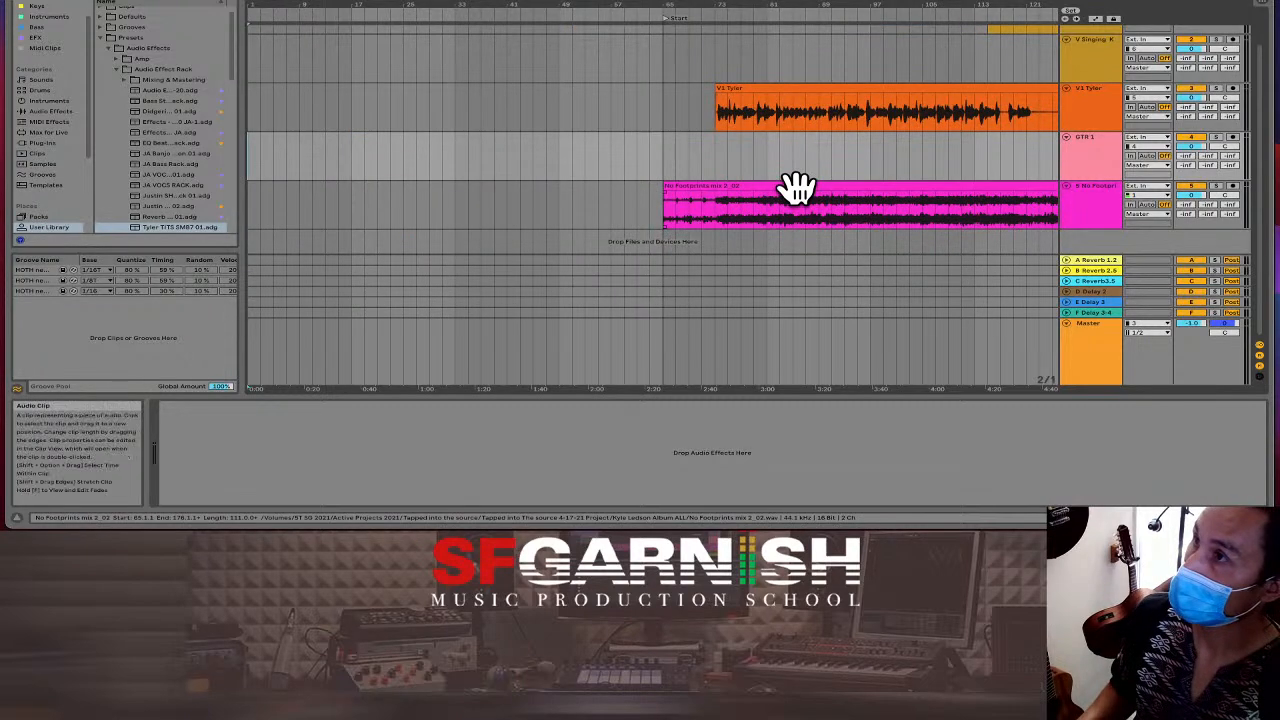
{"action": "left_click_drag", "start_coordinate": [794, 189], "coordinate": [378, 191]}
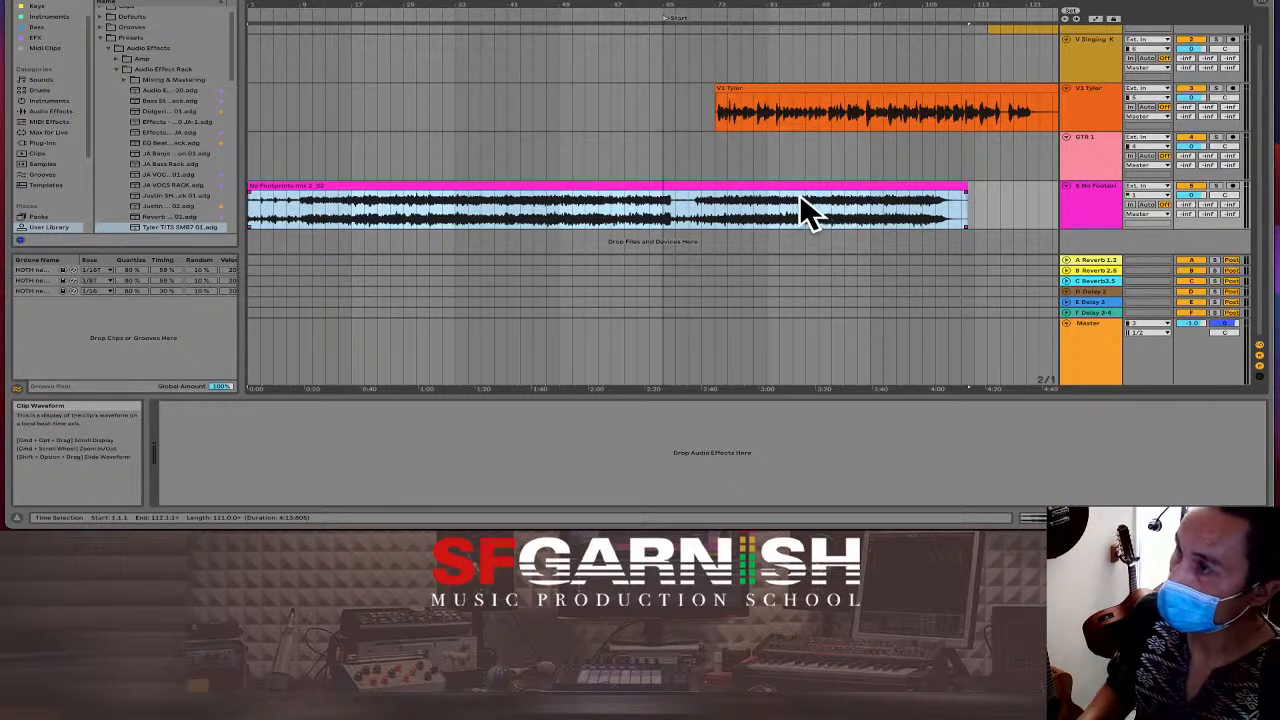
{"action": "left_click", "coordinate": [736, 207]}
{"action": "key", "text": "plus"}
{"action": "key", "text": "plus"}
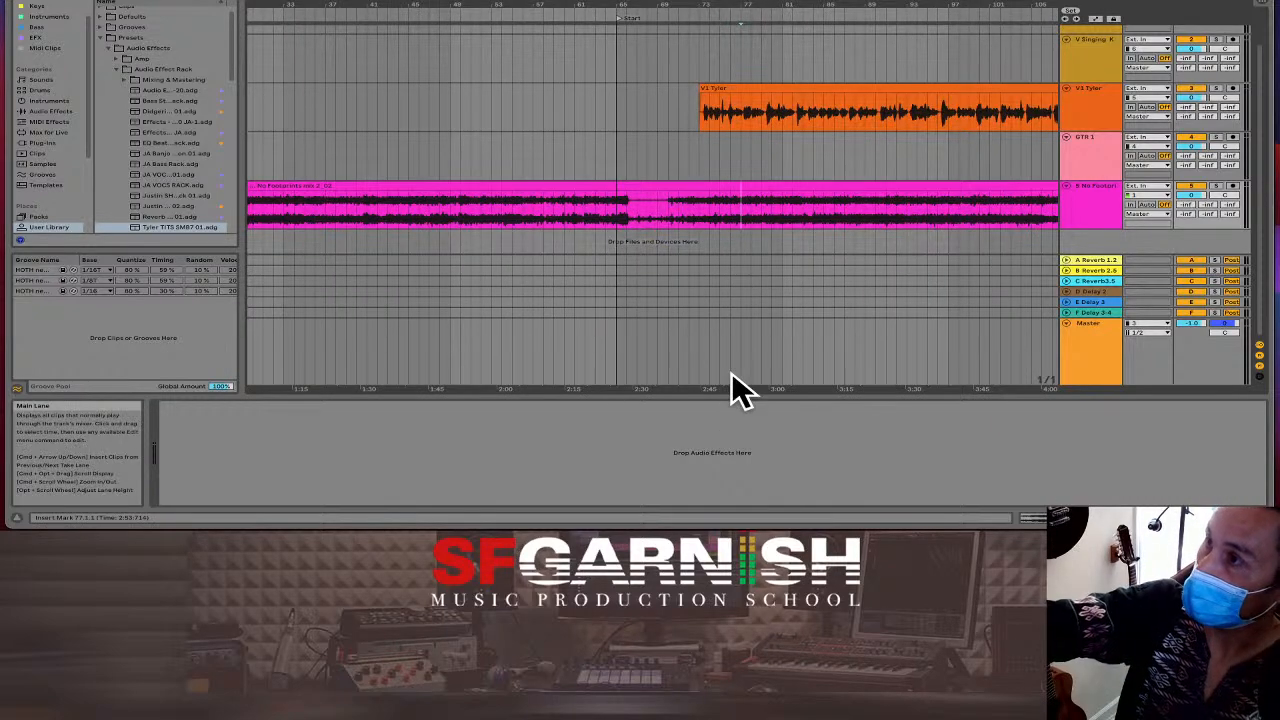
{"action": "key", "text": "plus"}
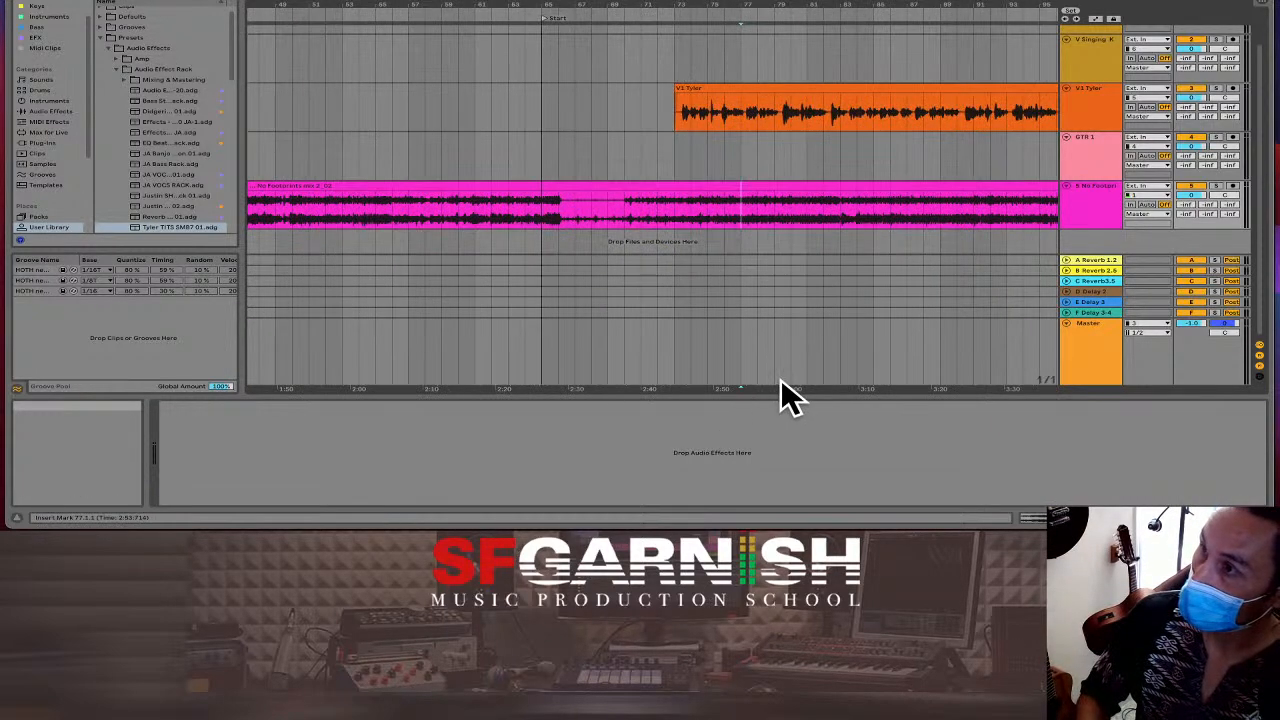
{"action": "key", "text": "plus"}
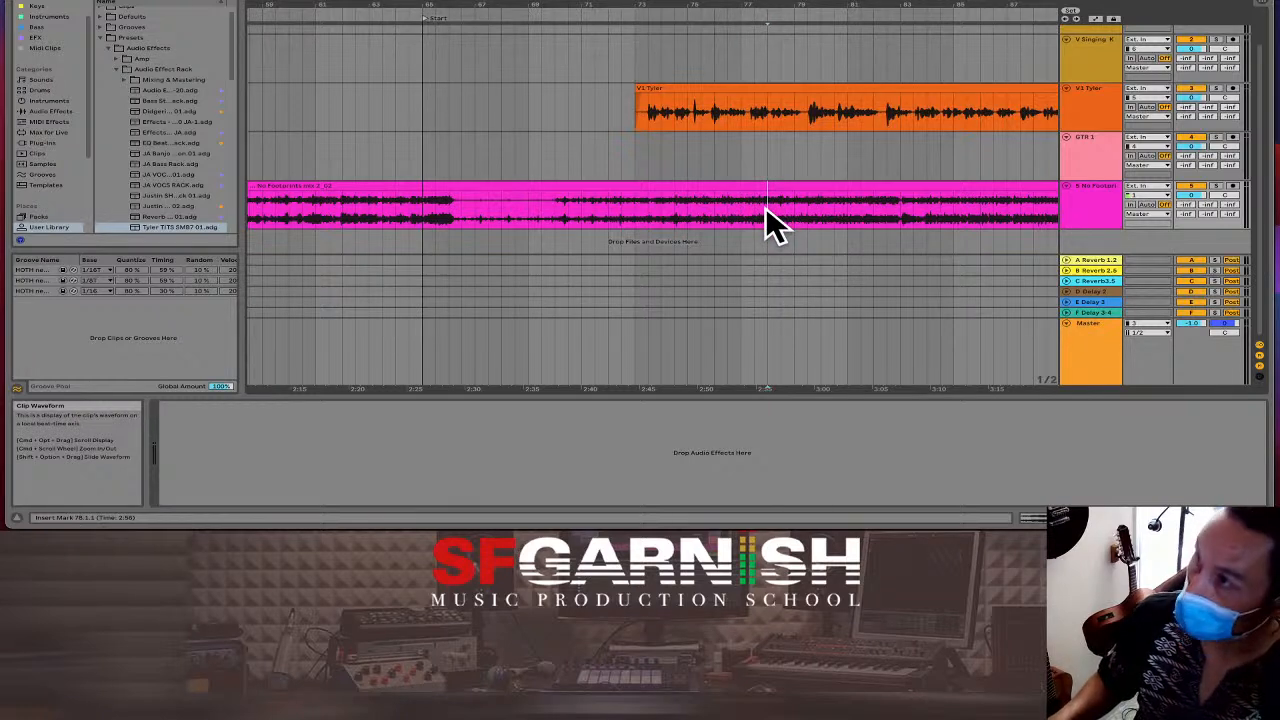
Split the No Footprints clip at the insert point and reposition it to start at bar 78.
{"action": "key", "text": "super+e"}
{"action": "left_click", "coordinate": [703, 189]}
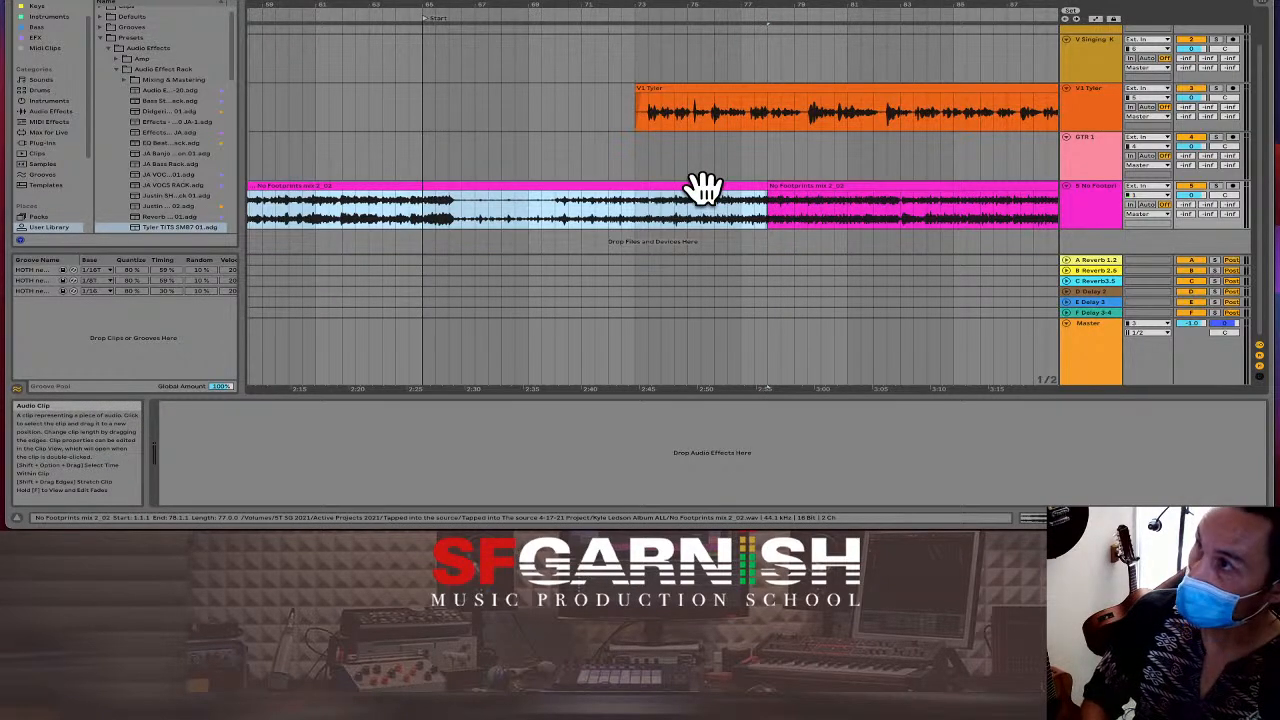
{"action": "left_click_drag", "start_coordinate": [843, 190], "coordinate": [347, 222]}
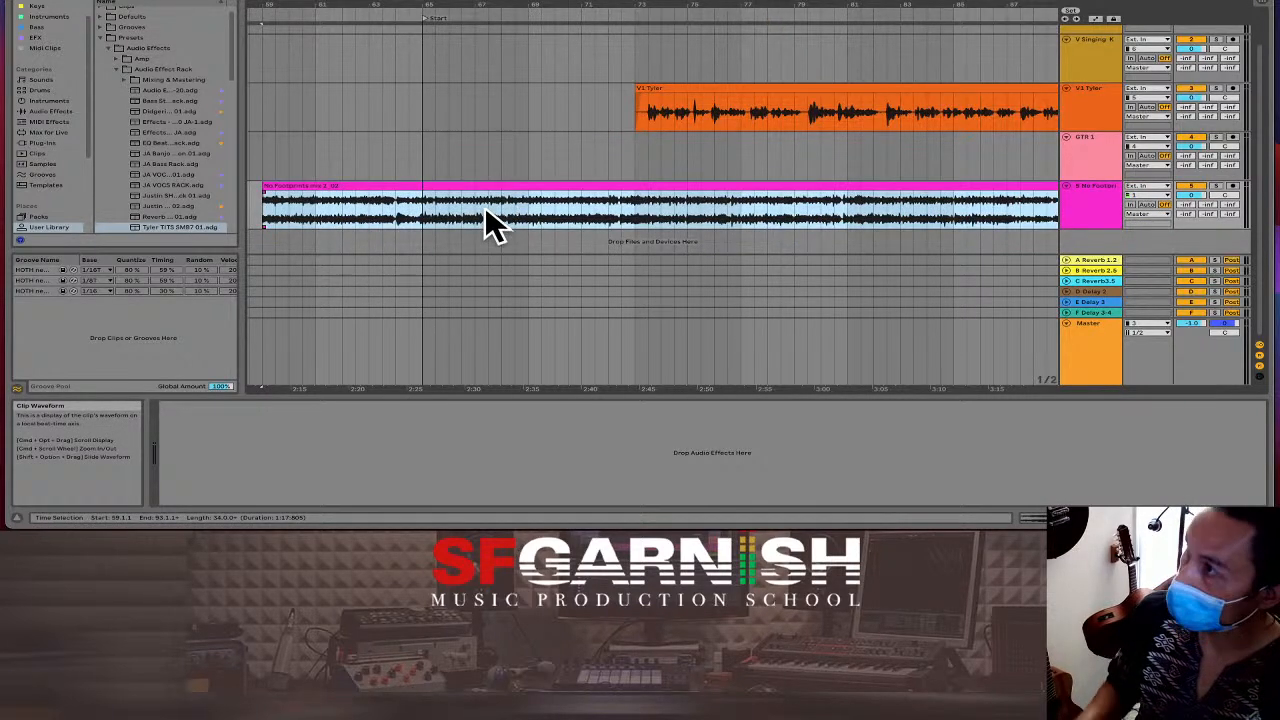
{"action": "left_click_drag", "start_coordinate": [471, 183], "coordinate": [843, 186]}
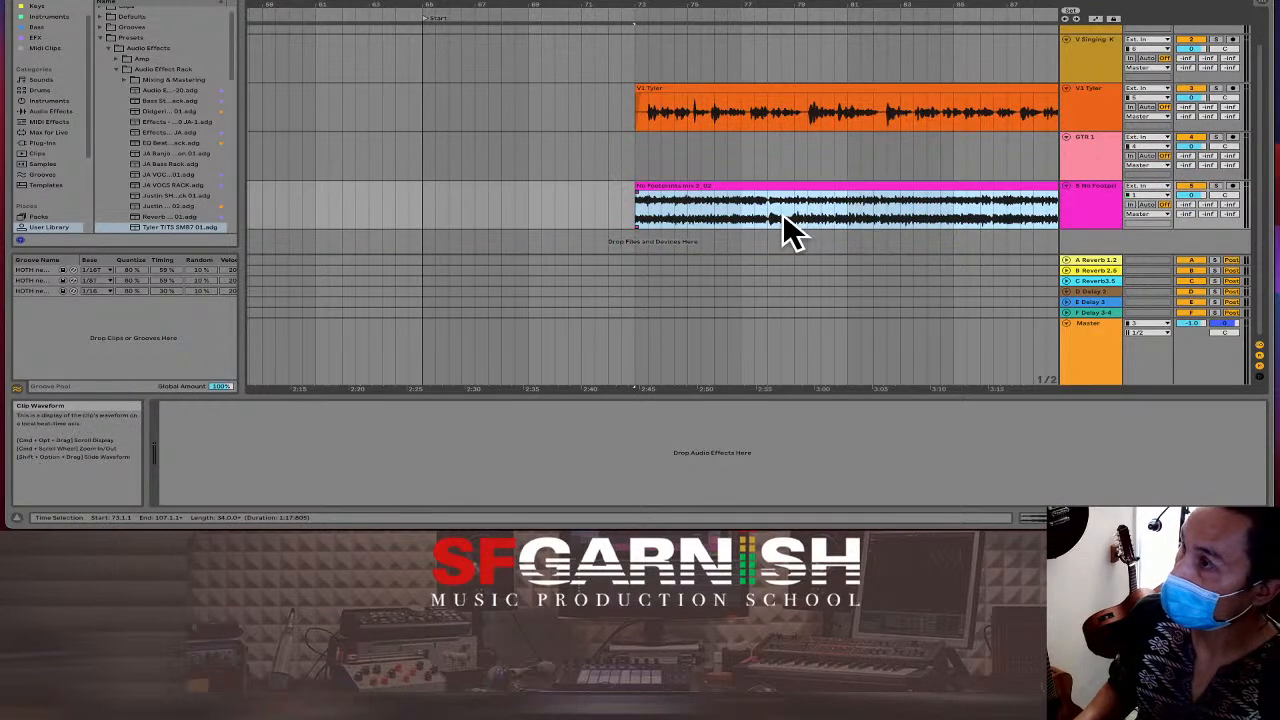
{"action": "left_click_drag", "start_coordinate": [710, 187], "coordinate": [843, 193]}
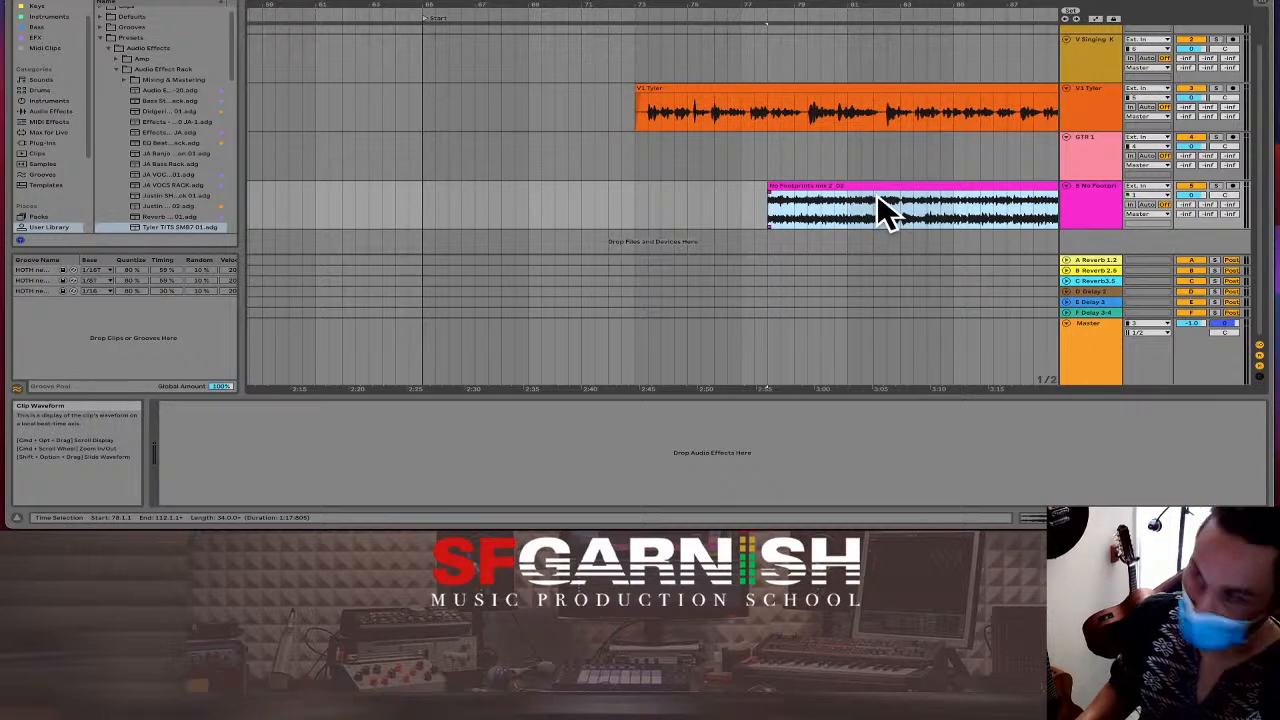
{"action": "scroll", "coordinate": [878, 198], "scroll_direction": "right", "scroll_amount": 5}
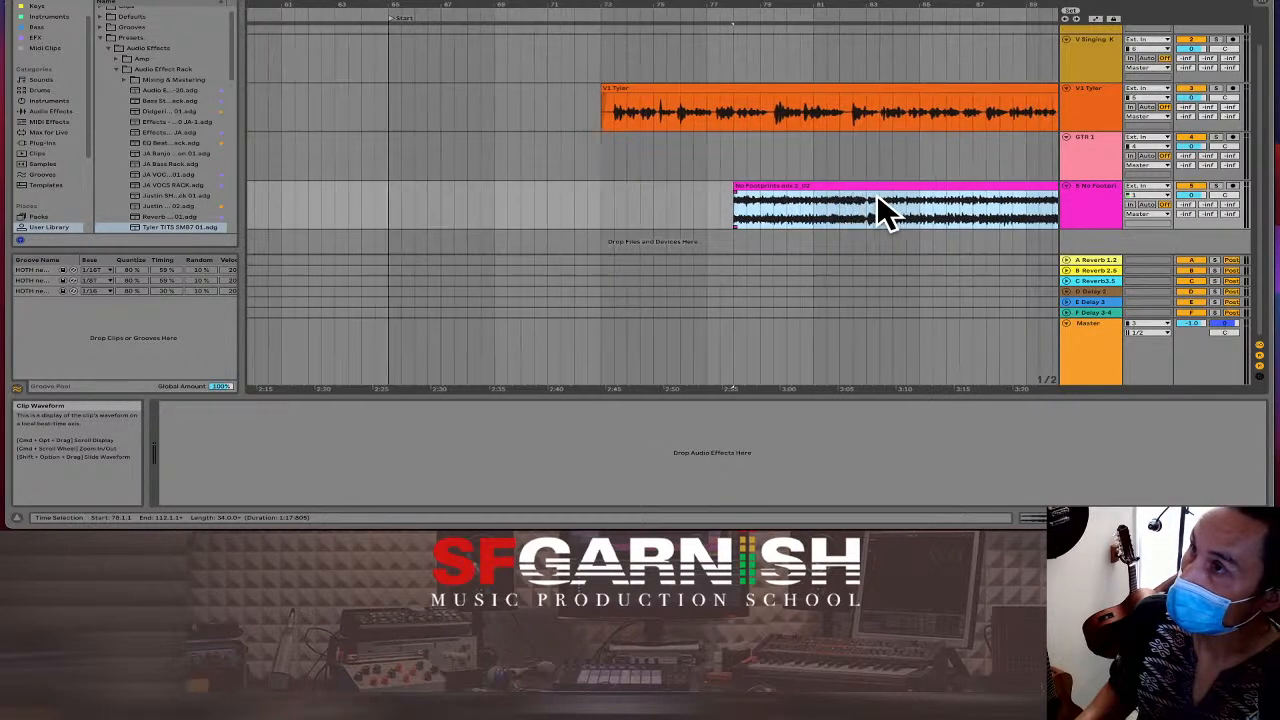
{"action": "scroll", "coordinate": [878, 198], "scroll_direction": "right", "scroll_amount": 3}
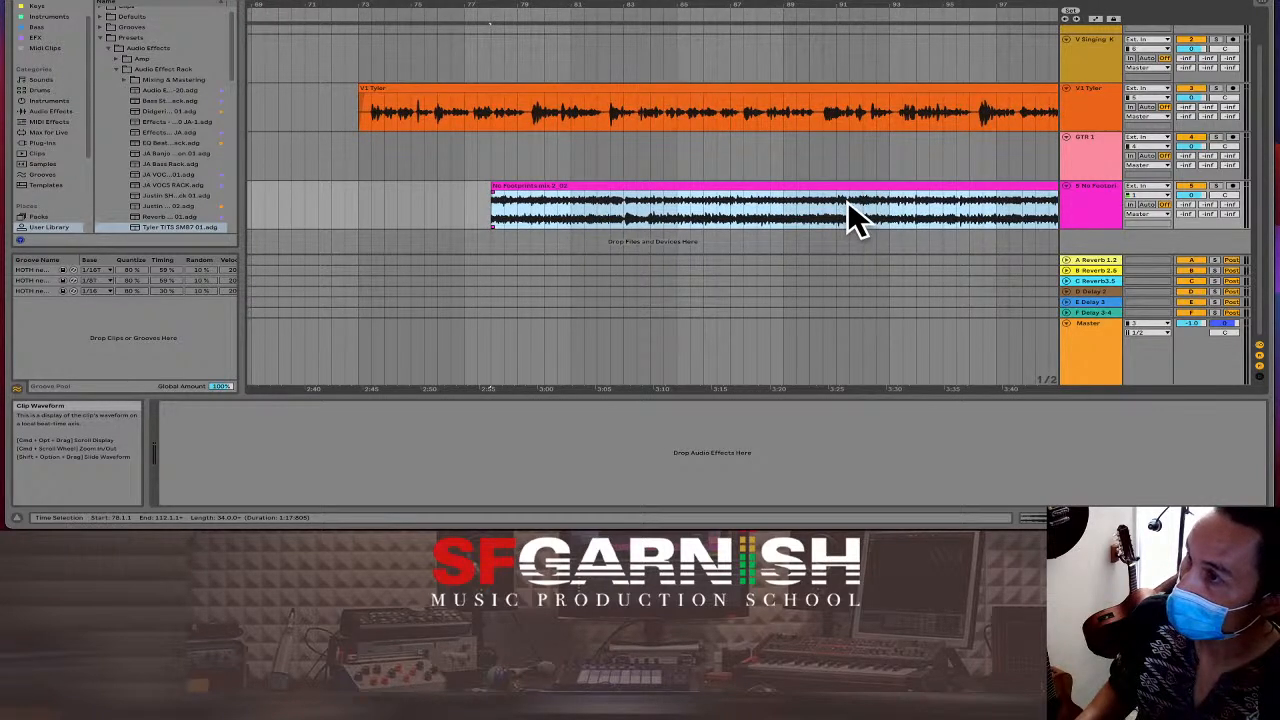
Split again at bar 92, delete the tail, and move the clip to end at bar 73.
{"action": "left_click", "coordinate": [863, 205]}
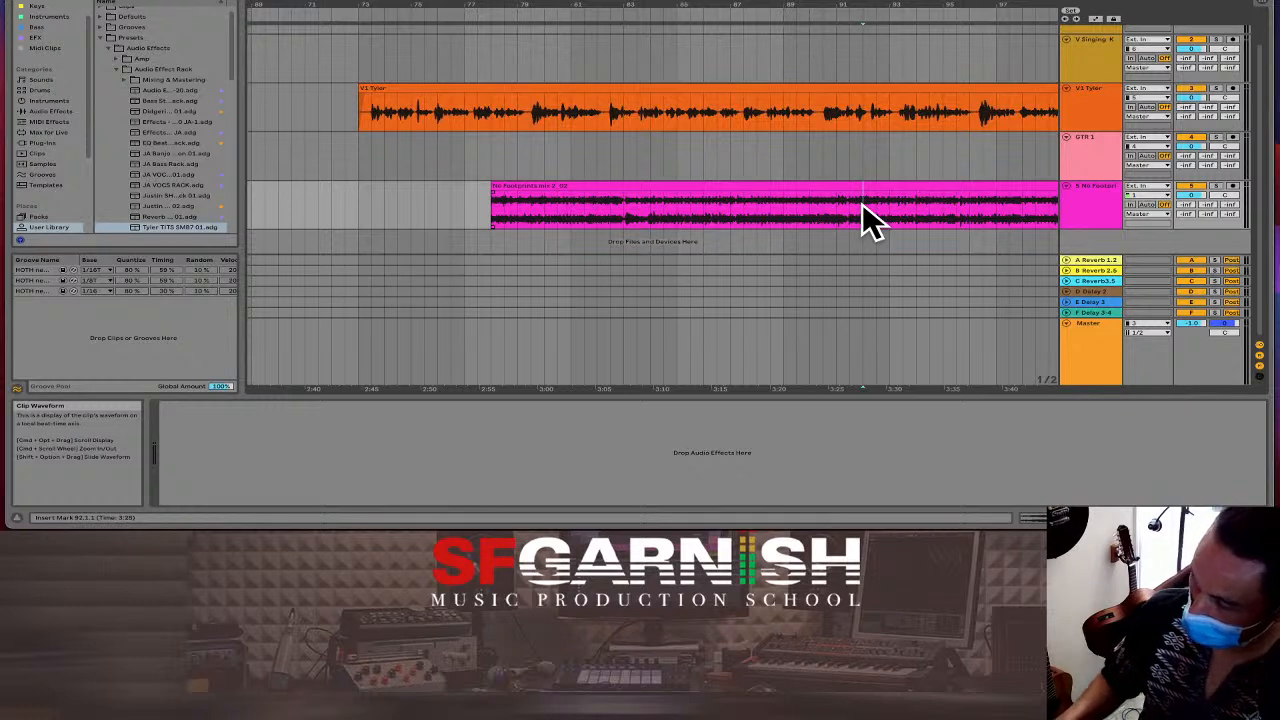
{"action": "key", "text": "super+e"}
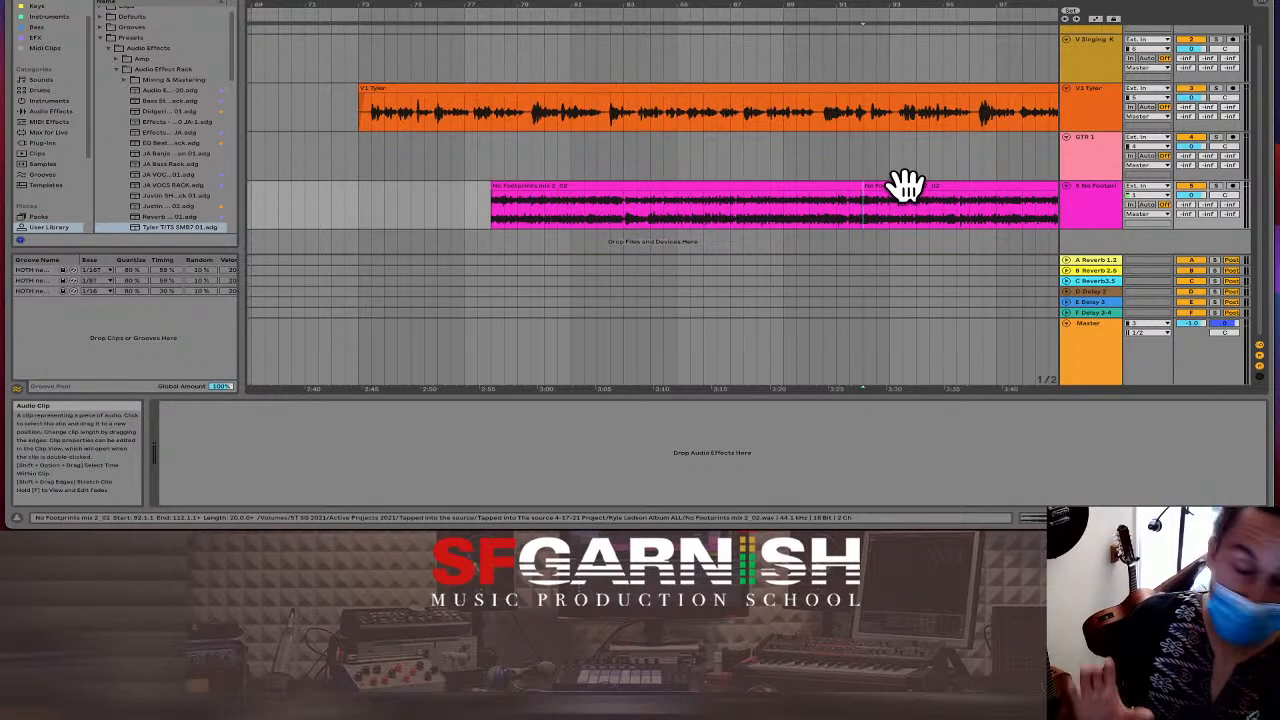
{"action": "left_click", "coordinate": [904, 189]}
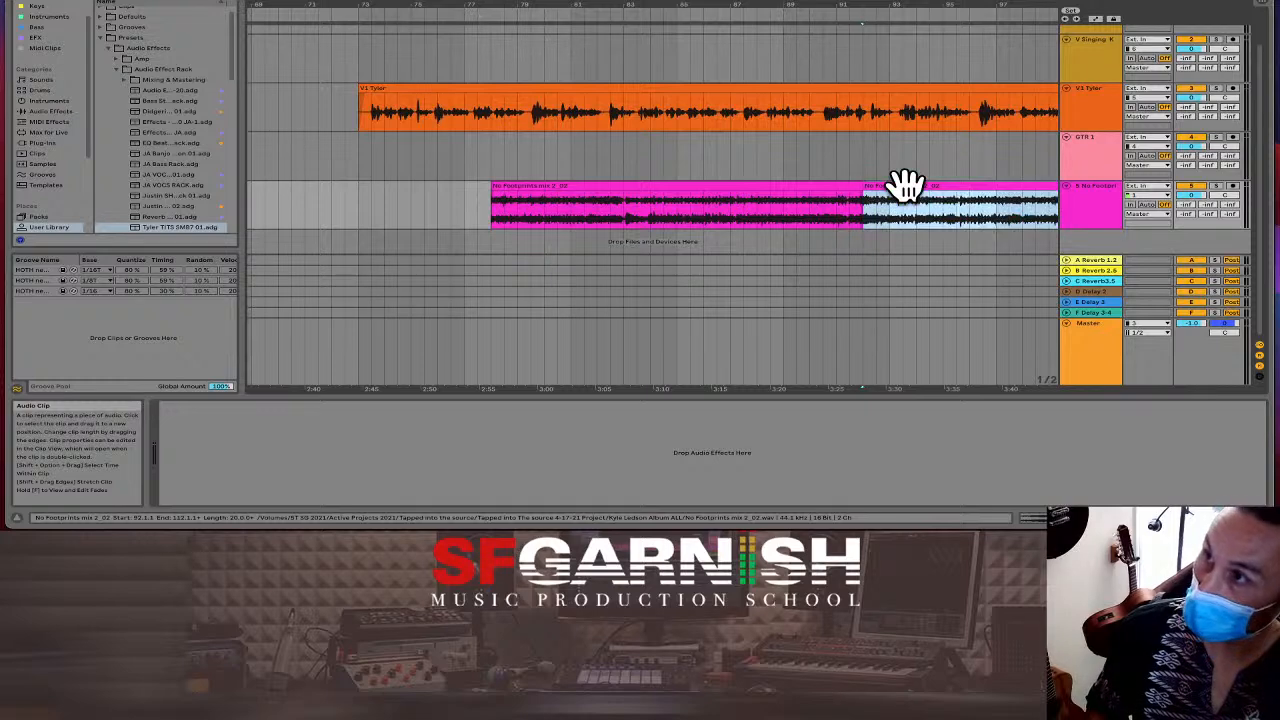
{"action": "key", "text": "Delete"}
{"action": "left_click_drag", "start_coordinate": [793, 187], "coordinate": [537, 207]}
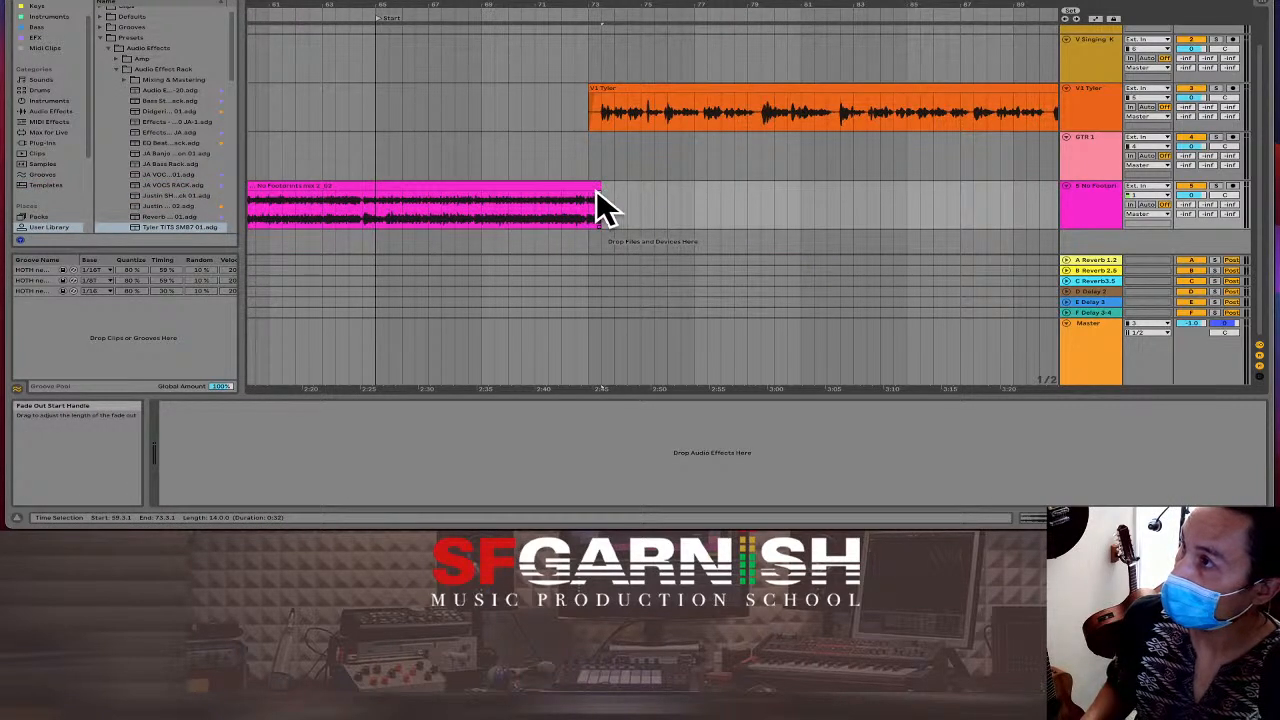
Shift the No Footprints clip to end at bar 74 and add a fade-out at its end.
{"action": "mouse_move", "coordinate": [586, 189]}
{"action": "left_mouse_down"}
{"action": "mouse_move", "coordinate": [608, 191]}
{"action": "mouse_move", "coordinate": [575, 193]}
{"action": "left_mouse_up"}
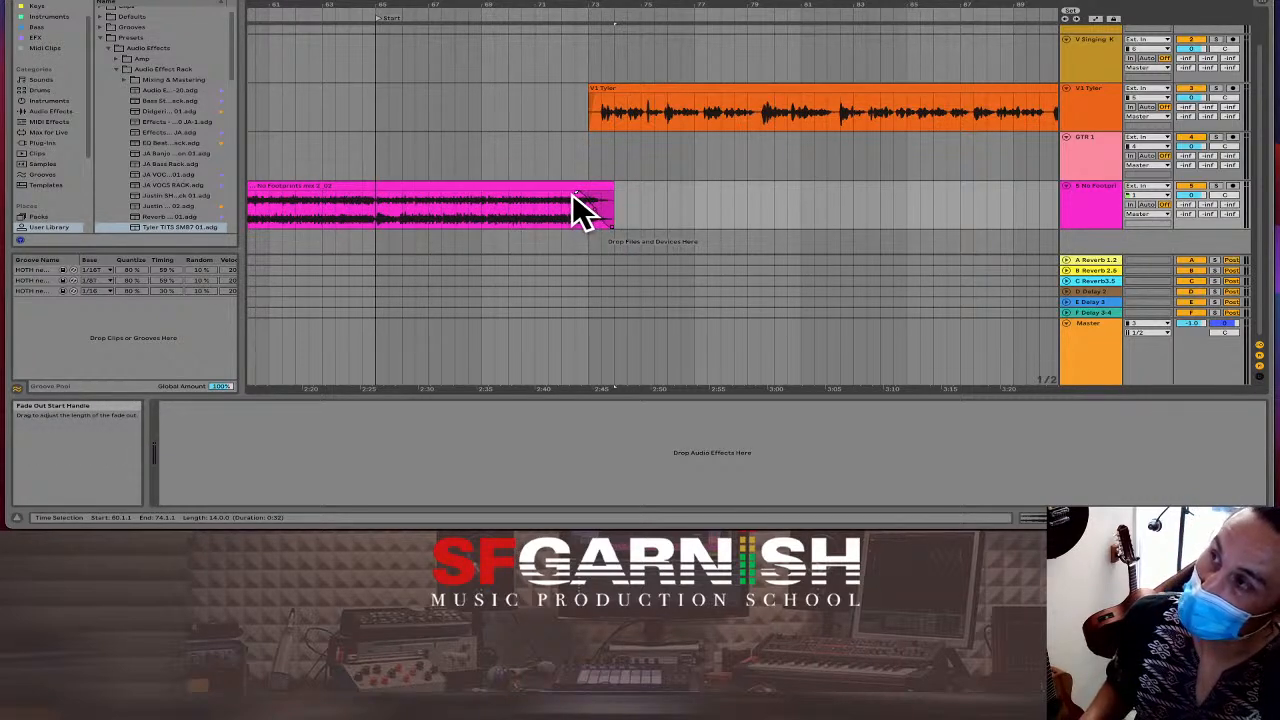
{"action": "left_click_drag", "start_coordinate": [572, 193], "coordinate": [569, 192]}
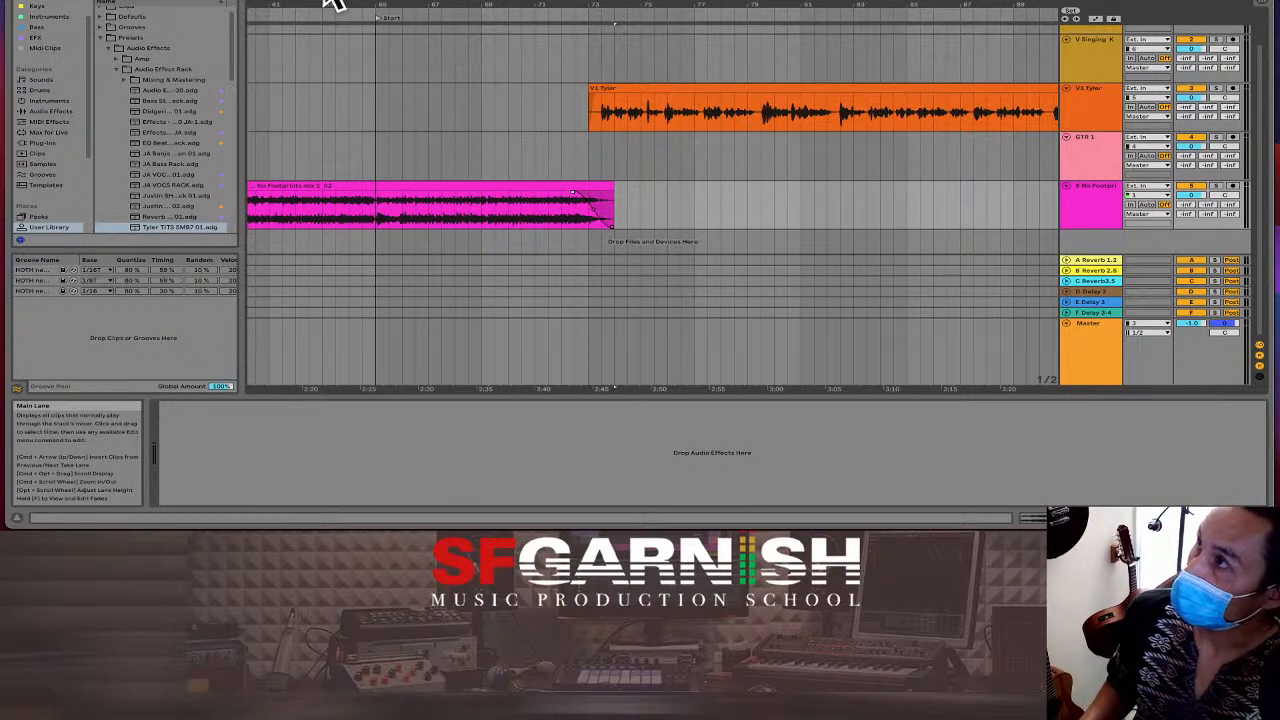
{"action": "scroll", "coordinate": [303, 5], "scroll_direction": "left", "scroll_amount": 5}
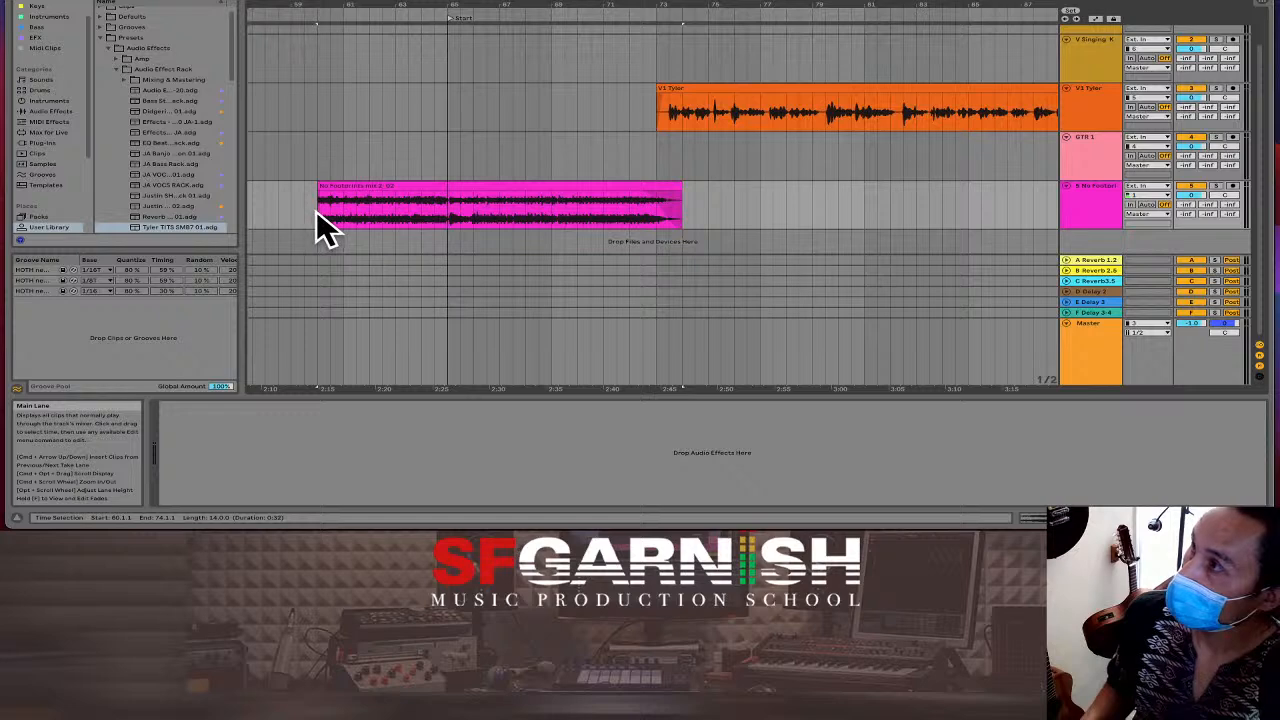
{"action": "left_click_drag", "start_coordinate": [316, 210], "coordinate": [146, 220]}
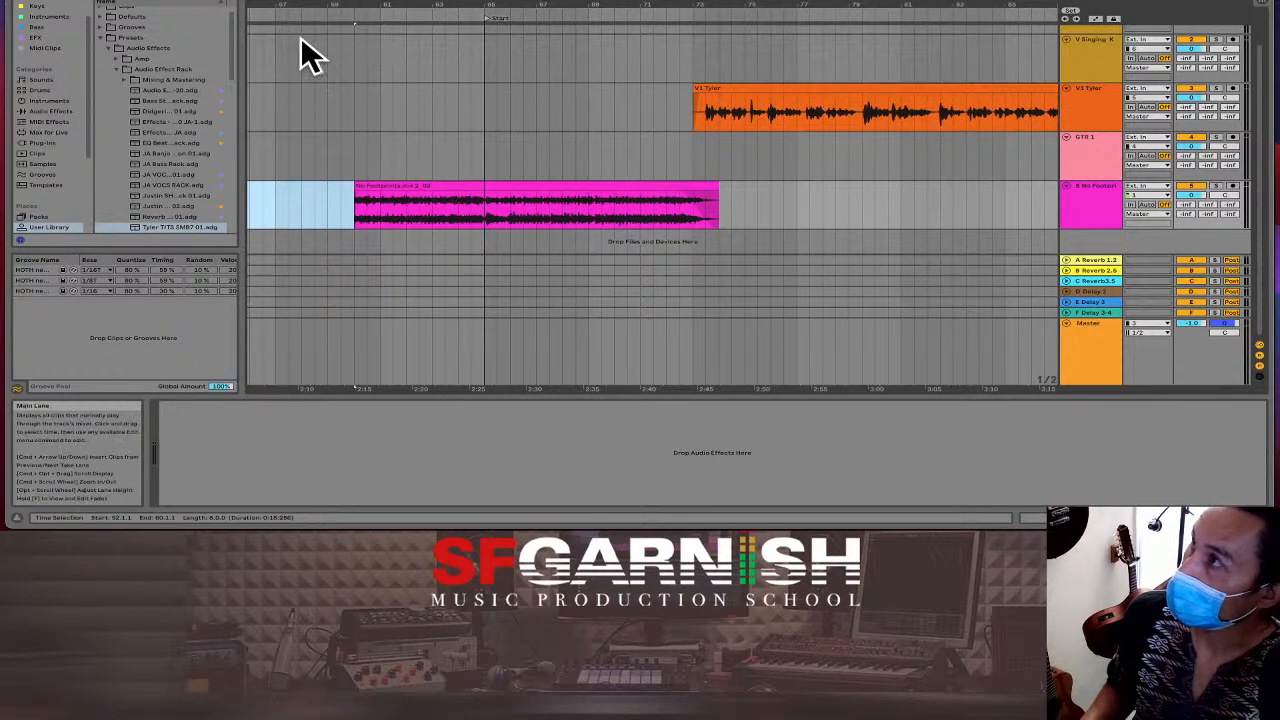
Delete the empty time before the reference clip with Cmd+Shift+Delete.
{"action": "left_click_drag", "start_coordinate": [448, 5], "coordinate": [451, 0]}
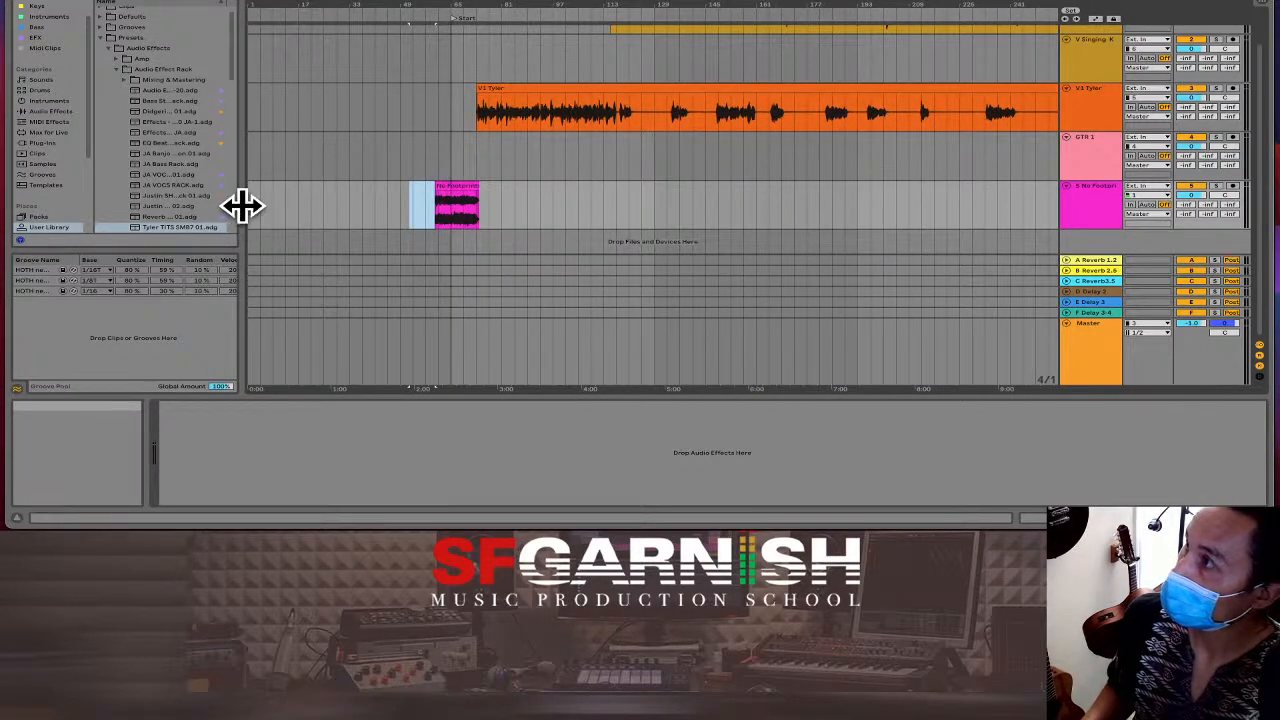
{"action": "left_click_drag", "start_coordinate": [252, 207], "coordinate": [425, 212]}
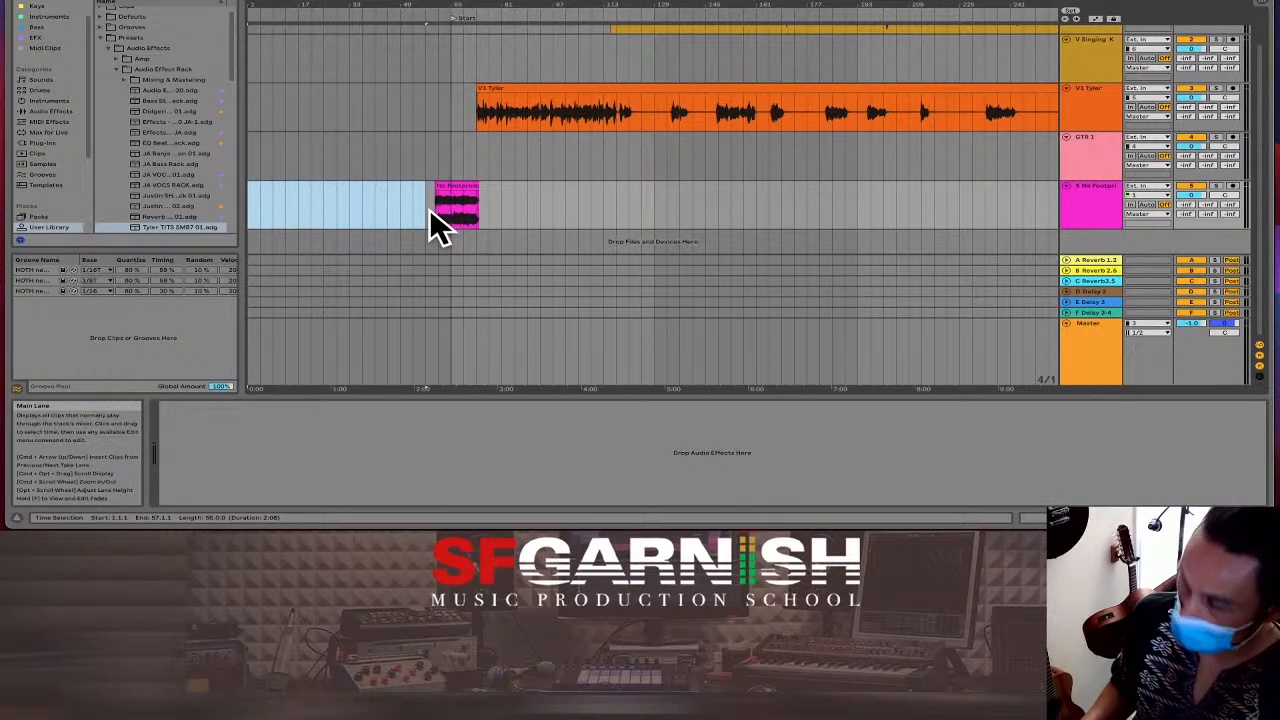
{"action": "key", "text": "ctrl+shift+Delete"}
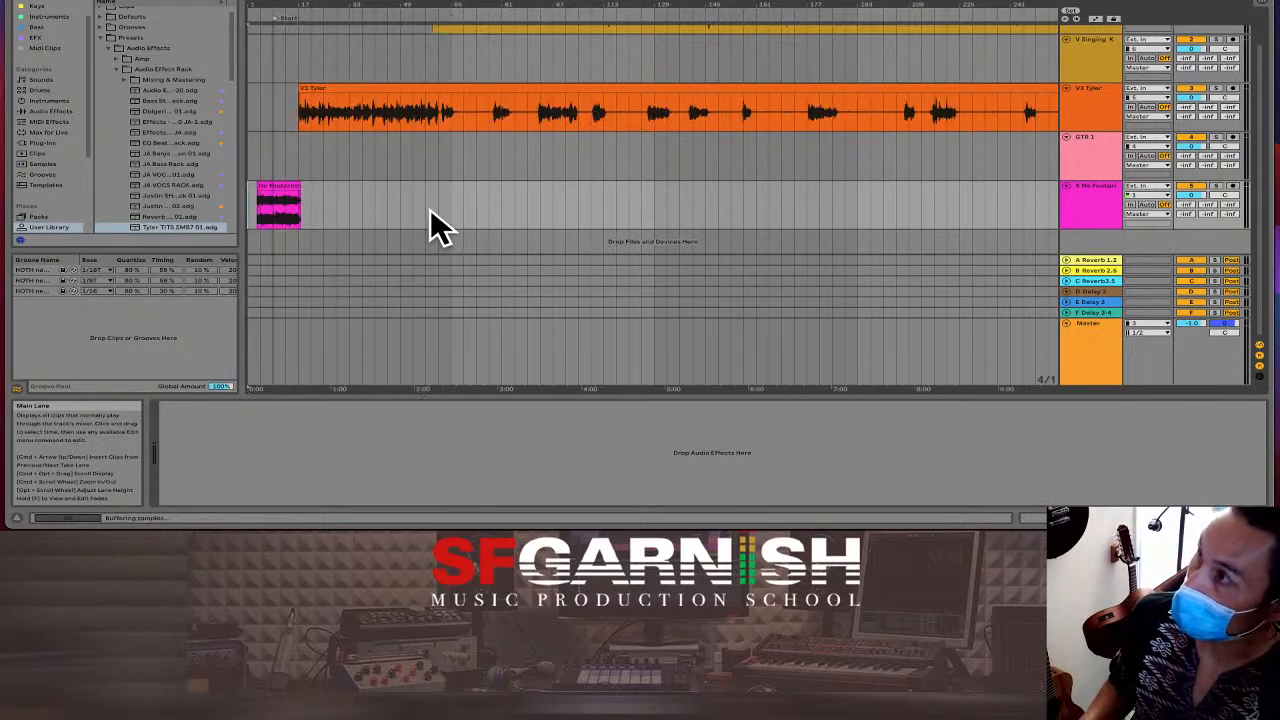
Remove the leftover gap so the clip starts at 1.1.1, then play from the start.
{"action": "left_click", "coordinate": [255, 212]}
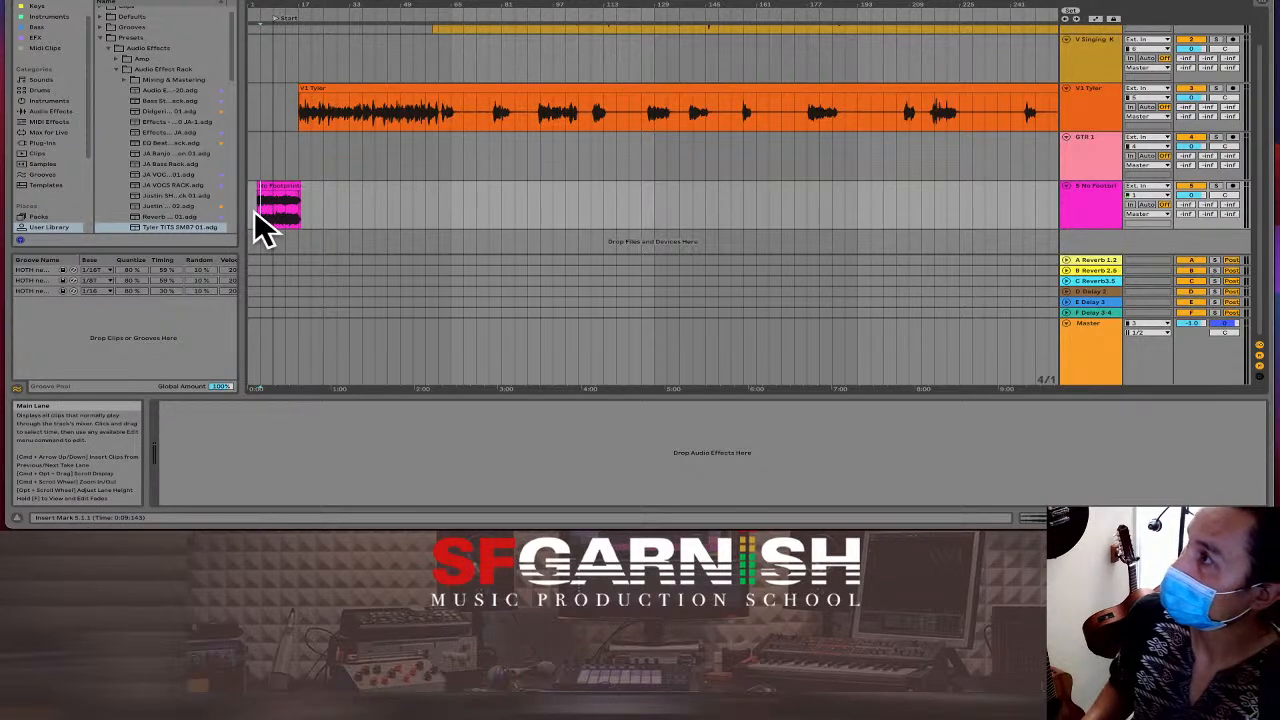
{"action": "key", "text": "plus"}
{"action": "key", "text": "plus"}
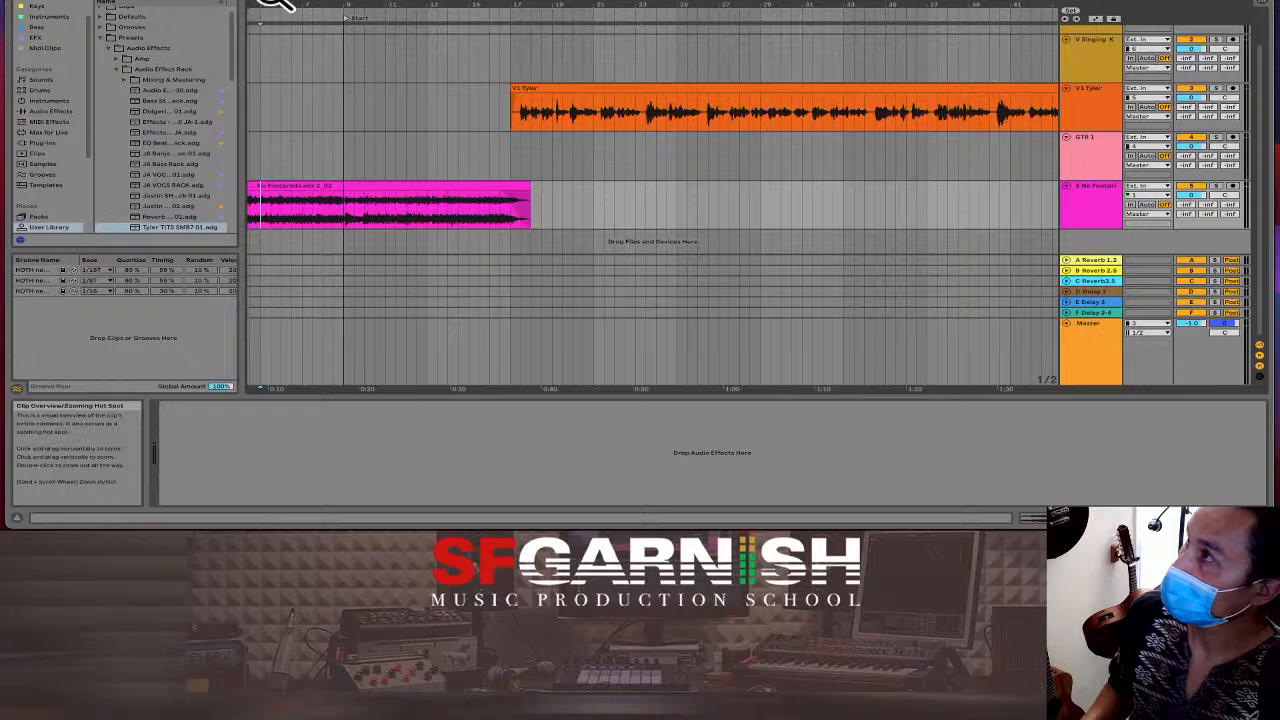
{"action": "left_click_drag", "start_coordinate": [267, 3], "coordinate": [335, 0]}
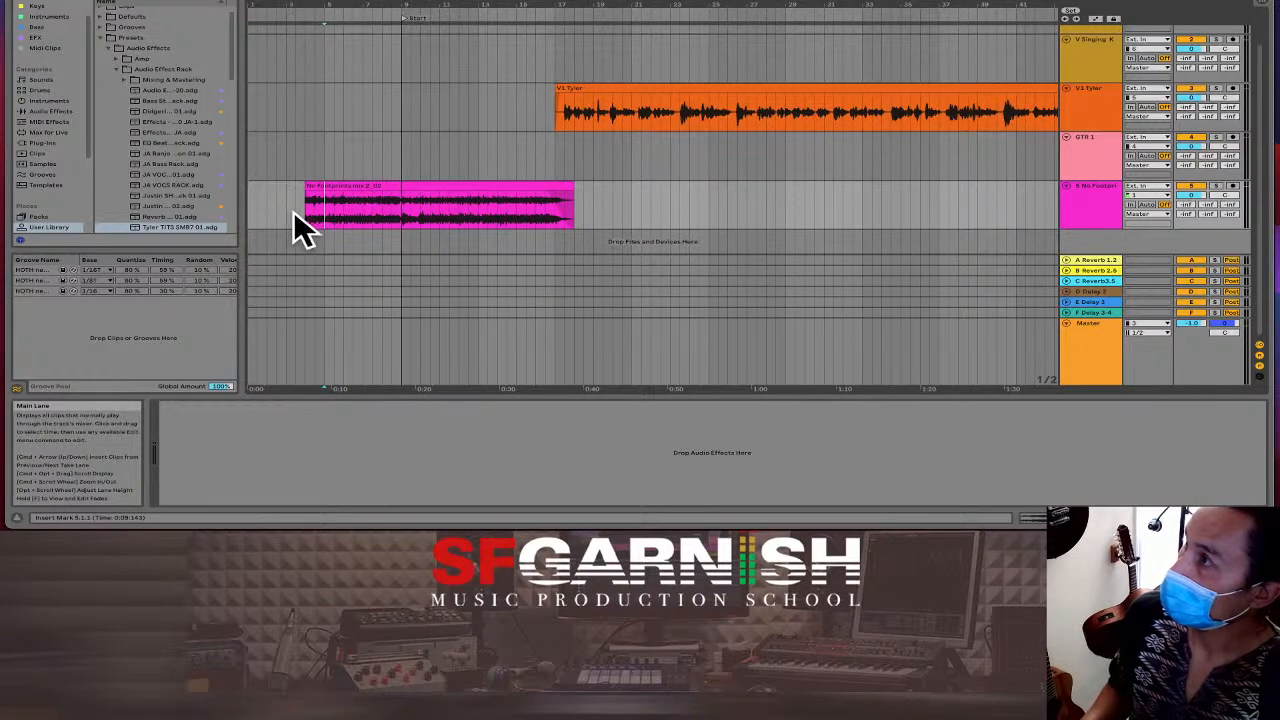
{"action": "left_click_drag", "start_coordinate": [303, 210], "coordinate": [242, 209]}
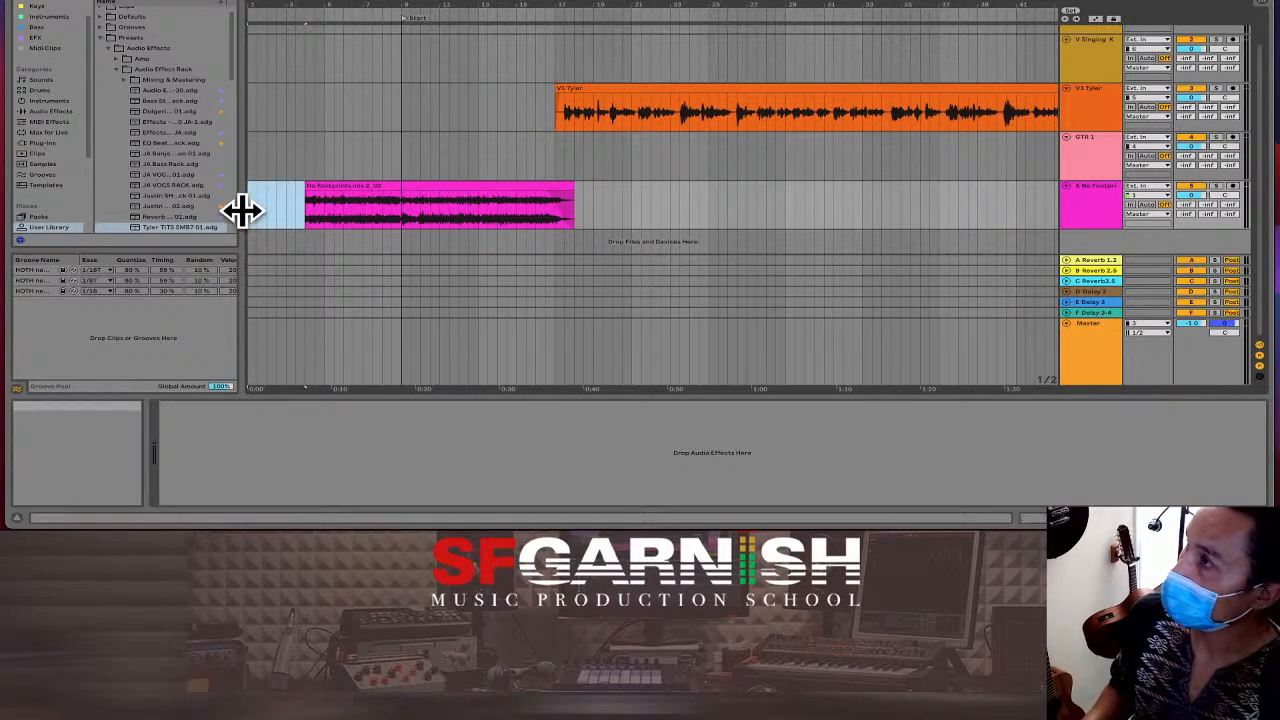
{"action": "key", "text": "ctrl+shift+Delete"}
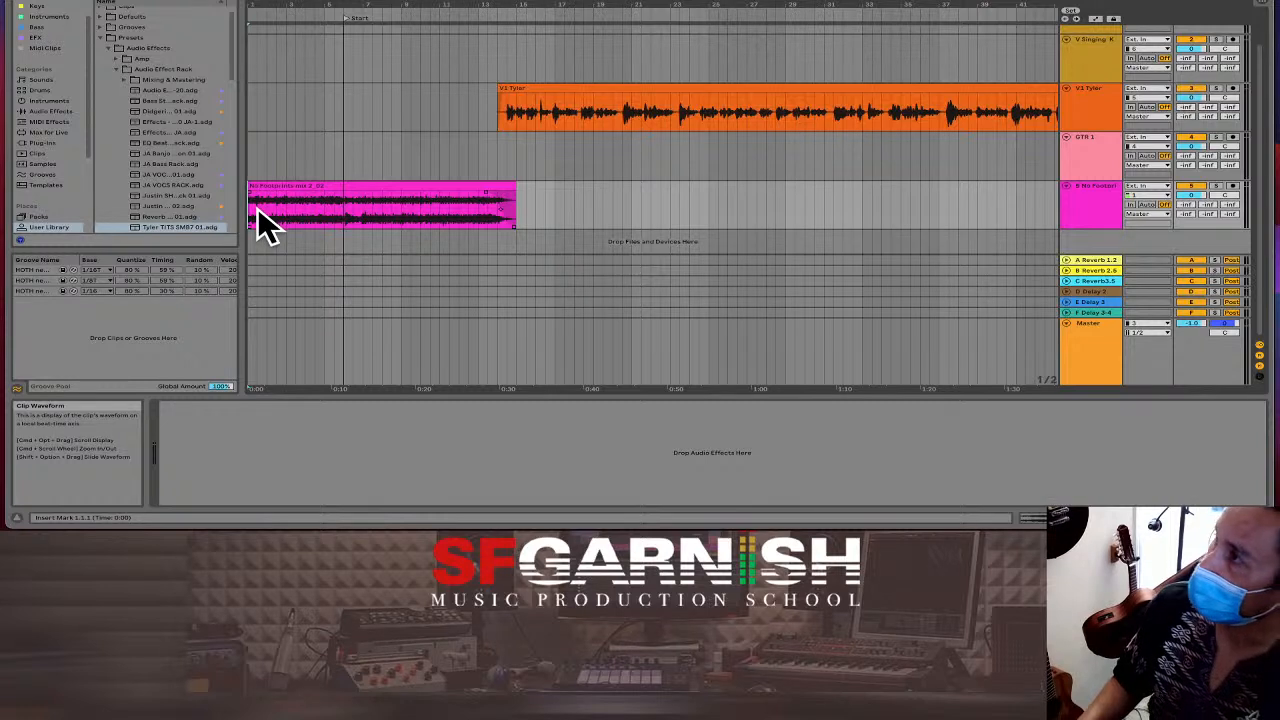
{"action": "key", "text": "space"}
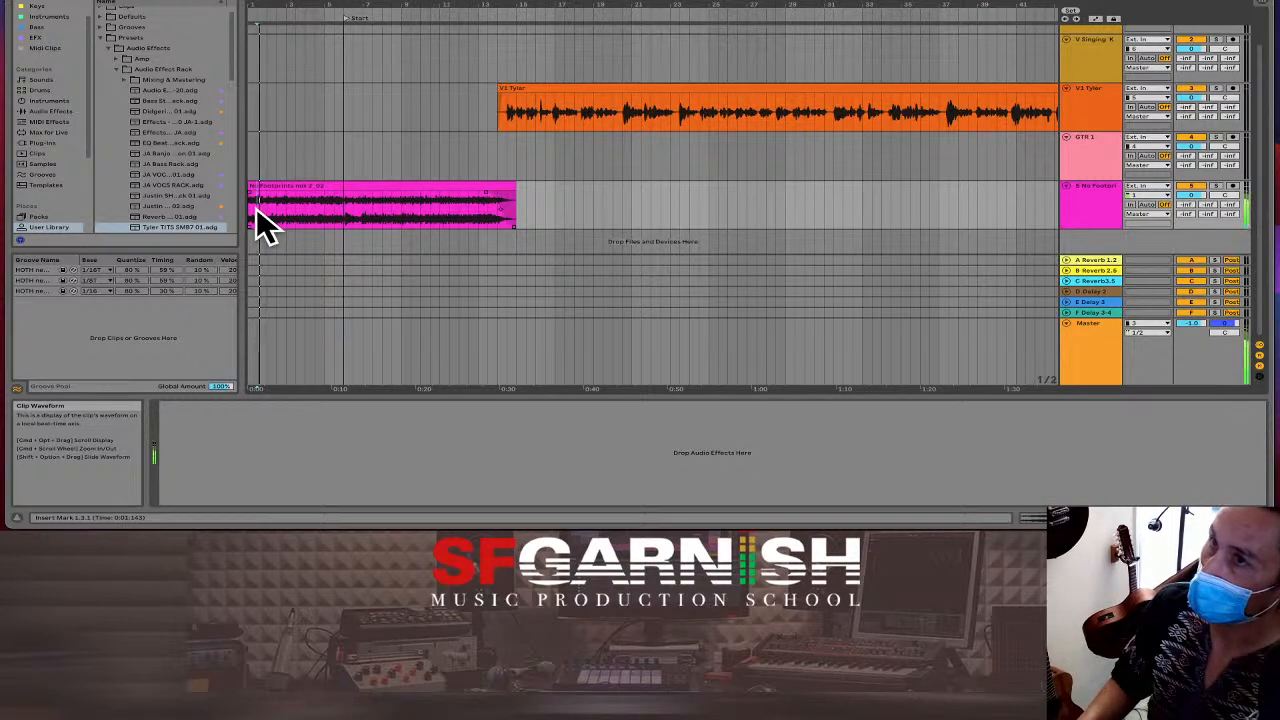
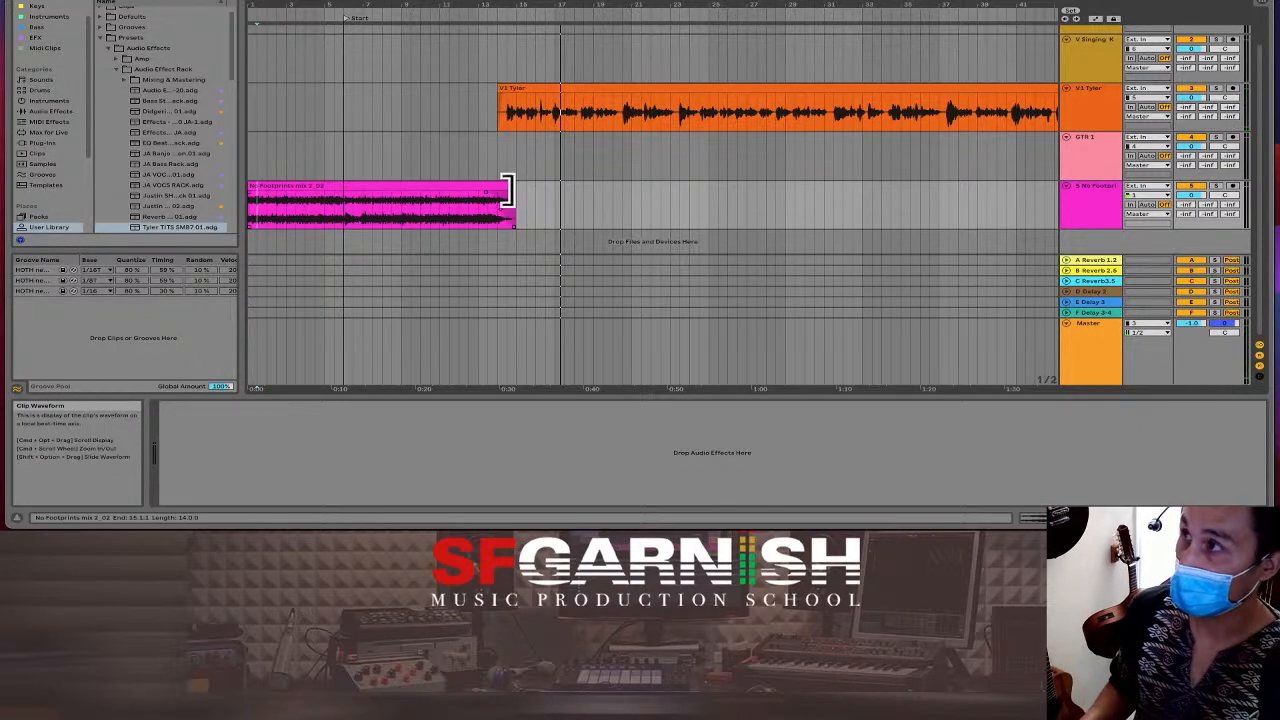
Extend the No Footprints clip's right edge and list the EFX effect devices in the browser.
{"action": "left_click_drag", "start_coordinate": [508, 190], "coordinate": [970, 183]}
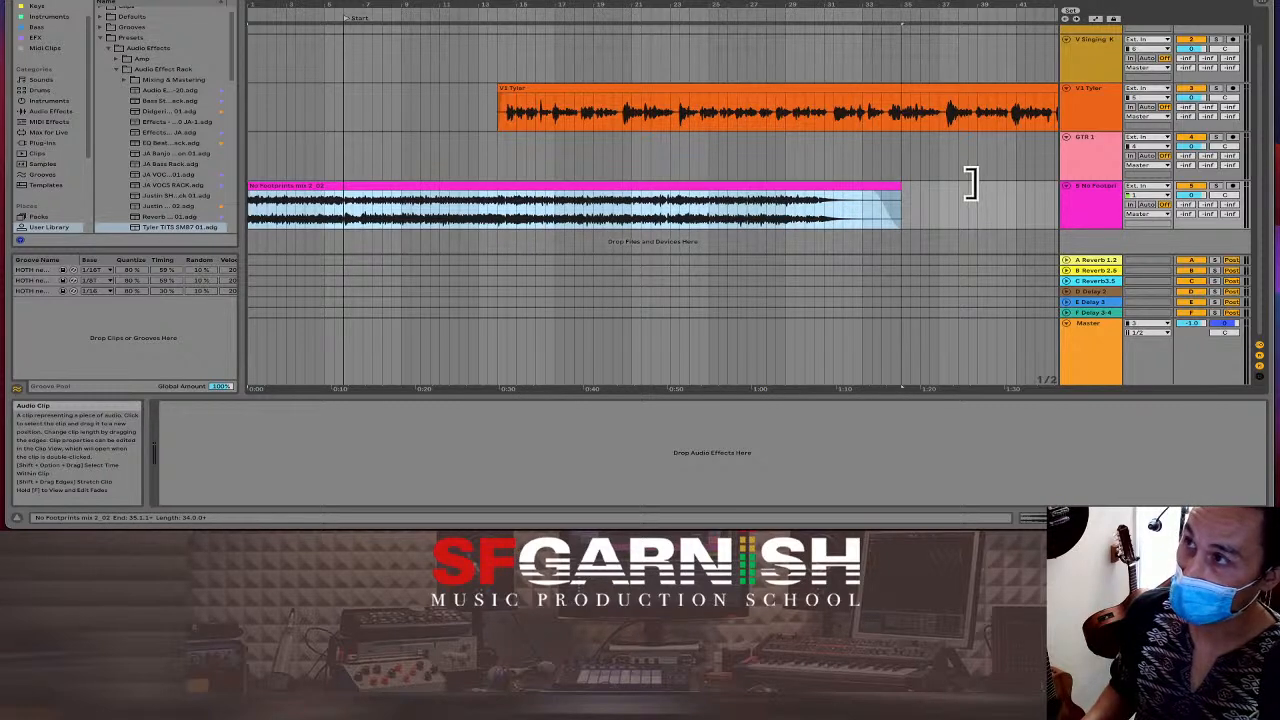
{"action": "left_click", "coordinate": [500, 208]}
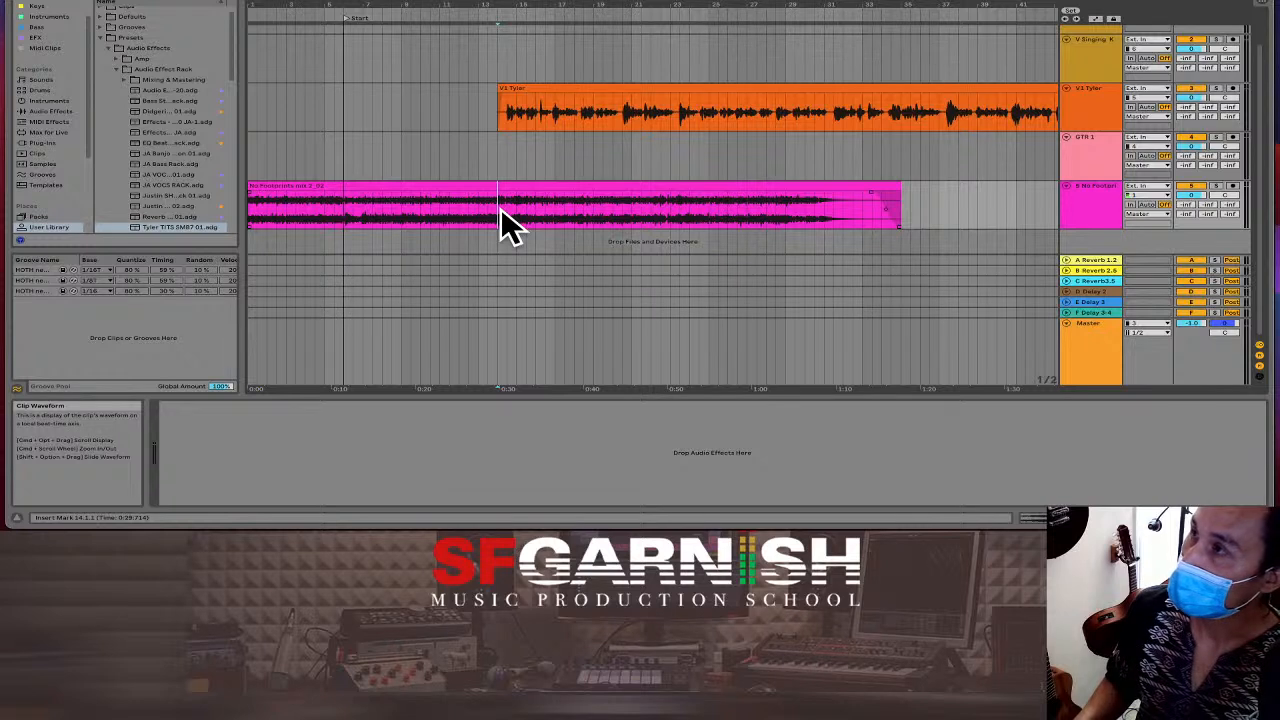
{"action": "left_click", "coordinate": [40, 39]}
{"action": "scroll", "coordinate": [155, 77], "scroll_direction": "up", "scroll_amount": 5}
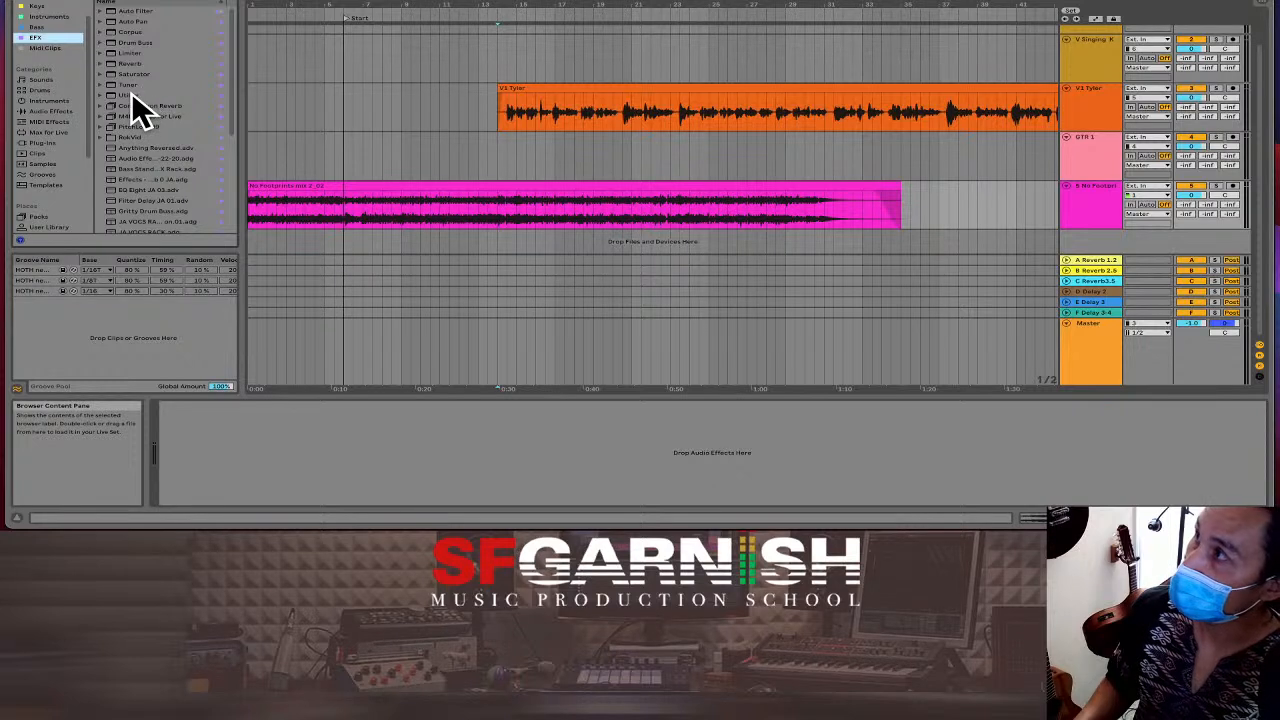
Add a Utility to the No Footprints track and show its Gain automation lane.
{"action": "left_click_drag", "start_coordinate": [131, 95], "coordinate": [543, 206]}
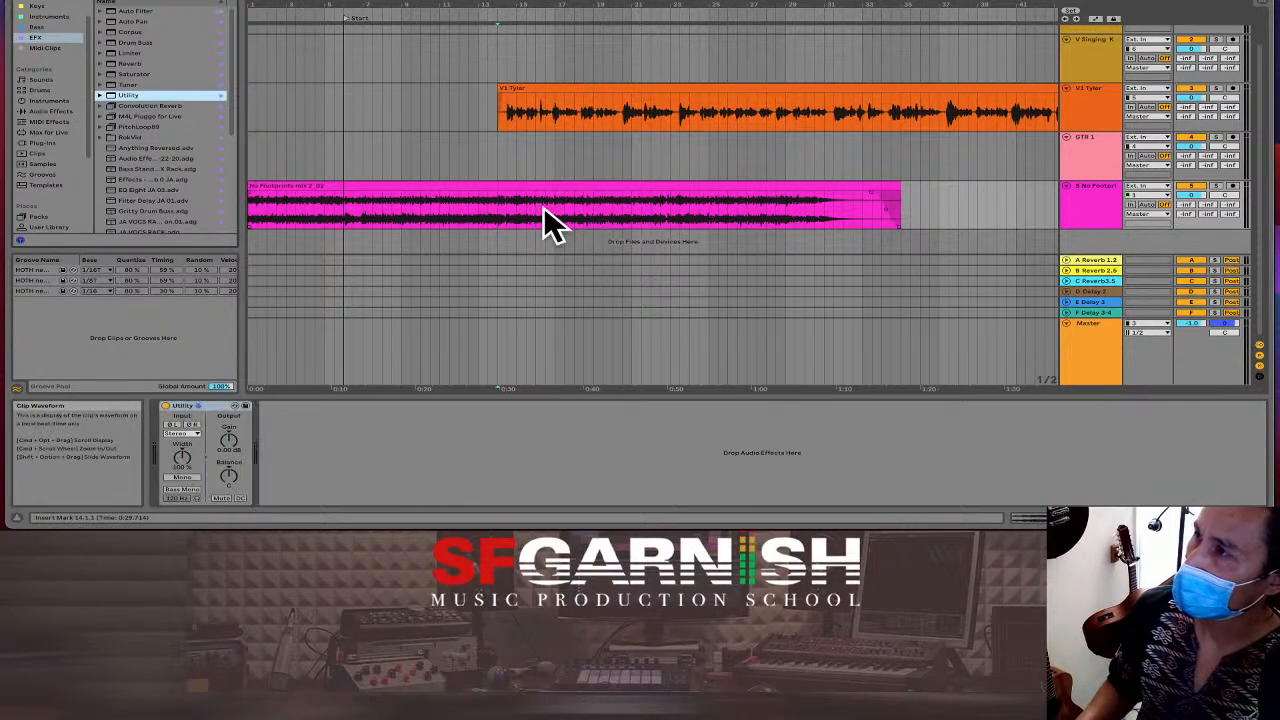
{"action": "right_click", "coordinate": [226, 442]}
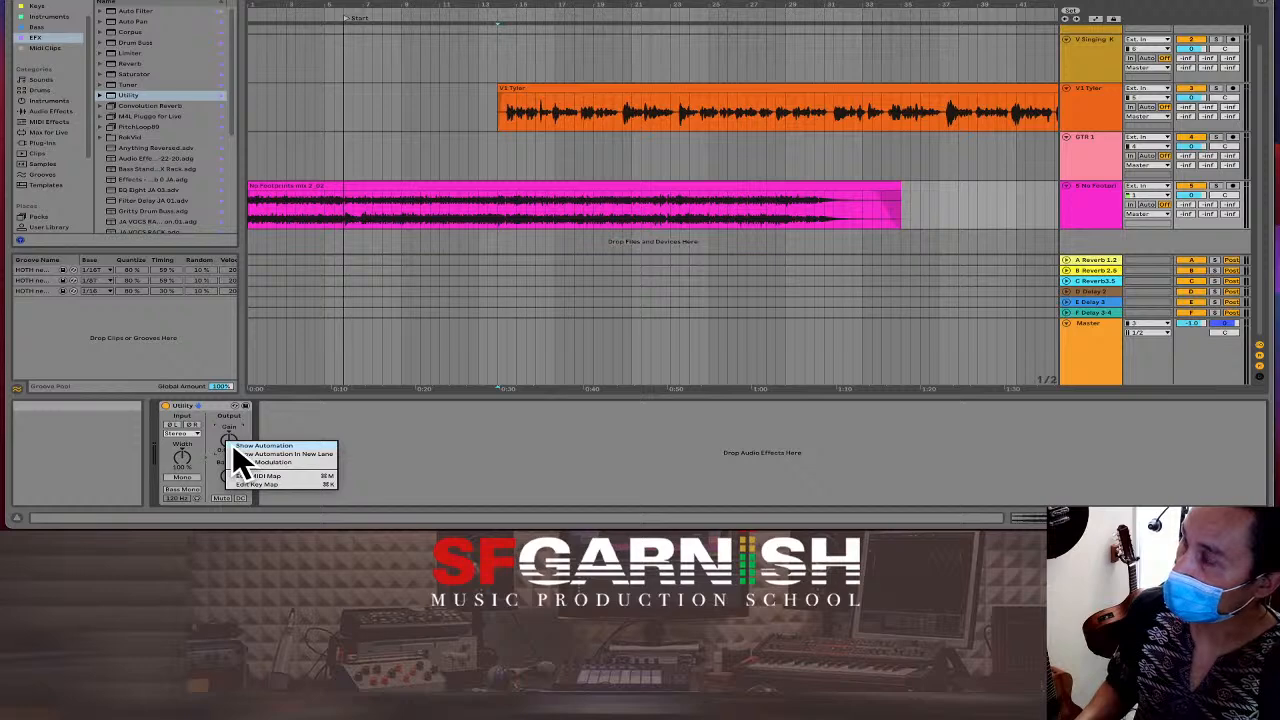
{"action": "left_click", "coordinate": [236, 445]}
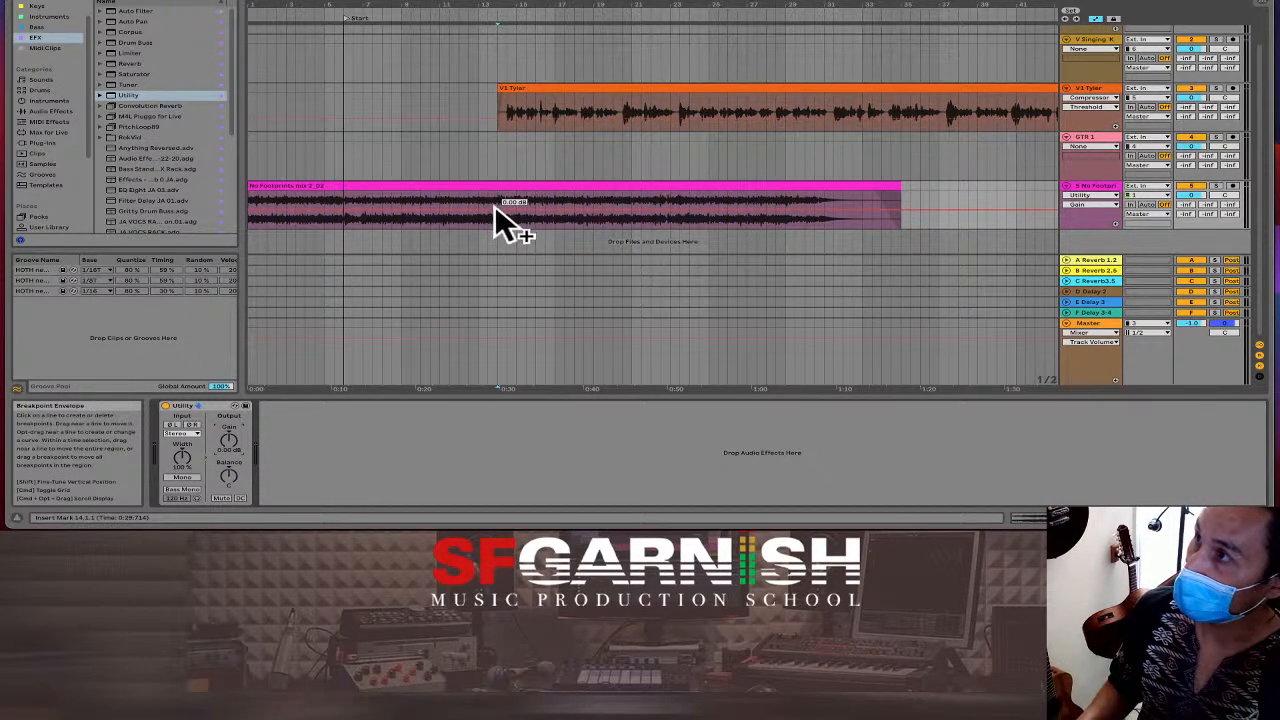
Automate the Utility gain down to -20 dB from around bar 14.
{"action": "key", "text": "plus"}
{"action": "key", "text": "plus"}
{"action": "key", "text": "plus"}
{"action": "key", "text": "plus"}
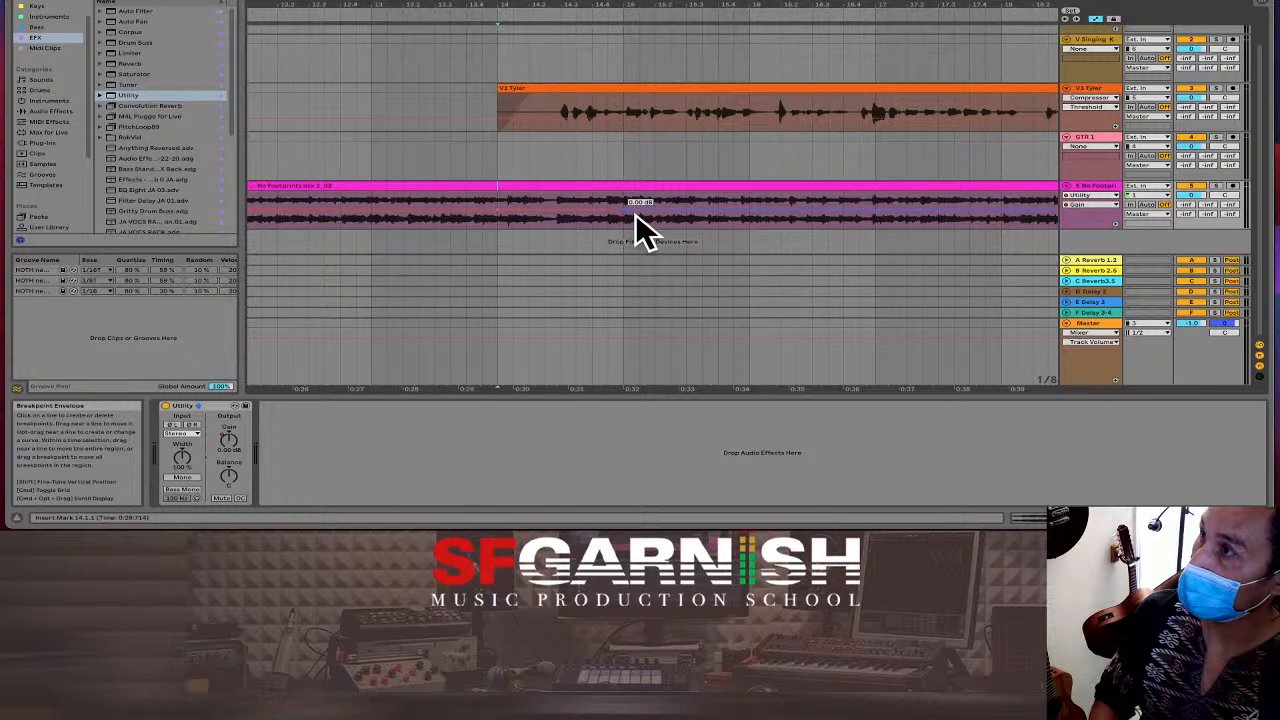
{"action": "left_click_drag", "start_coordinate": [634, 211], "coordinate": [634, 220]}
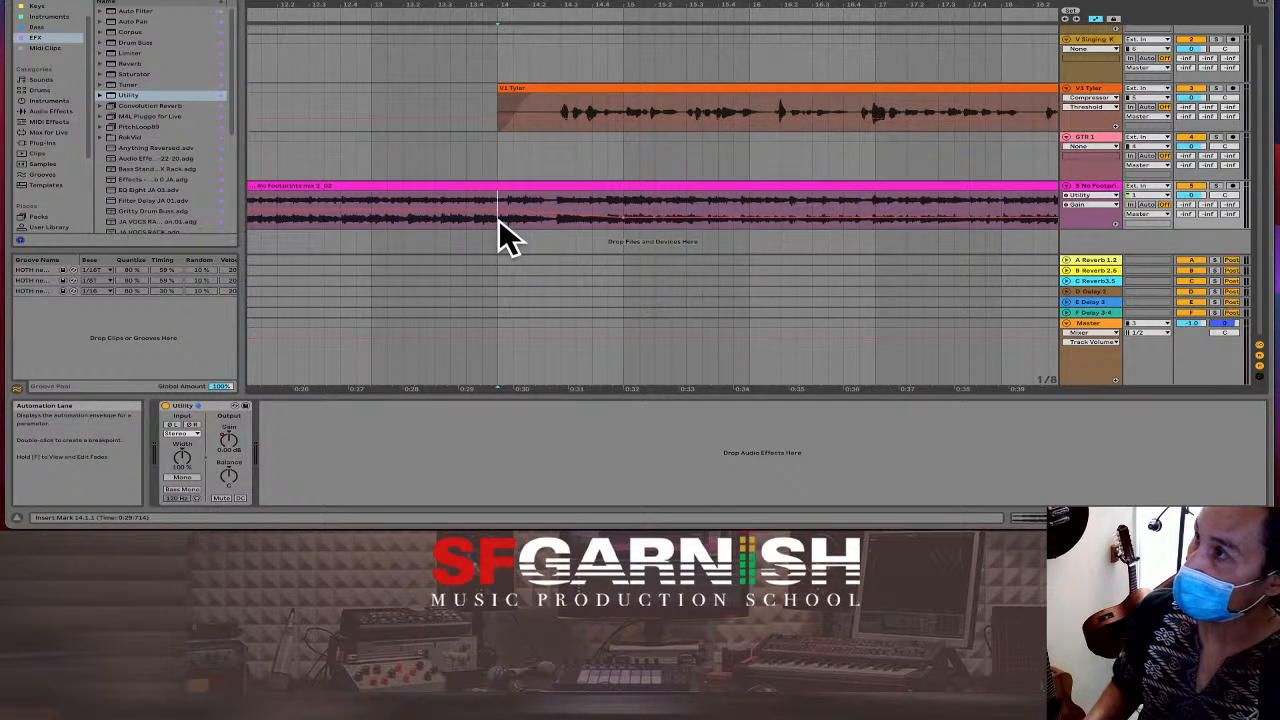
{"action": "key", "text": "space"}
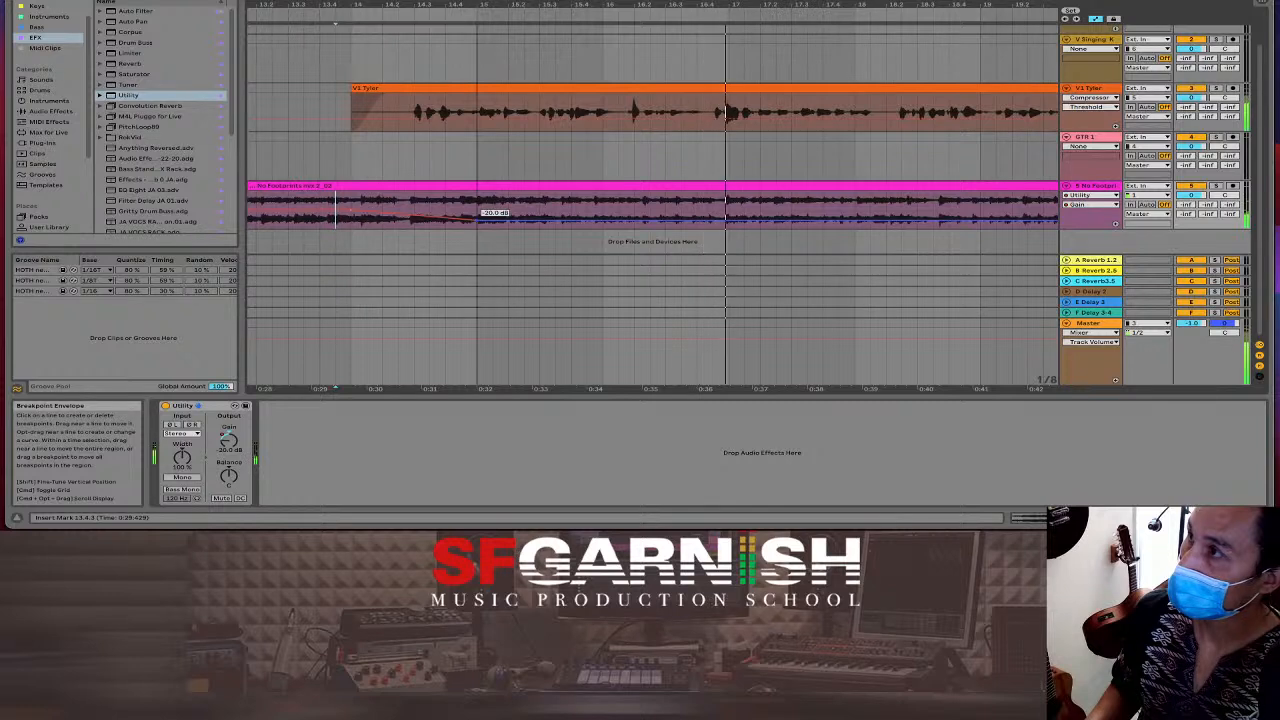
{"action": "left_click_drag", "start_coordinate": [556, 221], "coordinate": [557, 227]}
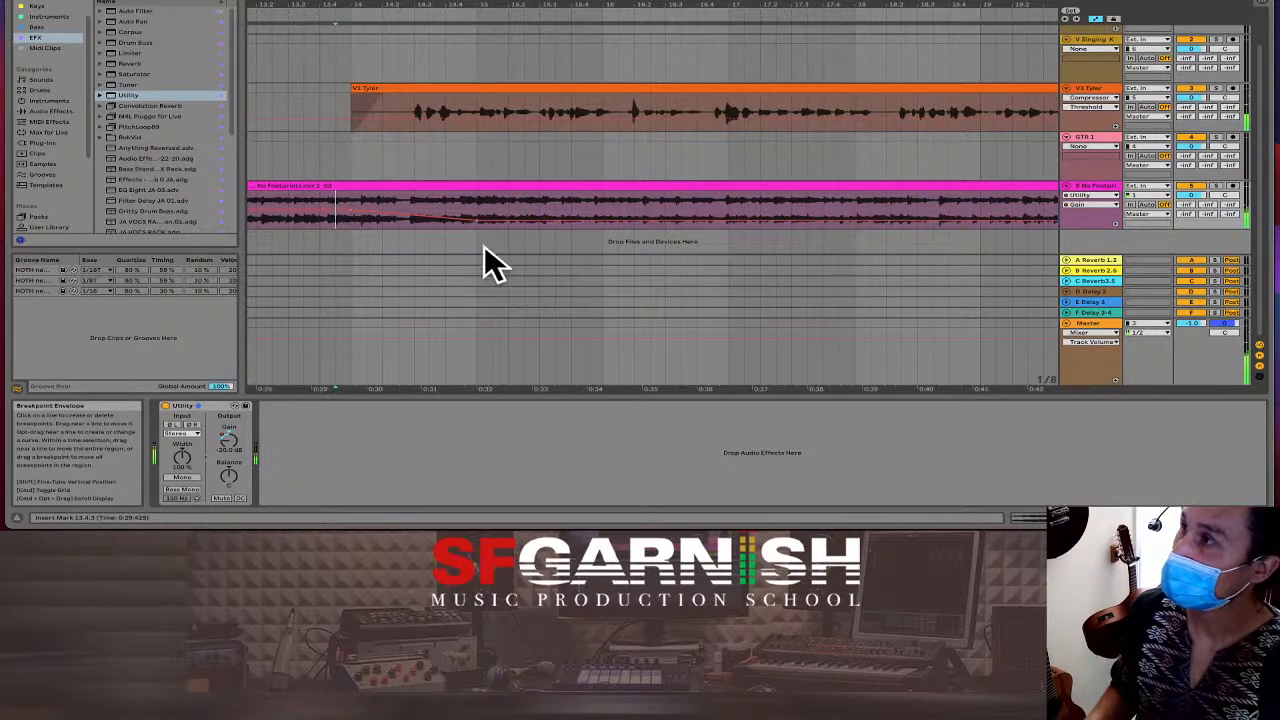
{"action": "scroll", "coordinate": [509, 239], "scroll_direction": "down", "scroll_amount": 6}
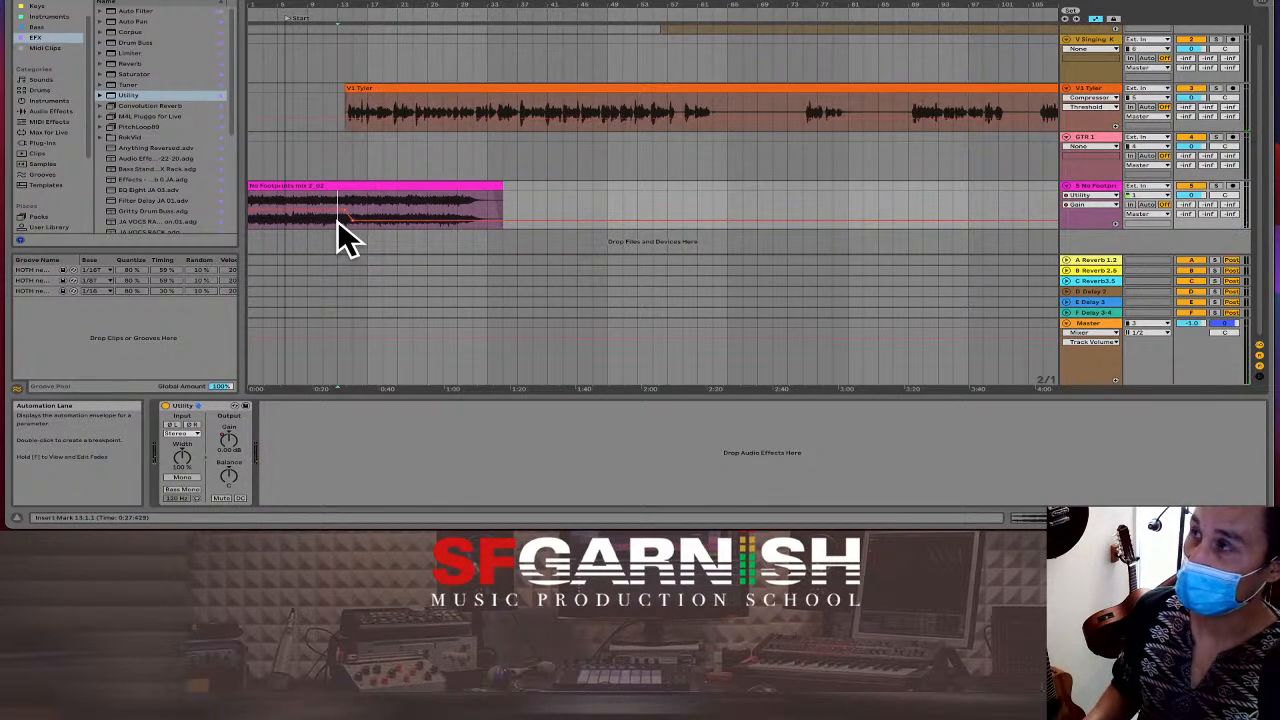
Exit automation mode, duplicate the pink No Footprints clip, and play from 1.1.1.
{"action": "left_click_drag", "start_coordinate": [338, 222], "coordinate": [507, 210]}
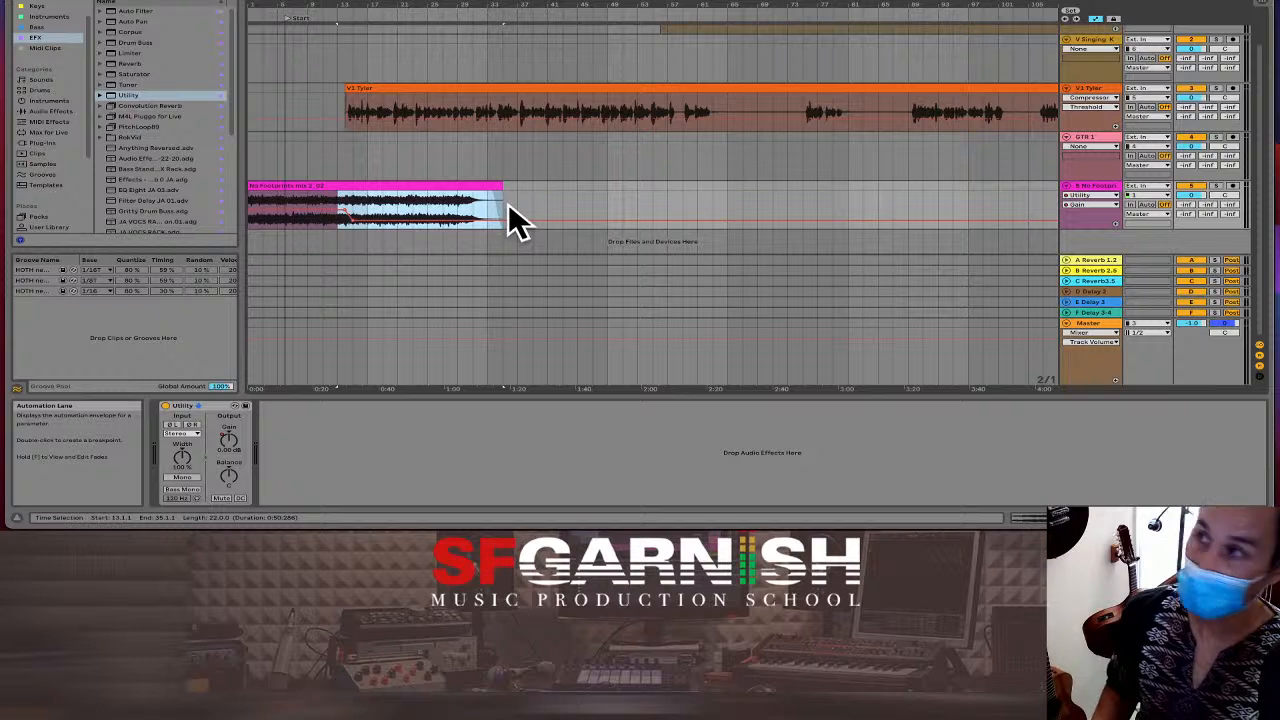
{"action": "key", "text": "a"}
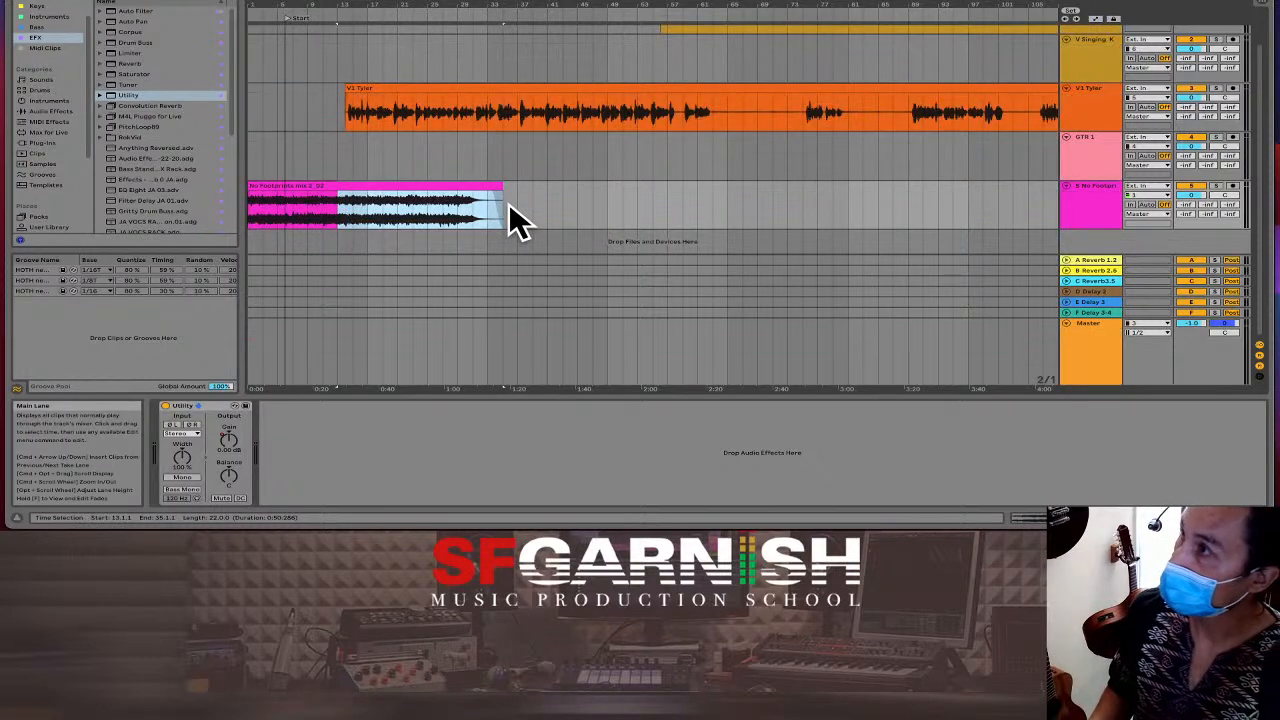
{"action": "left_click", "coordinate": [300, 186]}
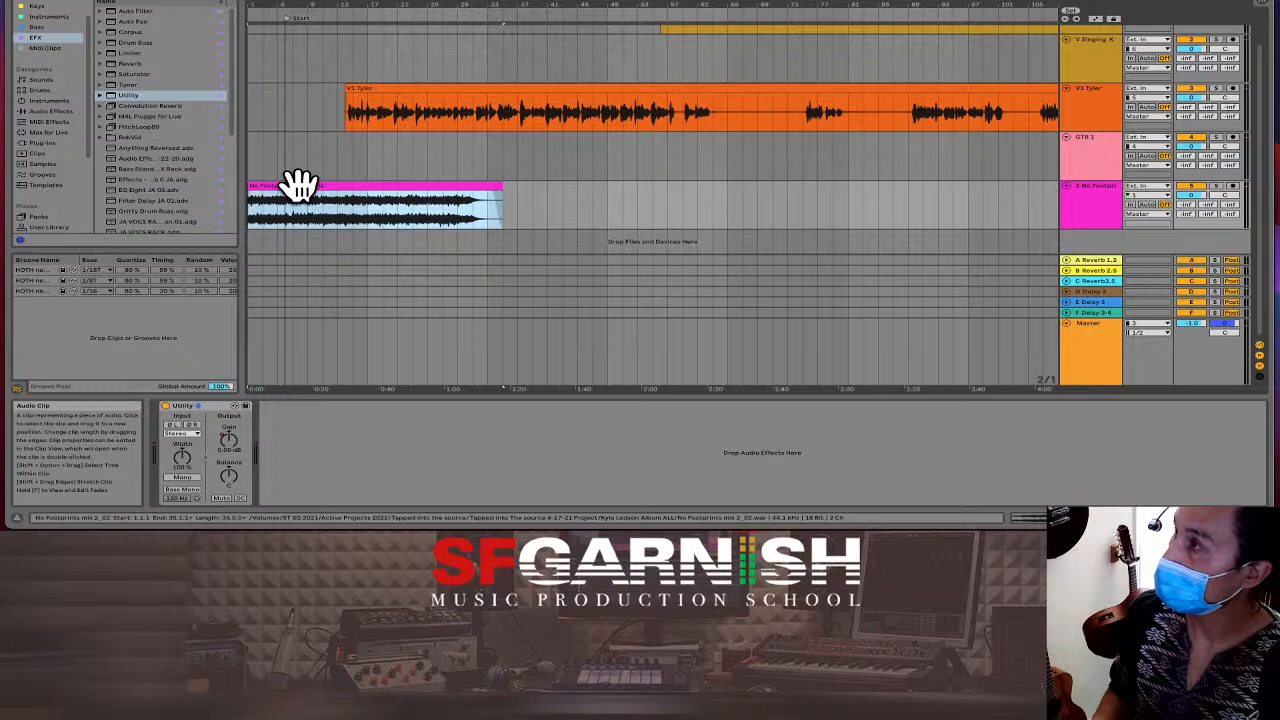
{"action": "left_click_drag", "start_coordinate": [300, 186], "coordinate": [242, 198]}
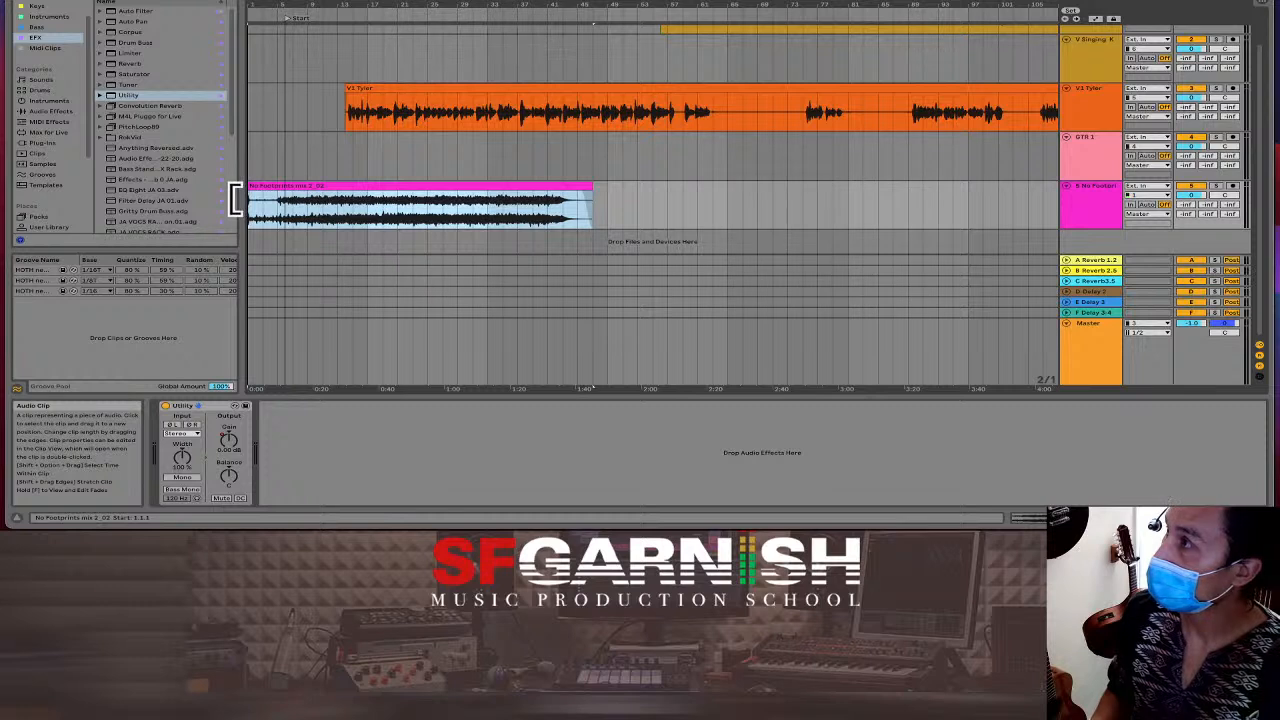
{"action": "left_click", "coordinate": [250, 202]}
{"action": "key", "text": "space"}
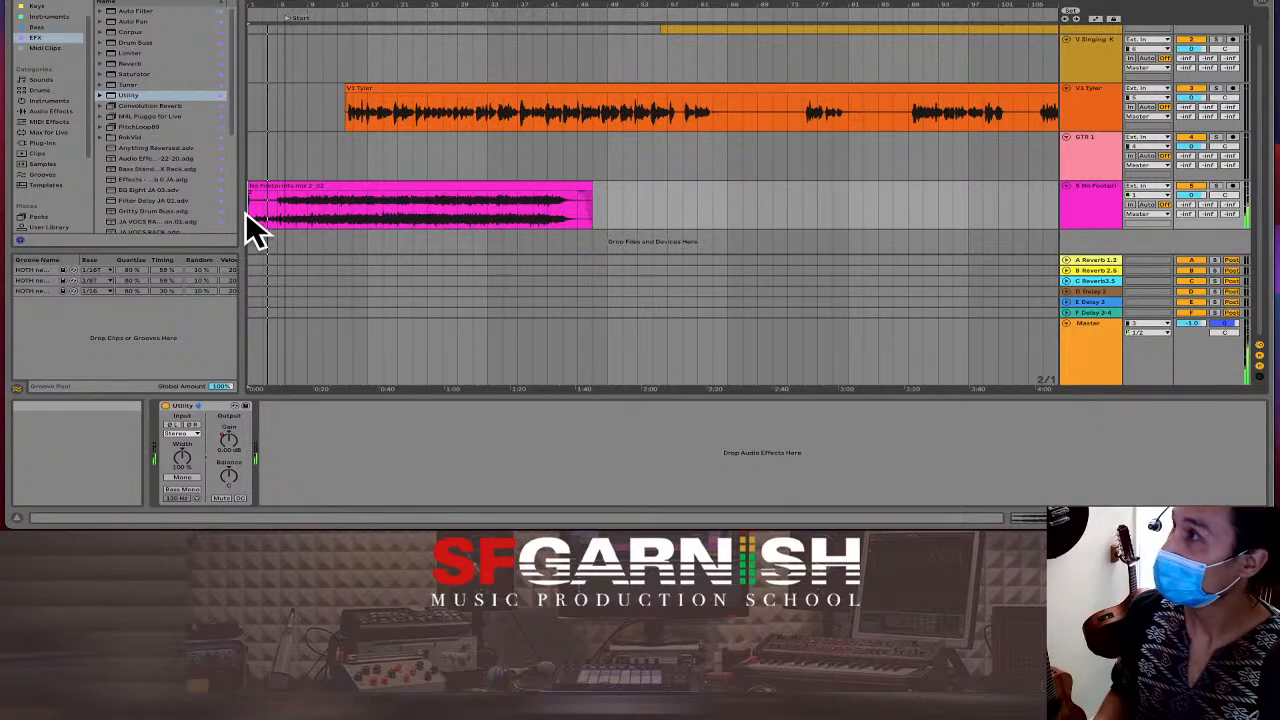
Extend the No Footprints clip's start back to 1.1.1 and preview the opening.
{"action": "scroll", "coordinate": [247, 210], "scroll_direction": "up", "scroll_amount": 5}
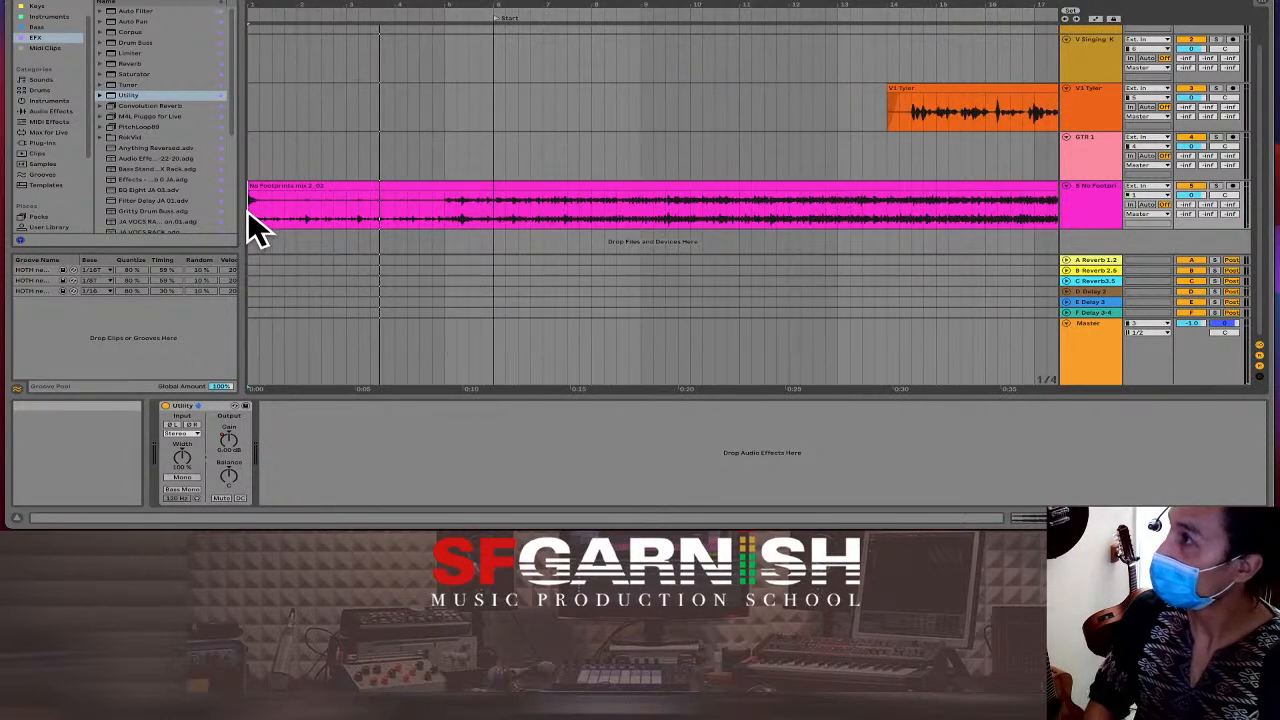
{"action": "left_click", "coordinate": [250, 207]}
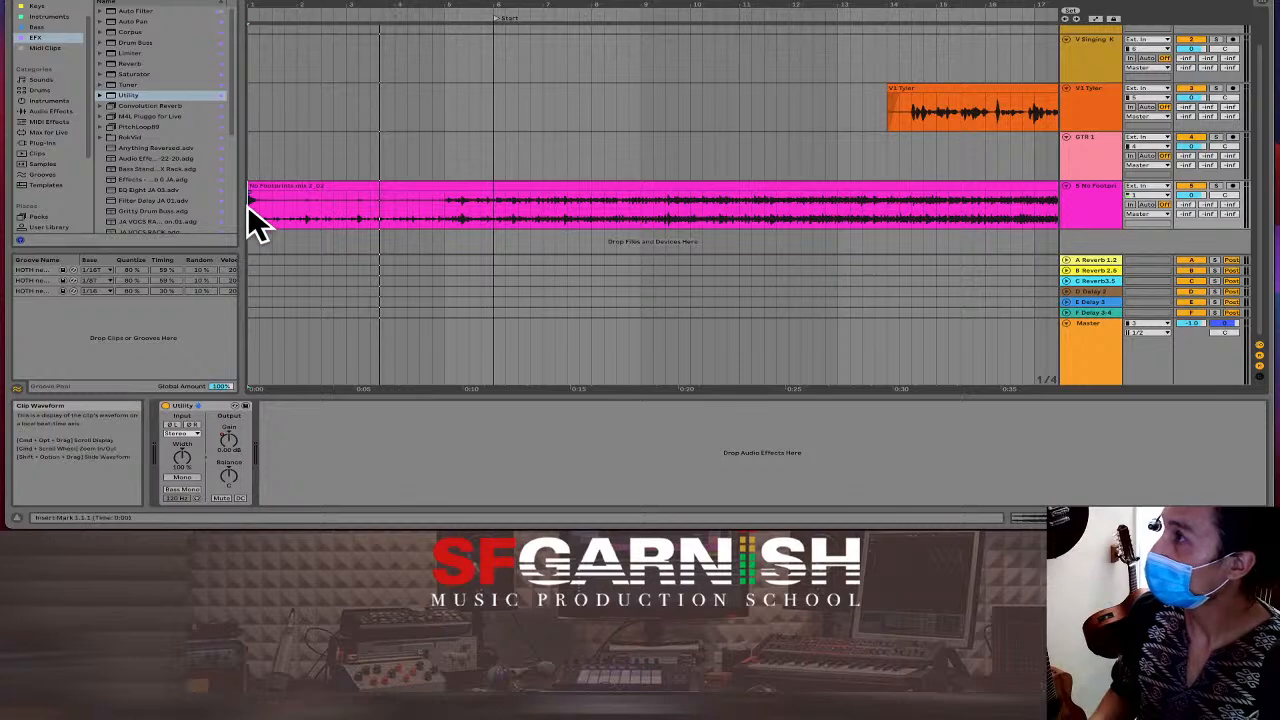
{"action": "left_click", "coordinate": [266, 189]}
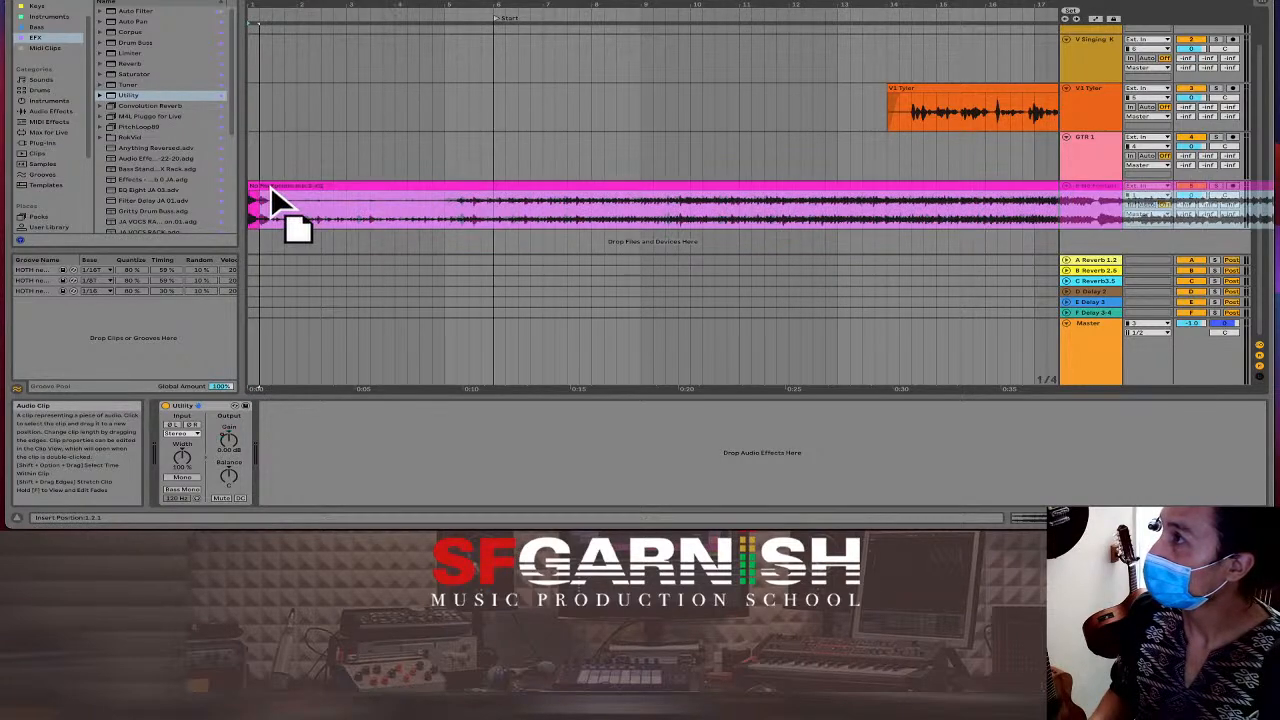
{"action": "left_click_drag", "start_coordinate": [262, 189], "coordinate": [253, 190]}
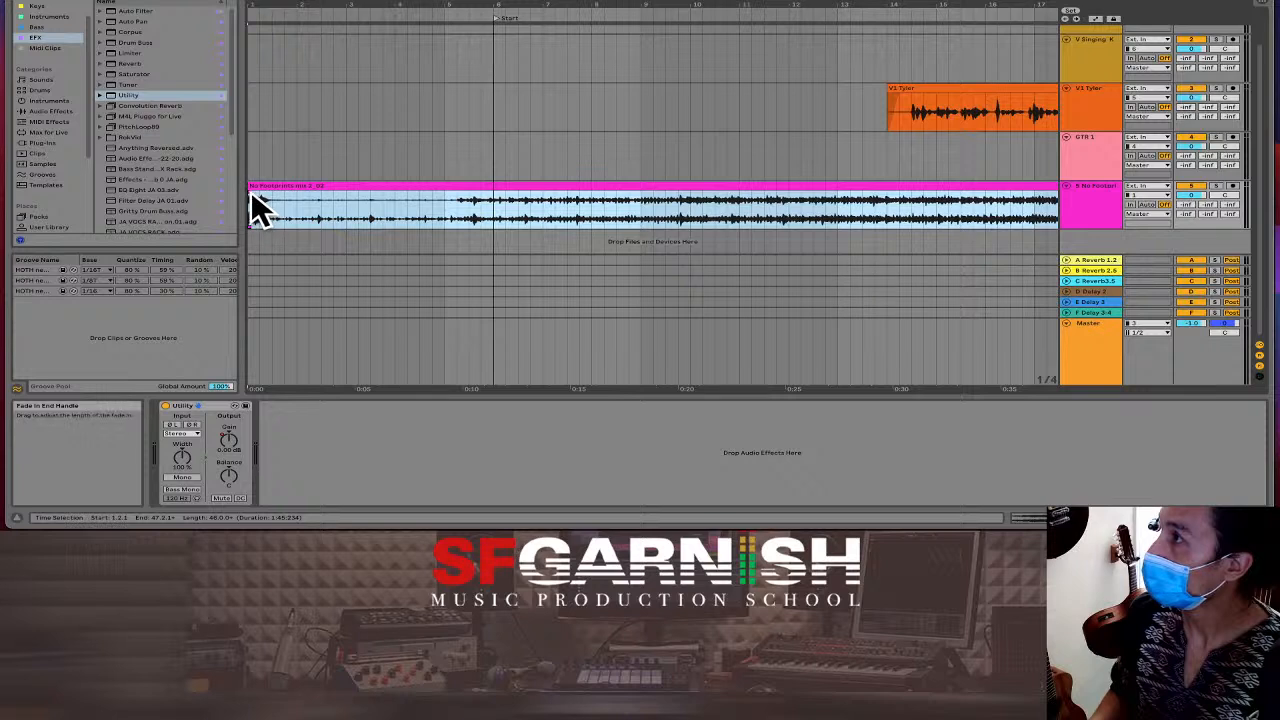
{"action": "left_click", "coordinate": [254, 194]}
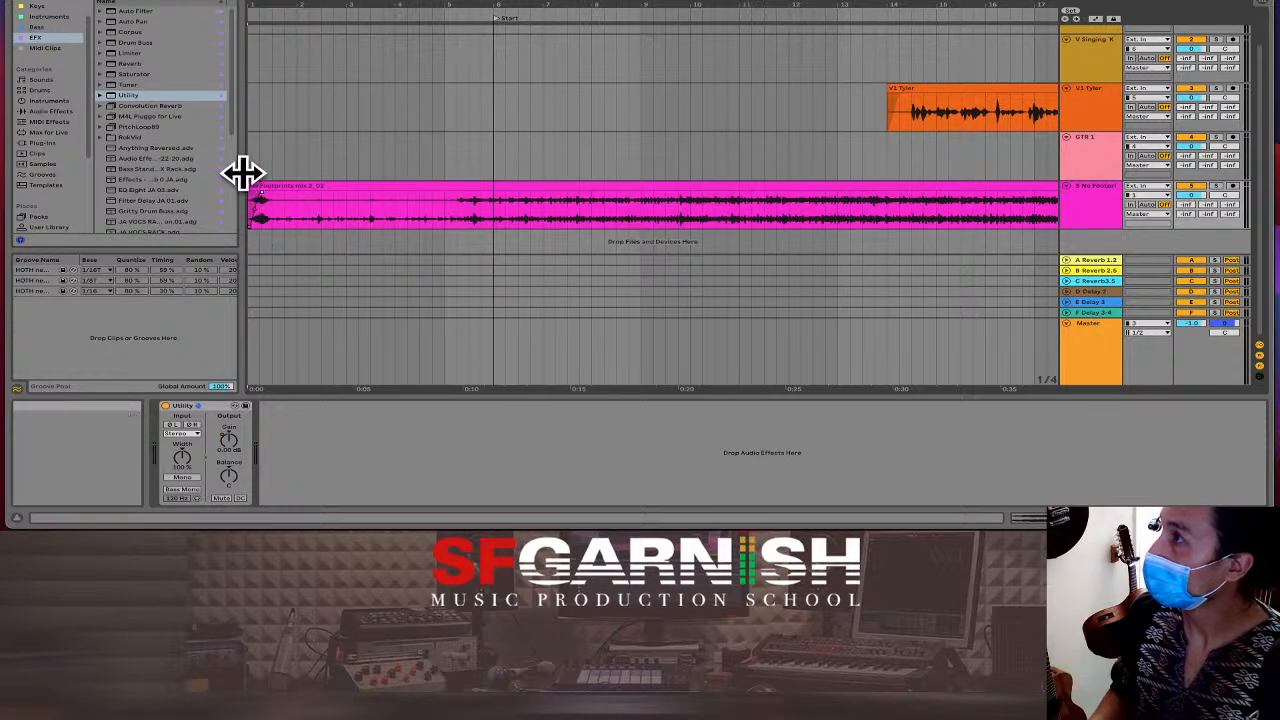
{"action": "left_click", "coordinate": [252, 166]}
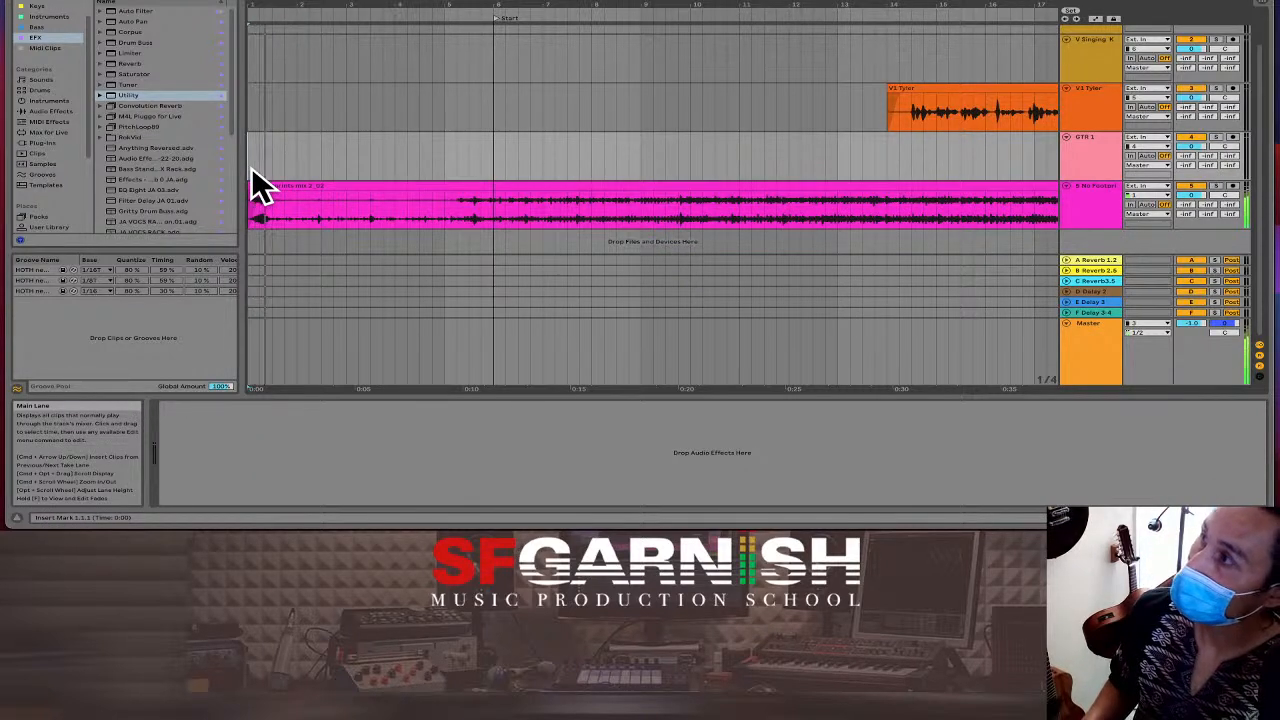
{"action": "key", "text": "space"}
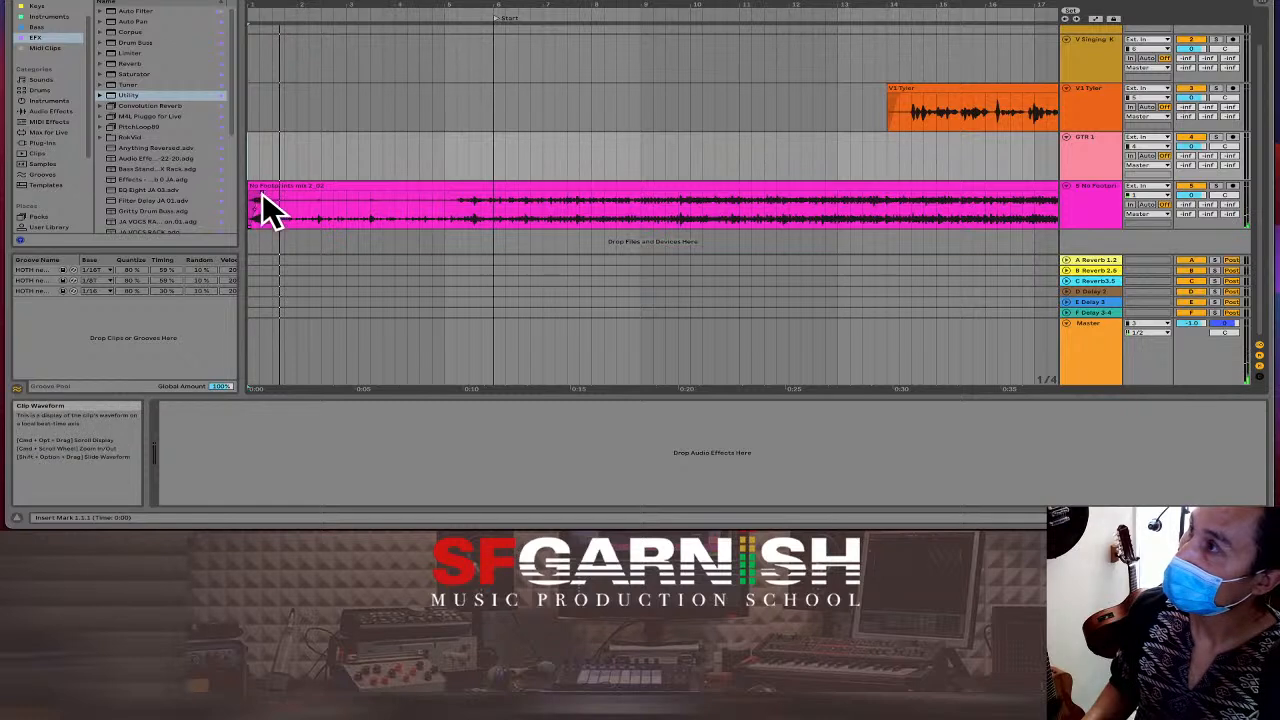
Give the clip a short fade-in and delete the empty half bar at the start.
{"action": "left_click", "coordinate": [262, 190]}
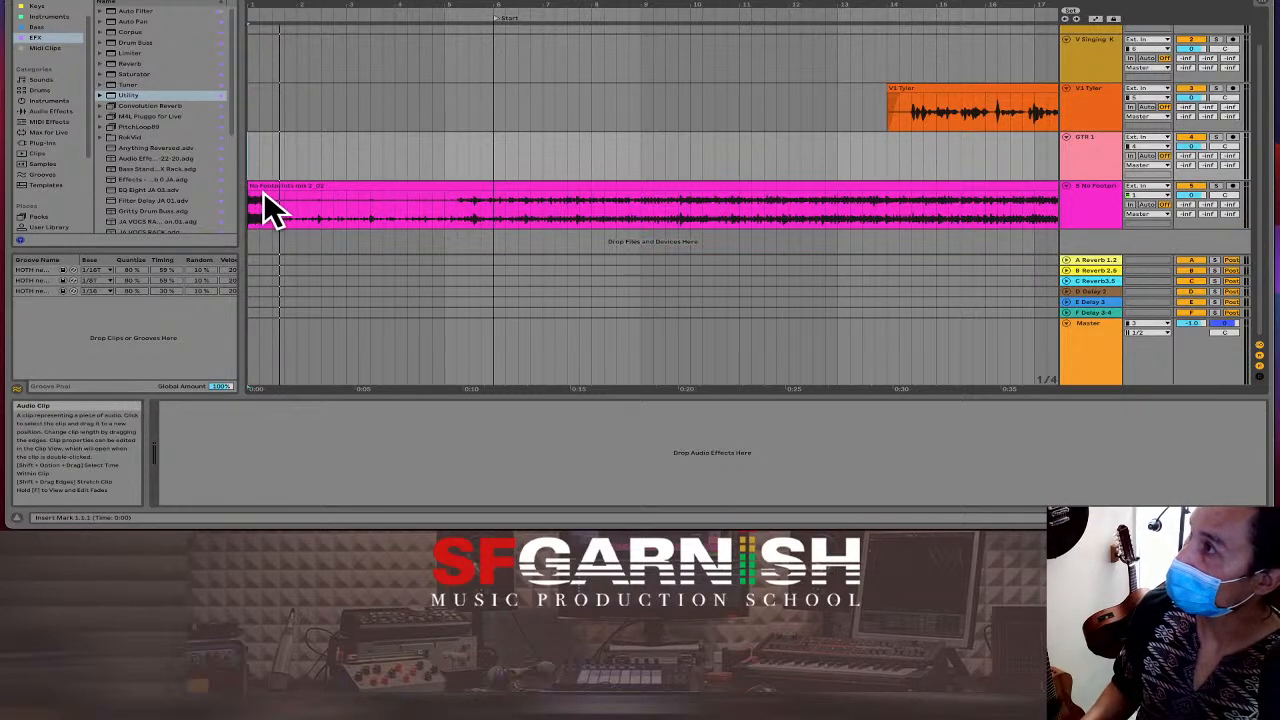
{"action": "left_click", "coordinate": [266, 196]}
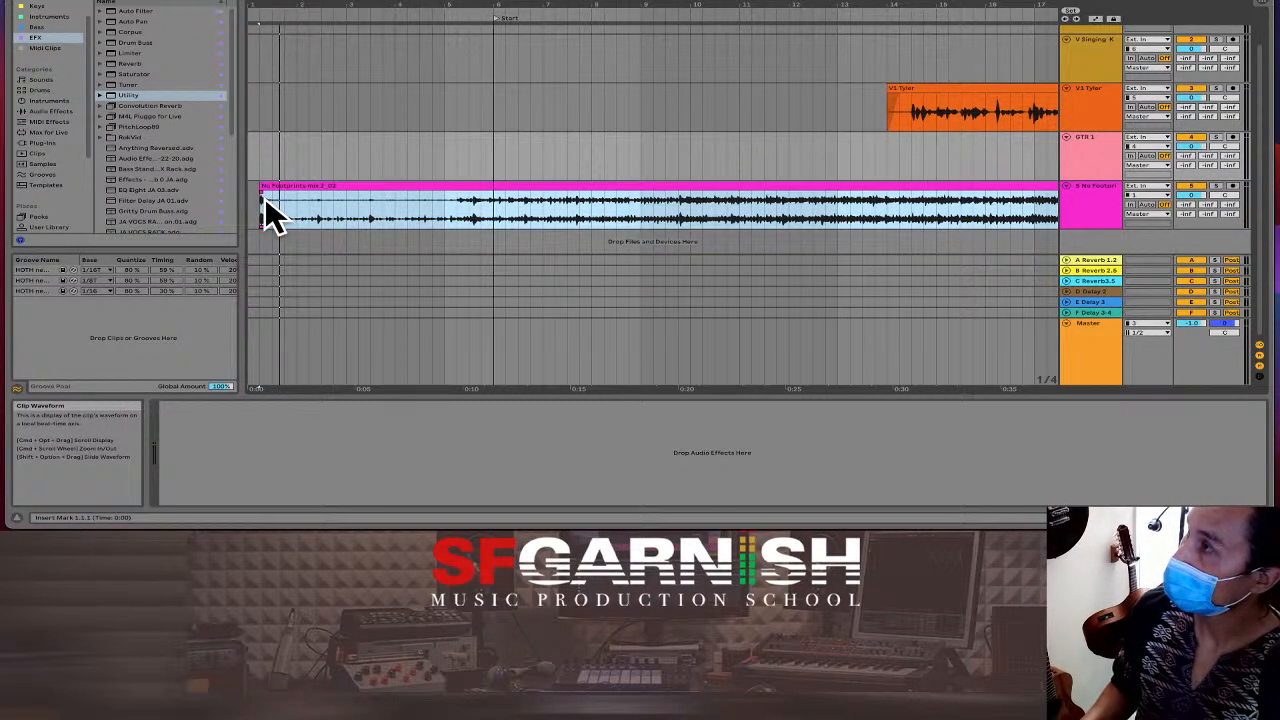
{"action": "key", "text": "space"}
{"action": "key", "text": "space"}
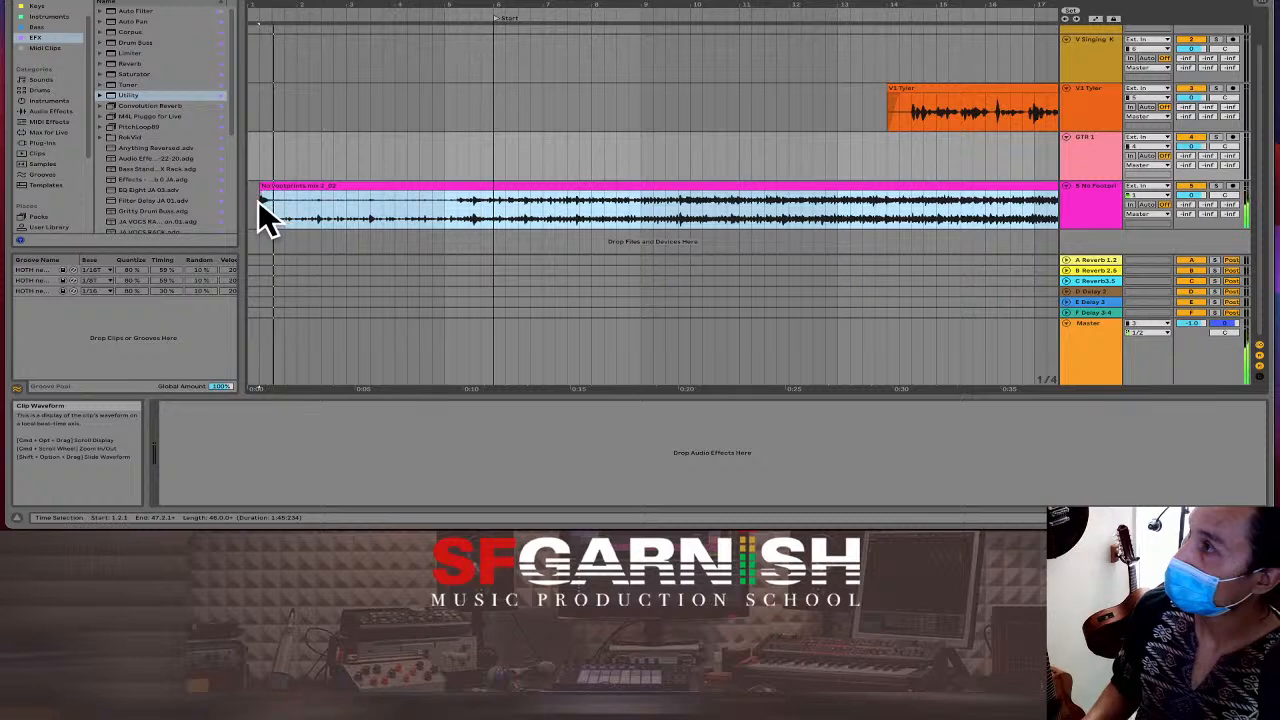
{"action": "left_click", "coordinate": [263, 192]}
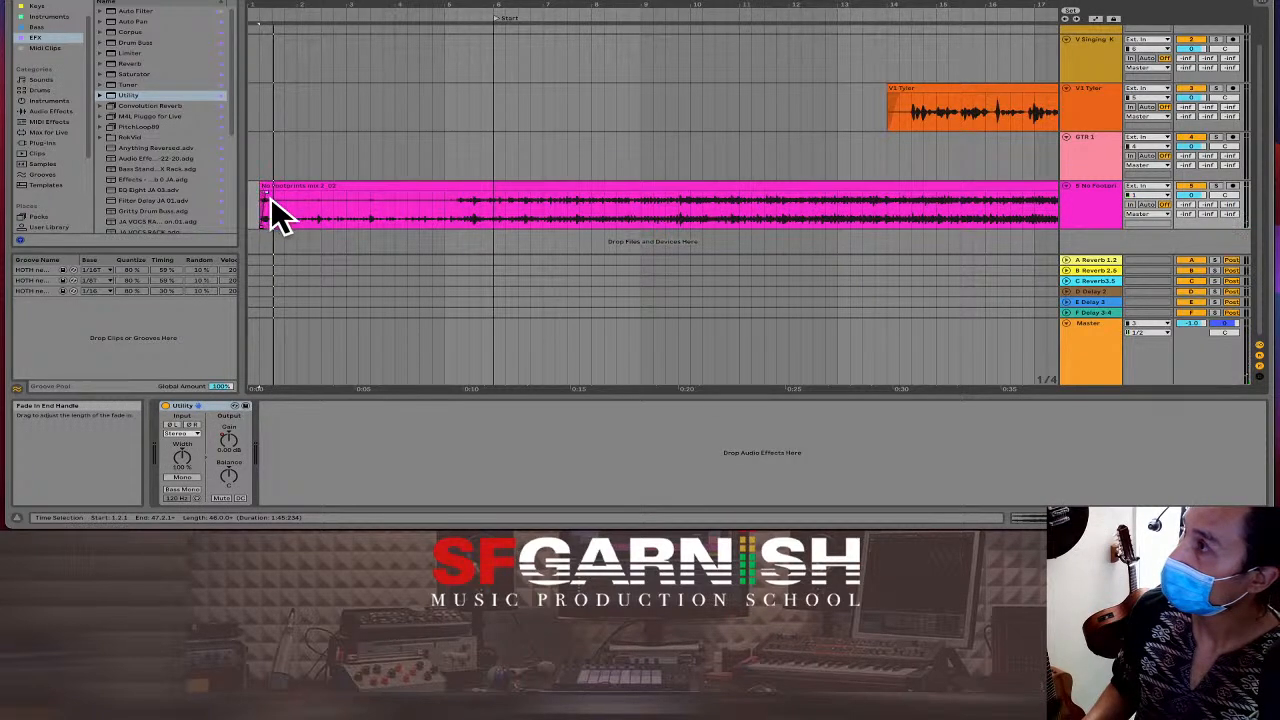
{"action": "mouse_move", "coordinate": [268, 196]}
{"action": "left_mouse_down"}
{"action": "mouse_move", "coordinate": [284, 199]}
{"action": "mouse_move", "coordinate": [251, 206]}
{"action": "left_mouse_up"}
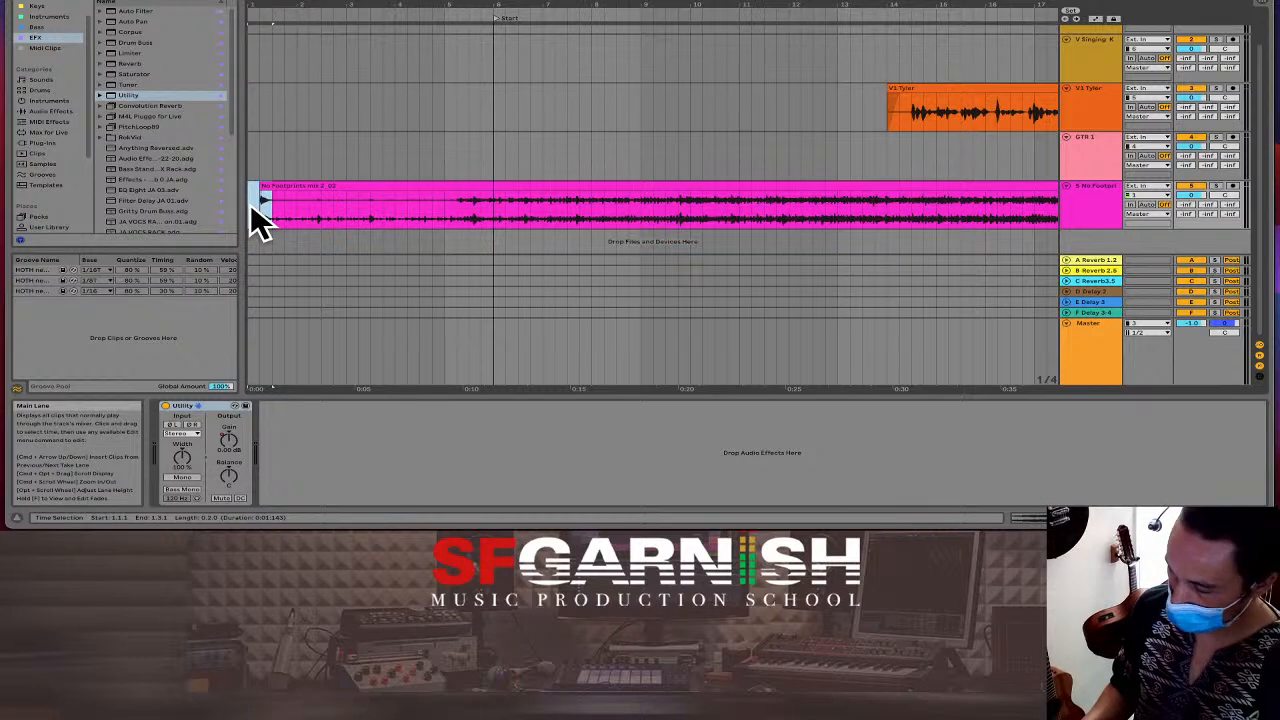
{"action": "key", "text": "super+shift+BackSpace"}
{"action": "key", "text": "space"}
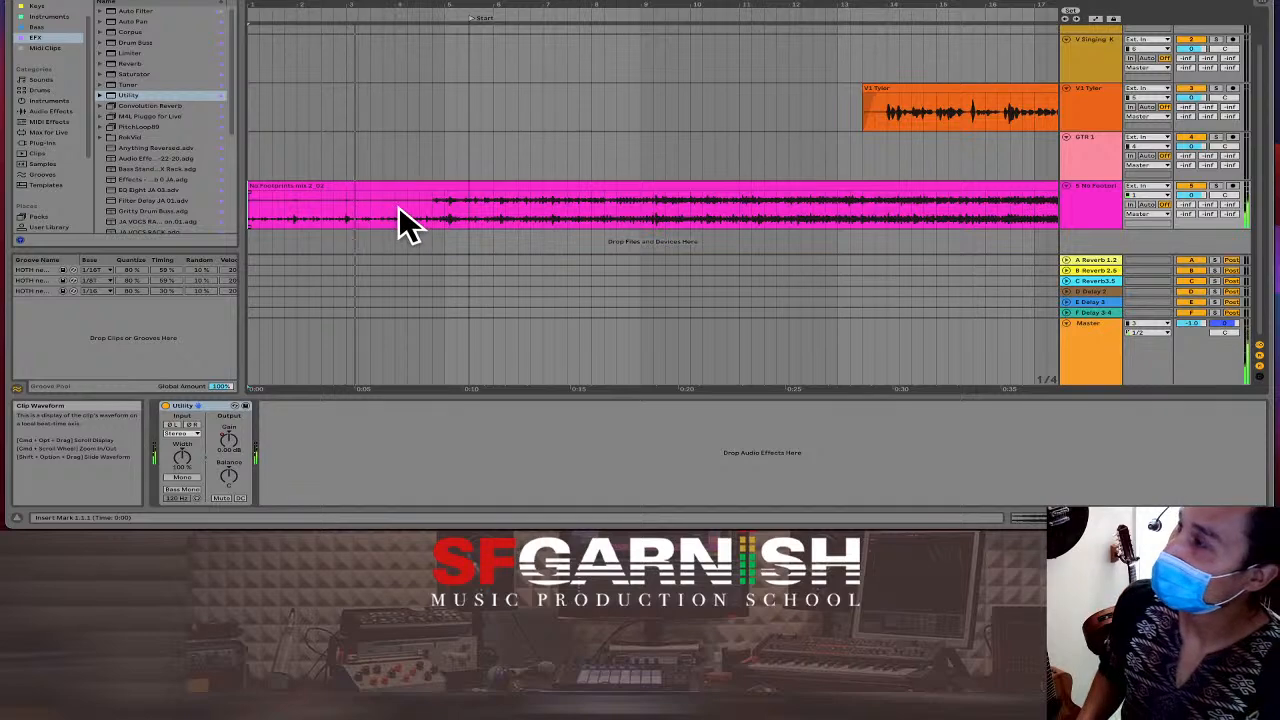
Zoom out, show automation, and select a stretch of the Utility gain envelope.
{"action": "key", "text": "minus"}
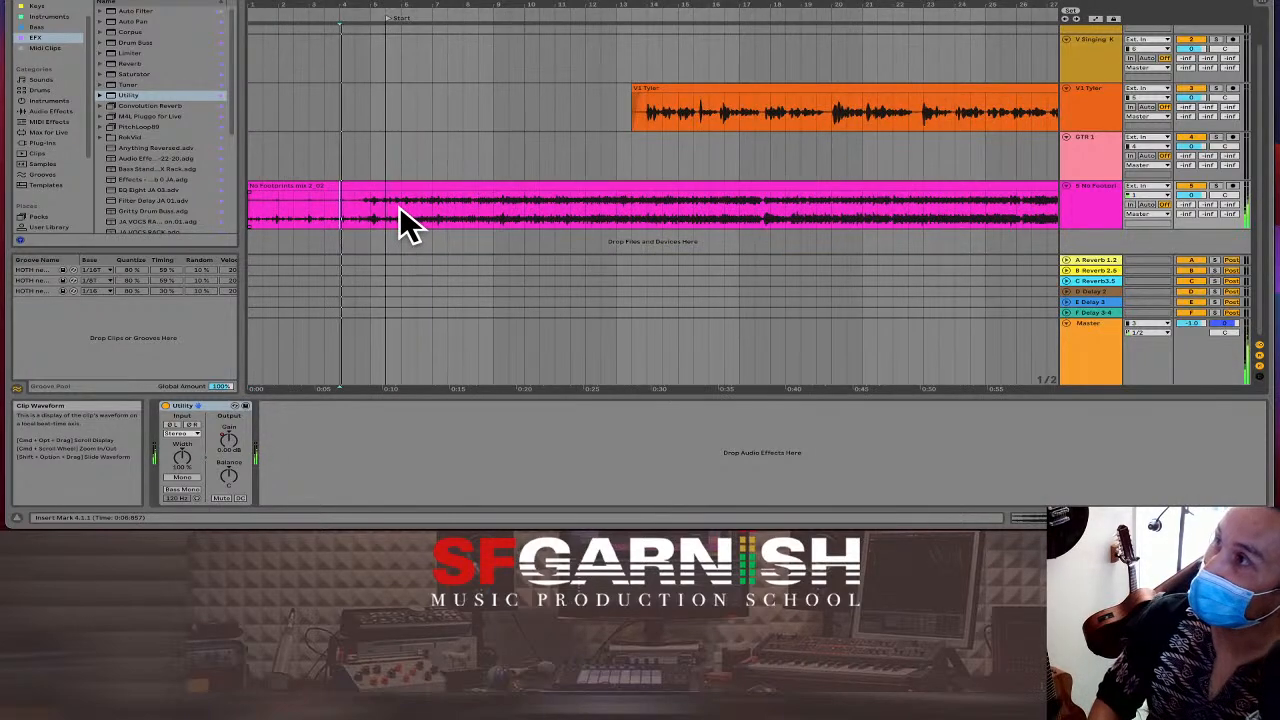
{"action": "key", "text": "minus"}
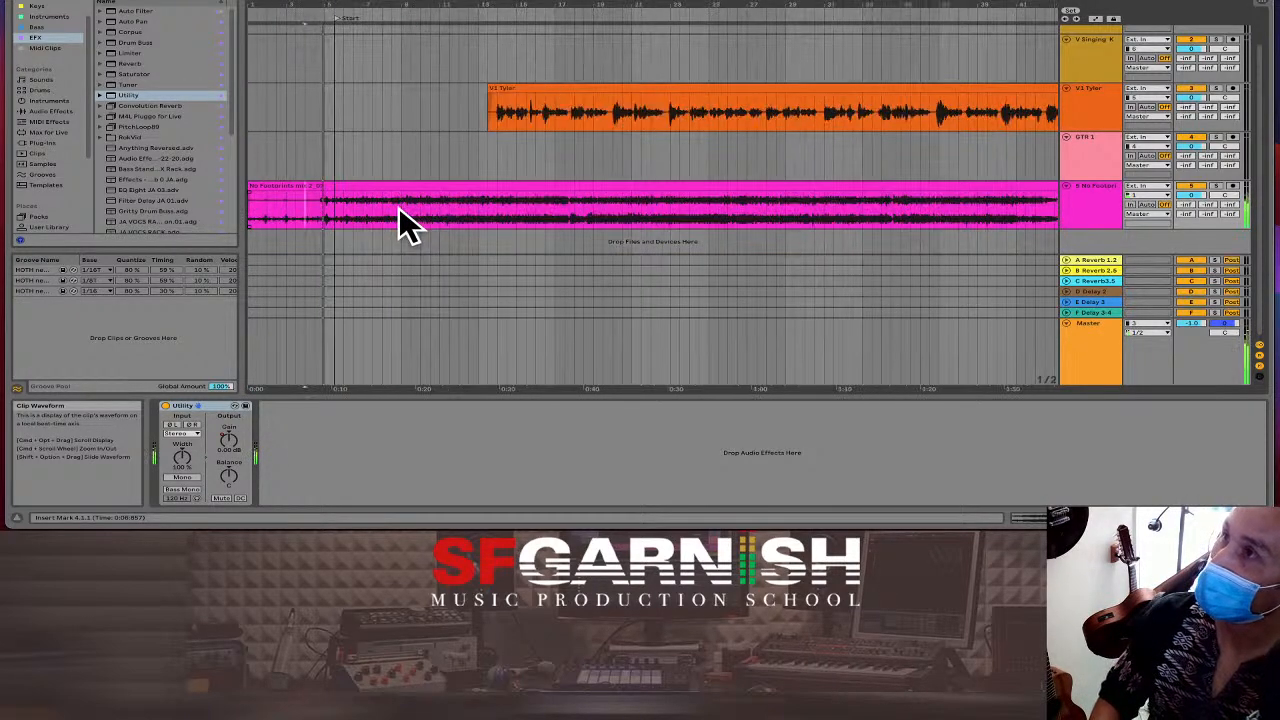
{"action": "key", "text": "minus"}
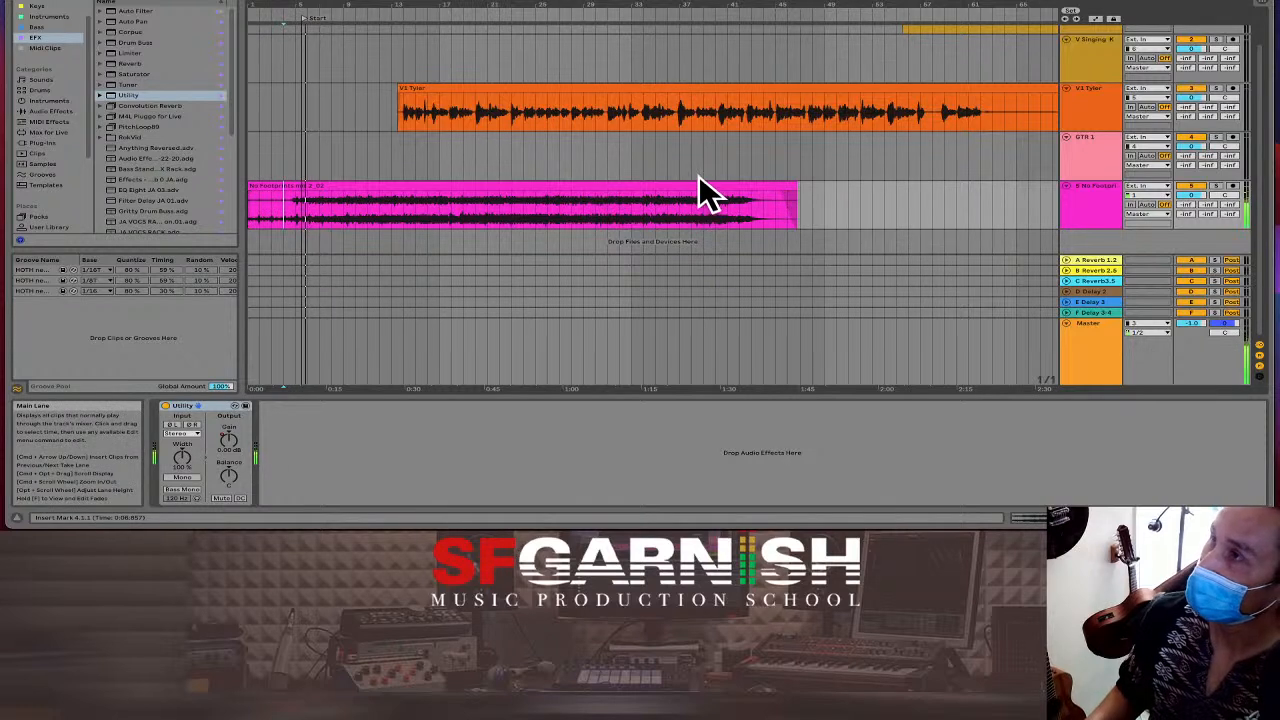
{"action": "key", "text": "a"}
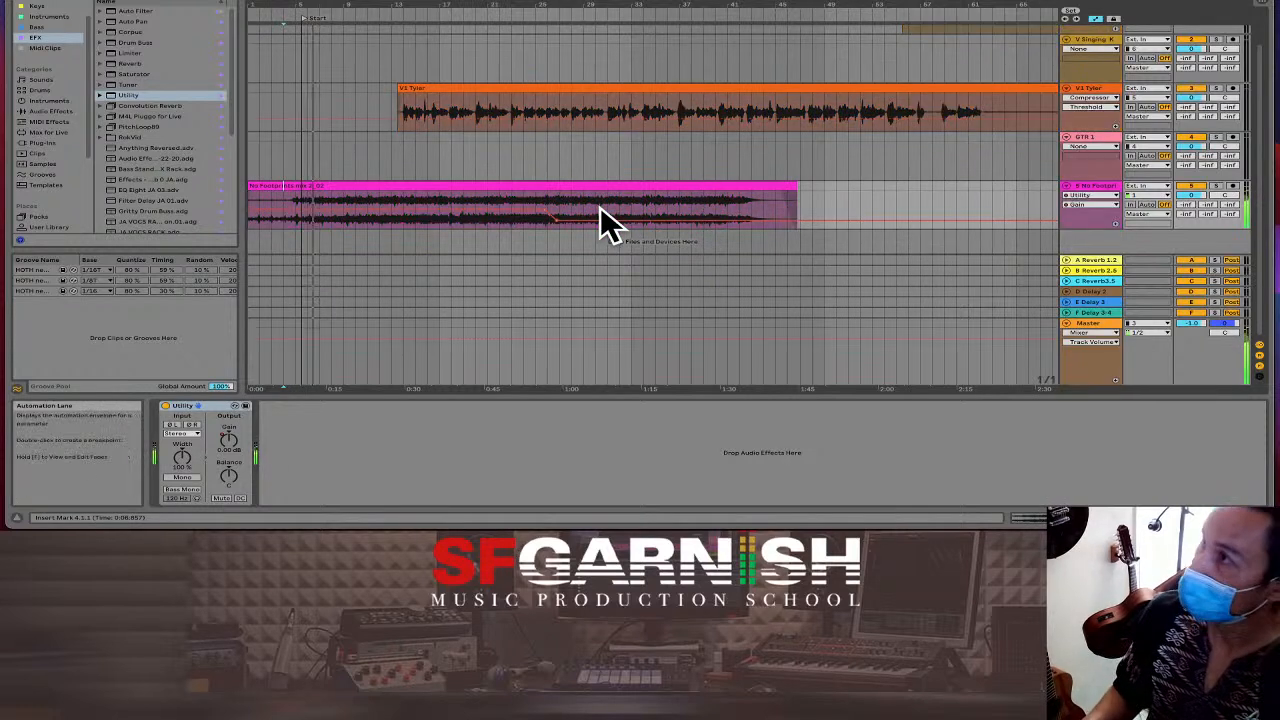
{"action": "left_click", "coordinate": [536, 221]}
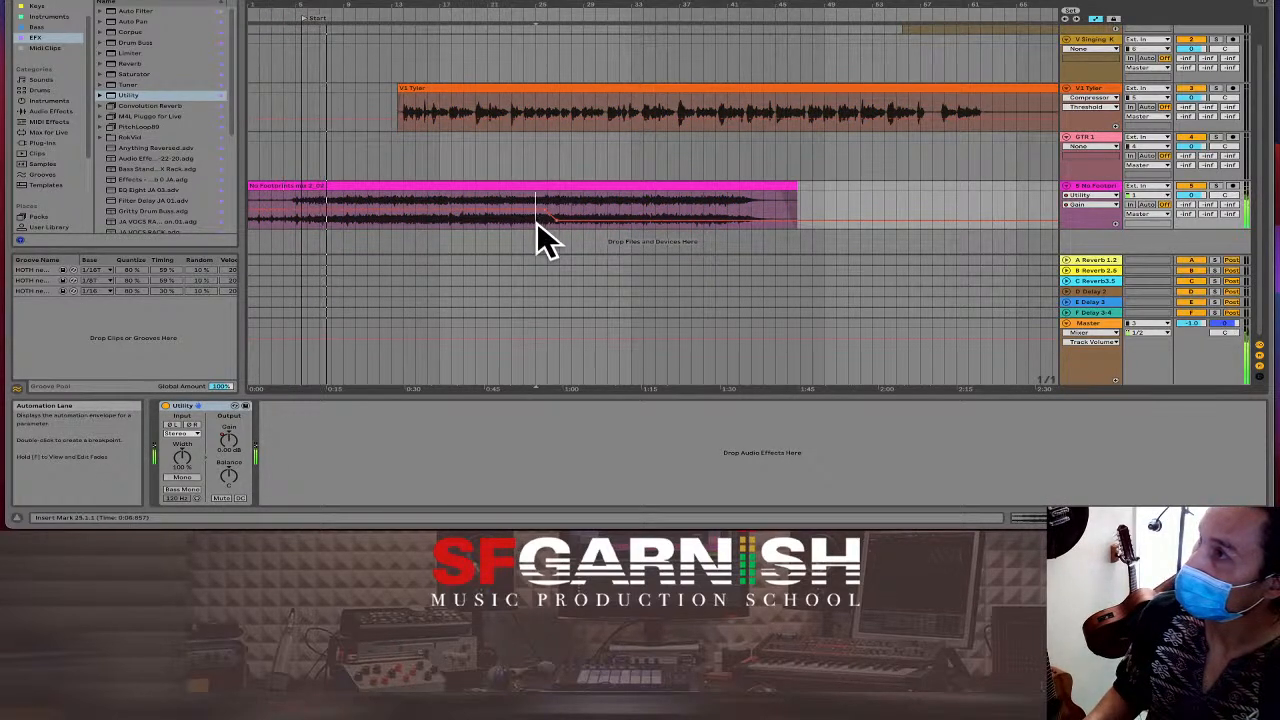
{"action": "left_click_drag", "start_coordinate": [536, 221], "coordinate": [754, 214]}
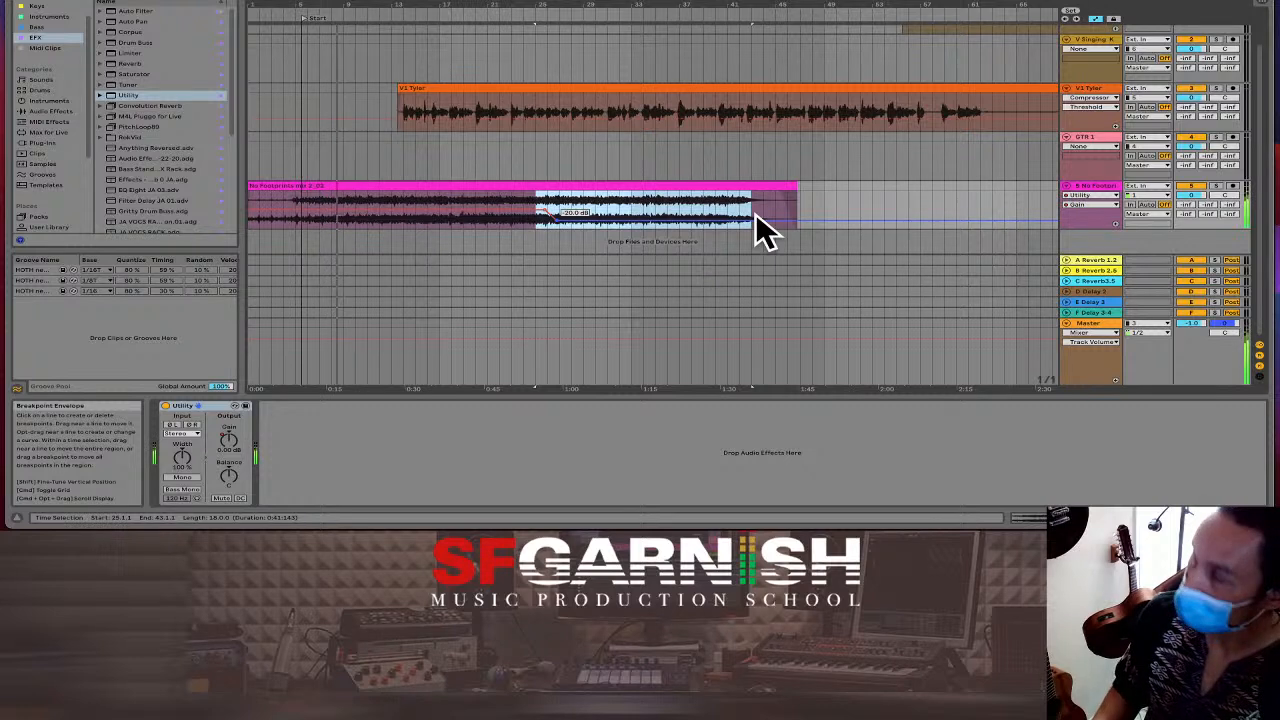
Paste the gain dip earlier, around bar 12 where the vocal enters, and play it back.
{"action": "left_click", "coordinate": [393, 226]}
{"action": "key", "text": "ctrl+v"}
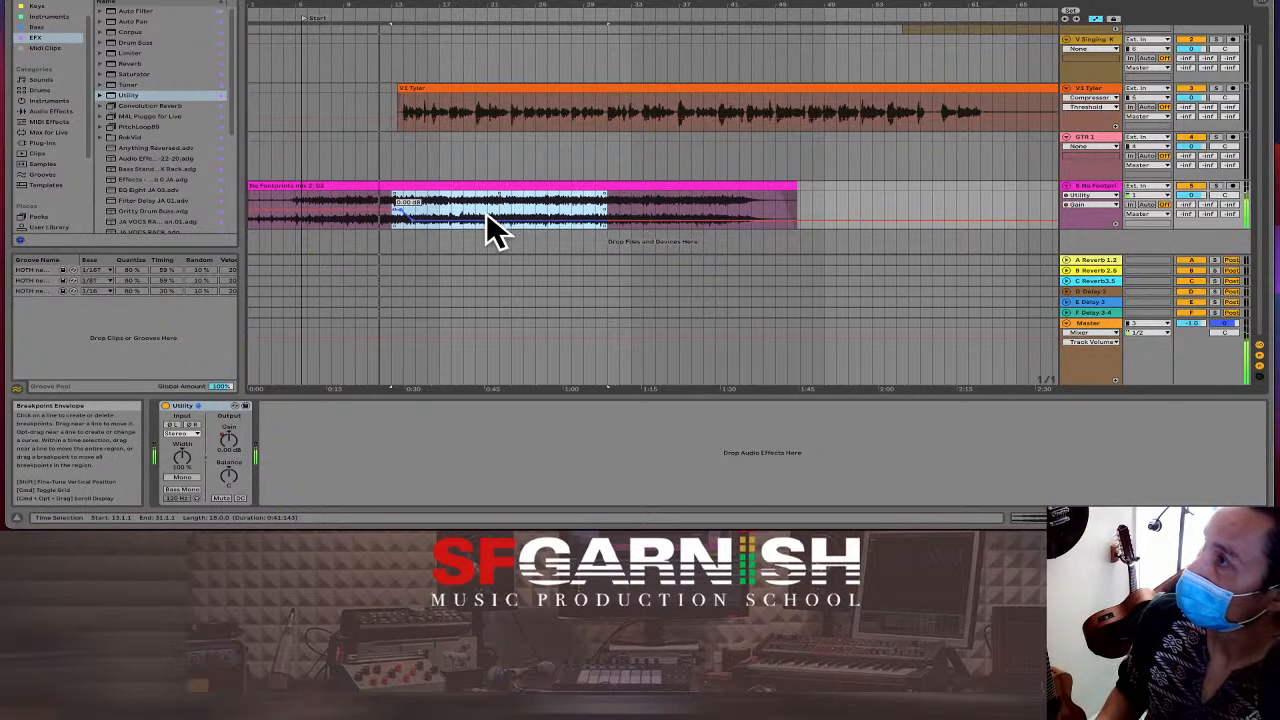
{"action": "left_click", "coordinate": [381, 220]}
{"action": "key", "text": "space"}
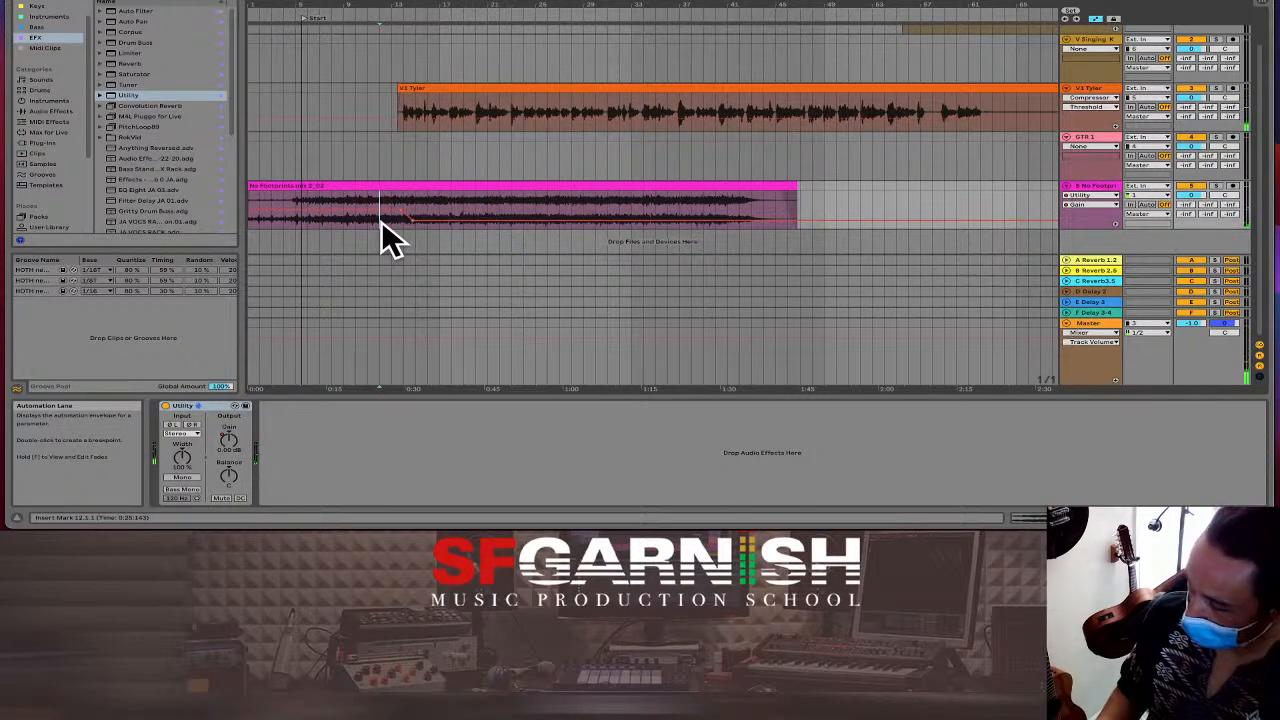
{"action": "key", "text": "super+z"}
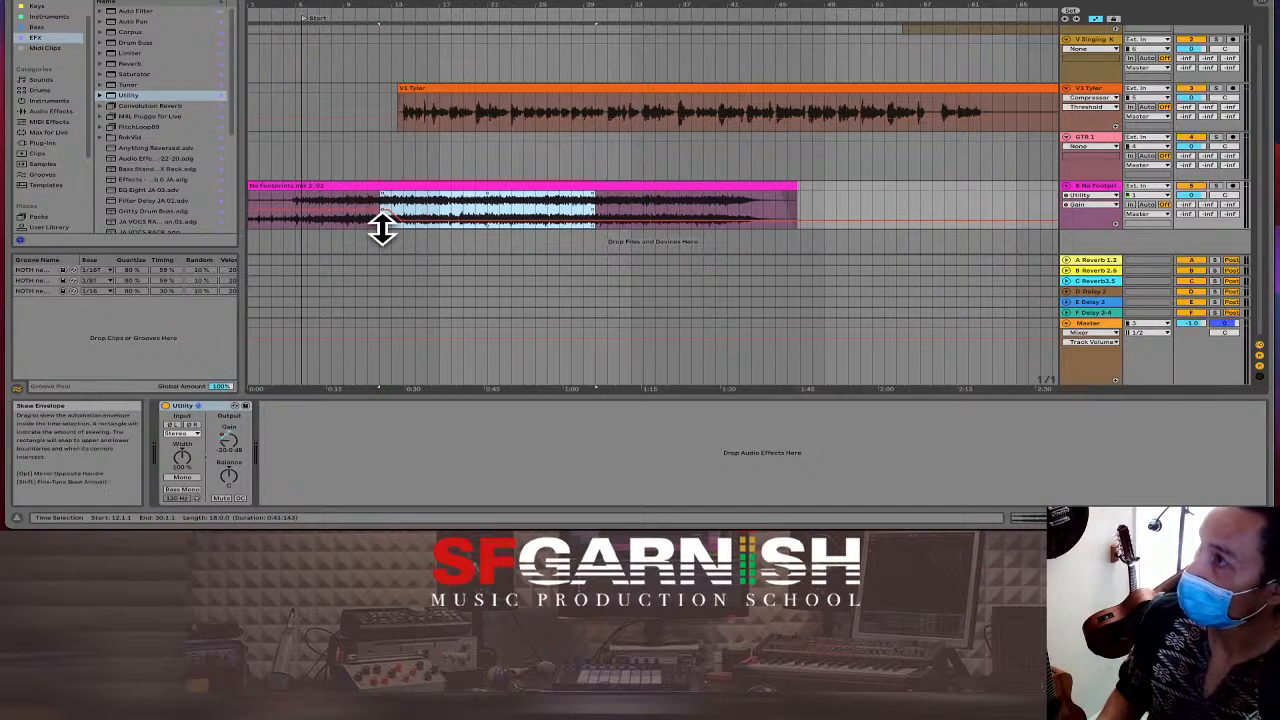
{"action": "left_click", "coordinate": [381, 222]}
{"action": "key", "text": "space"}
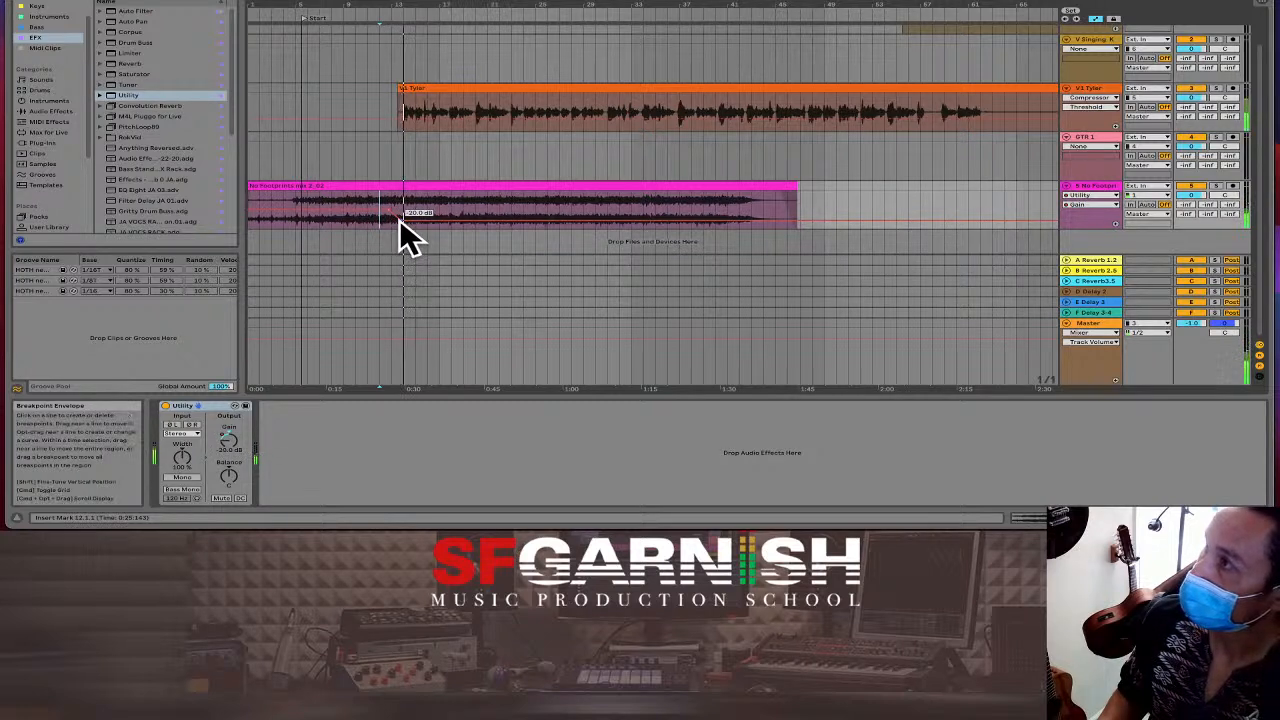
Set the gain dip breakpoint to about -13.6 dB via Edit Value, then hide automation.
{"action": "left_click_drag", "start_coordinate": [400, 220], "coordinate": [403, 217]}
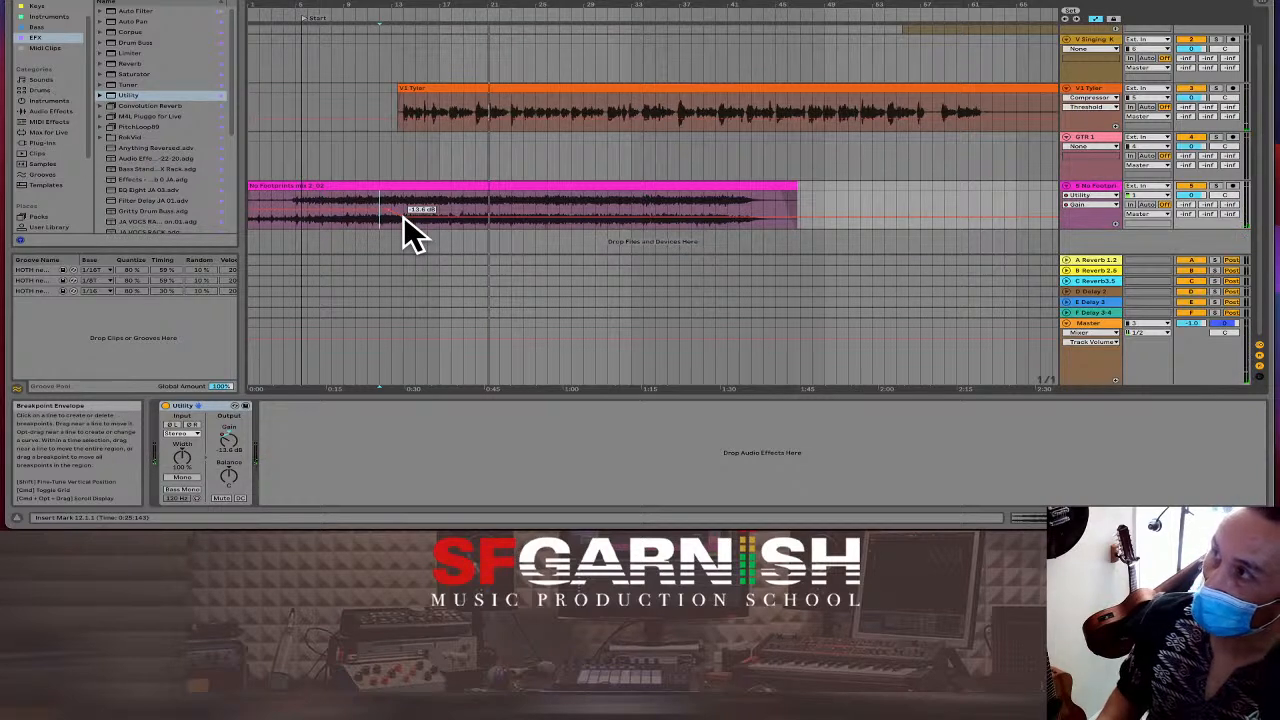
{"action": "right_click", "coordinate": [403, 215]}
{"action": "left_click", "coordinate": [409, 222]}
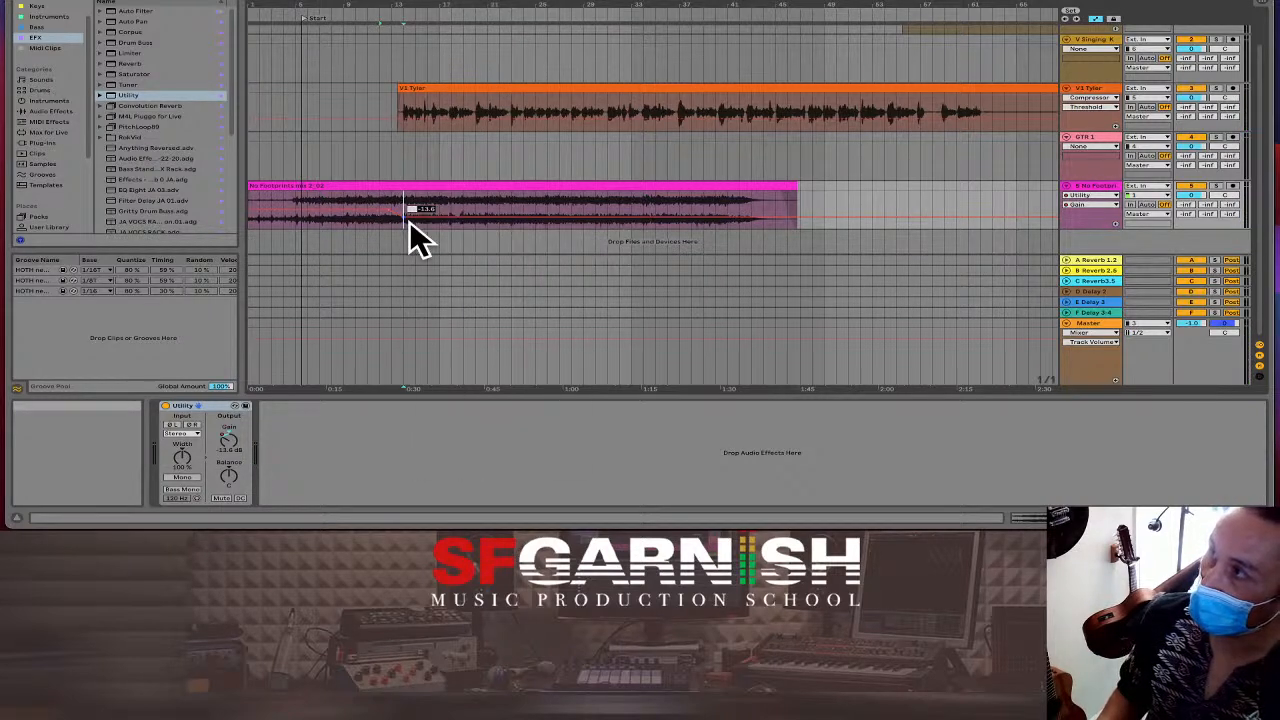
{"action": "type", "text": "-"}
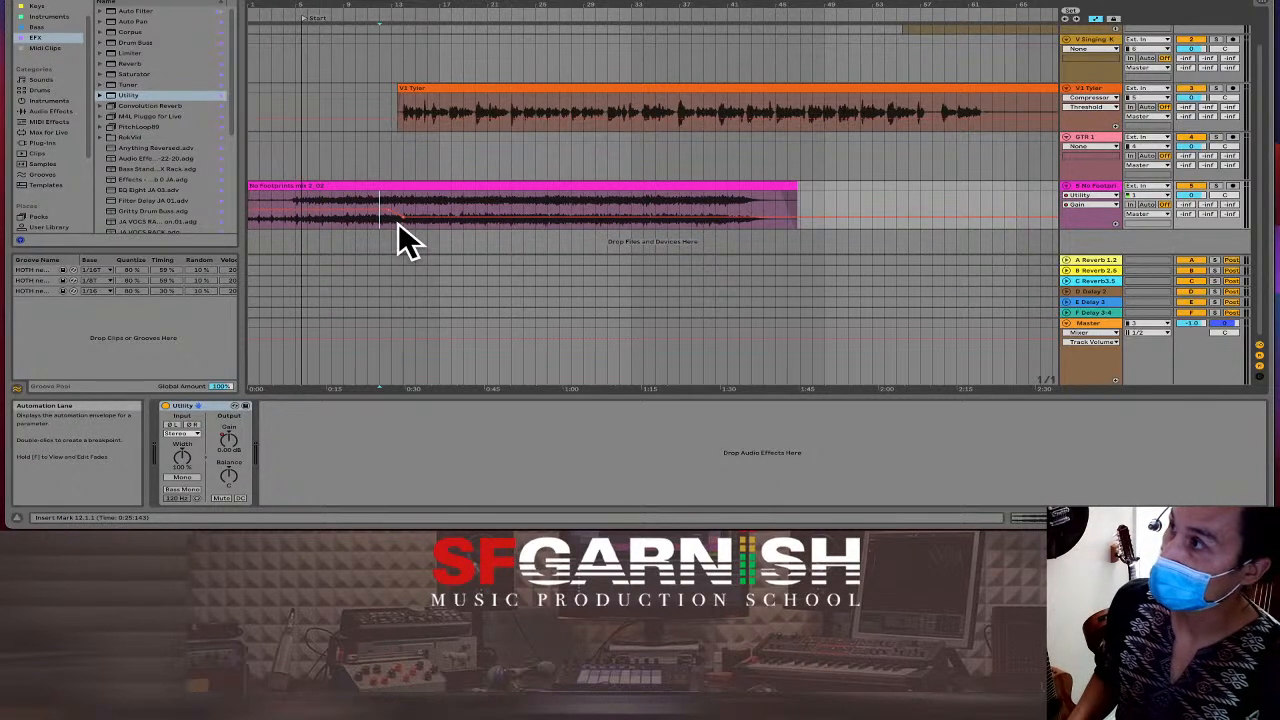
{"action": "key", "text": "a"}
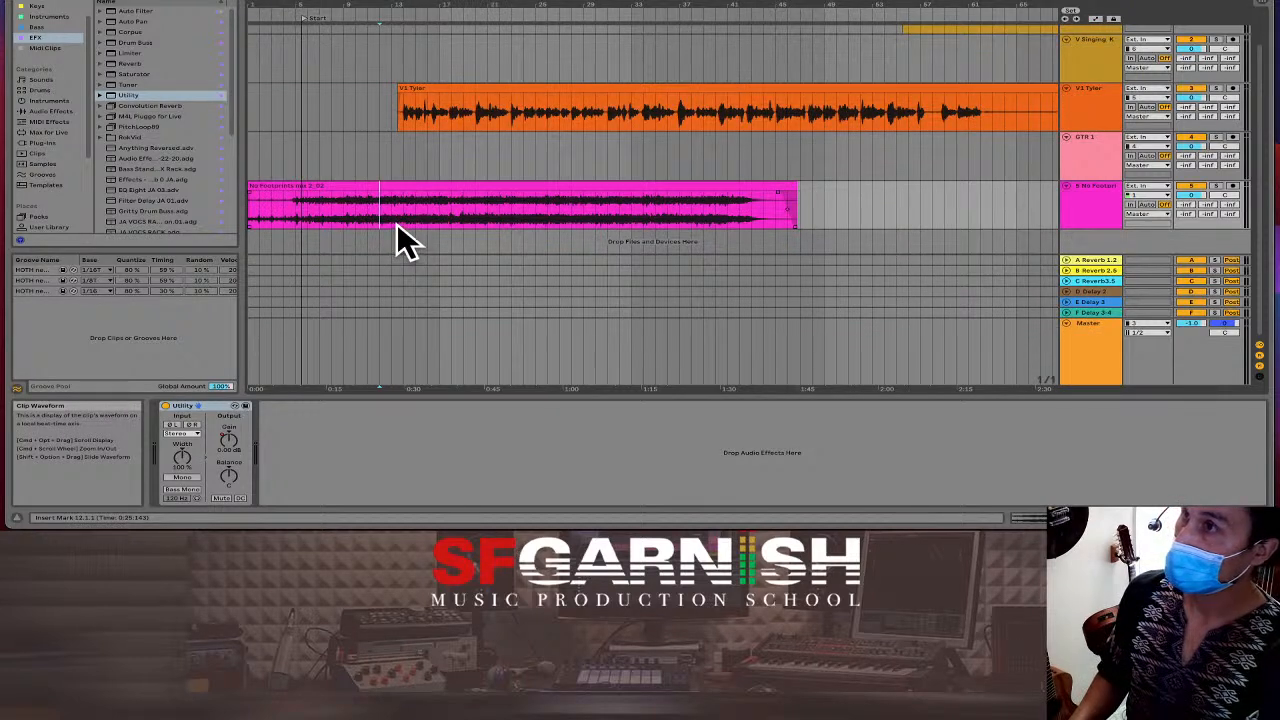
{"action": "left_click", "coordinate": [641, 215]}
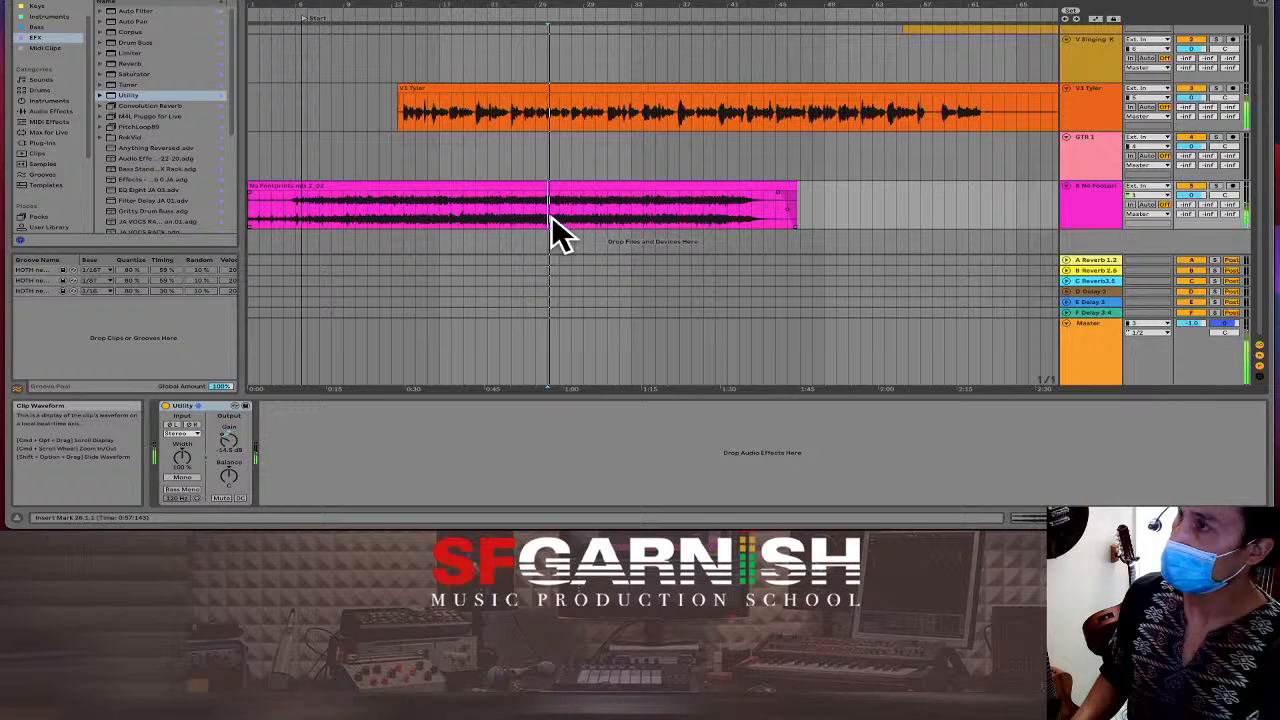
Listen back to the No Footprints clip from a few points near its end.
{"action": "key", "text": "space"}
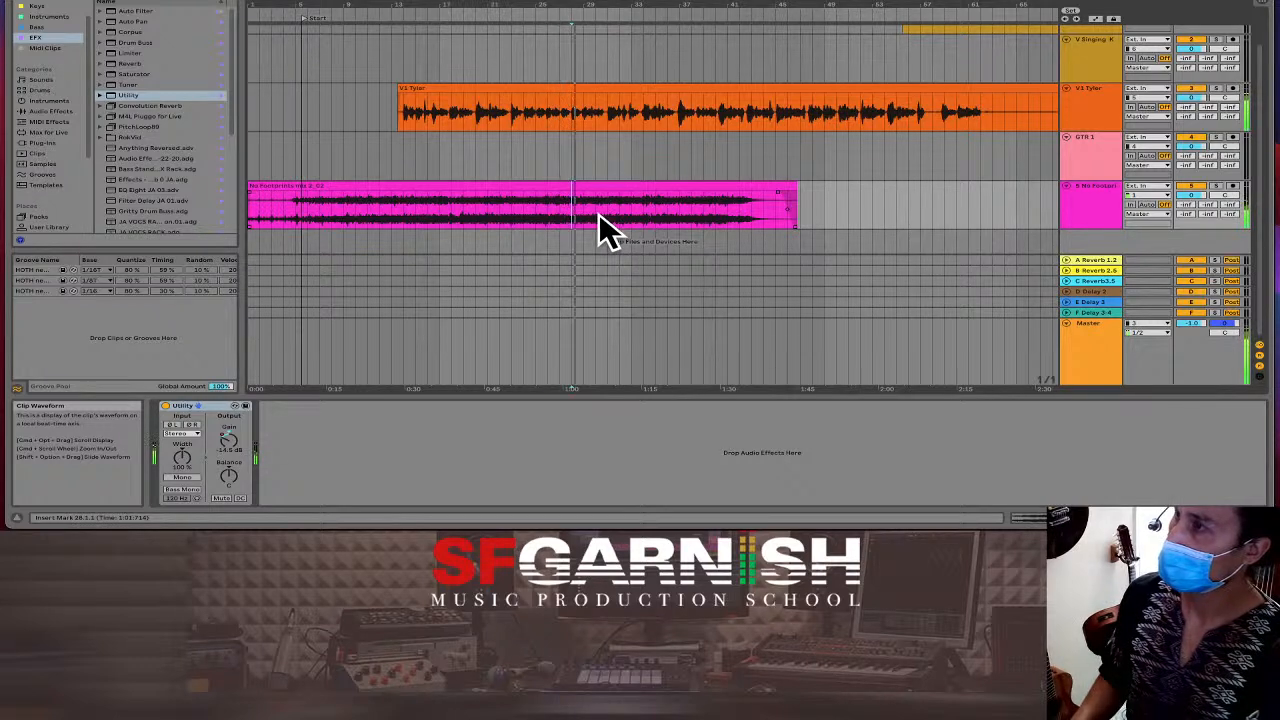
{"action": "left_click", "coordinate": [560, 217]}
{"action": "key", "text": "space"}
{"action": "key", "text": "space"}
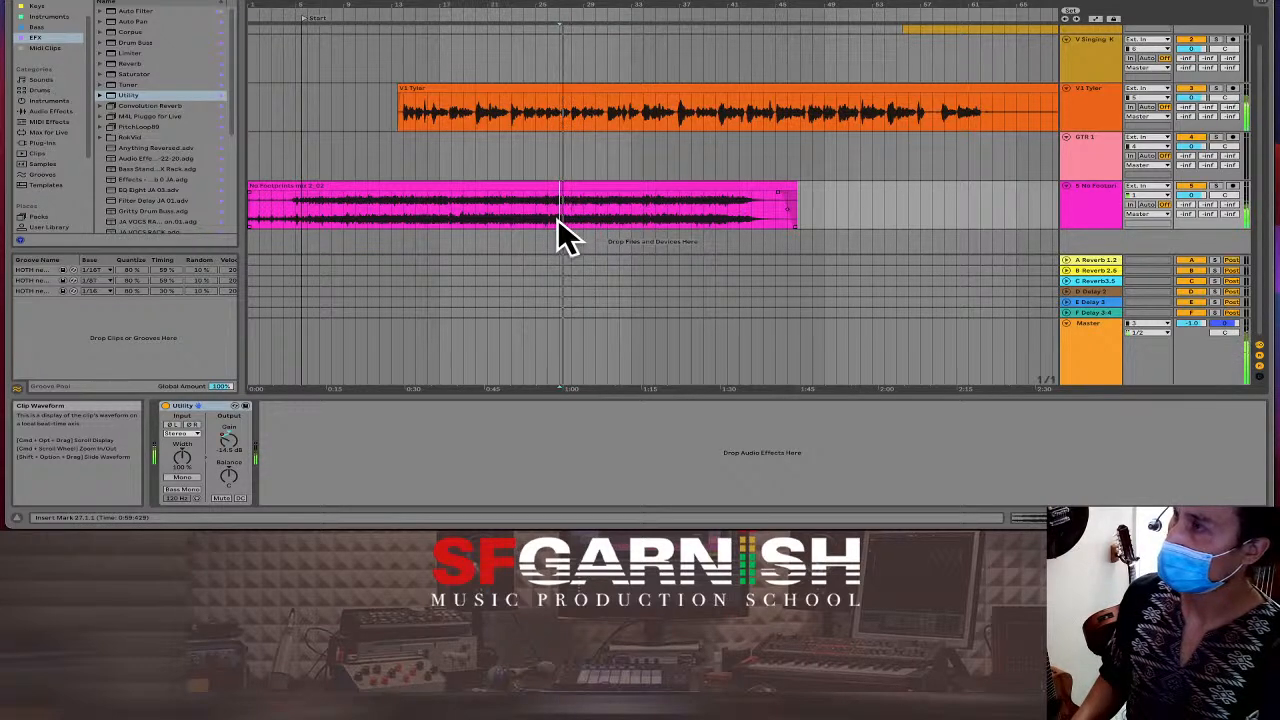
{"action": "left_click", "coordinate": [547, 219]}
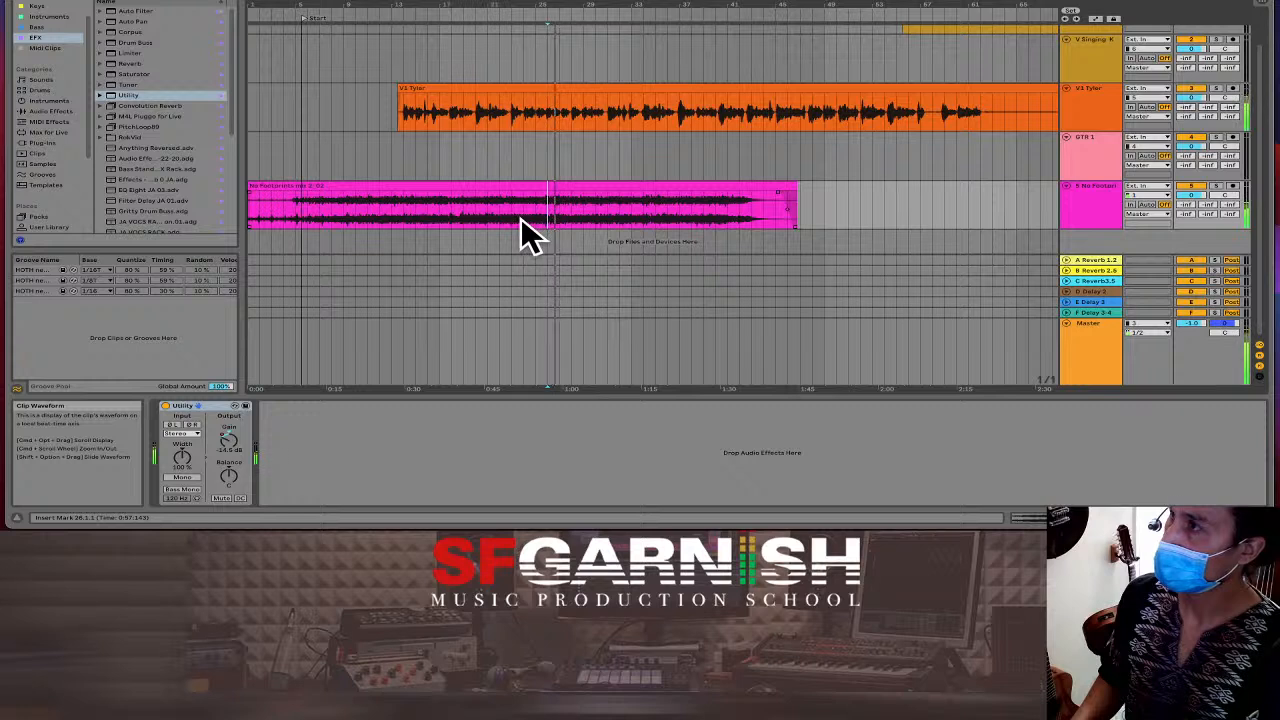
{"action": "key", "text": "space"}
{"action": "key", "text": "space"}
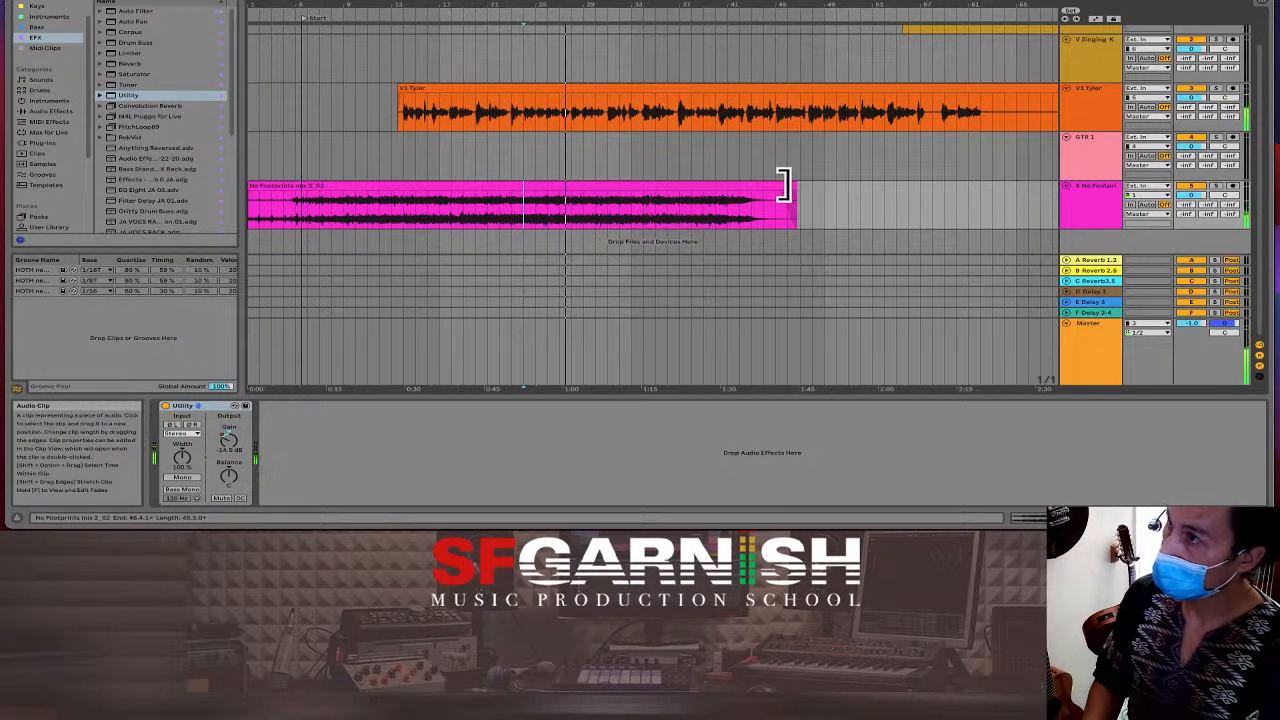
Shorten the No Footprints clip to end at bar 28 (about 1:00) with a fade-out.
{"action": "left_click_drag", "start_coordinate": [785, 187], "coordinate": [567, 200]}
{"action": "left_click", "coordinate": [536, 215]}
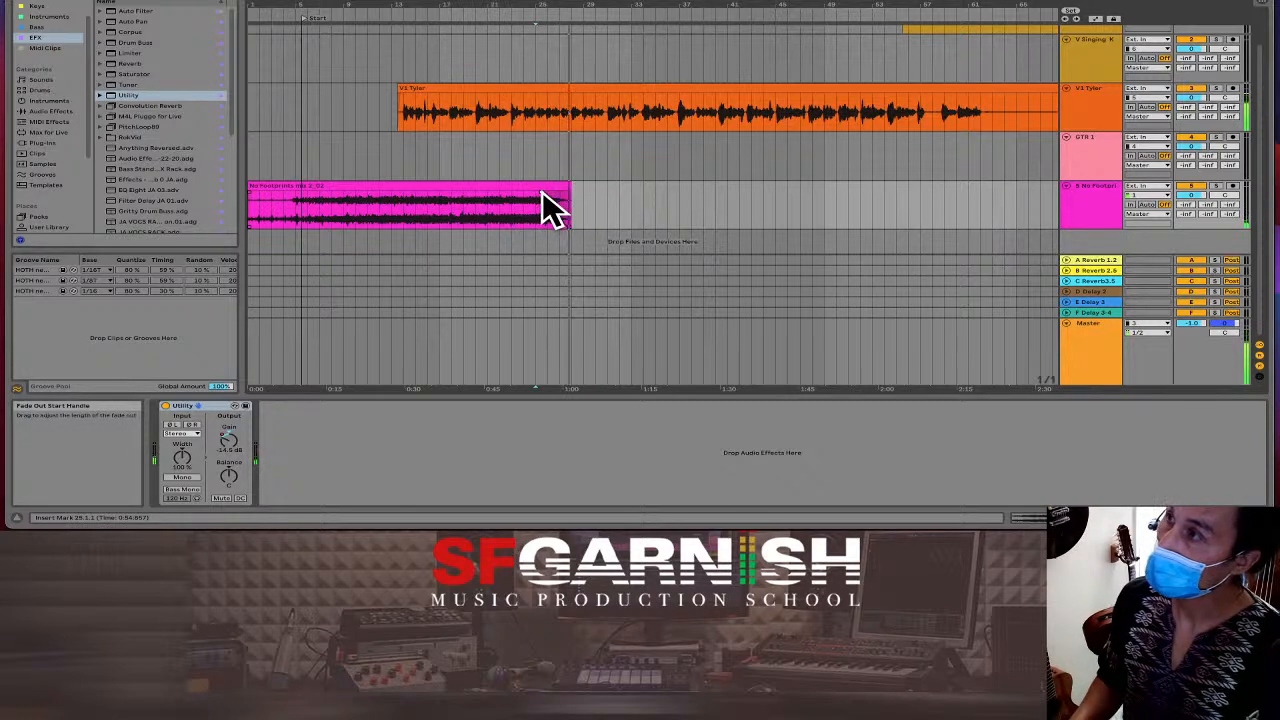
{"action": "left_click_drag", "start_coordinate": [542, 190], "coordinate": [515, 200]}
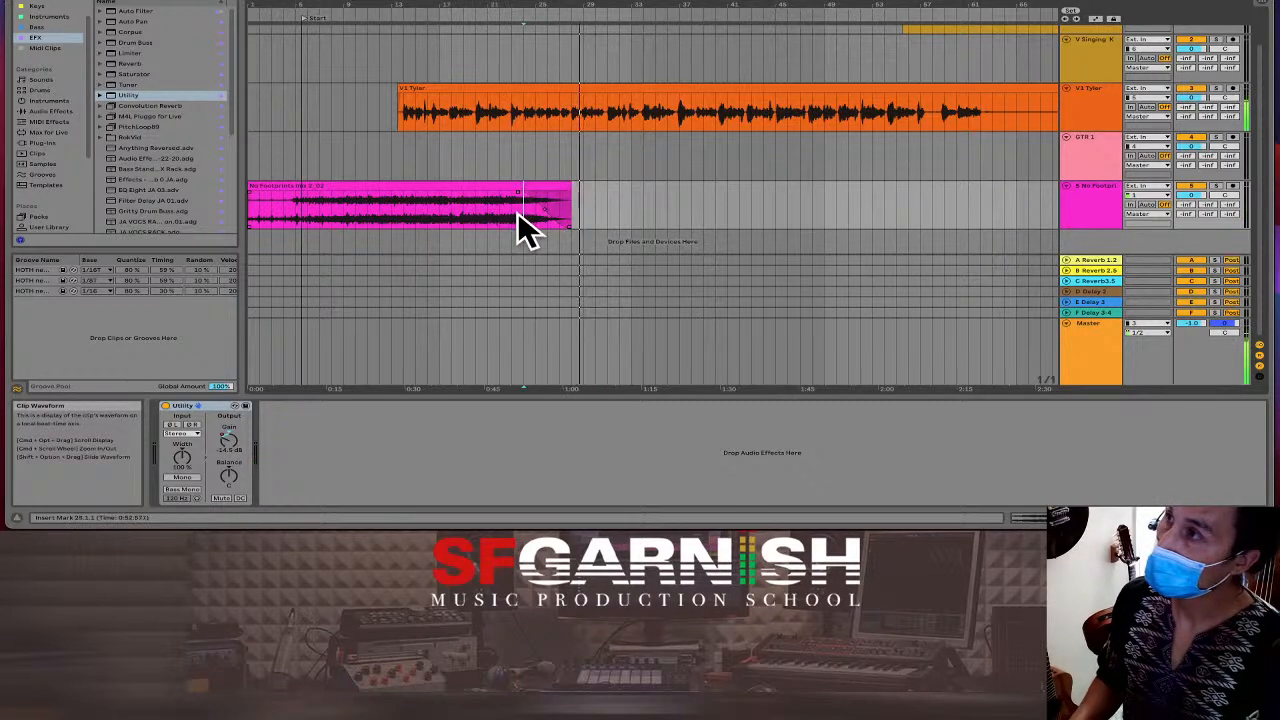
{"action": "key", "text": "space"}
{"action": "key", "text": "space"}
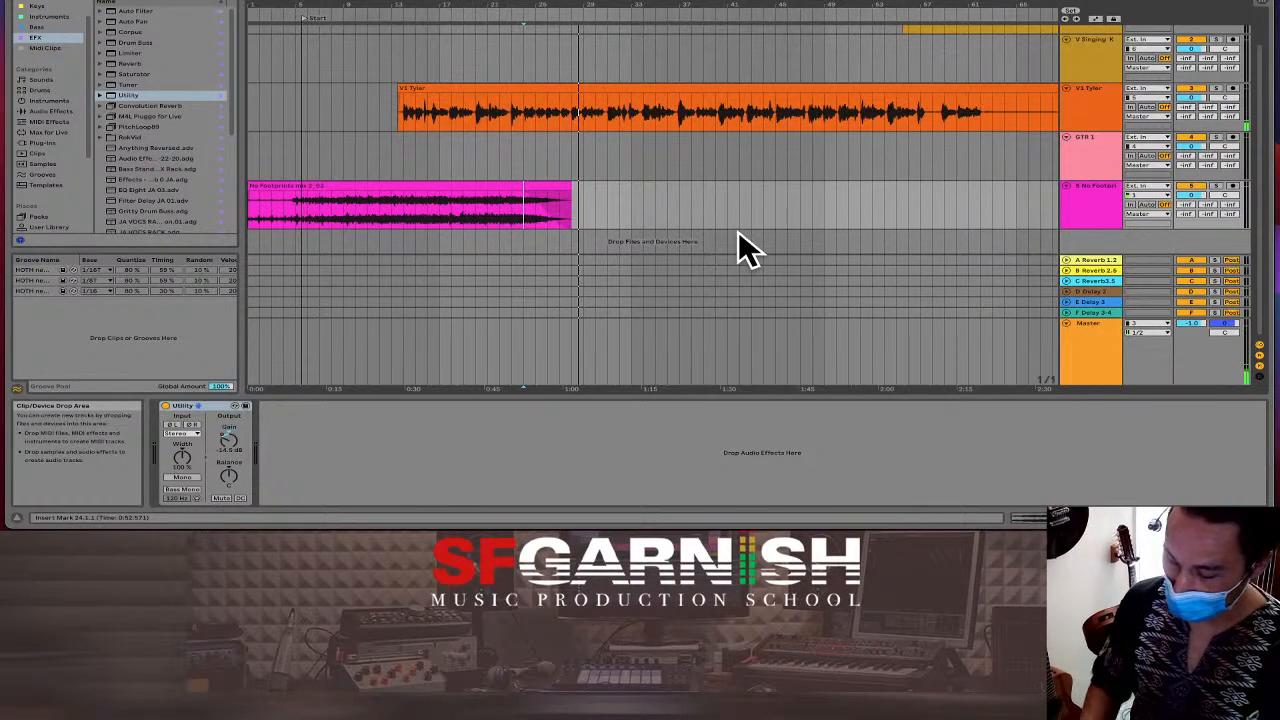
{"action": "scroll", "coordinate": [736, 230], "scroll_direction": "down", "scroll_amount": 3}
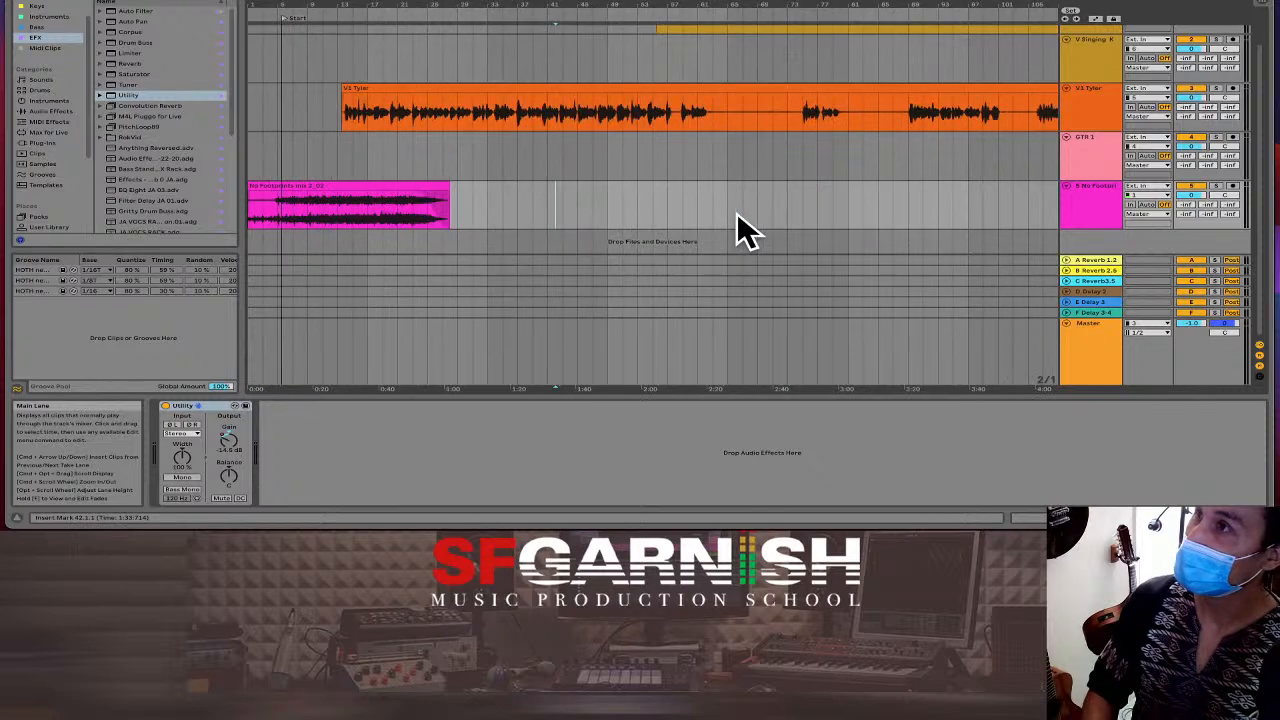
Solo the V1 Tyler vocal track and listen to it.
{"action": "left_click", "coordinate": [550, 122]}
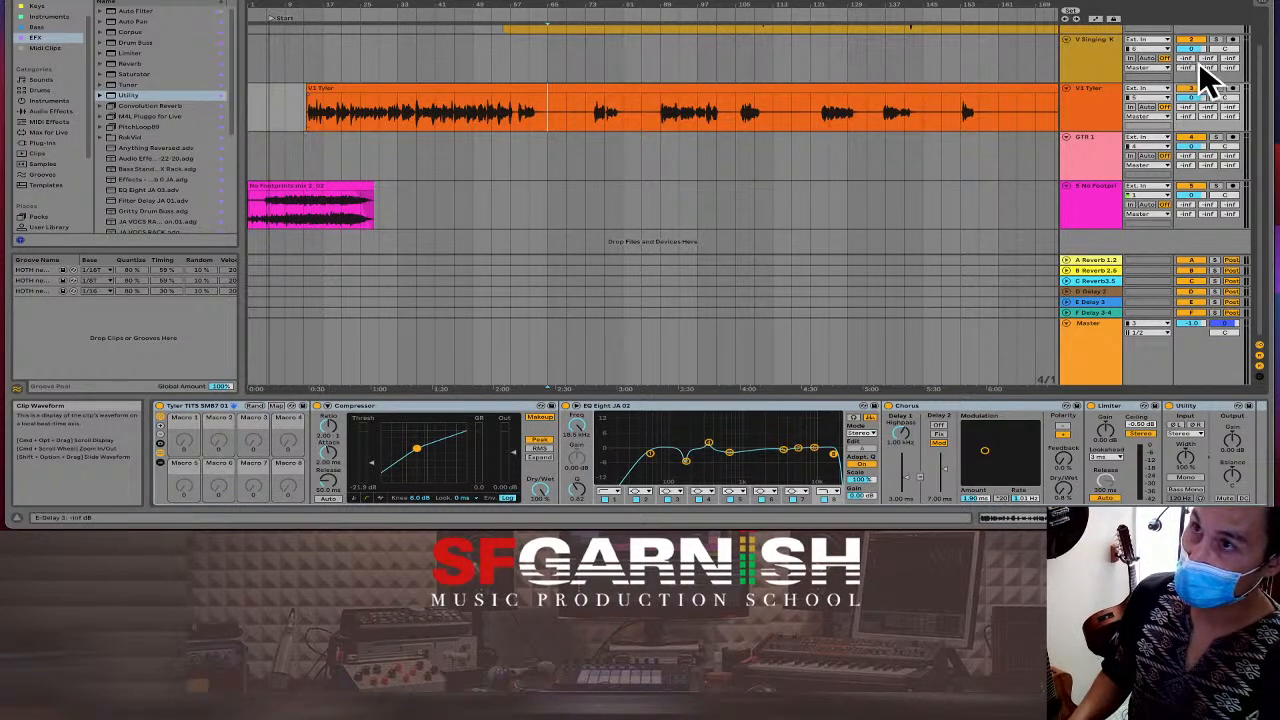
{"action": "left_click", "coordinate": [1215, 89]}
{"action": "key", "text": "space"}
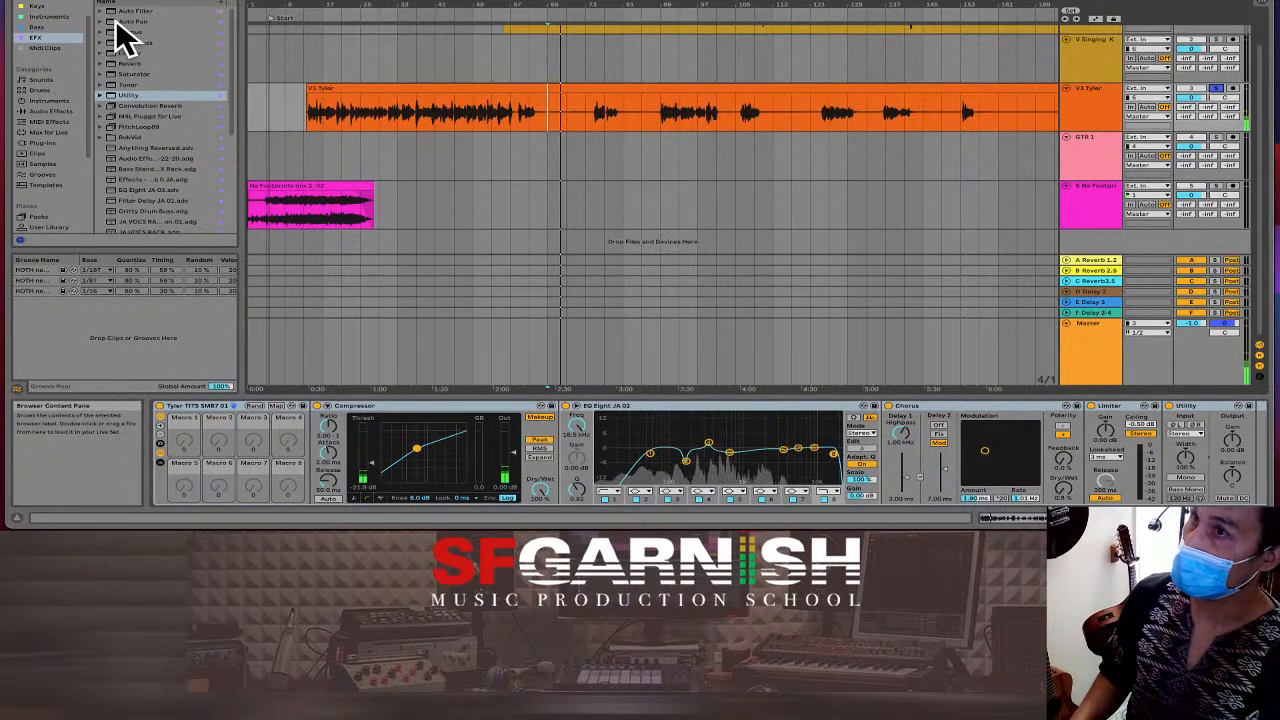
{"action": "key", "text": "space"}
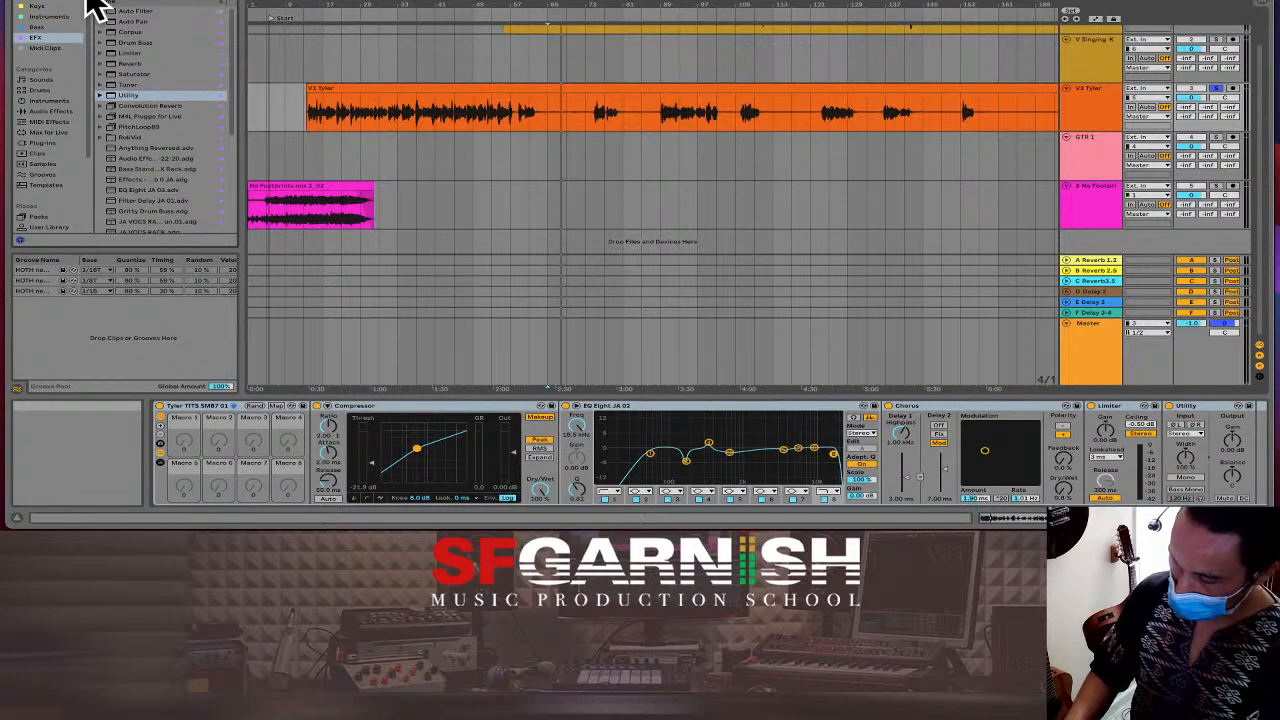
Add the Softy preset from Audio Effects > Dynamics > Gate to the V1 Tyler track.
{"action": "type", "text": "pl"}
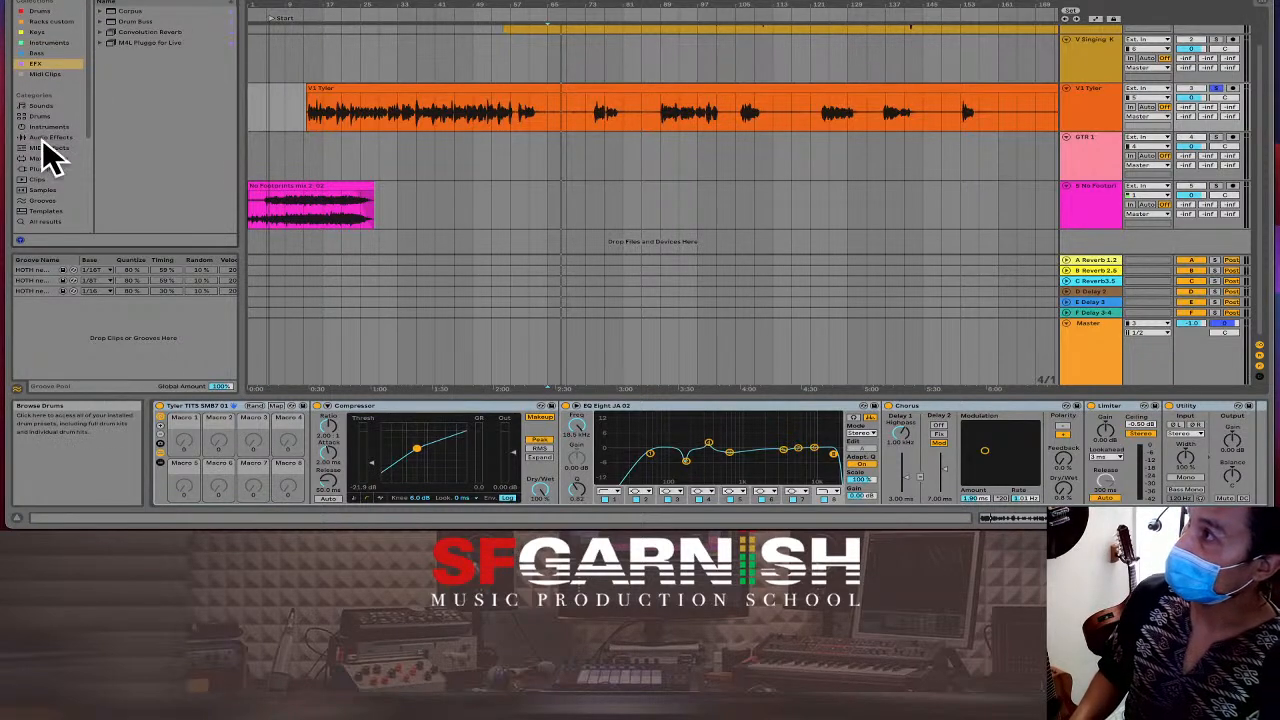
{"action": "left_click", "coordinate": [43, 137]}
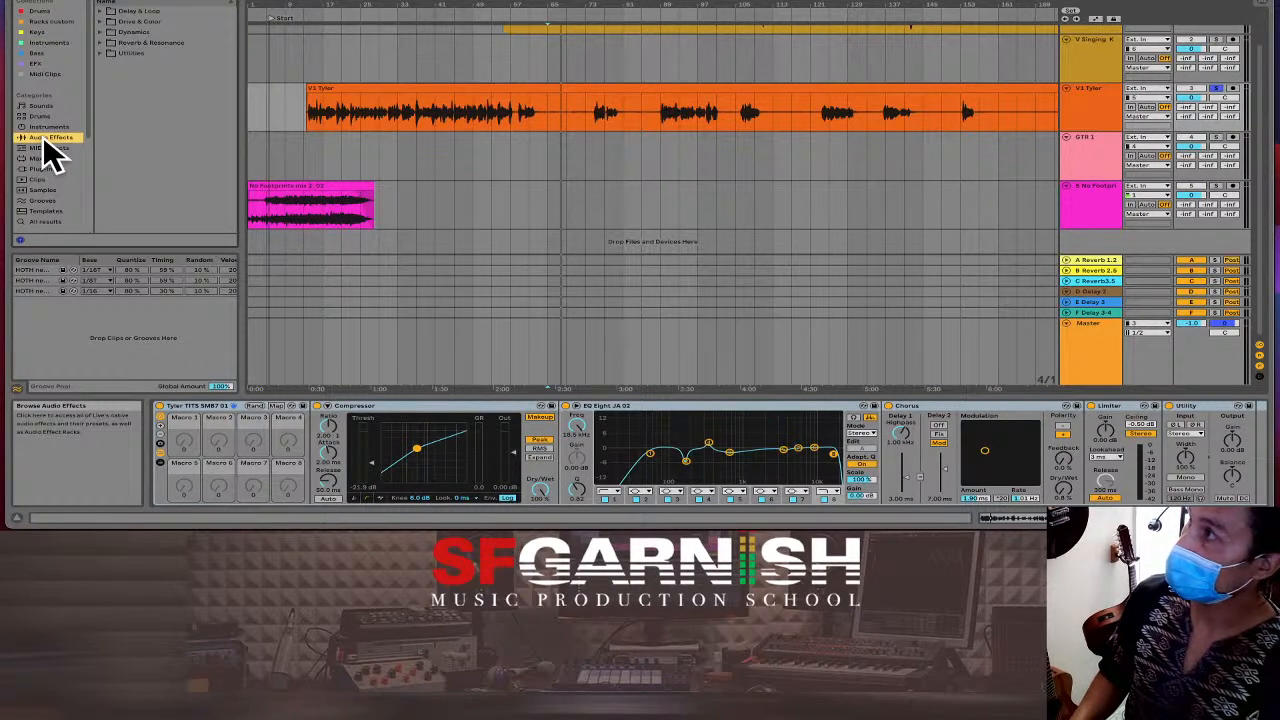
{"action": "left_click", "coordinate": [102, 30]}
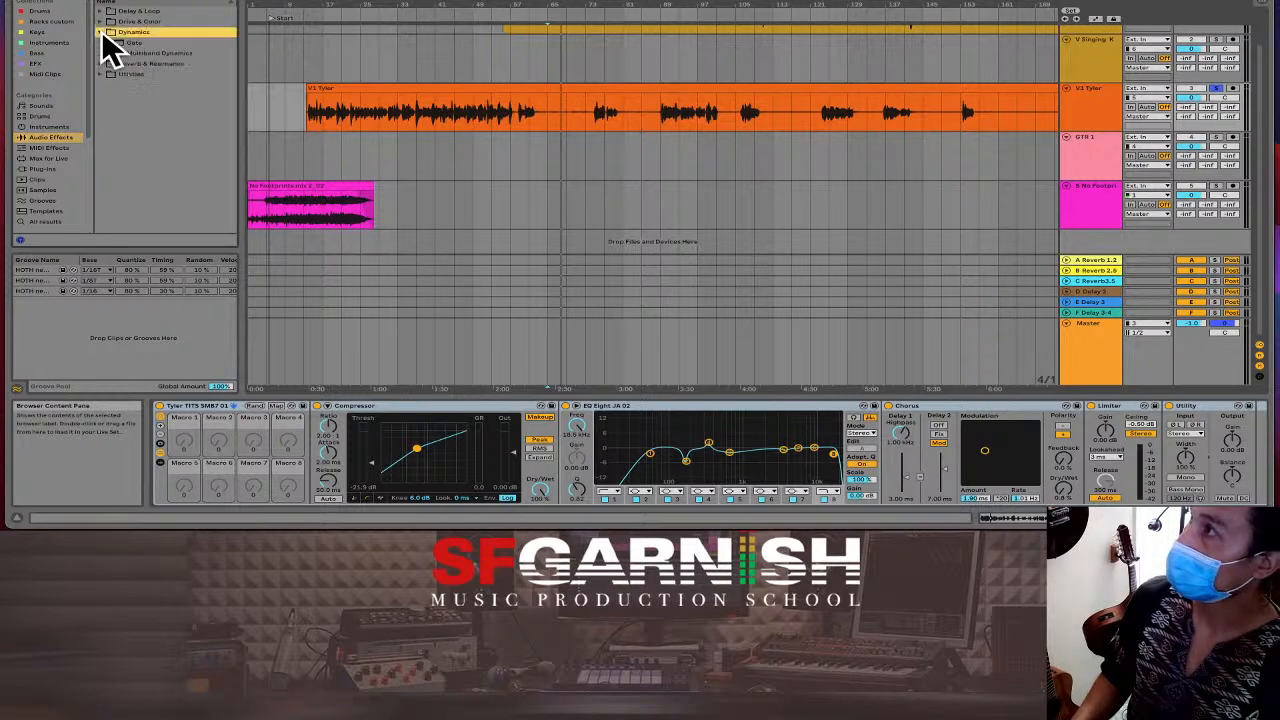
{"action": "left_click", "coordinate": [101, 32]}
{"action": "left_click", "coordinate": [122, 42]}
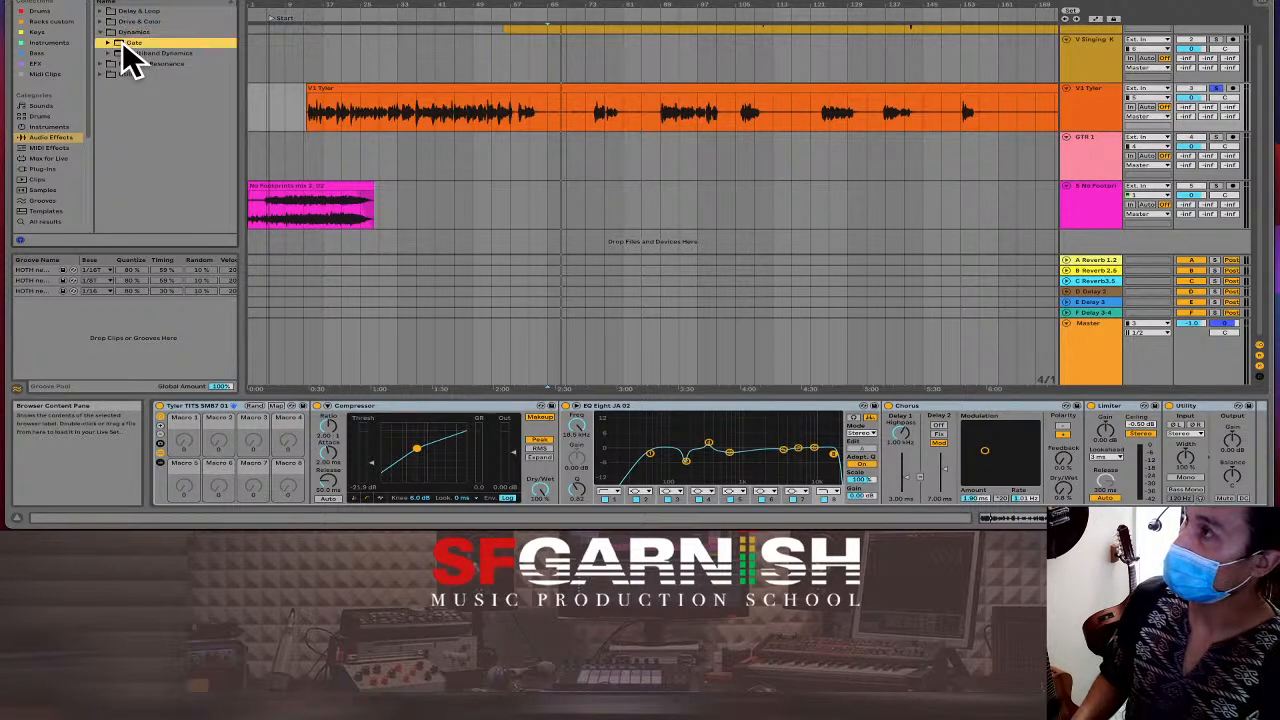
{"action": "left_click", "coordinate": [107, 43]}
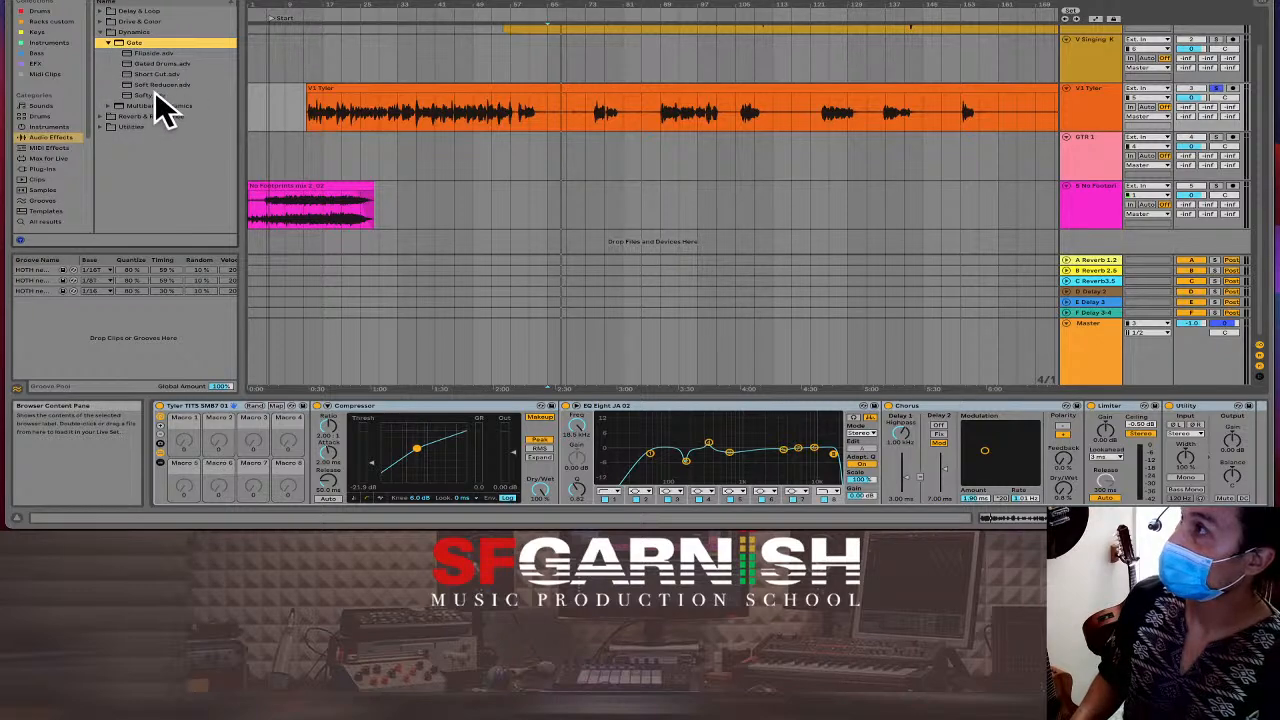
{"action": "left_click_drag", "start_coordinate": [149, 93], "coordinate": [459, 112]}
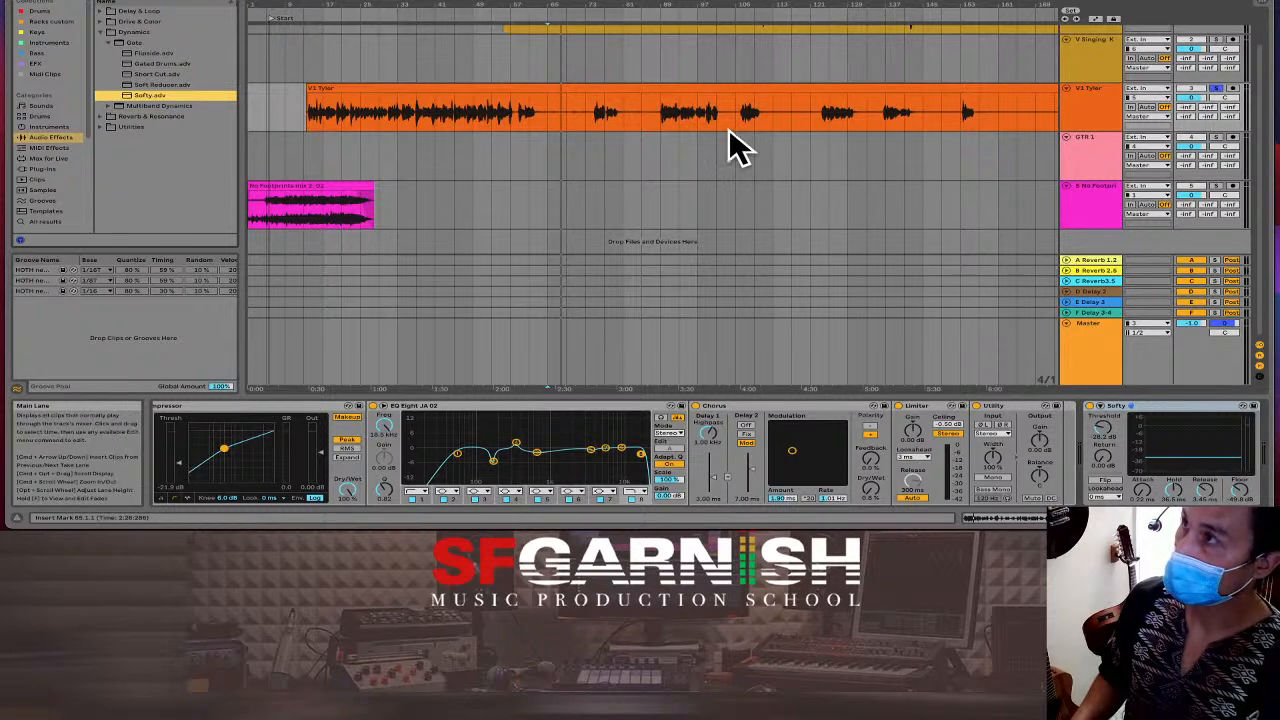
Set Softy to 4.22 ms attack, 14.7 ms release and -38.7 dB threshold while auditioning.
{"action": "mouse_move", "coordinate": [528, 128]}
{"action": "left_mouse_down"}
{"action": "mouse_move", "coordinate": [563, 133]}
{"action": "mouse_move", "coordinate": [548, 130]}
{"action": "left_mouse_up"}
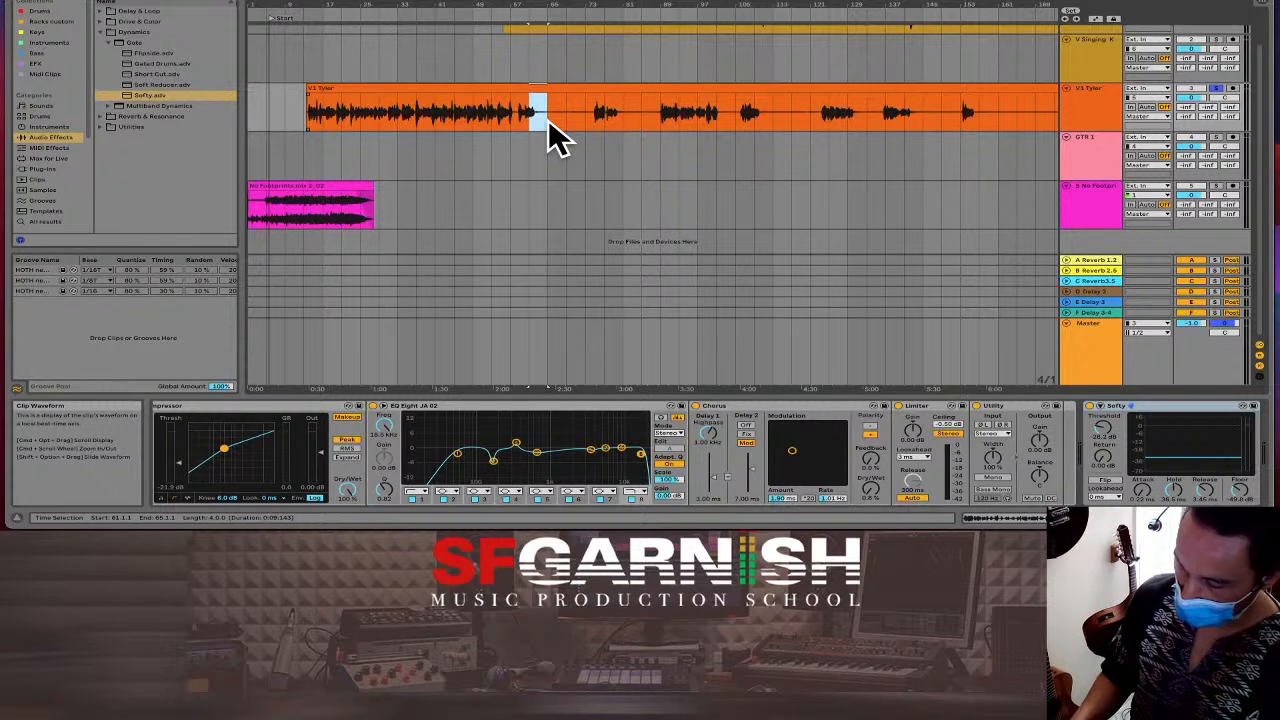
{"action": "key", "text": "space"}
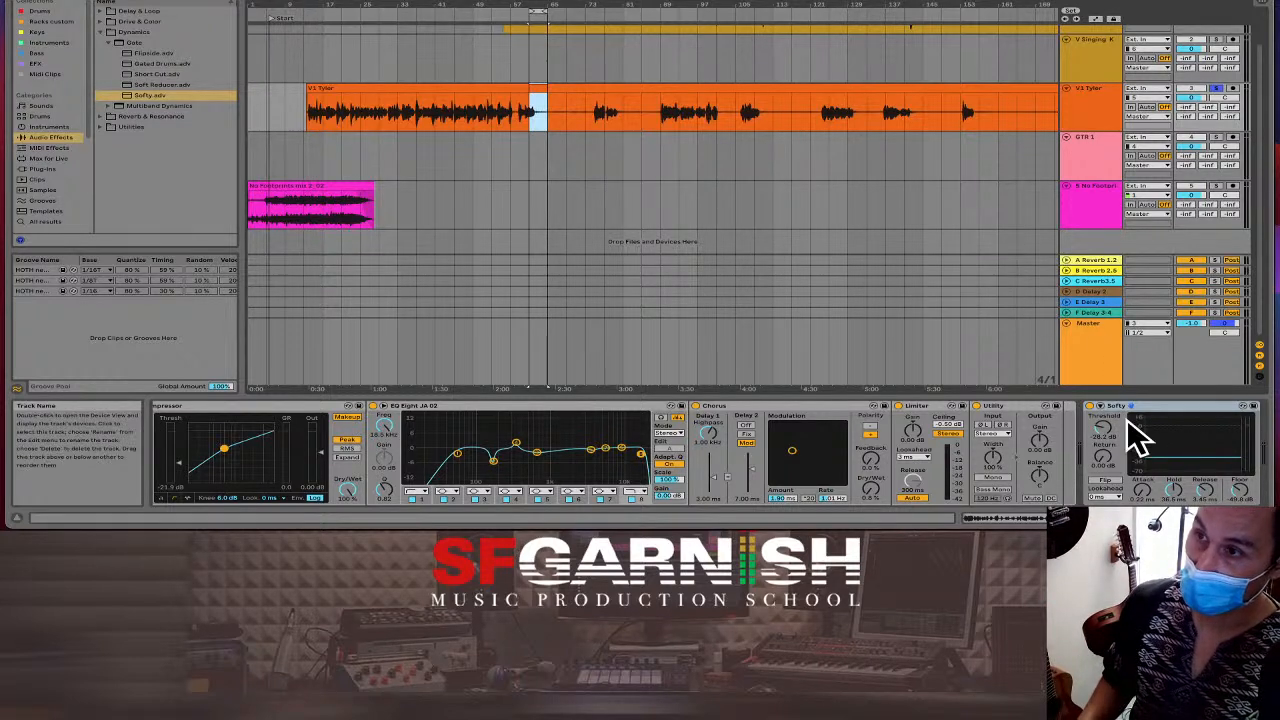
{"action": "key", "text": "space"}
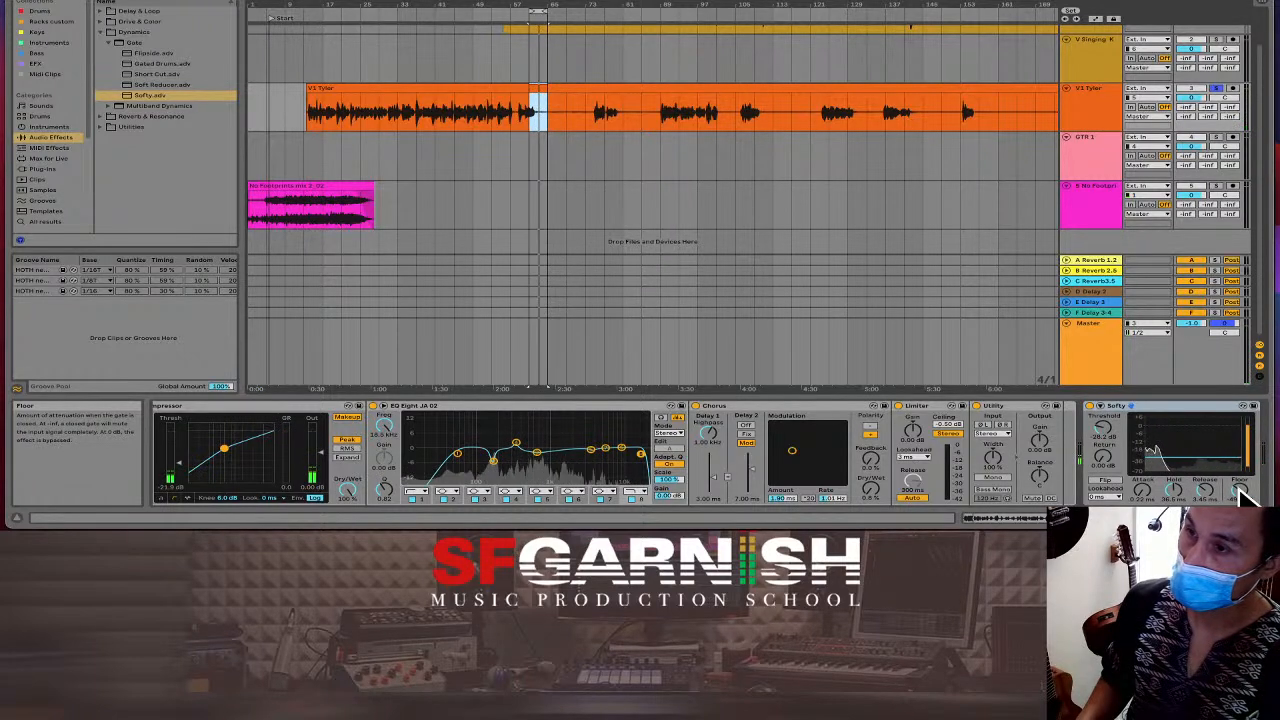
{"action": "left_click_drag", "start_coordinate": [1143, 490], "coordinate": [1143, 465]}
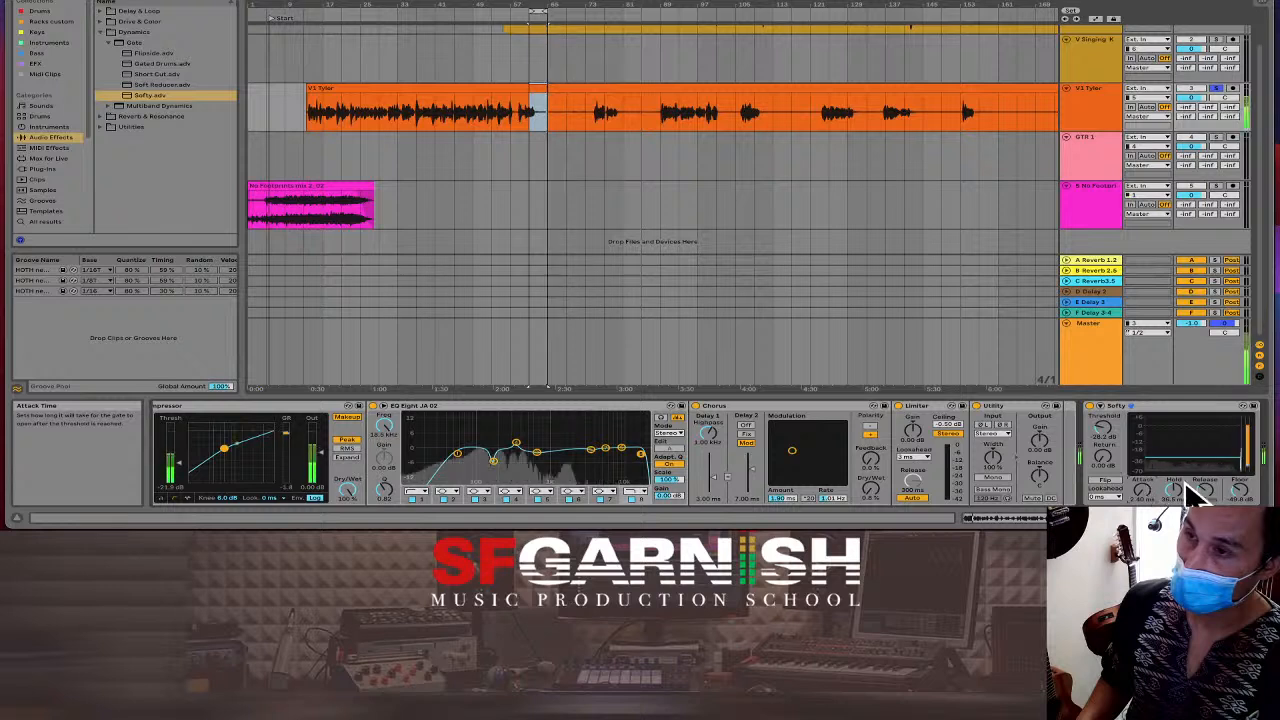
{"action": "left_click_drag", "start_coordinate": [1206, 489], "coordinate": [1206, 483]}
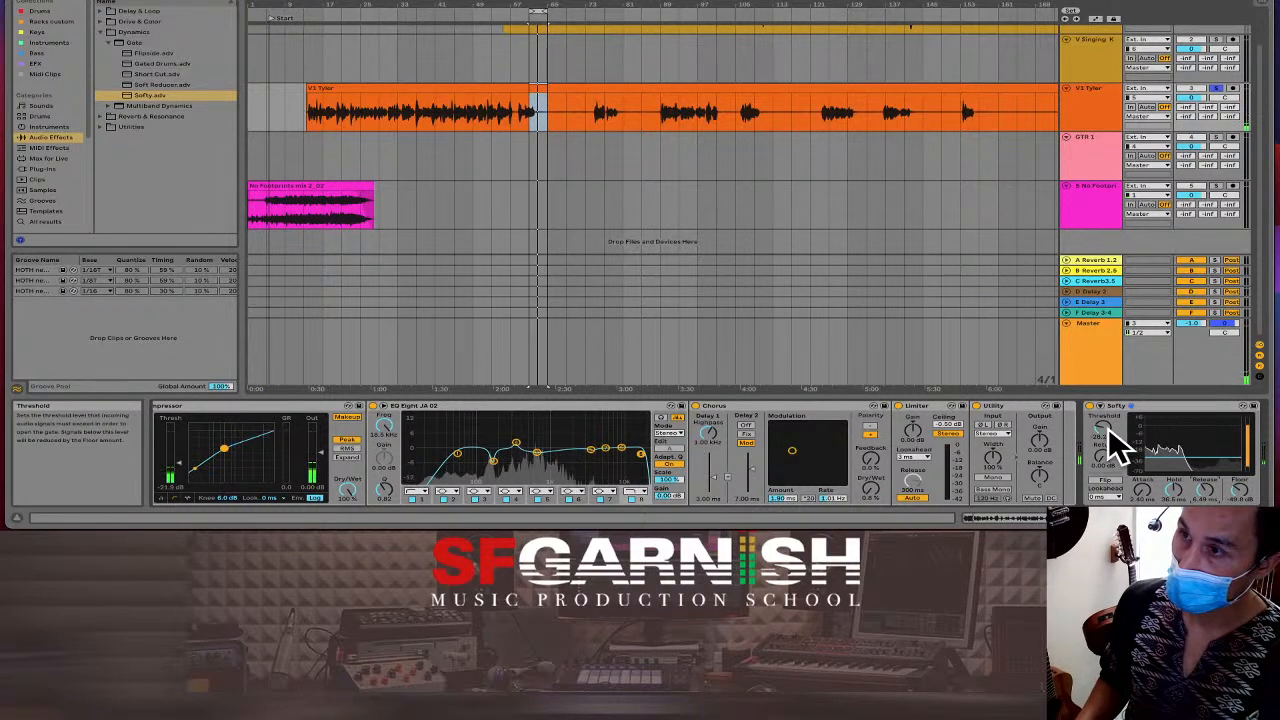
{"action": "left_click_drag", "start_coordinate": [1103, 430], "coordinate": [1103, 439]}
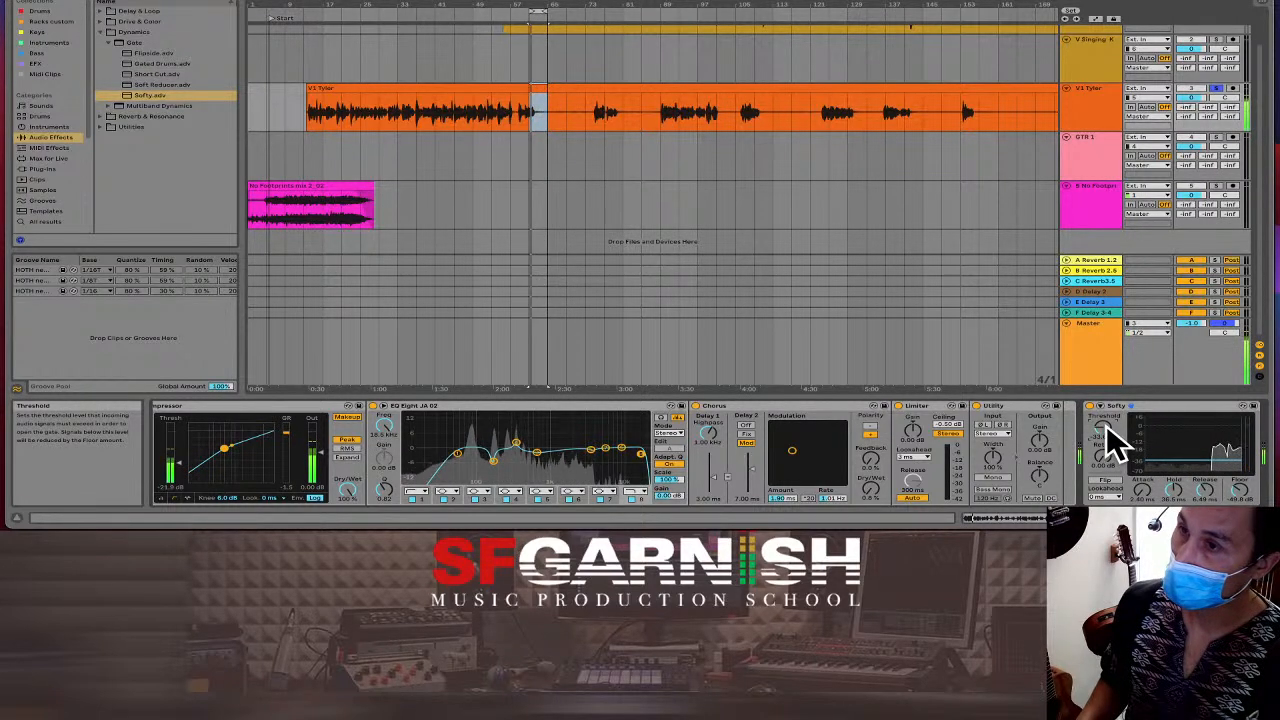
{"action": "left_click", "coordinate": [472, 109]}
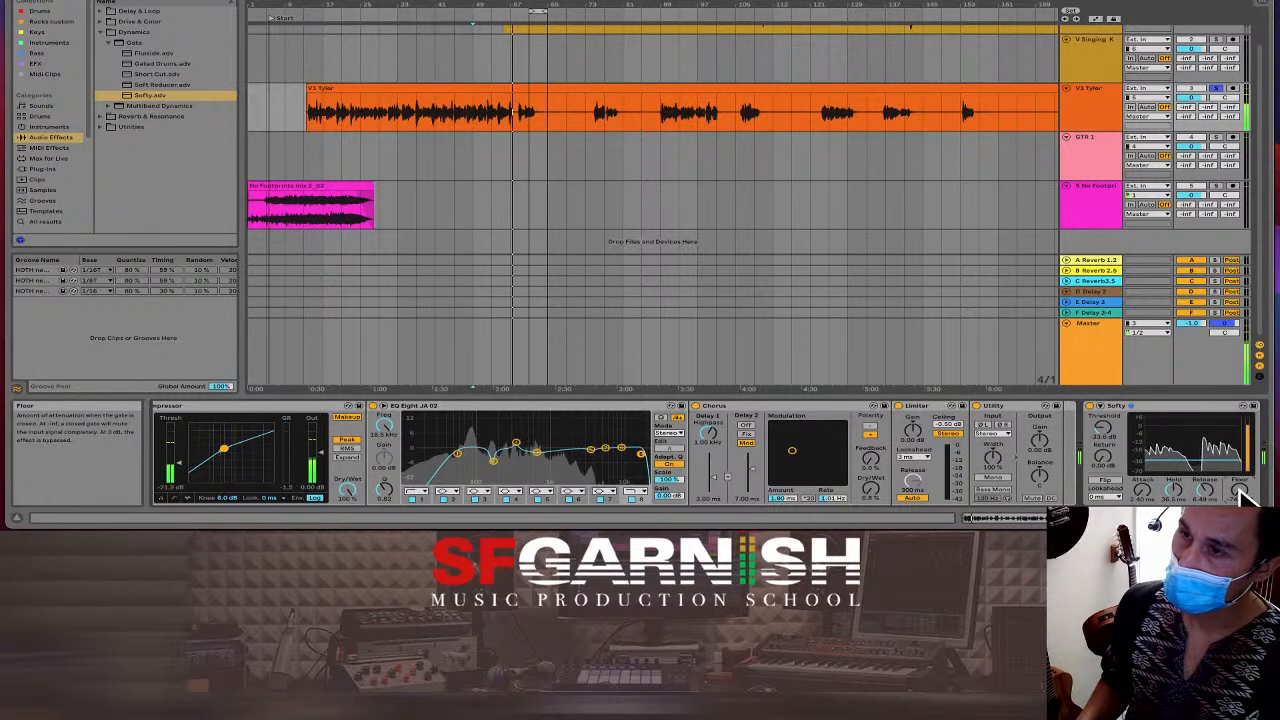
Copy the Softy gate device and bring up the V Kyle 2 track's effect chain.
{"action": "key", "text": "space"}
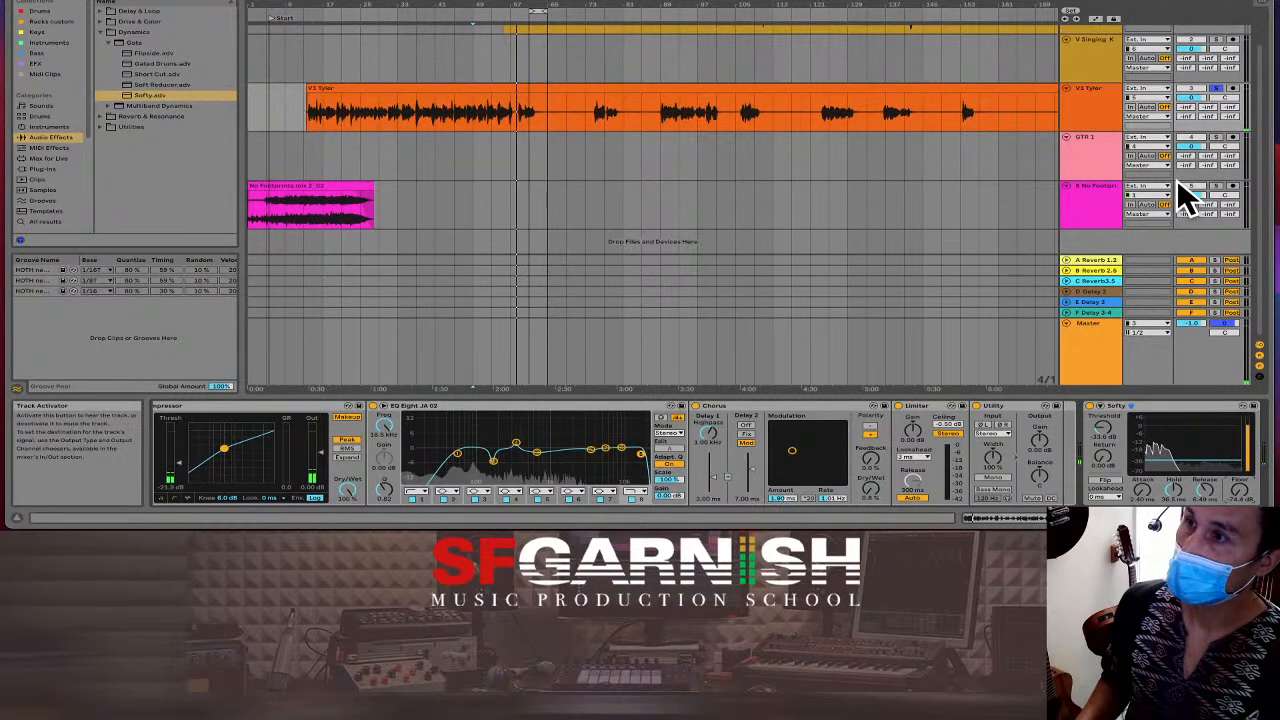
{"action": "left_click", "coordinate": [1153, 406]}
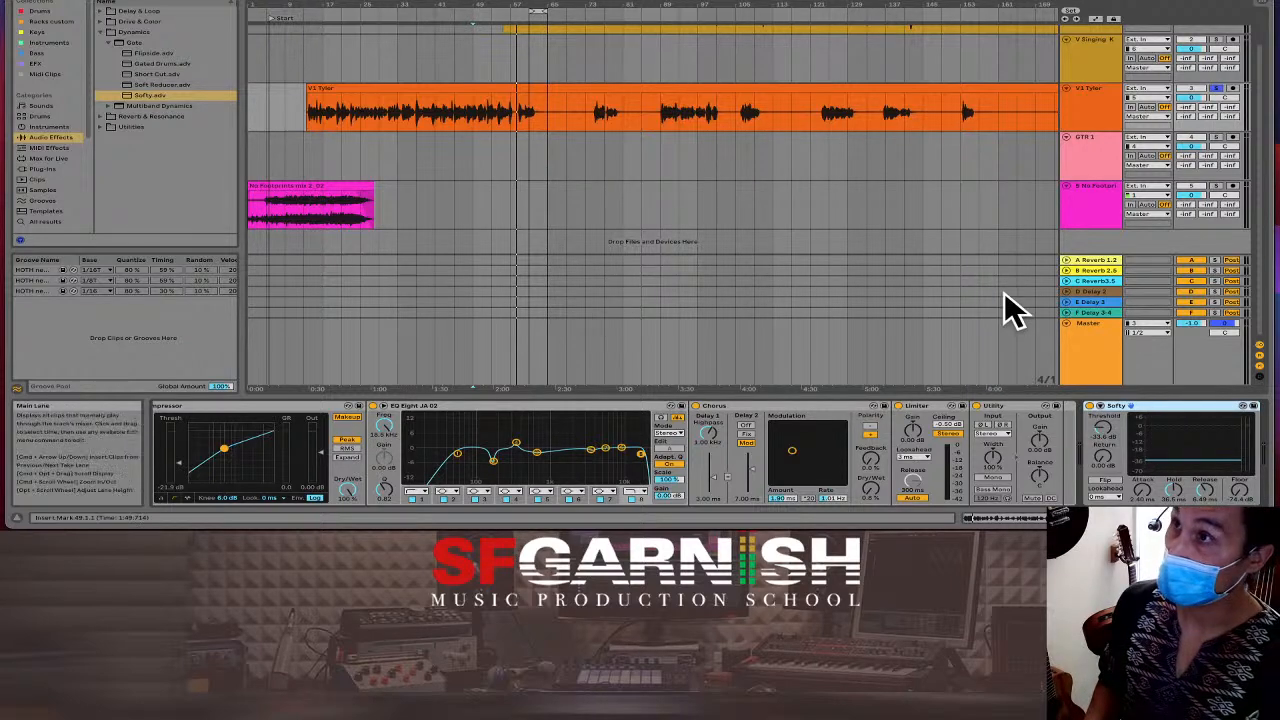
{"action": "scroll", "coordinate": [968, 155], "scroll_direction": "up", "scroll_amount": 2}
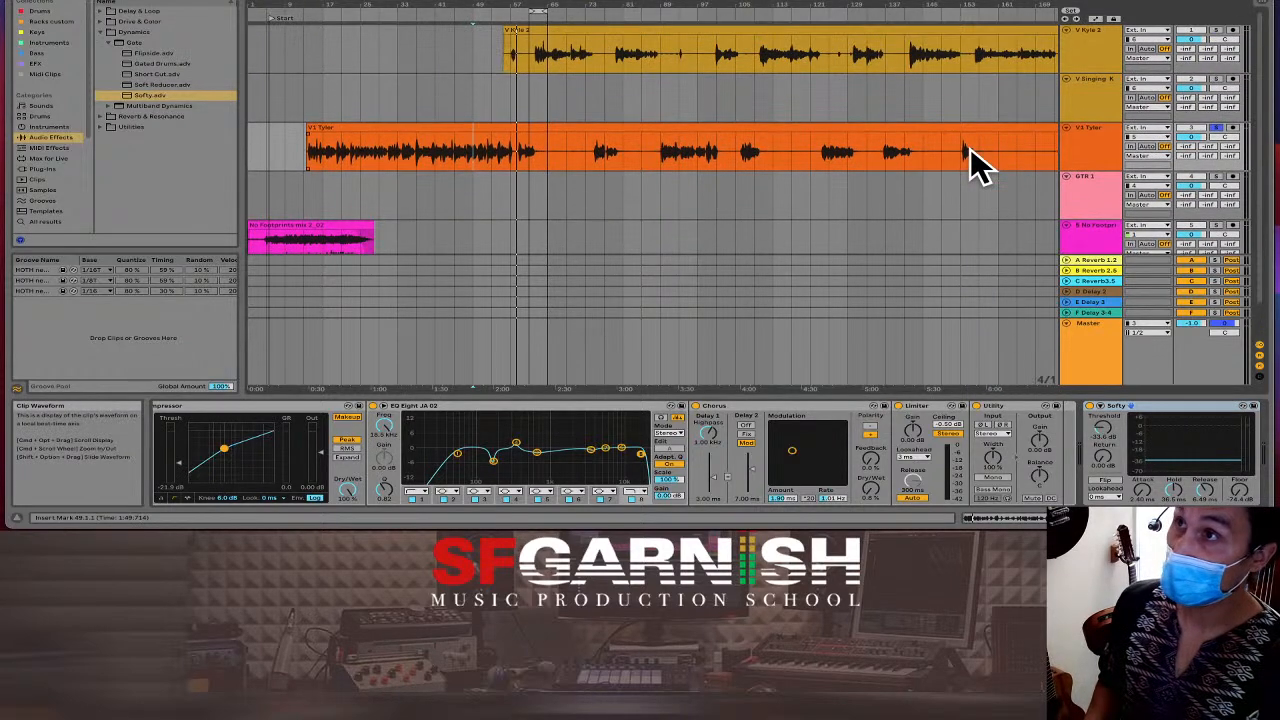
{"action": "left_click", "coordinate": [869, 62]}
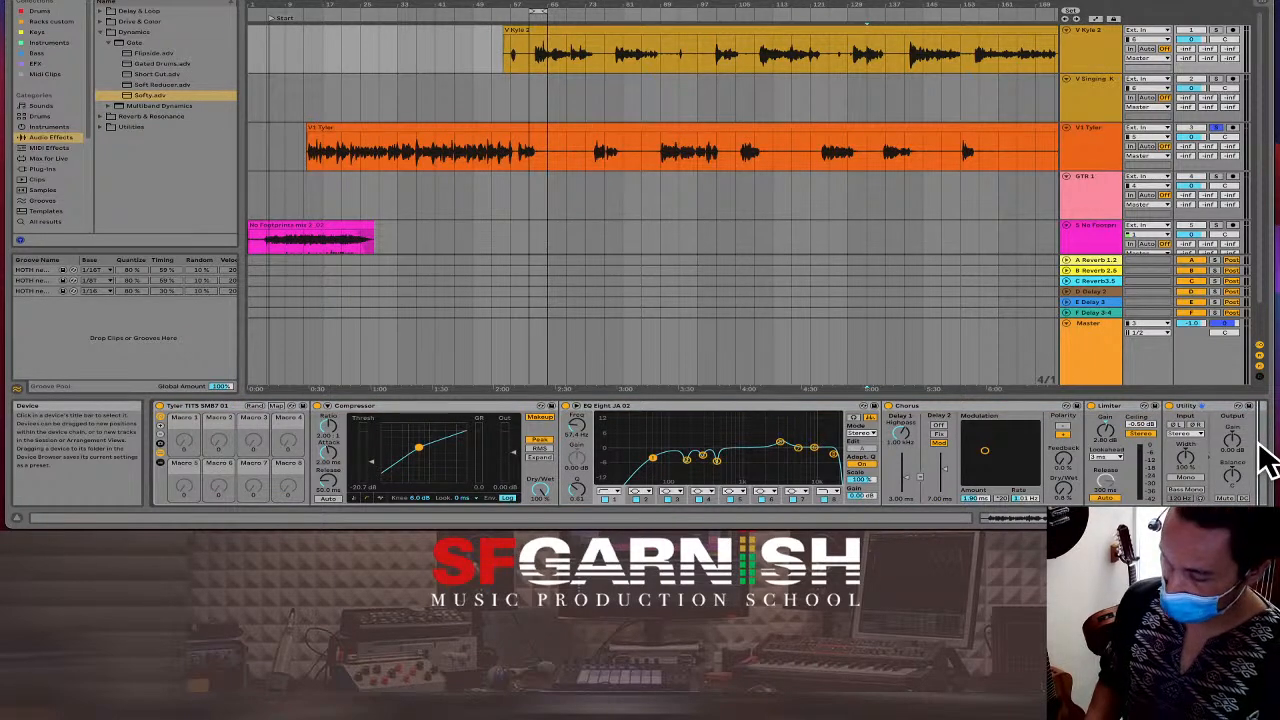
{"action": "scroll", "coordinate": [1266, 460], "scroll_direction": "right", "scroll_amount": 3}
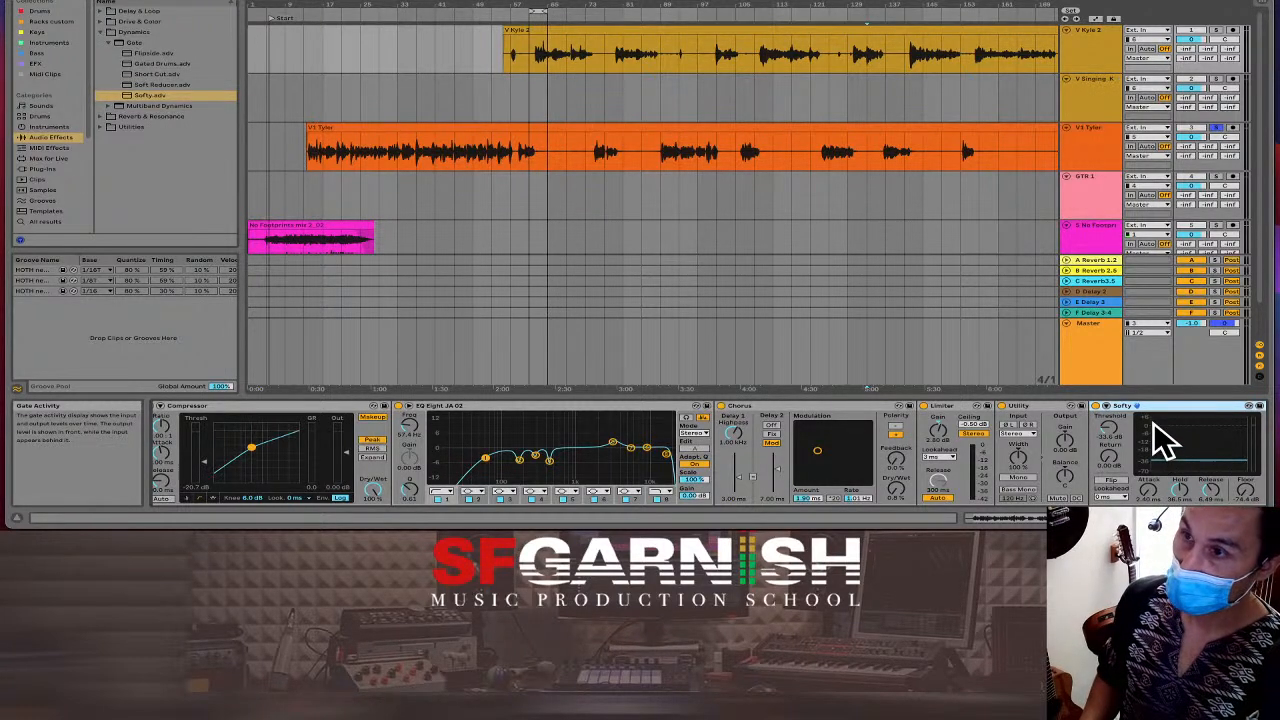
Unsolo V1 Tyler, paste Softy onto V Kyle 2, and play from bar 89.
{"action": "left_click", "coordinate": [664, 83]}
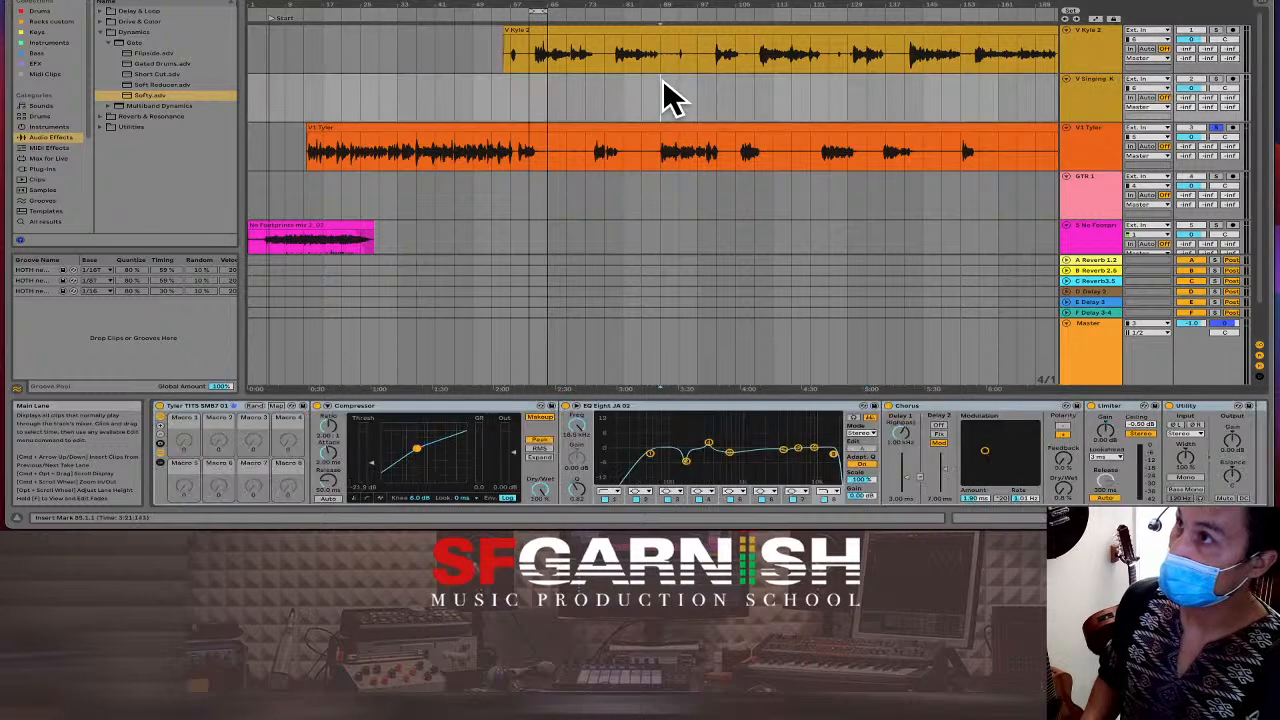
{"action": "left_click", "coordinate": [1216, 30]}
{"action": "key", "text": "space"}
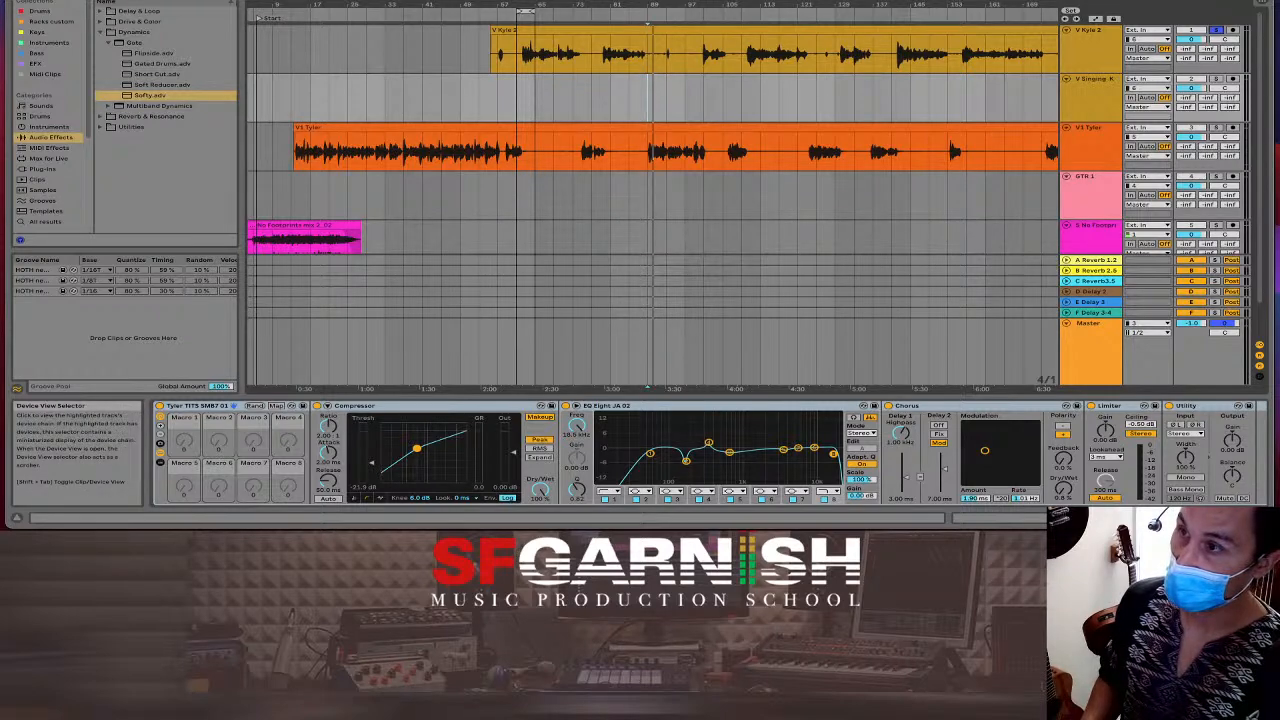
{"action": "left_click", "coordinate": [650, 75]}
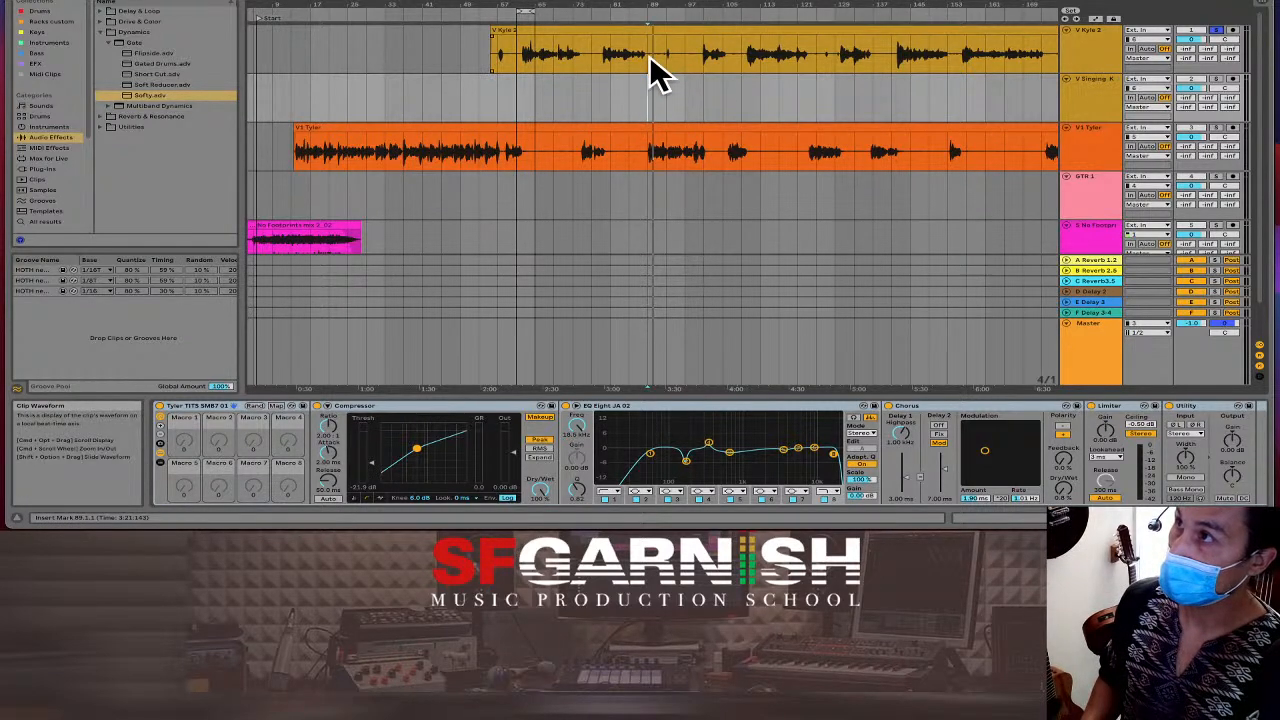
{"action": "key", "text": "Return"}
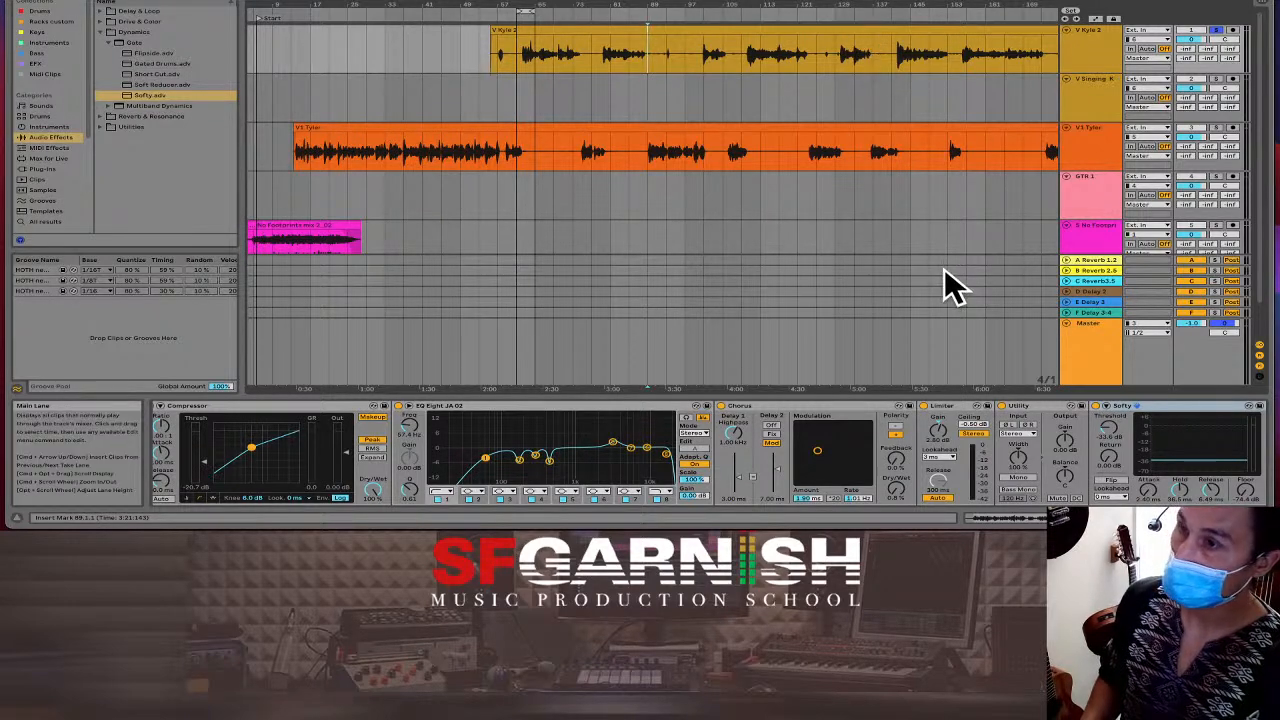
{"action": "key", "text": "space"}
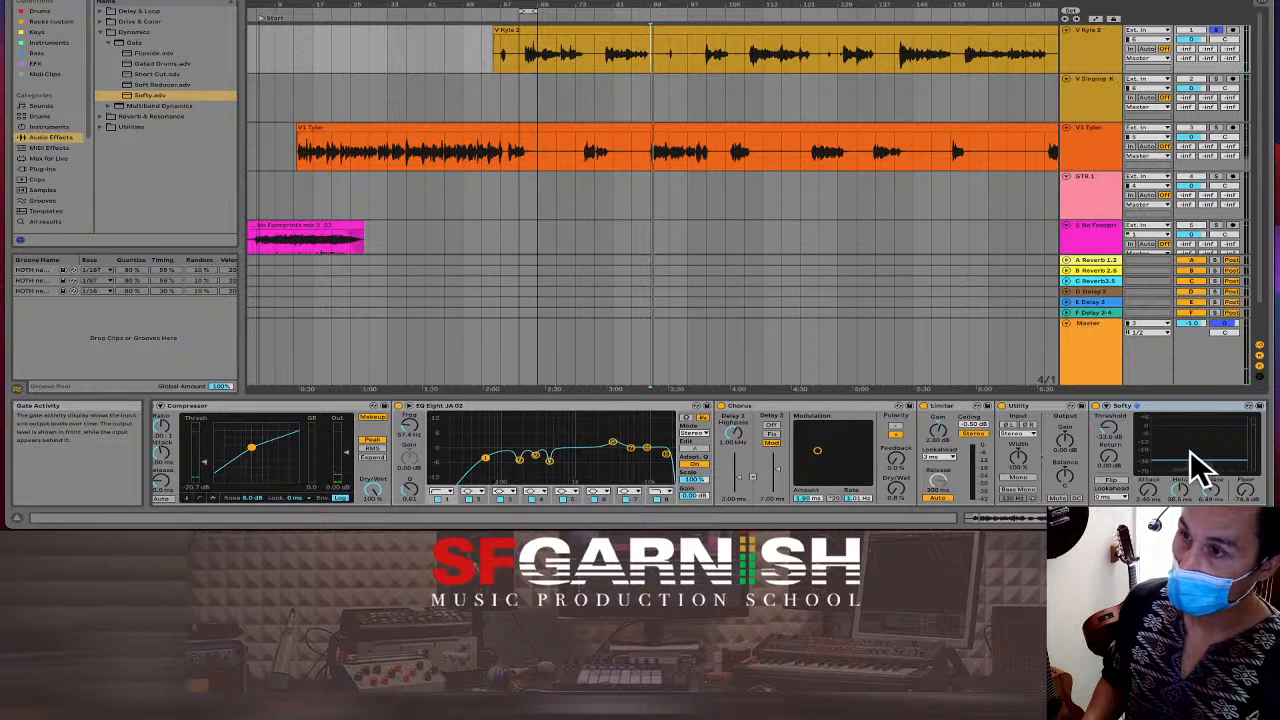
Raise V Kyle 2's Softy gate threshold to about -31 dB while playing the vocal from bar 89.
{"action": "left_click_drag", "start_coordinate": [1108, 443], "coordinate": [1108, 438]}
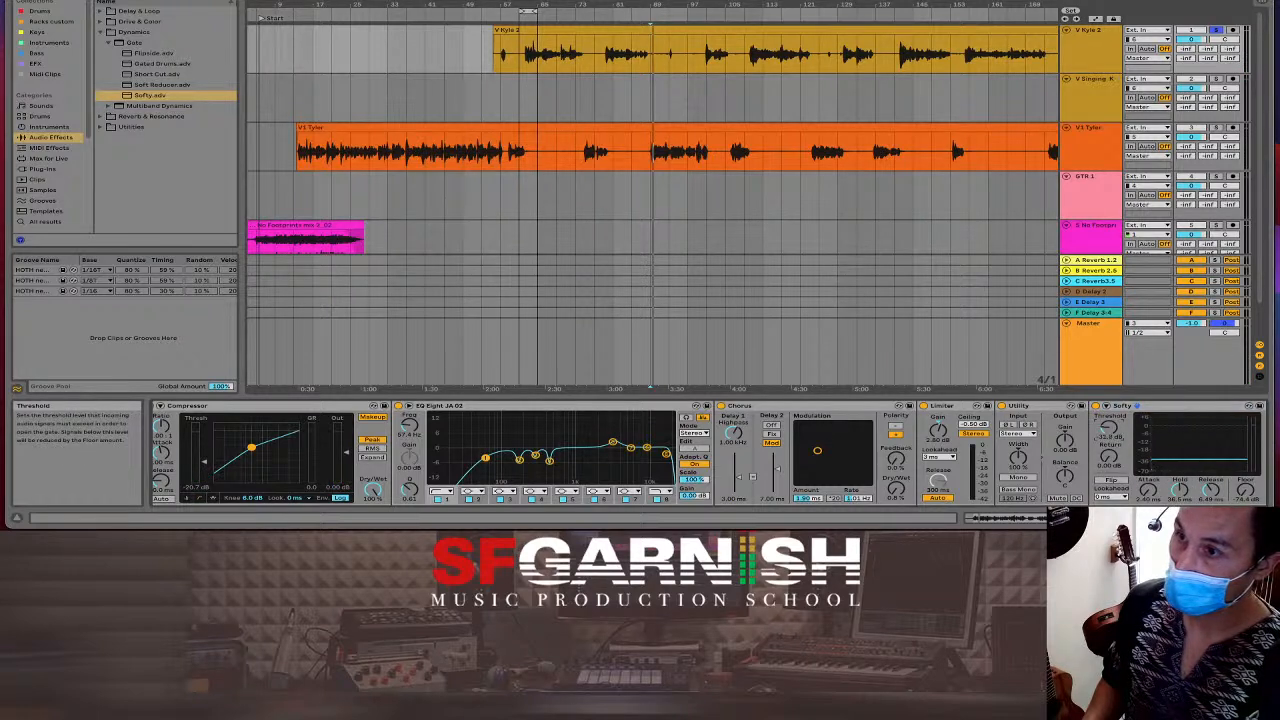
{"action": "left_click", "coordinate": [631, 57]}
{"action": "key", "text": "space"}
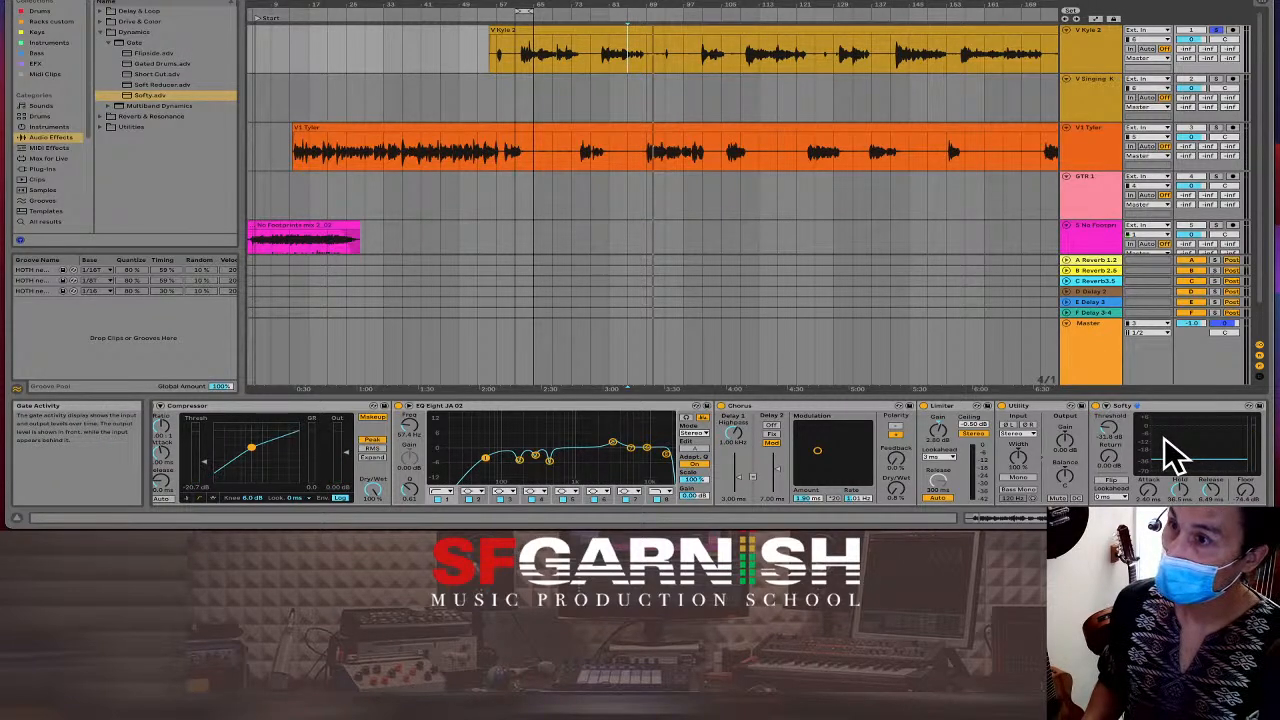
{"action": "left_click_drag", "start_coordinate": [1108, 422], "coordinate": [1108, 422]}
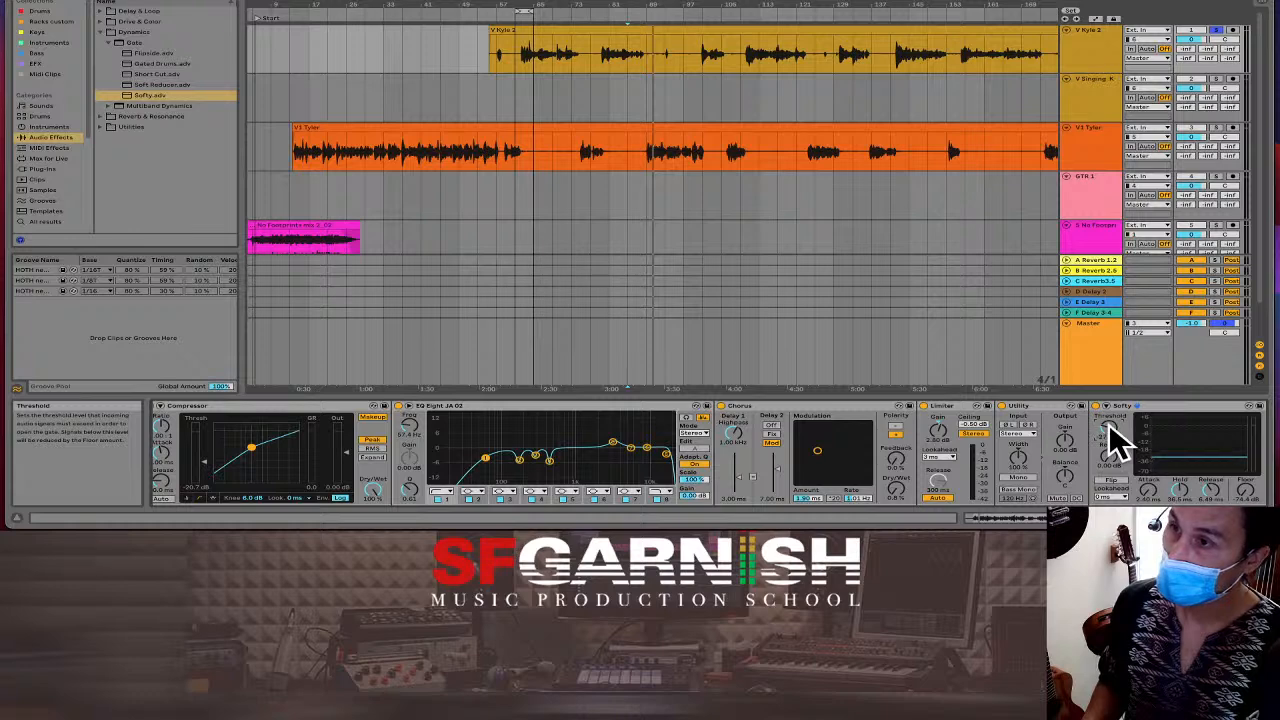
Audition the V Kyle 2 vocal from a new position and from bar 93.2.1.
{"action": "left_click", "coordinate": [645, 62]}
{"action": "scroll", "coordinate": [644, 64], "scroll_direction": "up", "scroll_amount": 10}
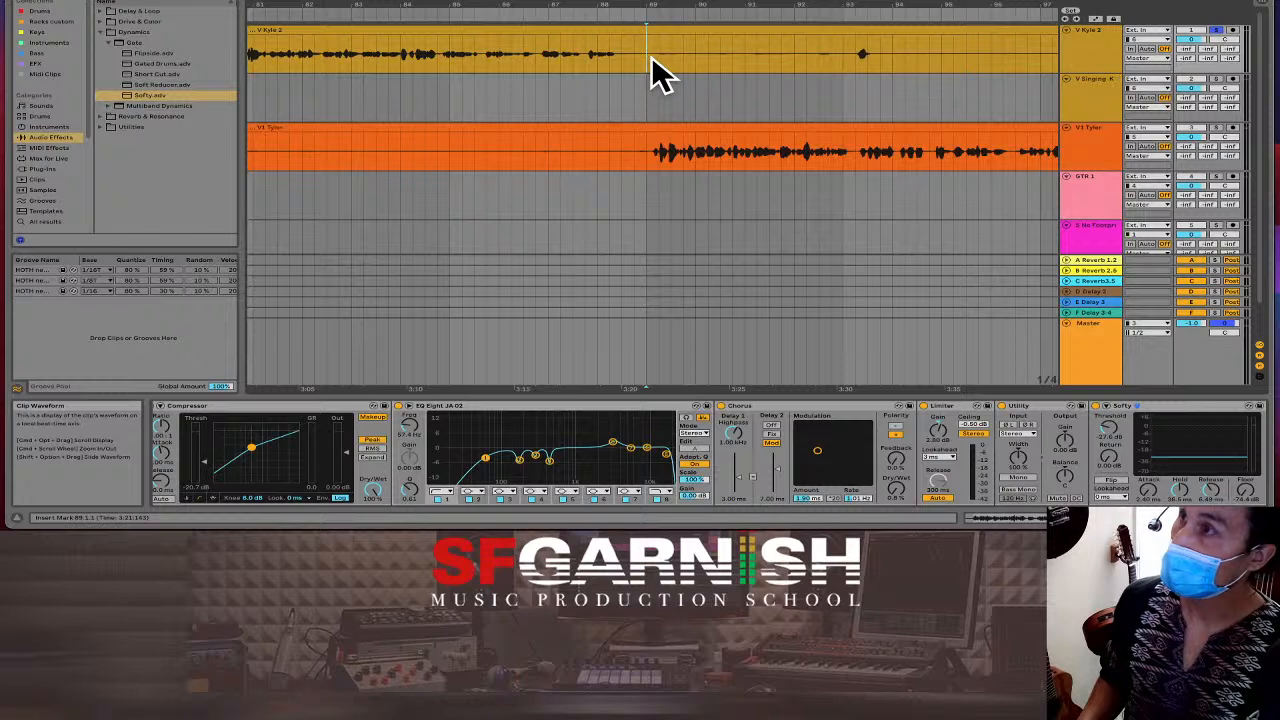
{"action": "key", "text": "space"}
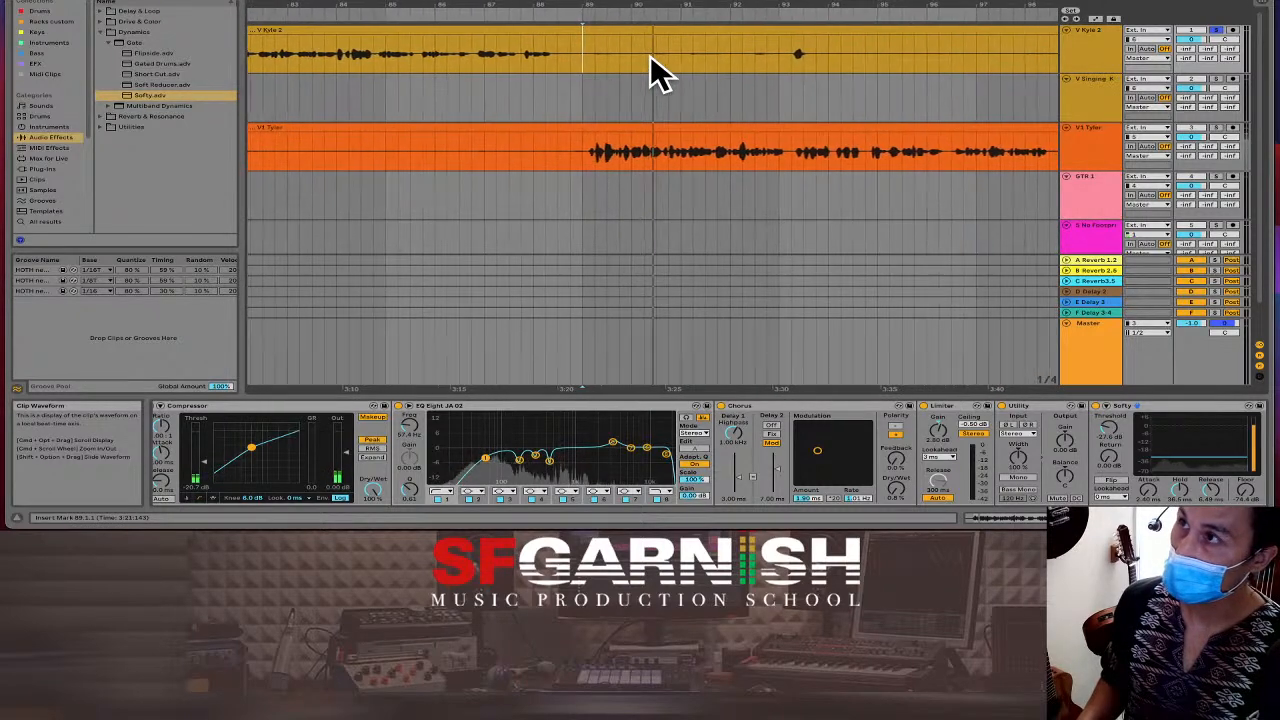
{"action": "left_click", "coordinate": [774, 60]}
{"action": "key", "text": "space"}
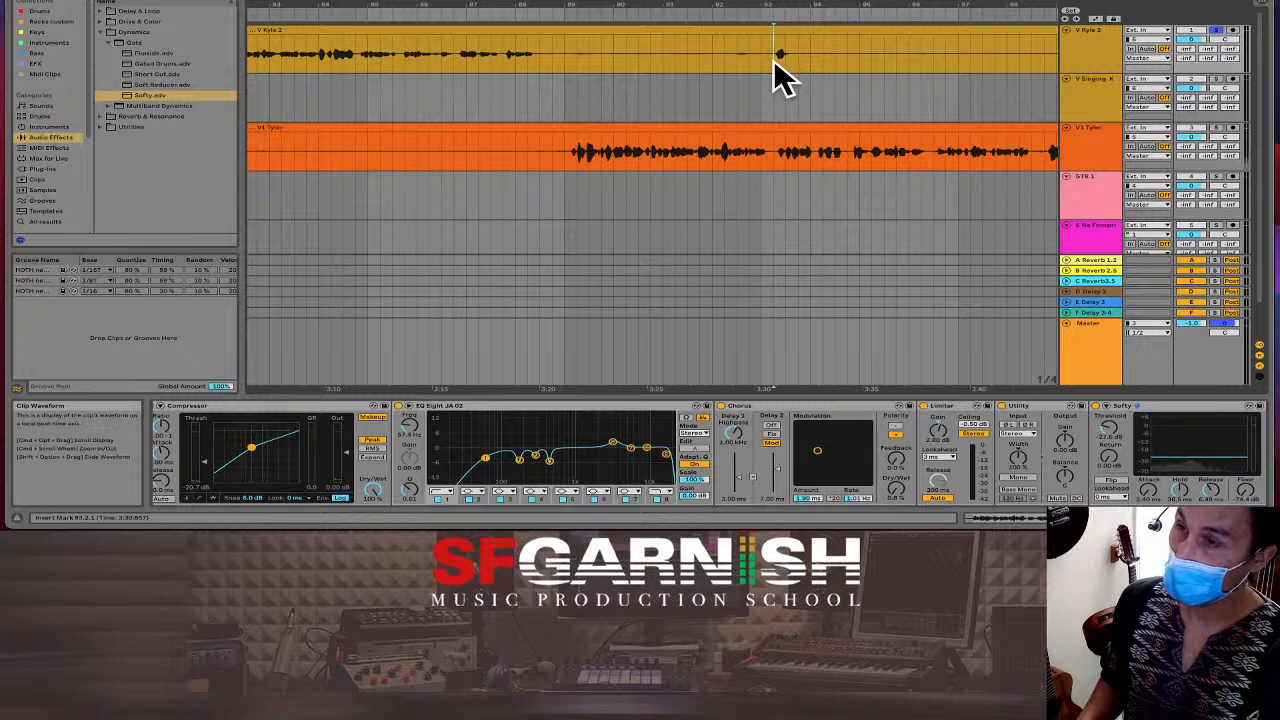
{"action": "key", "text": "space"}
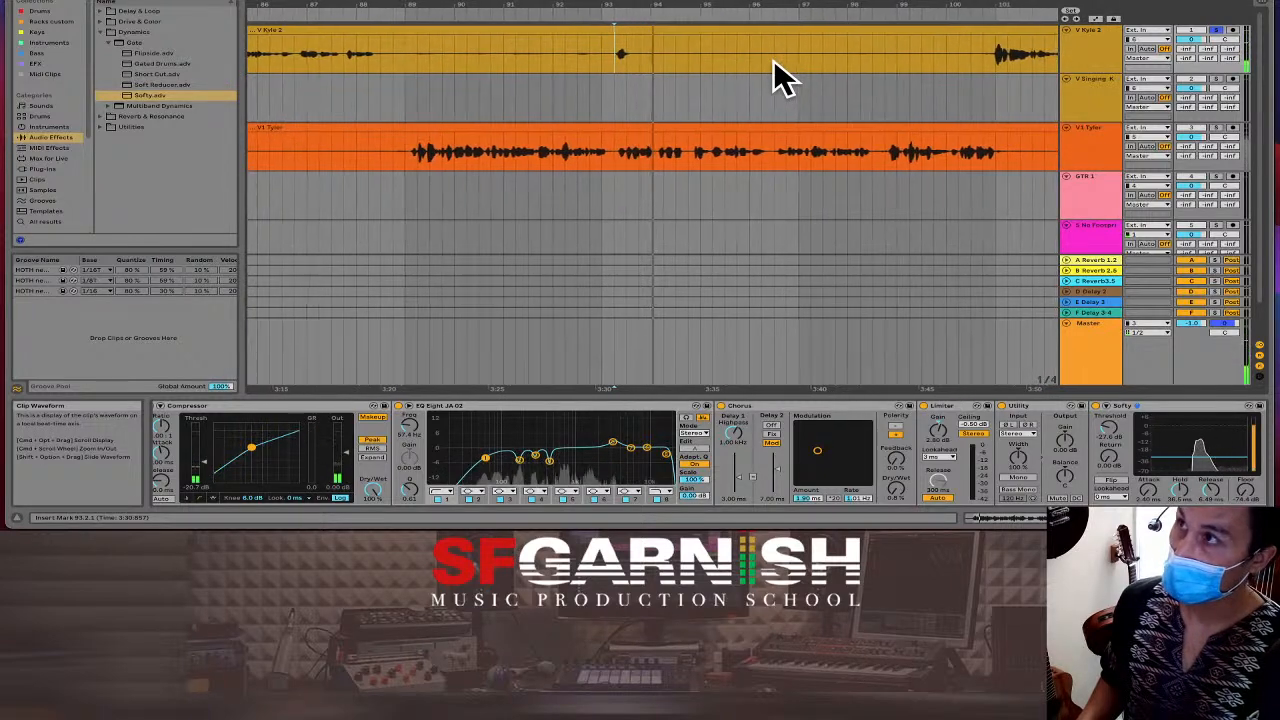
Play from bar 100.4.1, lower the gate threshold to -29.2 dB, and select the silent stretch.
{"action": "left_click", "coordinate": [974, 60]}
{"action": "key", "text": "space"}
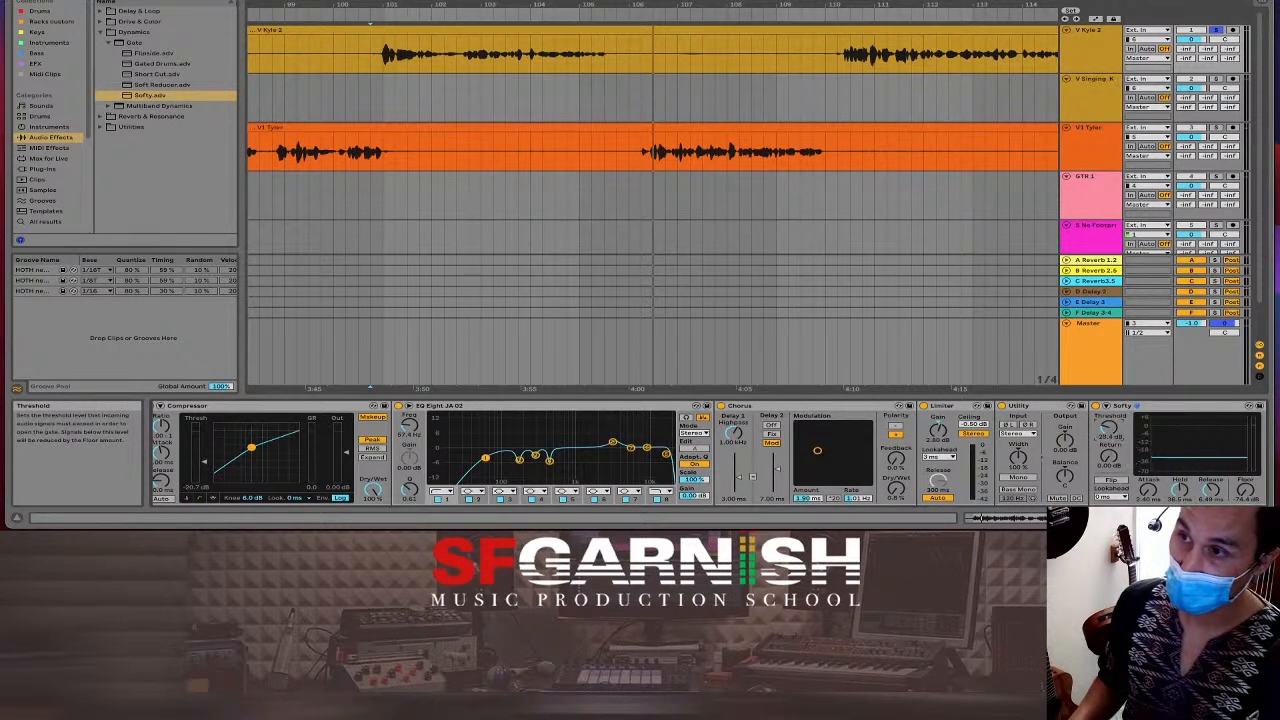
{"action": "left_click_drag", "start_coordinate": [1113, 428], "coordinate": [1113, 440]}
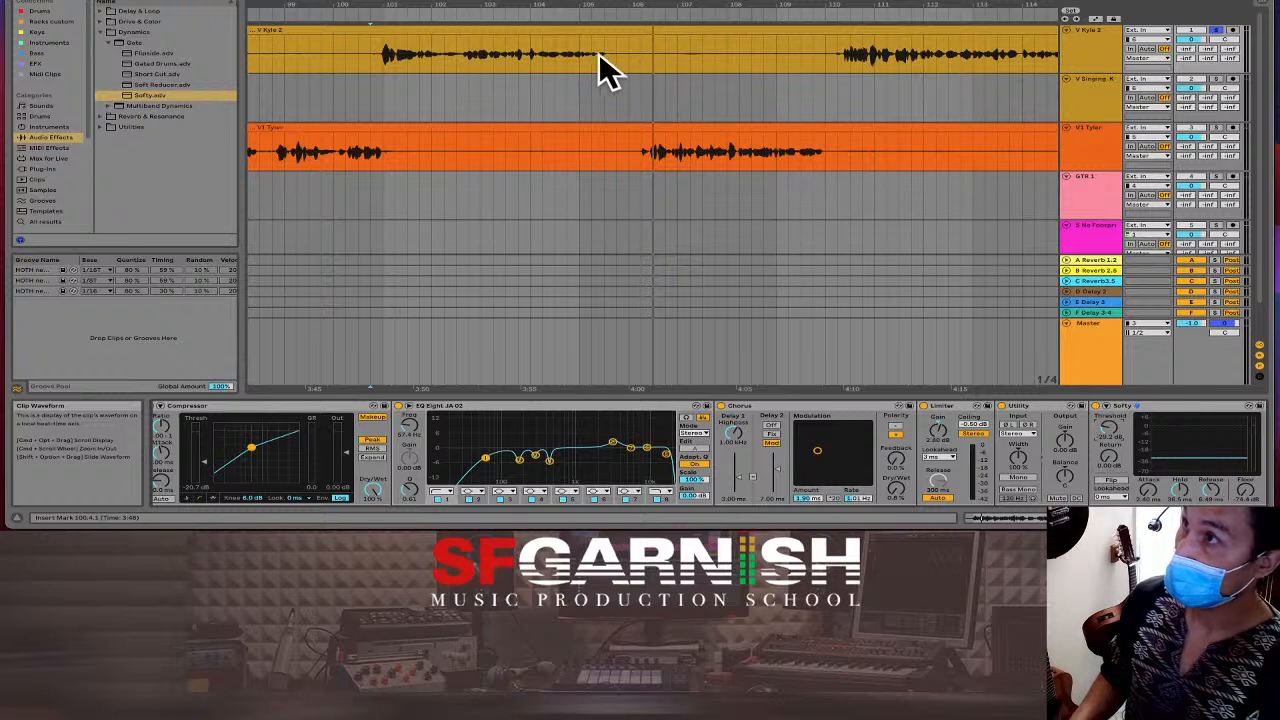
{"action": "left_click_drag", "start_coordinate": [617, 53], "coordinate": [832, 58]}
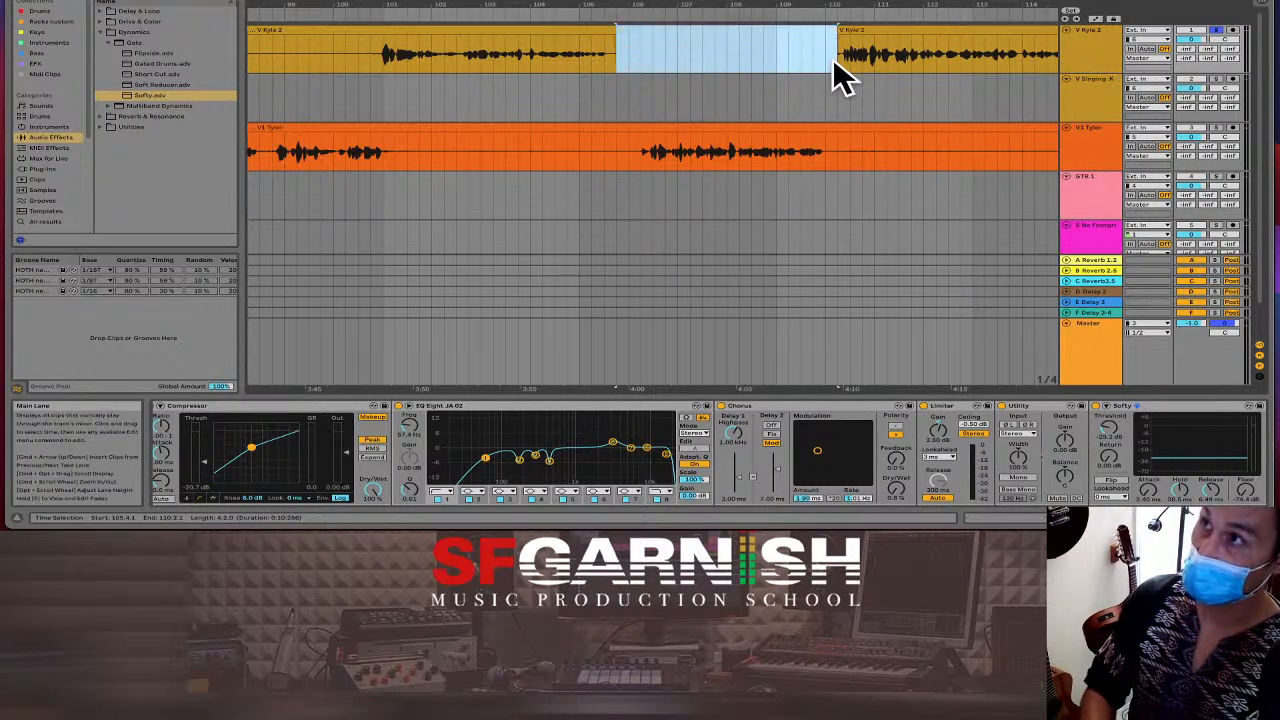
Delete the marked silence from V Kyle 2 with a short fade-out, and split out and delete V1 Tyler's silent stretch.
{"action": "key", "text": "Delete"}
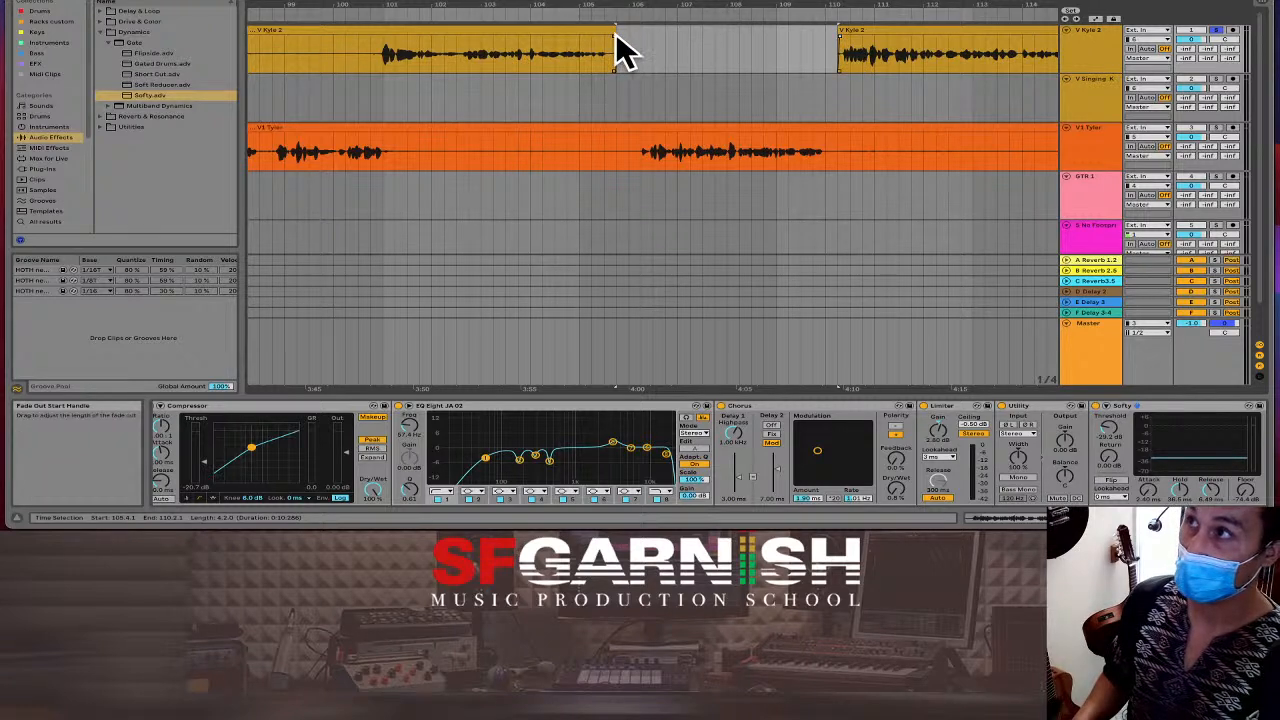
{"action": "left_click_drag", "start_coordinate": [615, 34], "coordinate": [611, 33]}
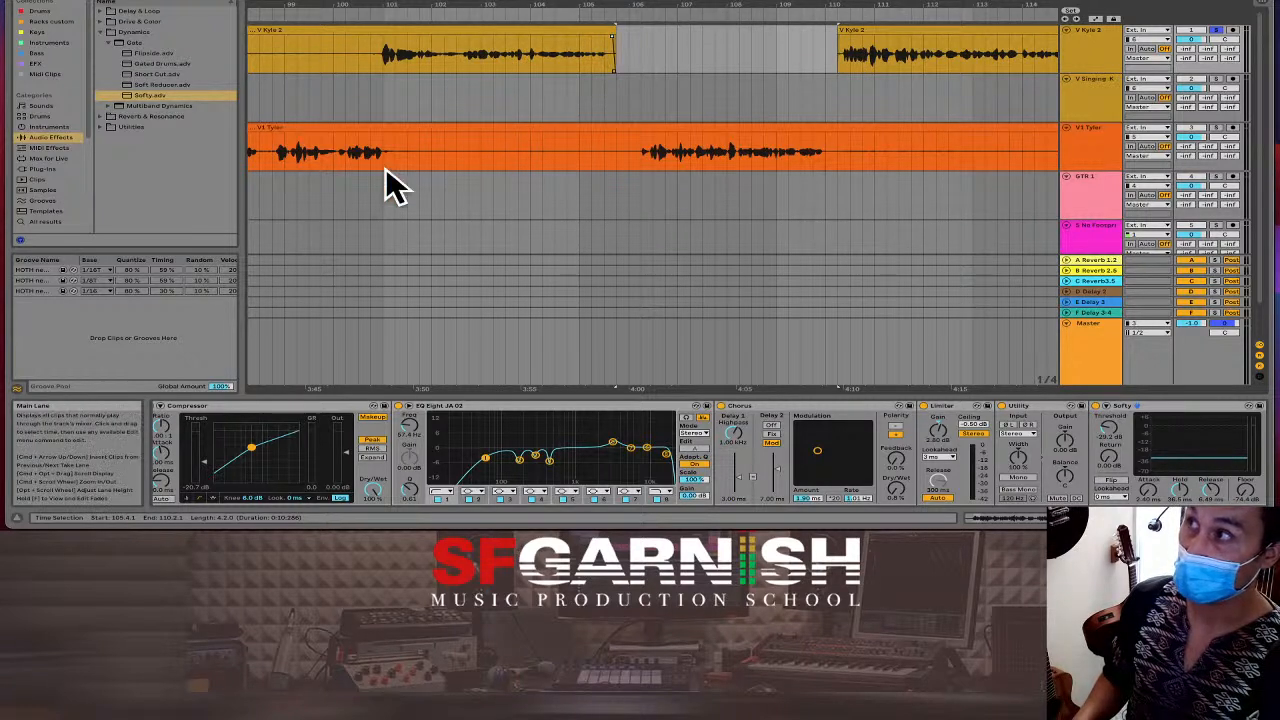
{"action": "left_click_drag", "start_coordinate": [395, 168], "coordinate": [627, 166]}
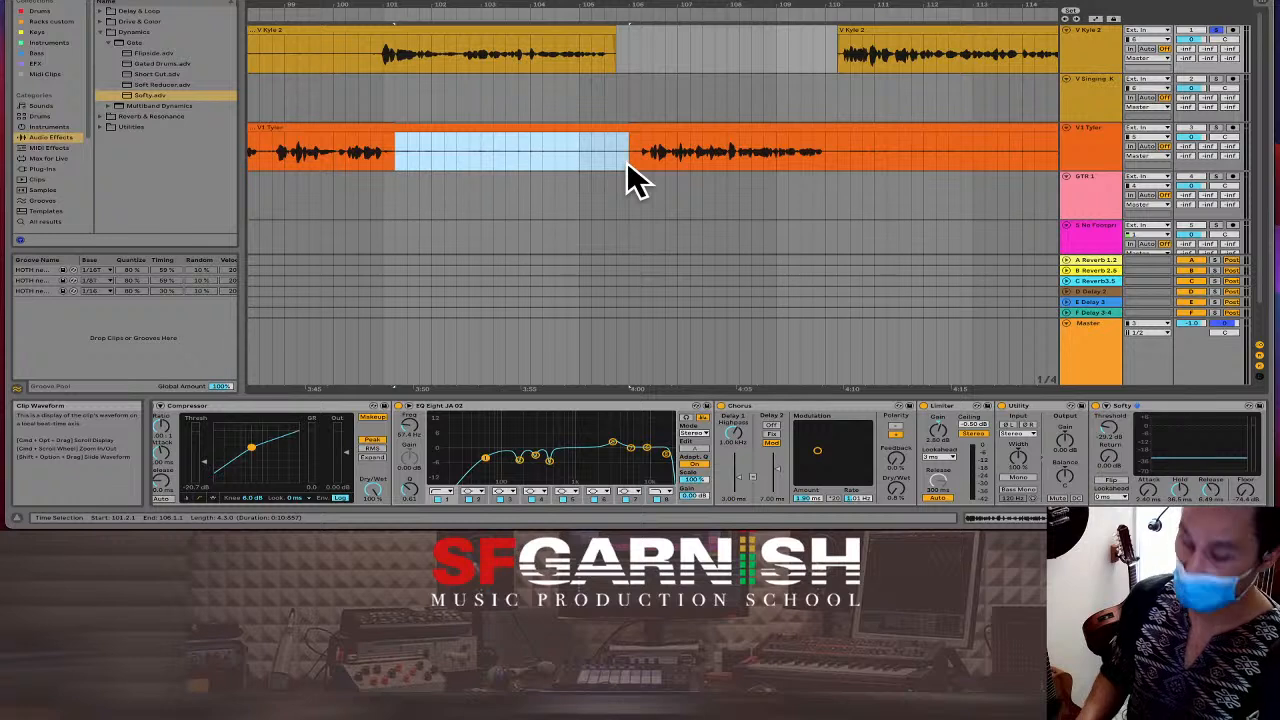
{"action": "key", "text": "super+e"}
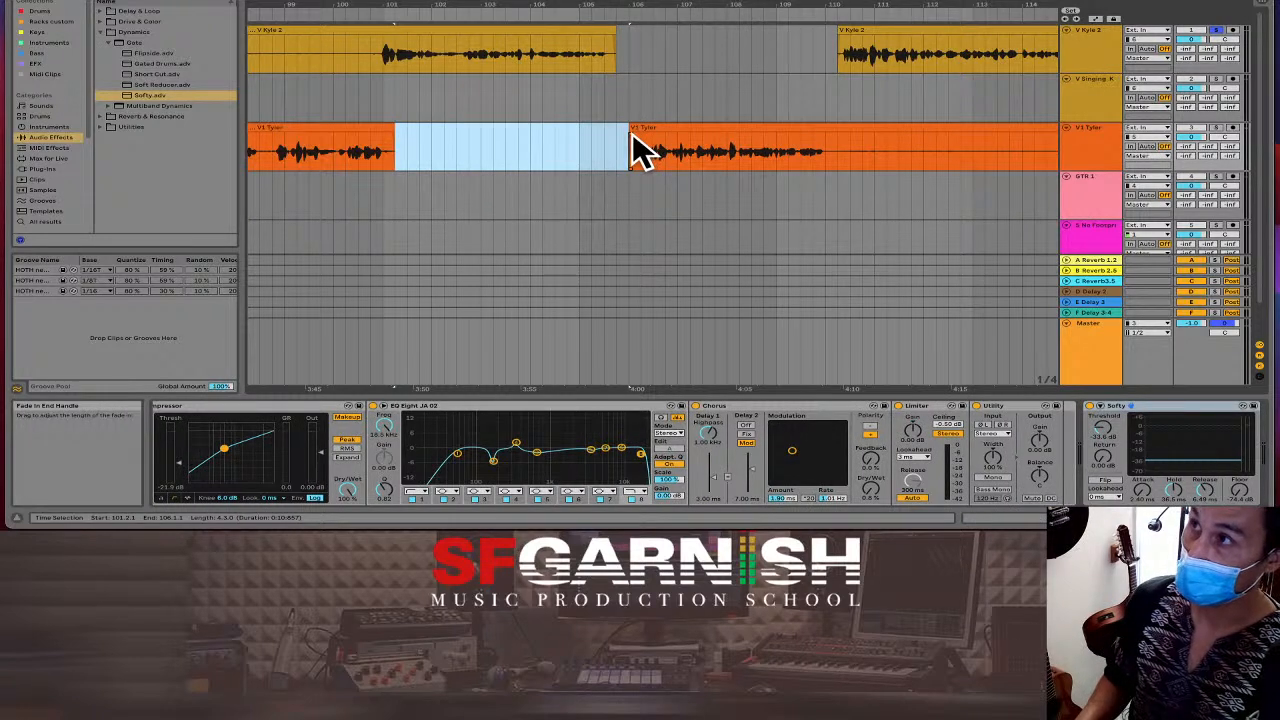
{"action": "key", "text": "Delete"}
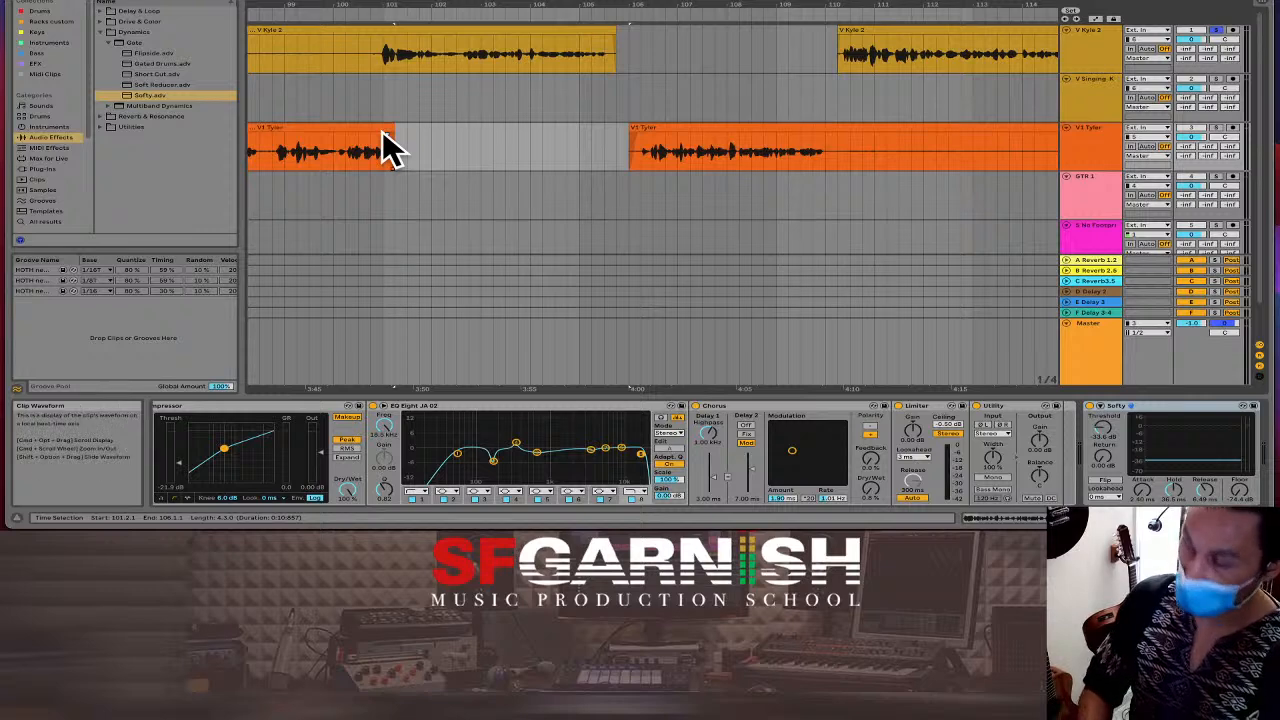
Cut two more quiet stretches from V Kyle 2, including bars 94 to 100.
{"action": "key", "text": "minus"}
{"action": "key", "text": "minus"}
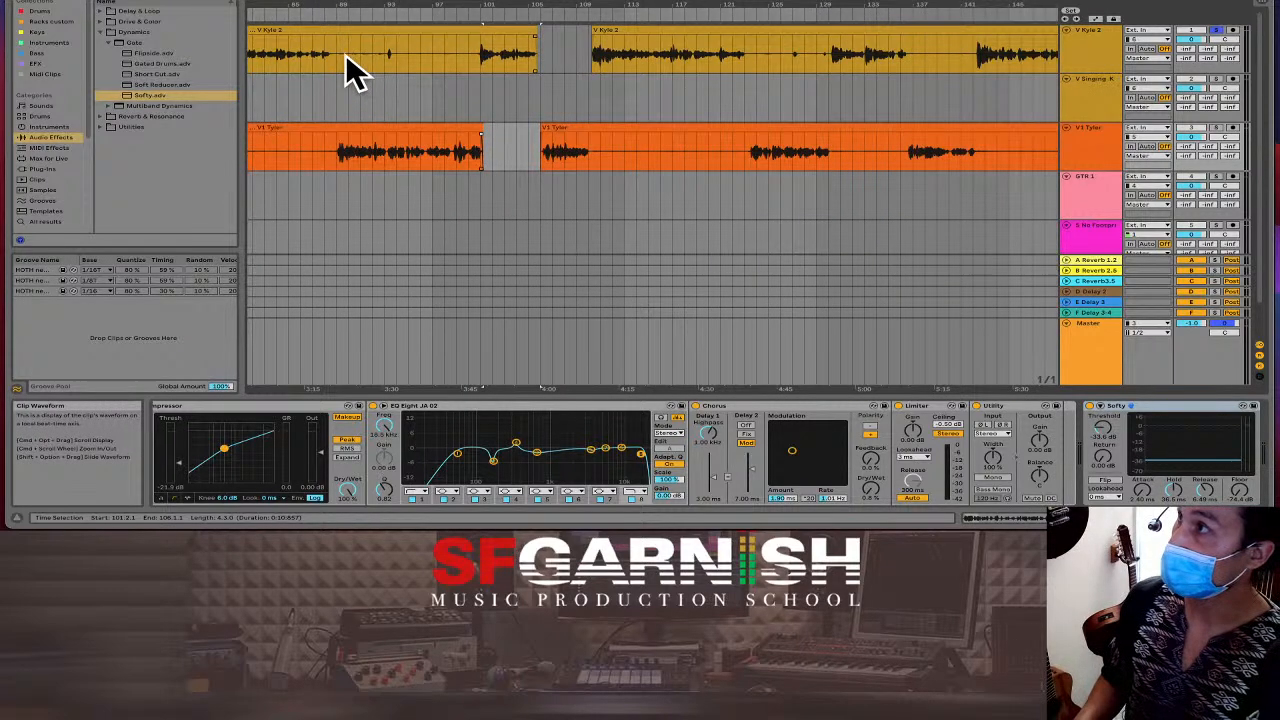
{"action": "left_click_drag", "start_coordinate": [336, 56], "coordinate": [378, 61]}
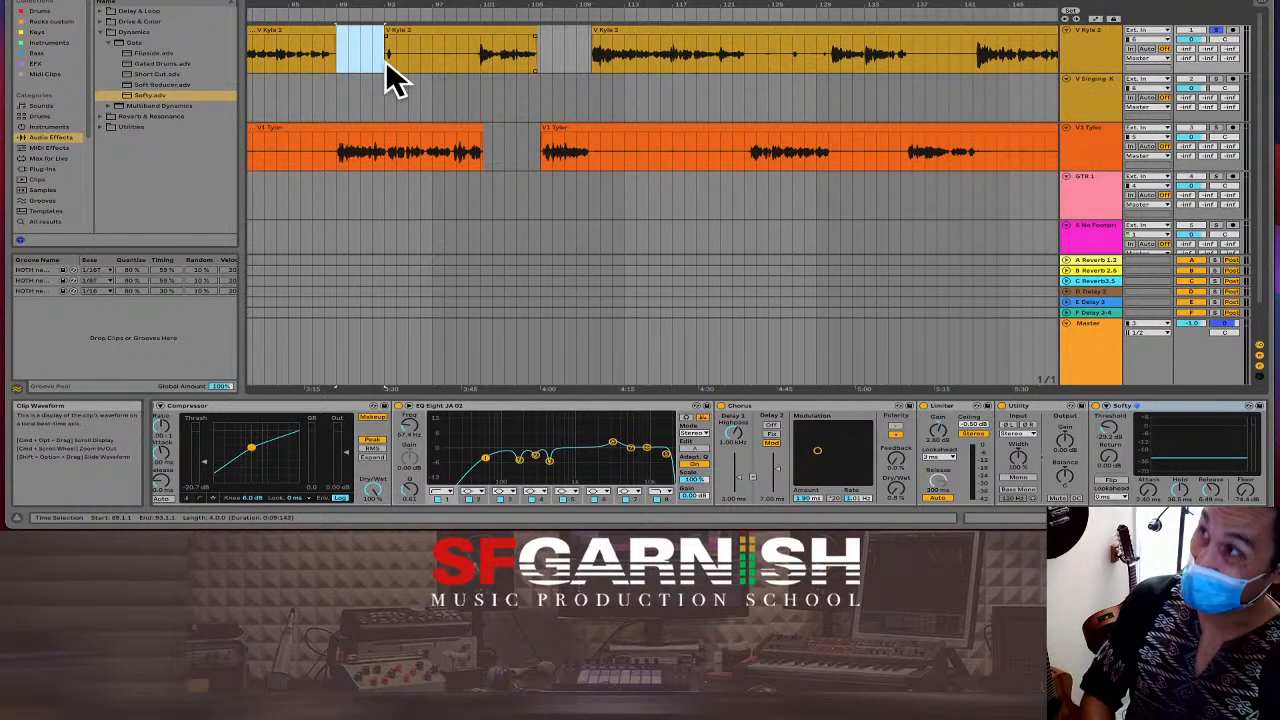
{"action": "key", "text": "Delete"}
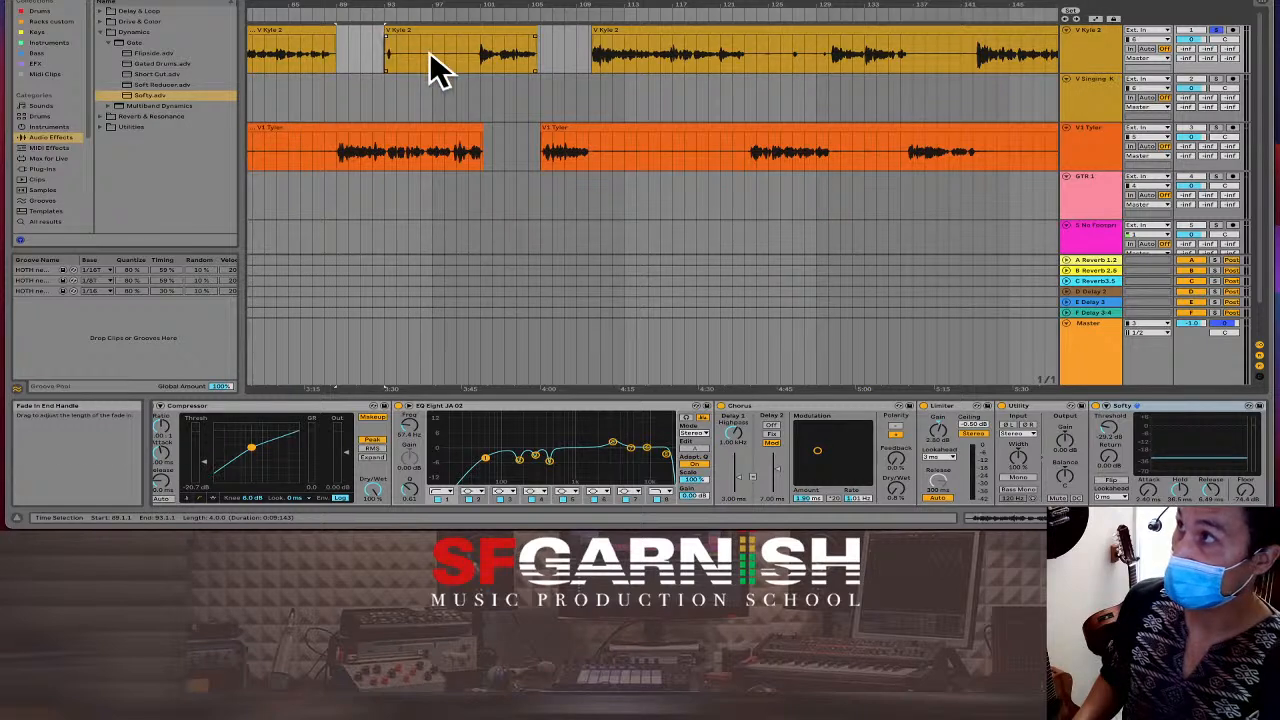
{"action": "left_click", "coordinate": [399, 56]}
{"action": "left_click_drag", "start_coordinate": [399, 56], "coordinate": [473, 59]}
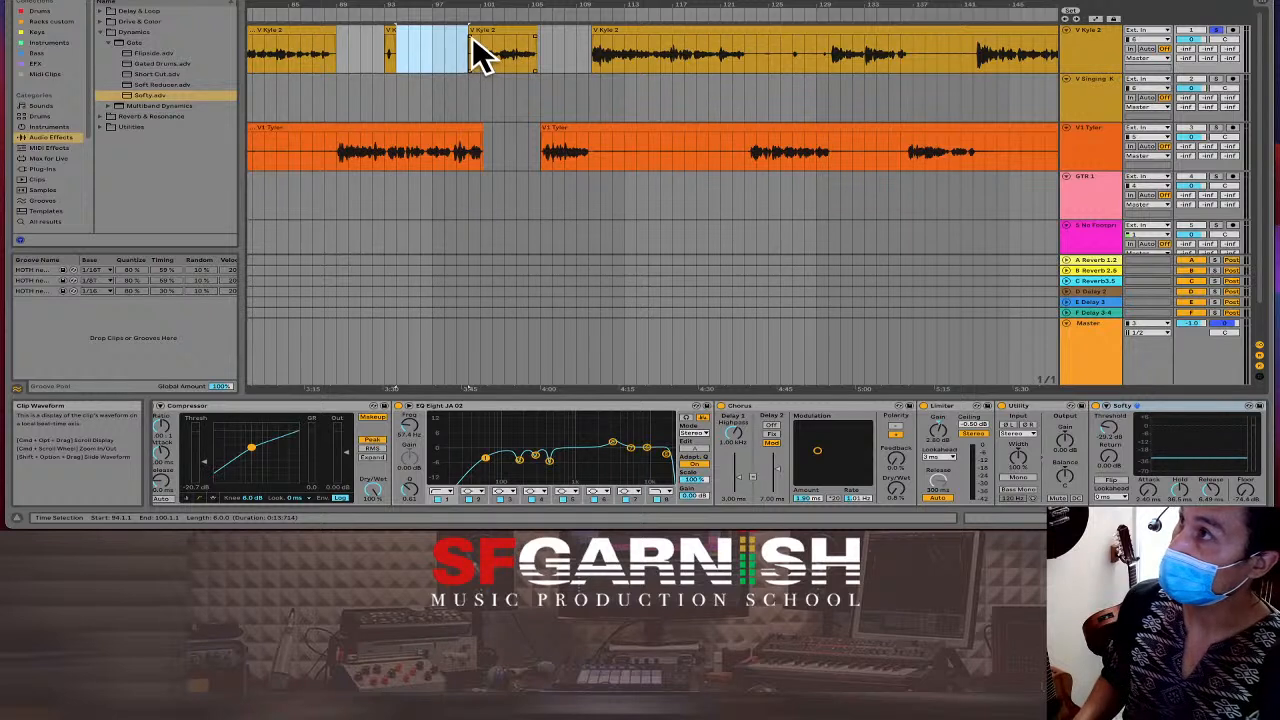
{"action": "key", "text": "Delete"}
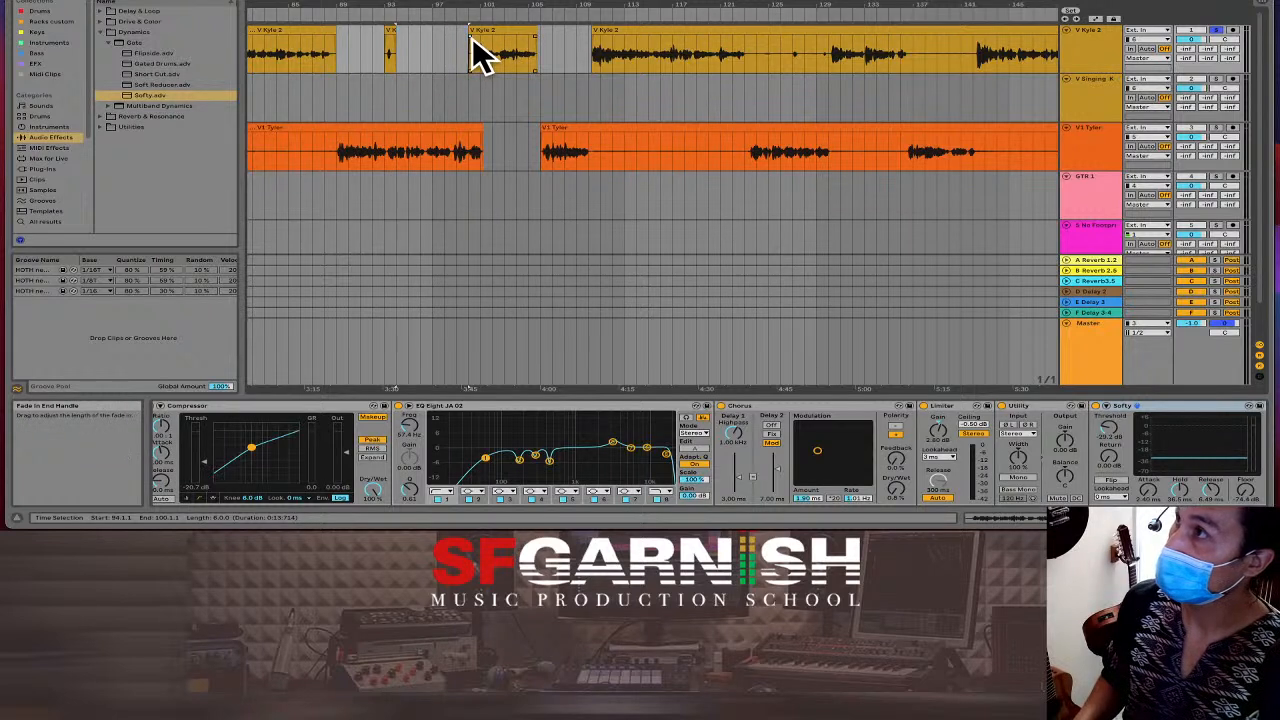
Play back the edited vocal section from inside the V1 Tyler clip.
{"action": "left_click", "coordinate": [327, 152]}
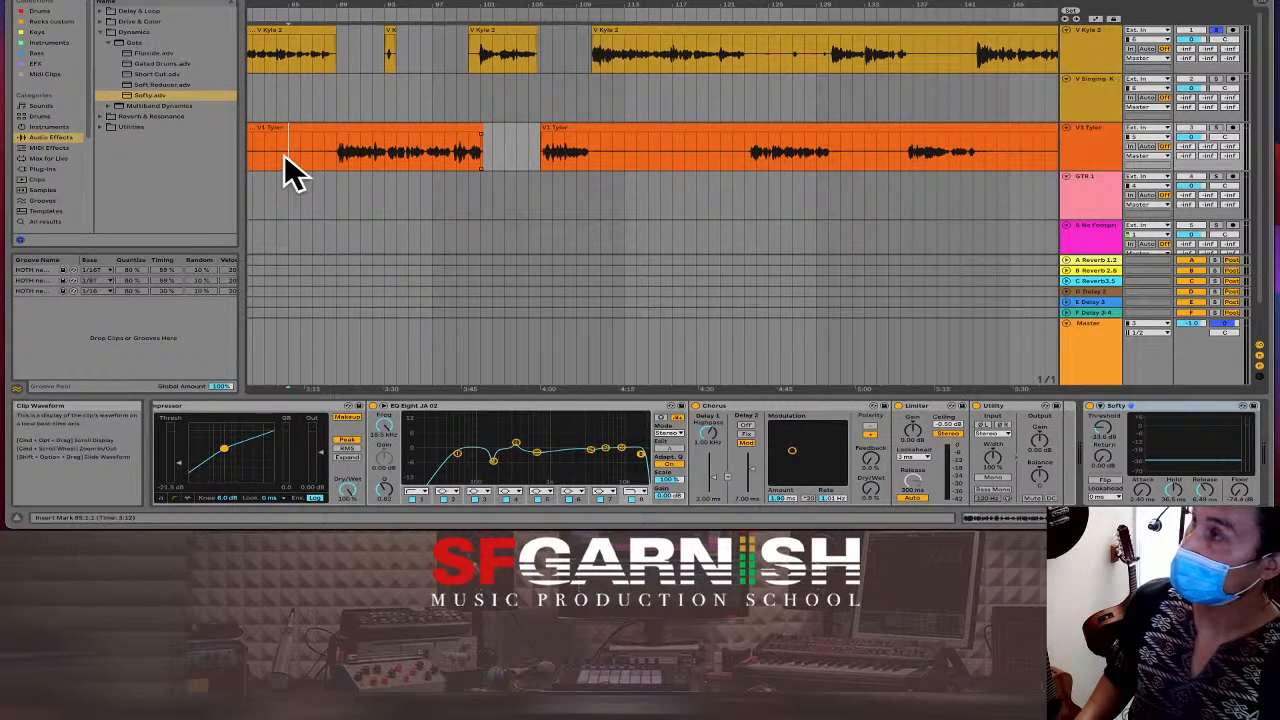
{"action": "left_click", "coordinate": [278, 156]}
{"action": "key", "text": "space"}
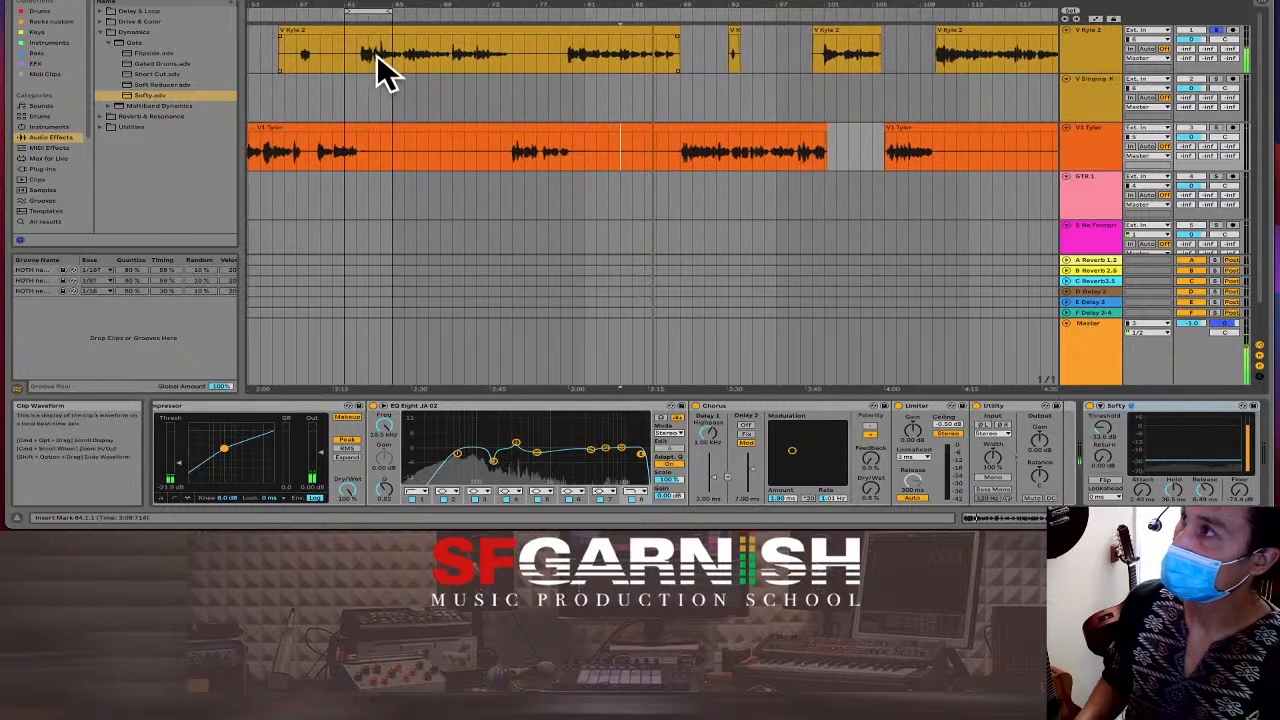
Unsolo V Kyle 2, delete bars 75–78 from its vocal clip, and scroll to the chain's end.
{"action": "left_click", "coordinate": [492, 65]}
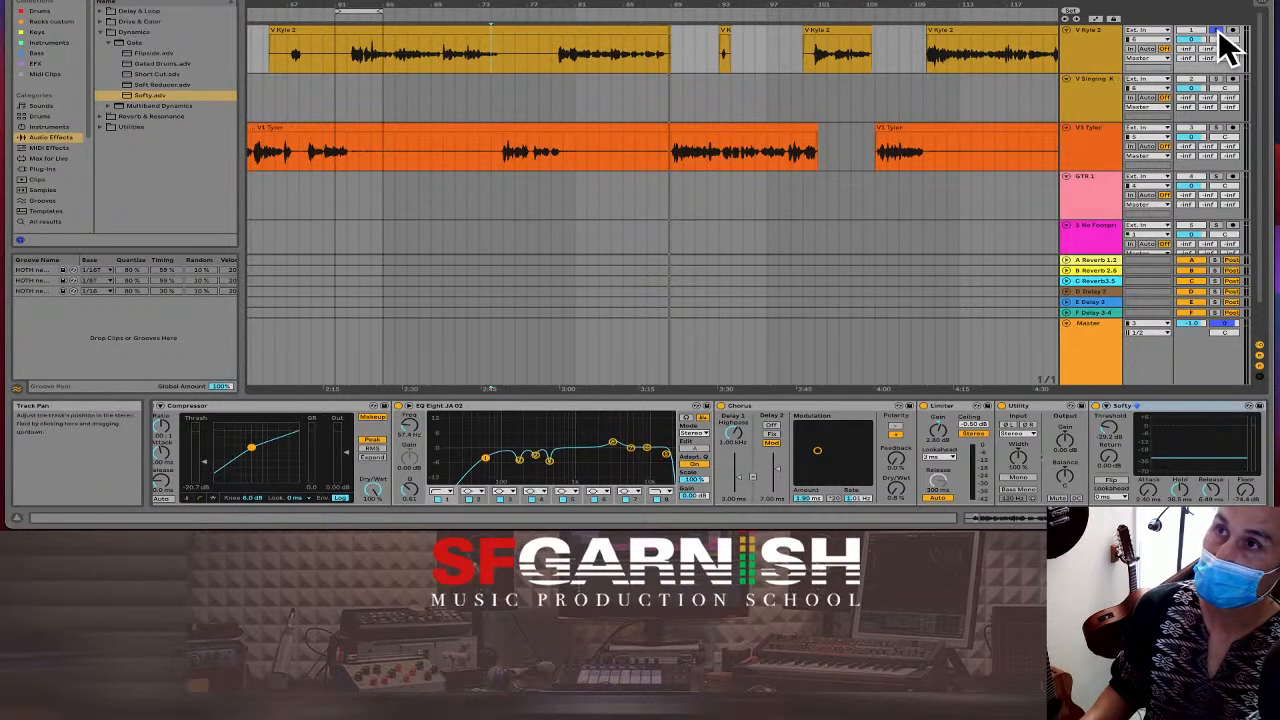
{"action": "left_click", "coordinate": [1216, 31]}
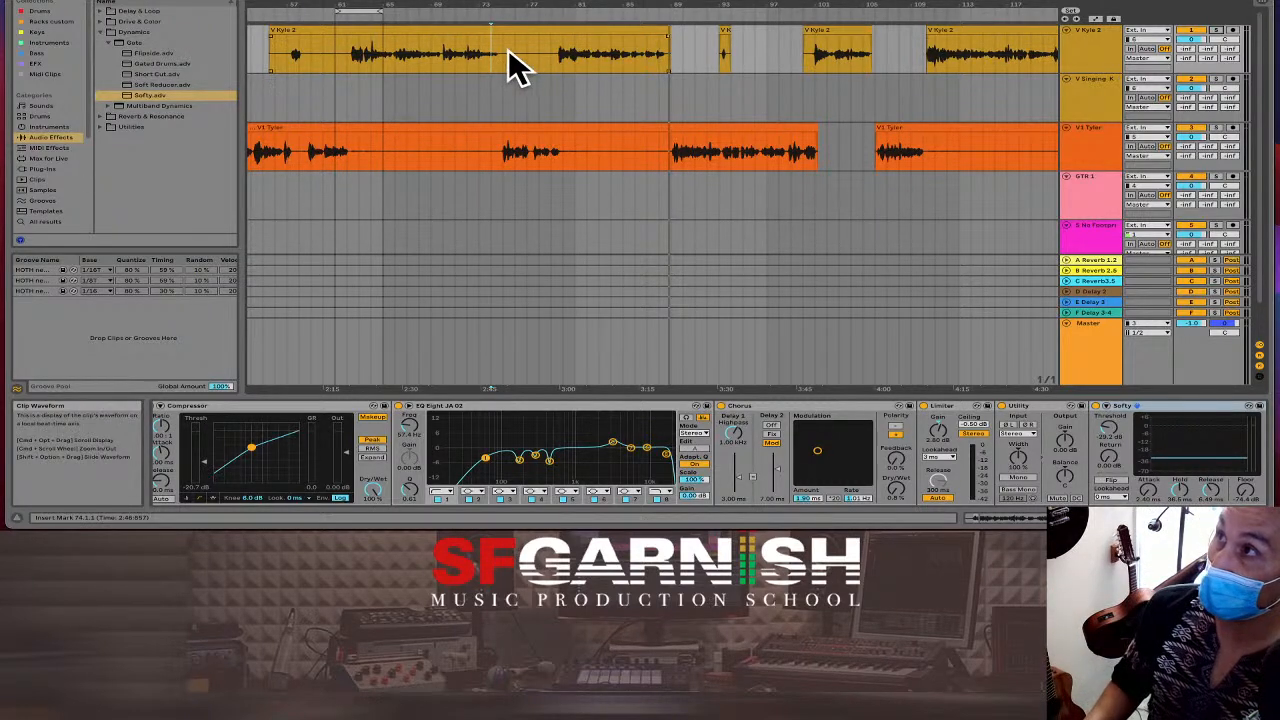
{"action": "left_click_drag", "start_coordinate": [505, 50], "coordinate": [540, 52]}
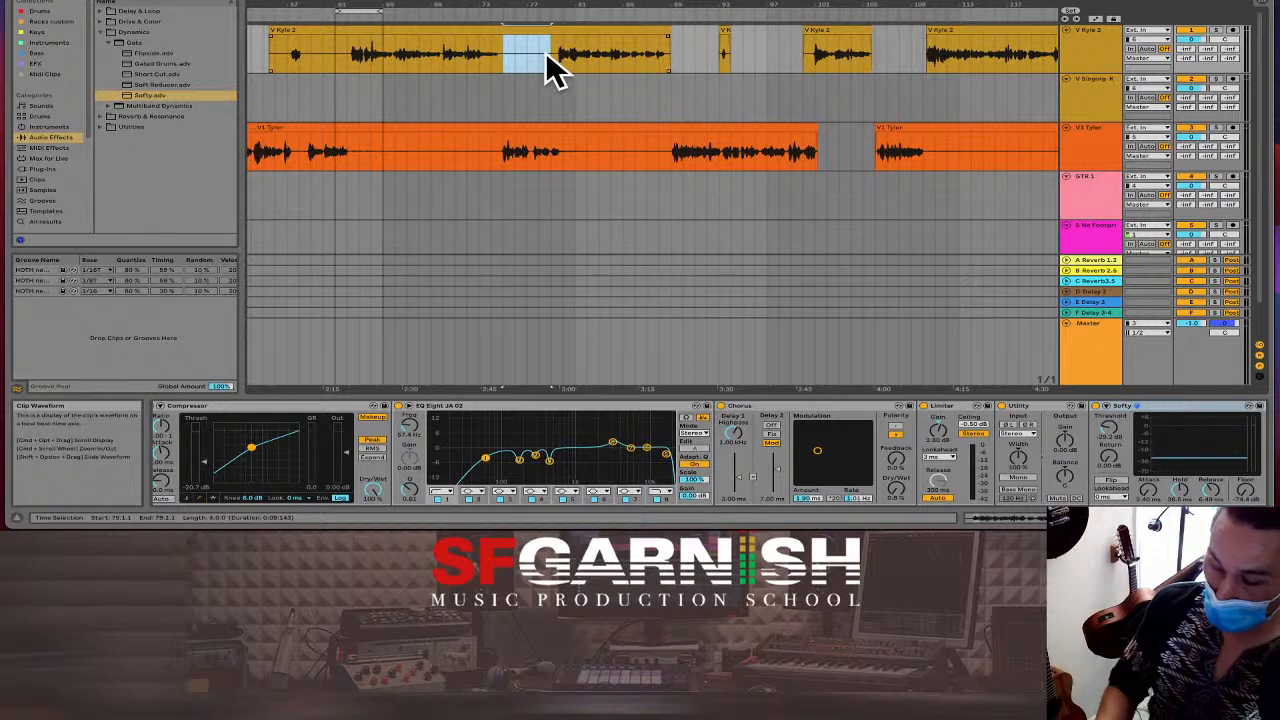
{"action": "key", "text": "Delete"}
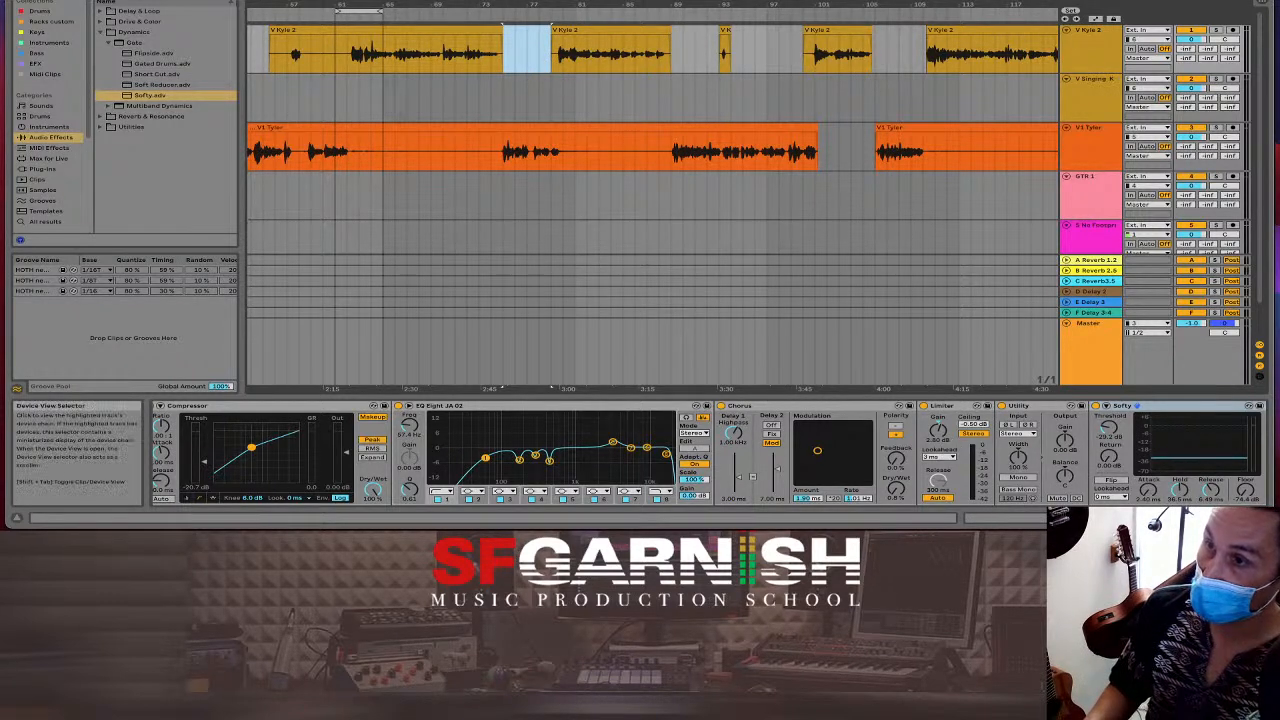
{"action": "left_click", "coordinate": [1150, 518]}
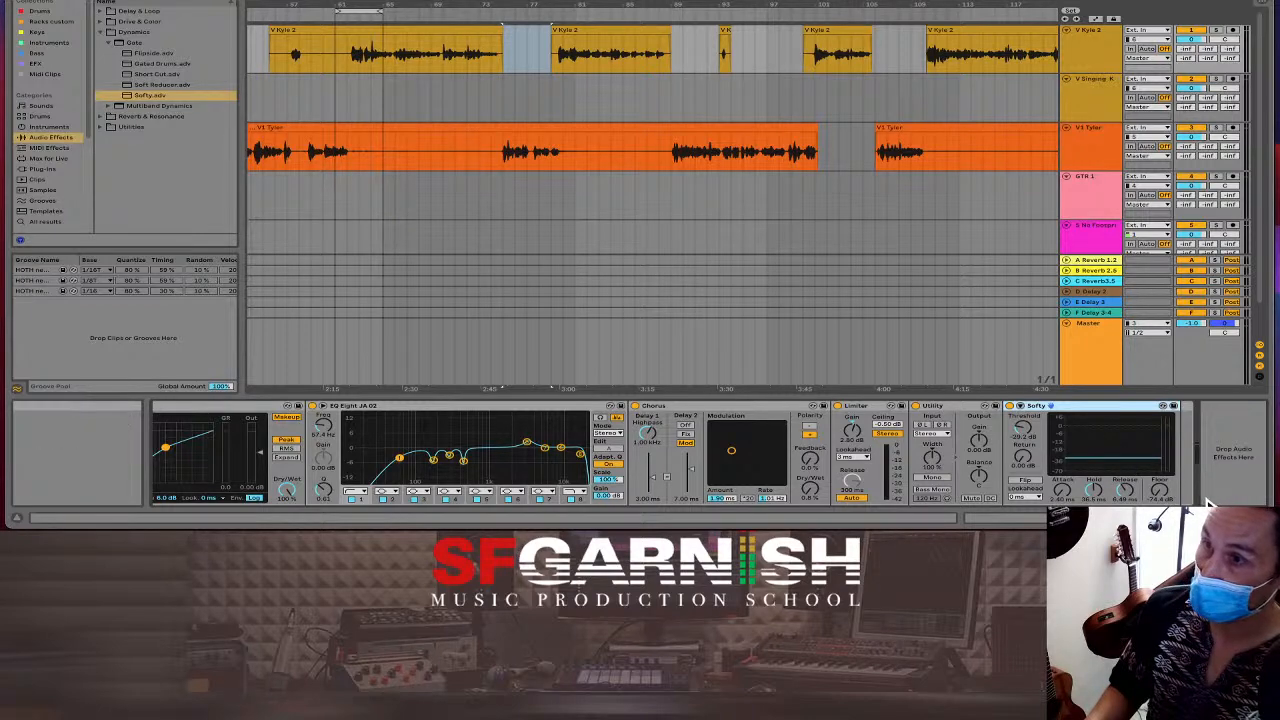
{"action": "left_click_drag", "start_coordinate": [1122, 518], "coordinate": [1064, 516]}
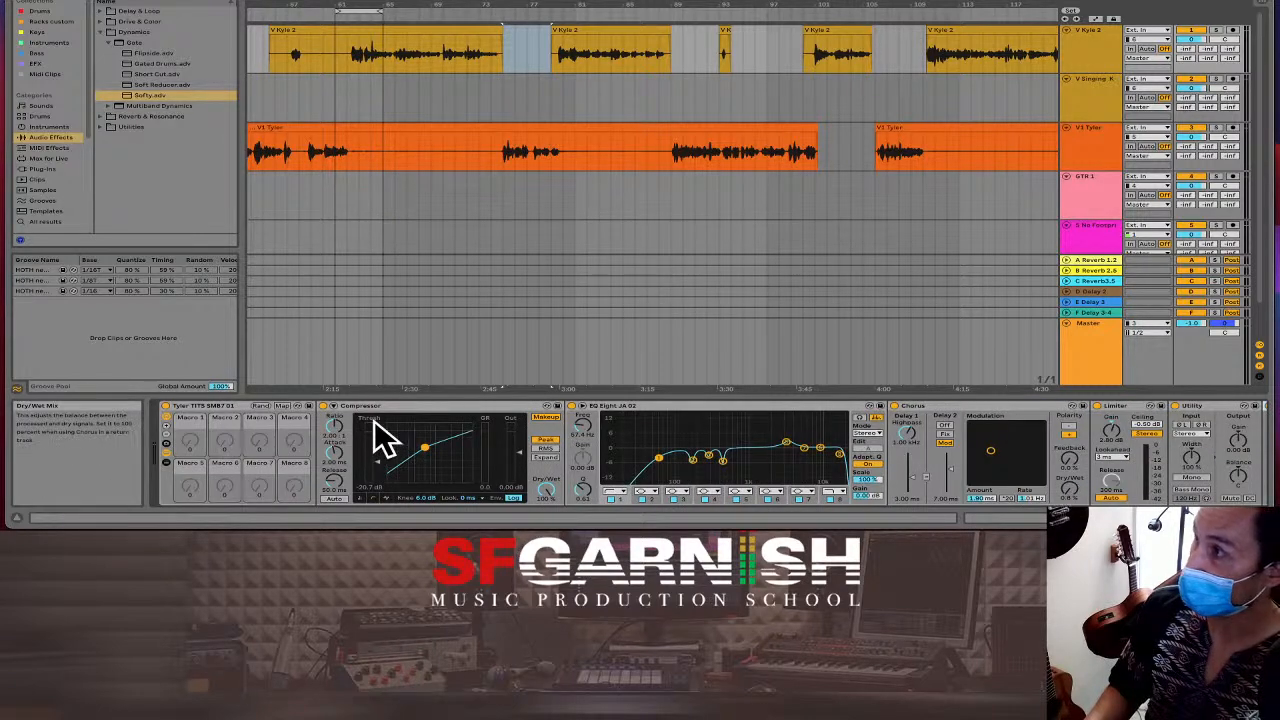
Save the vocal rack as a new User Library preset renamed 'Kyle TITS SM58 01'.
{"action": "left_click", "coordinate": [309, 408]}
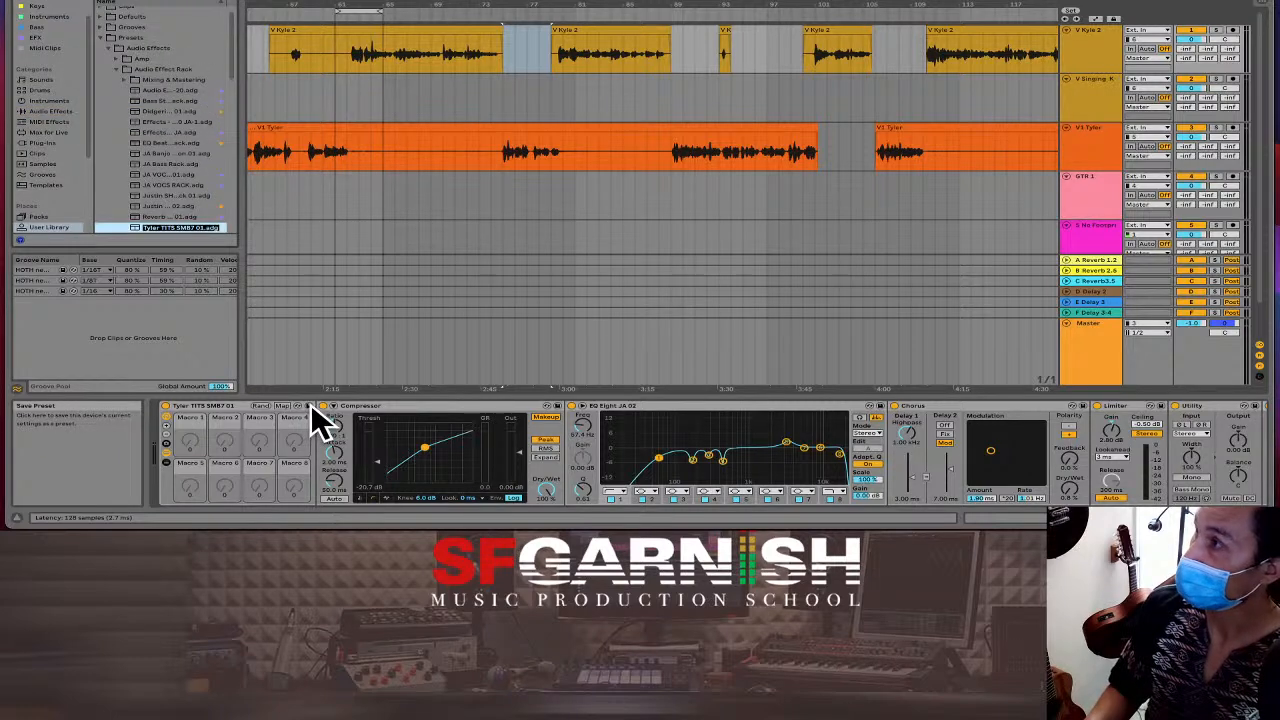
{"action": "key", "text": "Return"}
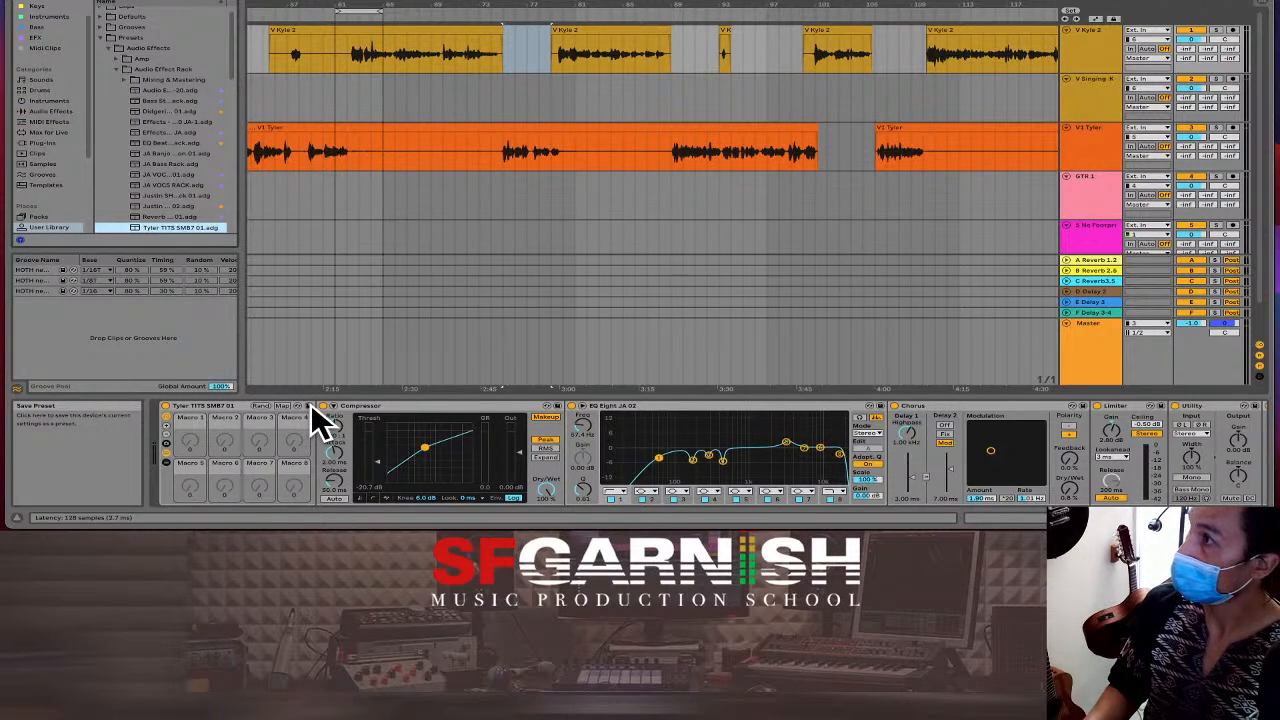
{"action": "key", "text": "BackSpace"}
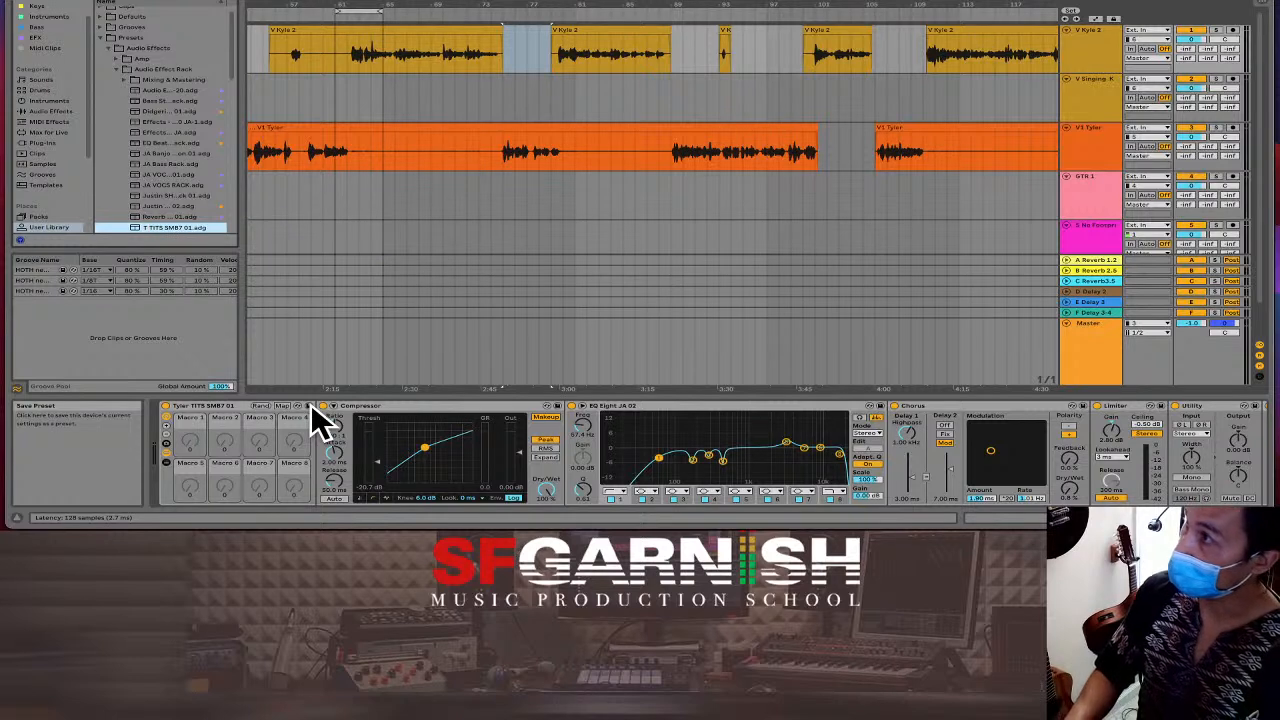
{"action": "key", "text": "BackSpace"}
{"action": "key", "text": "BackSpace"}
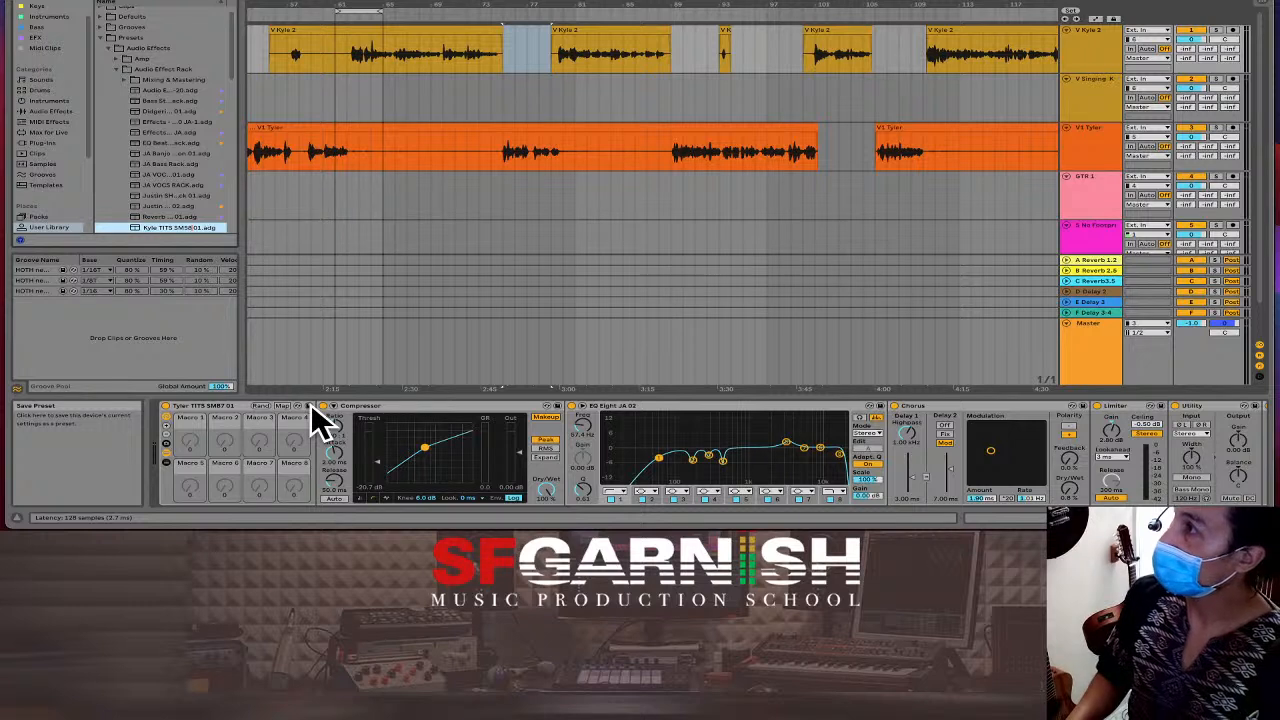
{"action": "key", "text": "Return"}
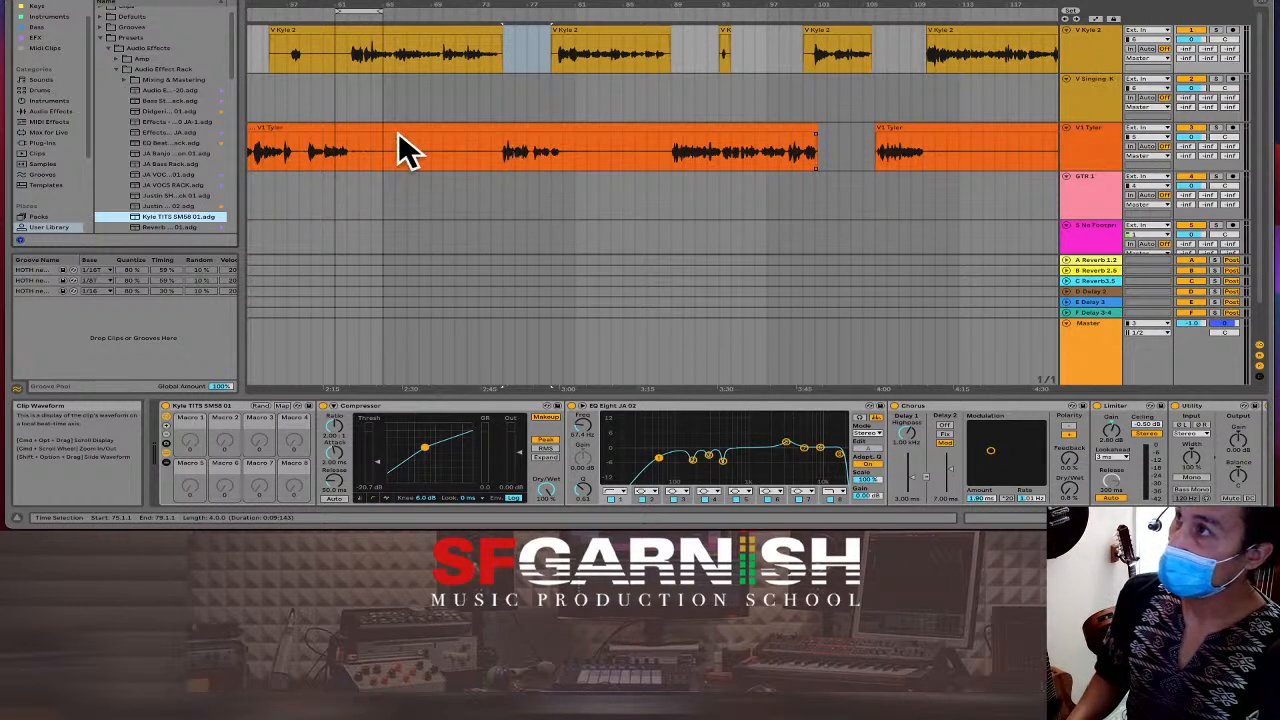
Zoom out to the whole song and set playback to start from the beginning.
{"action": "left_click", "coordinate": [259, 94]}
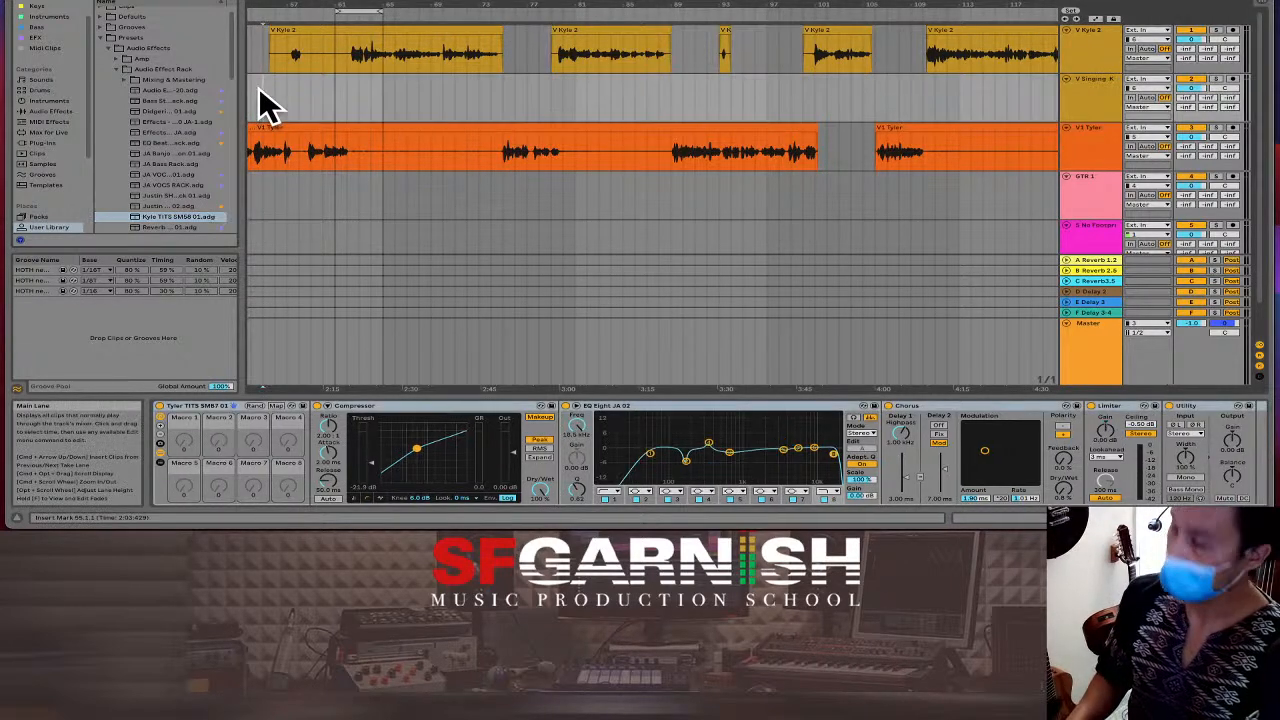
{"action": "key", "text": "minus"}
{"action": "key", "text": "minus"}
{"action": "key", "text": "minus"}
{"action": "key", "text": "minus"}
{"action": "key", "text": "minus"}
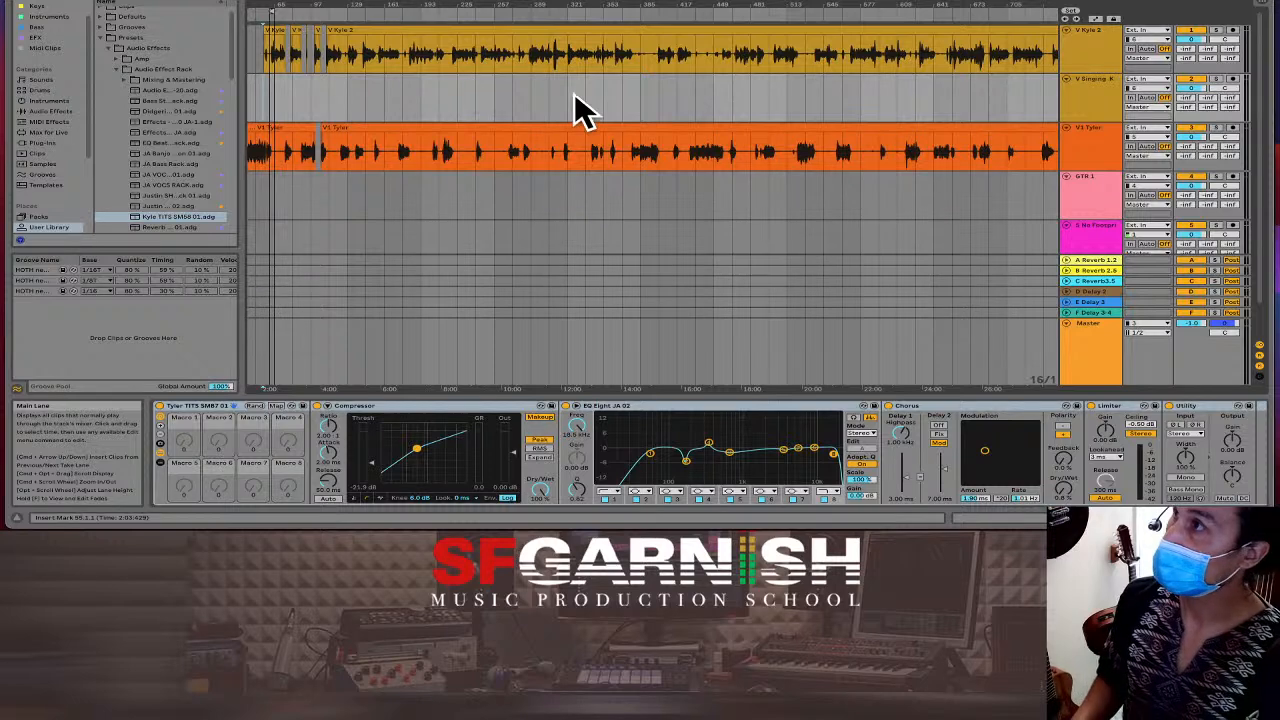
{"action": "key", "text": "minus"}
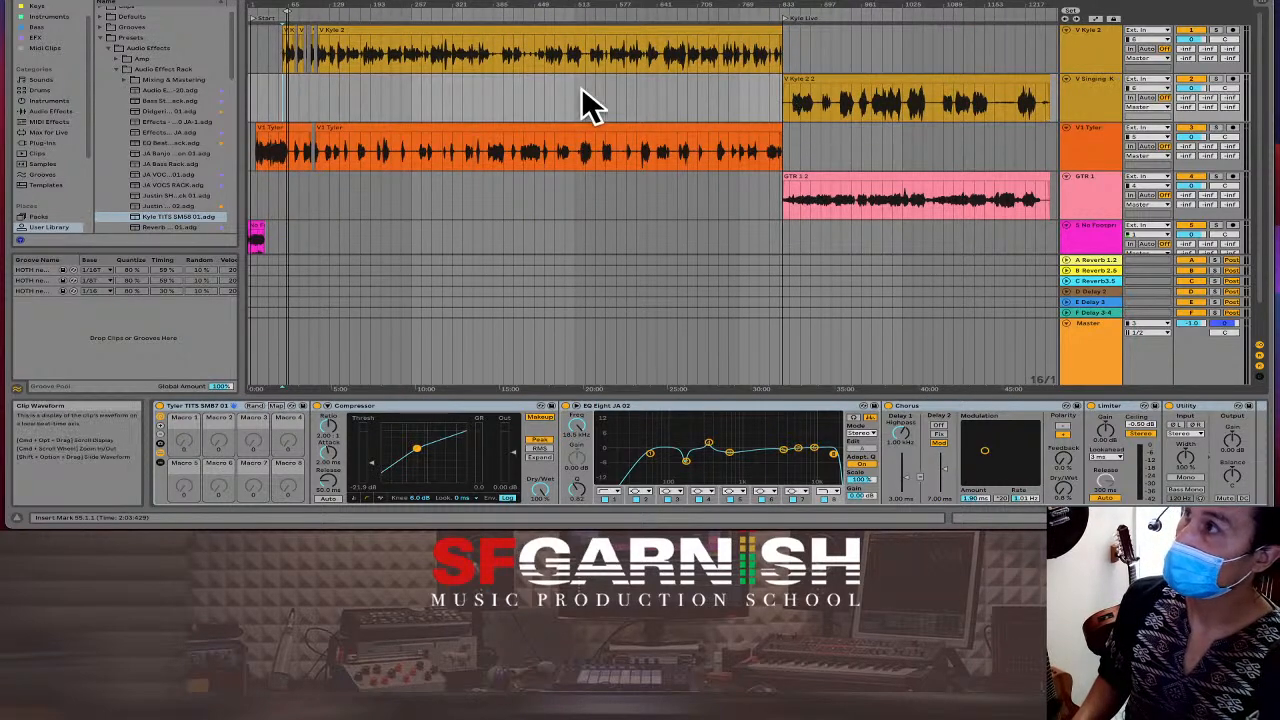
{"action": "left_click", "coordinate": [249, 104]}
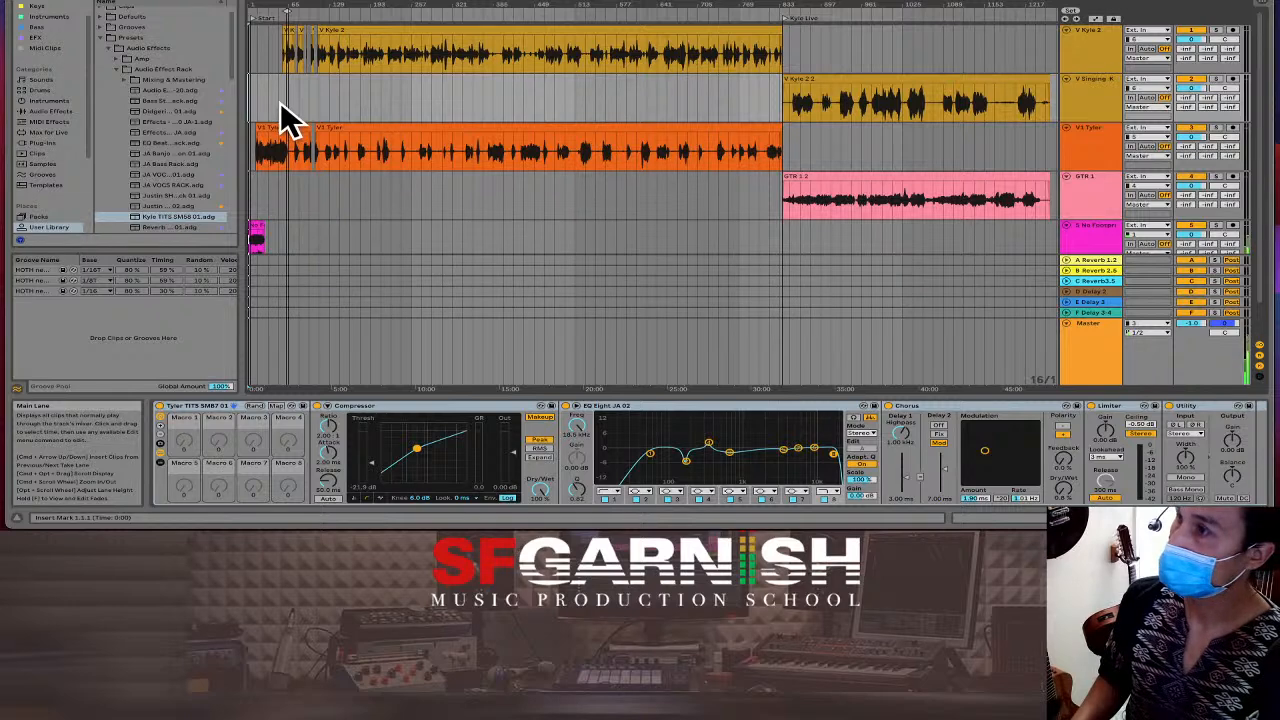
Bypass and restore the Master's Wide & Warm rack, then show V1 Tyler's effects chain.
{"action": "left_click", "coordinate": [362, 346]}
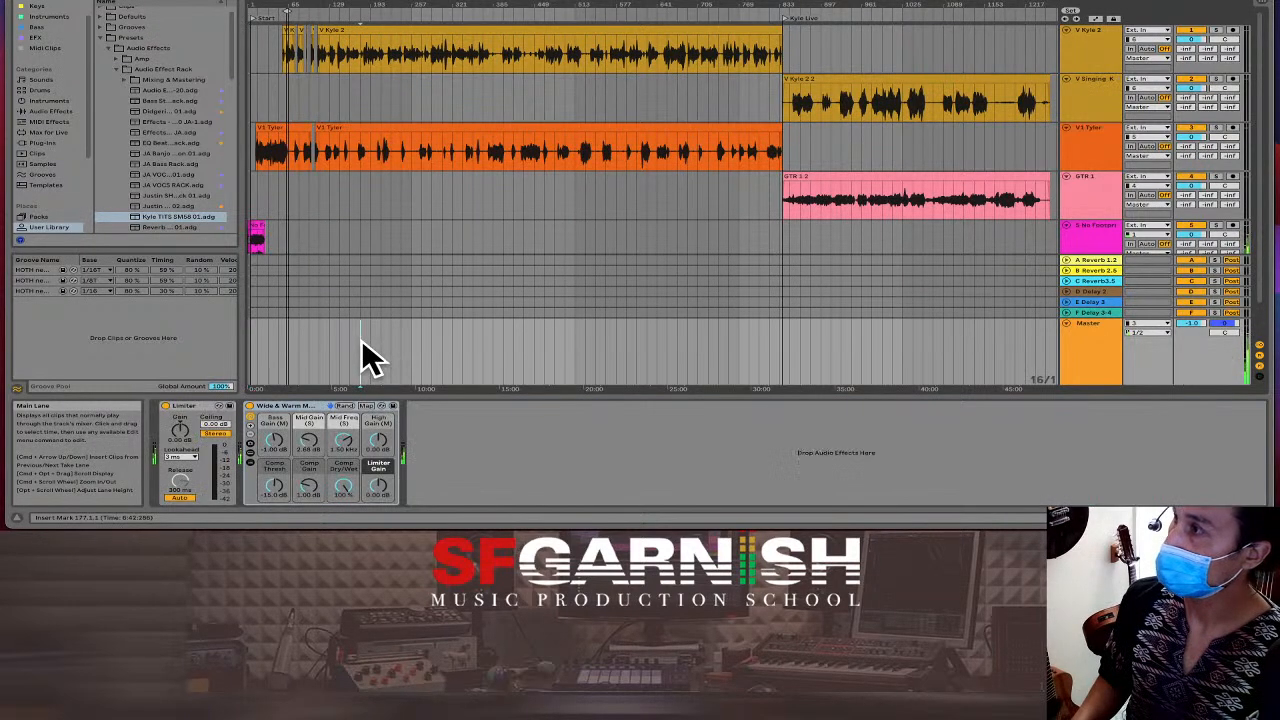
{"action": "left_click", "coordinate": [249, 406]}
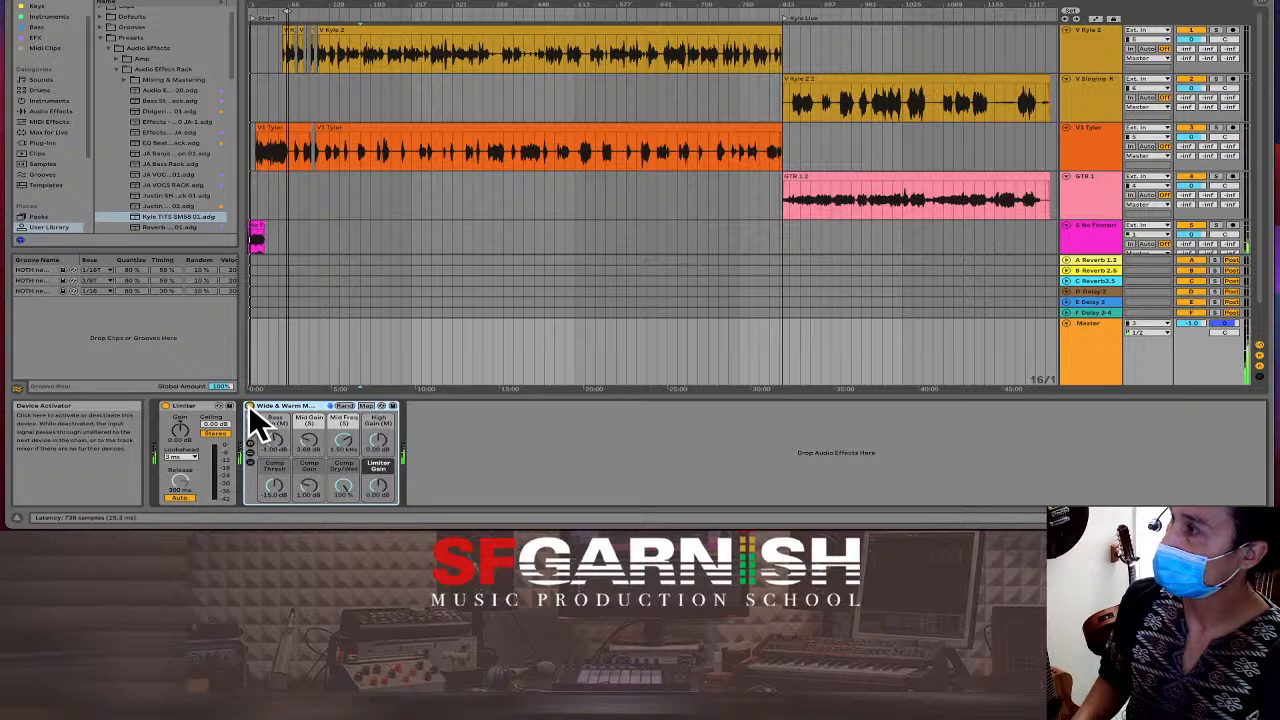
{"action": "left_click", "coordinate": [249, 406]}
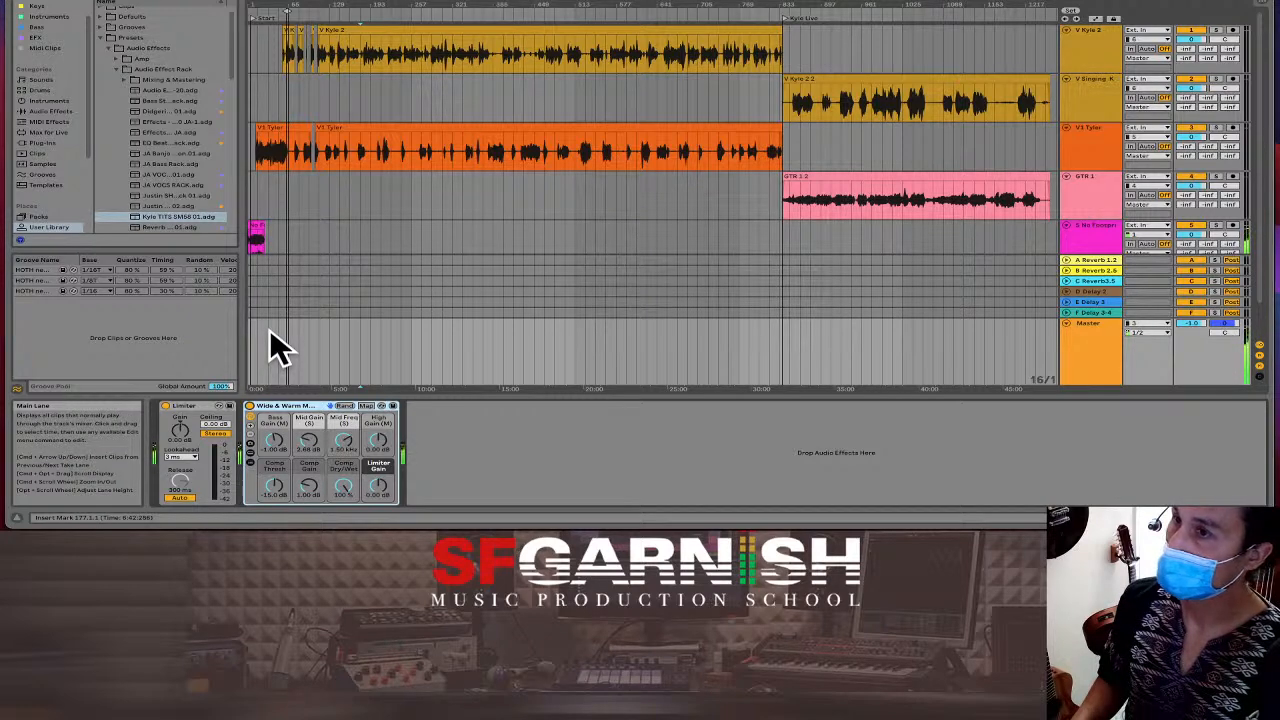
{"action": "left_click", "coordinate": [327, 155]}
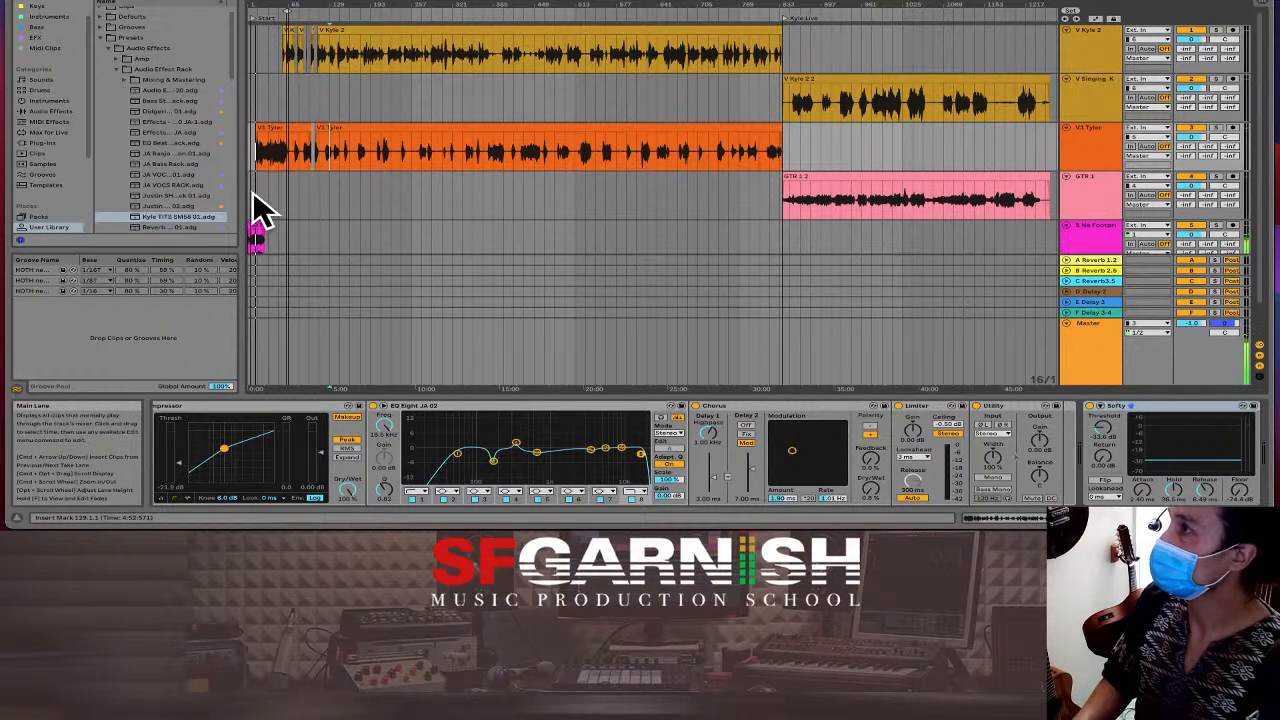
Play the mix from inside the V1 Tyler clip and reposition the Softy gate in its vocal chain.
{"action": "key", "text": "space"}
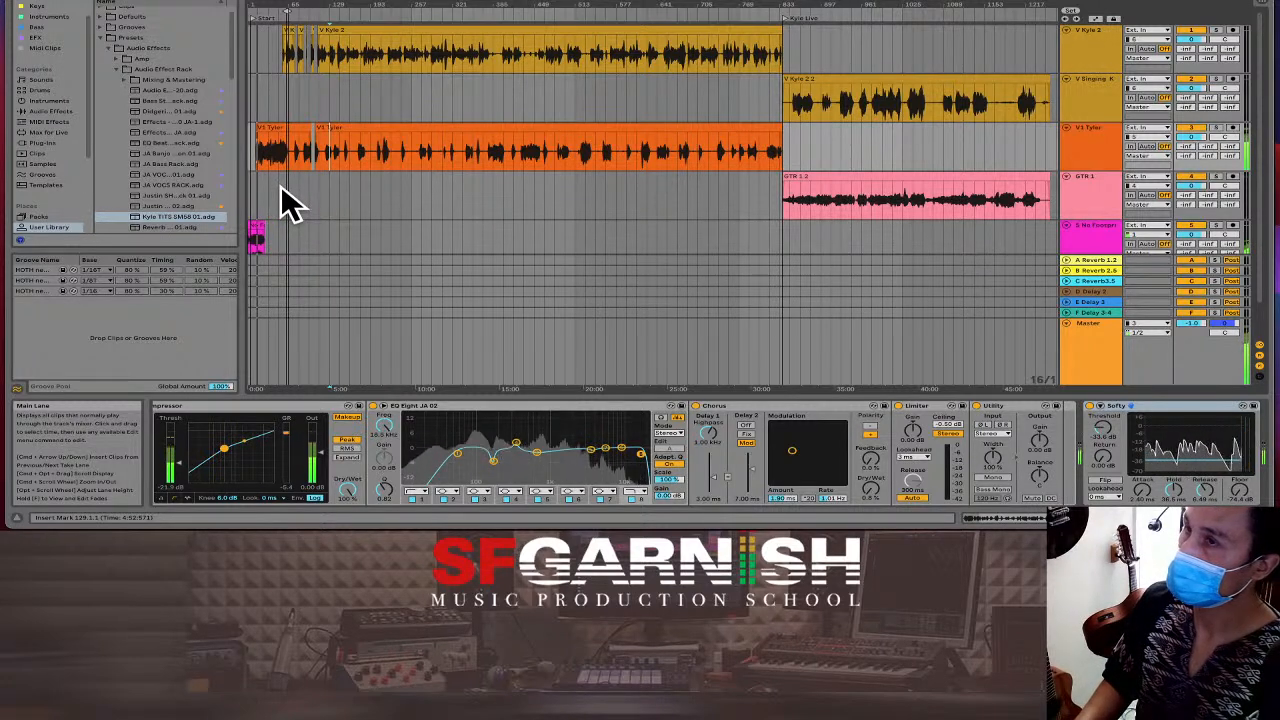
{"action": "left_click", "coordinate": [381, 149]}
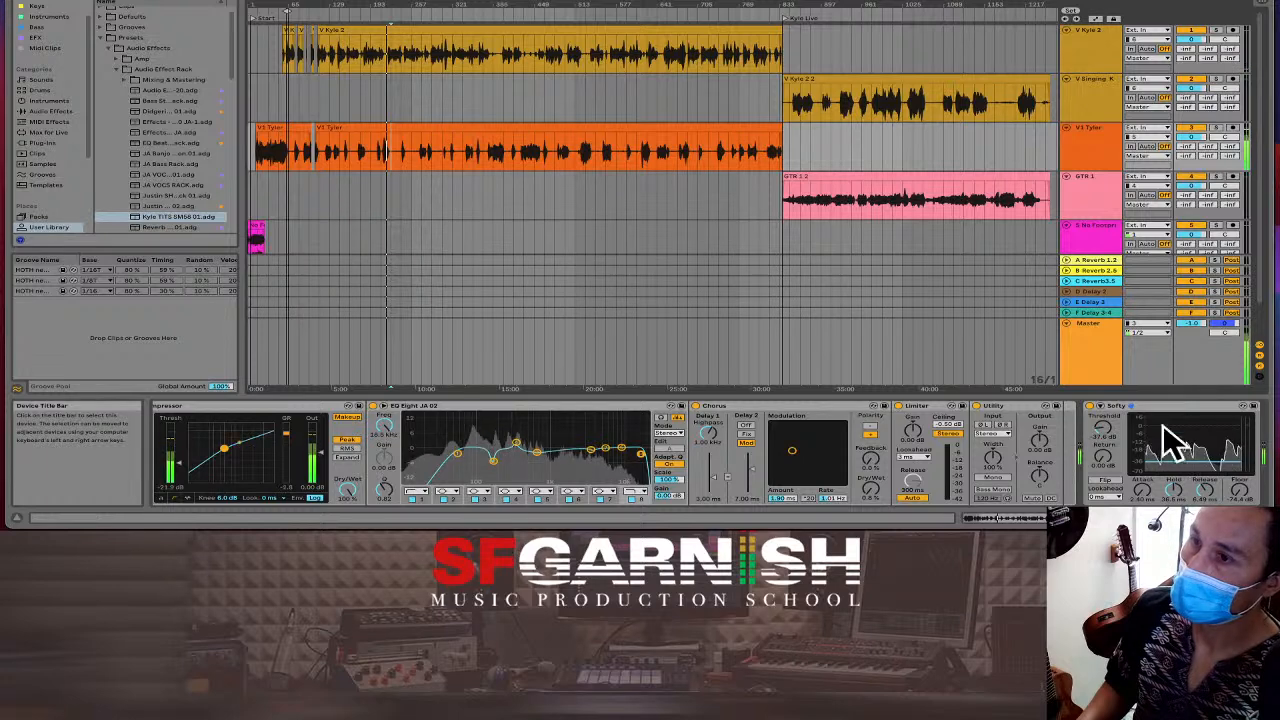
{"action": "scroll", "coordinate": [1150, 445], "scroll_direction": "right", "scroll_amount": 2}
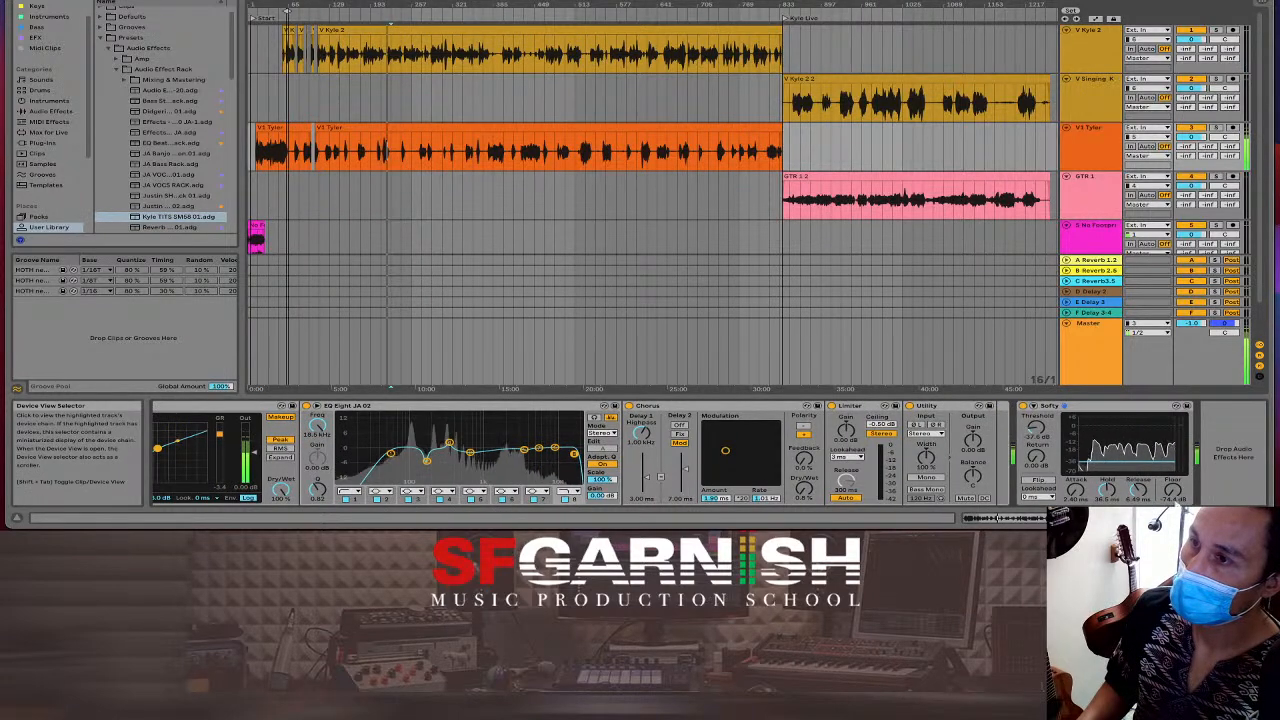
{"action": "left_click_drag", "start_coordinate": [1087, 404], "coordinate": [993, 418]}
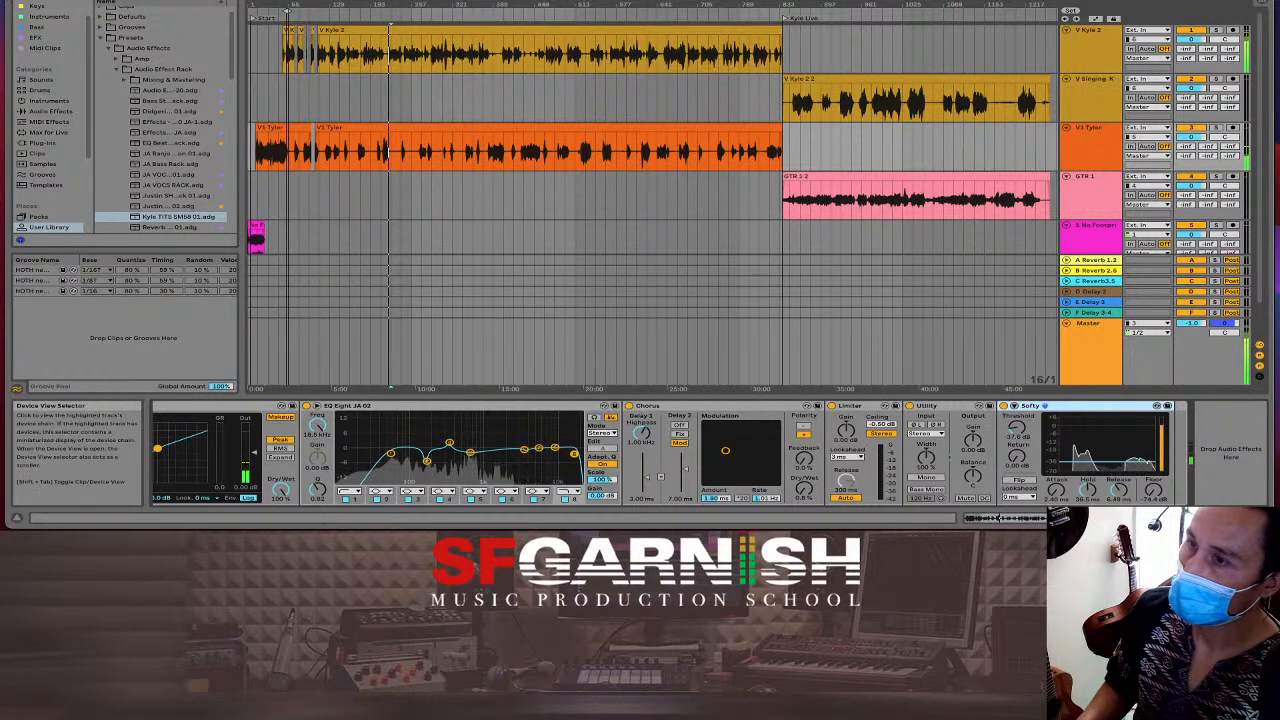
{"action": "left_click", "coordinate": [1125, 518]}
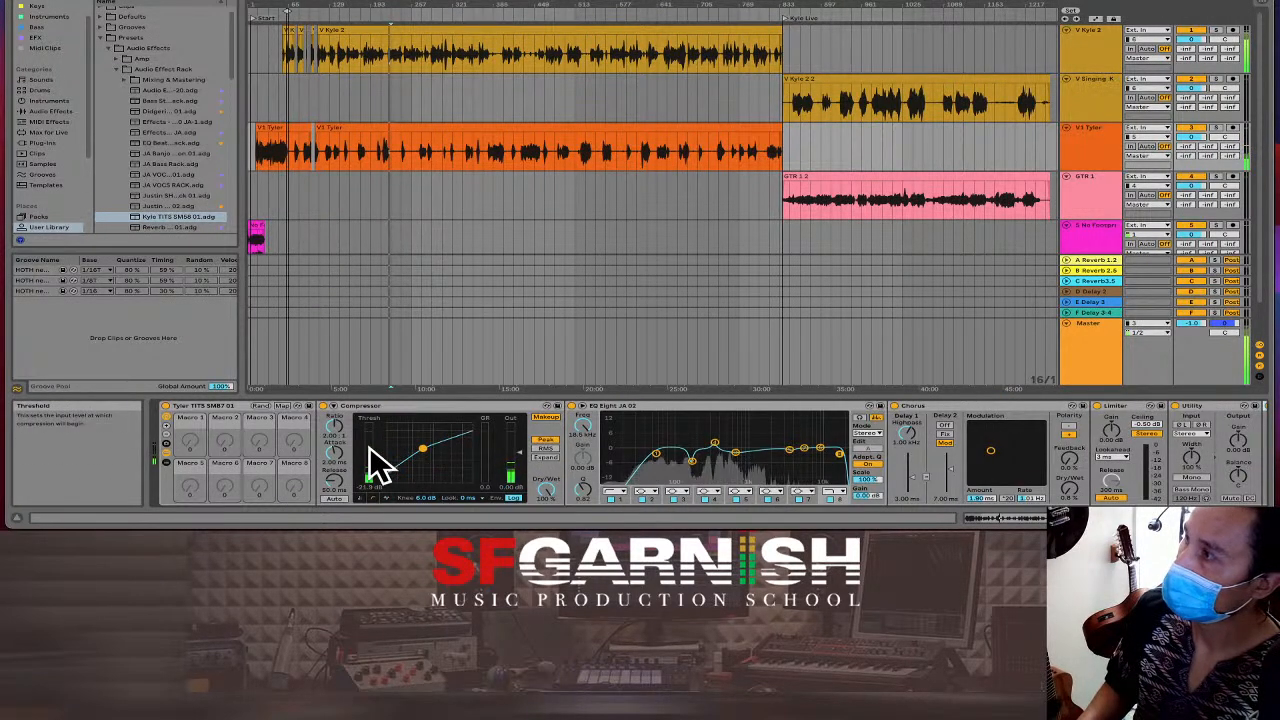
Save the Tyler rack as preset 'Tyler TITS SM87 02' and select the GTR 1 track.
{"action": "left_click", "coordinate": [309, 407]}
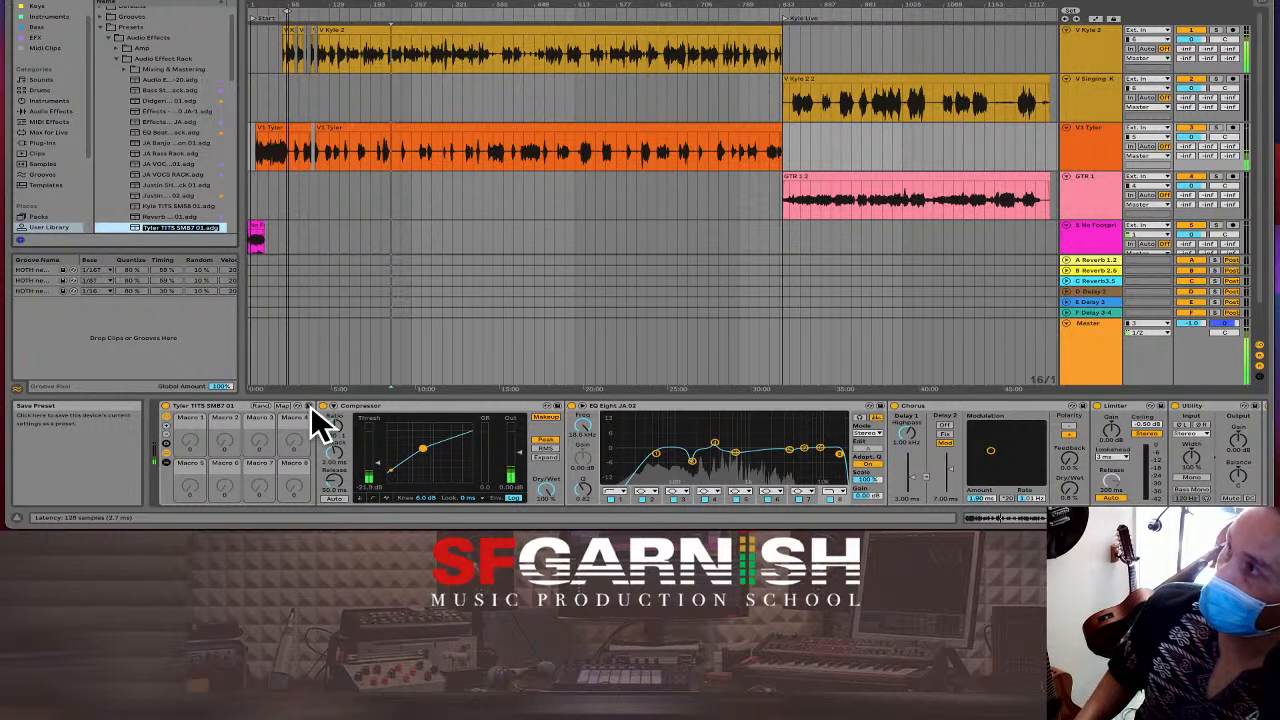
{"action": "key", "text": "Right"}
{"action": "key", "text": "Left"}
{"action": "key", "text": "Left"}
{"action": "key", "text": "Left"}
{"action": "key", "text": "Left"}
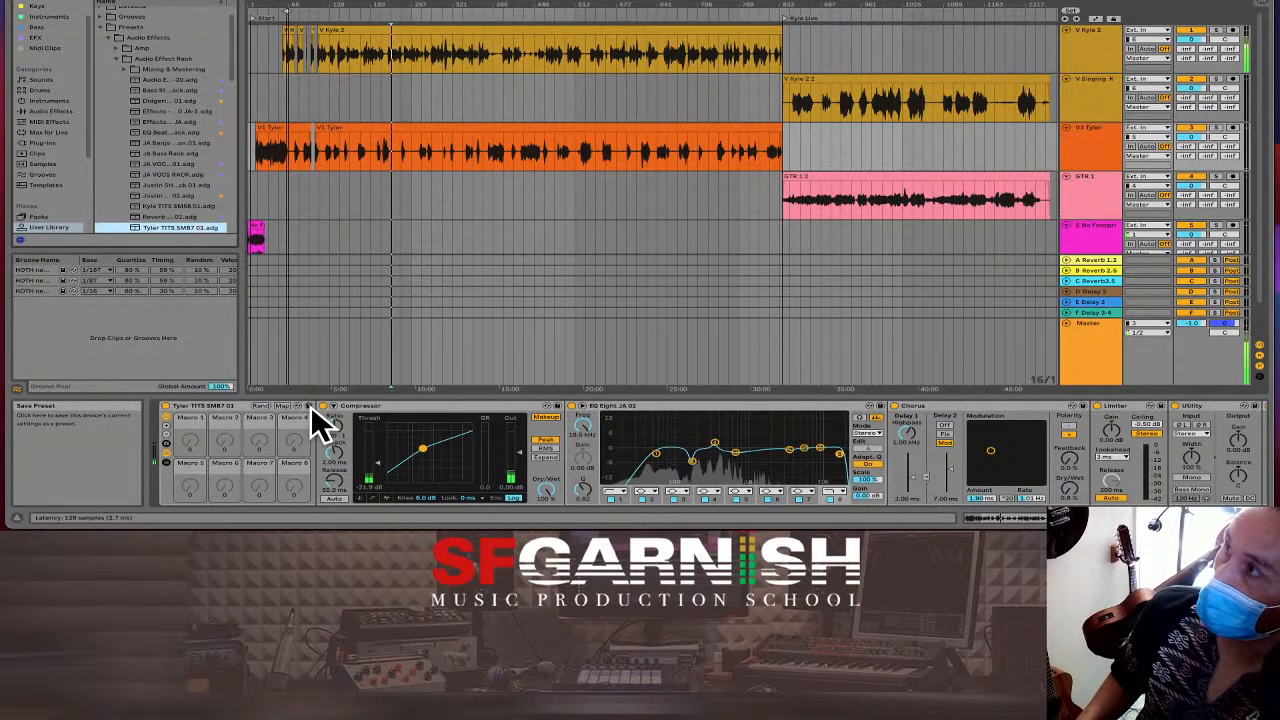
{"action": "key", "text": "BackSpace"}
{"action": "type", "text": "2"}
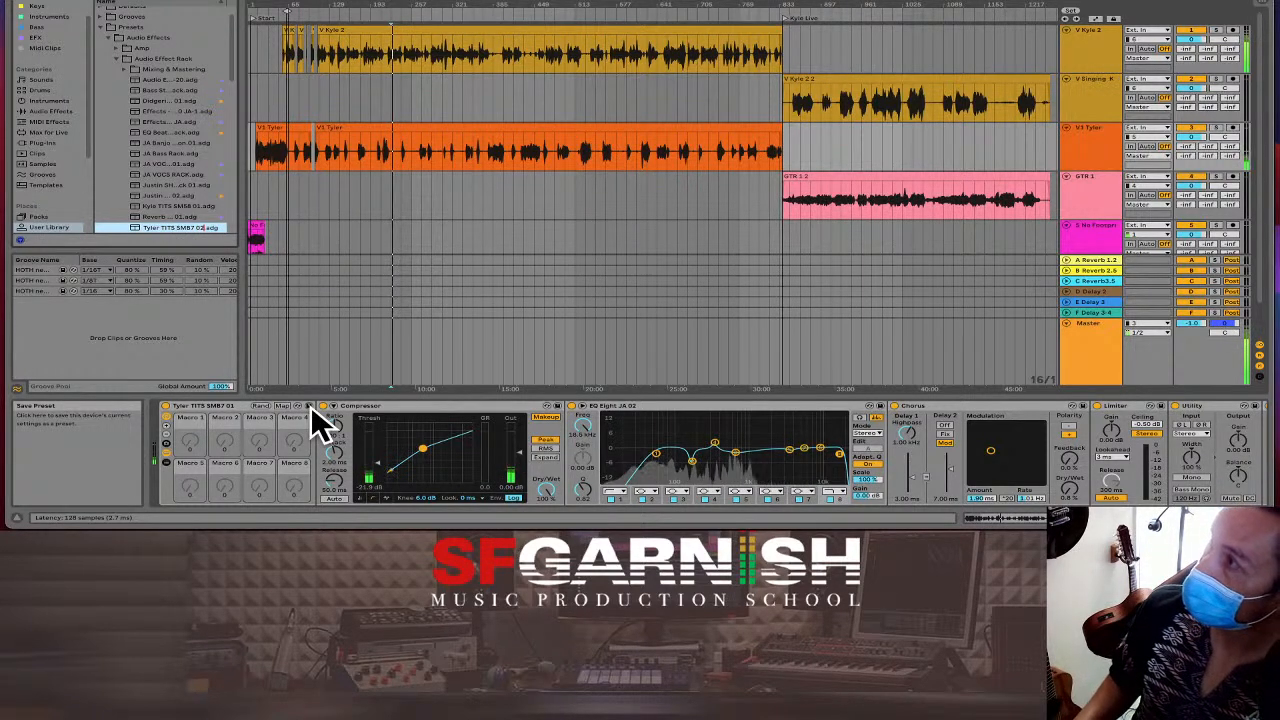
{"action": "key", "text": "Return"}
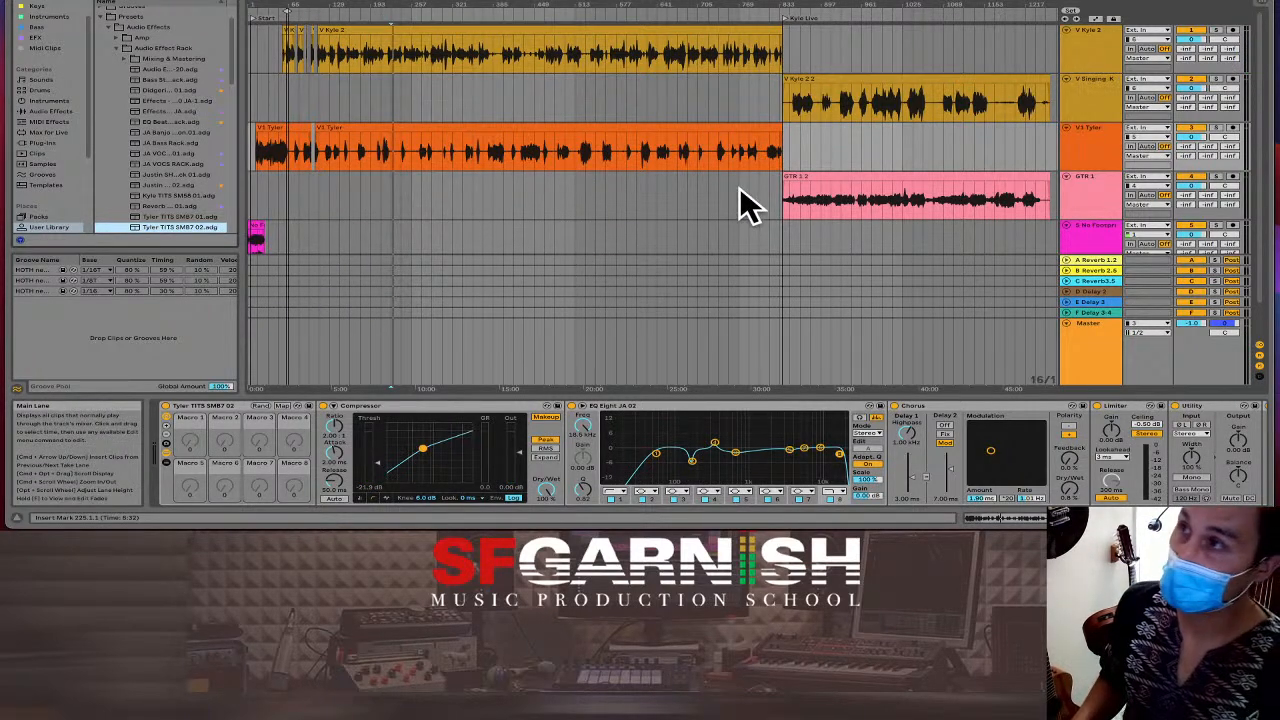
{"action": "left_click", "coordinate": [790, 199]}
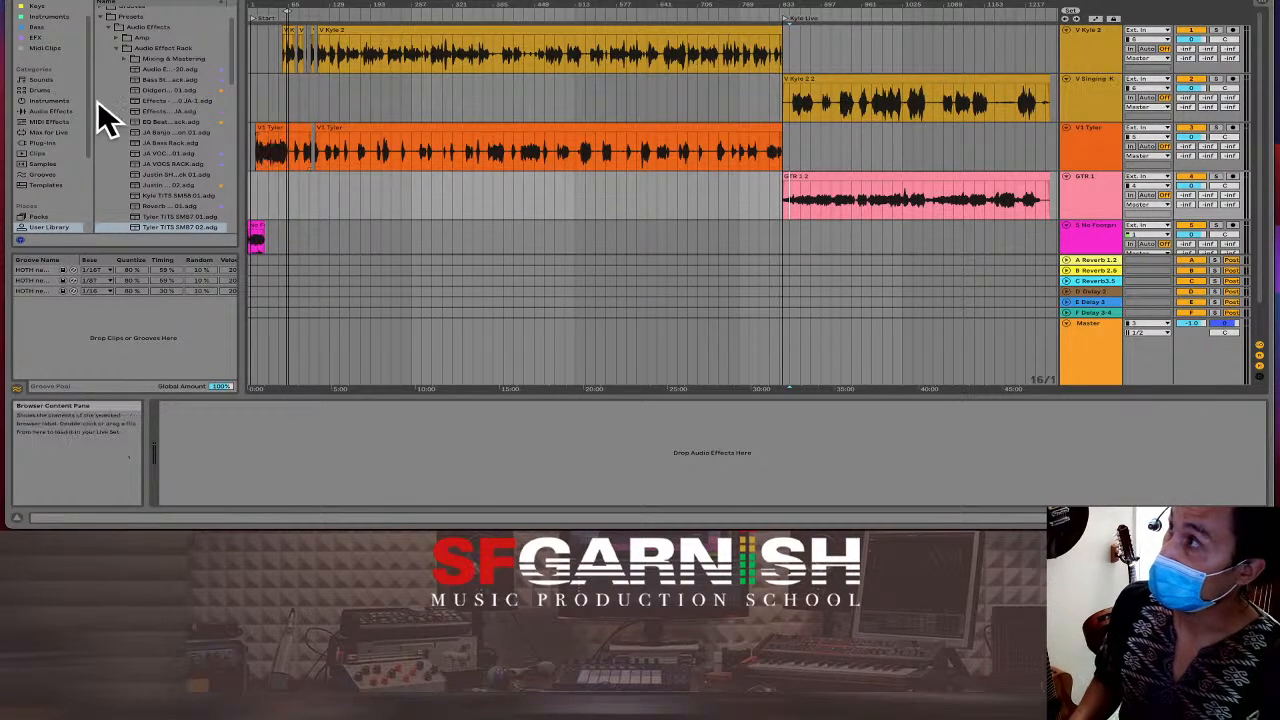
Browse Audio Effects to the EFX collection and select the JA VOCS rack preset.
{"action": "left_click", "coordinate": [47, 110]}
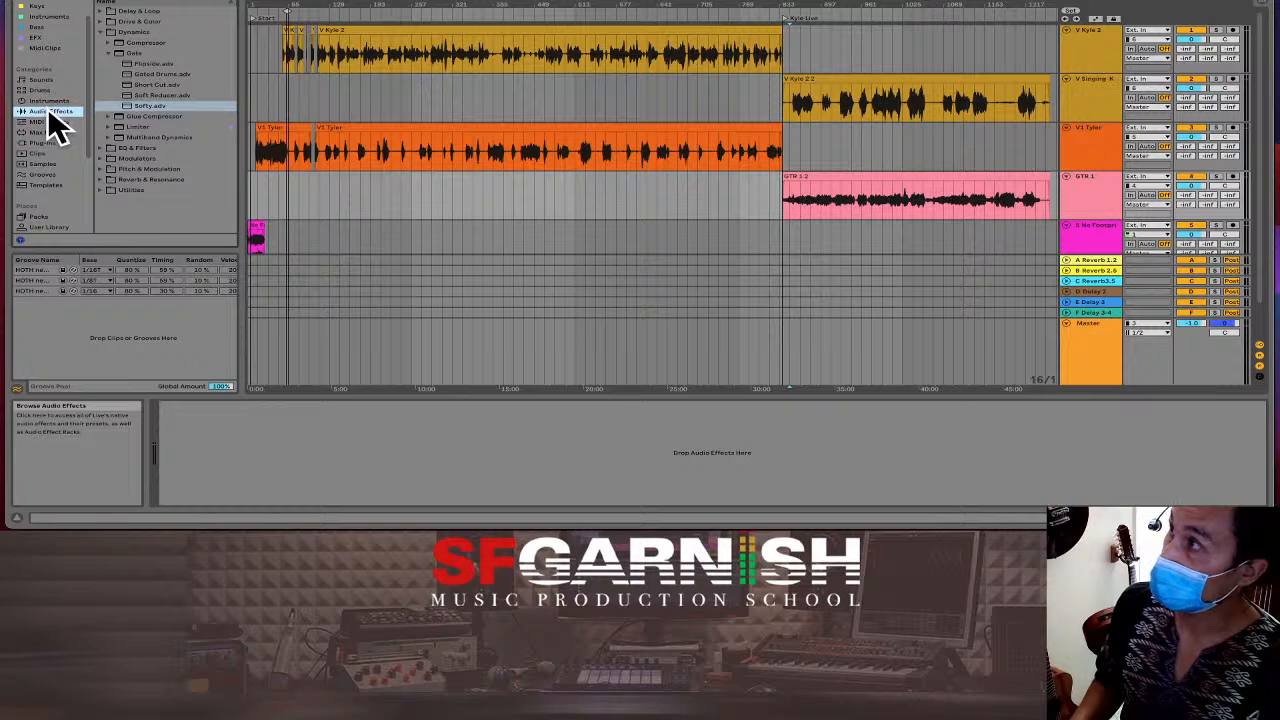
{"action": "left_click", "coordinate": [53, 37]}
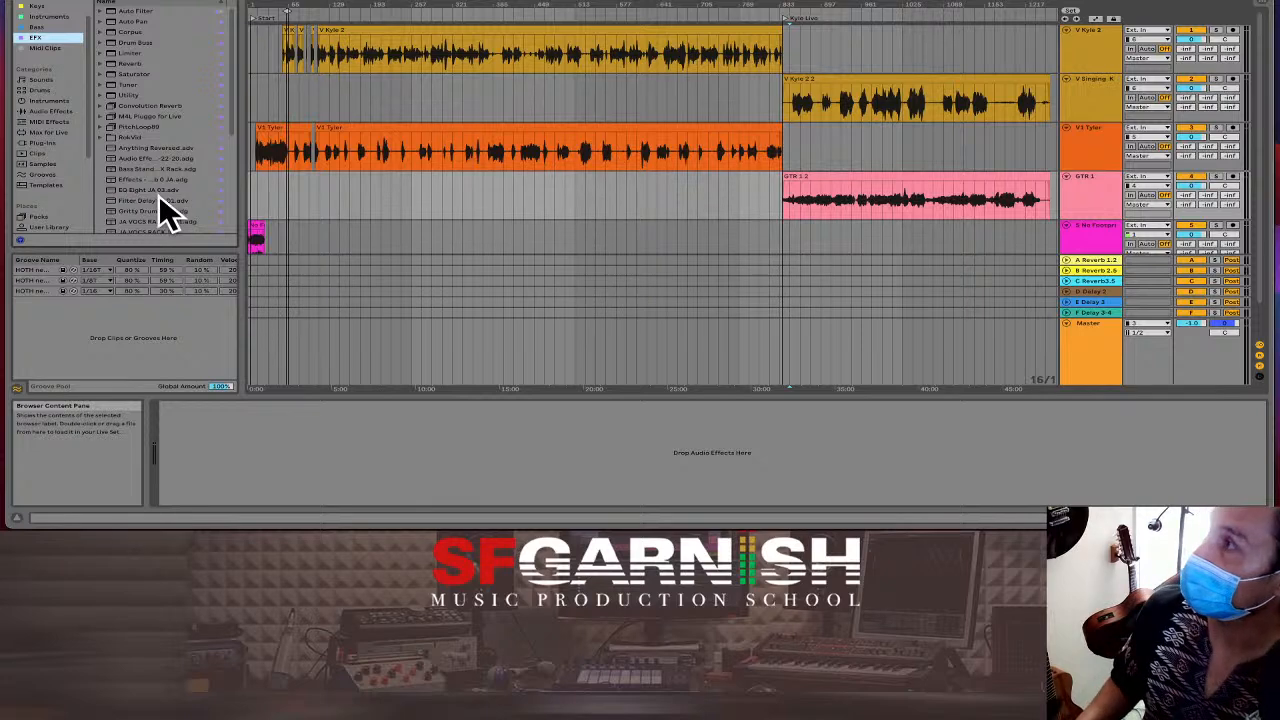
{"action": "left_click", "coordinate": [148, 221]}
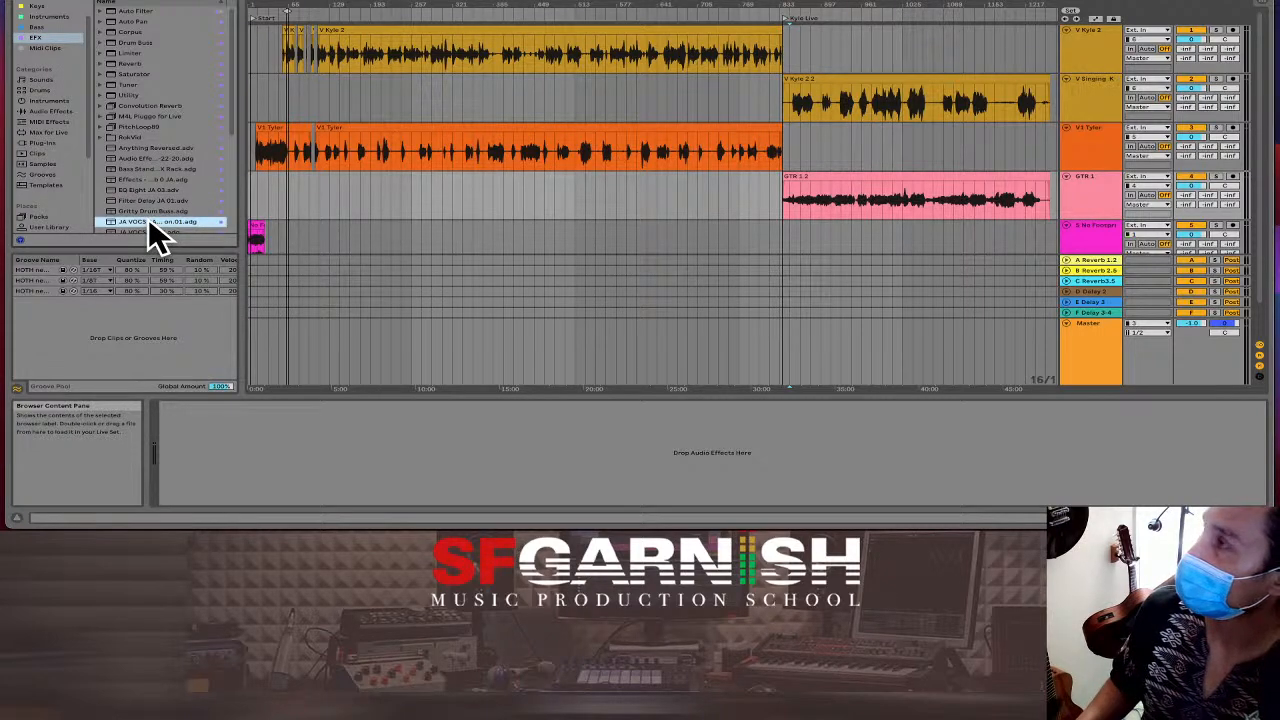
Load the JA VOCS rack onto the V Kyle 2.2 and GTR 1 tracks.
{"action": "left_click_drag", "start_coordinate": [150, 224], "coordinate": [857, 97]}
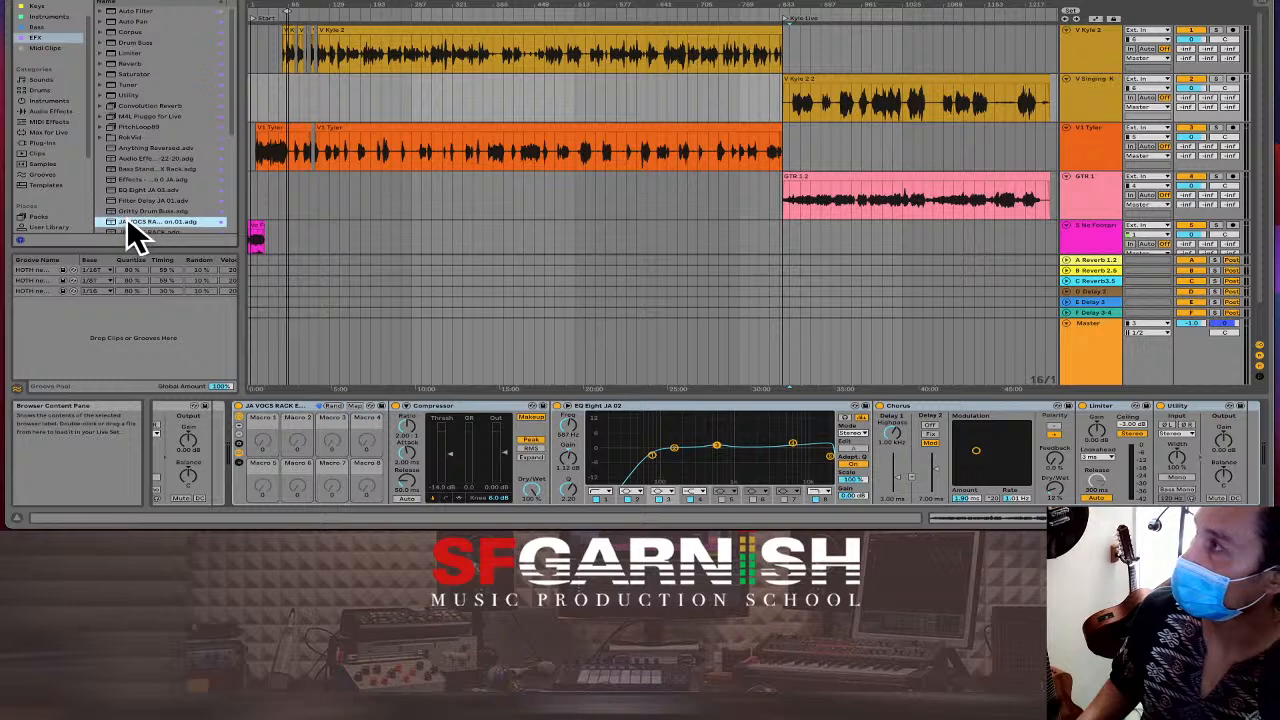
{"action": "left_click_drag", "start_coordinate": [126, 217], "coordinate": [848, 194]}
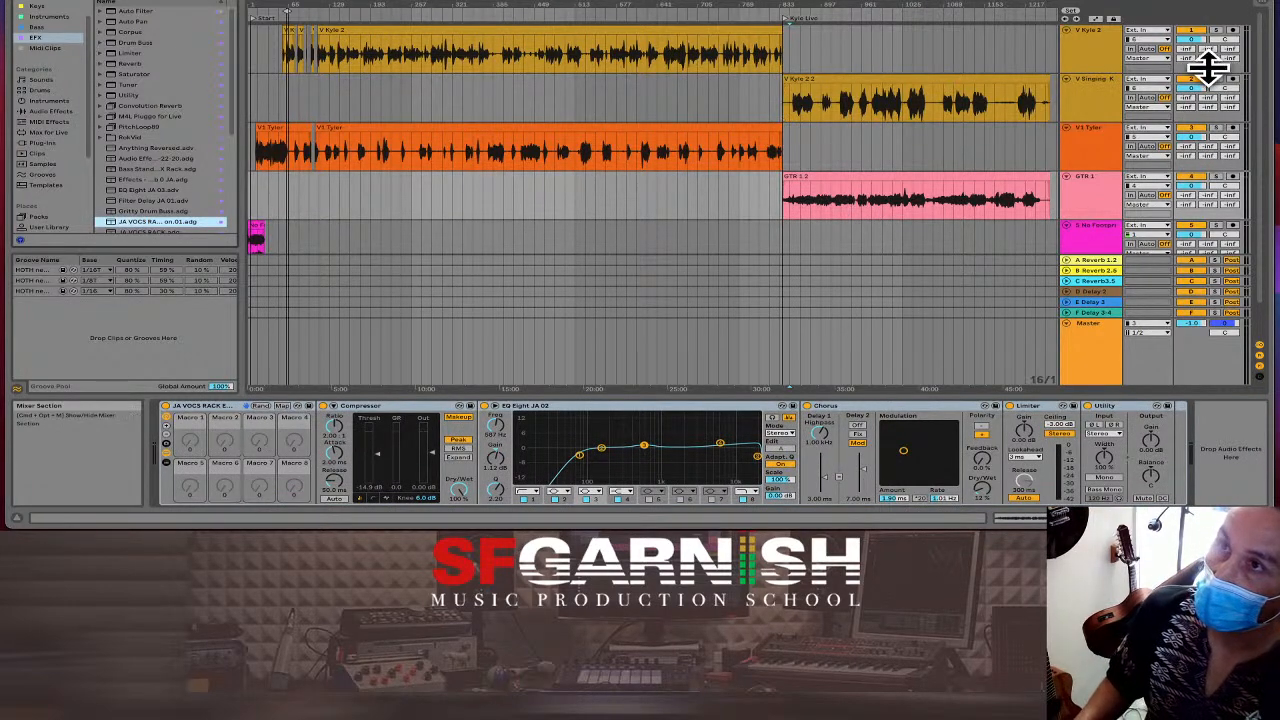
{"action": "left_click", "coordinate": [874, 106]}
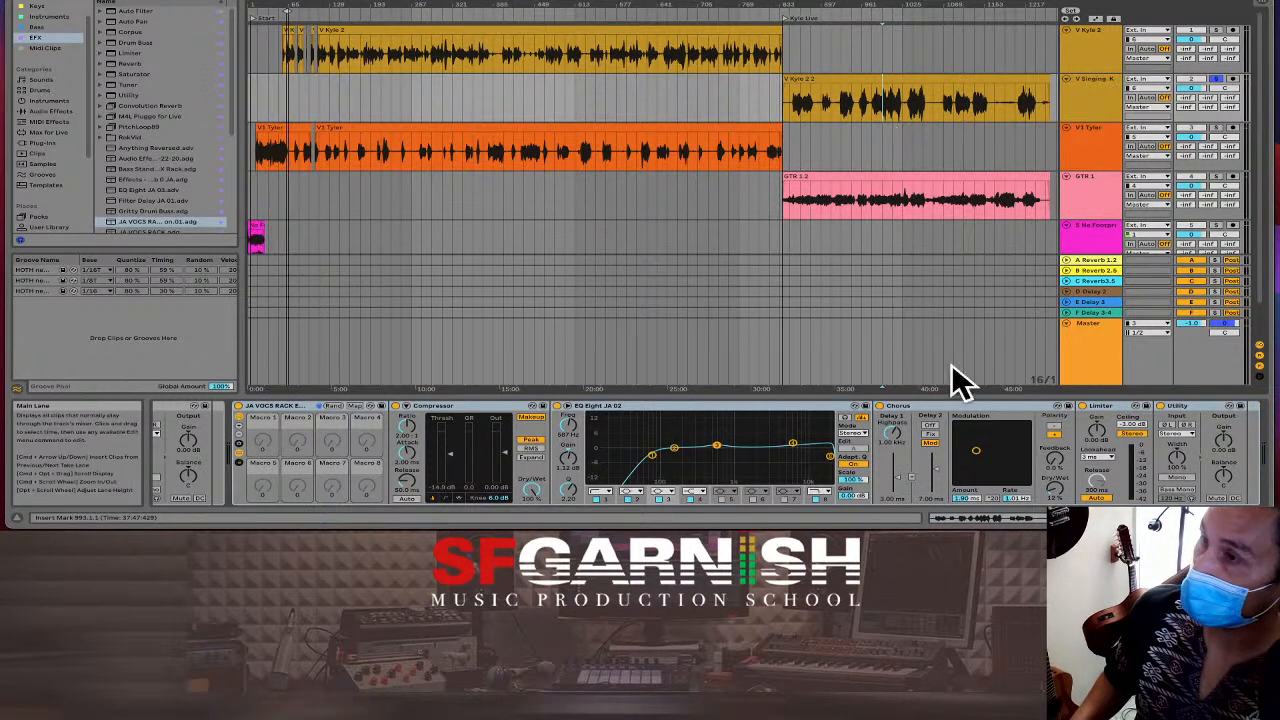
Delete the old Tyler rack from the singing track's effects chain.
{"action": "left_click_drag", "start_coordinate": [1205, 518], "coordinate": [1126, 518]}
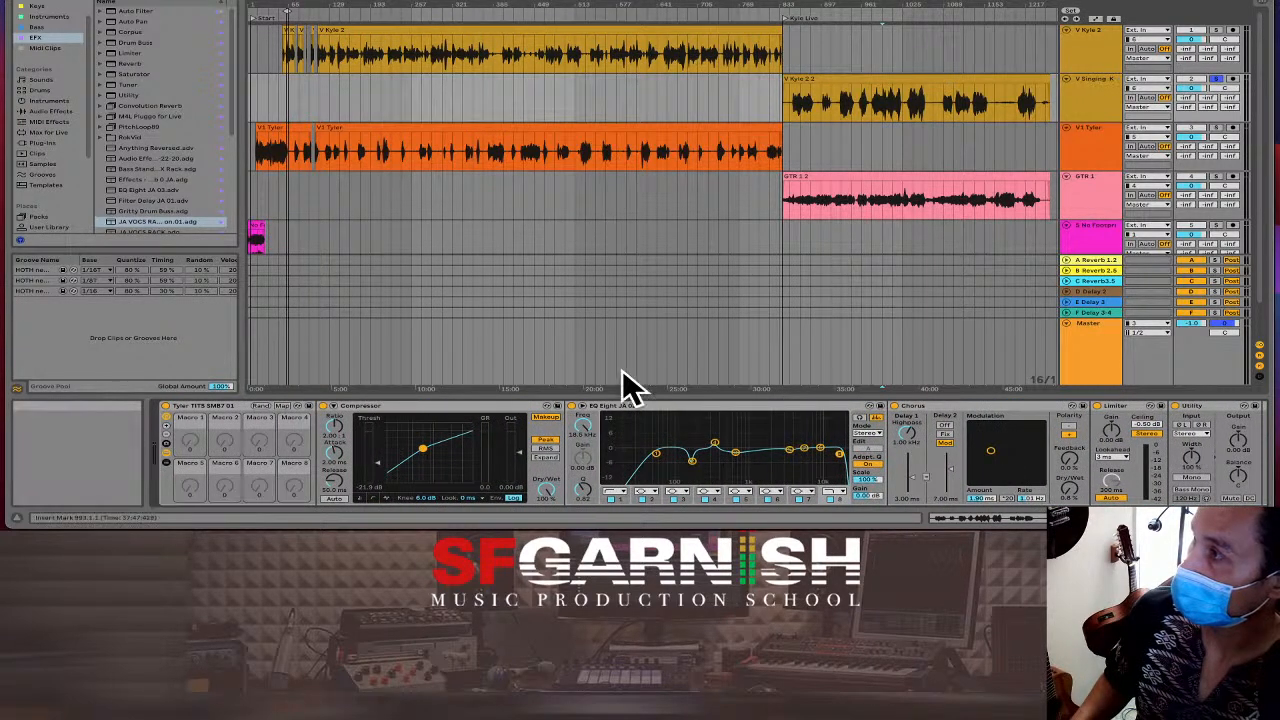
{"action": "left_click", "coordinate": [202, 404]}
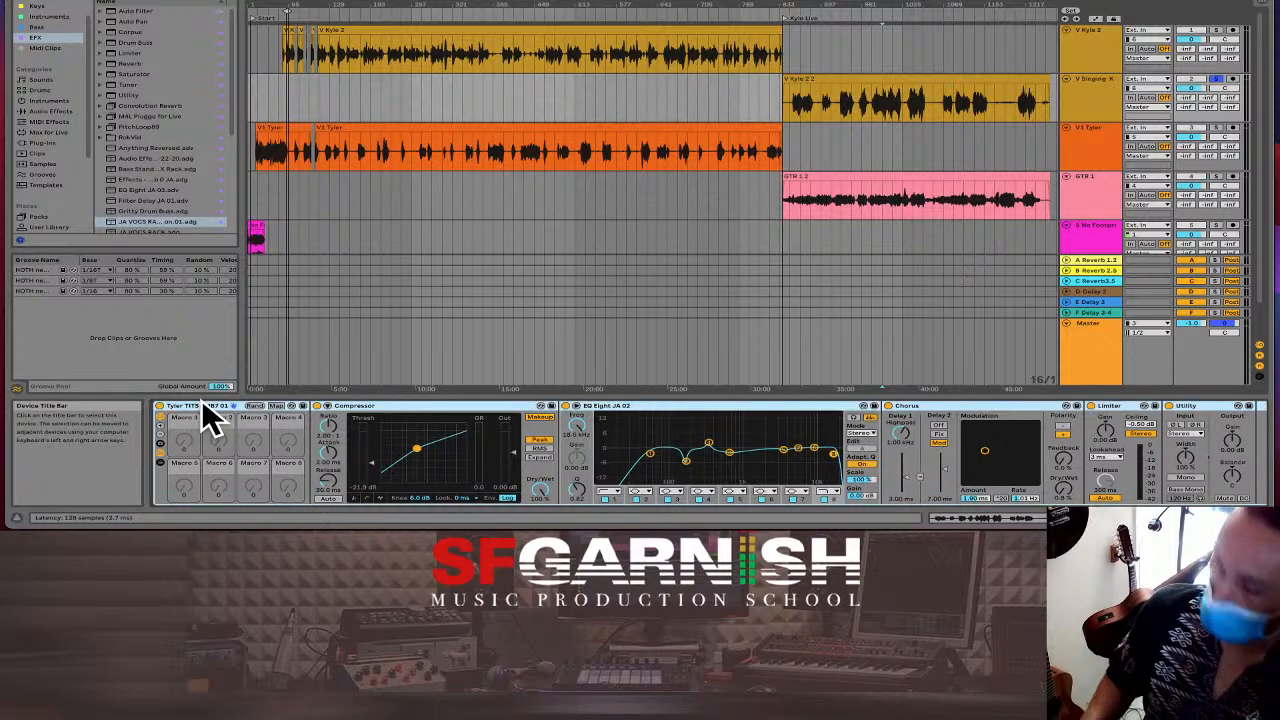
{"action": "key", "text": "Delete"}
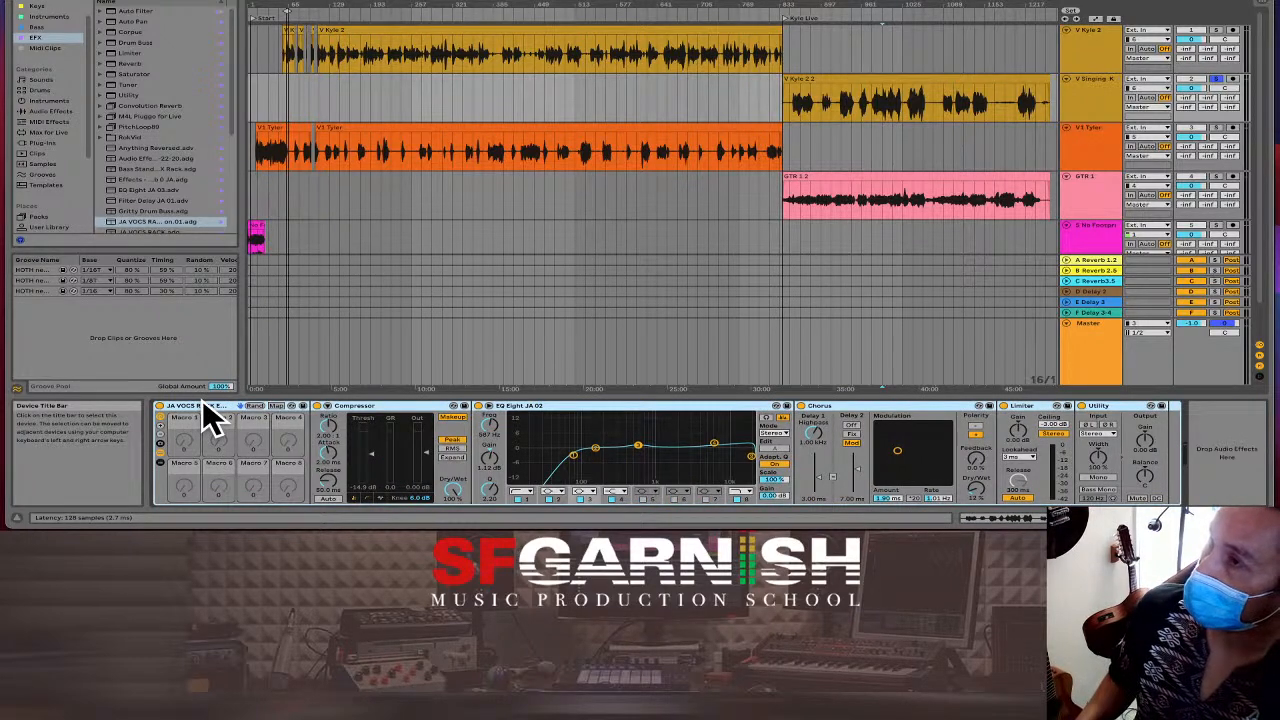
Play from the V Kyle 2.2 clip, nudge EQ band 3 higher, and enable bands 5 and 6.
{"action": "left_click", "coordinate": [884, 112]}
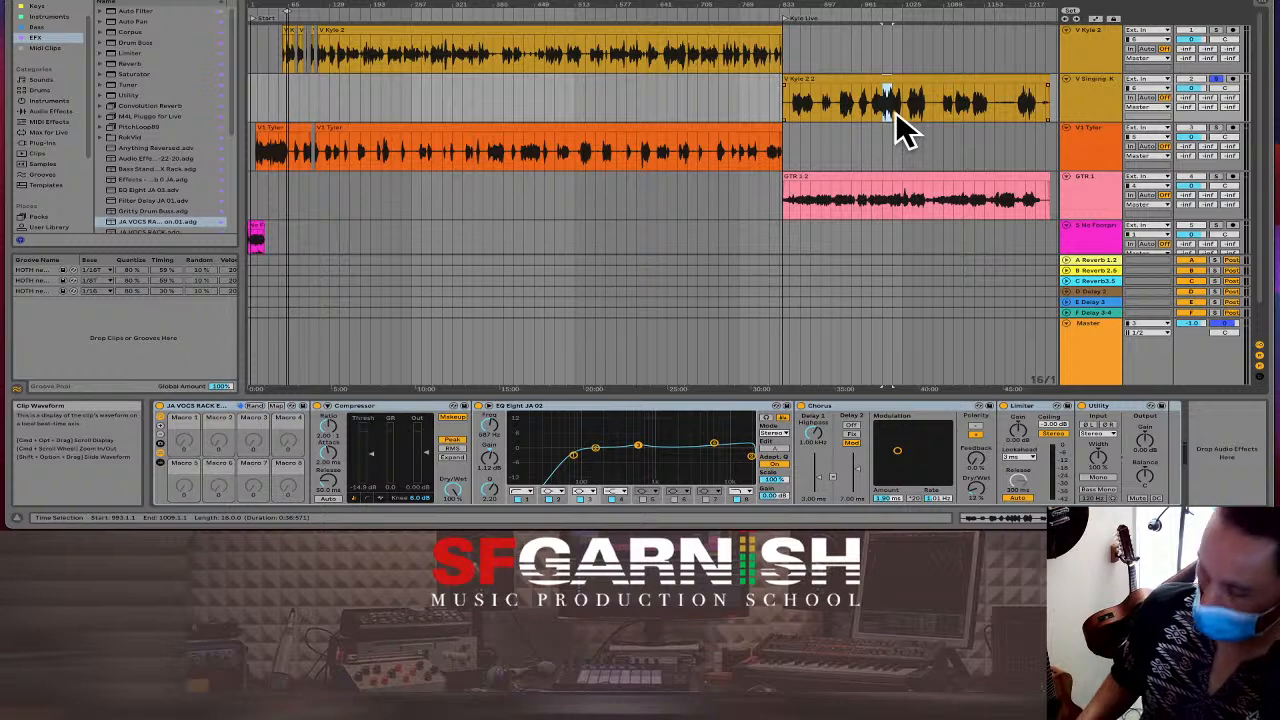
{"action": "key", "text": "space"}
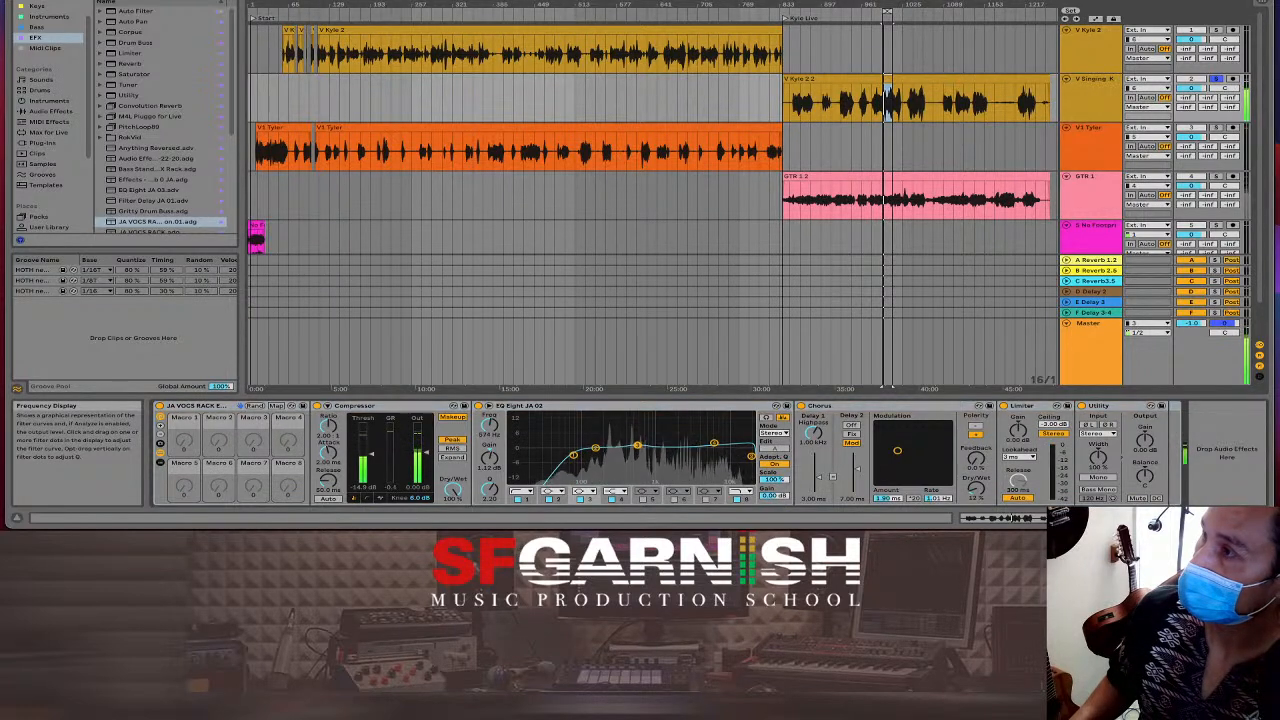
{"action": "left_click_drag", "start_coordinate": [637, 444], "coordinate": [659, 446]}
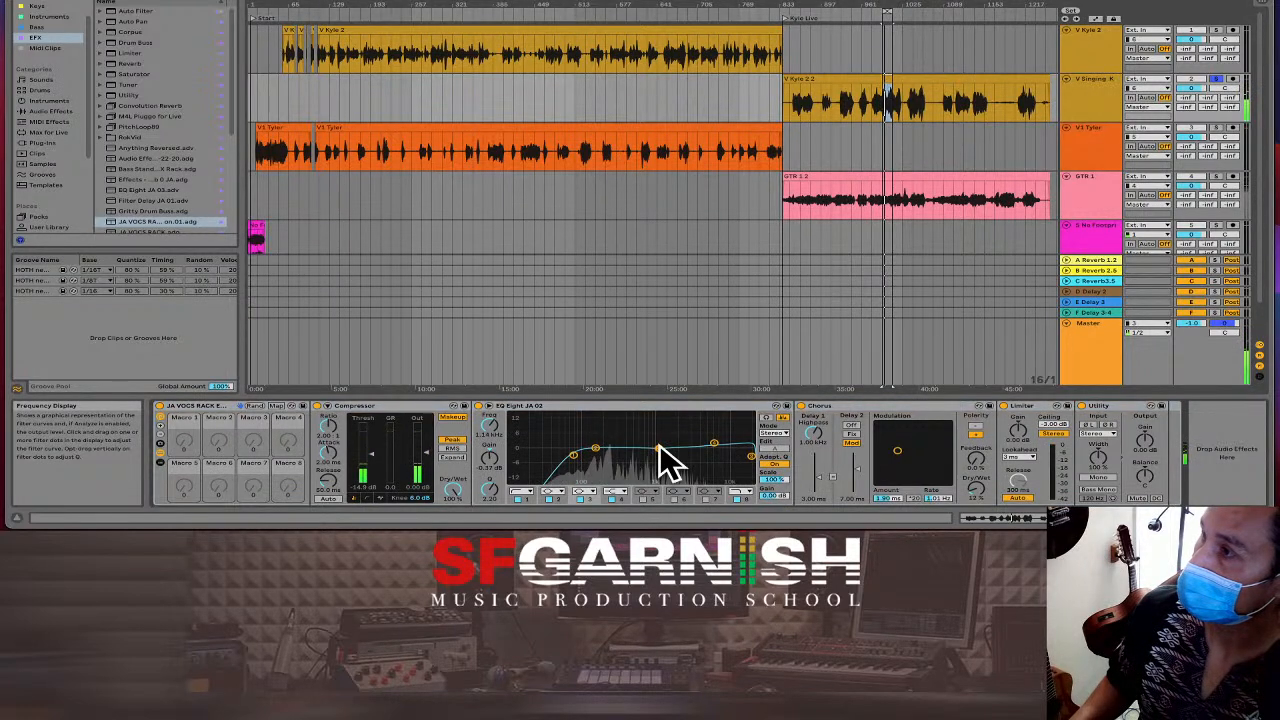
{"action": "left_click", "coordinate": [642, 498]}
{"action": "left_click", "coordinate": [642, 498]}
{"action": "left_click", "coordinate": [674, 498]}
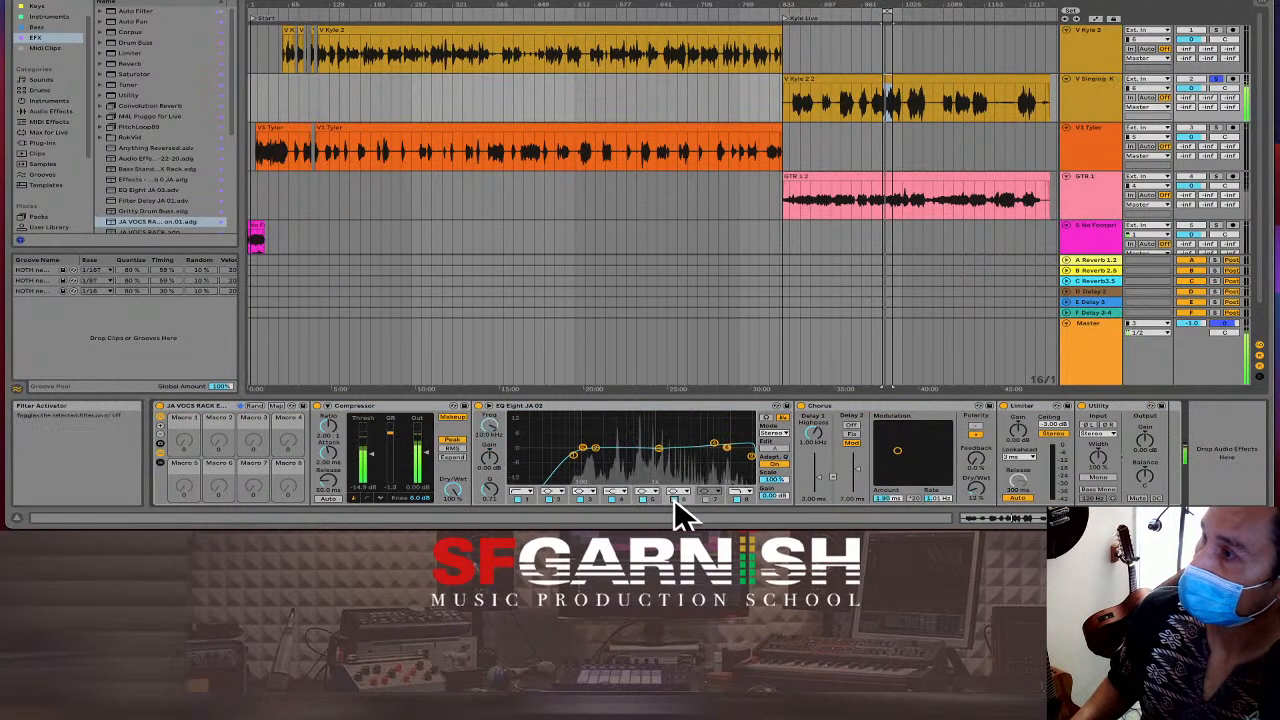
Move an EQ band to about 2.80 kHz, lower a mid band, and set the top band to 11.4 kHz.
{"action": "left_click", "coordinate": [616, 491]}
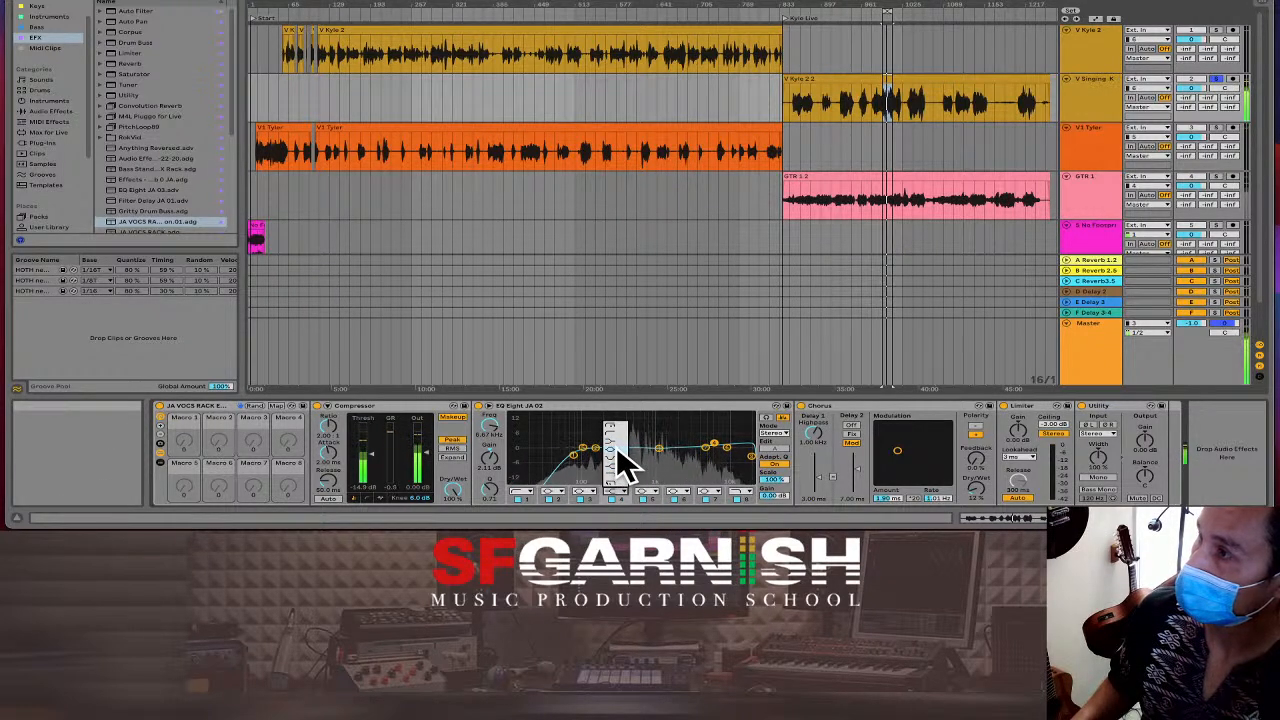
{"action": "left_click", "coordinate": [615, 446]}
{"action": "left_click_drag", "start_coordinate": [583, 448], "coordinate": [682, 450]}
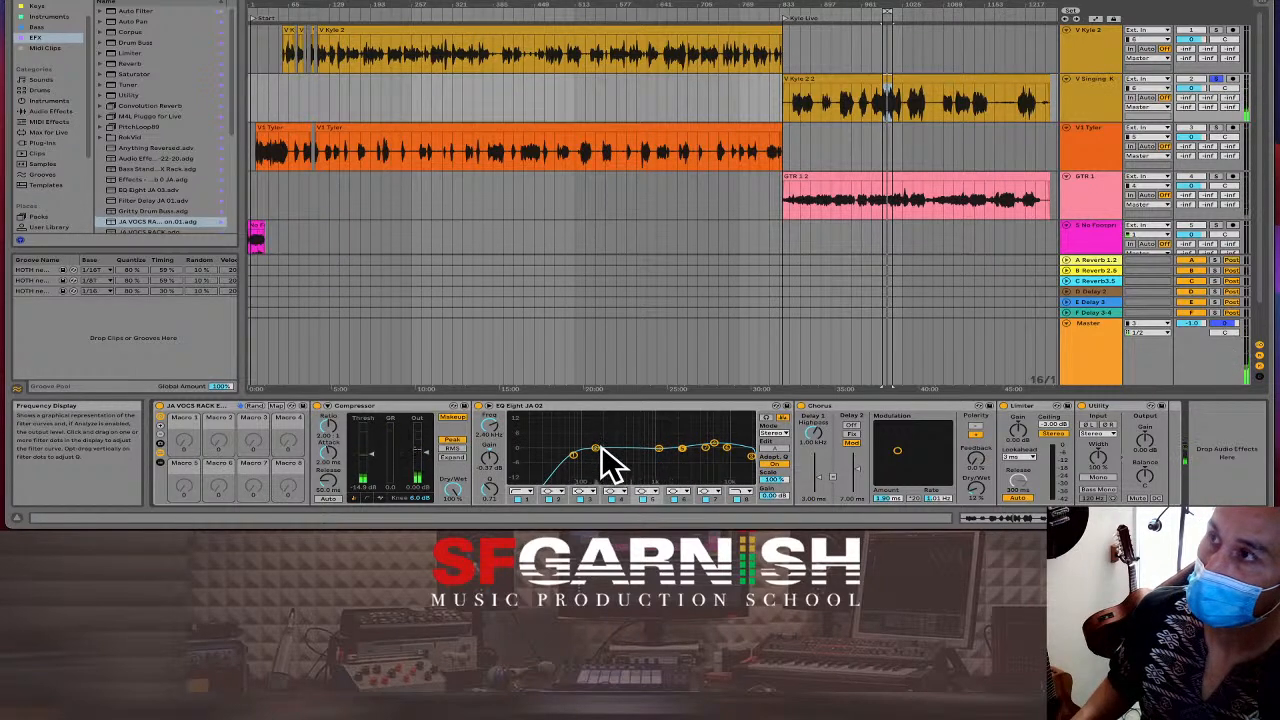
{"action": "left_click_drag", "start_coordinate": [658, 447], "coordinate": [691, 448]}
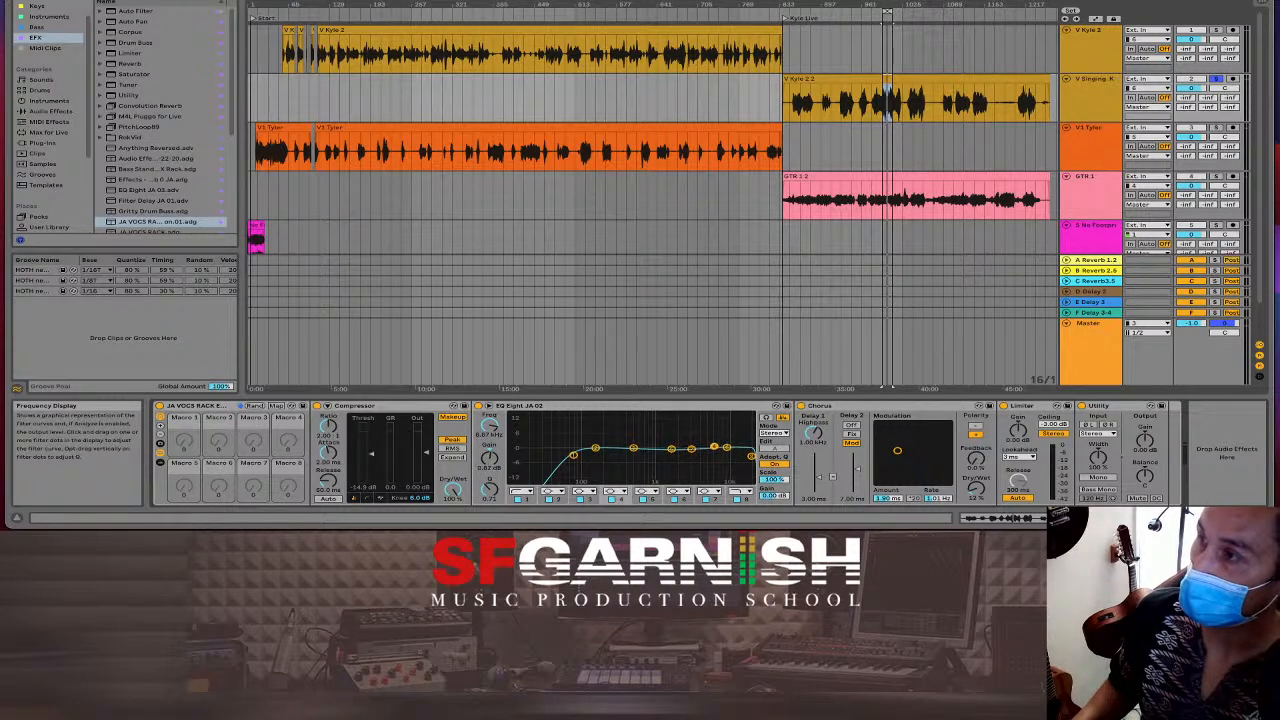
{"action": "left_click_drag", "start_coordinate": [726, 446], "coordinate": [731, 447]}
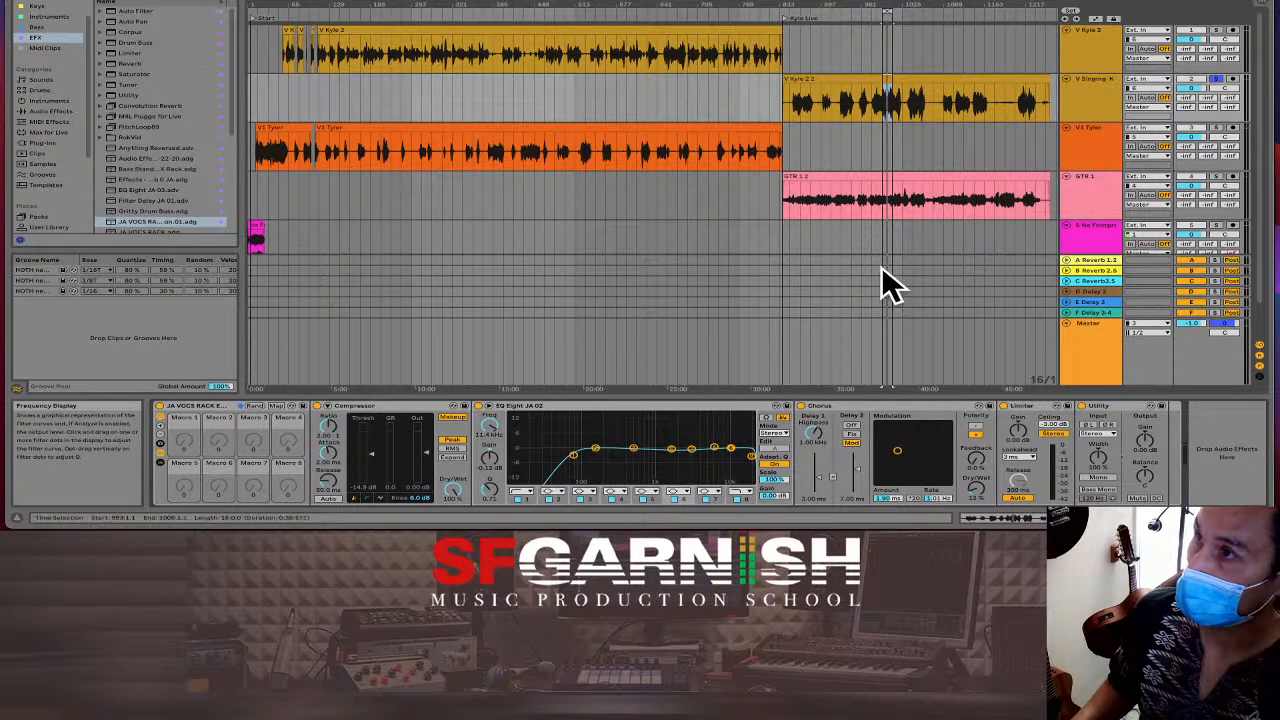
Add a locator later in the song and play the vocal from there.
{"action": "left_click", "coordinate": [861, 106]}
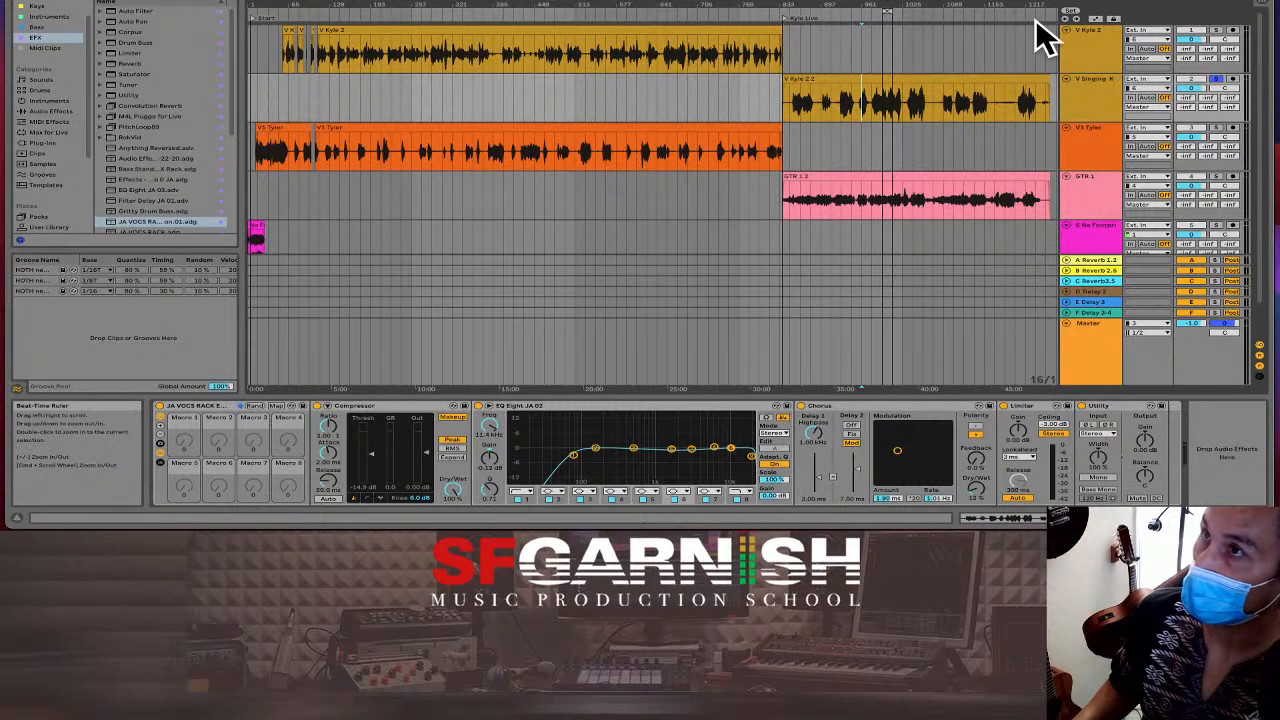
{"action": "left_click", "coordinate": [1071, 10]}
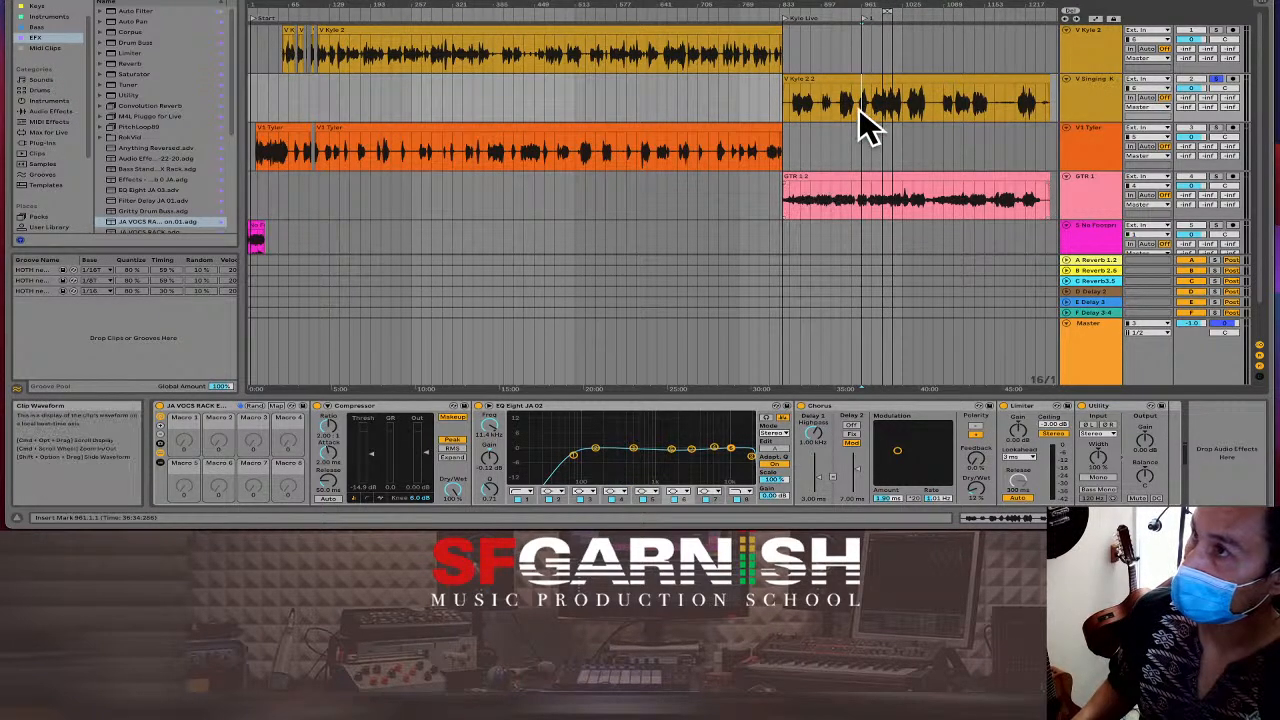
{"action": "key", "text": "space"}
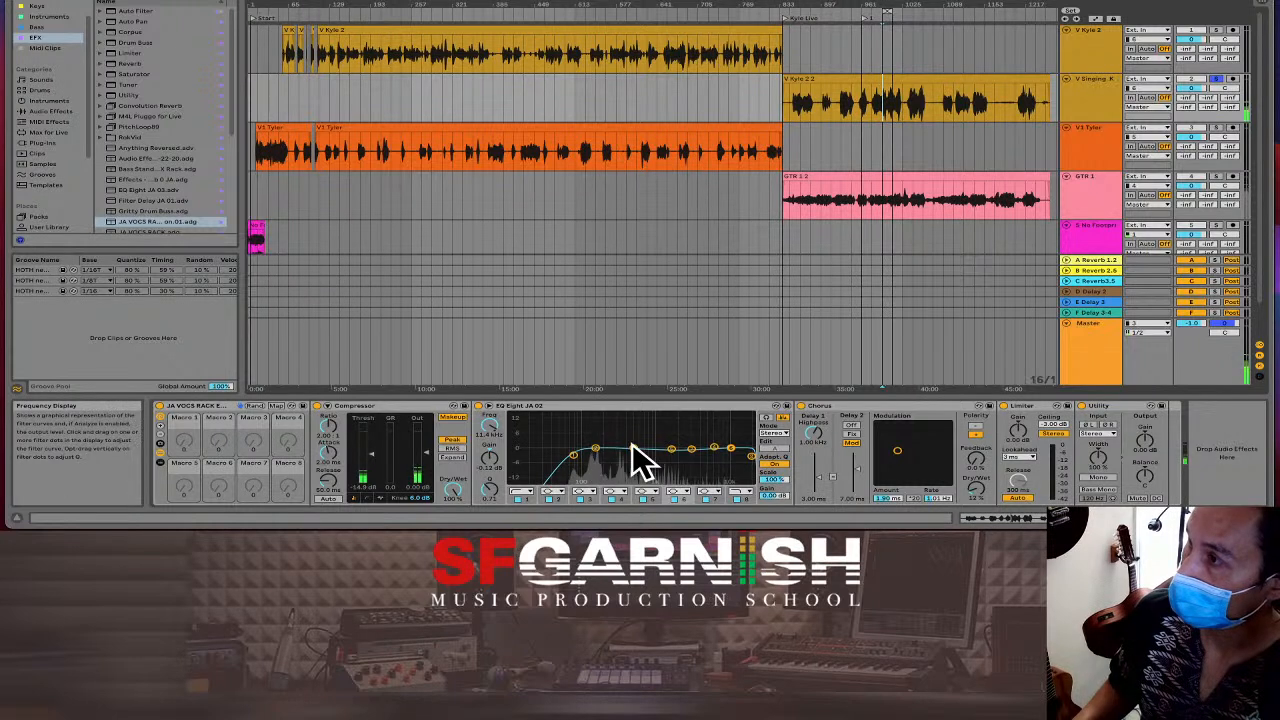
Turn EQ band 3 into a narrow small dip, set band 5 to 5.93 dB, and show the mixer.
{"action": "left_click_drag", "start_coordinate": [633, 447], "coordinate": [614, 416]}
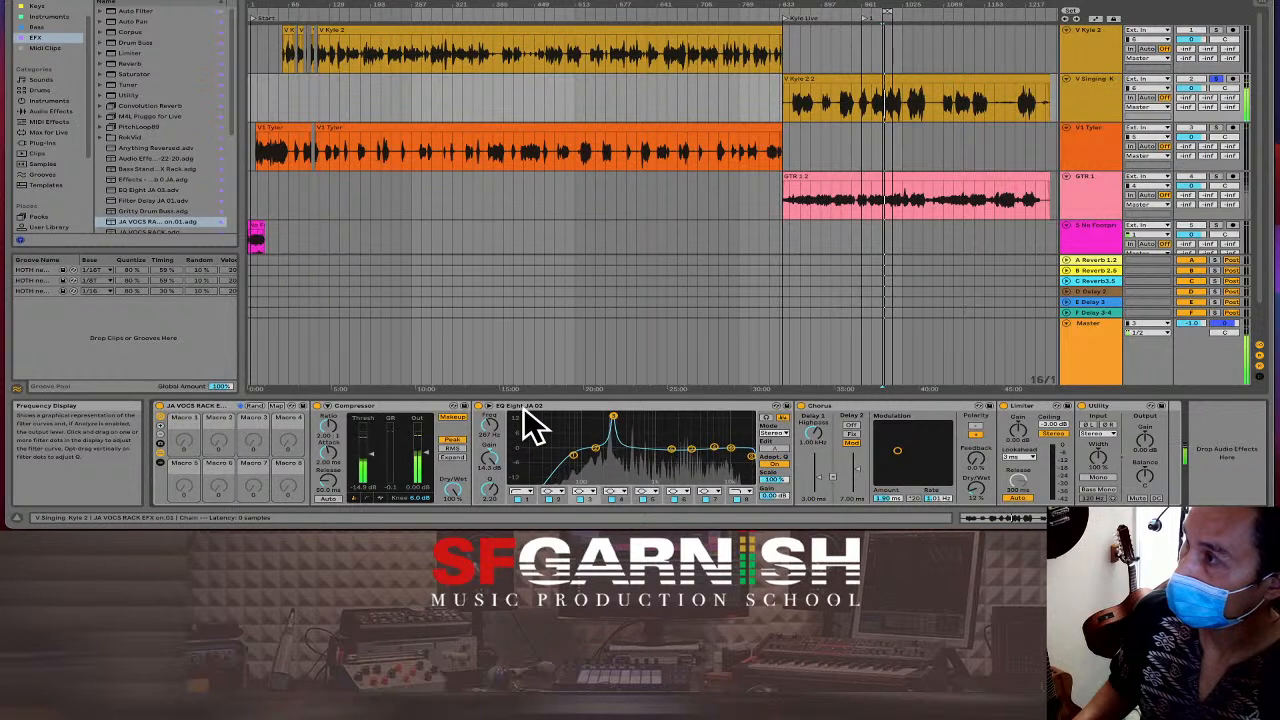
{"action": "left_click_drag", "start_coordinate": [490, 457], "coordinate": [490, 508]}
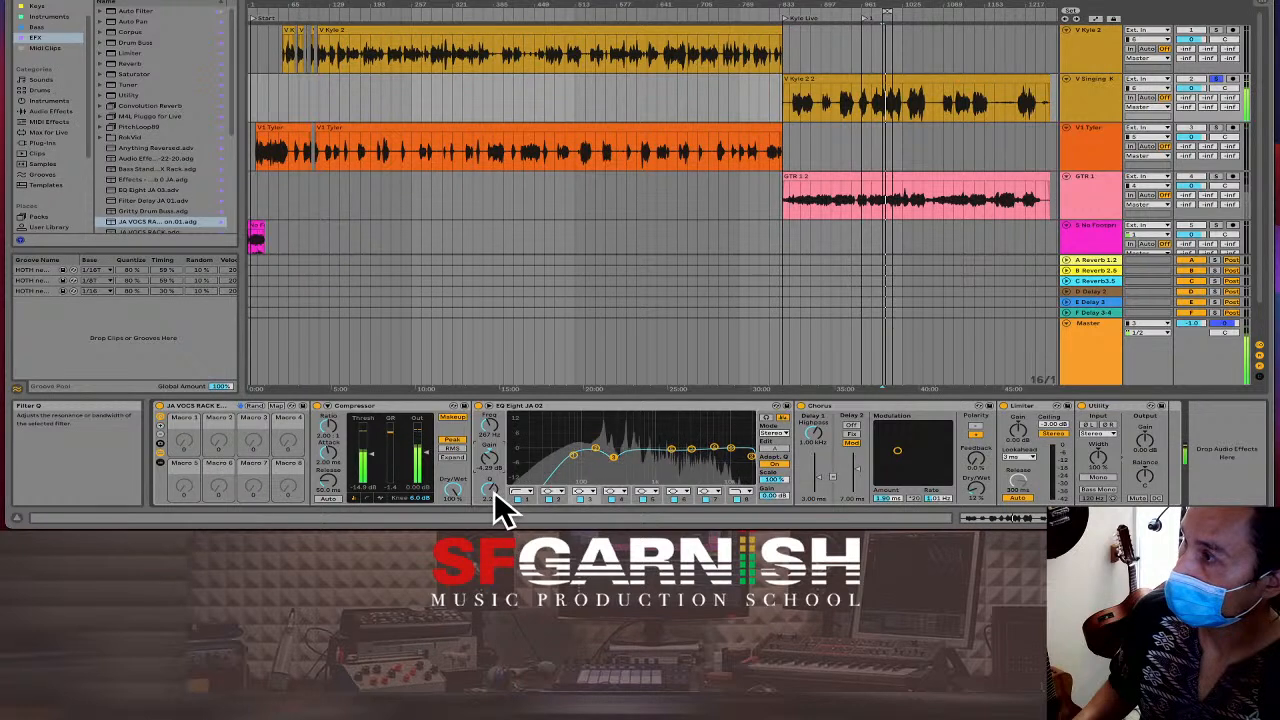
{"action": "left_click_drag", "start_coordinate": [495, 493], "coordinate": [495, 468]}
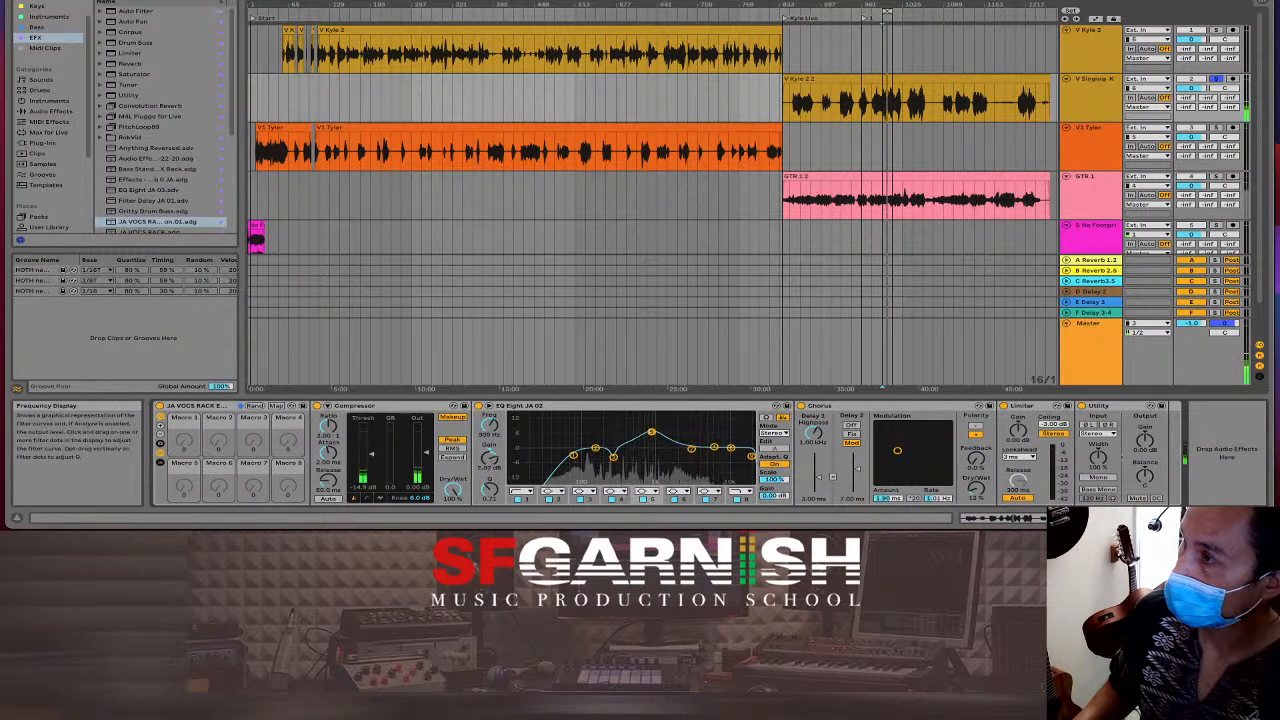
{"action": "left_click_drag", "start_coordinate": [652, 432], "coordinate": [668, 440]}
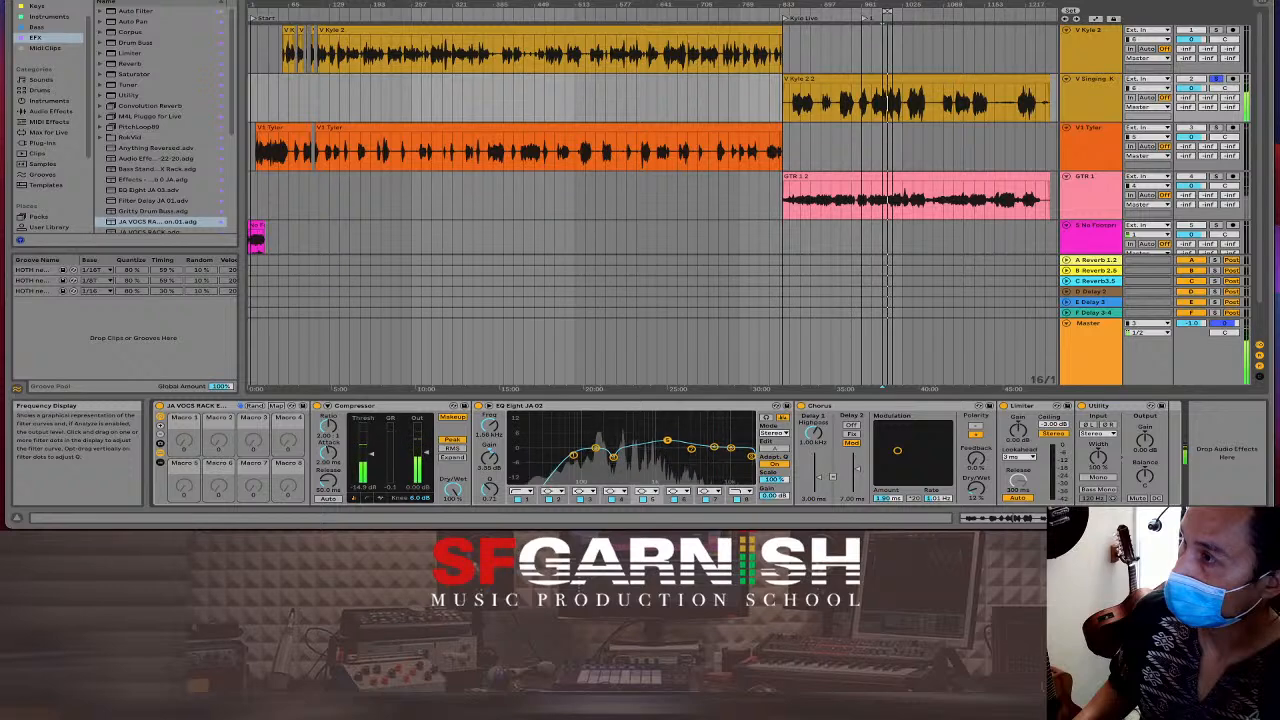
{"action": "key", "text": "Tab"}
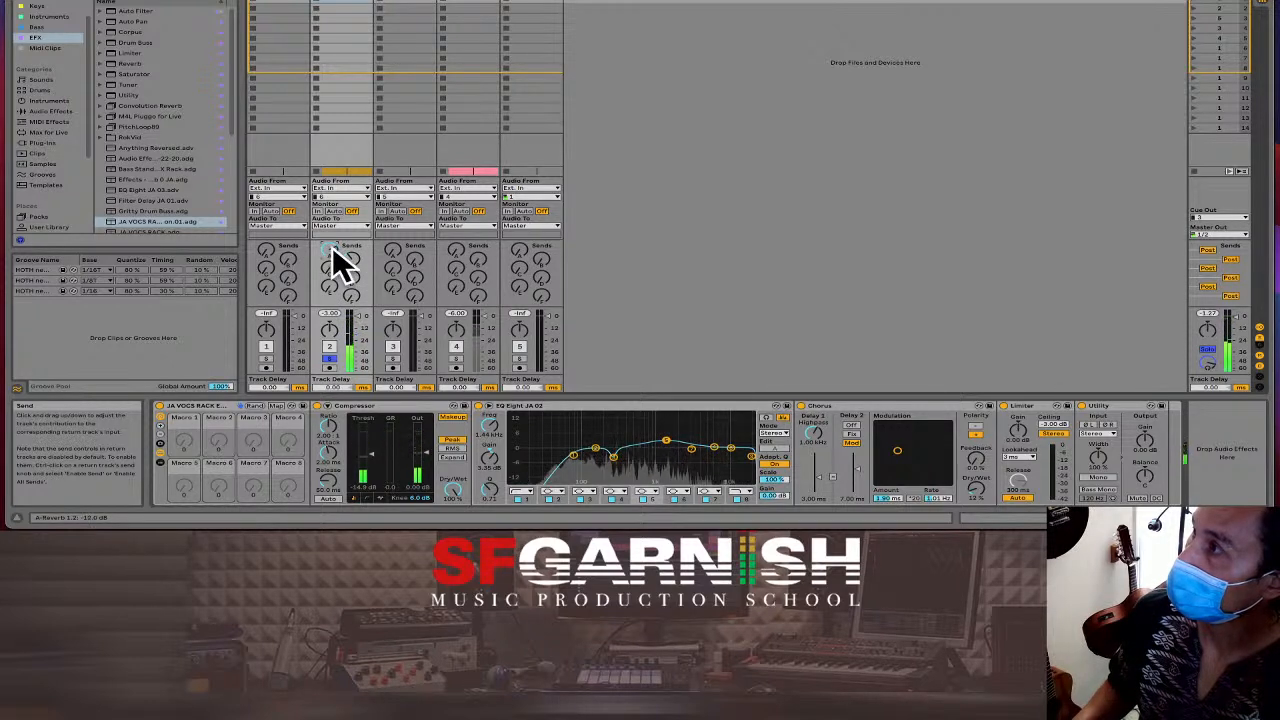
Set track 2's C Reverb 3.5 send to about -15 dB and go back to Arrangement view.
{"action": "left_click_drag", "start_coordinate": [331, 268], "coordinate": [331, 215]}
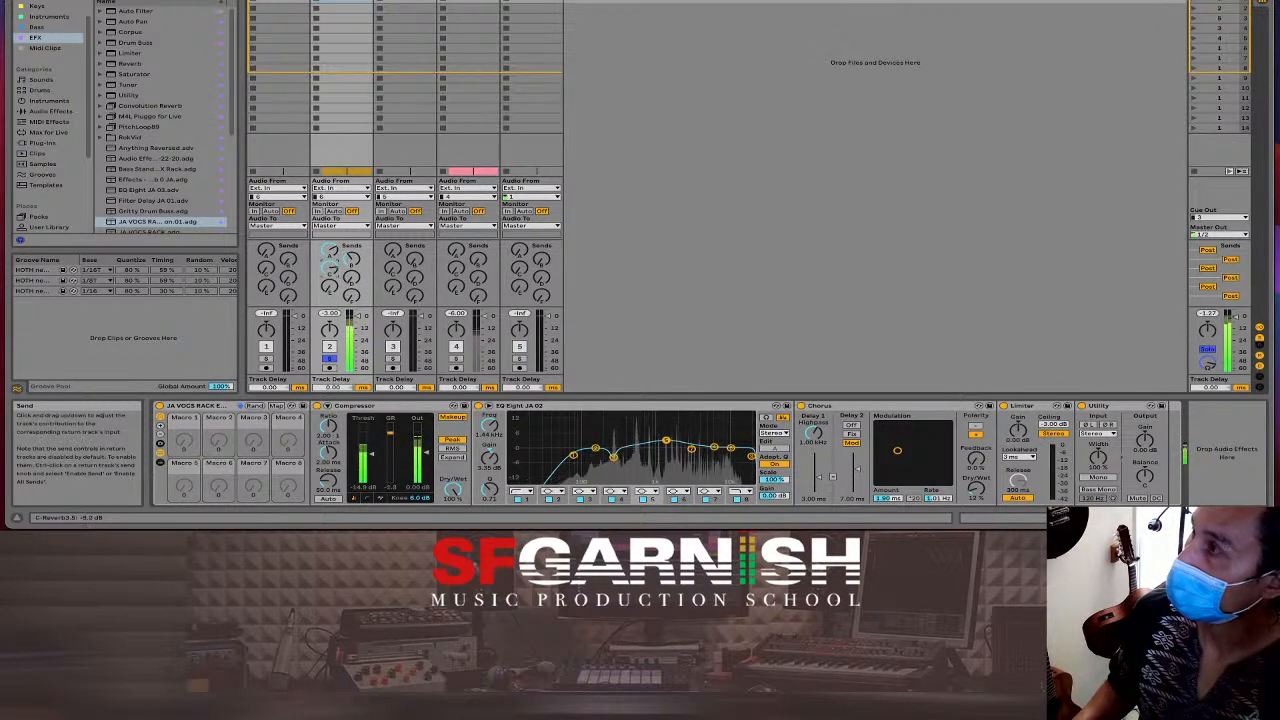
{"action": "mouse_move", "coordinate": [330, 266]}
{"action": "left_mouse_down"}
{"action": "mouse_move", "coordinate": [330, 290]}
{"action": "mouse_move", "coordinate": [352, 264]}
{"action": "mouse_move", "coordinate": [334, 258]}
{"action": "left_mouse_up"}
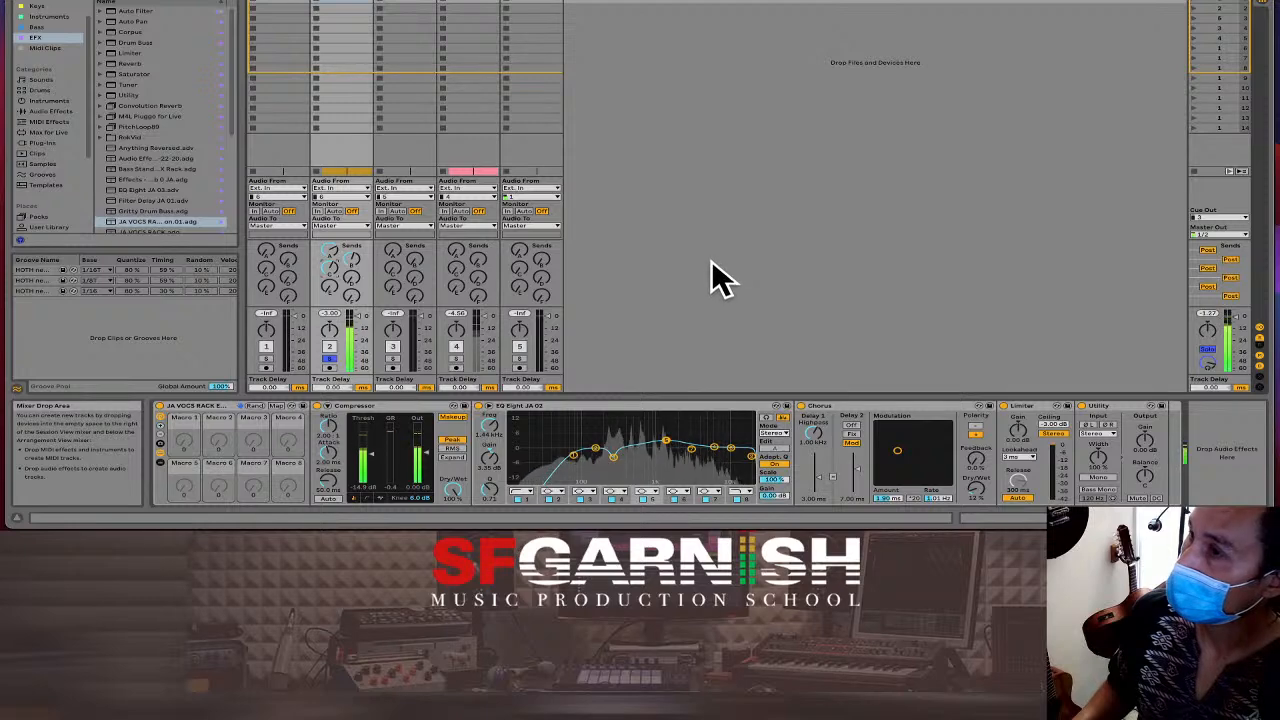
{"action": "key", "text": "Tab"}
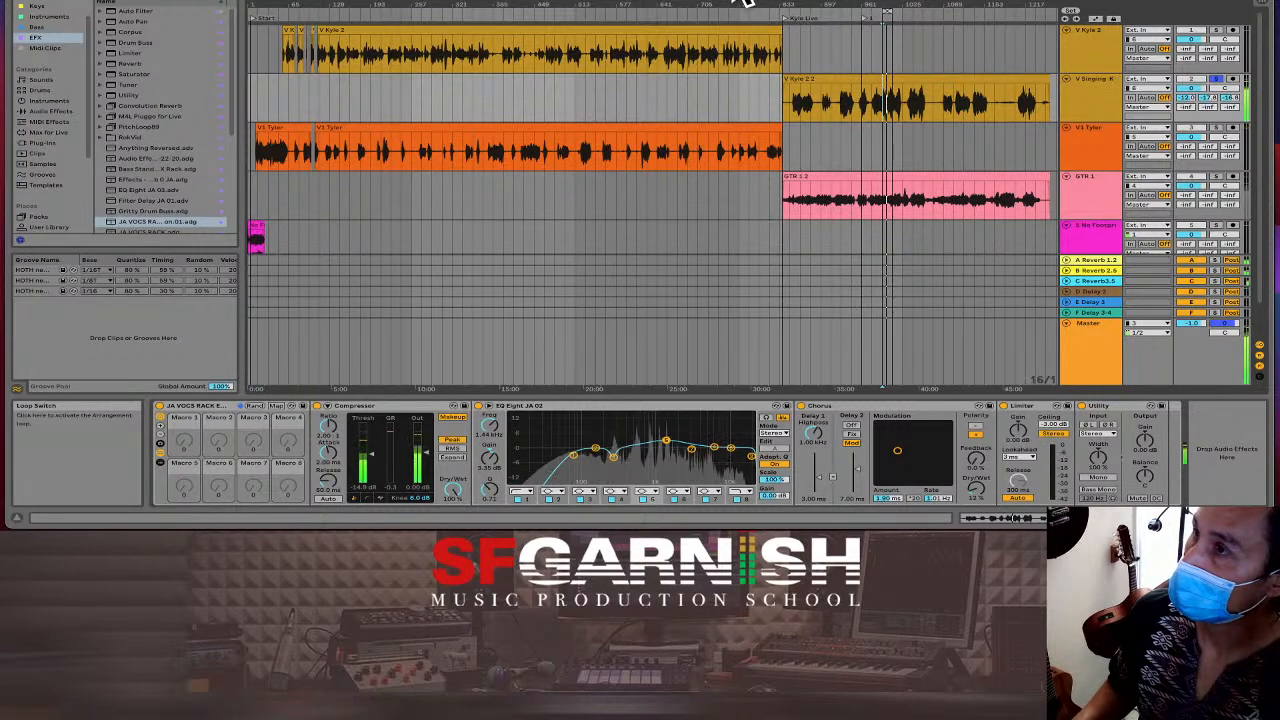
Play from bar 961 zoomed in and show the orange V1 vocal track's device chain.
{"action": "left_click", "coordinate": [860, 106]}
{"action": "key", "text": "plus"}
{"action": "key", "text": "plus"}
{"action": "key", "text": "plus"}
{"action": "key", "text": "plus"}
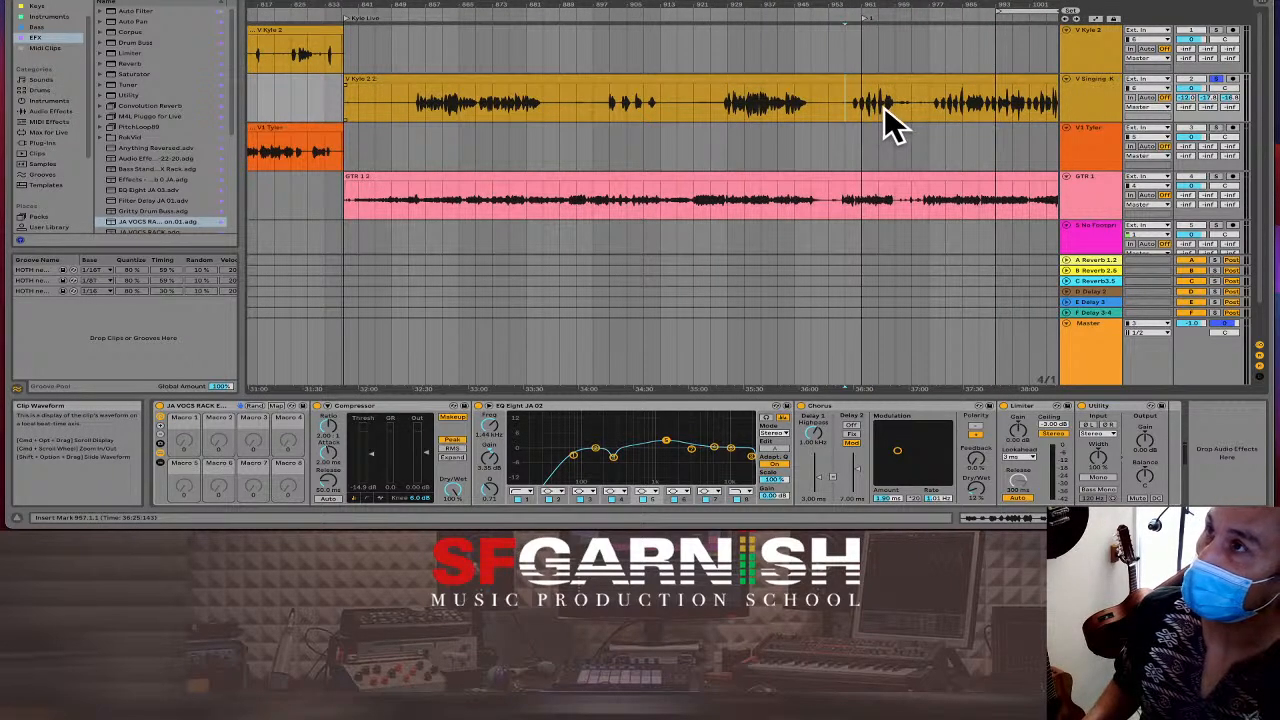
{"action": "key", "text": "space"}
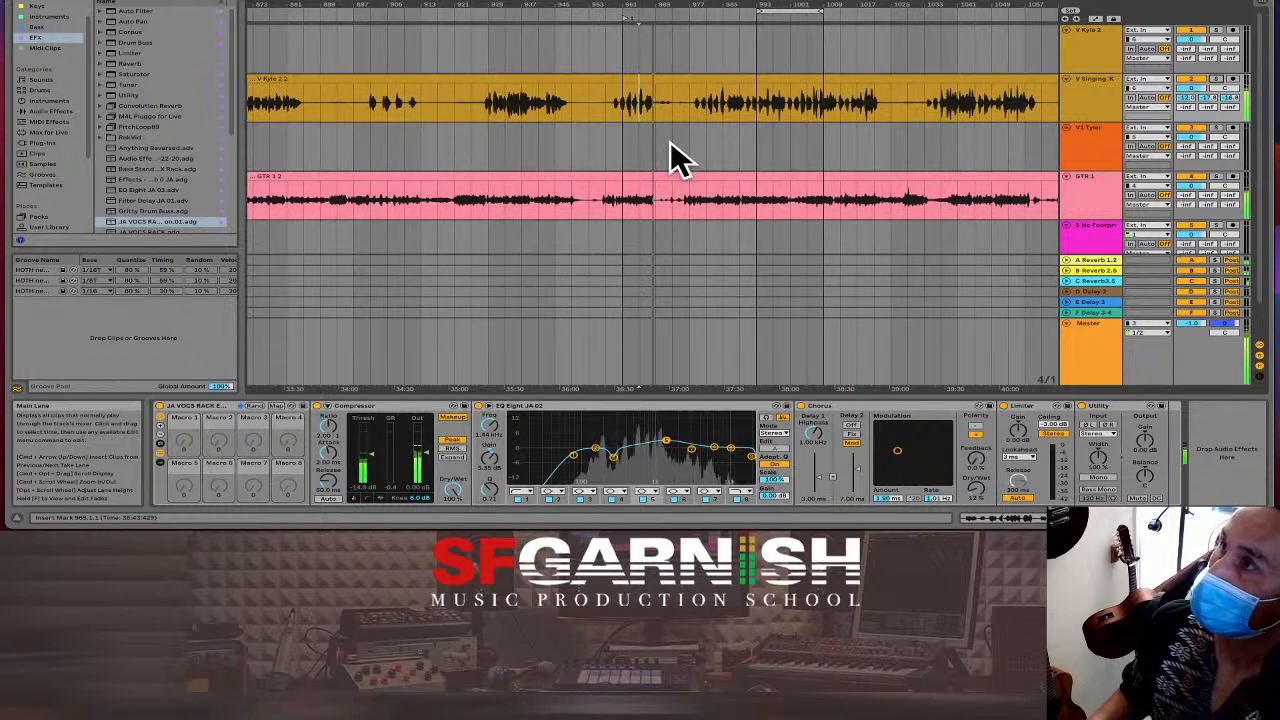
{"action": "left_click", "coordinate": [680, 138]}
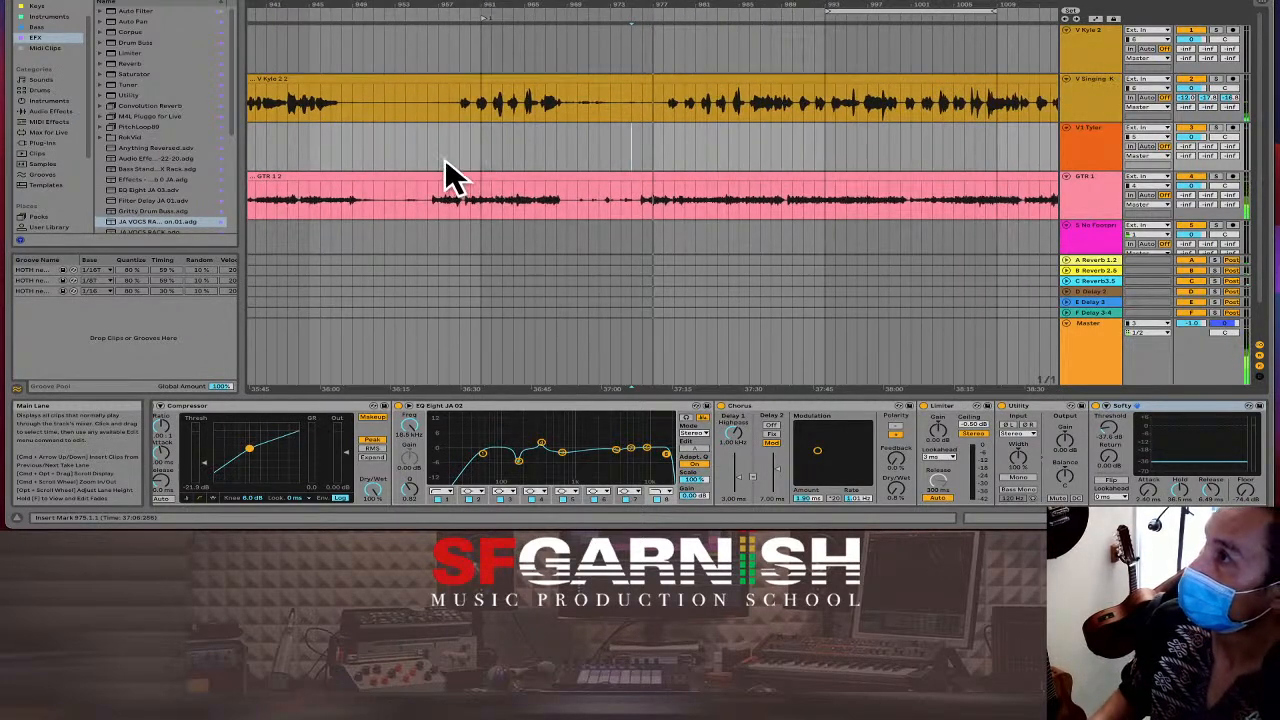
Set the grid to 1/2, then mark a time range and delete it from the arrangement.
{"action": "left_click_drag", "start_coordinate": [429, 152], "coordinate": [643, 160]}
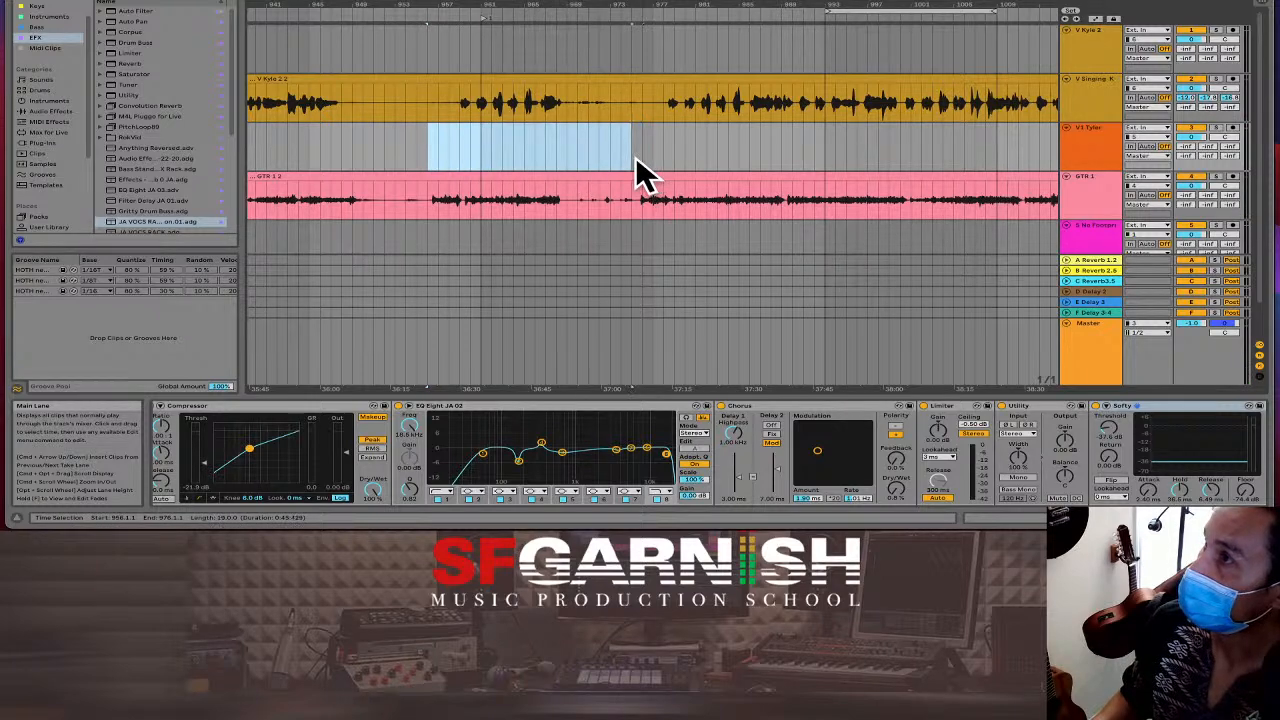
{"action": "key", "text": "plus"}
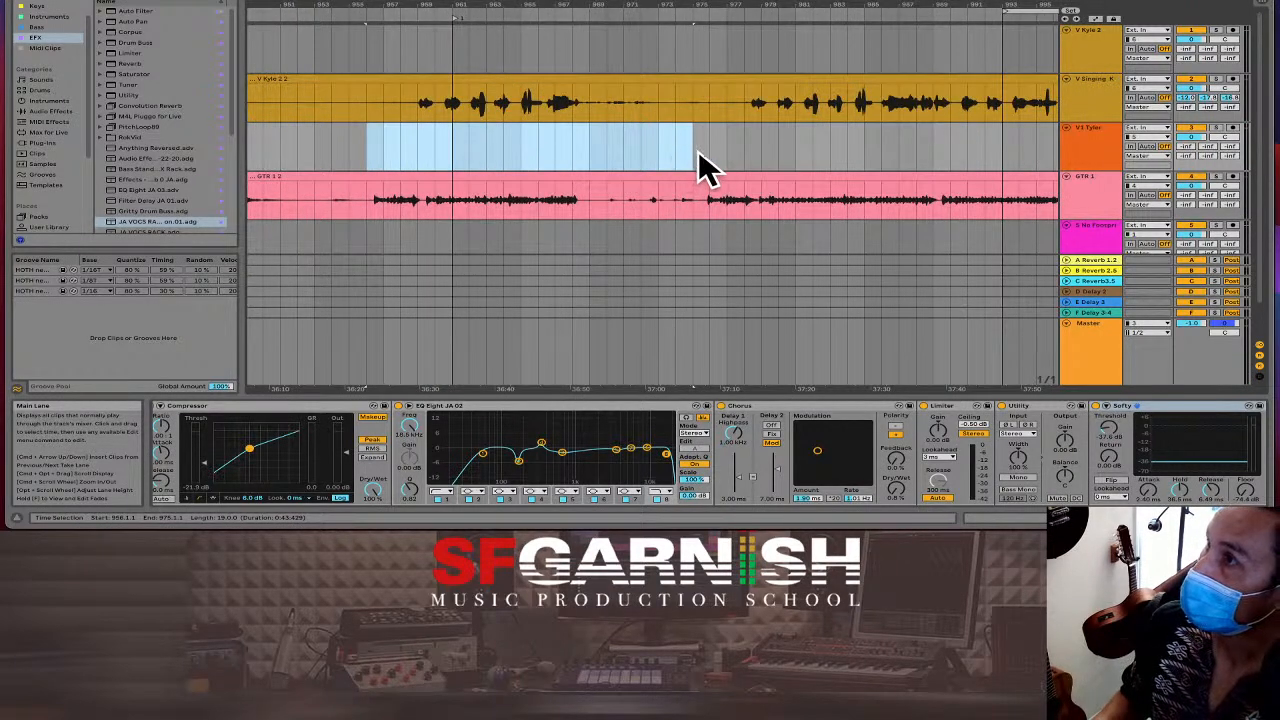
{"action": "key", "text": "super+2"}
{"action": "key", "text": "super+1"}
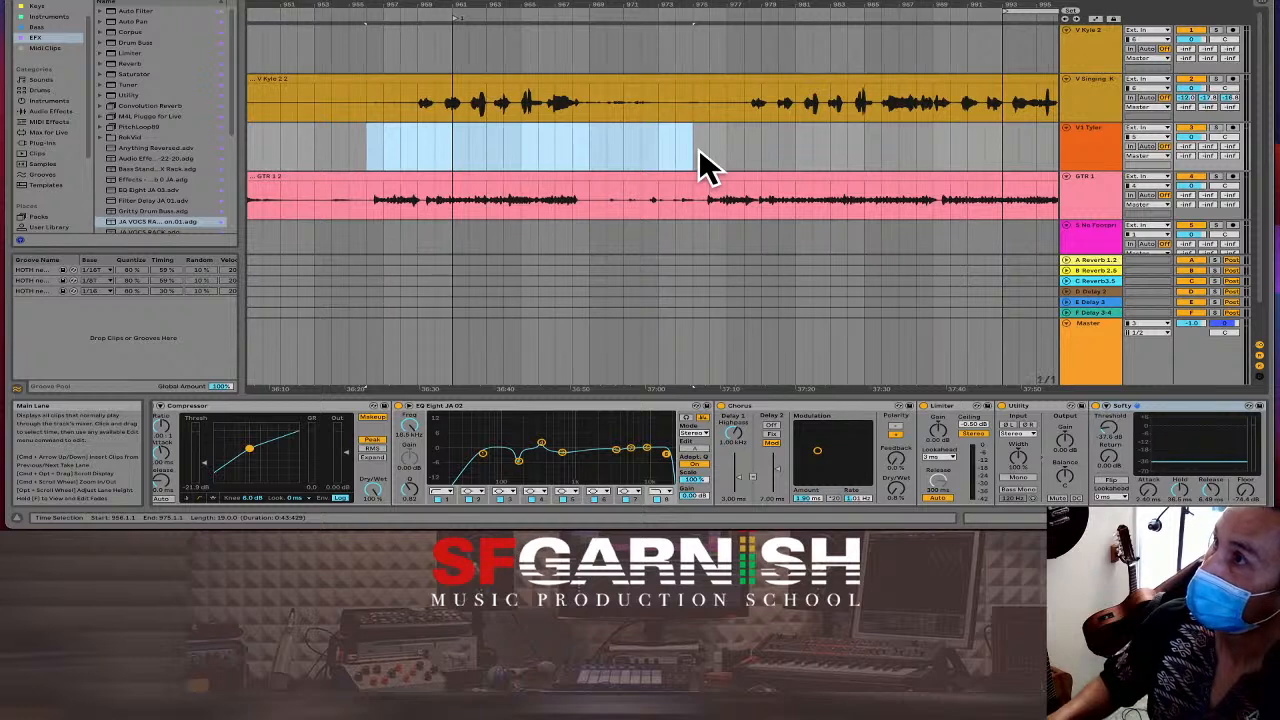
{"action": "key", "text": "super+1"}
{"action": "left_click_drag", "start_coordinate": [700, 152], "coordinate": [390, 148]}
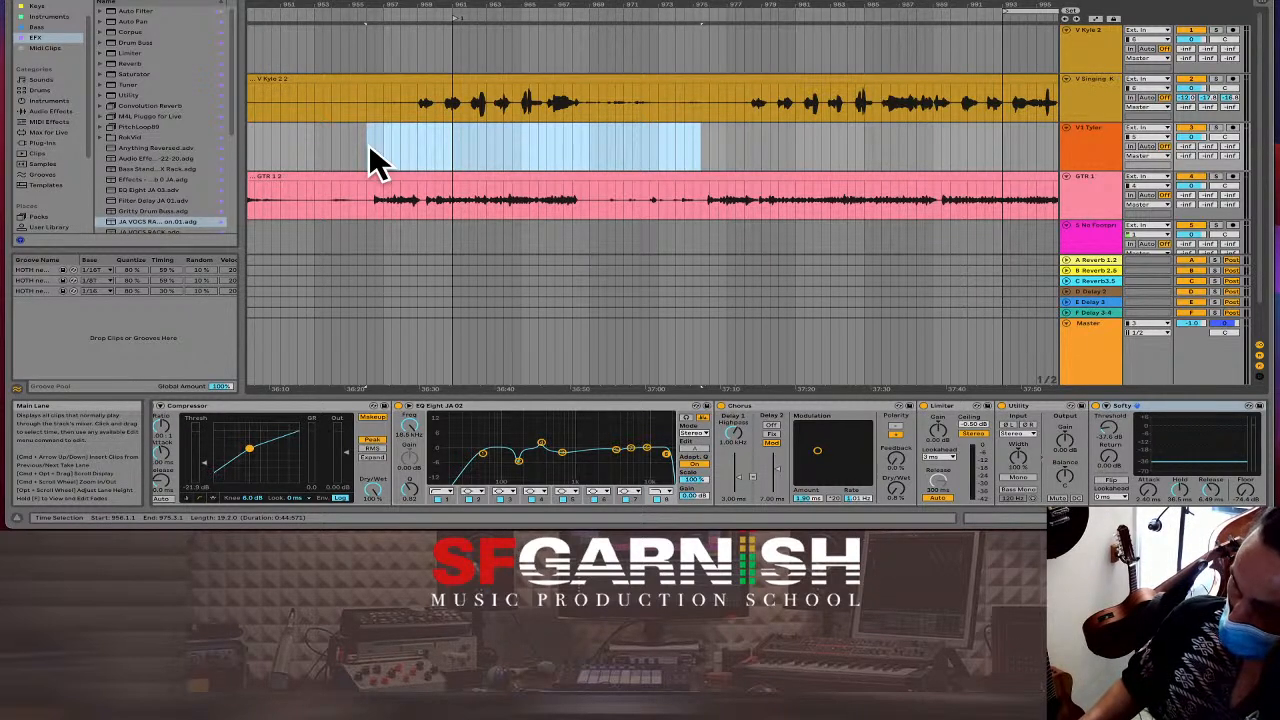
{"action": "key", "text": "super+shift+BackSpace"}
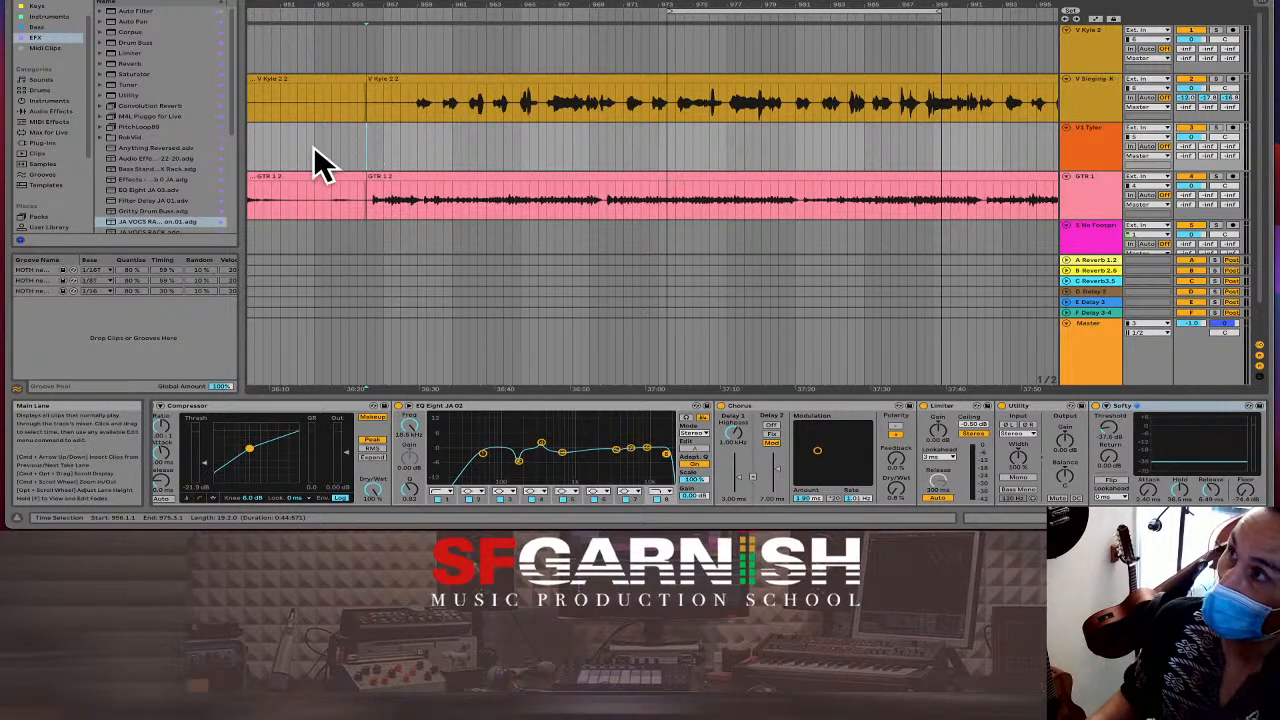
Check the edit by placing the playback point at bar 954 and around 36:04.
{"action": "left_click", "coordinate": [335, 150]}
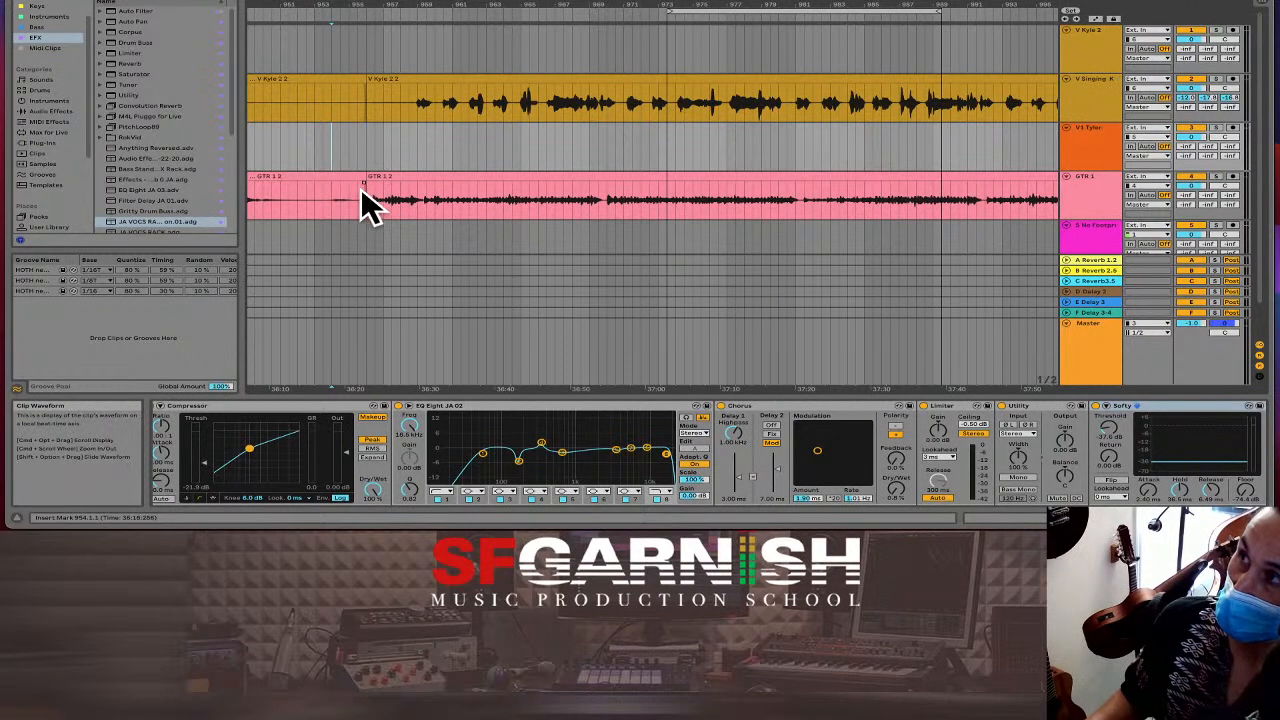
{"action": "scroll", "coordinate": [346, 166], "scroll_direction": "left", "scroll_amount": 5}
{"action": "scroll", "coordinate": [491, 163], "scroll_direction": "right", "scroll_amount": 1}
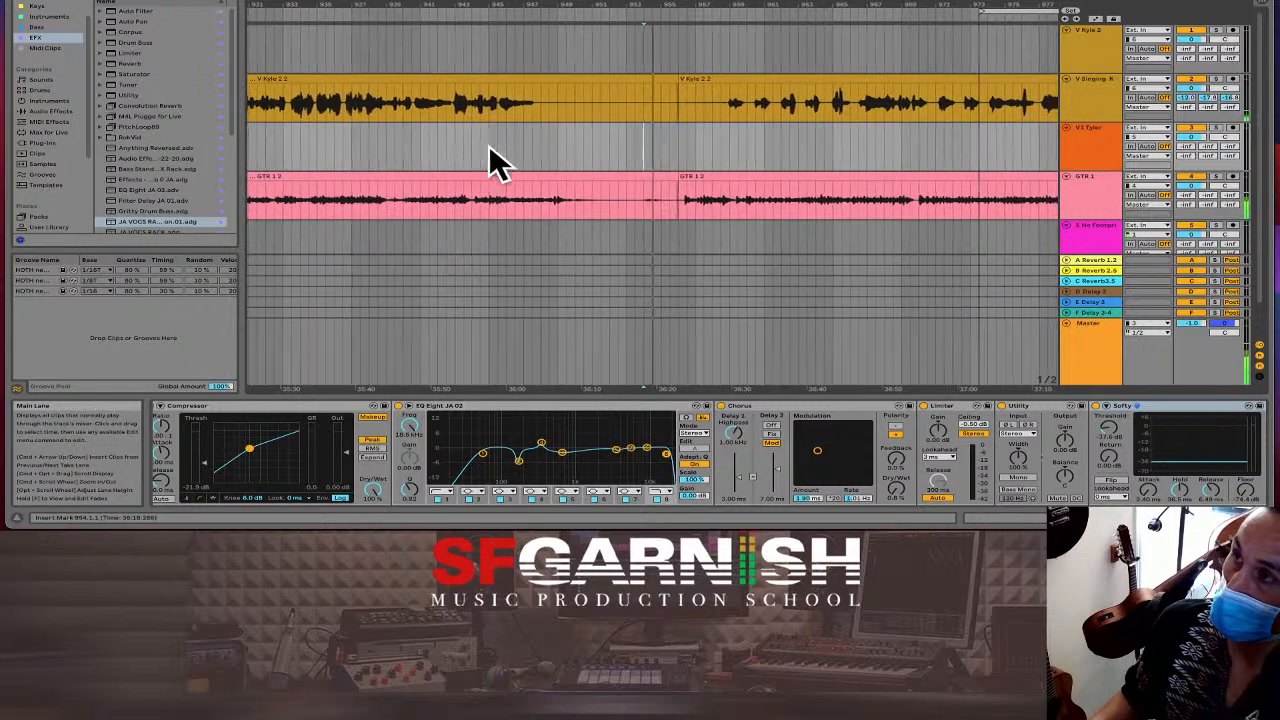
{"action": "scroll", "coordinate": [538, 160], "scroll_direction": "right", "scroll_amount": 1}
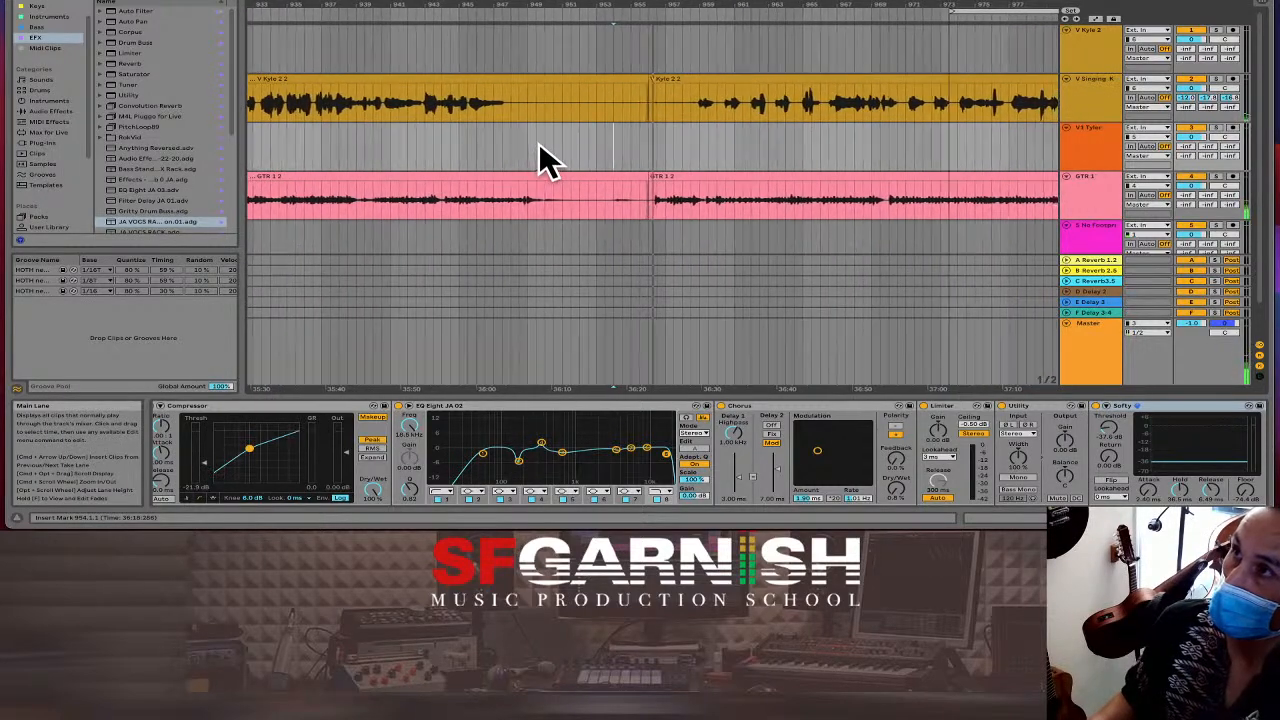
{"action": "scroll", "coordinate": [503, 143], "scroll_direction": "right", "scroll_amount": 1}
{"action": "left_click", "coordinate": [500, 142]}
{"action": "scroll", "coordinate": [520, 140], "scroll_direction": "left", "scroll_amount": 8}
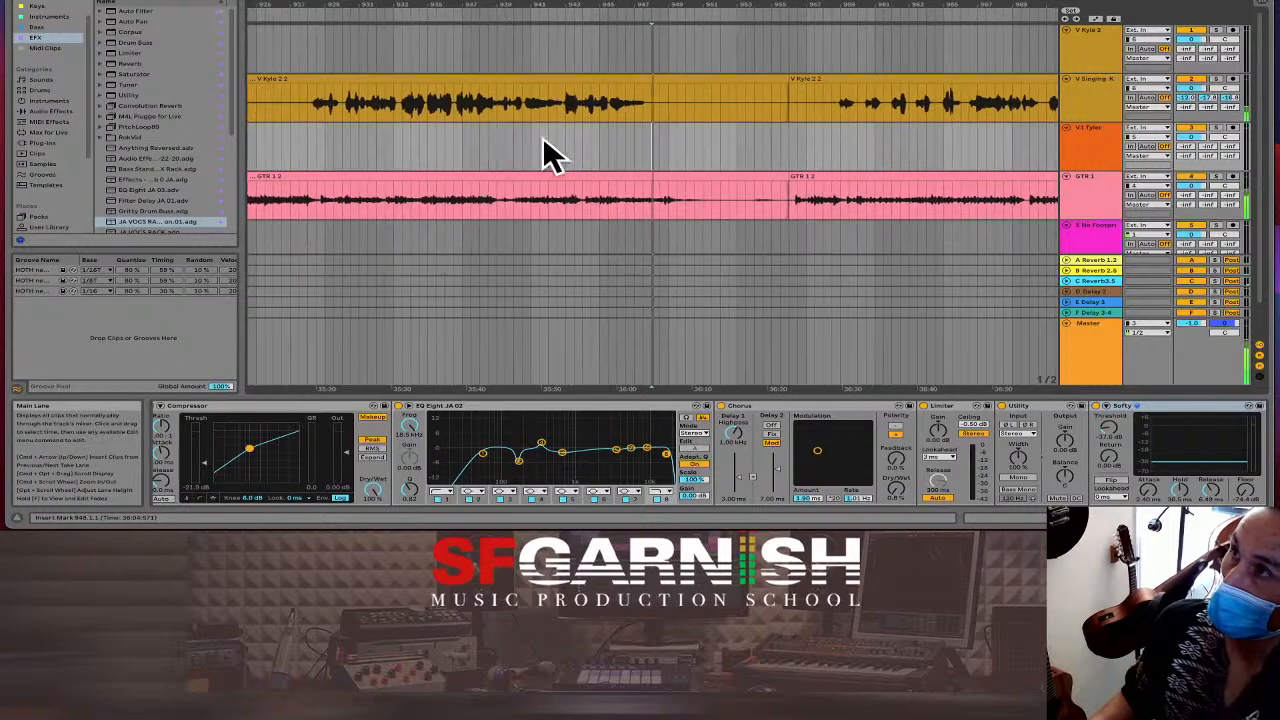
{"action": "scroll", "coordinate": [705, 158], "scroll_direction": "right", "scroll_amount": 1}
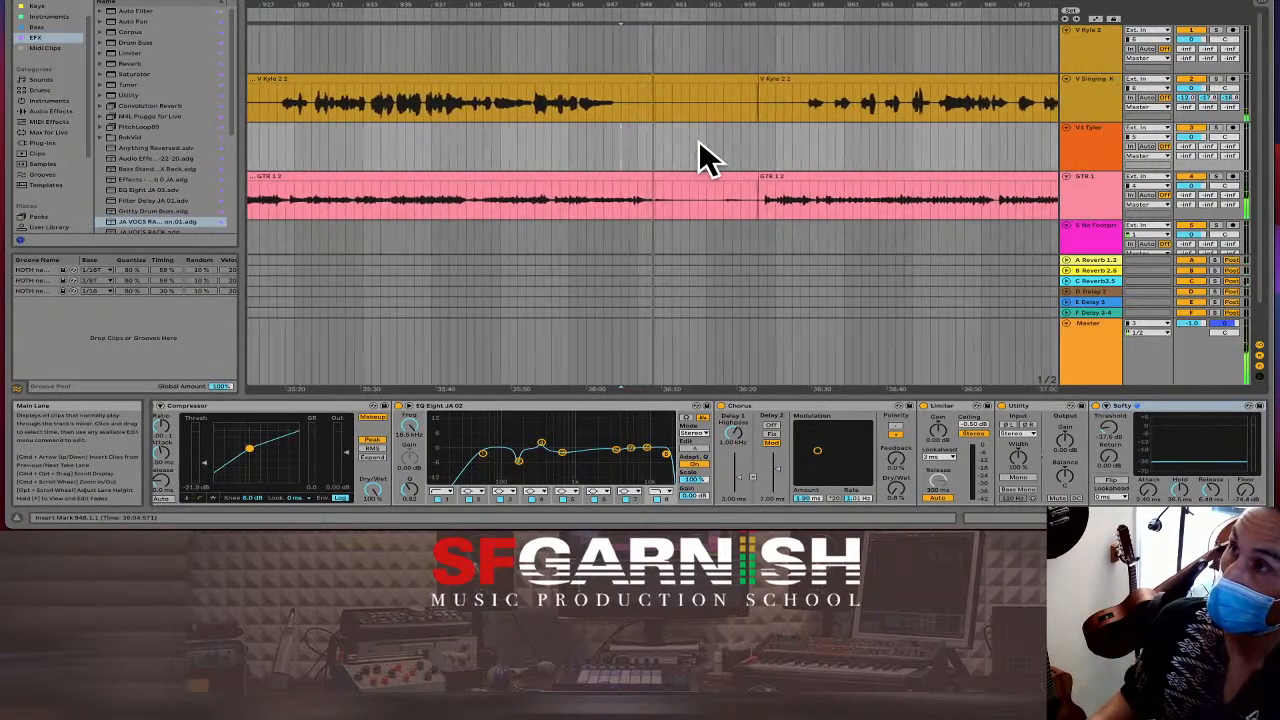
{"action": "scroll", "coordinate": [690, 152], "scroll_direction": "right", "scroll_amount": 1}
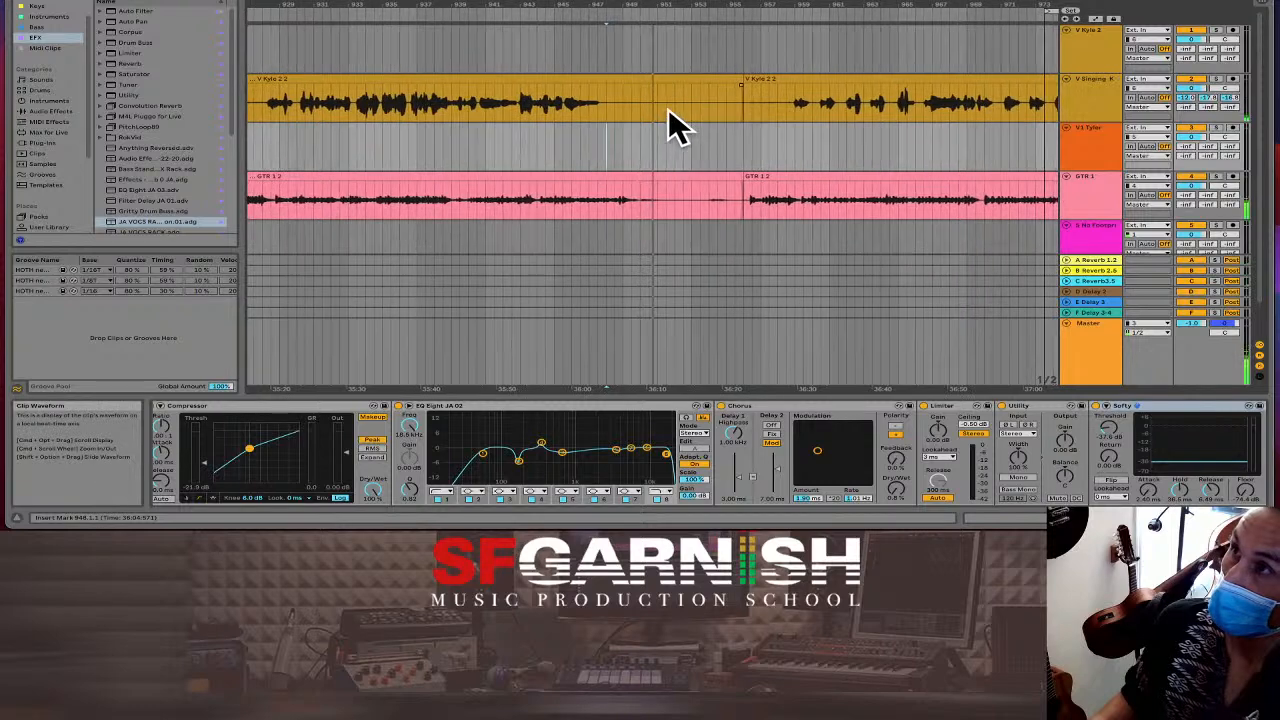
{"action": "scroll", "coordinate": [674, 120], "scroll_direction": "right", "scroll_amount": 1}
Delete the bar 953.3–956.1 stretch from the vocal and guitar clips, then zoom out.
{"action": "left_click", "coordinate": [673, 105]}
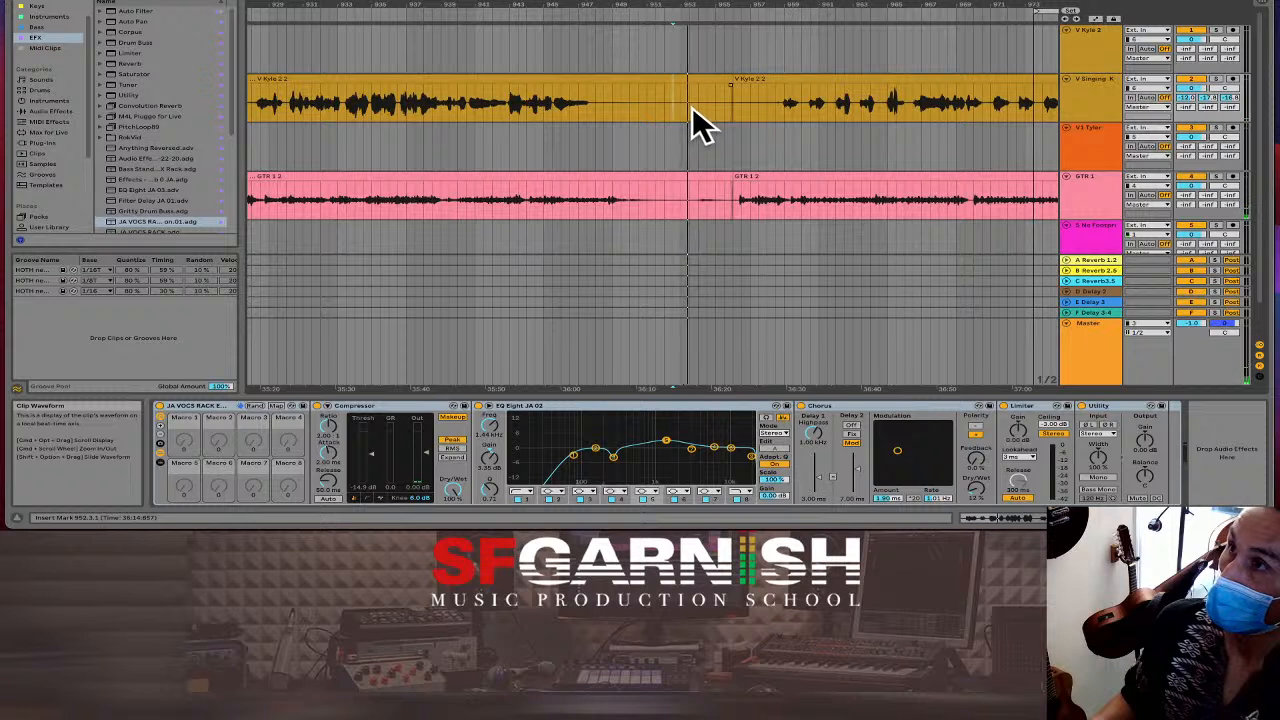
{"action": "left_click_drag", "start_coordinate": [691, 108], "coordinate": [729, 192]}
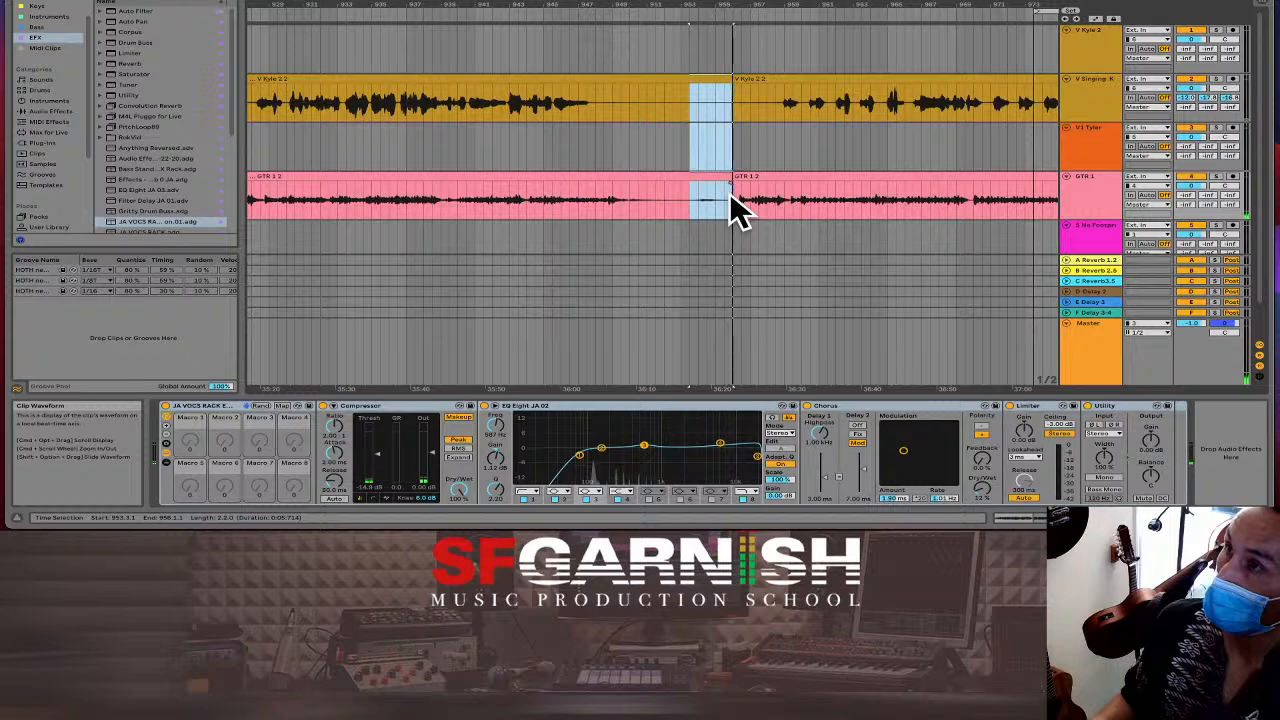
{"action": "key", "text": "super+shift+BackSpace"}
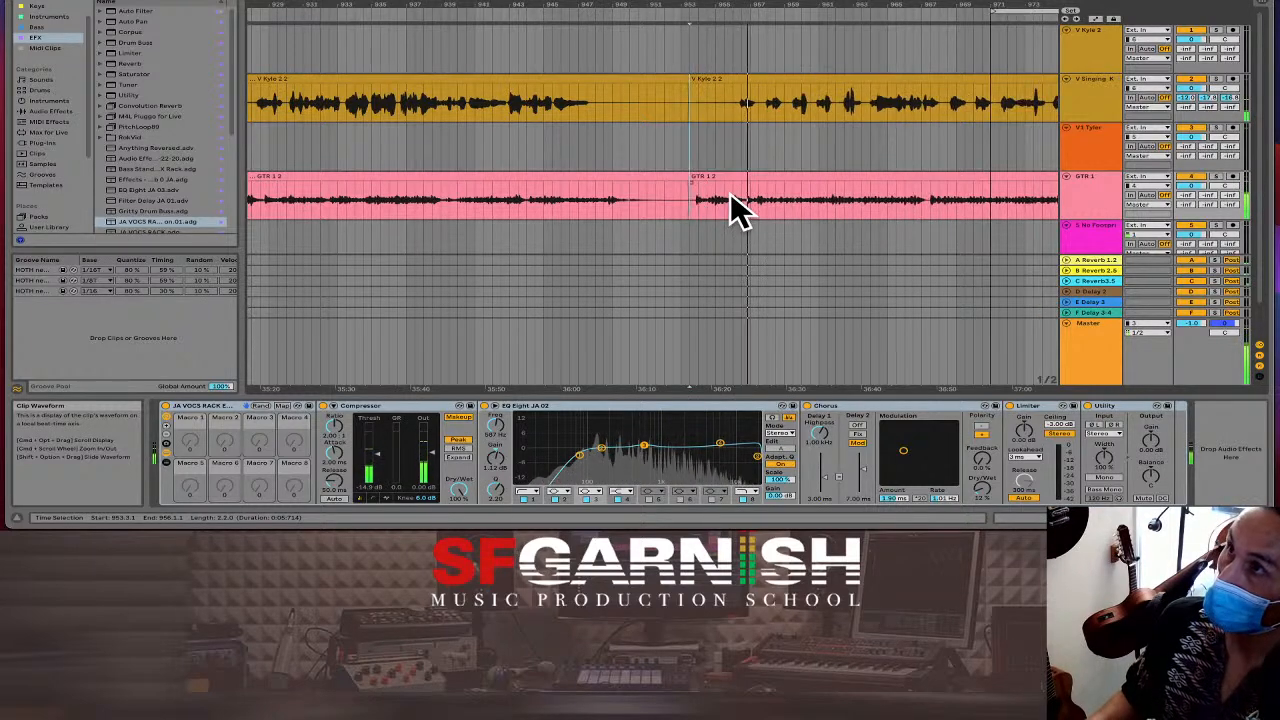
{"action": "left_click", "coordinate": [682, 158]}
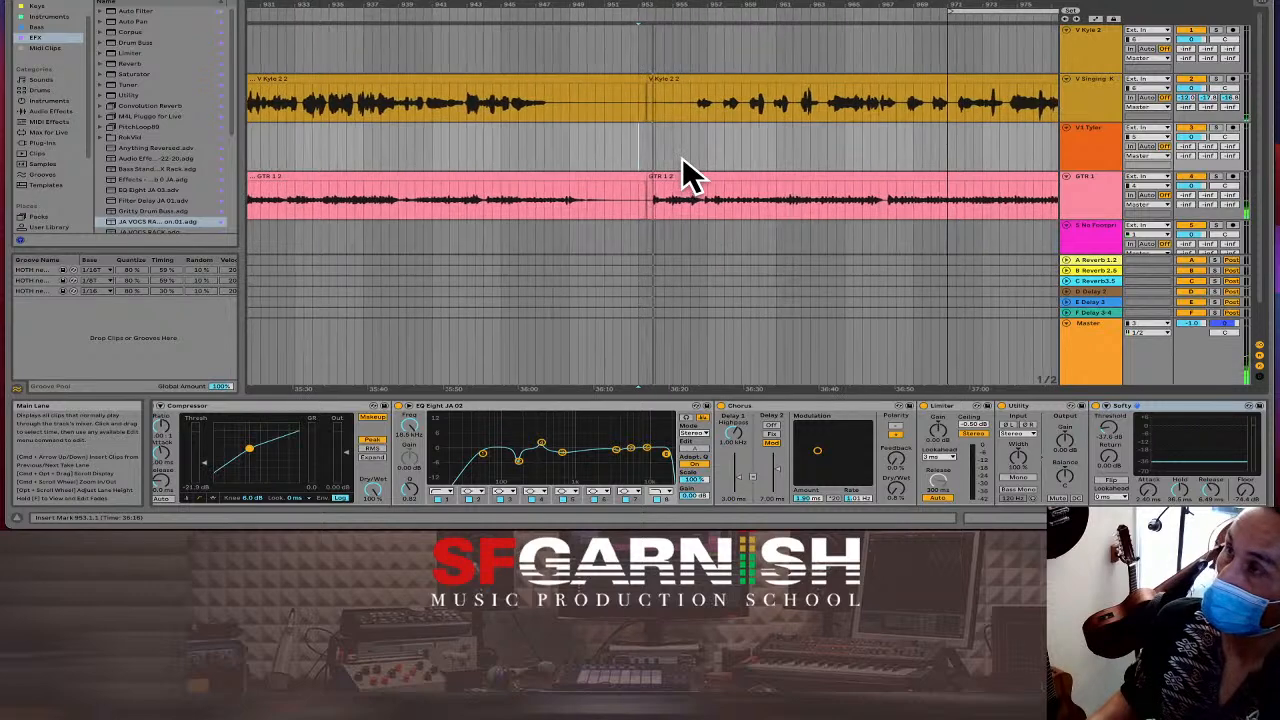
{"action": "key", "text": "minus"}
{"action": "key", "text": "minus"}
{"action": "key", "text": "minus"}
{"action": "key", "text": "minus"}
{"action": "key", "text": "minus"}
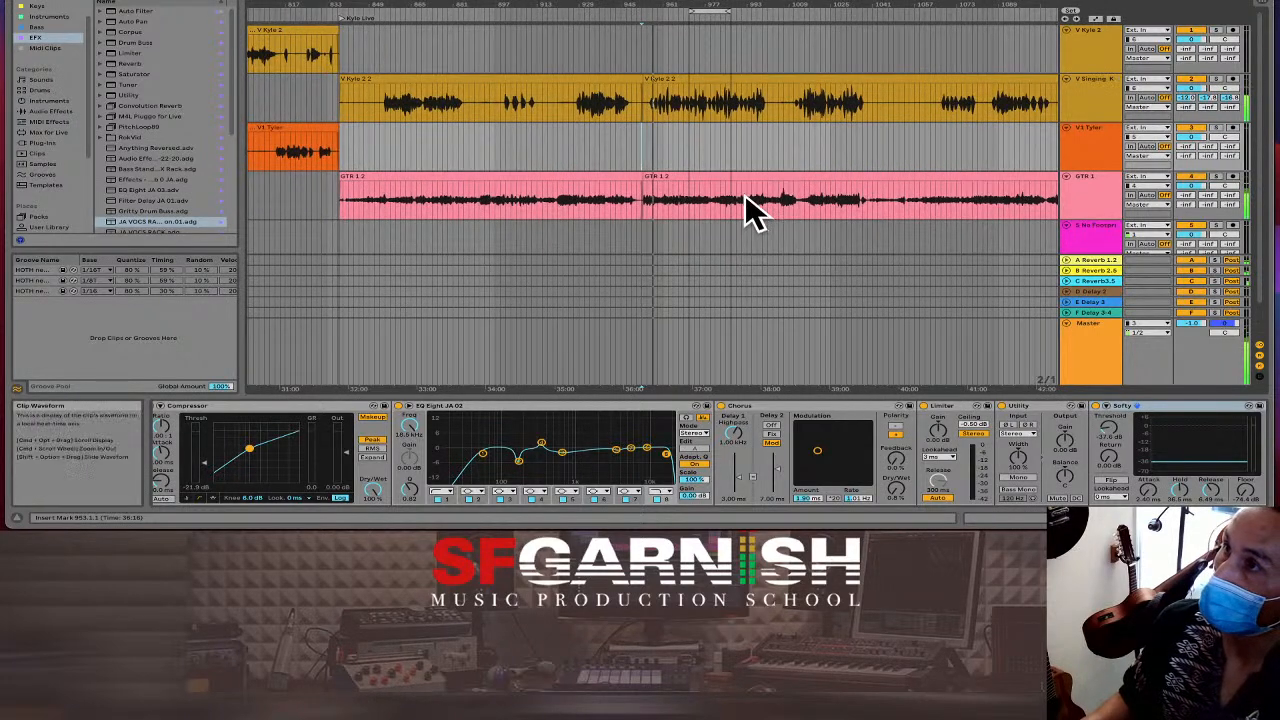
On the guitar EQ, make a wide peak near 129 Hz and boost about 8 dB near 323 Hz.
{"action": "left_click", "coordinate": [744, 193]}
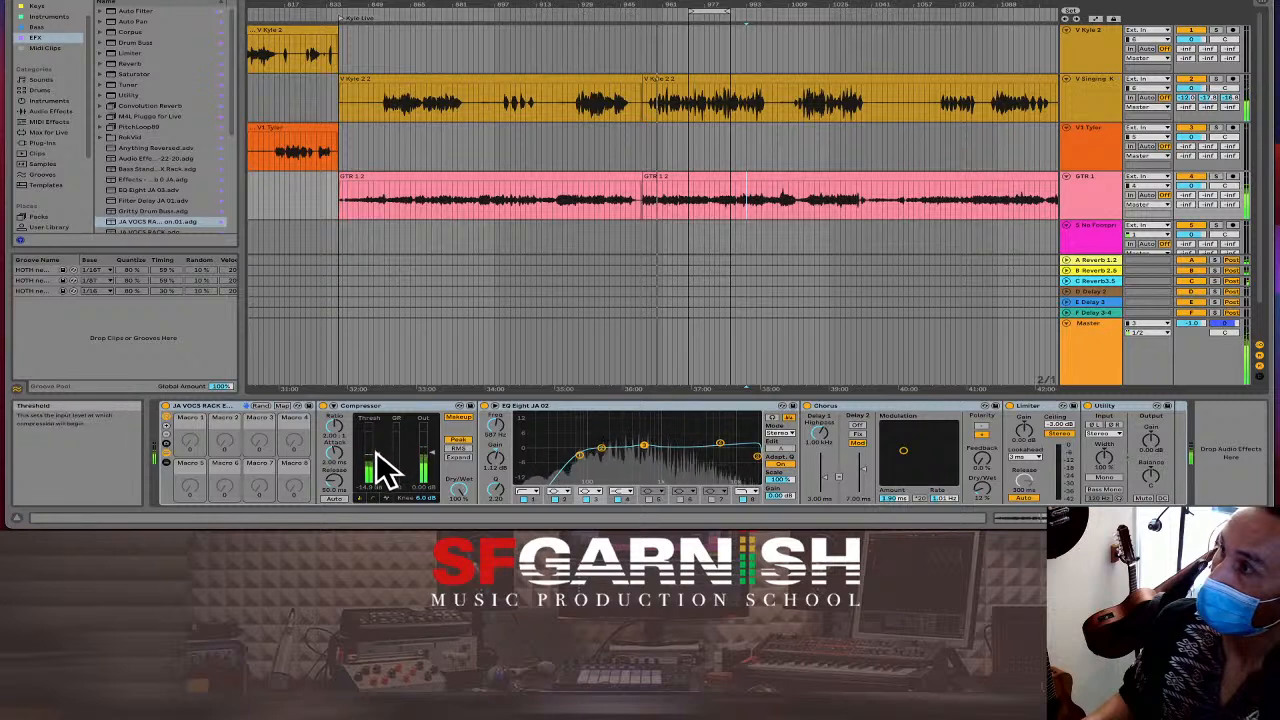
{"action": "left_click", "coordinate": [579, 455]}
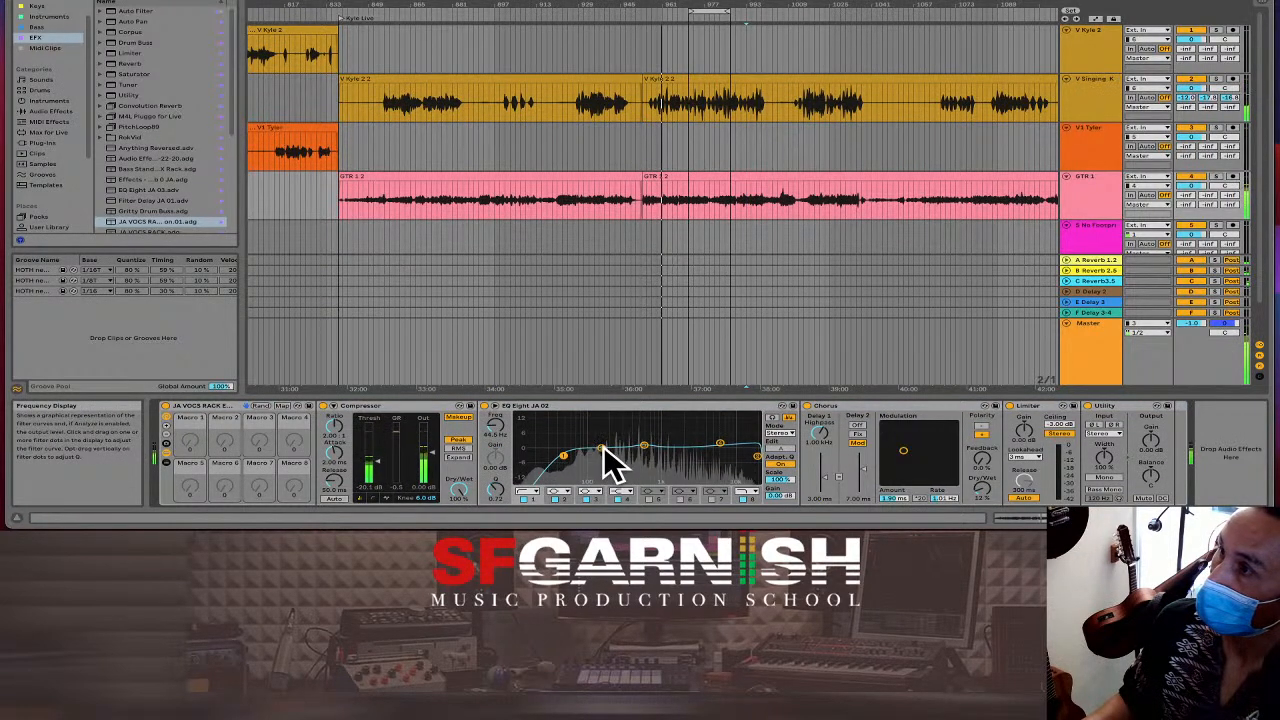
{"action": "left_click_drag", "start_coordinate": [601, 449], "coordinate": [594, 437]}
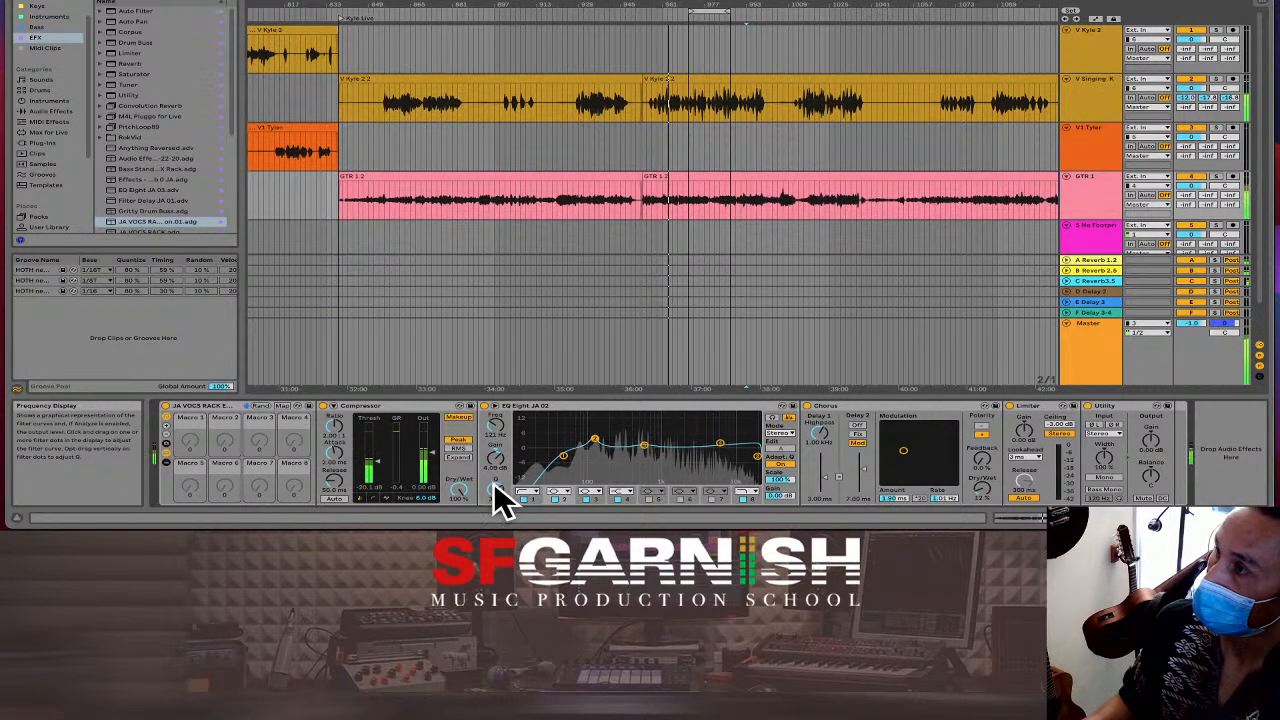
{"action": "left_click_drag", "start_coordinate": [495, 489], "coordinate": [495, 498]}
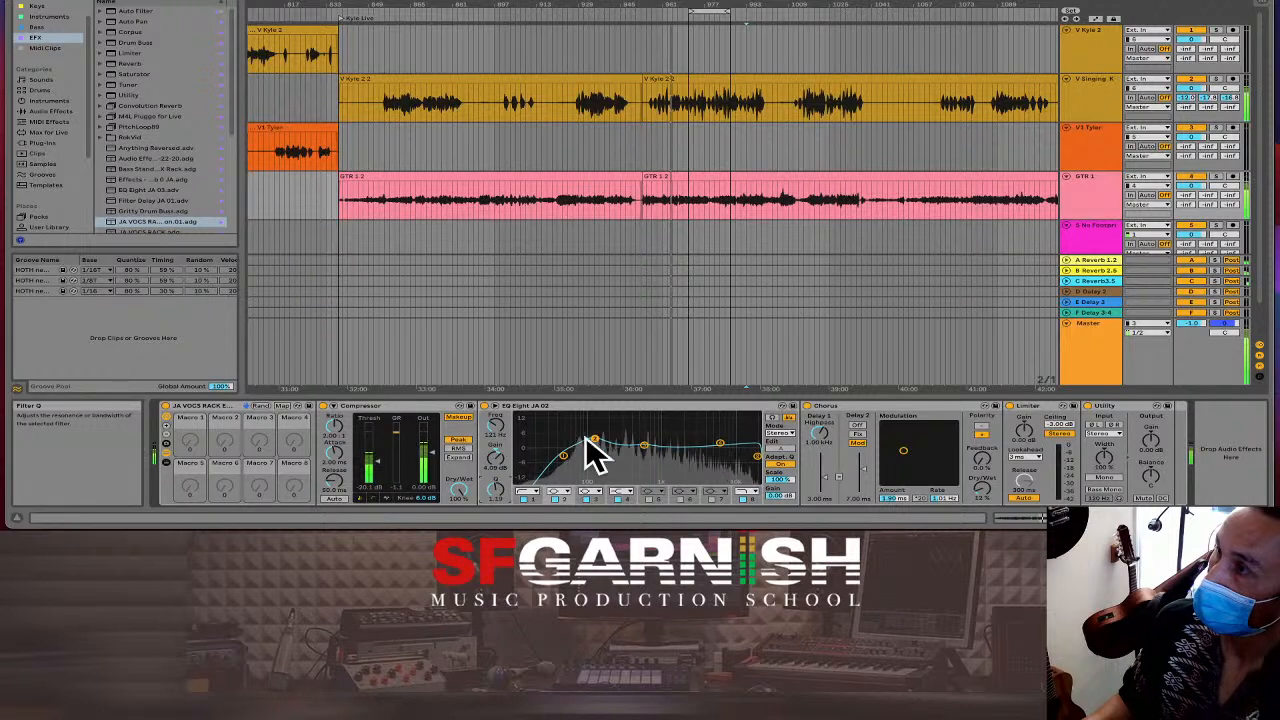
{"action": "mouse_move", "coordinate": [645, 443]}
{"action": "left_mouse_down"}
{"action": "mouse_move", "coordinate": [616, 430]}
{"action": "mouse_move", "coordinate": [630, 440]}
{"action": "mouse_move", "coordinate": [605, 443]}
{"action": "mouse_move", "coordinate": [622, 441]}
{"action": "left_mouse_up"}
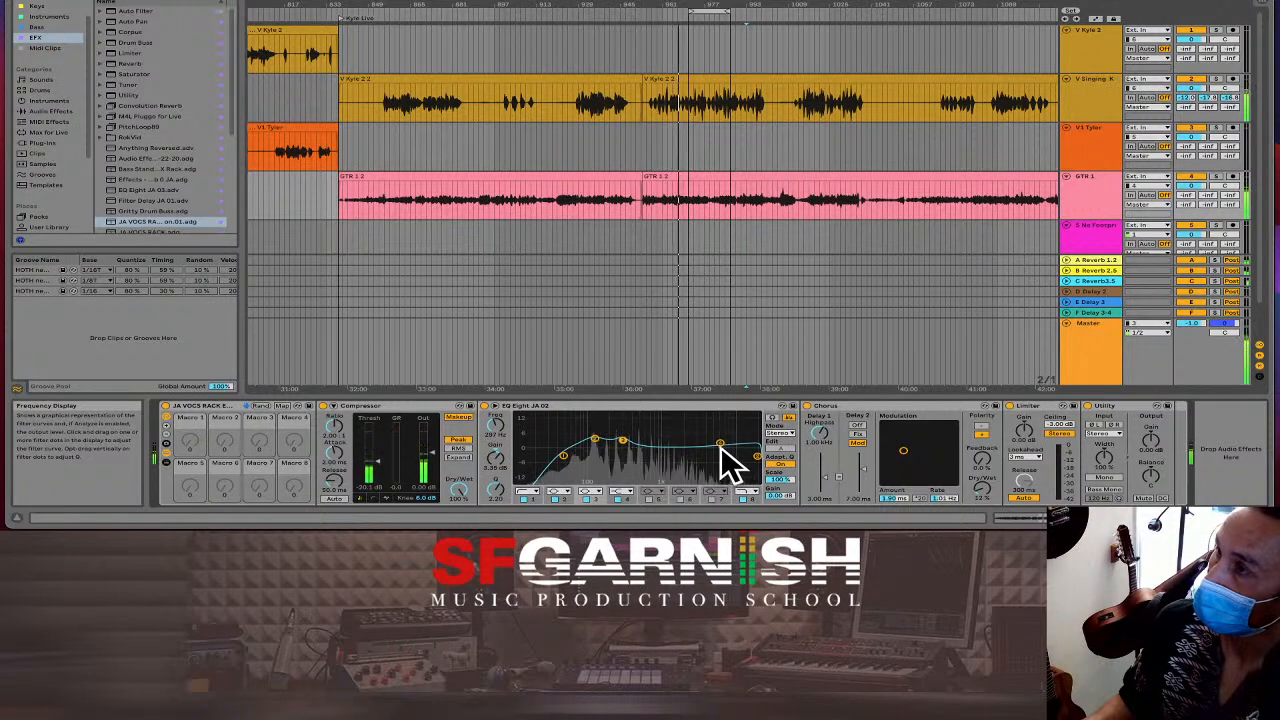
Boost EQ band 4 at about 1 kHz, lift band 5 at 3.6 kHz, and set Chorus Dry/Wet to 37%.
{"action": "left_click", "coordinate": [624, 490]}
{"action": "left_click", "coordinate": [631, 451]}
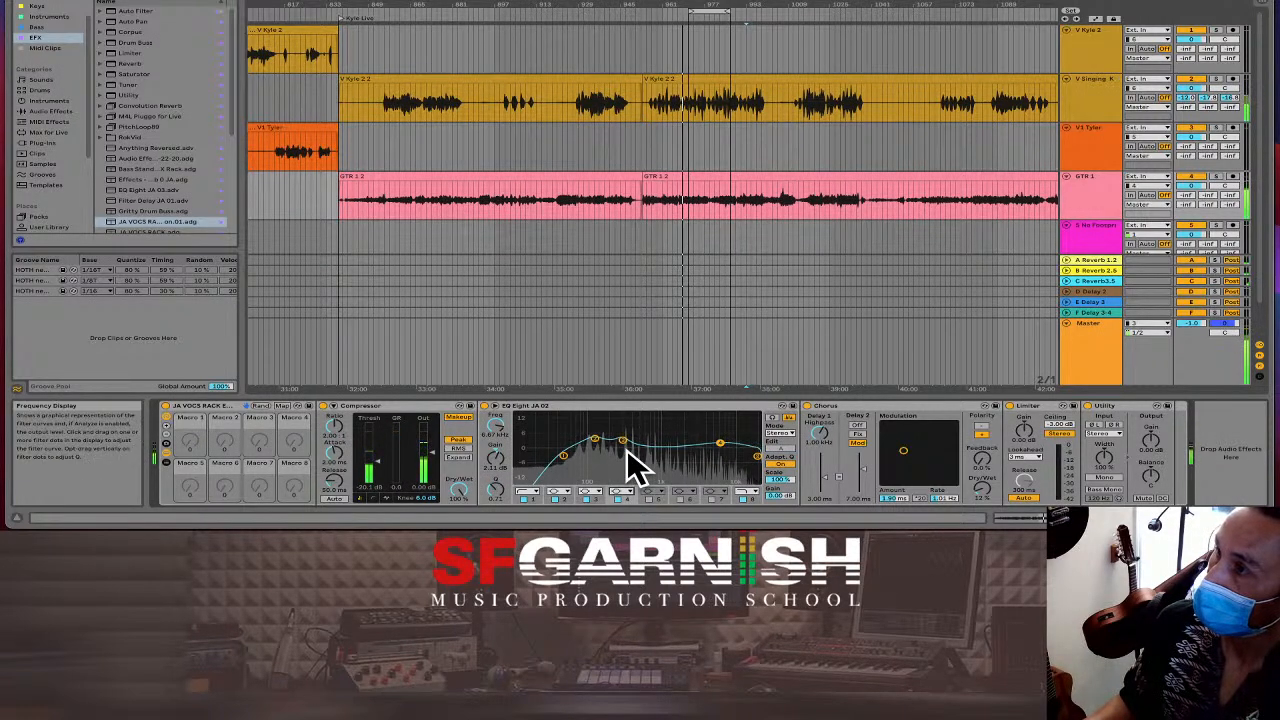
{"action": "left_click_drag", "start_coordinate": [718, 441], "coordinate": [672, 449]}
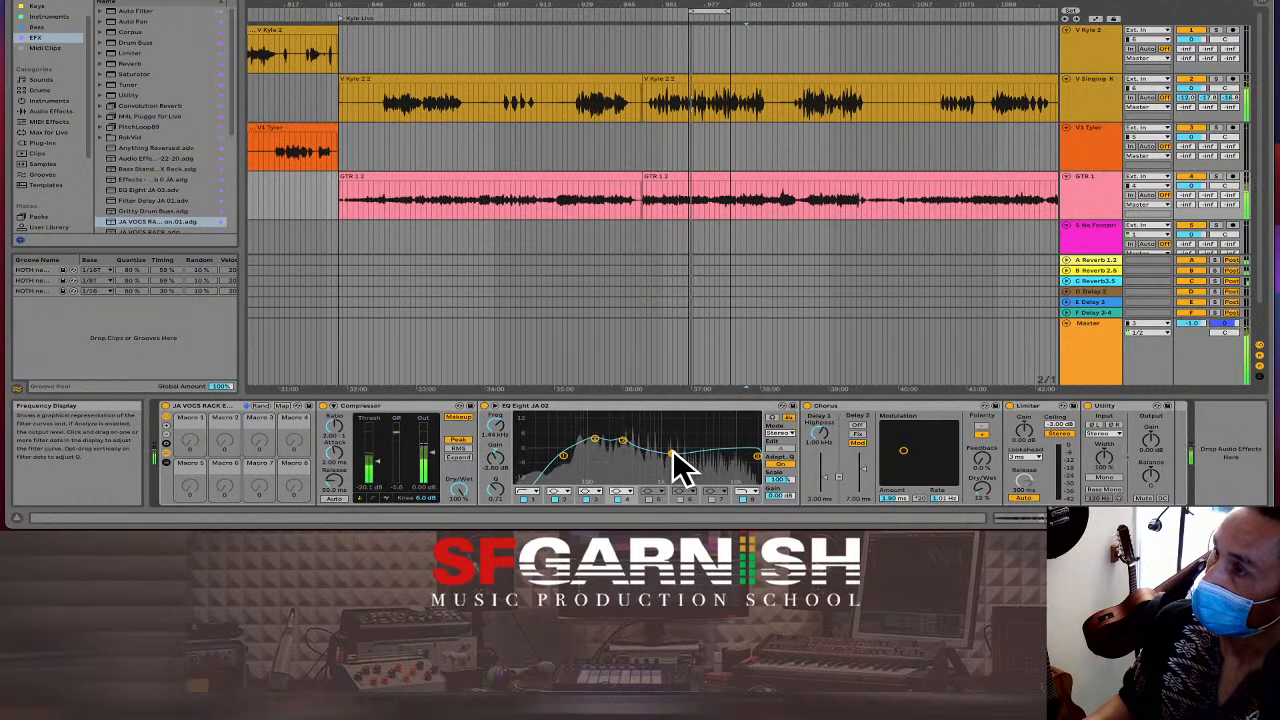
{"action": "left_click", "coordinate": [649, 498]}
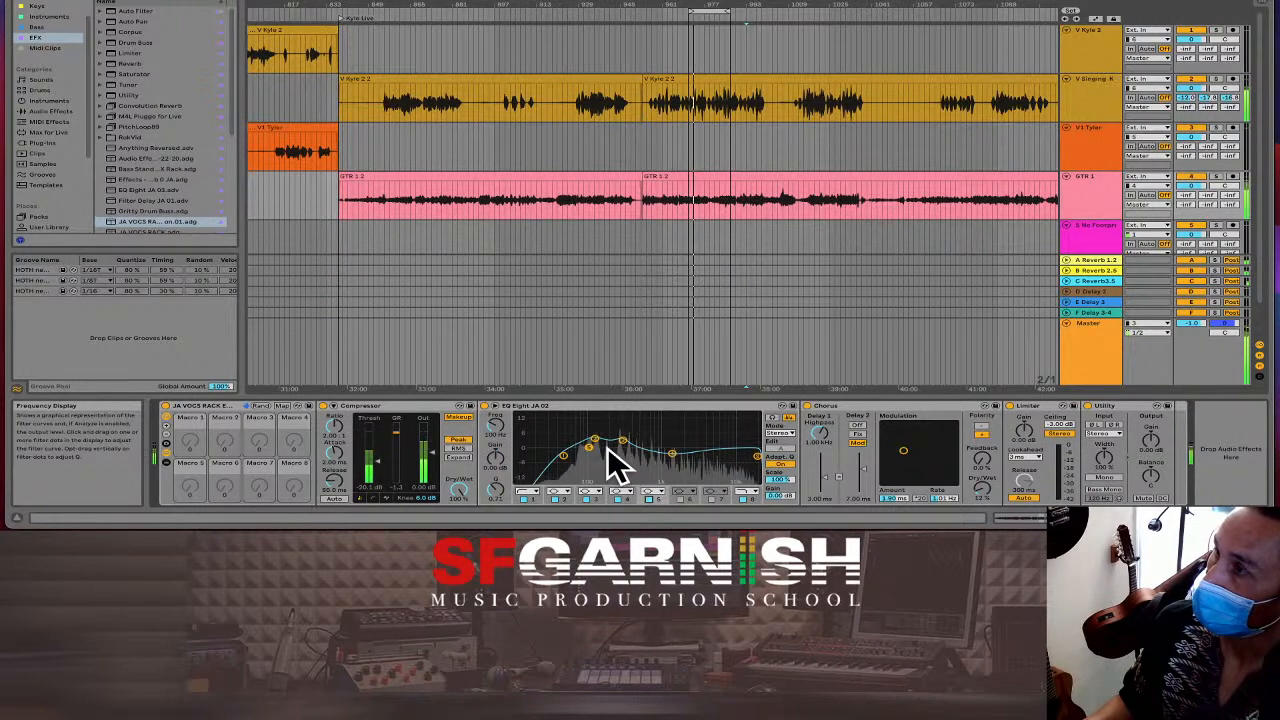
{"action": "left_click_drag", "start_coordinate": [591, 448], "coordinate": [719, 439]}
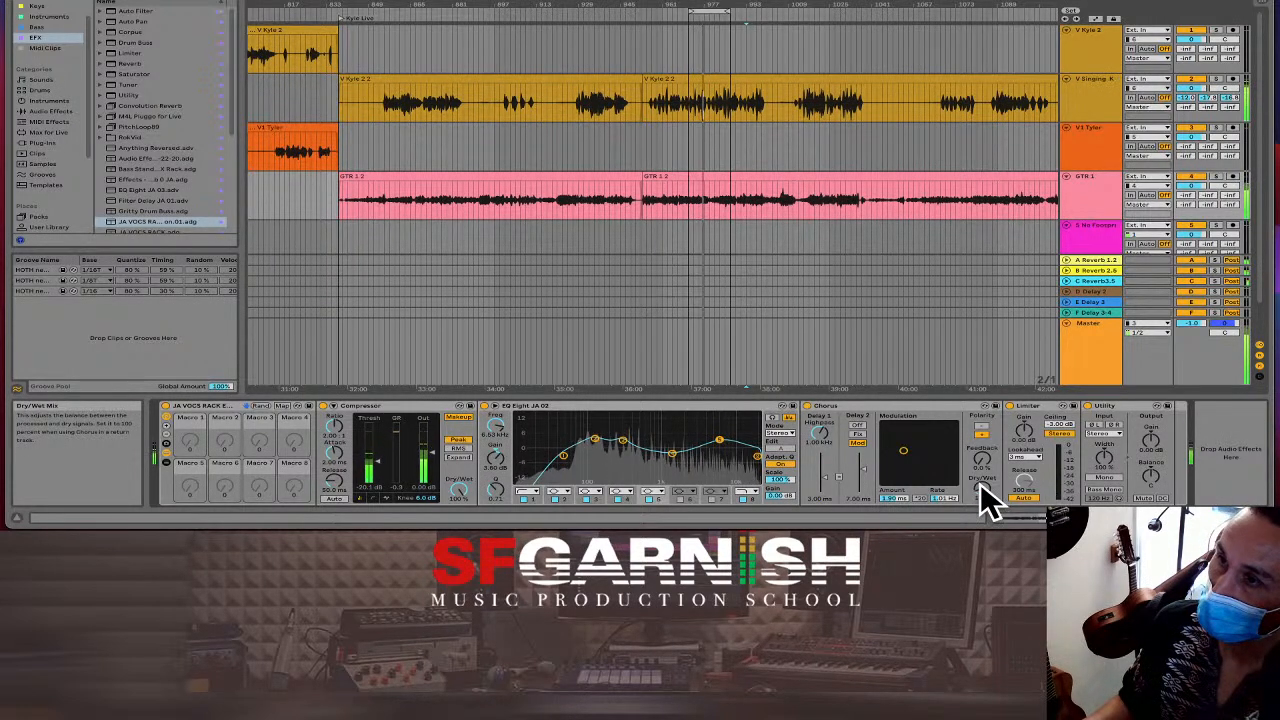
{"action": "left_click_drag", "start_coordinate": [980, 483], "coordinate": [980, 487]}
{"action": "key", "text": "Tab"}
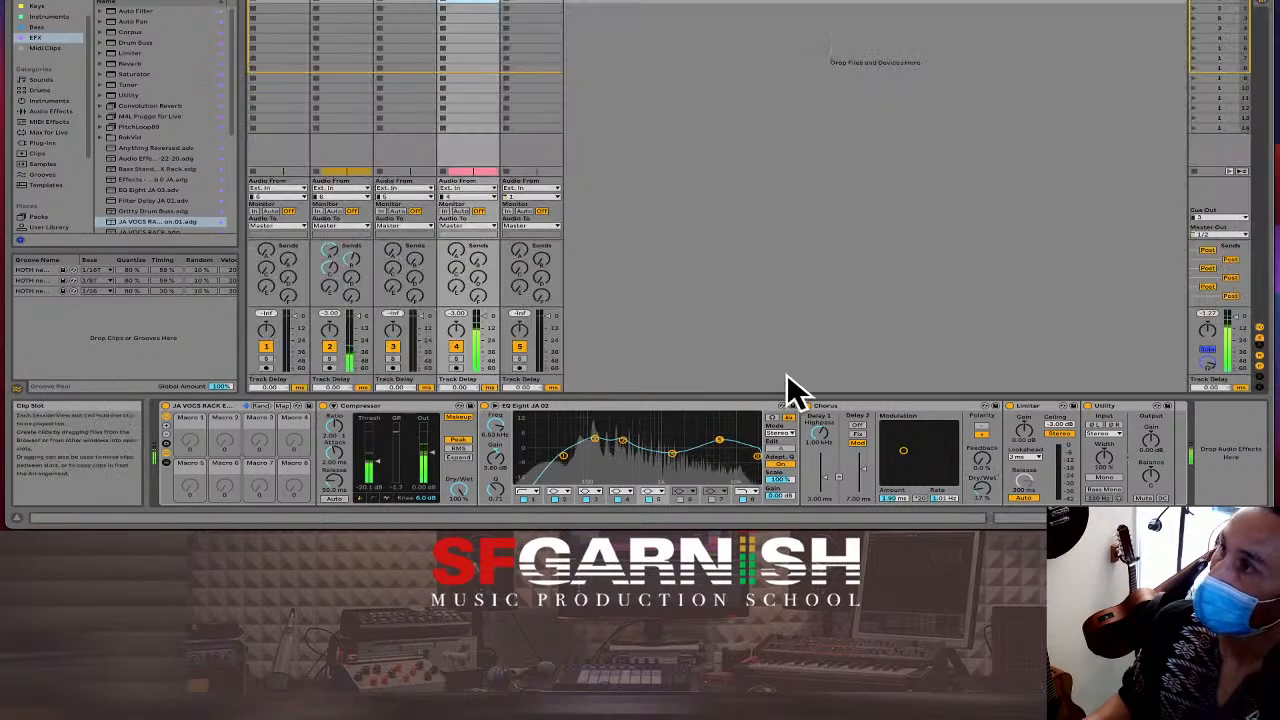
Solo track 4, and set its C-Reverb 3.5 send to −37 dB and its B-Reverb 2.5 send to −15 dB.
{"action": "mouse_move", "coordinate": [457, 262]}
{"action": "left_mouse_down"}
{"action": "mouse_move", "coordinate": [457, 248]}
{"action": "mouse_move", "coordinate": [477, 252]}
{"action": "mouse_move", "coordinate": [472, 262]}
{"action": "left_mouse_up"}
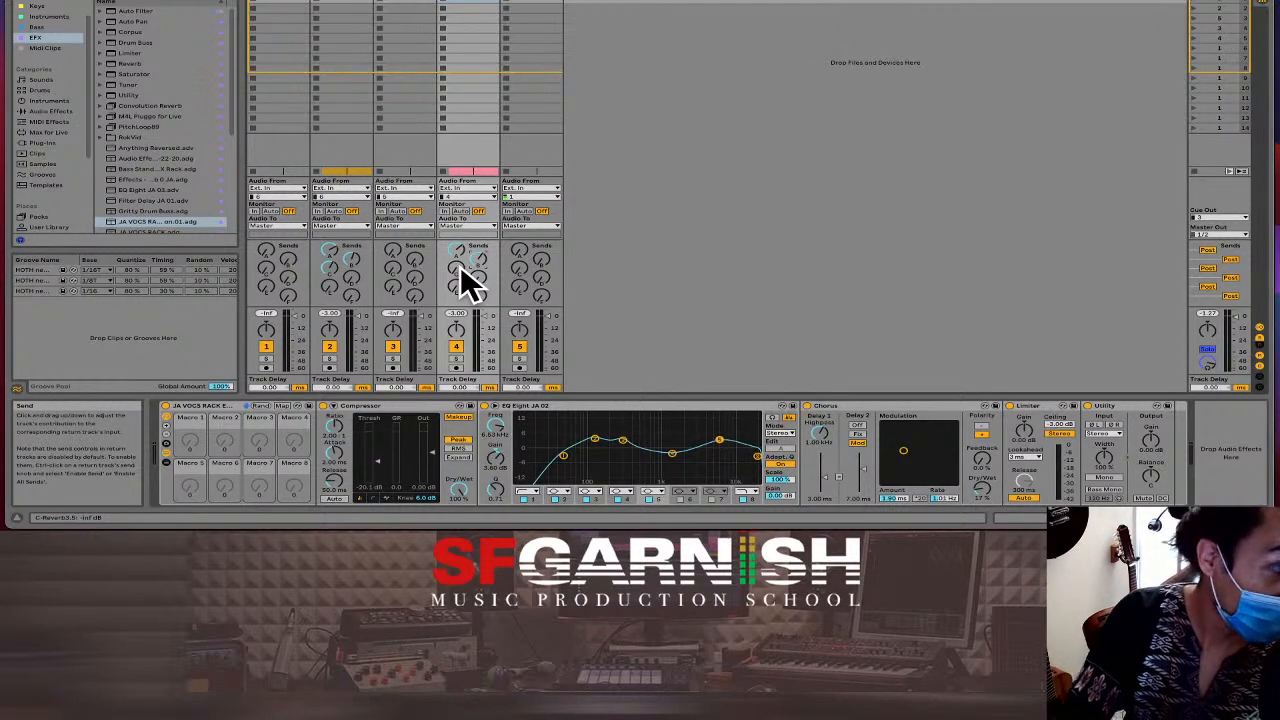
{"action": "left_click_drag", "start_coordinate": [460, 265], "coordinate": [460, 255]}
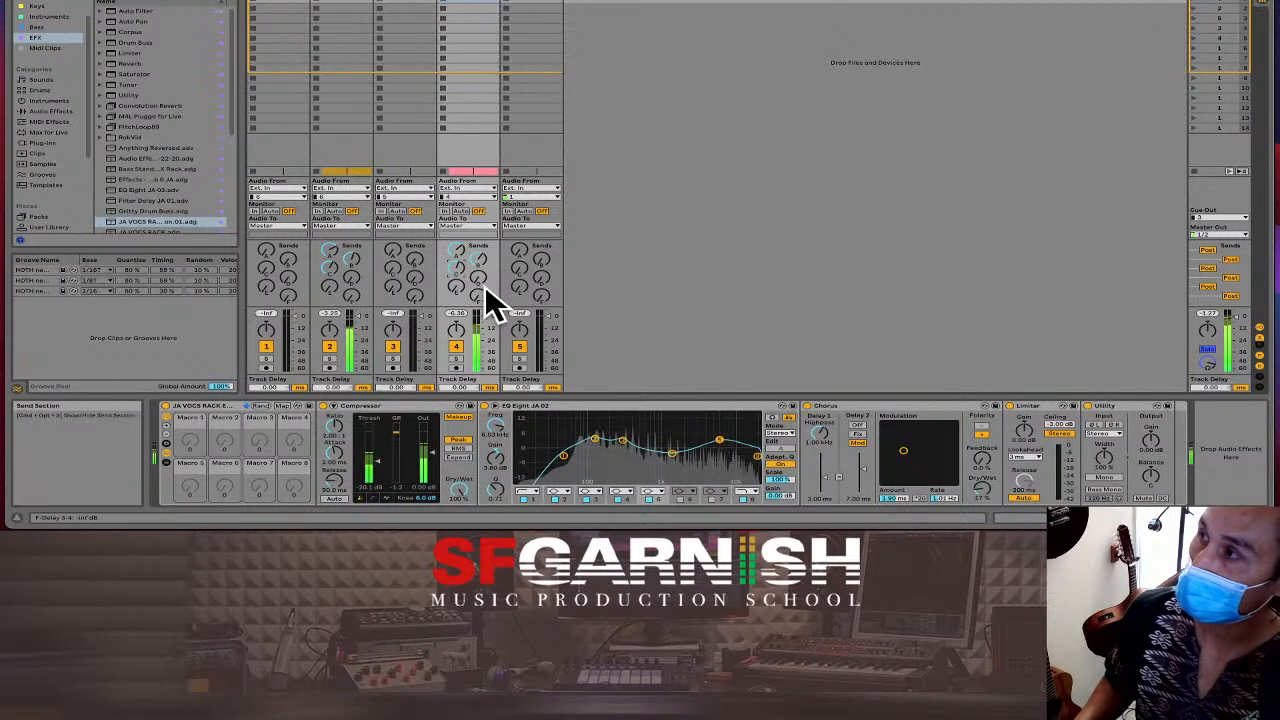
{"action": "left_click", "coordinate": [458, 358]}
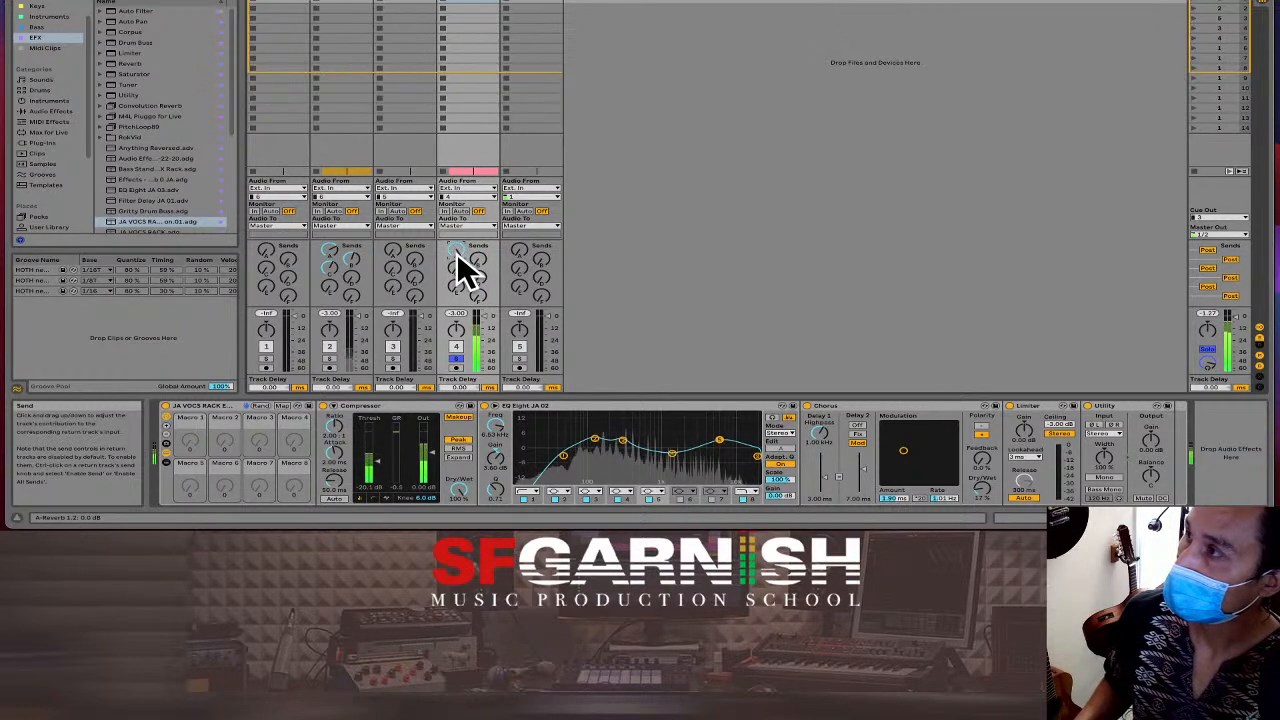
{"action": "left_click_drag", "start_coordinate": [454, 247], "coordinate": [454, 246]}
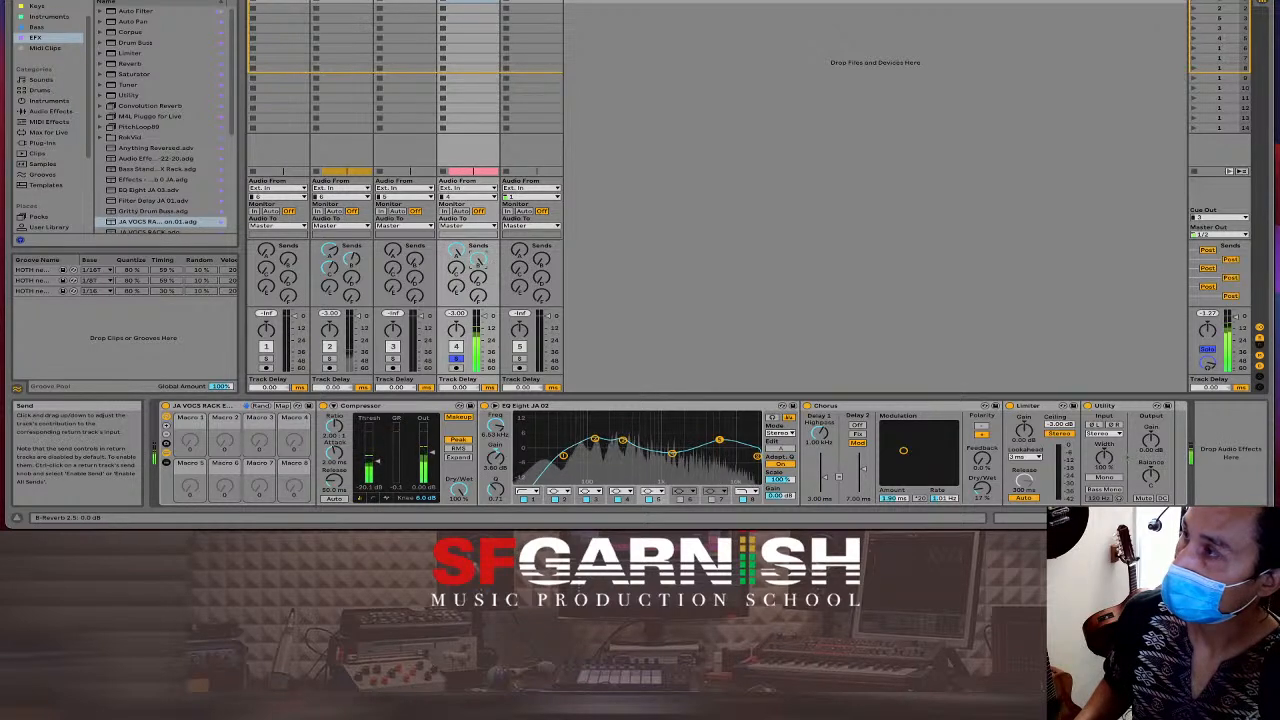
{"action": "left_click_drag", "start_coordinate": [478, 256], "coordinate": [460, 310]}
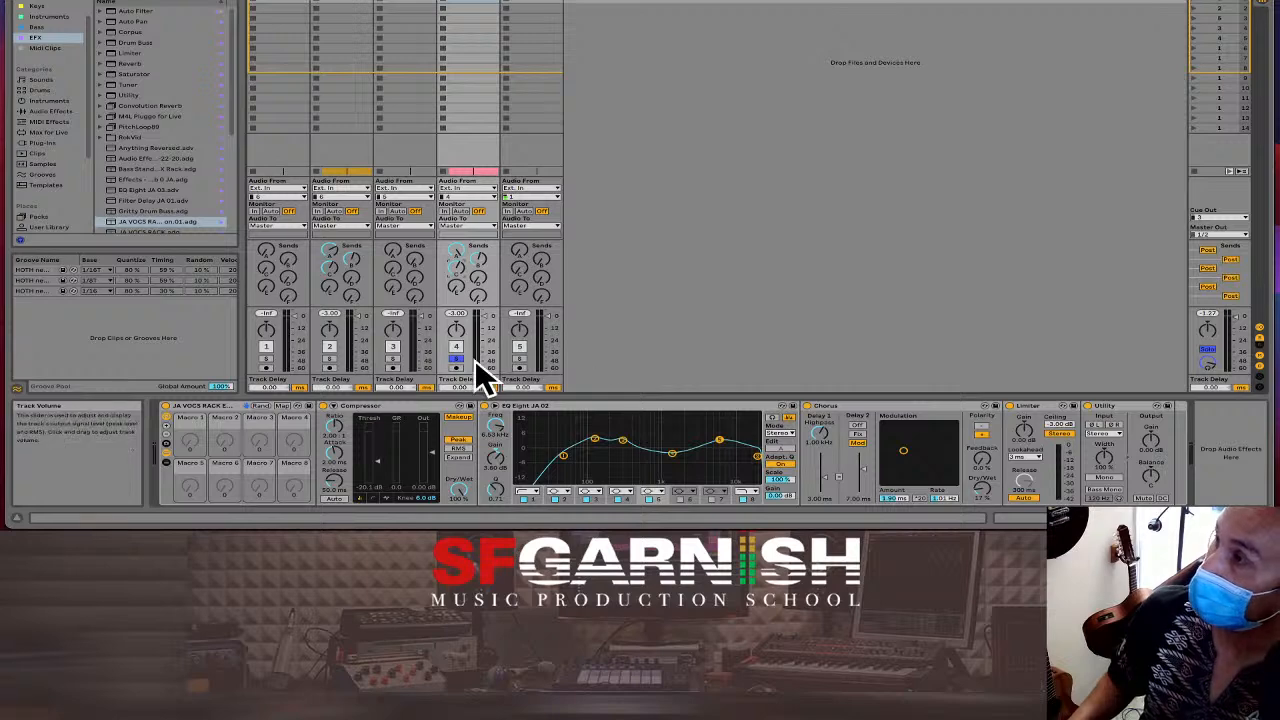
Back in the arrangement, play the mix from an earlier point and zoom out to the whole song.
{"action": "key", "text": "Tab"}
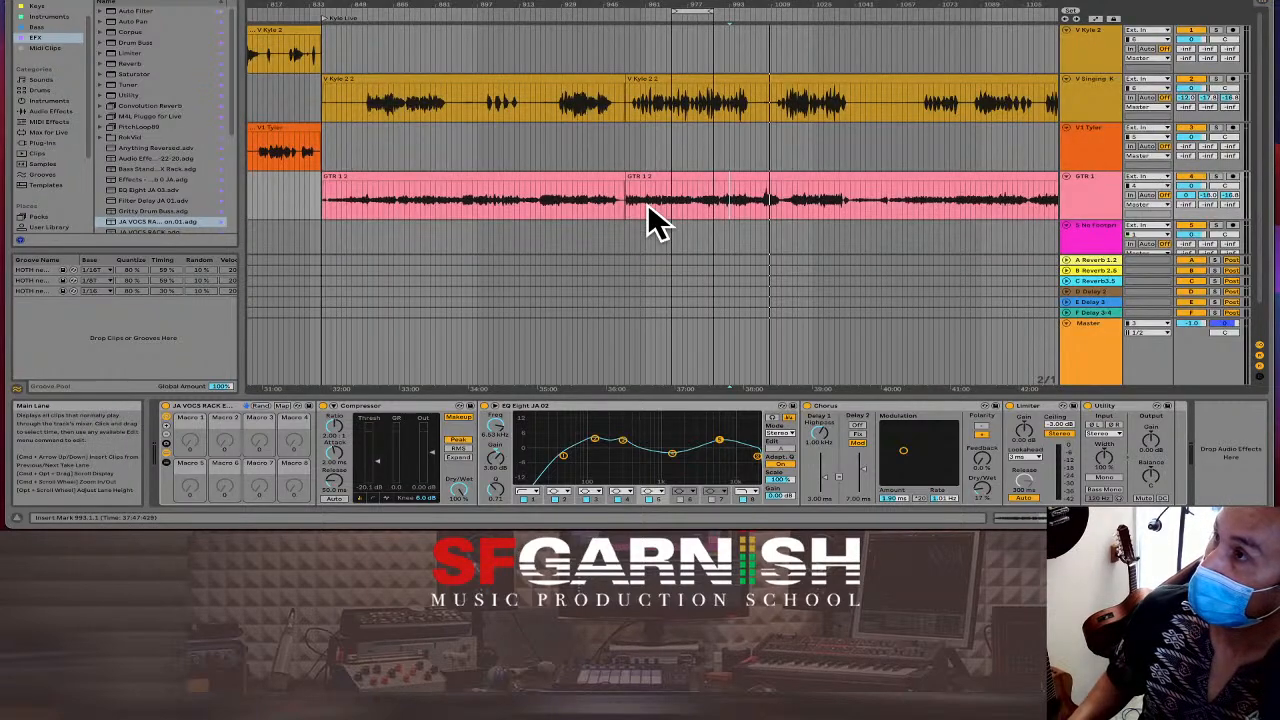
{"action": "left_click", "coordinate": [676, 200]}
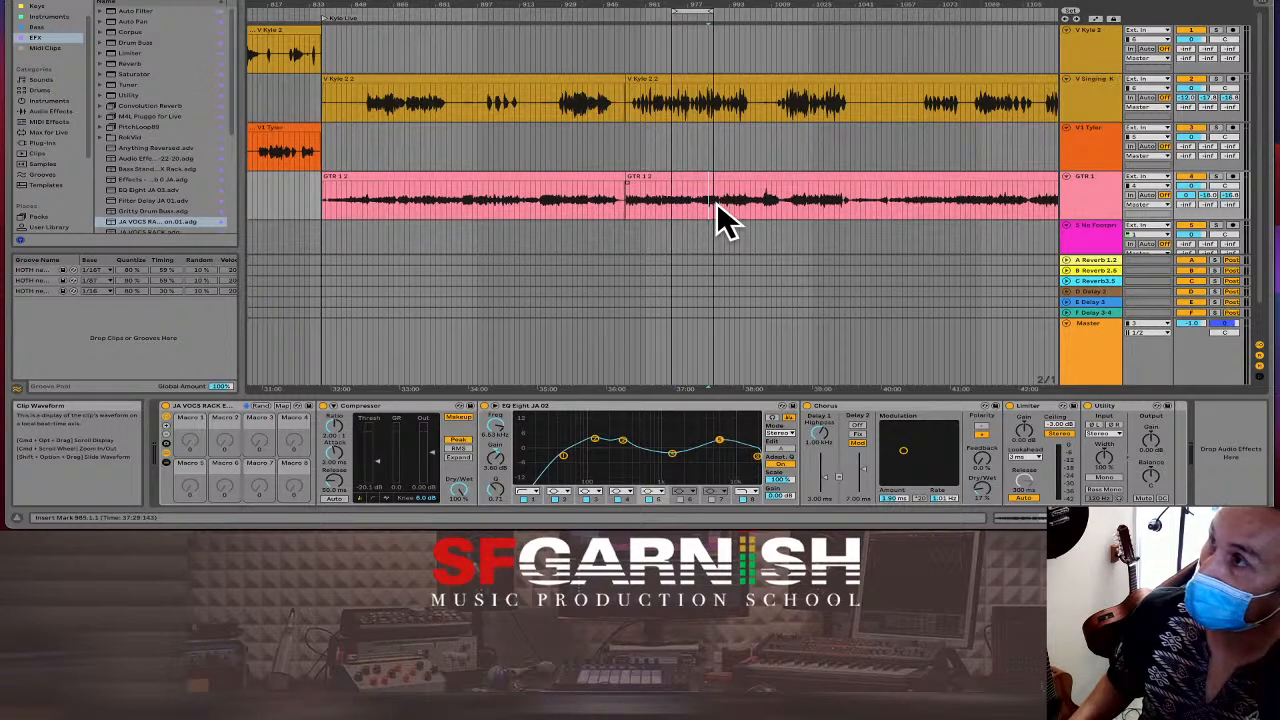
{"action": "key", "text": "space"}
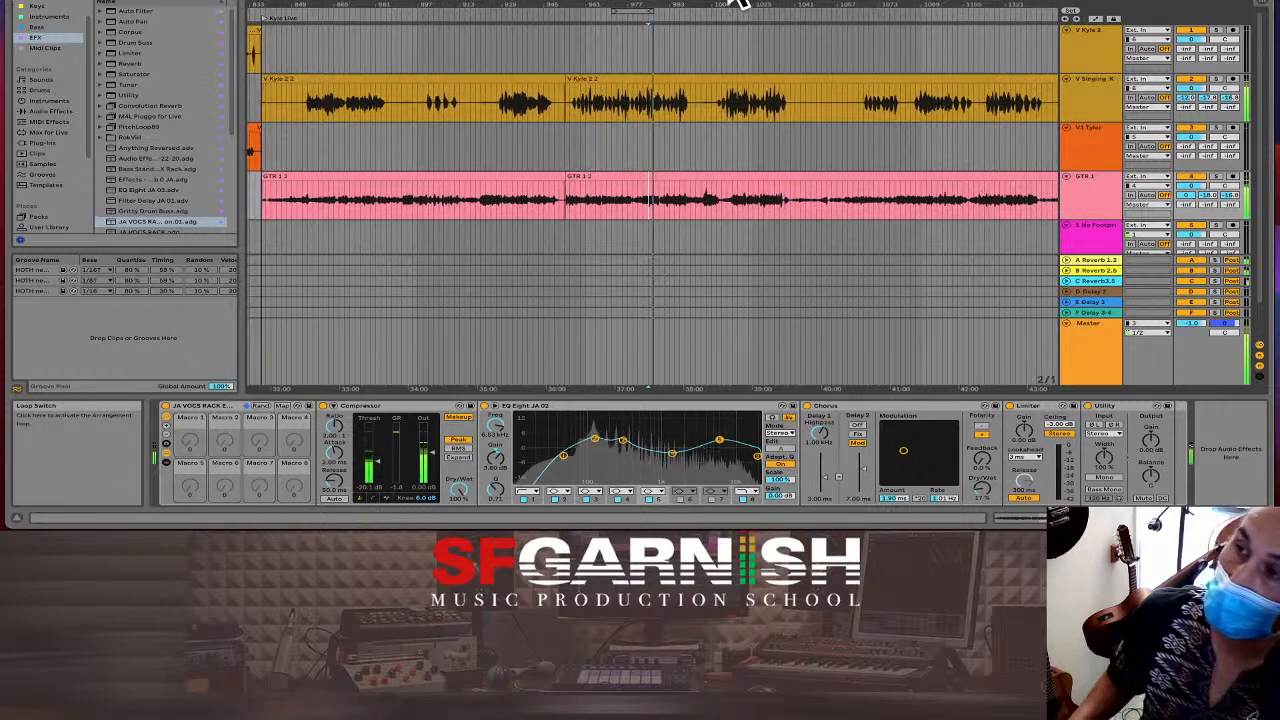
{"action": "left_click", "coordinate": [823, 145]}
{"action": "key", "text": "minus"}
{"action": "key", "text": "minus"}
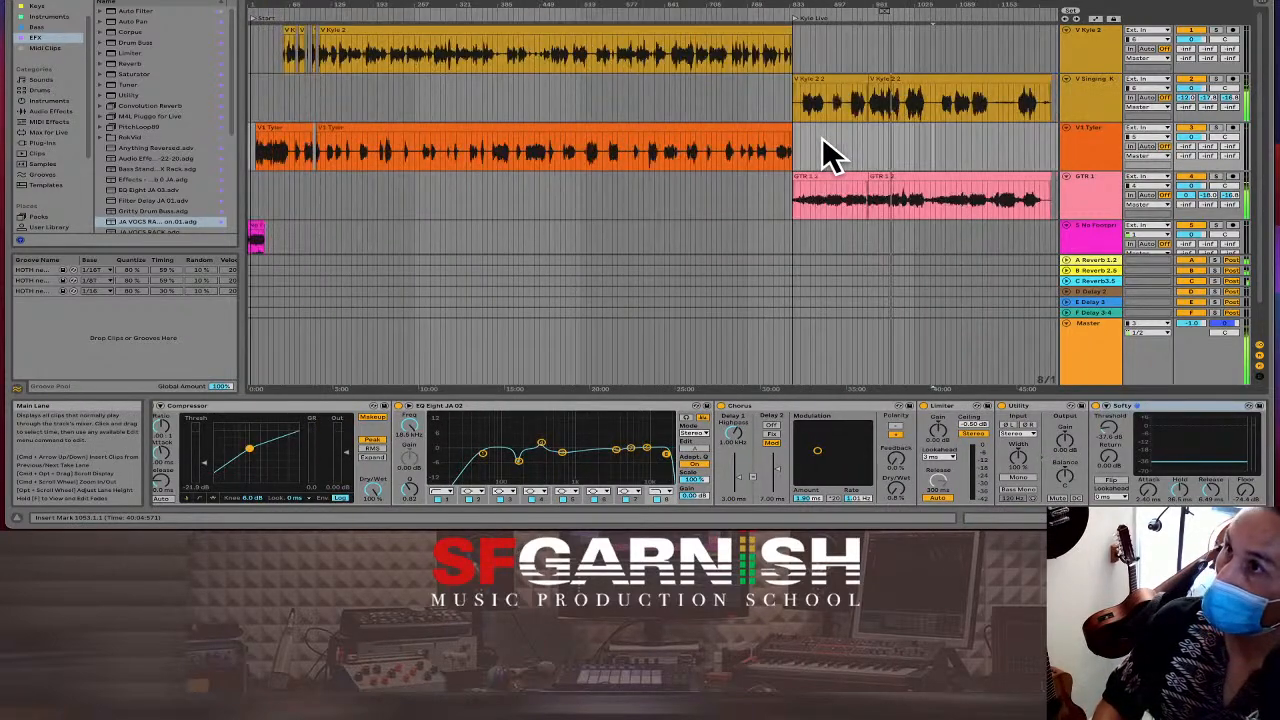
Delete the vocal and guitar clip tails past the song's end and add fade-outs to both.
{"action": "left_click", "coordinate": [1032, 105]}
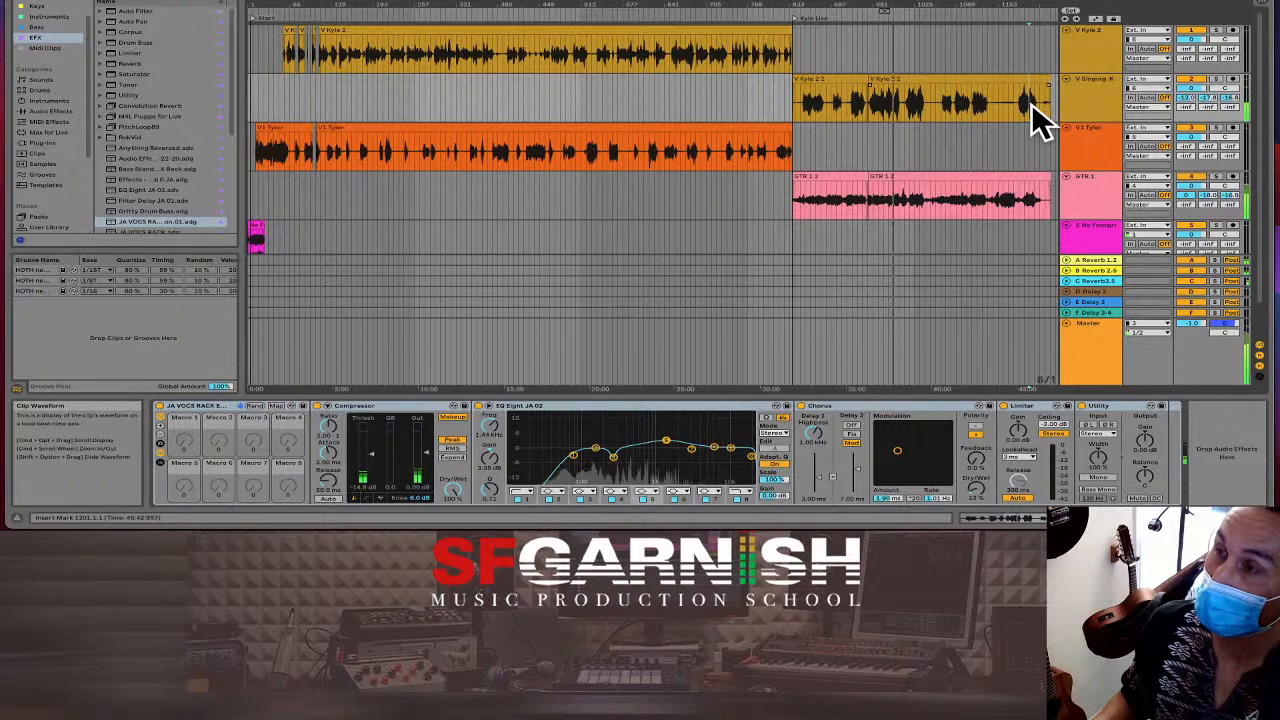
{"action": "key", "text": "plus"}
{"action": "key", "text": "plus"}
{"action": "key", "text": "plus"}
{"action": "key", "text": "plus"}
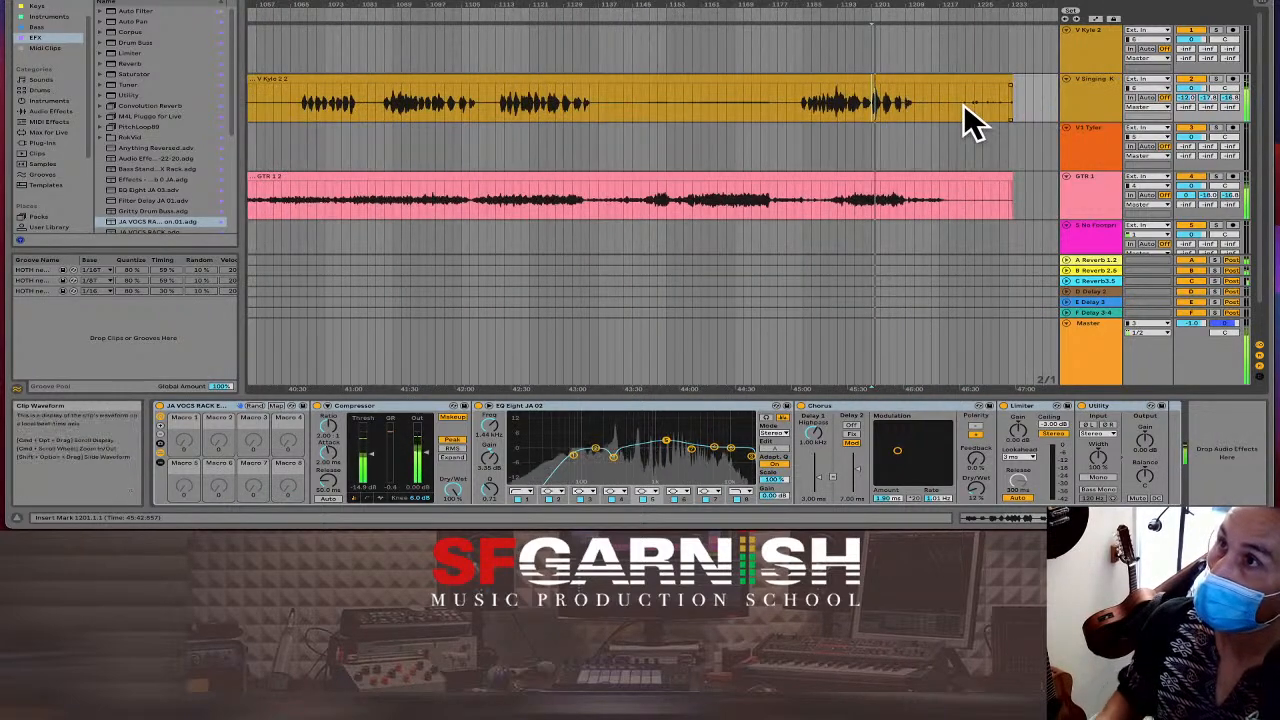
{"action": "left_click_drag", "start_coordinate": [958, 113], "coordinate": [1030, 205]}
{"action": "key", "text": "Delete"}
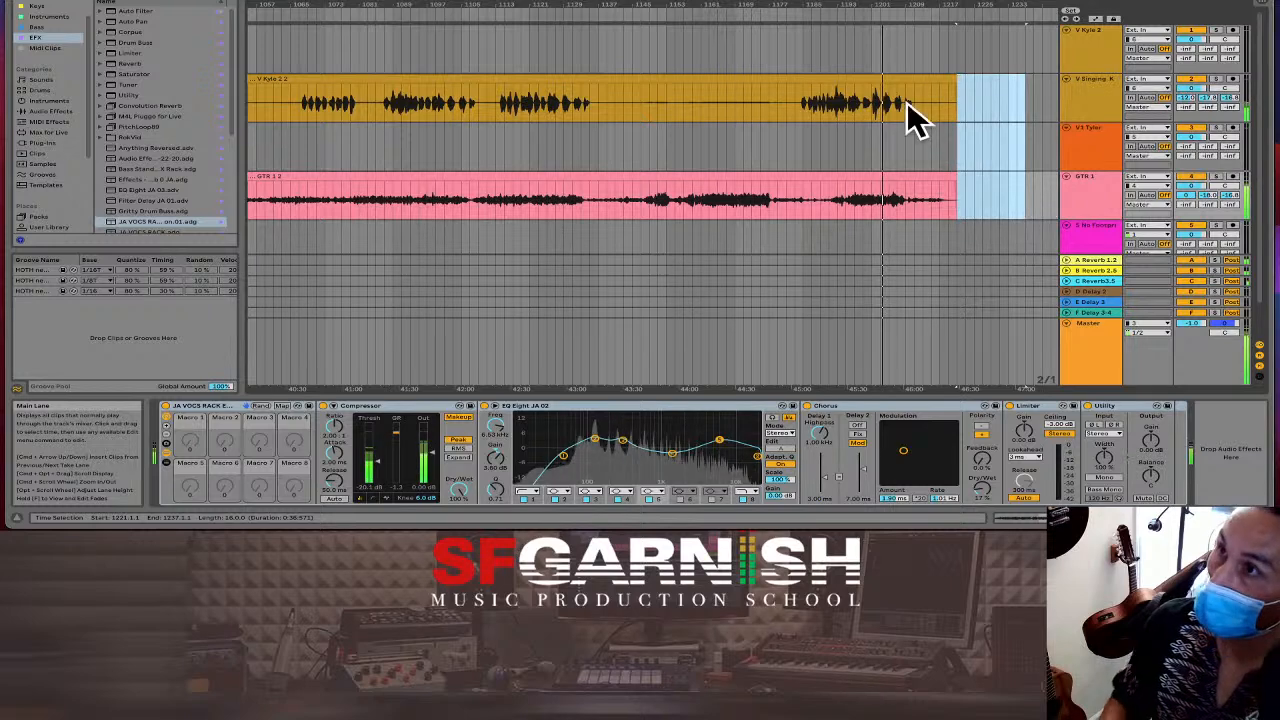
{"action": "left_click", "coordinate": [954, 100]}
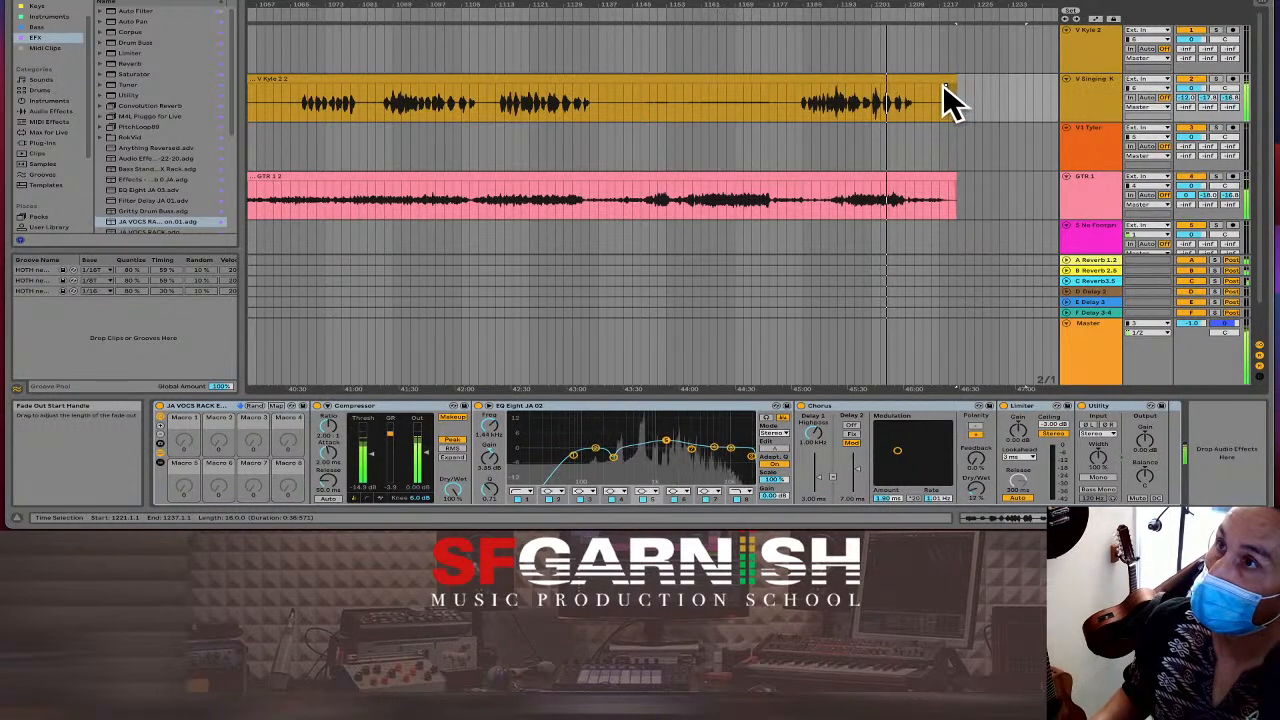
{"action": "left_click", "coordinate": [948, 192]}
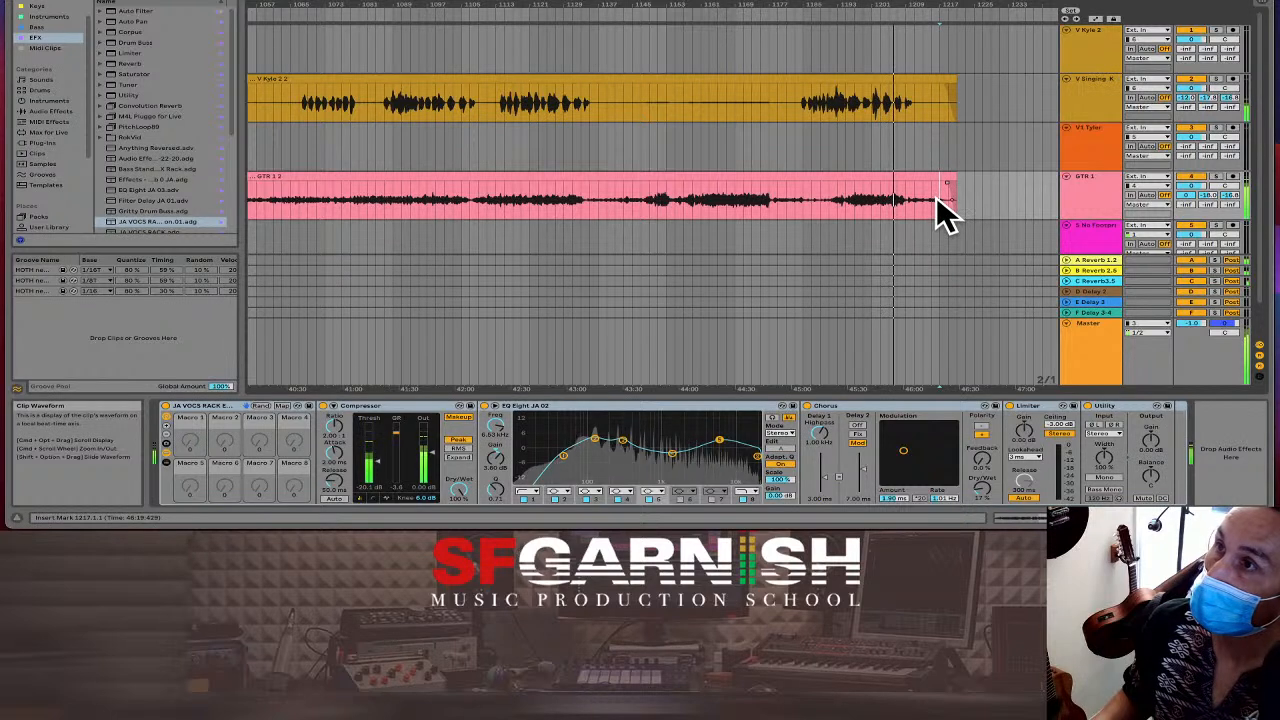
{"action": "left_click", "coordinate": [941, 195]}
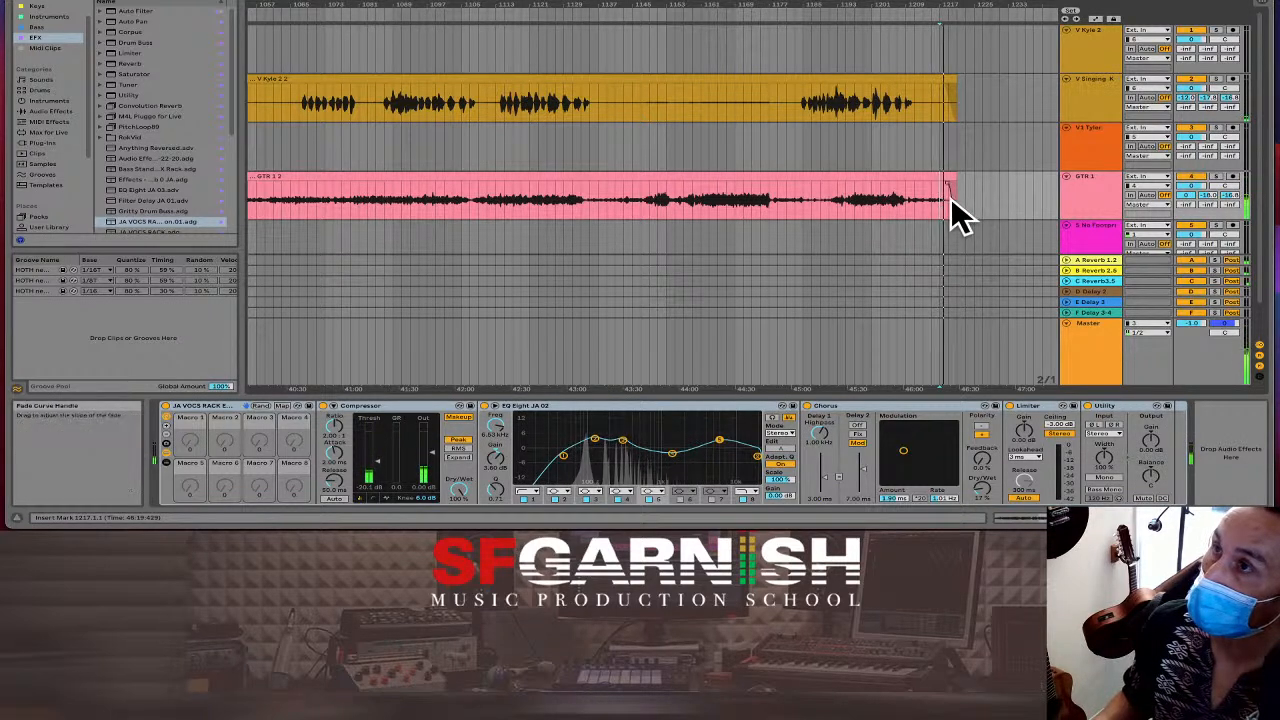
{"action": "left_click", "coordinate": [947, 199]}
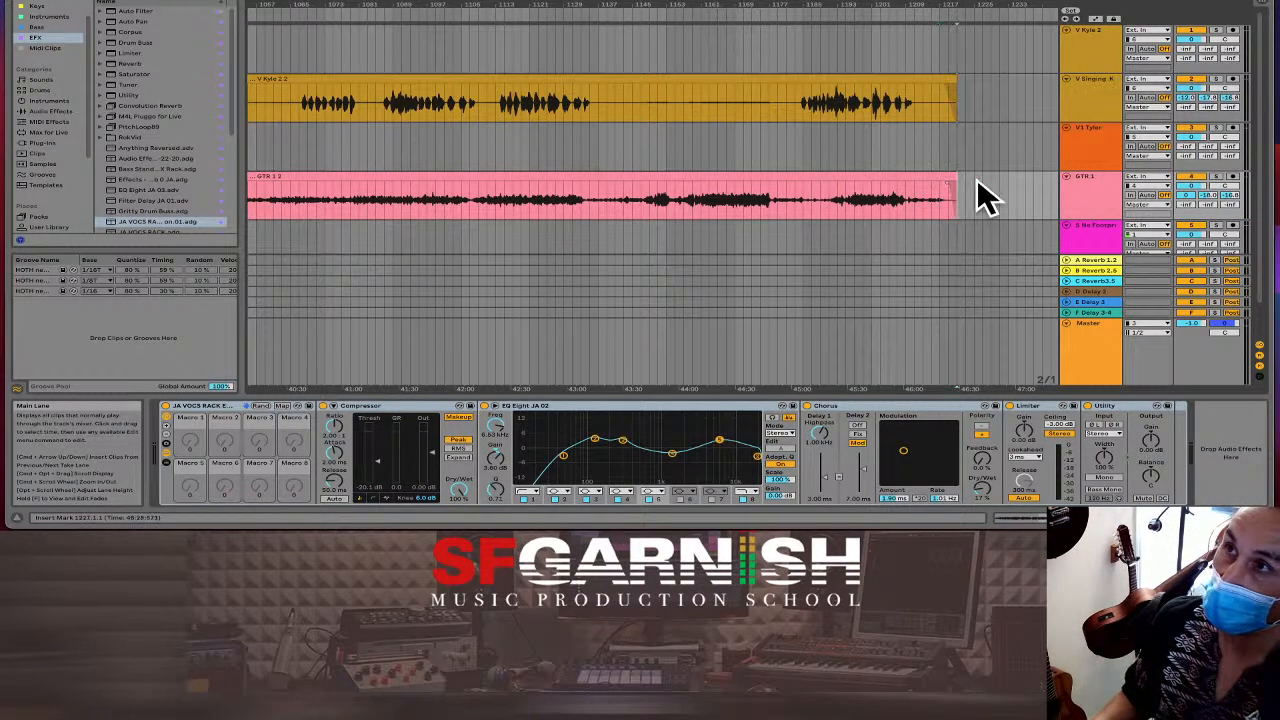
Add a locator at the clips' end near bar 1217, rename it End, and zoom out.
{"action": "left_click", "coordinate": [1070, 11]}
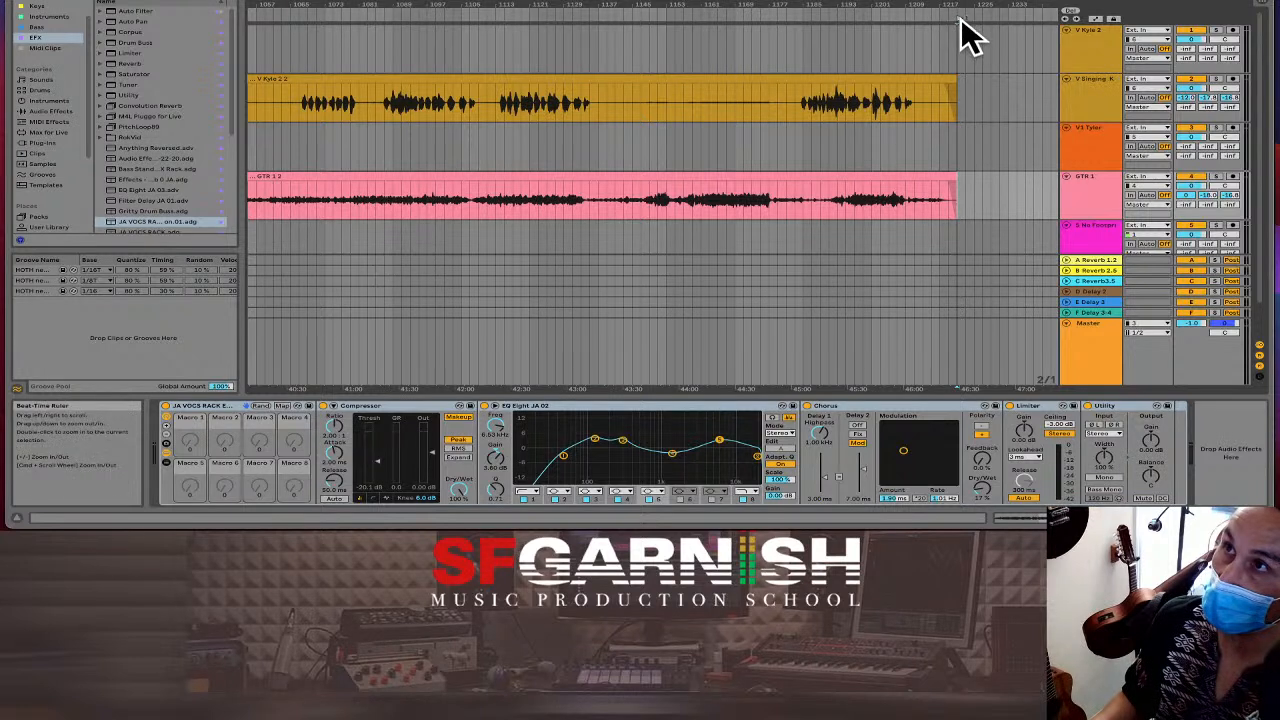
{"action": "key", "text": "super+r"}
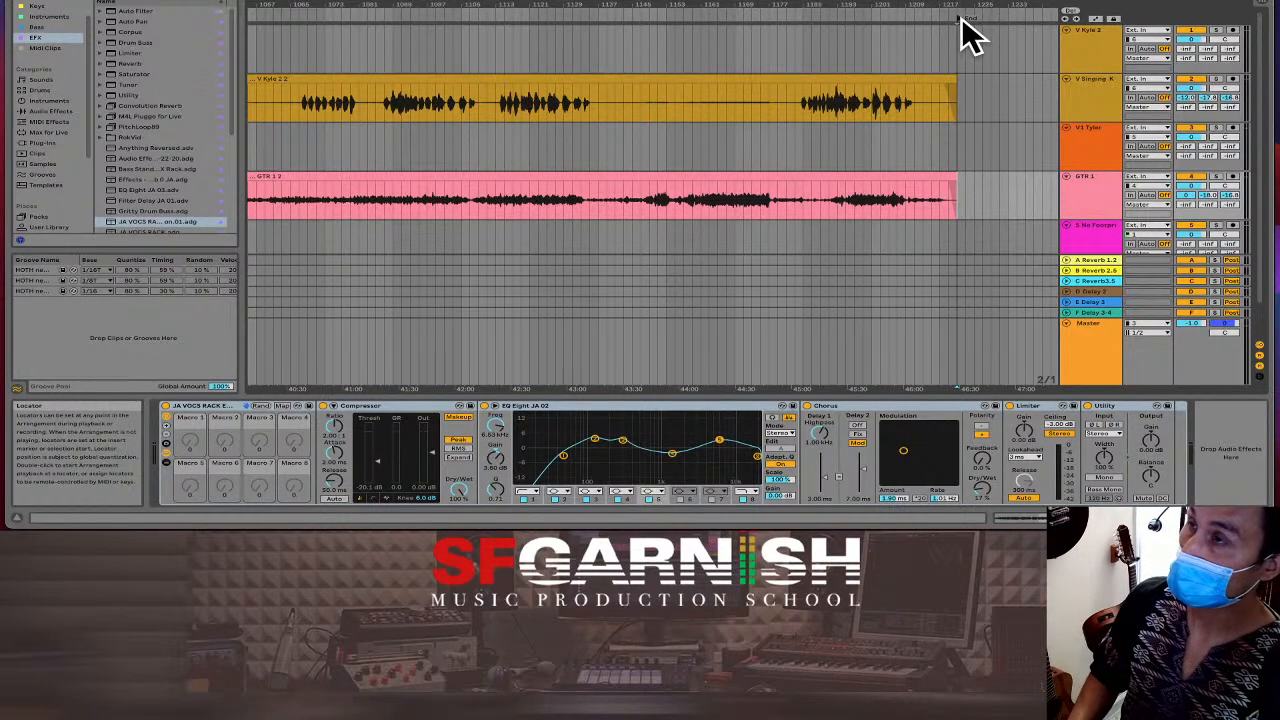
{"action": "left_click", "coordinate": [585, 141]}
{"action": "key", "text": "minus"}
{"action": "key", "text": "minus"}
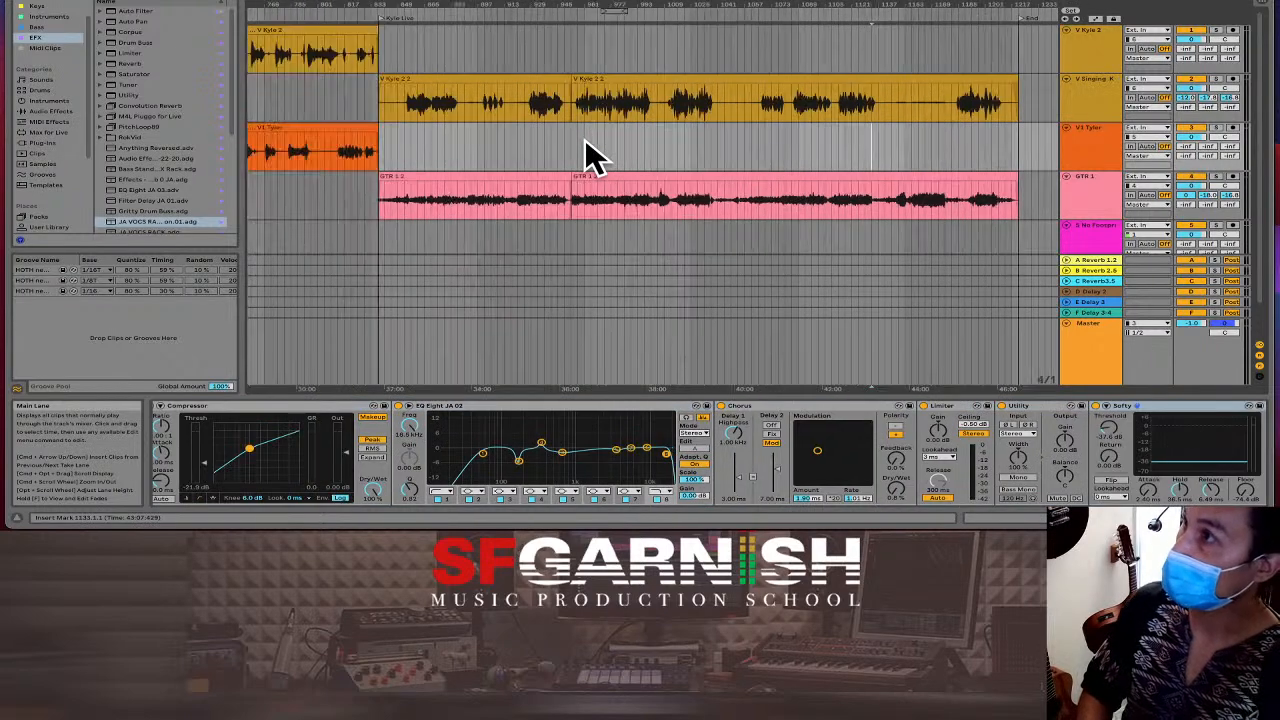
Delete a short time range near bar 1040 across all tracks and play back from the join.
{"action": "left_click", "coordinate": [723, 149]}
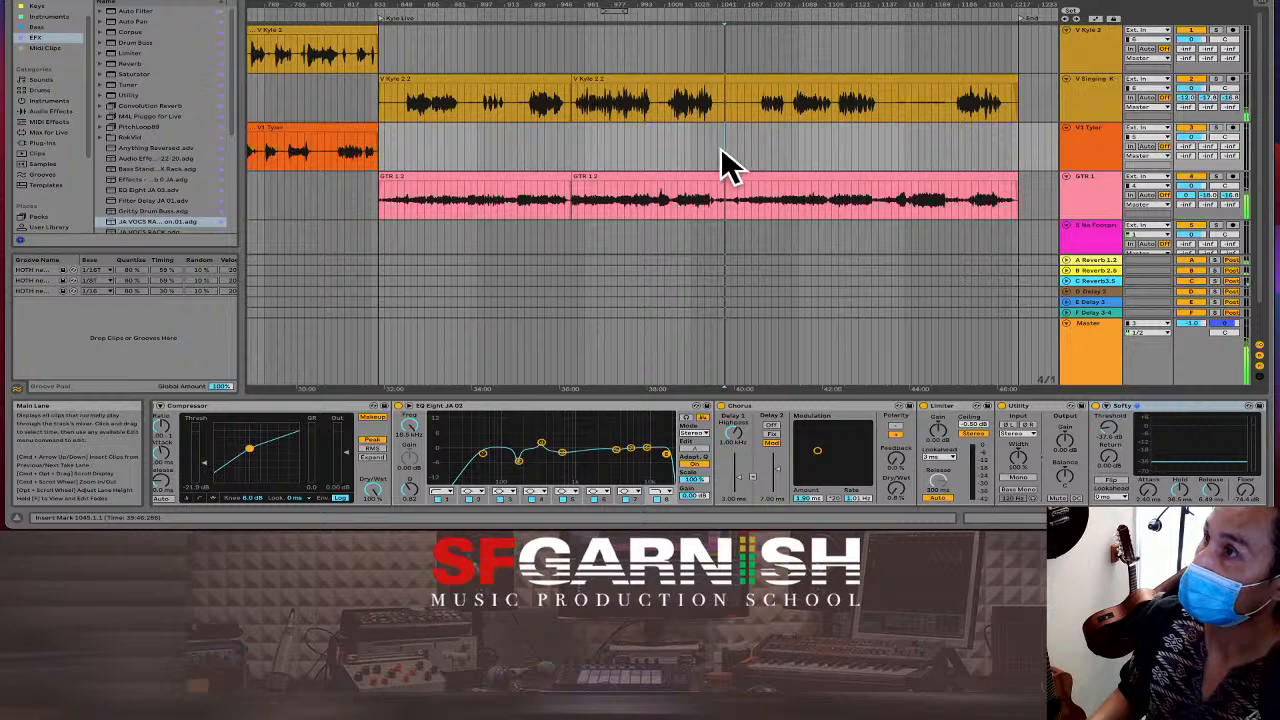
{"action": "key", "text": "plus"}
{"action": "key", "text": "plus"}
{"action": "key", "text": "plus"}
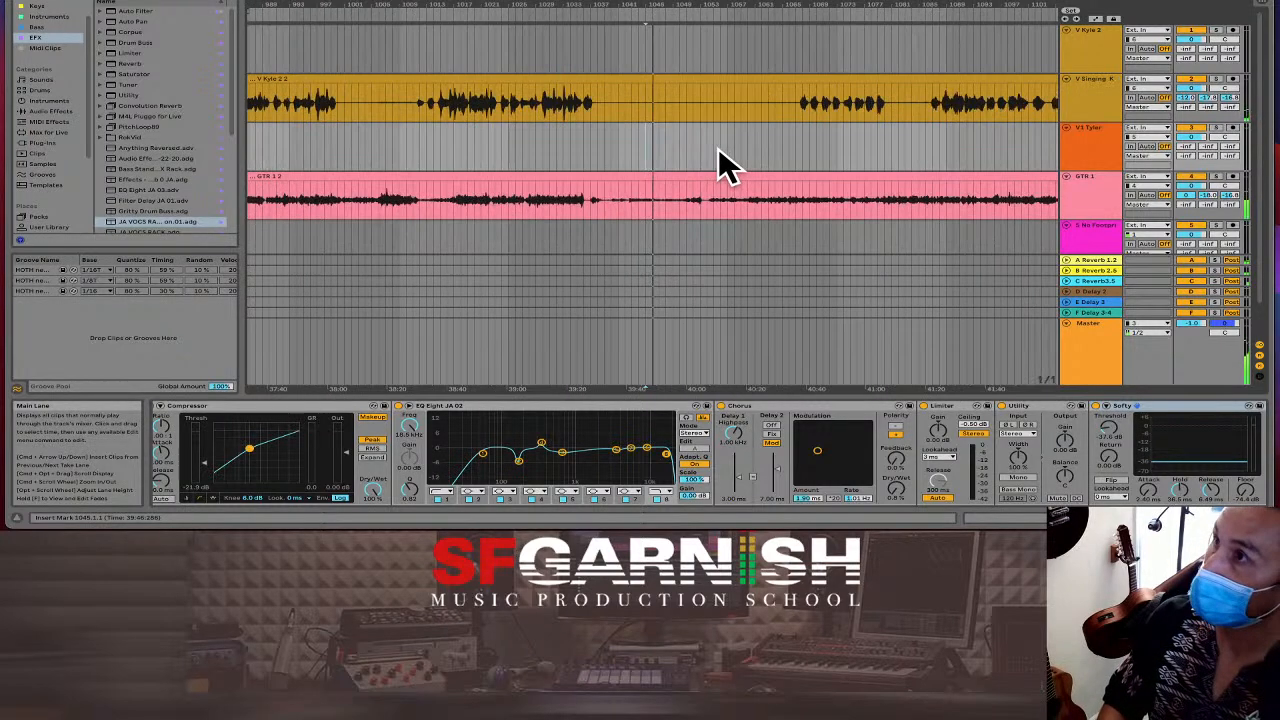
{"action": "left_click", "coordinate": [575, 196]}
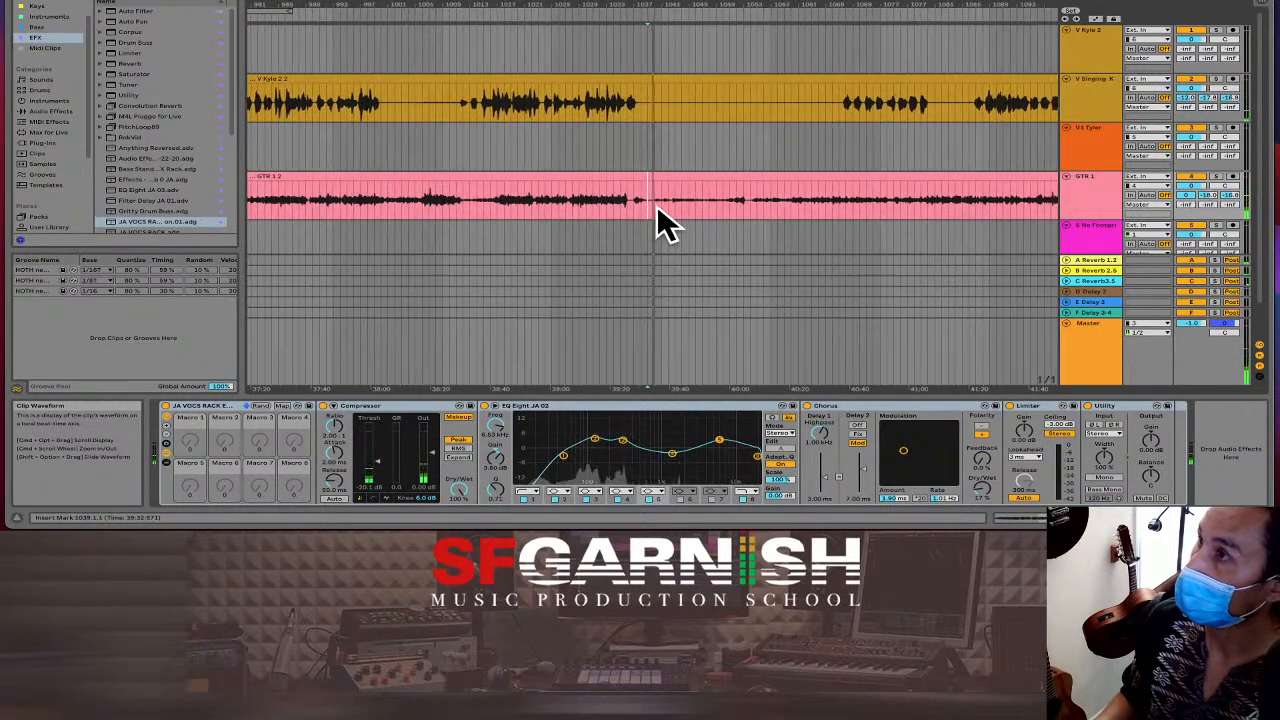
{"action": "left_click_drag", "start_coordinate": [655, 207], "coordinate": [746, 207]}
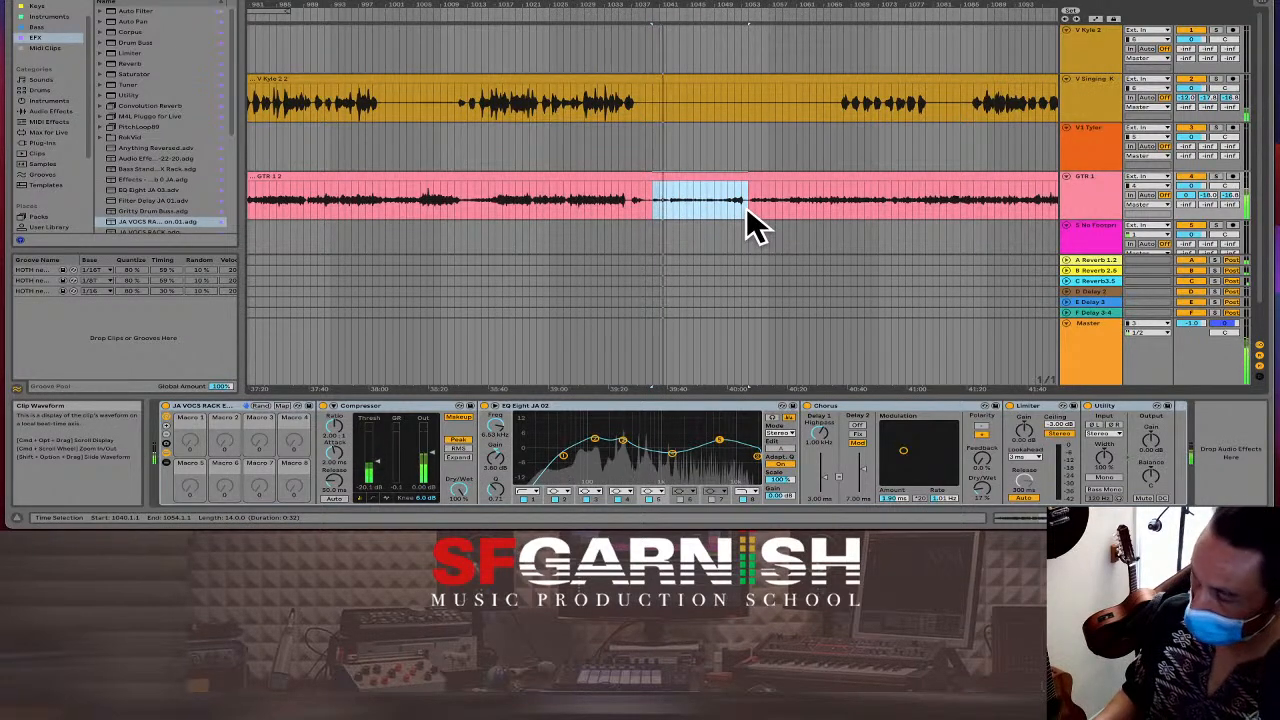
{"action": "key", "text": "super+shift+BackSpace"}
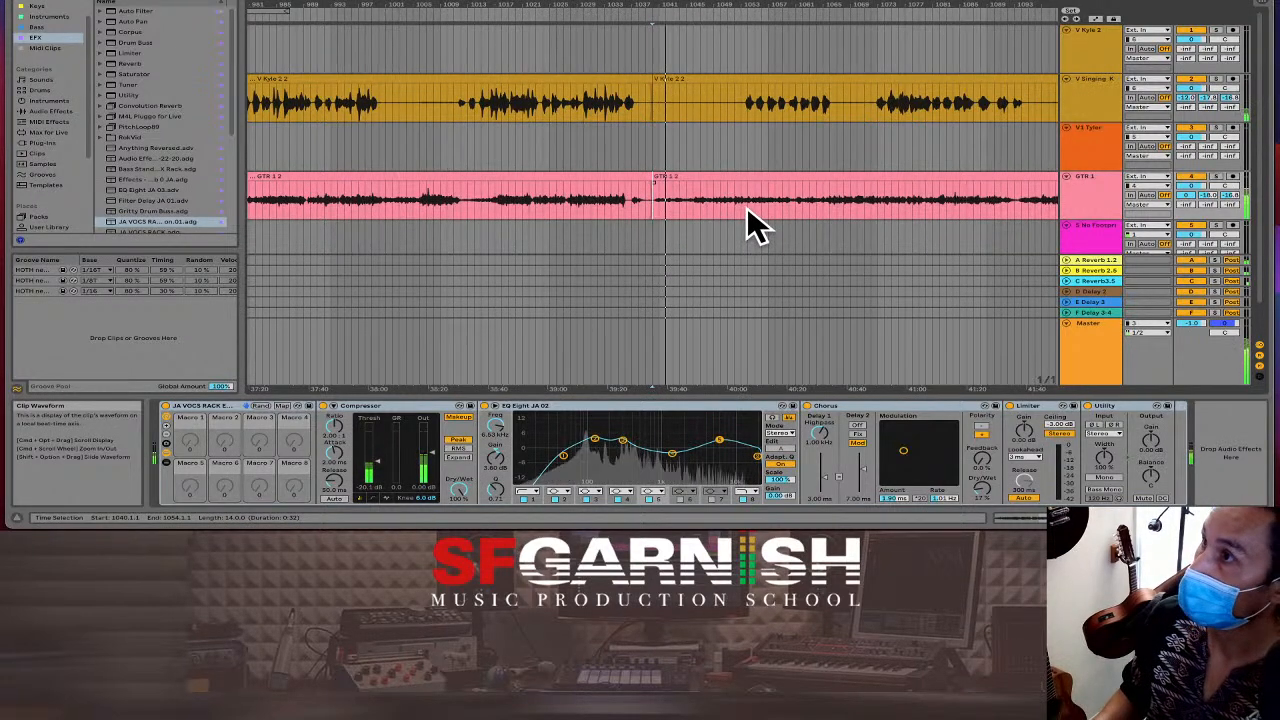
{"action": "left_click", "coordinate": [643, 200]}
{"action": "key", "text": "space"}
{"action": "key", "text": "space"}
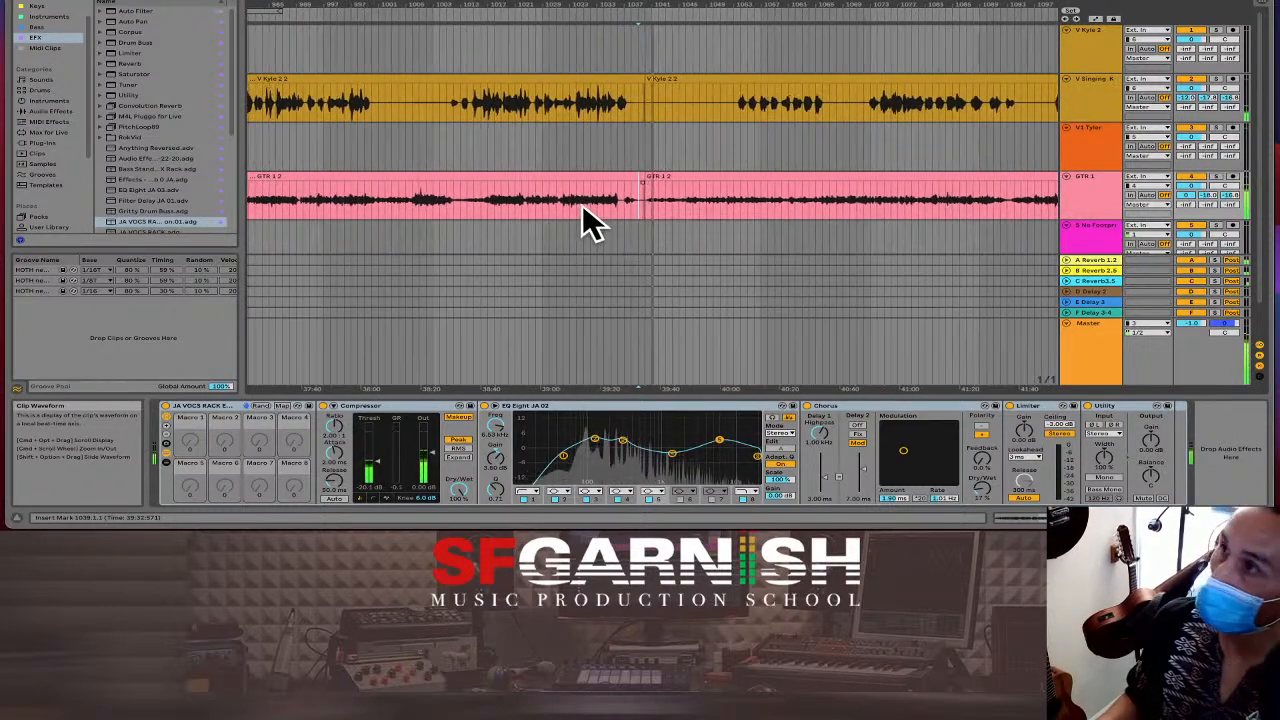
Delete the empty bar before the GTR 1.2 clip across all tracks, play the guitar section, and zoom out.
{"action": "scroll", "coordinate": [582, 201], "scroll_direction": "down", "scroll_amount": 6}
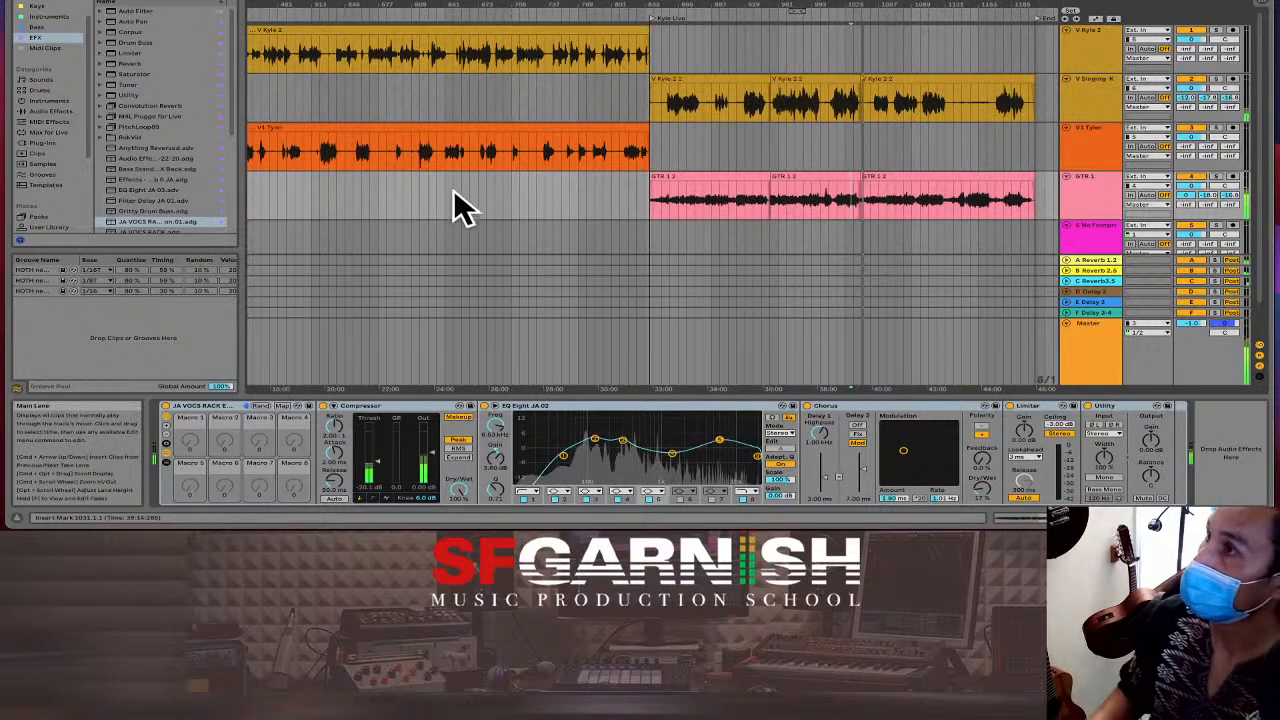
{"action": "scroll", "coordinate": [652, 200], "scroll_direction": "up", "scroll_amount": 5}
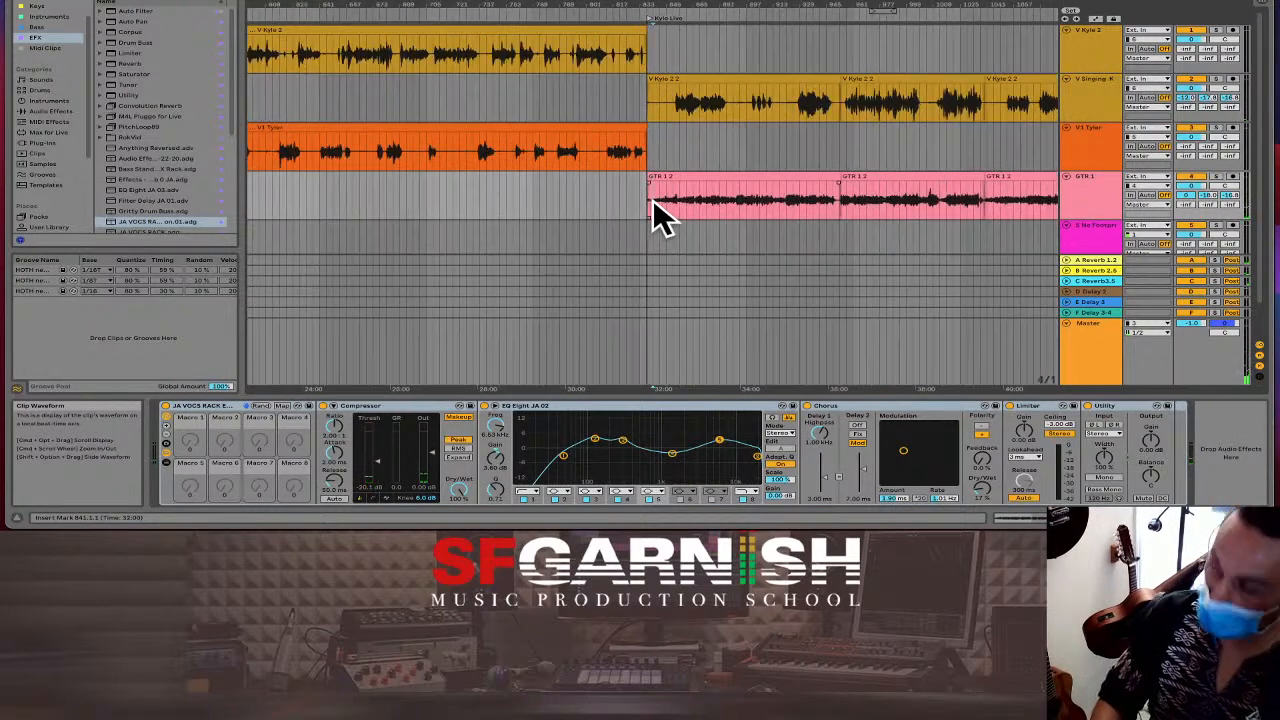
{"action": "scroll", "coordinate": [614, 202], "scroll_direction": "left", "scroll_amount": 2}
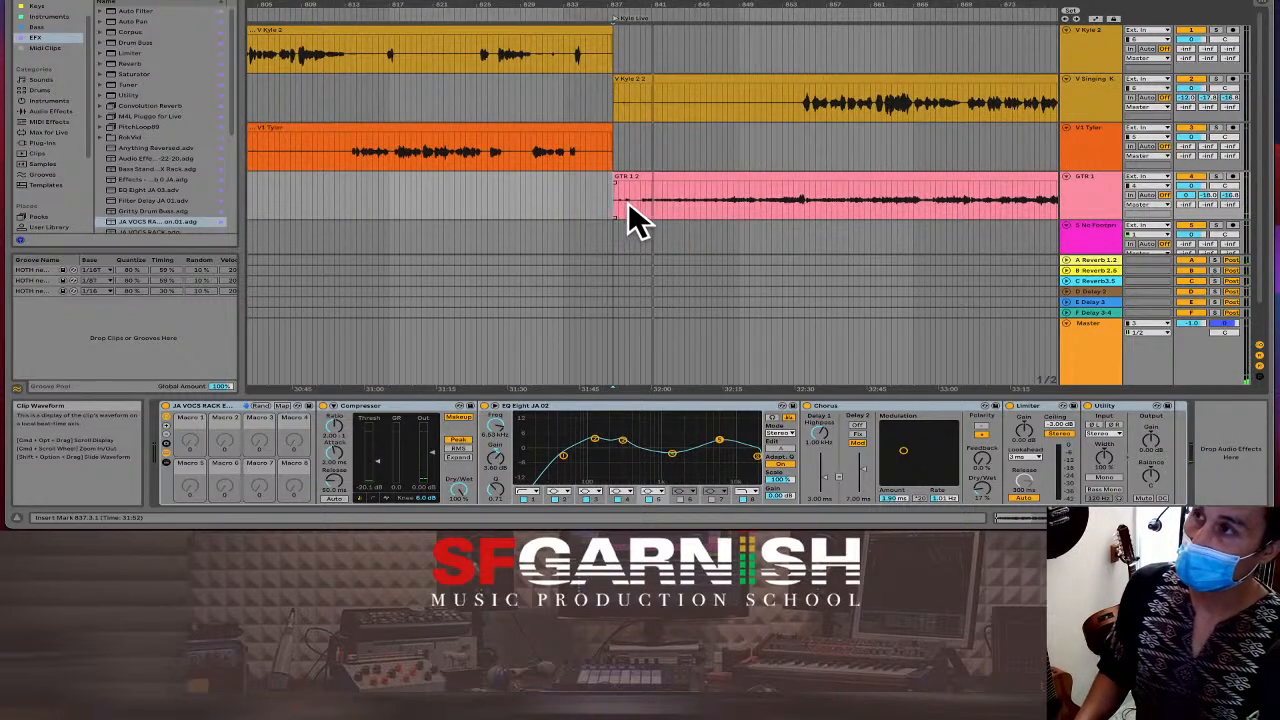
{"action": "left_click", "coordinate": [640, 202]}
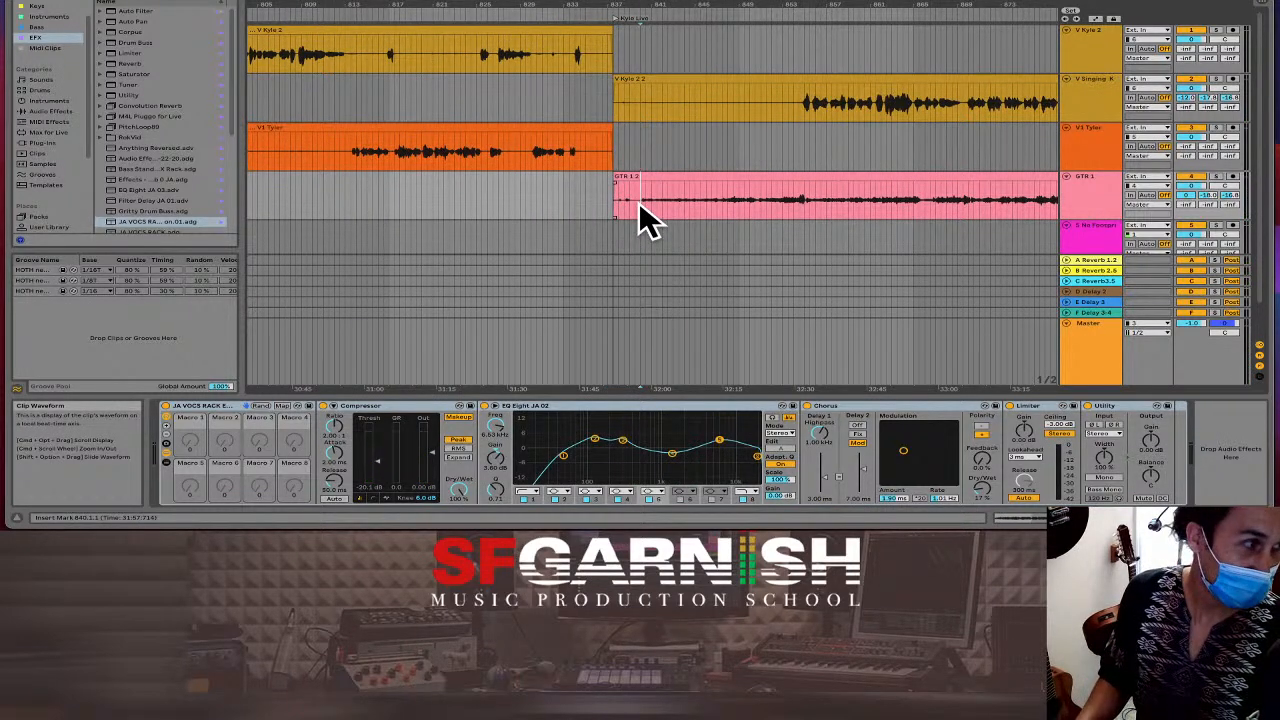
{"action": "left_click", "coordinate": [572, 195]}
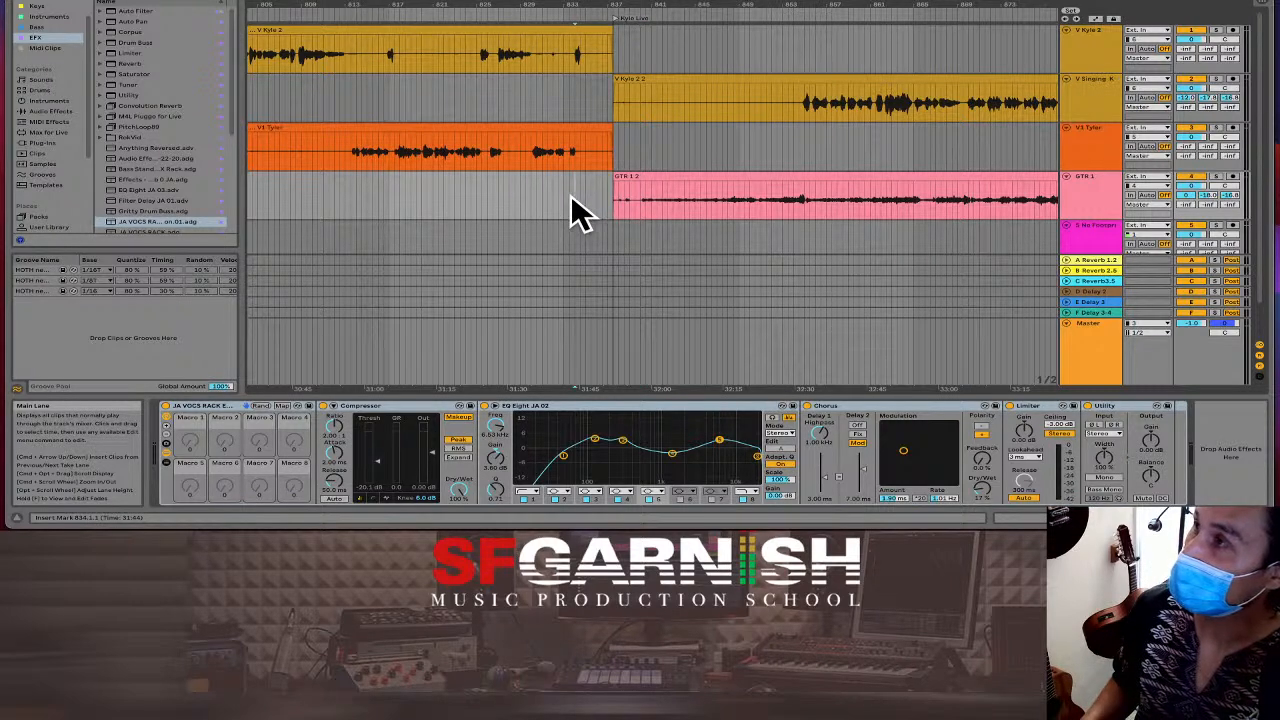
{"action": "scroll", "coordinate": [580, 215], "scroll_direction": "left", "scroll_amount": 3}
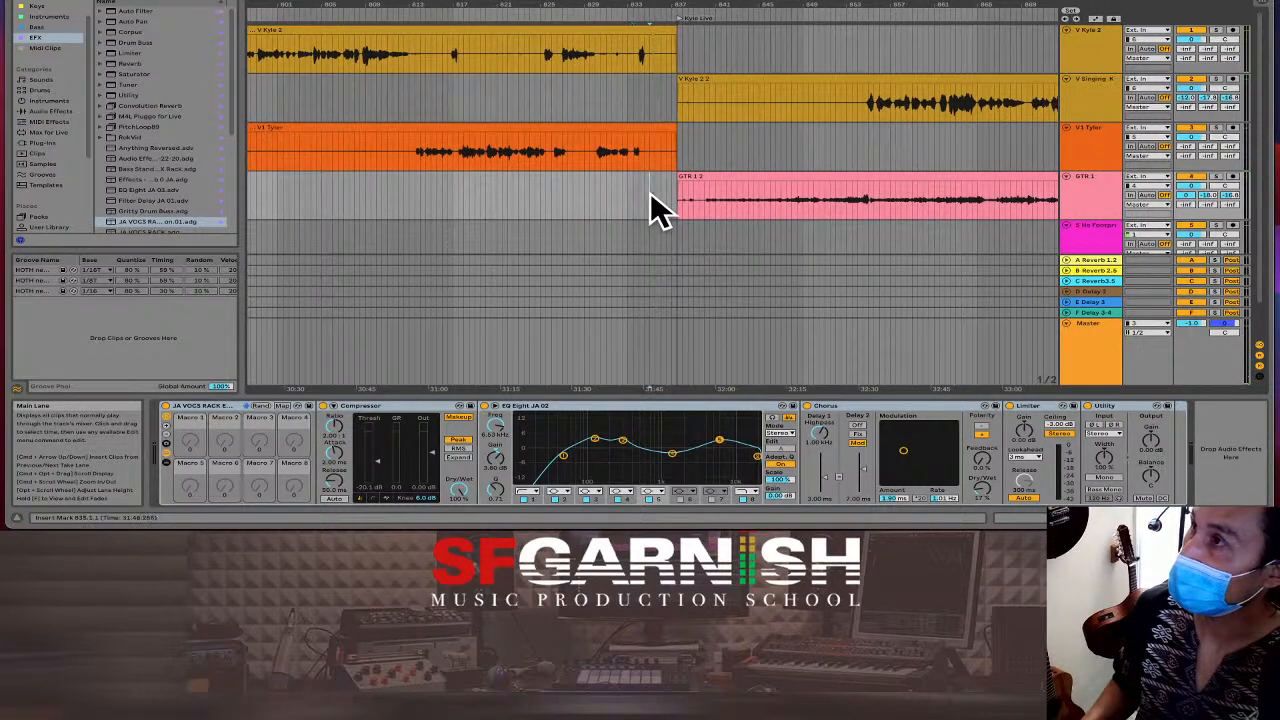
{"action": "left_click_drag", "start_coordinate": [651, 196], "coordinate": [672, 196]}
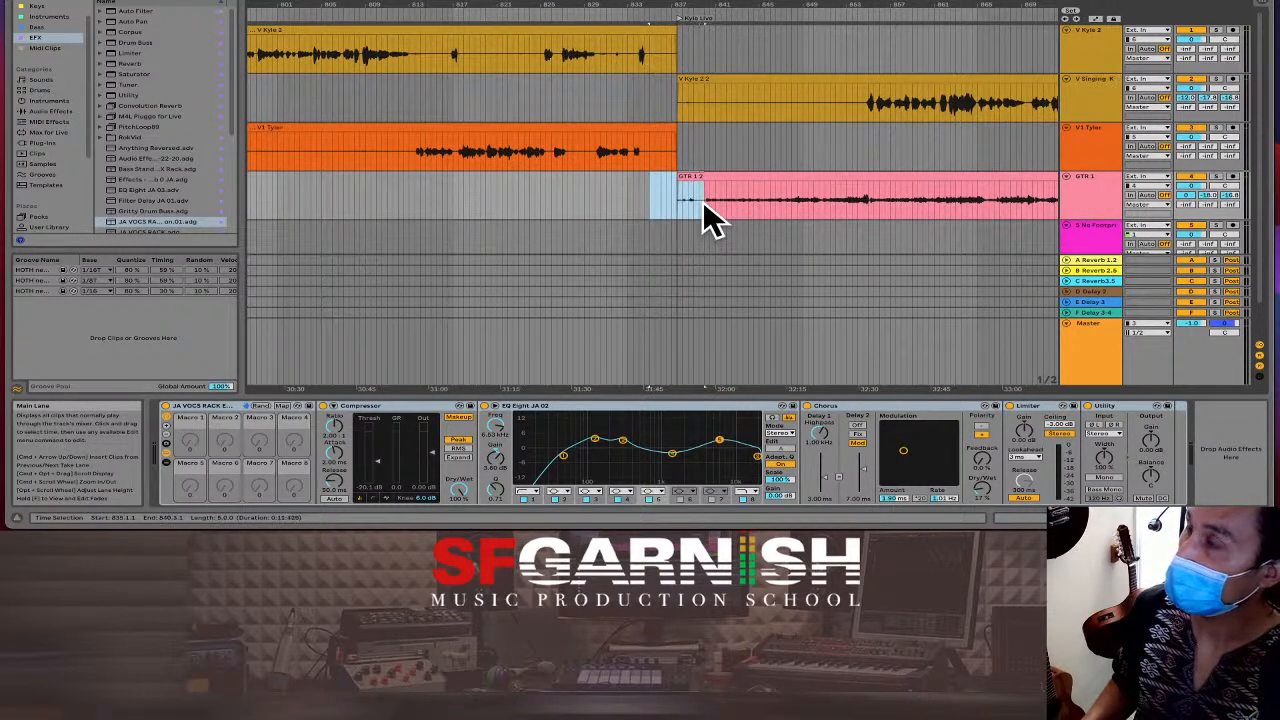
{"action": "key", "text": "shift+super+Delete"}
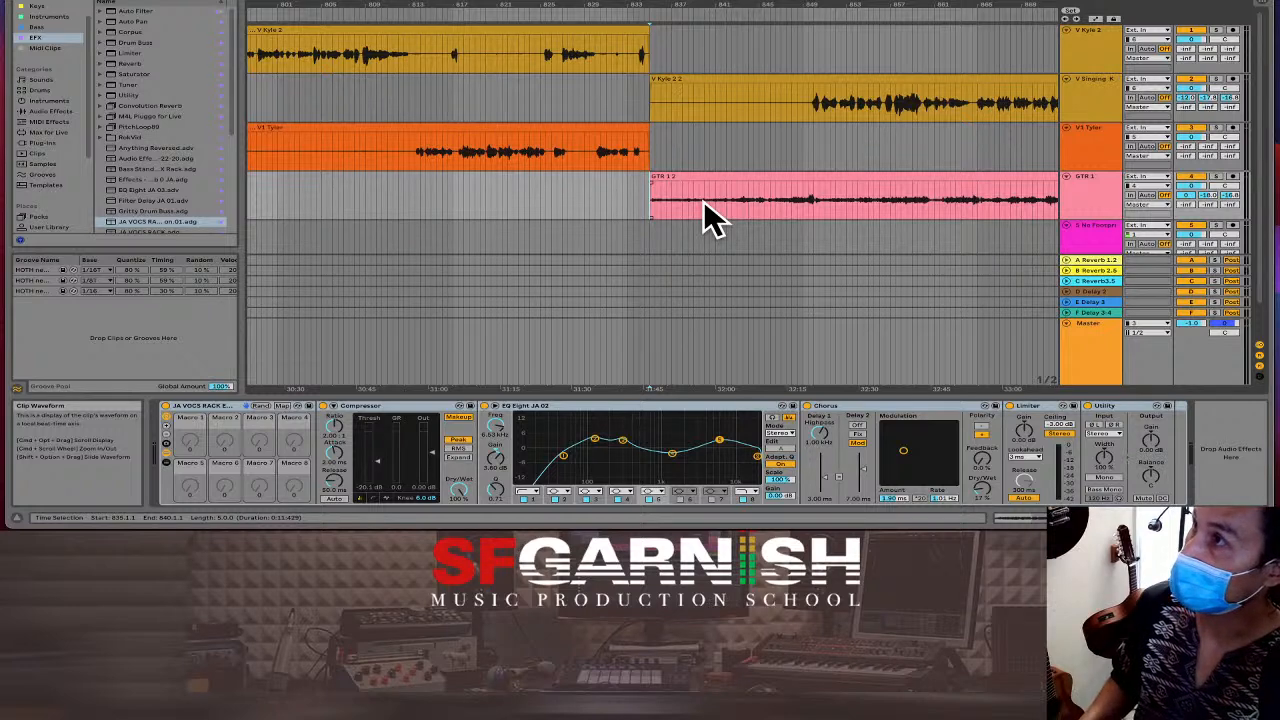
{"action": "left_click", "coordinate": [640, 200]}
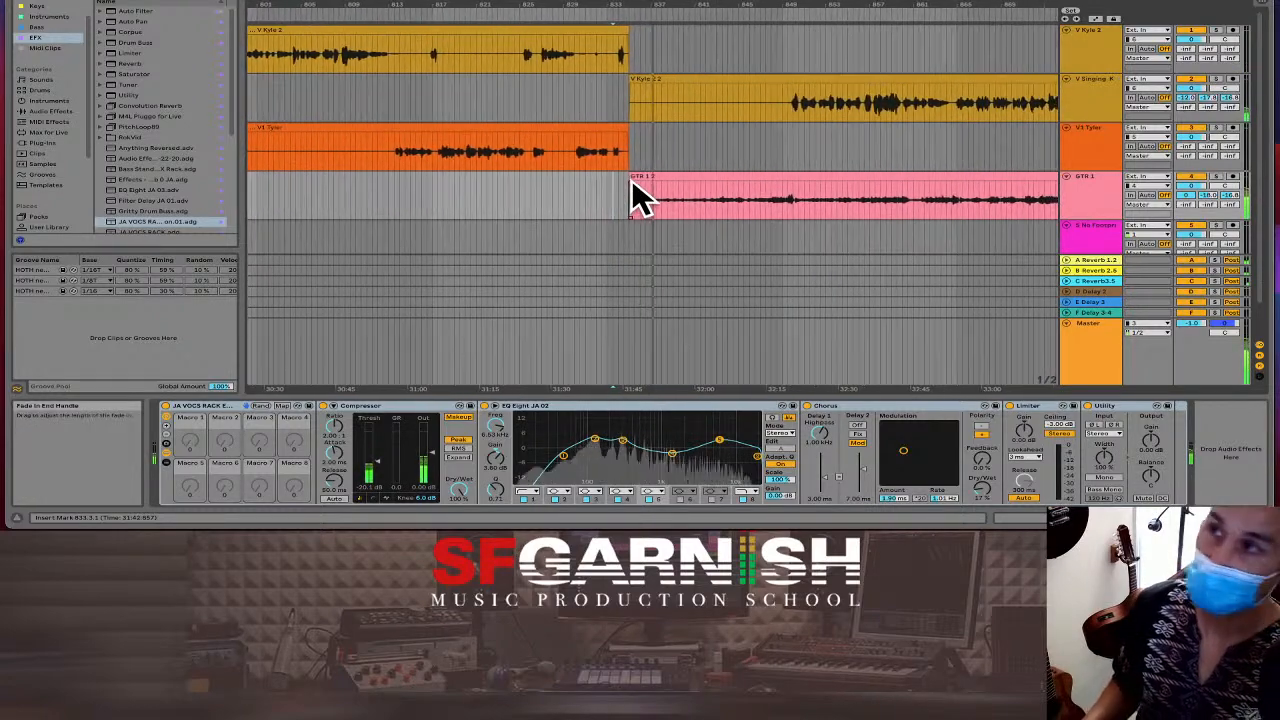
{"action": "left_click", "coordinate": [772, 206]}
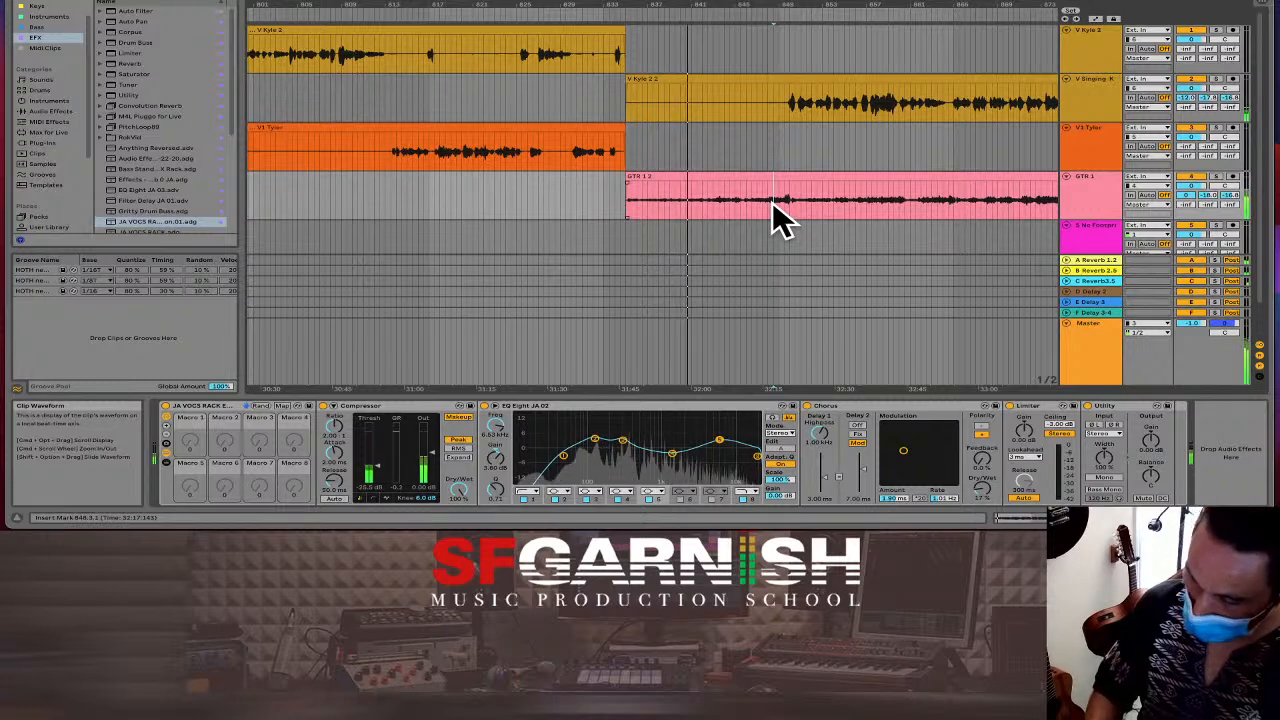
{"action": "key", "text": "minus"}
{"action": "key", "text": "minus"}
{"action": "key", "text": "minus"}
{"action": "key", "text": "minus"}
{"action": "key", "text": "minus"}
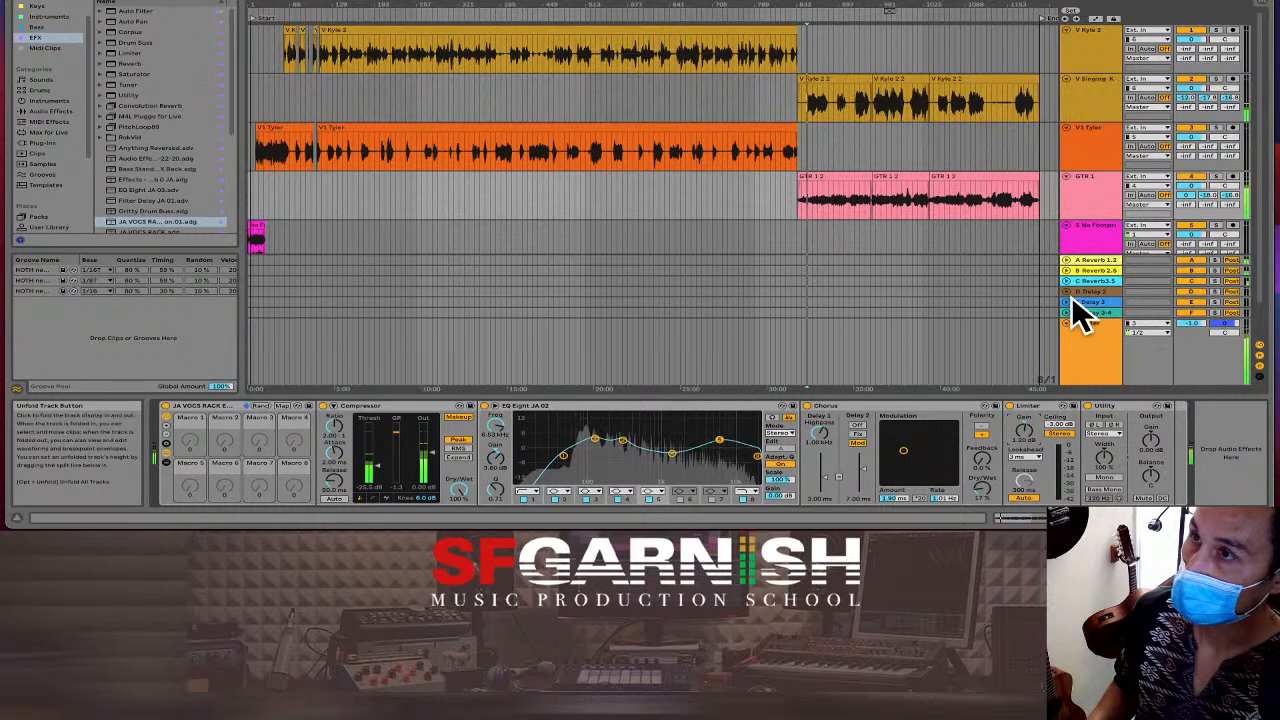
With GTR 1 soloed, compare Utility's Ø L and Ø R phase inversion, then turn both off and unsolo.
{"action": "left_click", "coordinate": [1214, 176]}
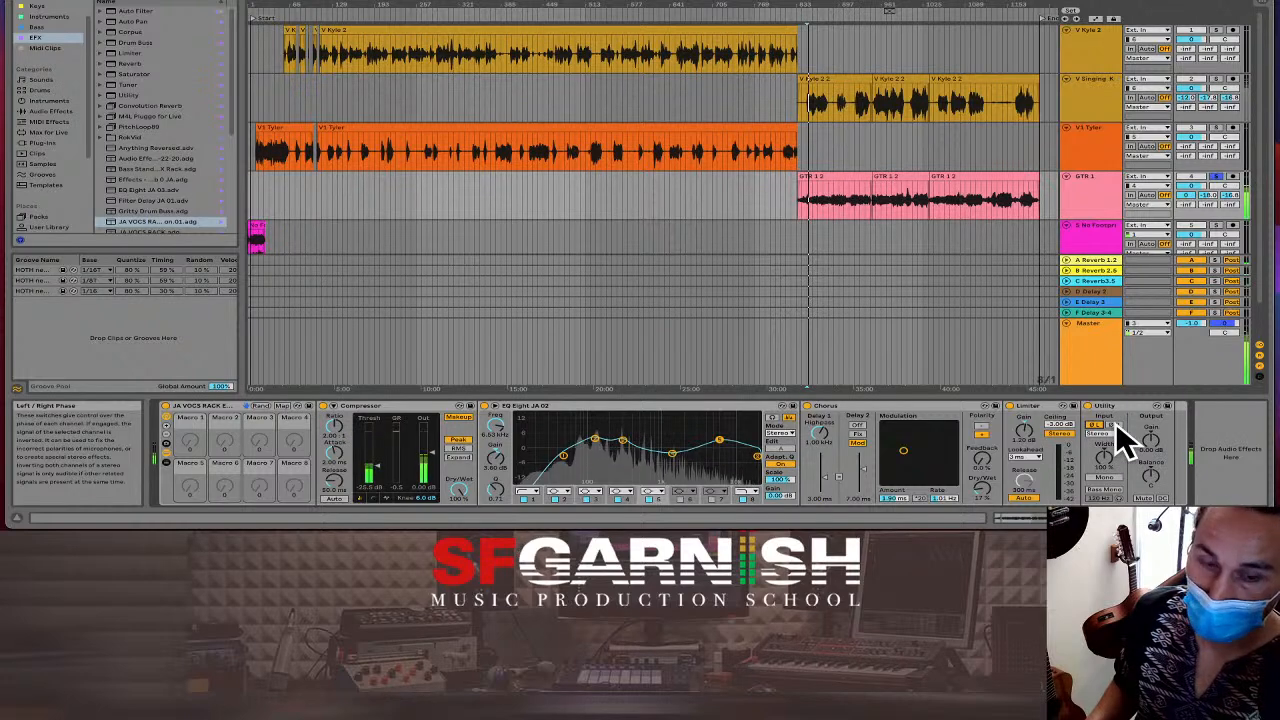
{"action": "left_click", "coordinate": [1117, 428]}
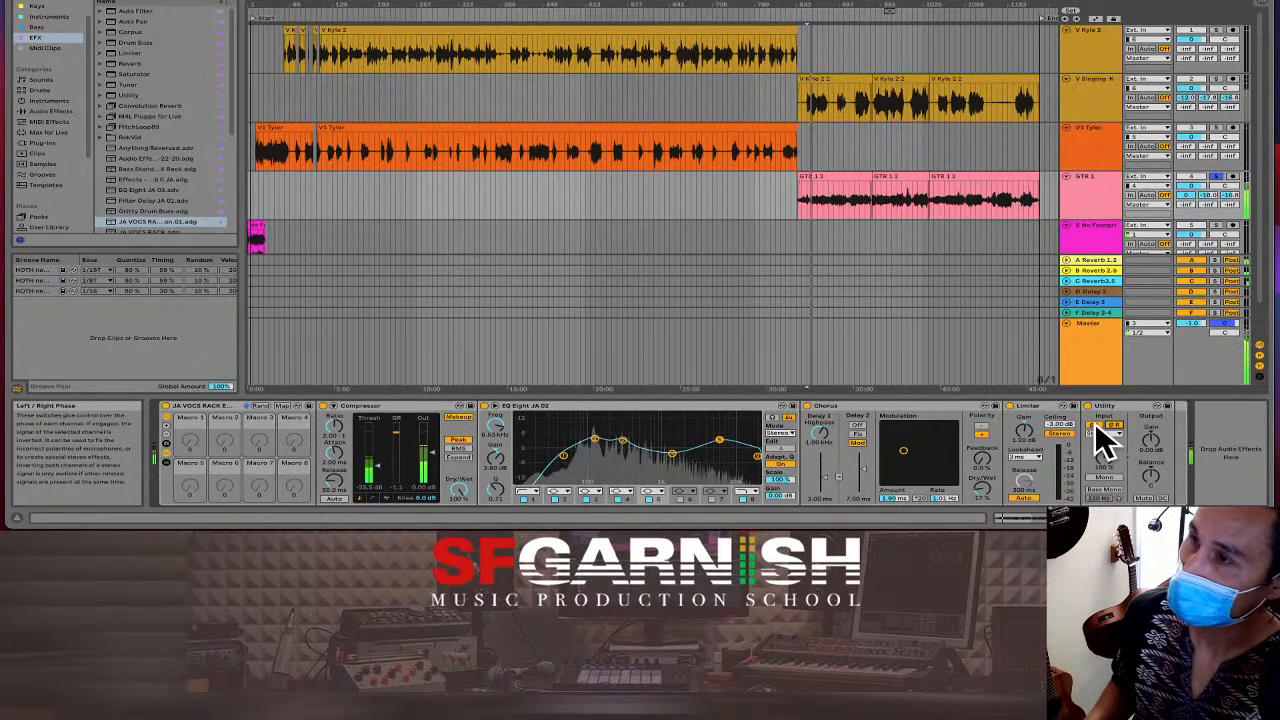
{"action": "left_click", "coordinate": [1092, 425]}
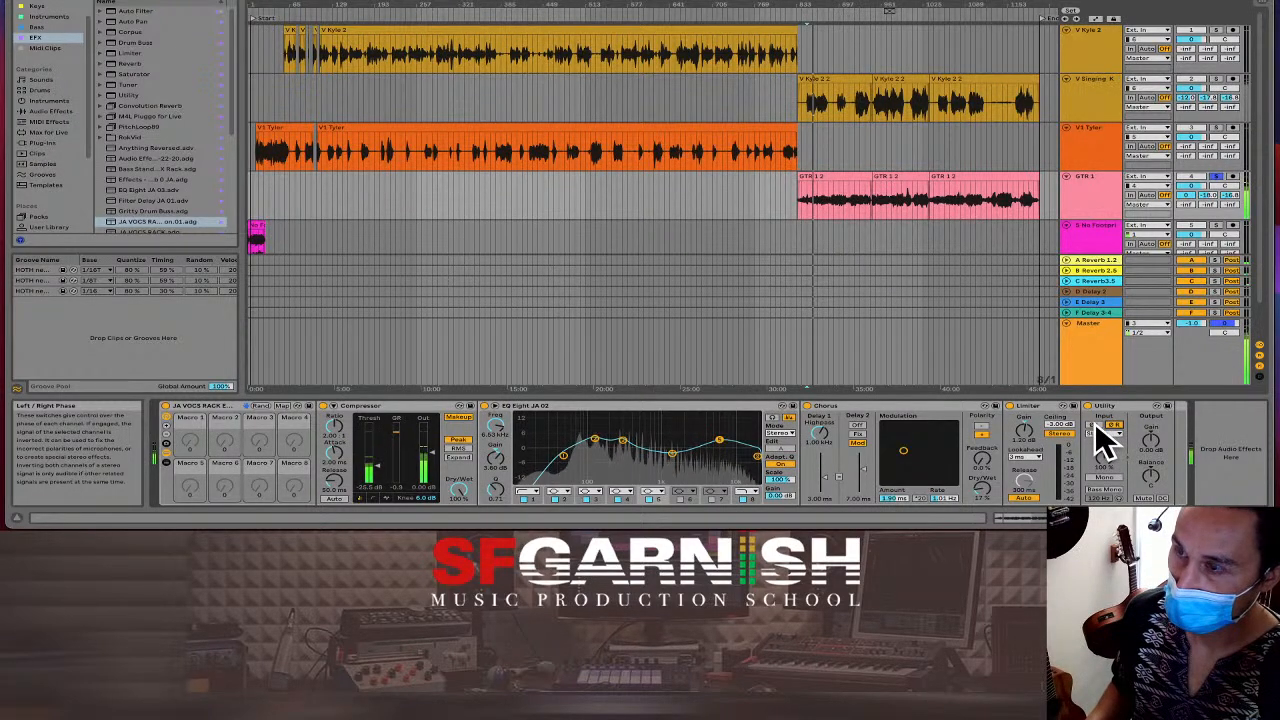
{"action": "left_click", "coordinate": [1112, 425]}
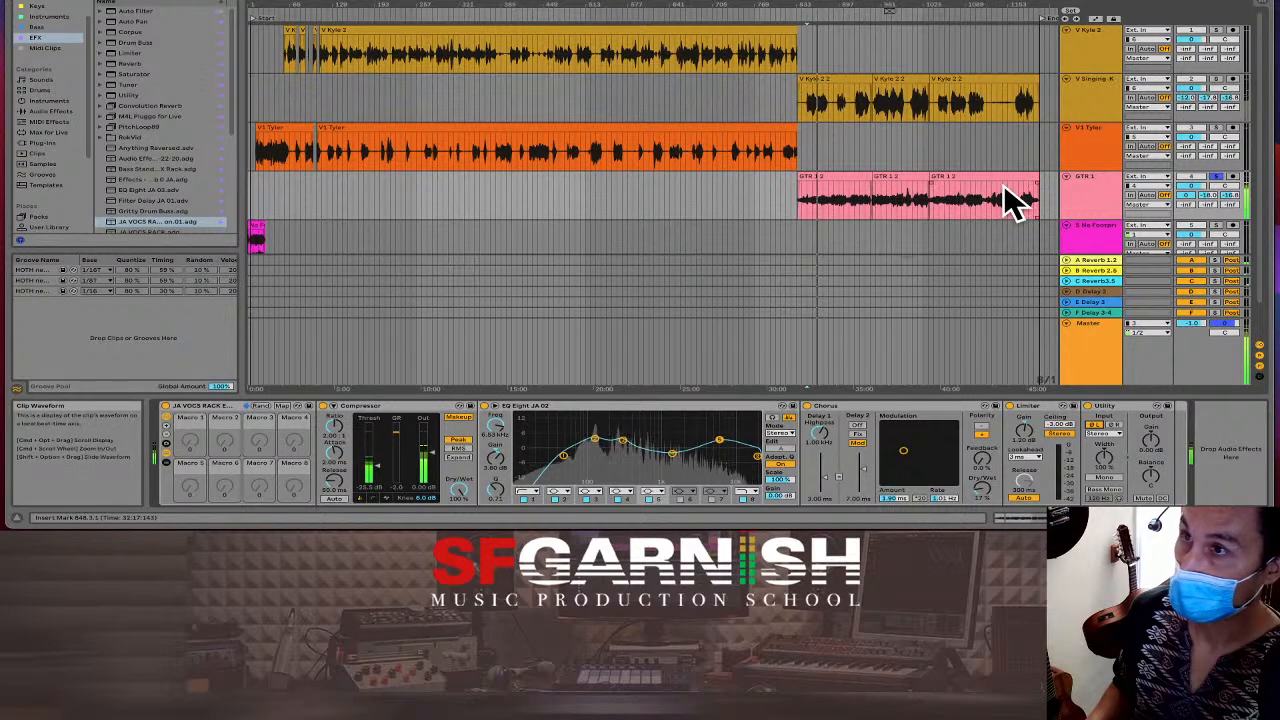
{"action": "key", "text": "space"}
{"action": "left_click", "coordinate": [1215, 177]}
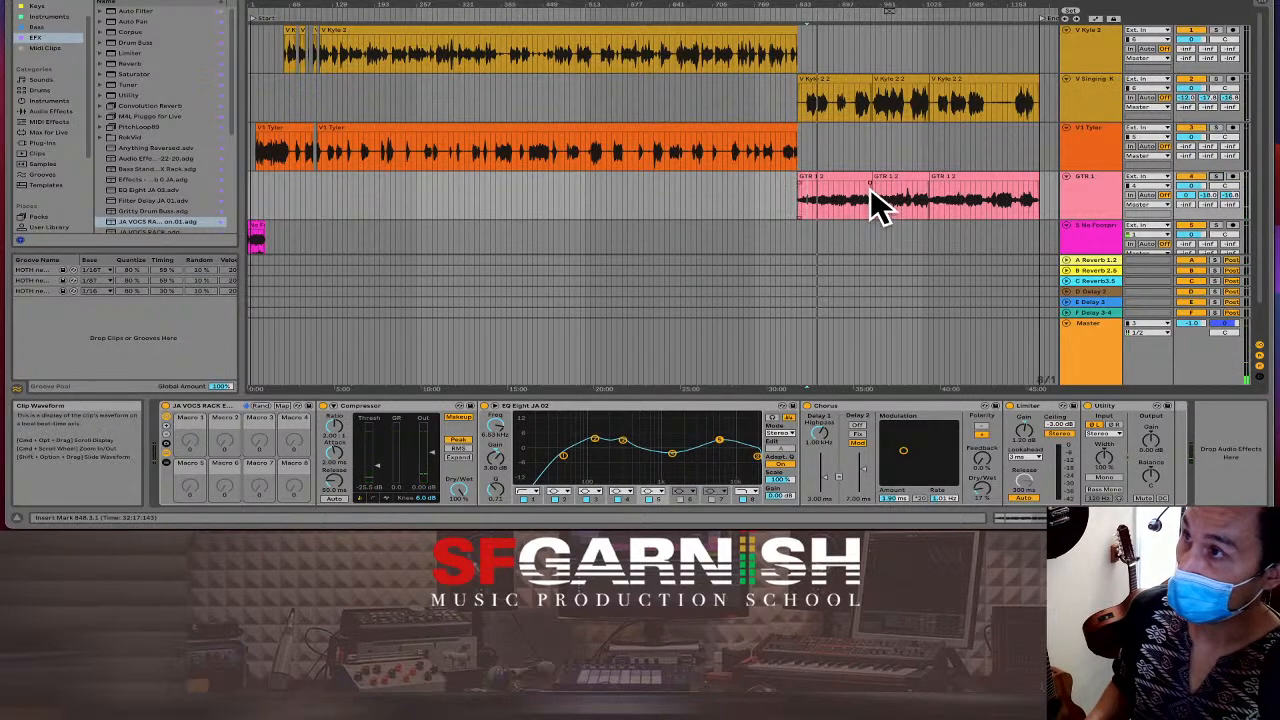
Play from the guitar section, set Utility Width to 40%, and show the mixer.
{"action": "left_click", "coordinate": [812, 204]}
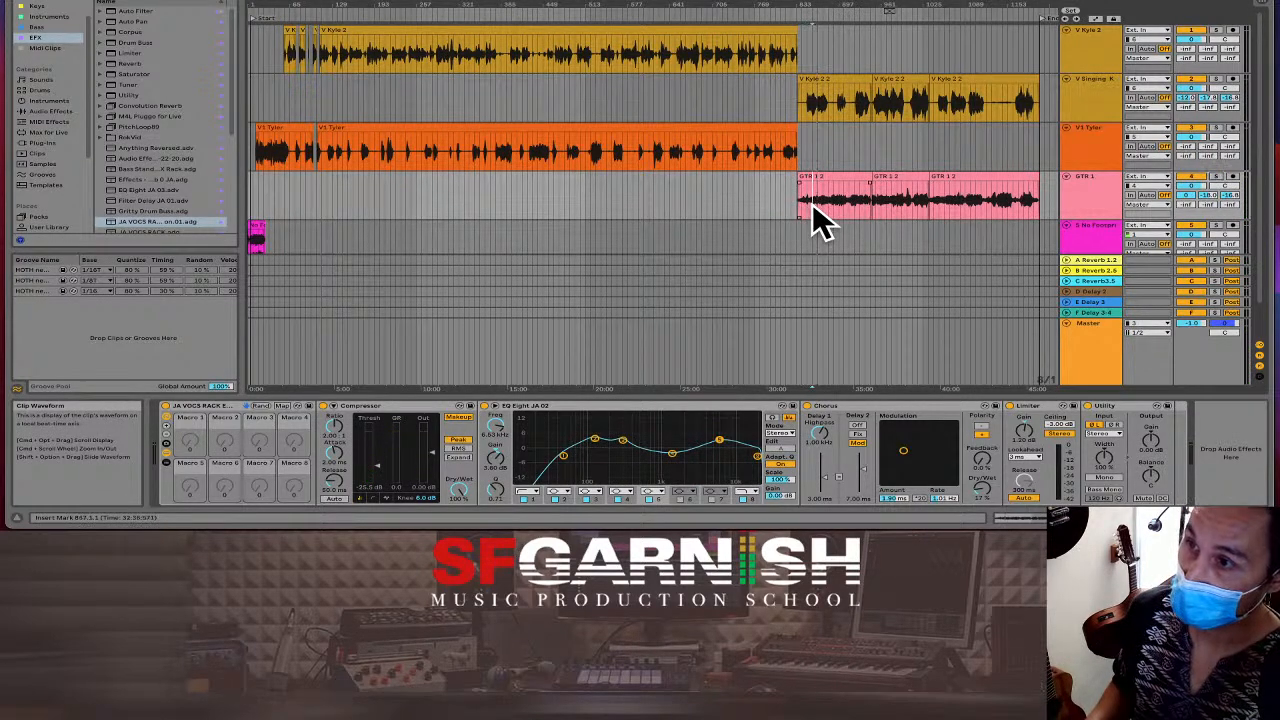
{"action": "key", "text": "space"}
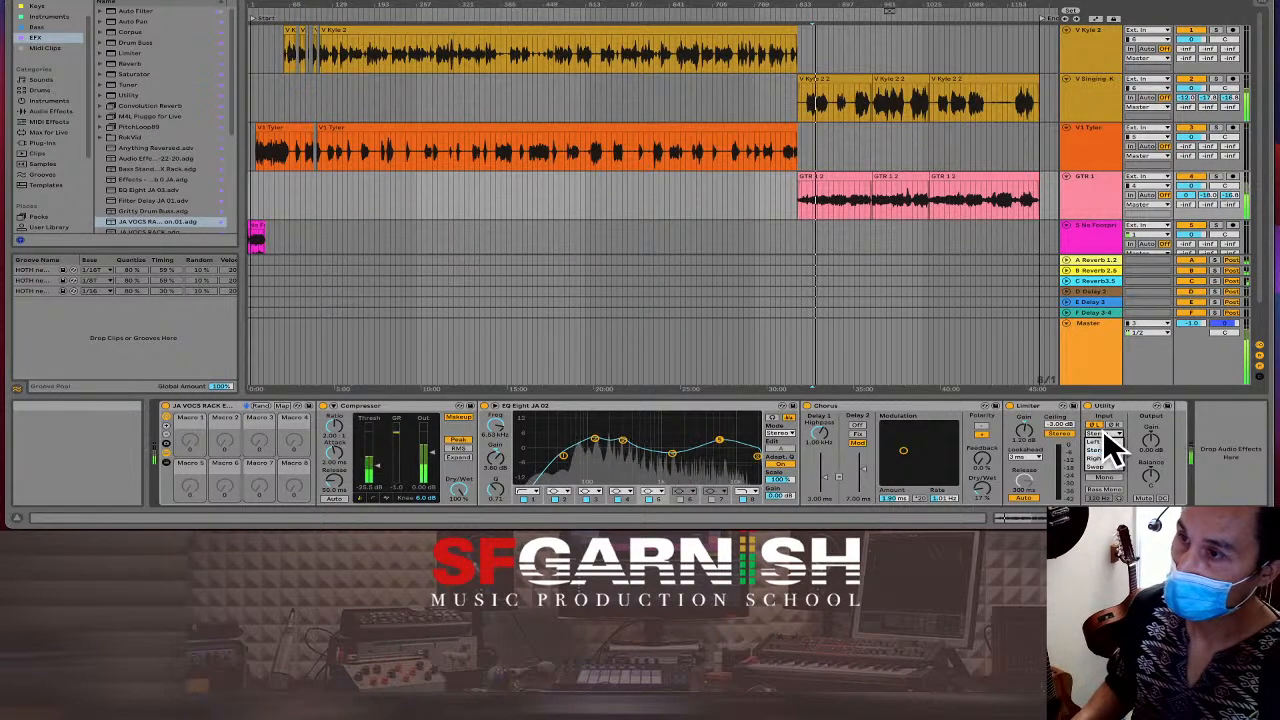
{"action": "left_click_drag", "start_coordinate": [1108, 466], "coordinate": [1108, 526]}
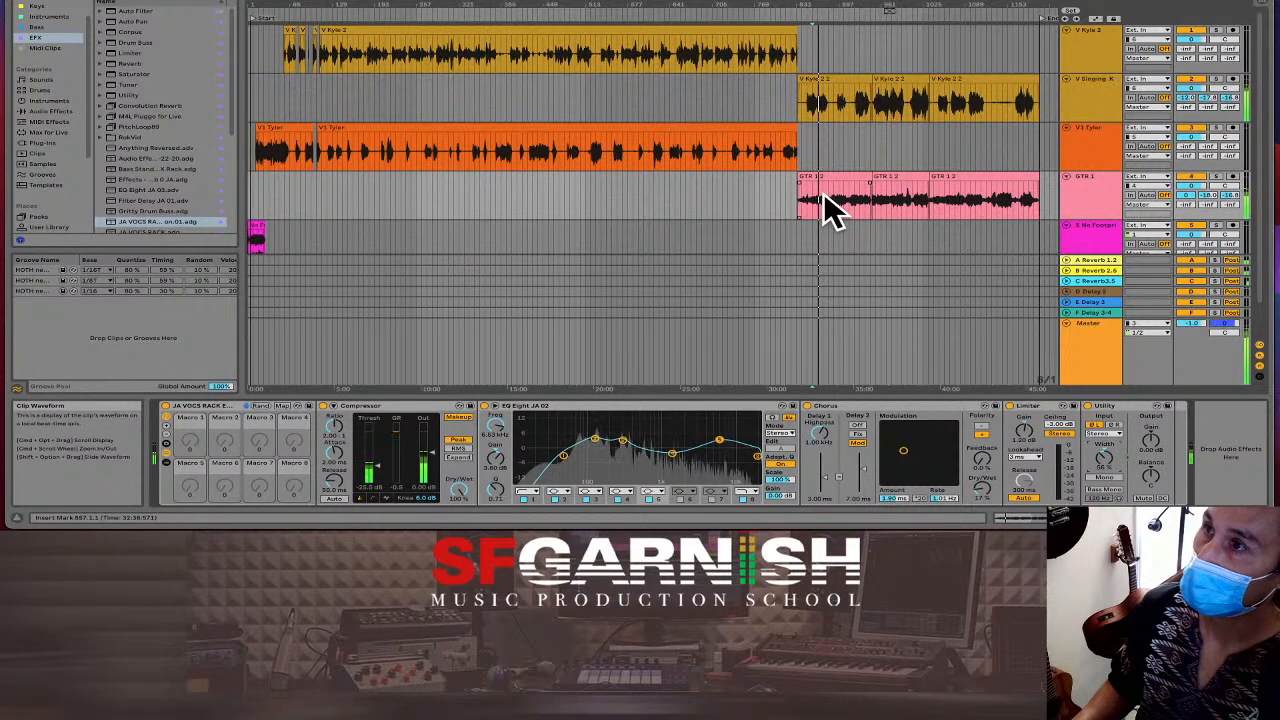
{"action": "key", "text": "Tab"}
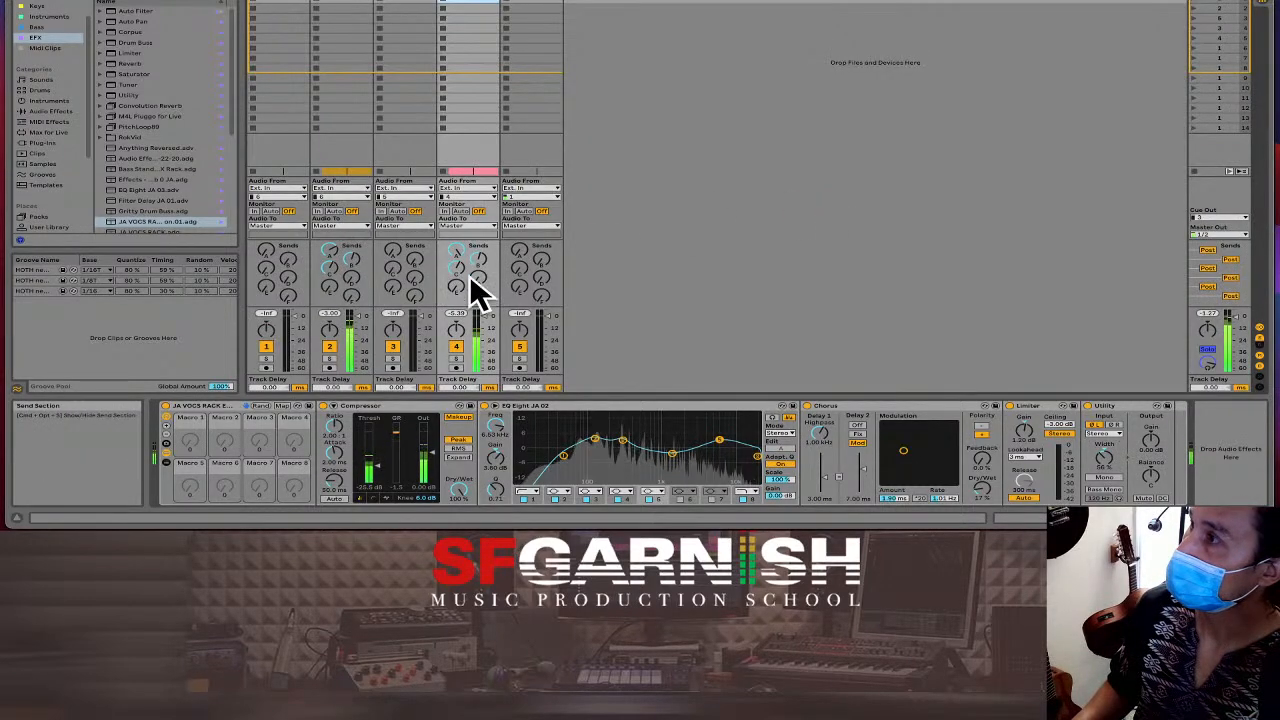
Solo track 4 and set its Send C to about -3 dB.
{"action": "left_click", "coordinate": [457, 358]}
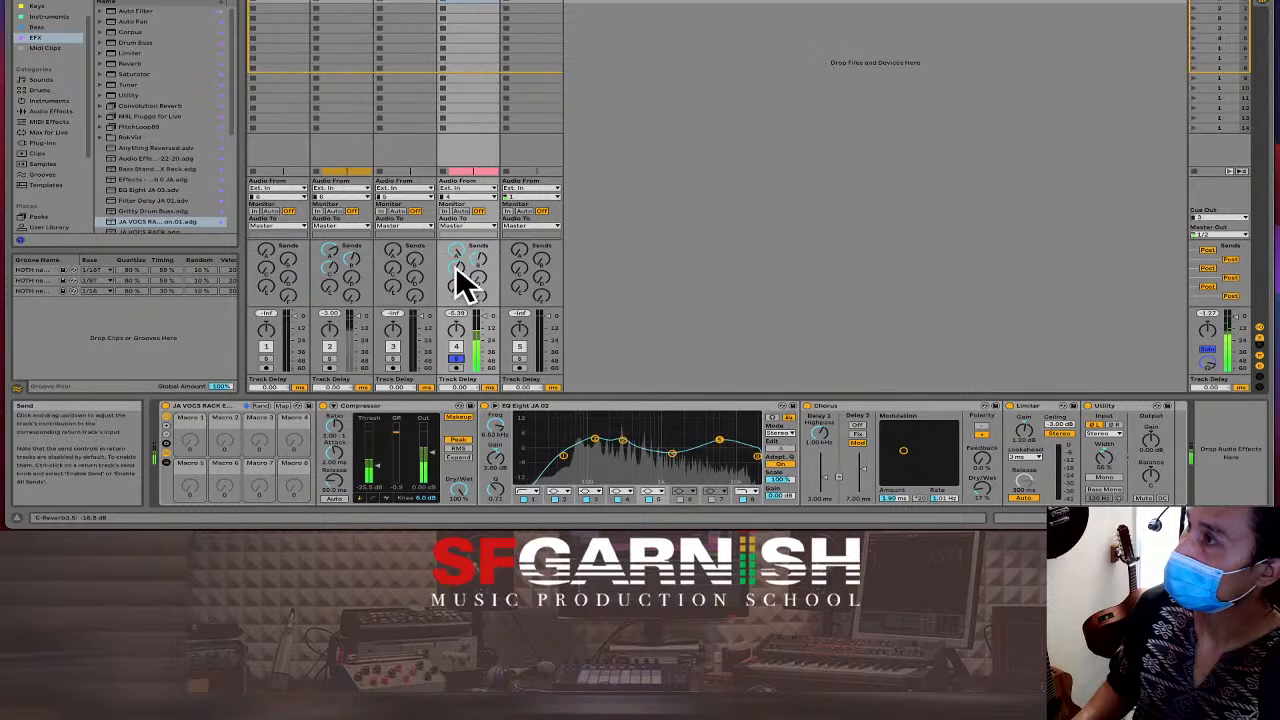
{"action": "left_click_drag", "start_coordinate": [456, 267], "coordinate": [456, 212]}
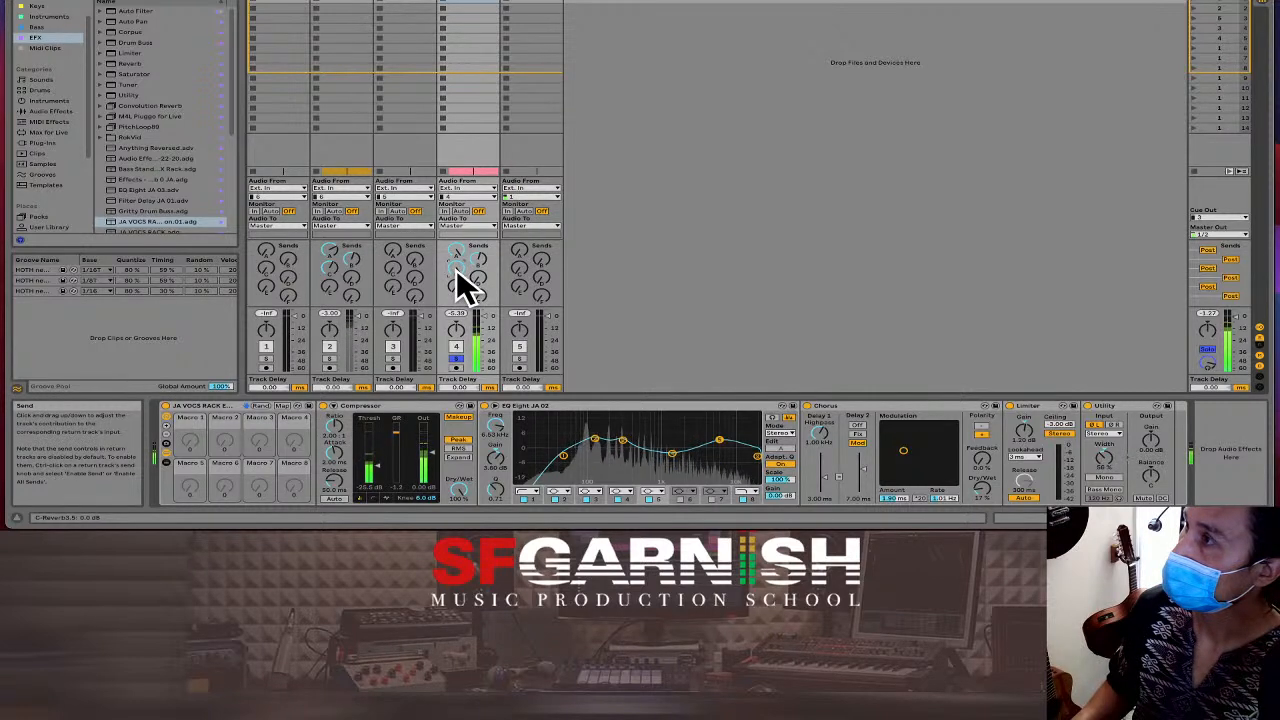
{"action": "left_click_drag", "start_coordinate": [457, 270], "coordinate": [457, 276]}
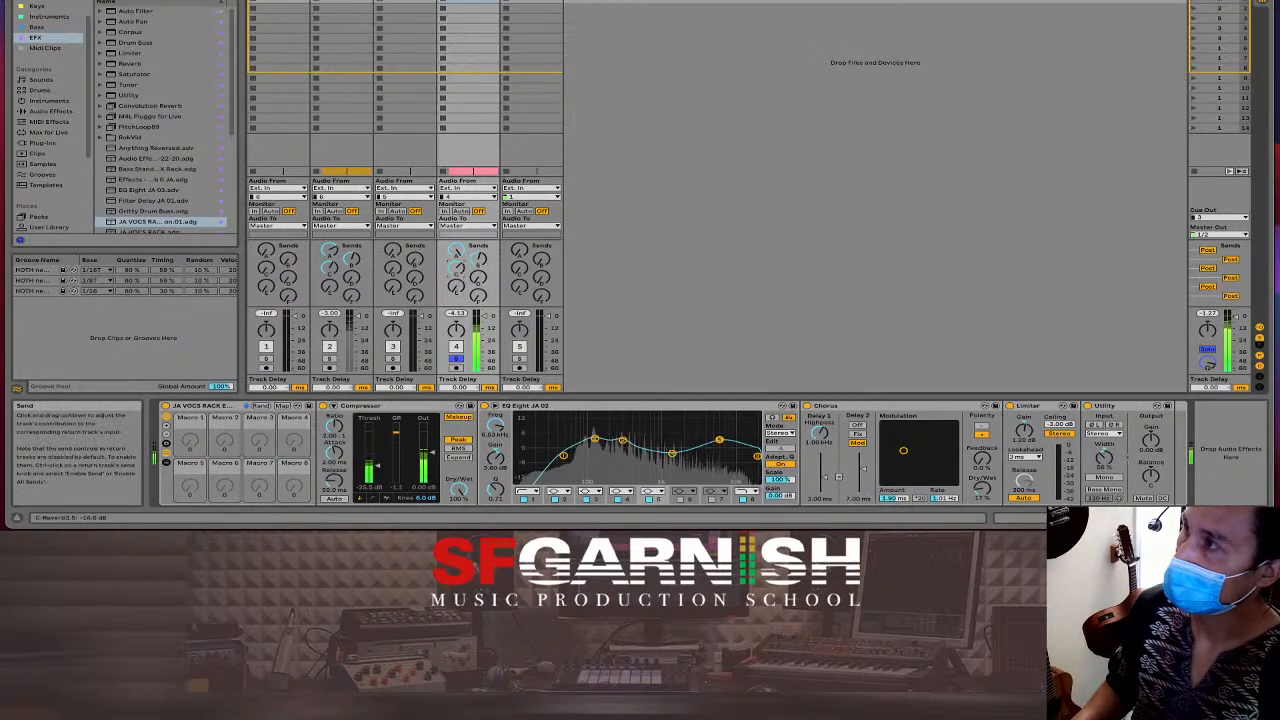
Lower track 4's Send A to about -11.7 dB, unsolo it, and show the arrangement.
{"action": "left_click_drag", "start_coordinate": [460, 263], "coordinate": [460, 272]}
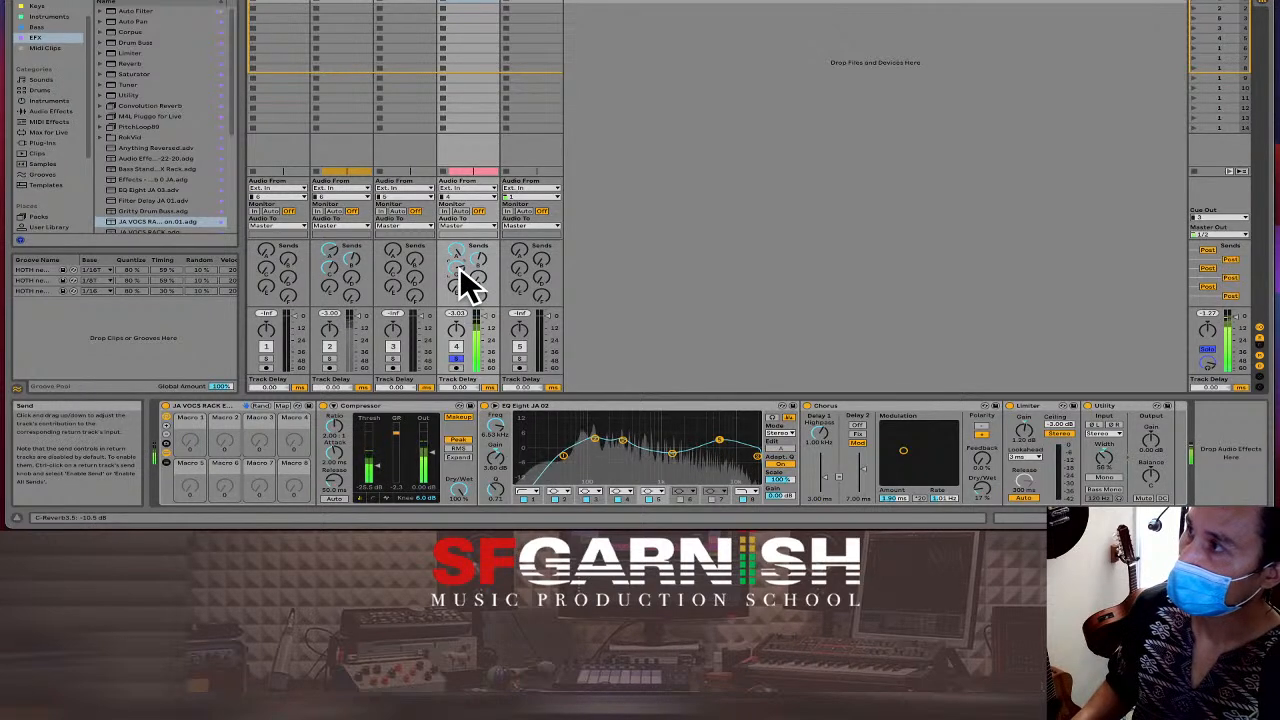
{"action": "left_click_drag", "start_coordinate": [461, 268], "coordinate": [461, 275]}
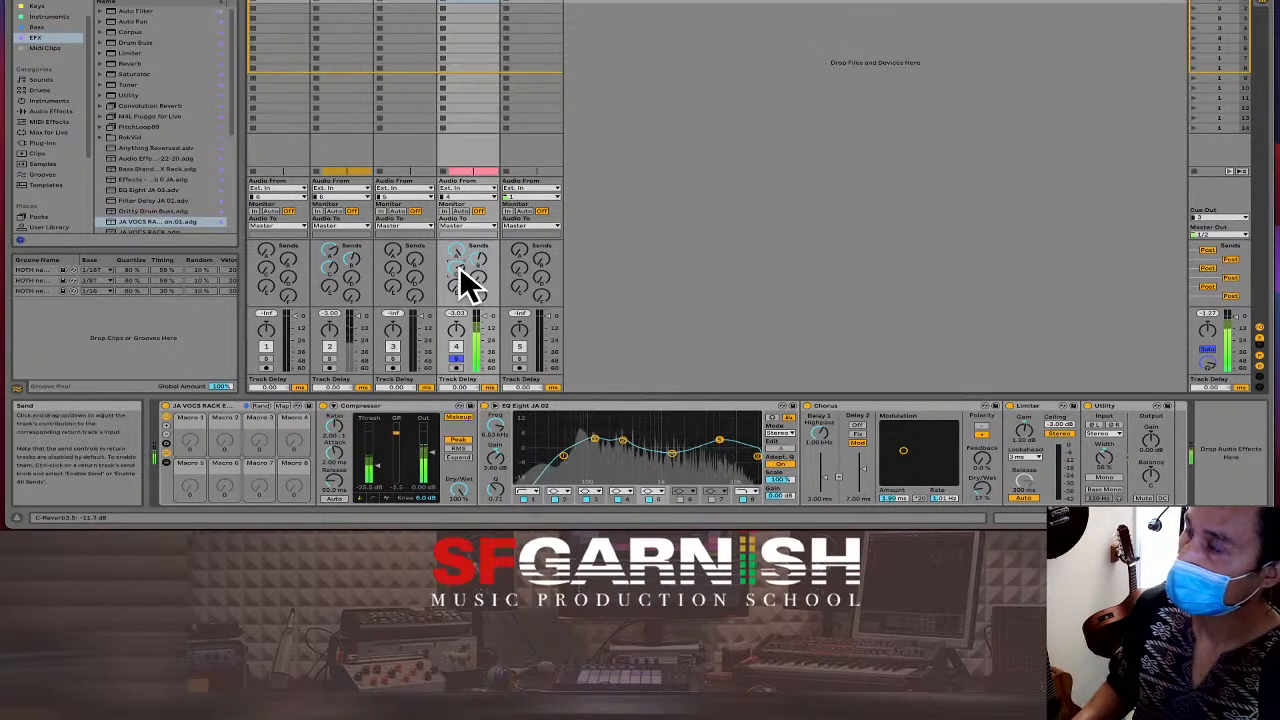
{"action": "left_click", "coordinate": [457, 362]}
{"action": "key", "text": "Tab"}
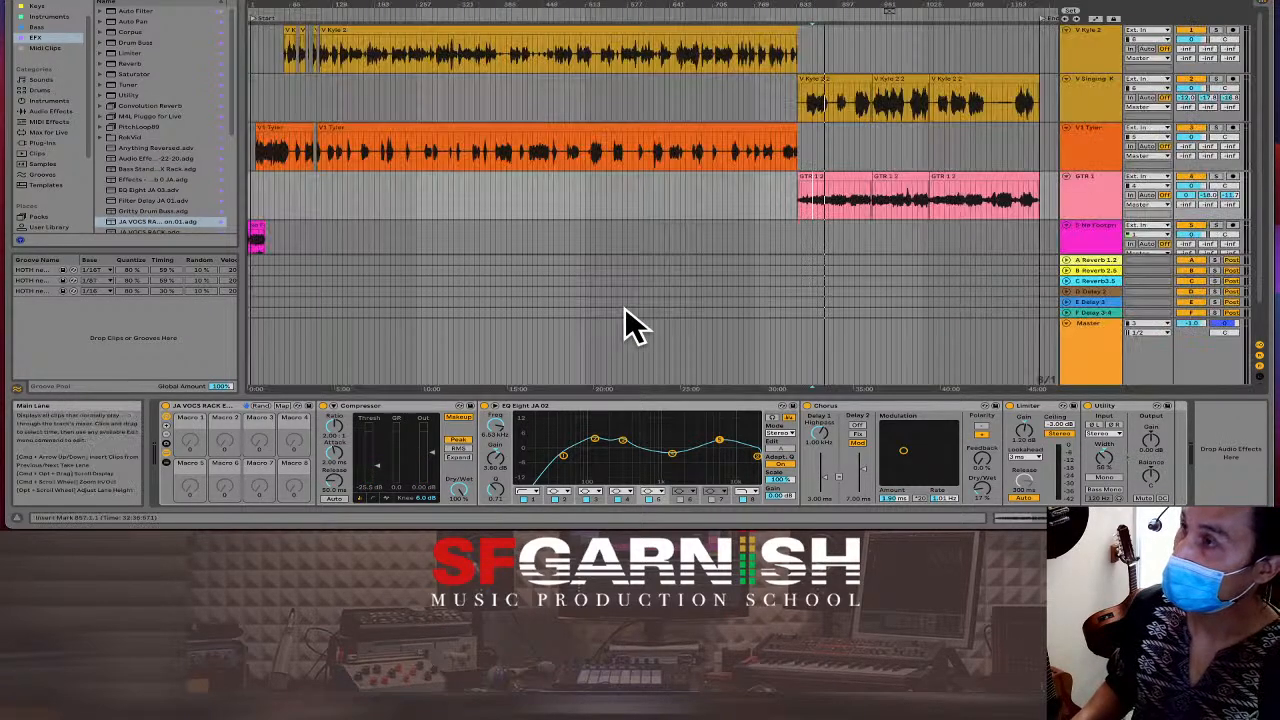
Play the later section and boost V Singing K's high EQ band to +5 dB at 6.81 kHz.
{"action": "left_click", "coordinate": [852, 201]}
{"action": "key", "text": "space"}
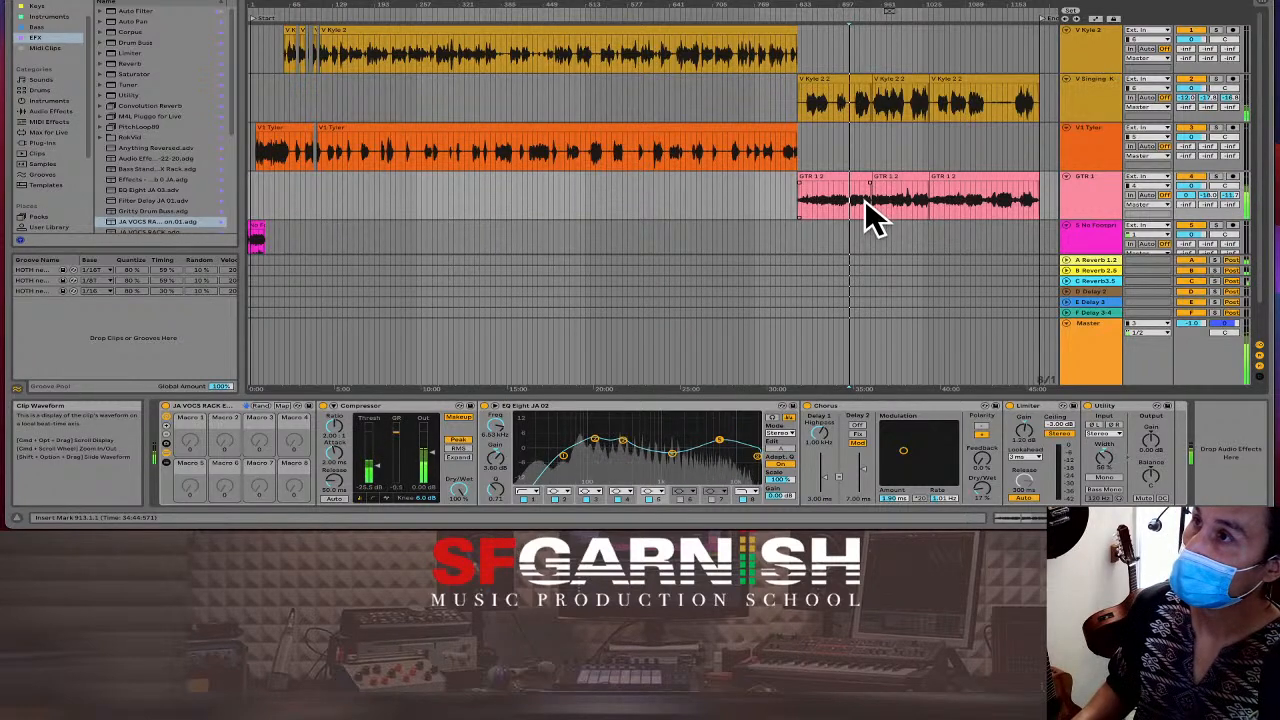
{"action": "left_click", "coordinate": [860, 201]}
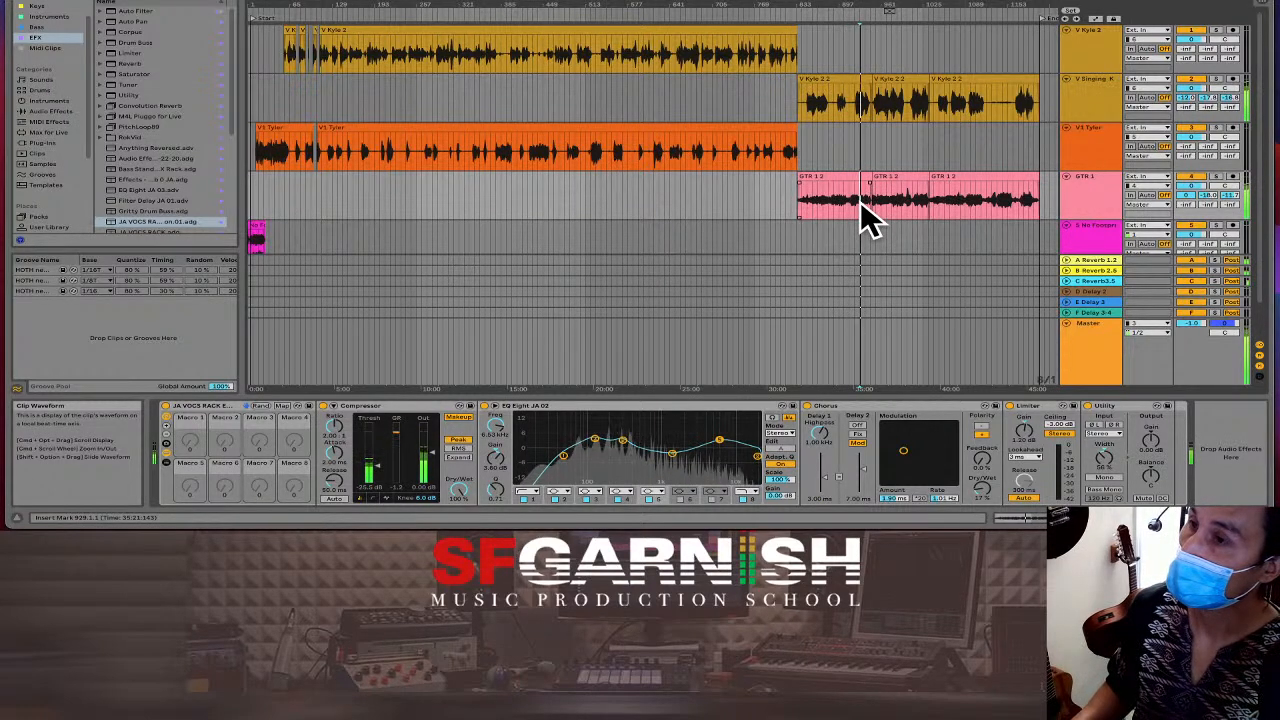
{"action": "left_click", "coordinate": [856, 102]}
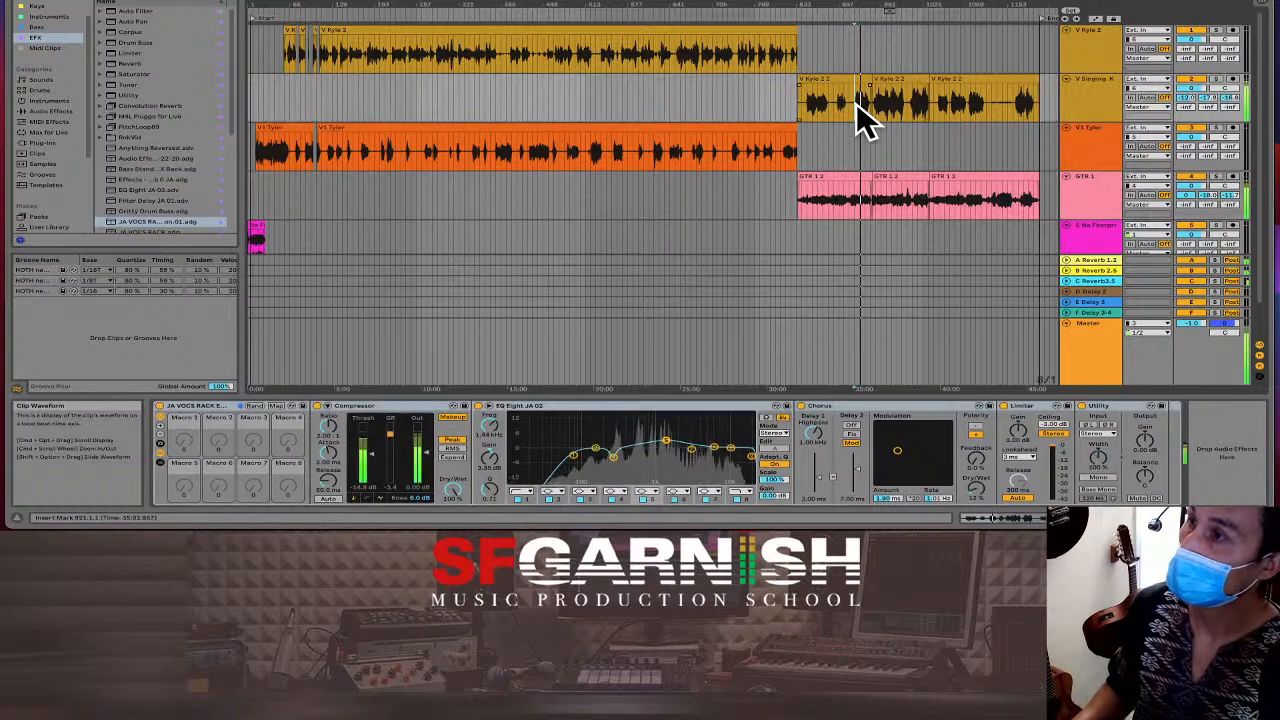
{"action": "left_click_drag", "start_coordinate": [714, 446], "coordinate": [731, 440]}
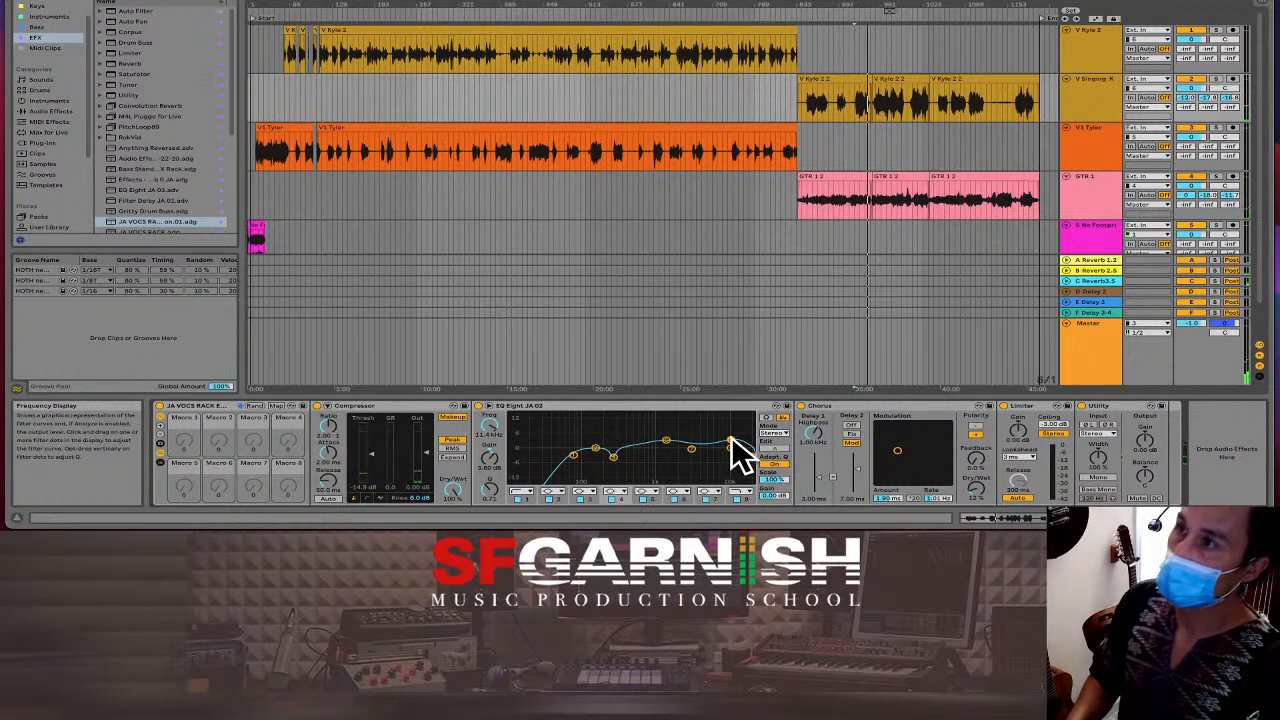
Replay from just before the GTR 1 guitar entry, then zoom out to the whole song.
{"action": "left_click", "coordinate": [600, 184]}
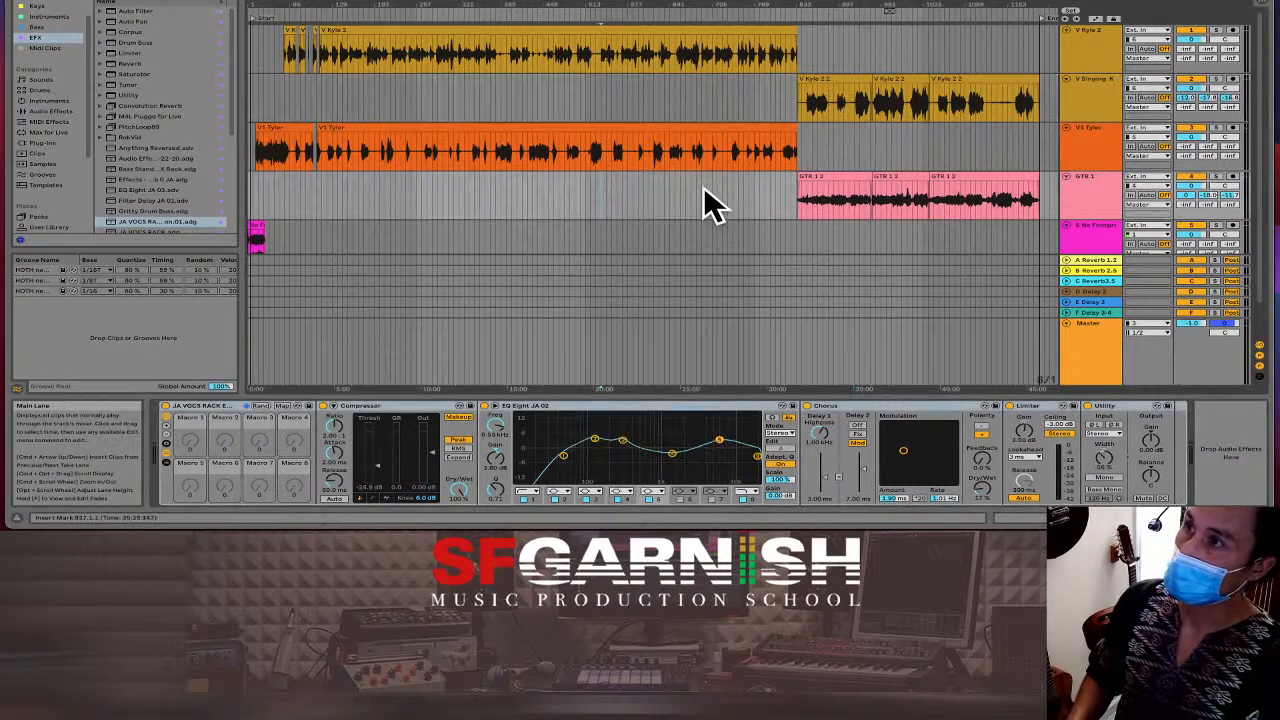
{"action": "left_click", "coordinate": [785, 190]}
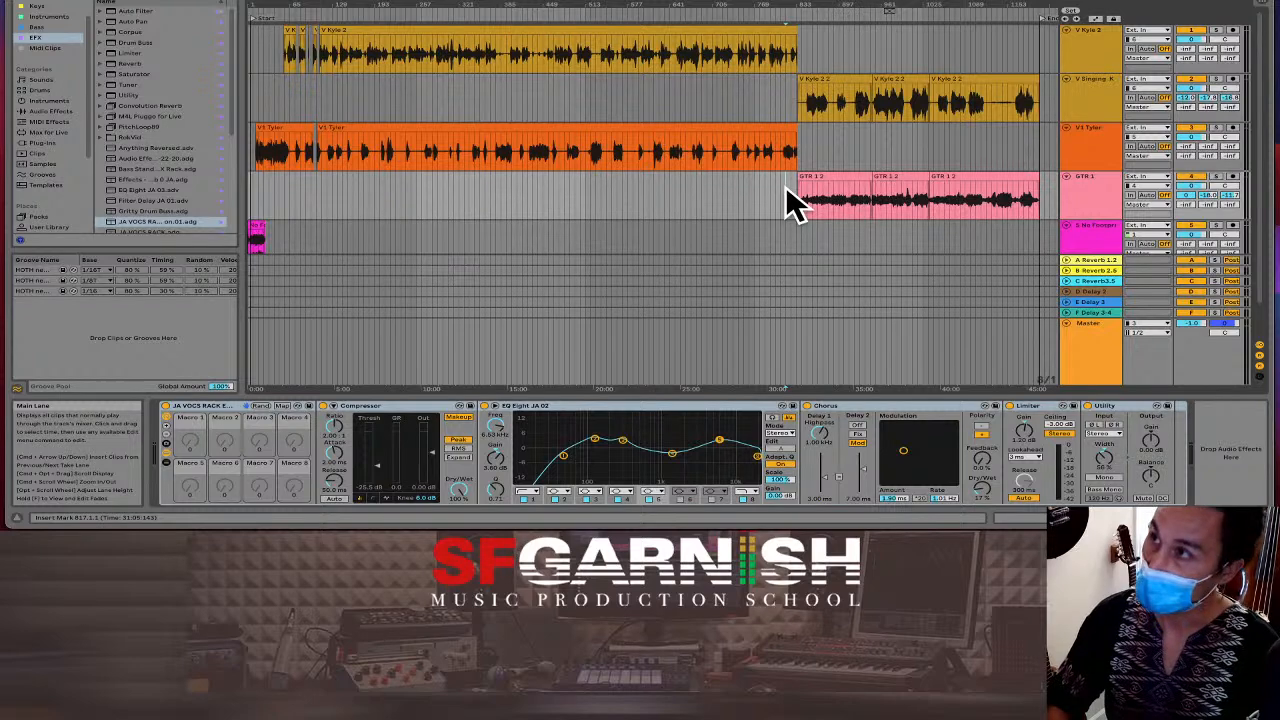
{"action": "key", "text": "plus"}
{"action": "scroll", "coordinate": [790, 200], "scroll_direction": "right", "scroll_amount": 3}
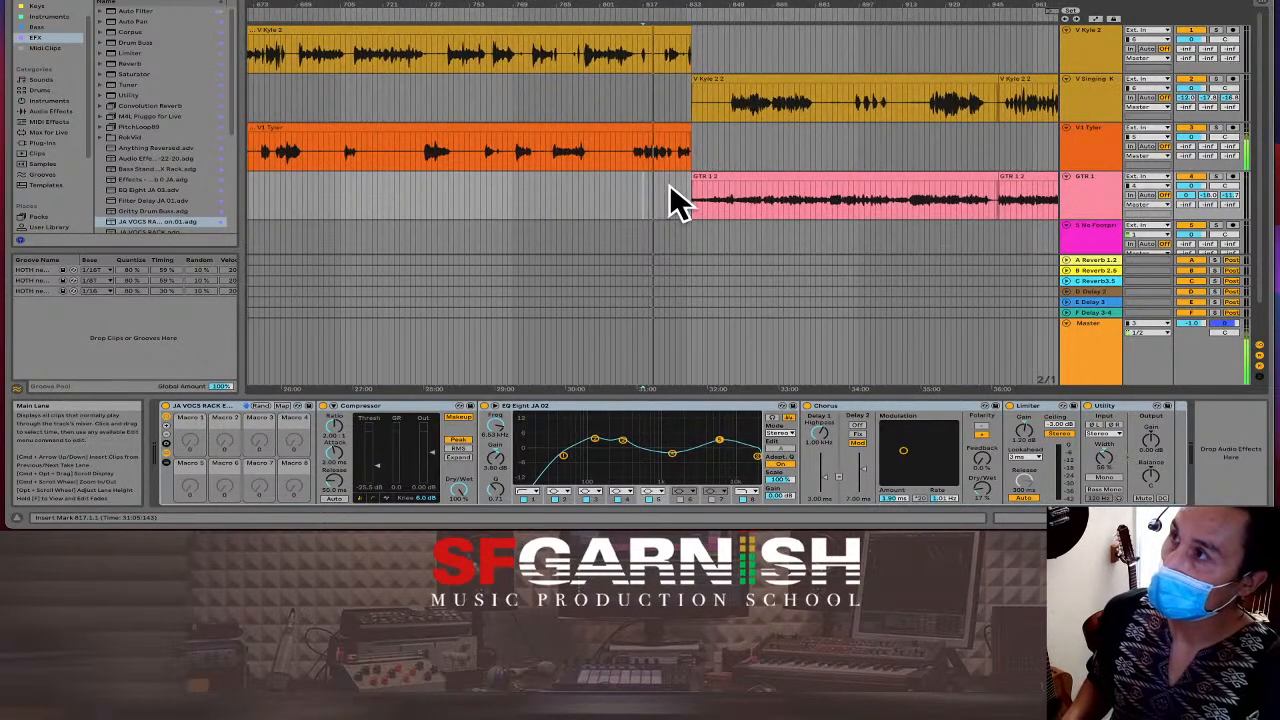
{"action": "left_click", "coordinate": [627, 187]}
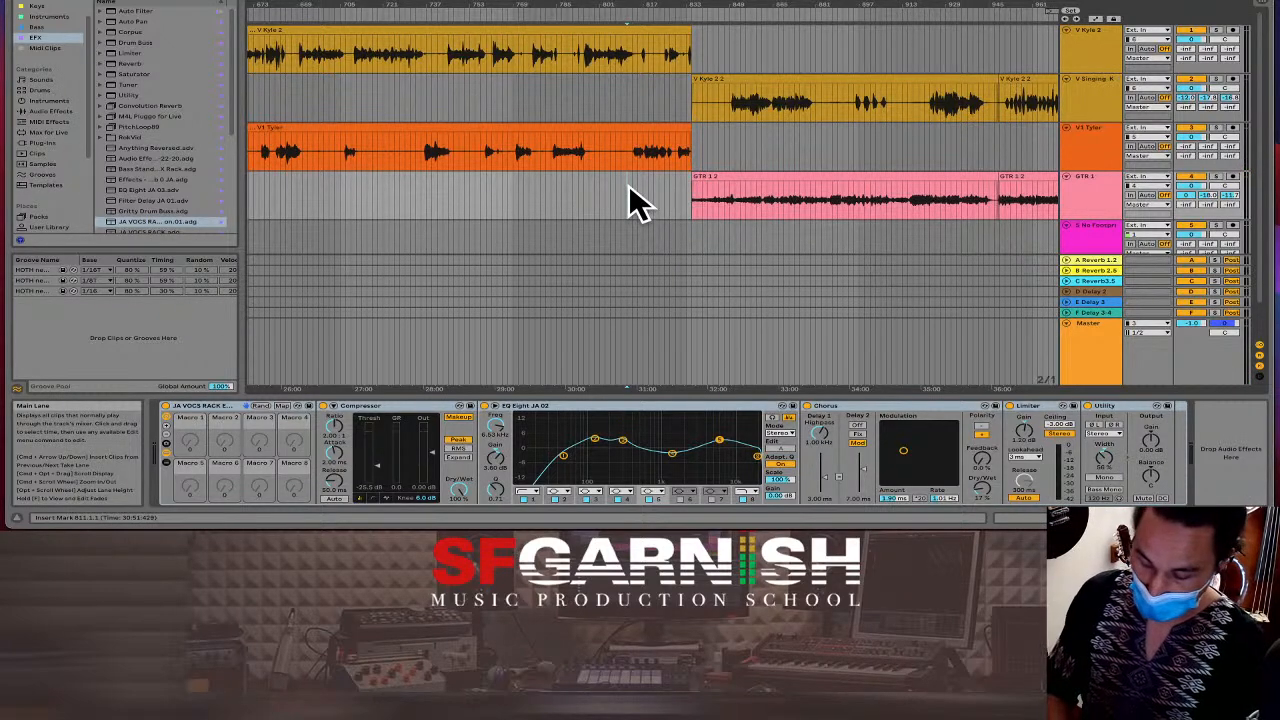
{"action": "key", "text": "minus"}
{"action": "key", "text": "minus"}
{"action": "key", "text": "minus"}
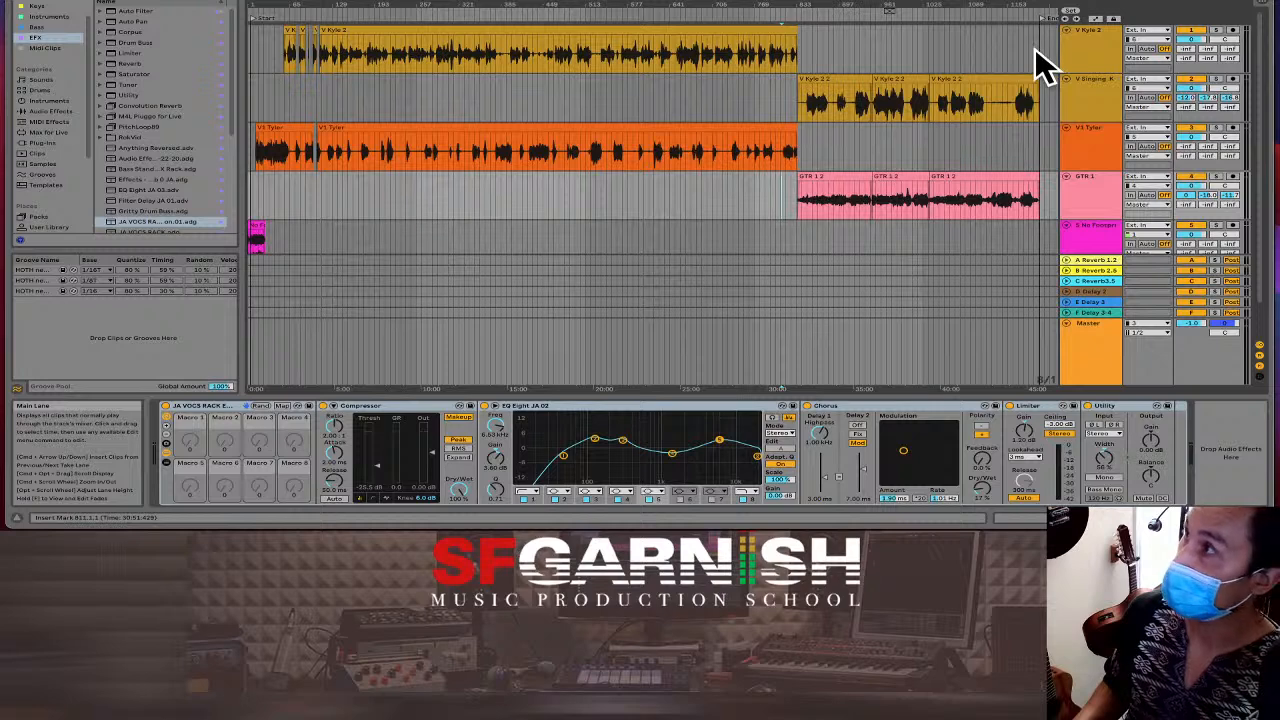
Select the top vocal lane, set the insert point near the song's end, and switch to the Session mixer.
{"action": "left_click", "coordinate": [249, 45]}
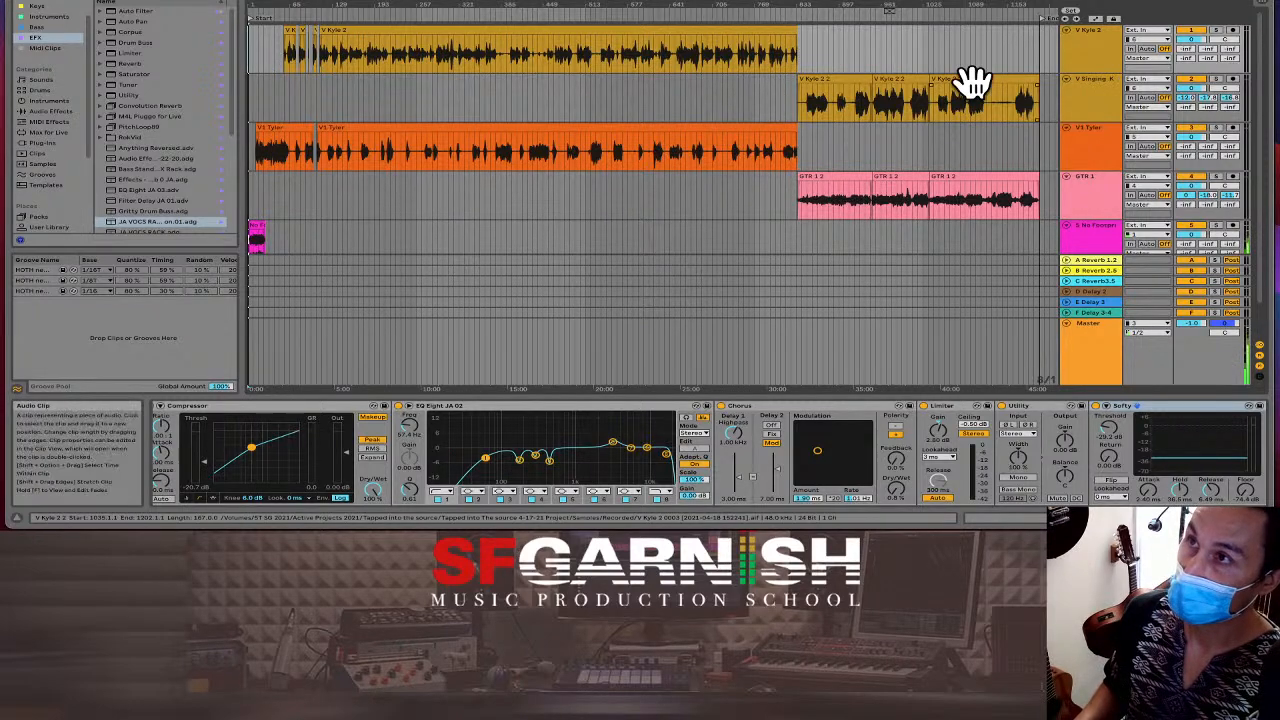
{"action": "left_click", "coordinate": [1032, 56]}
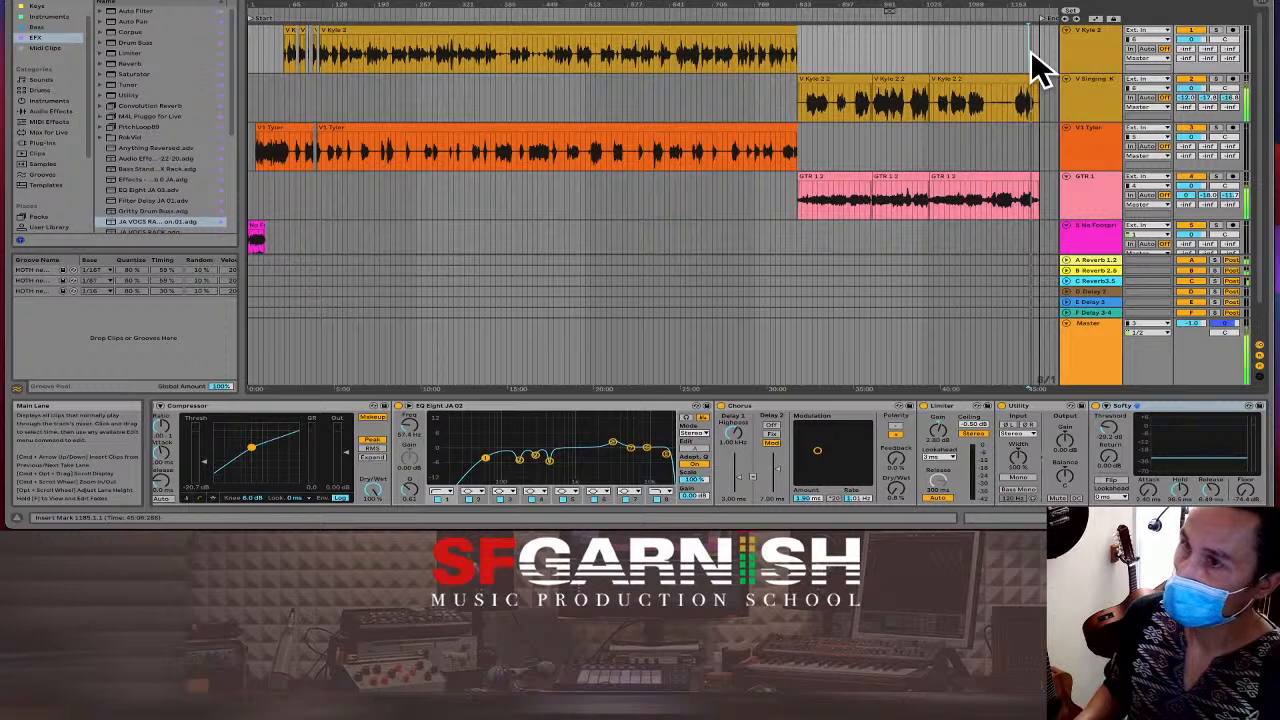
{"action": "key", "text": "Tab"}
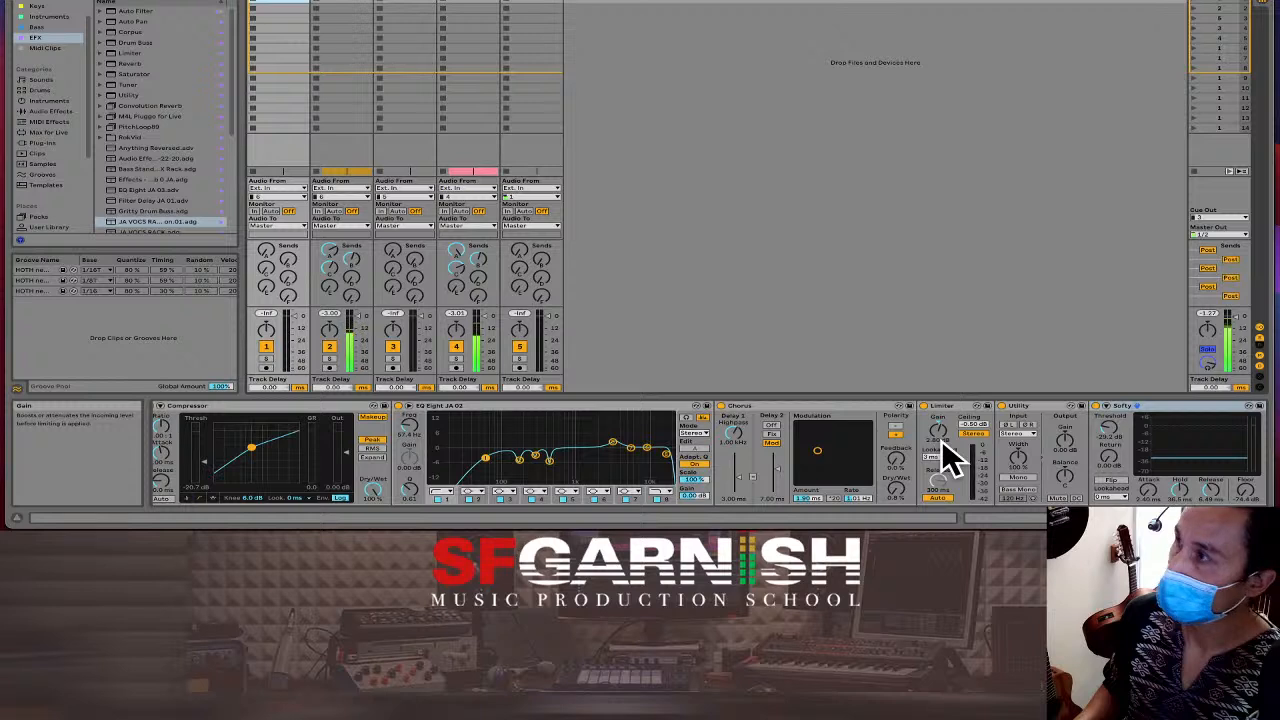
Move the Master Limiter after the Wide & Warm rack and return to the arrangement.
{"action": "left_click", "coordinate": [1233, 8]}
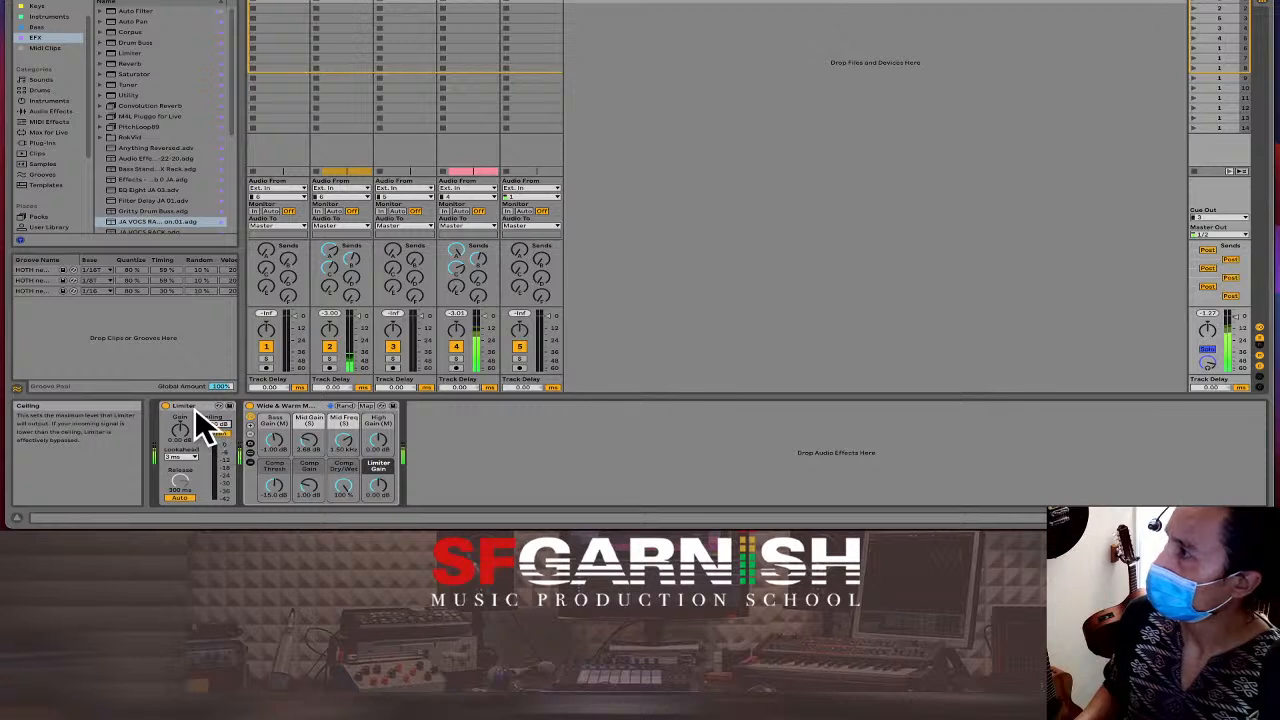
{"action": "left_click_drag", "start_coordinate": [188, 411], "coordinate": [344, 420]}
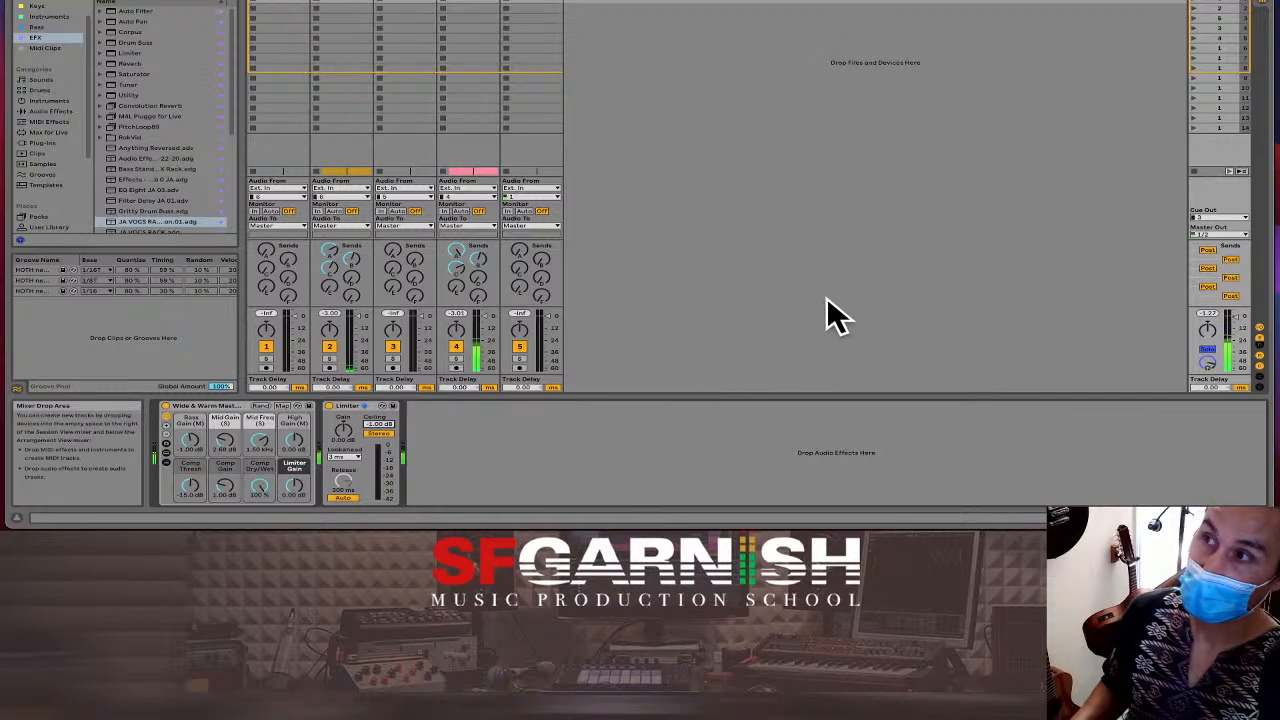
{"action": "key", "text": "Tab"}
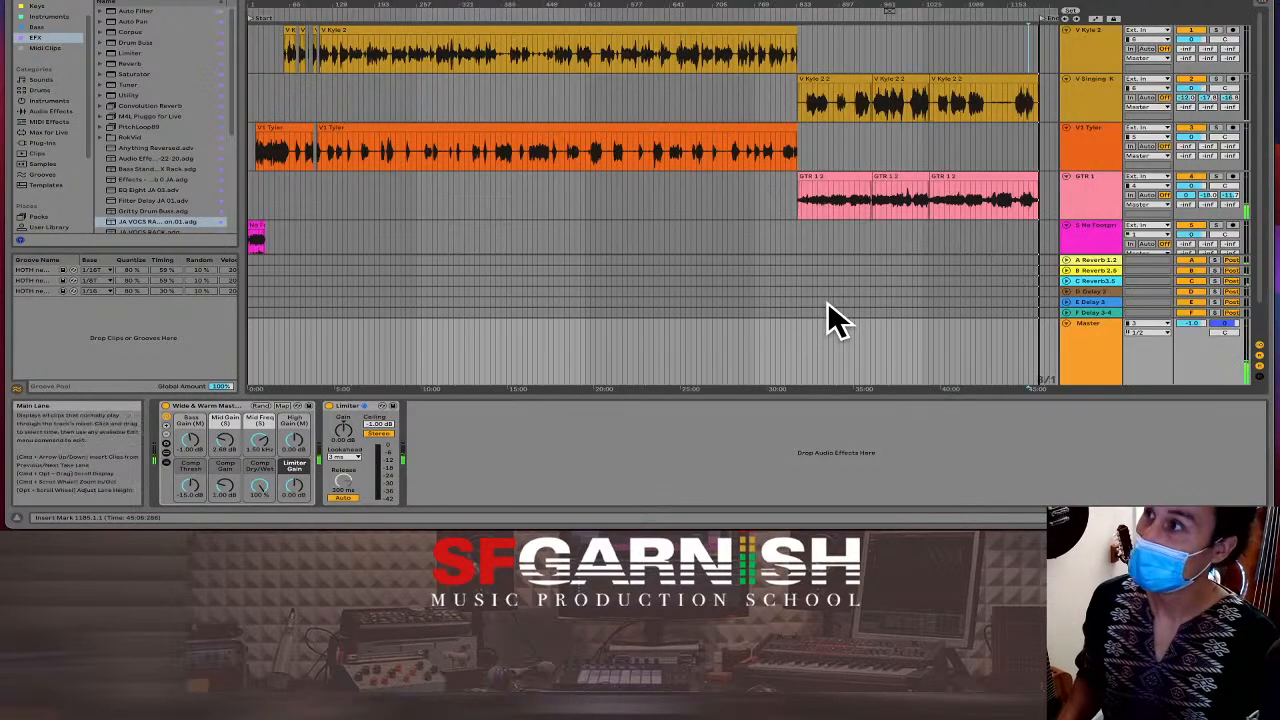
Select the song from start to end on the V Singing K lane and open Export Audio/Video.
{"action": "left_click", "coordinate": [829, 193]}
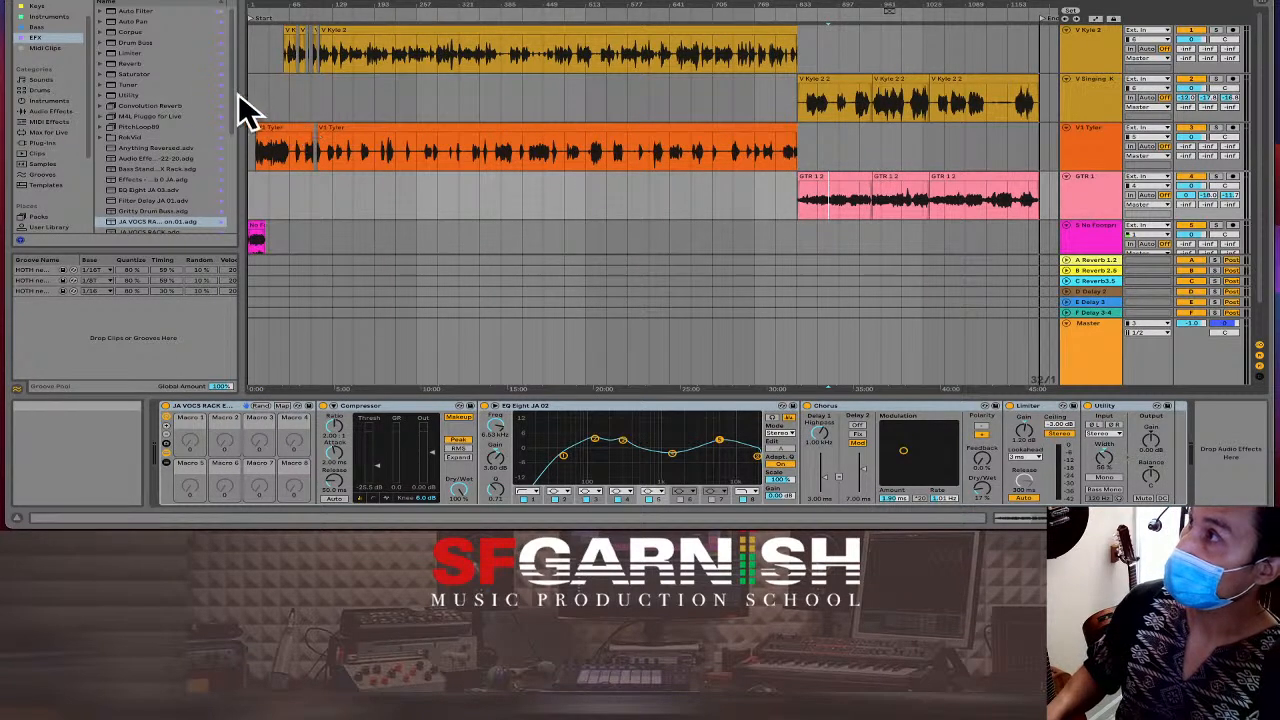
{"action": "left_click_drag", "start_coordinate": [256, 102], "coordinate": [1037, 100]}
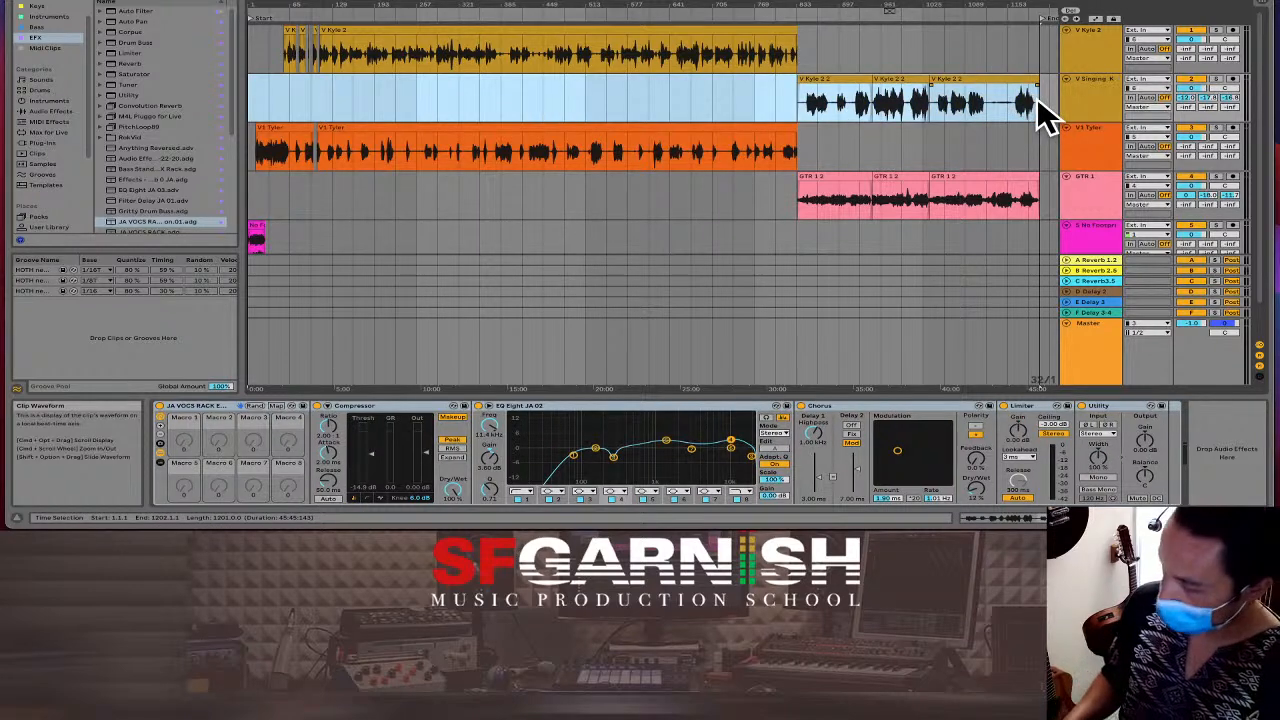
{"action": "key", "text": "super+shift+r"}
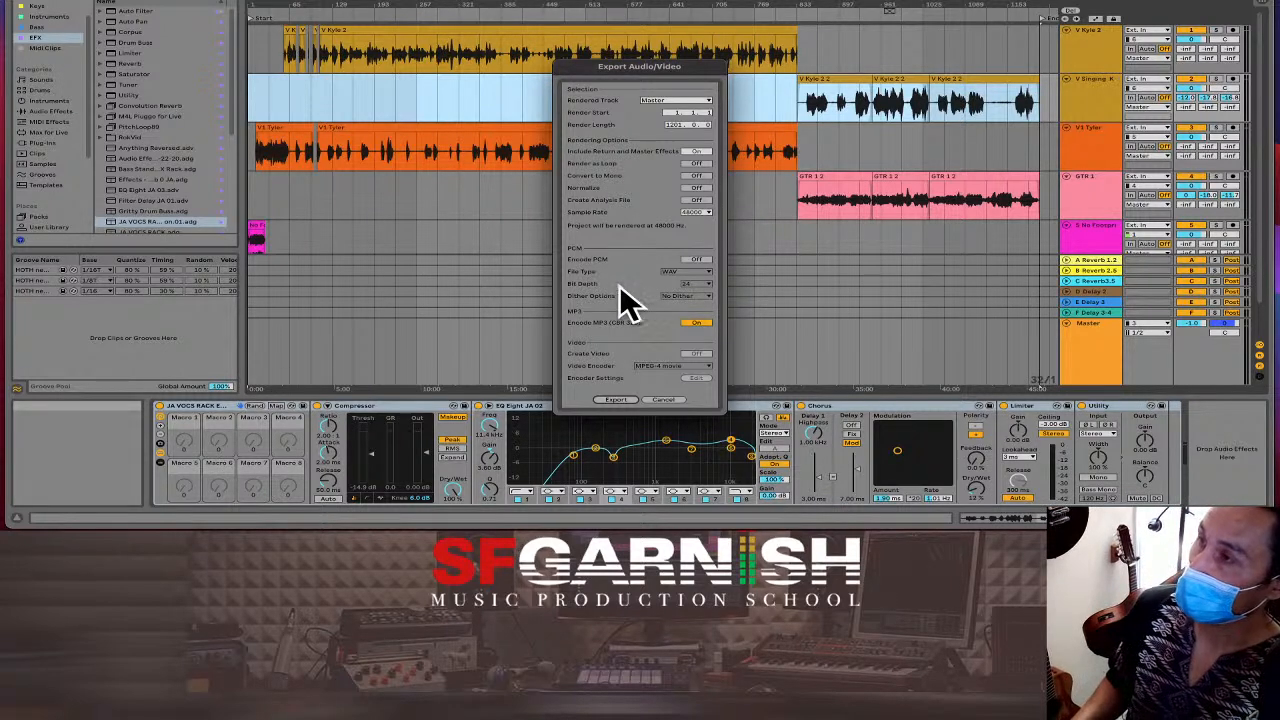
Export the mix into the Tapped into the source folder, with the file name ending in Mix 01.
{"action": "left_click", "coordinate": [615, 398]}
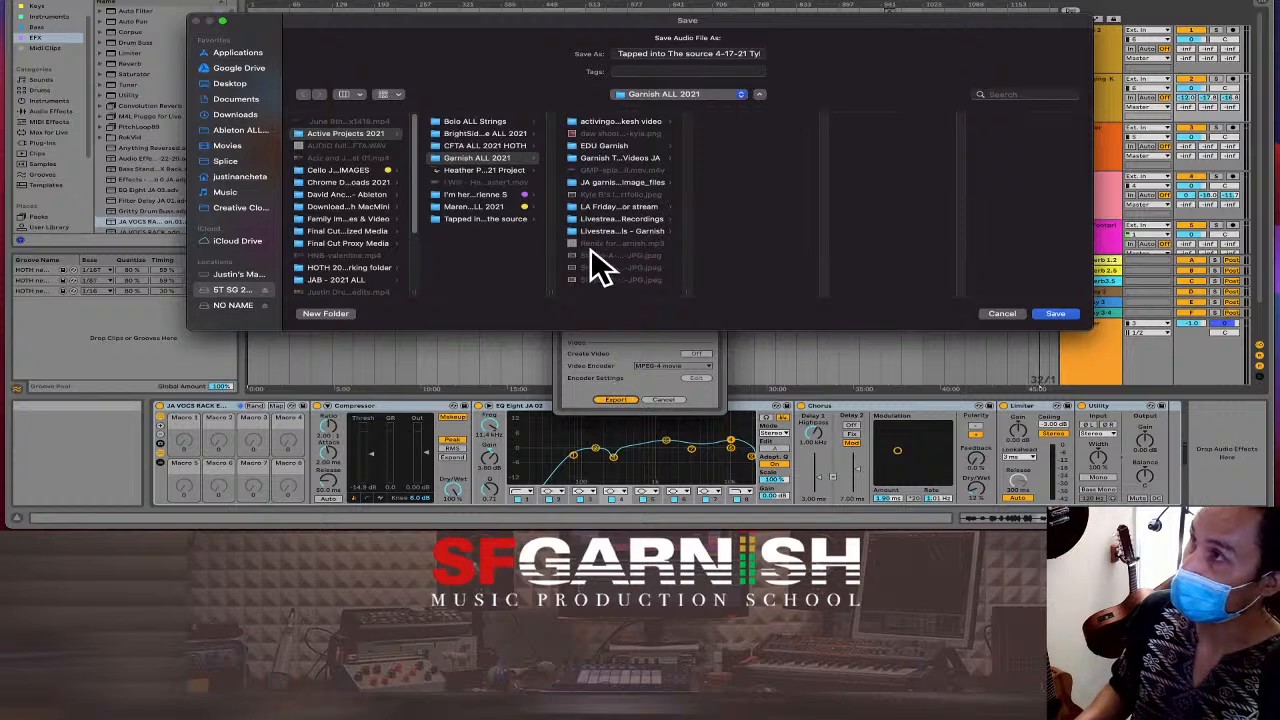
{"action": "left_click", "coordinate": [454, 219]}
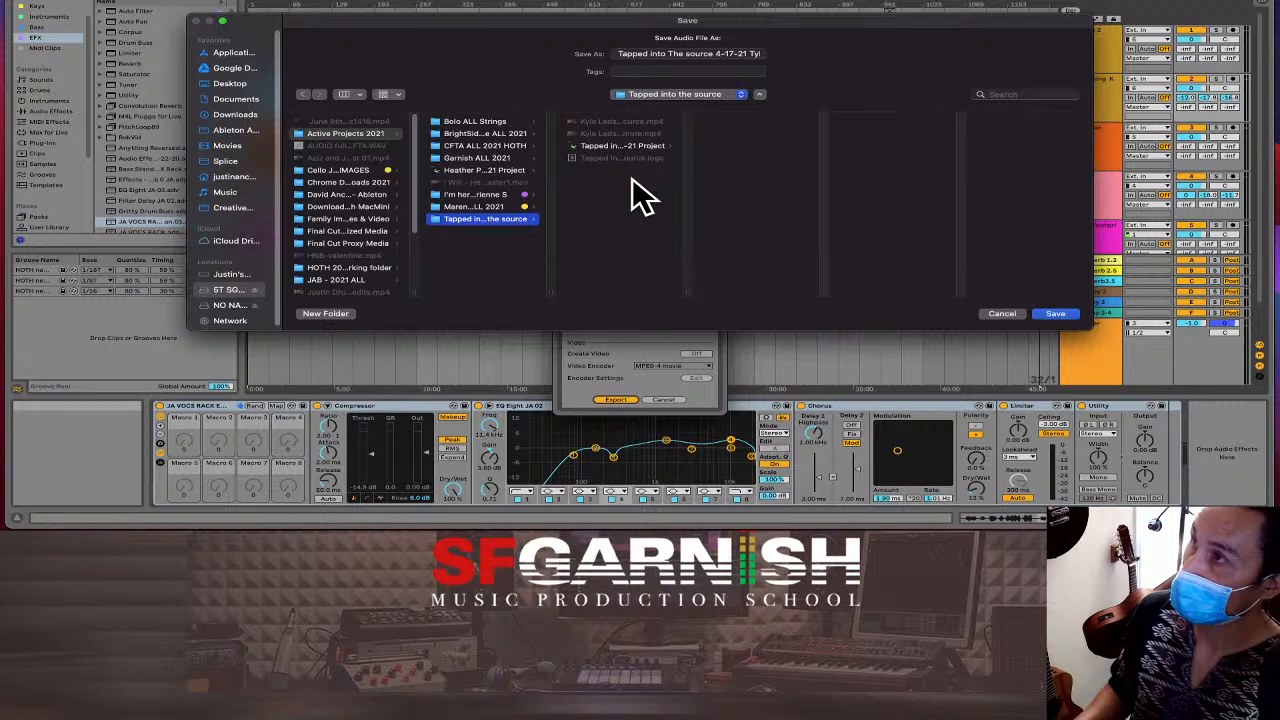
{"action": "left_click", "coordinate": [697, 55]}
{"action": "left_click_drag", "start_coordinate": [699, 55], "coordinate": [848, 53]}
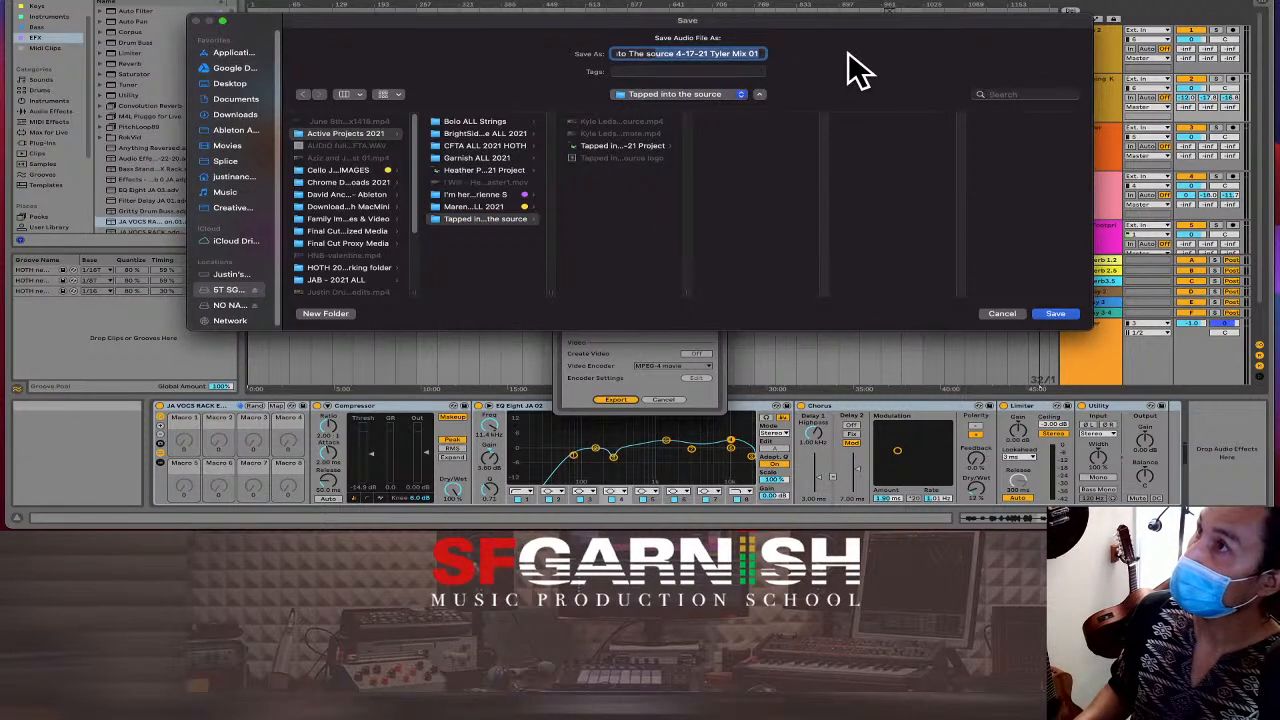
{"action": "key", "text": "Right"}
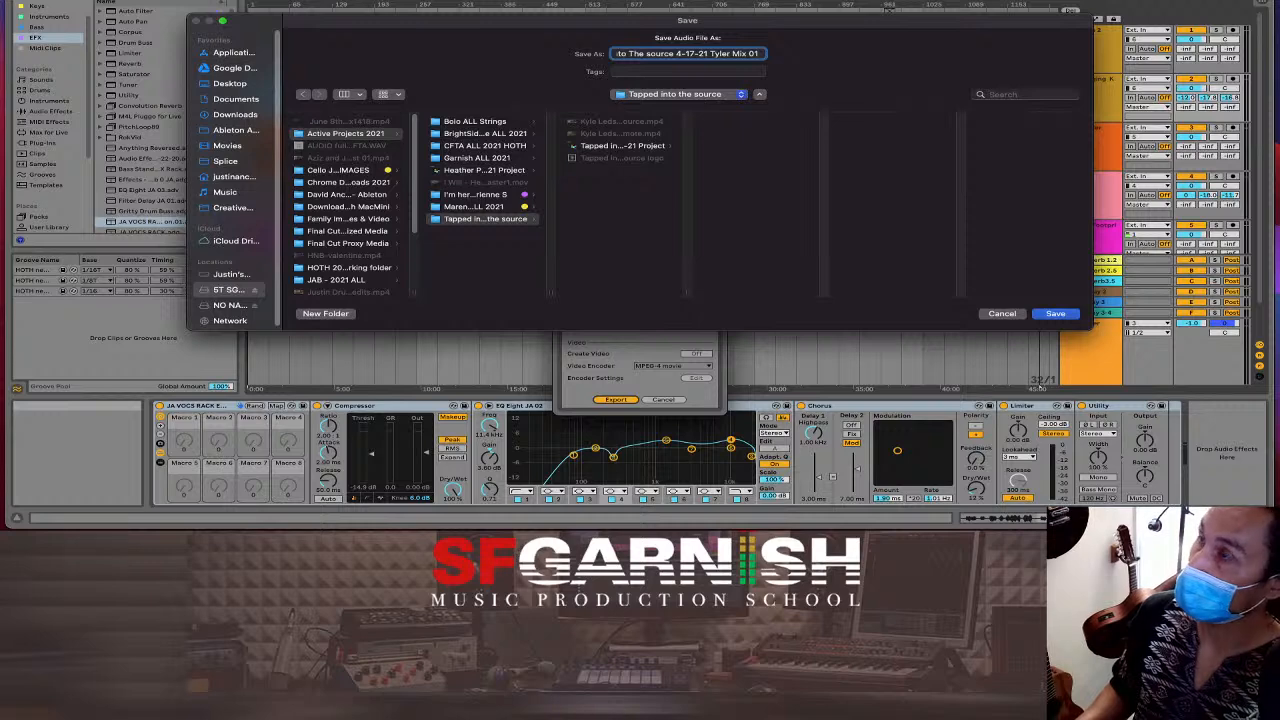
{"action": "left_click", "coordinate": [1056, 314]}
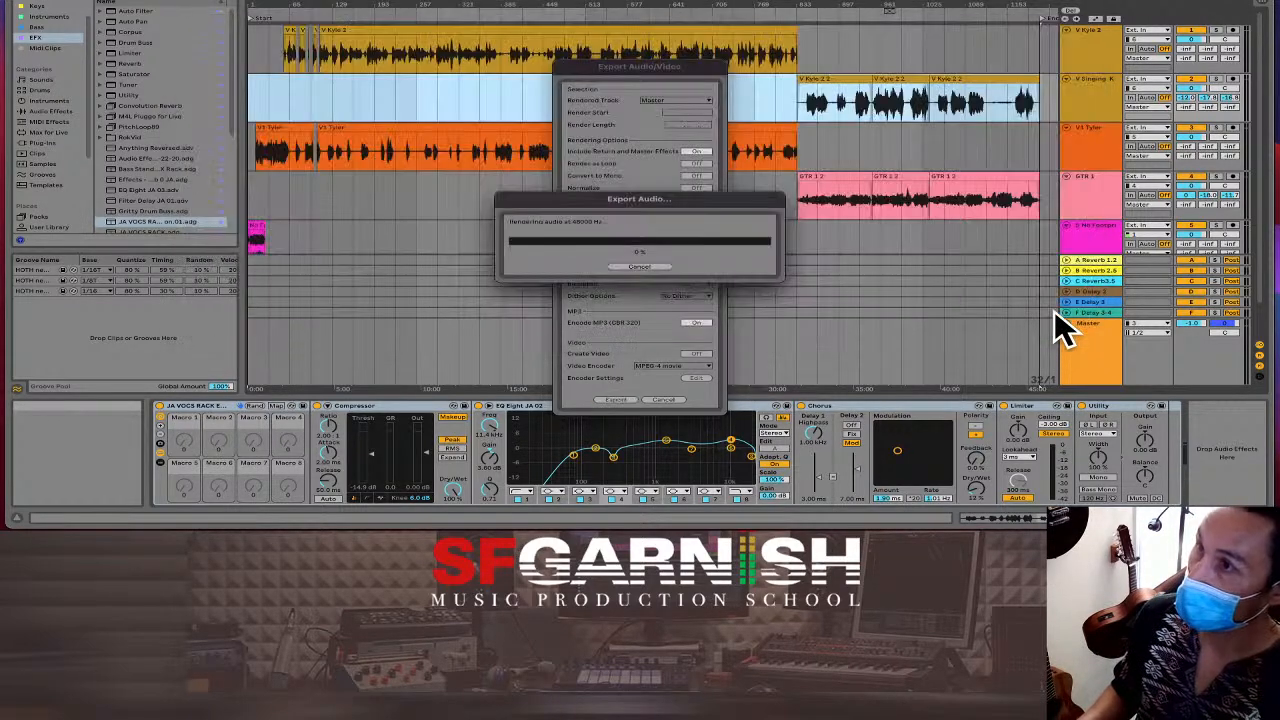